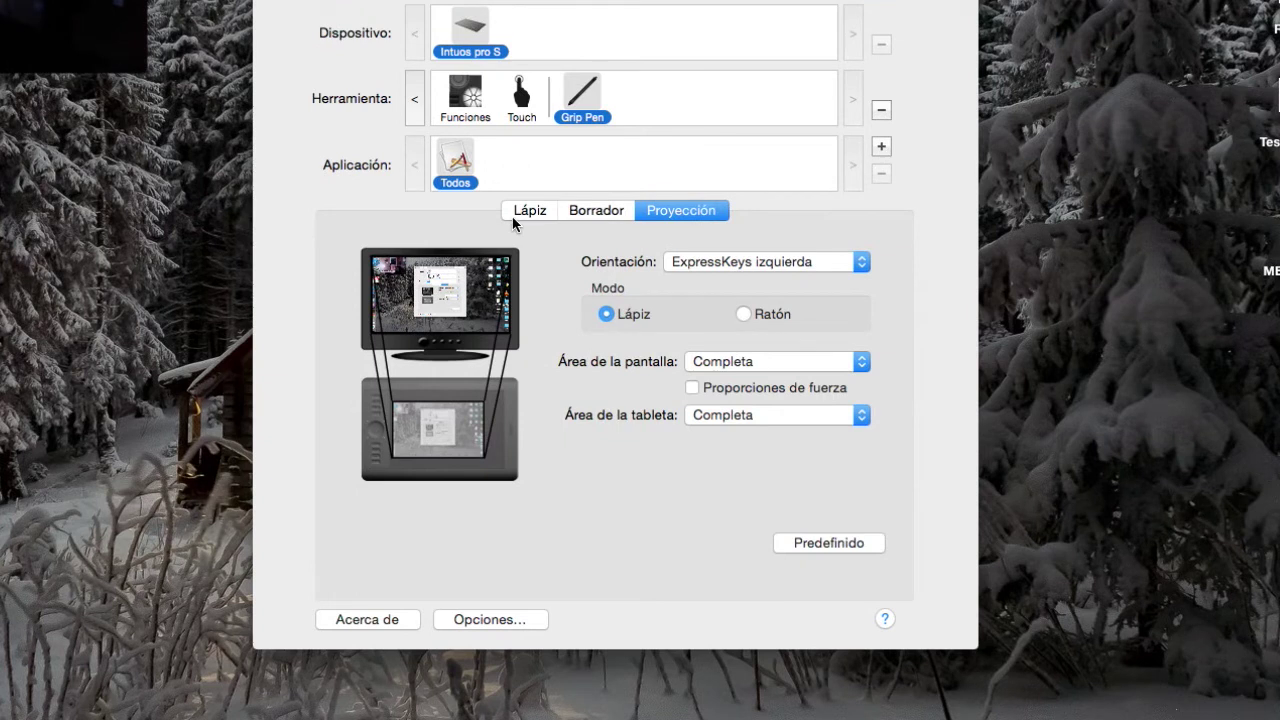
Step: Show the Grip Pen's Lápiz tab, with pen buttons set to Doble clic and Clic derecho
click(528, 212)
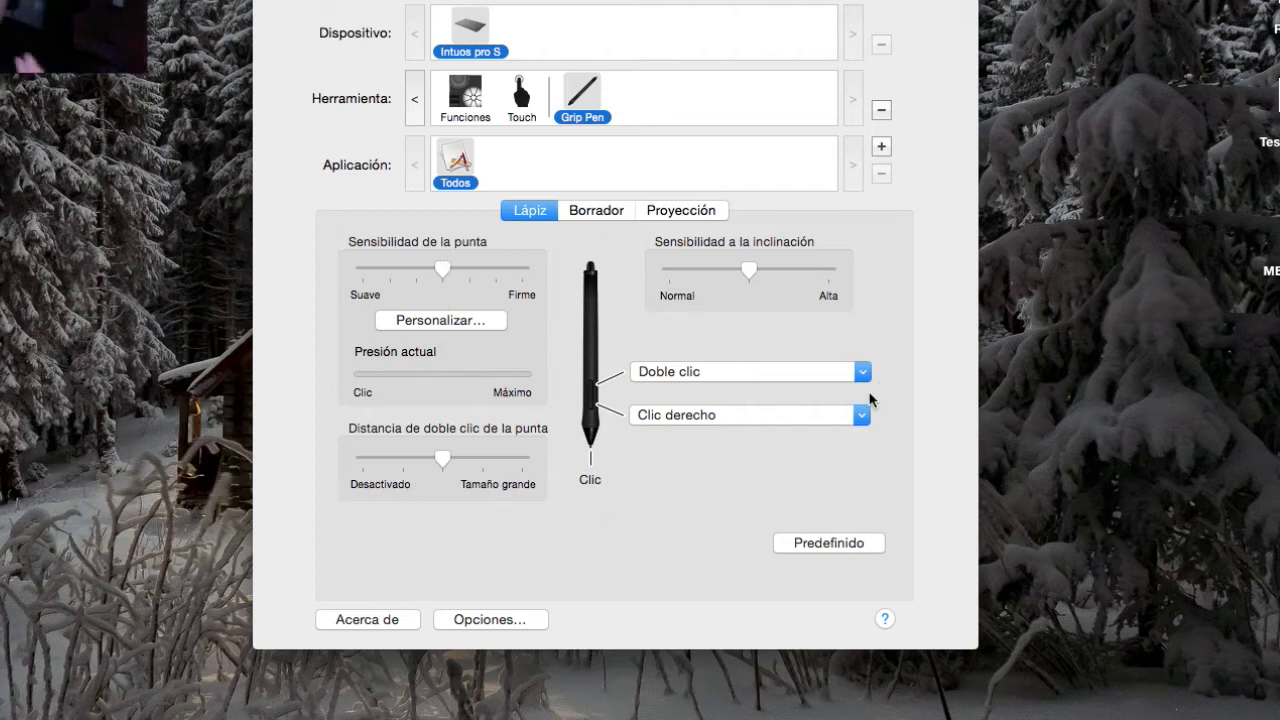
click(902, 428)
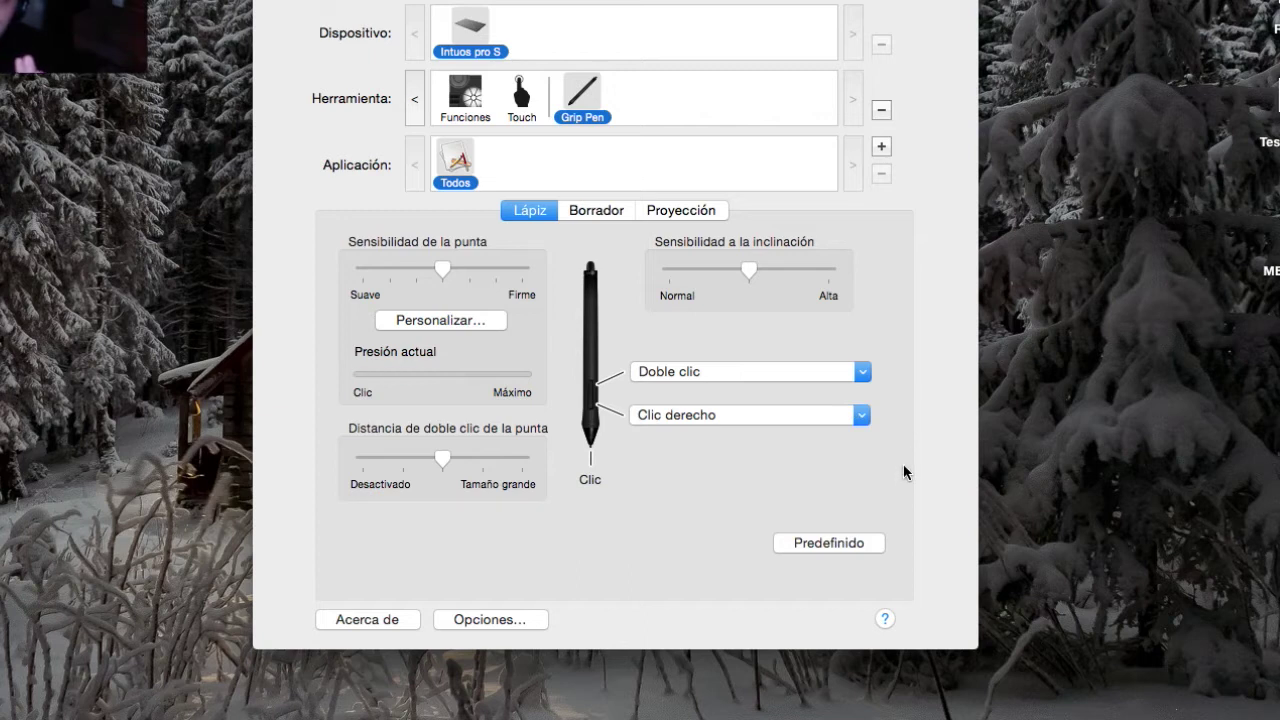
click(936, 420)
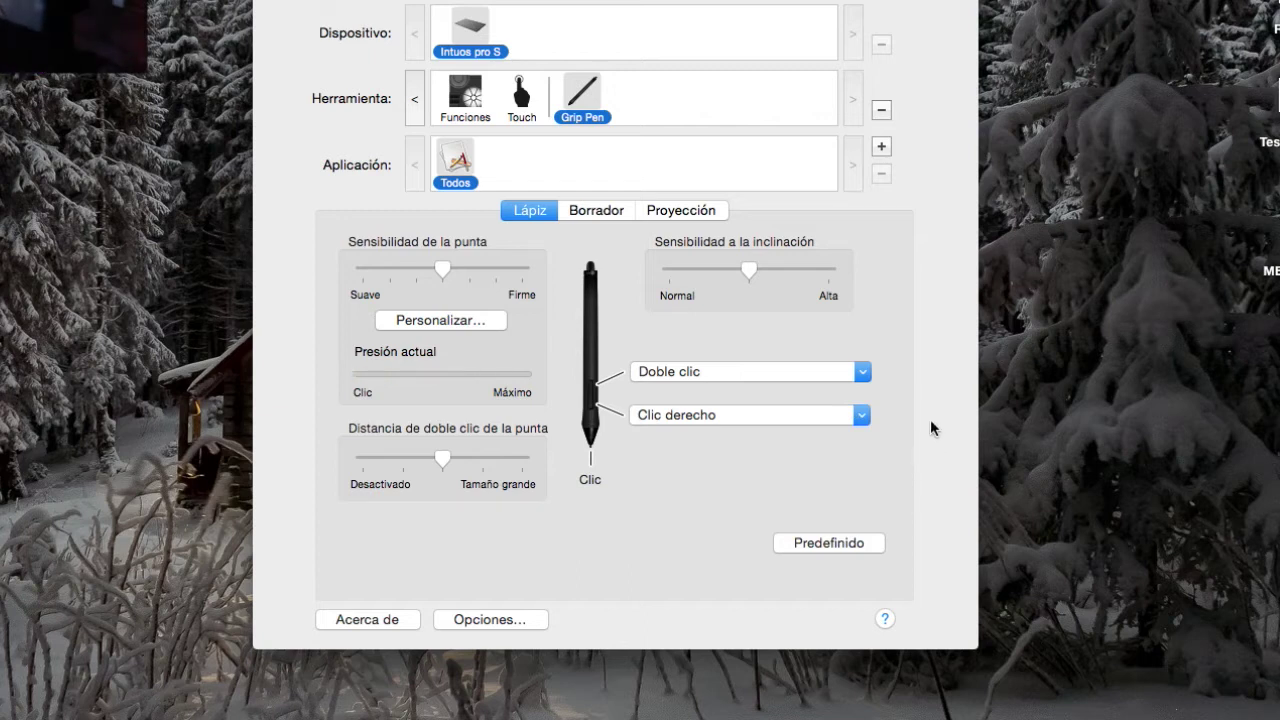
click(945, 367)
click(941, 366)
click(936, 367)
click(934, 370)
click(914, 424)
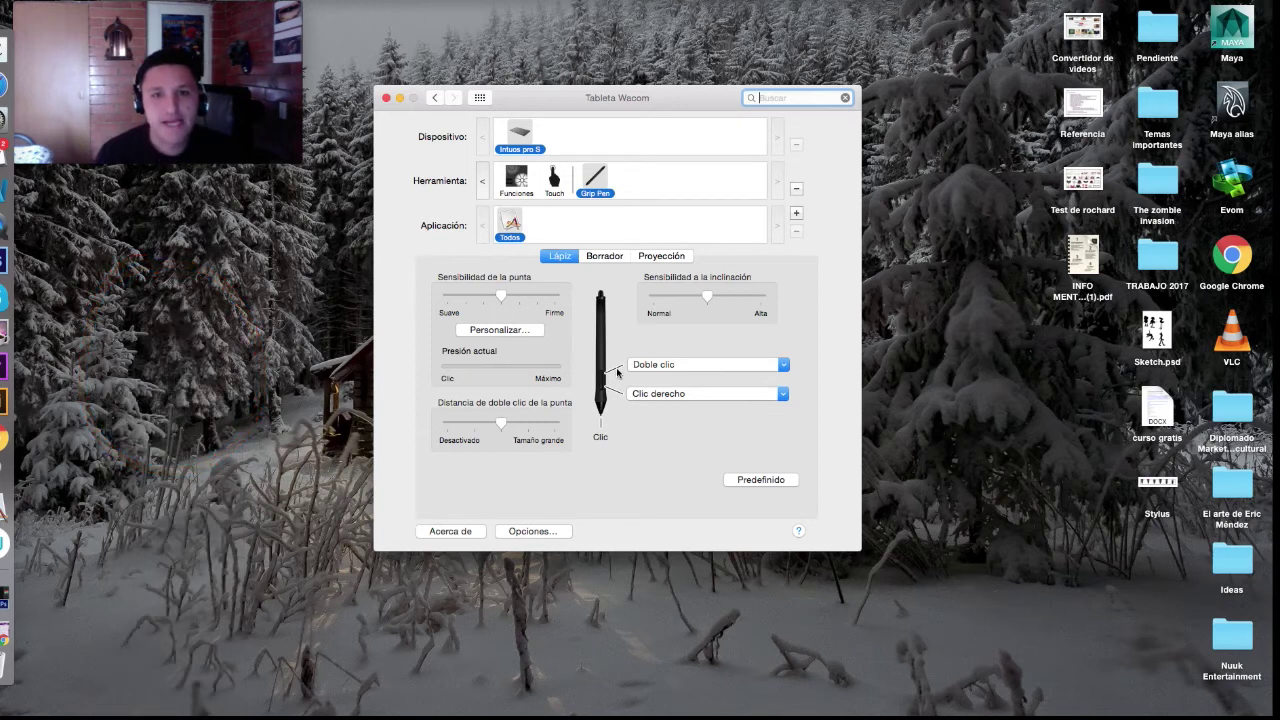
Step: Review the Proyección screen-to-tablet mapping settings in Wacom Tablet preferences
click(663, 258)
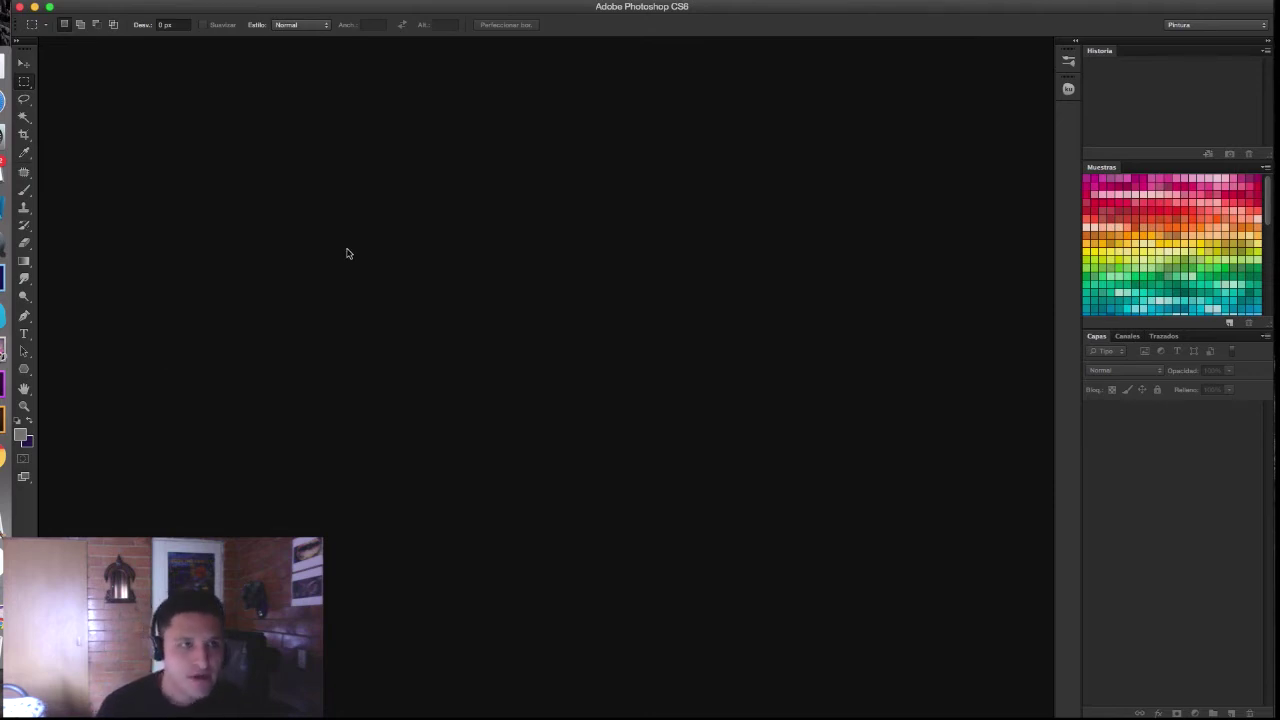
Step: Start a new Photoshop document named 'sketch'
click(95, 2)
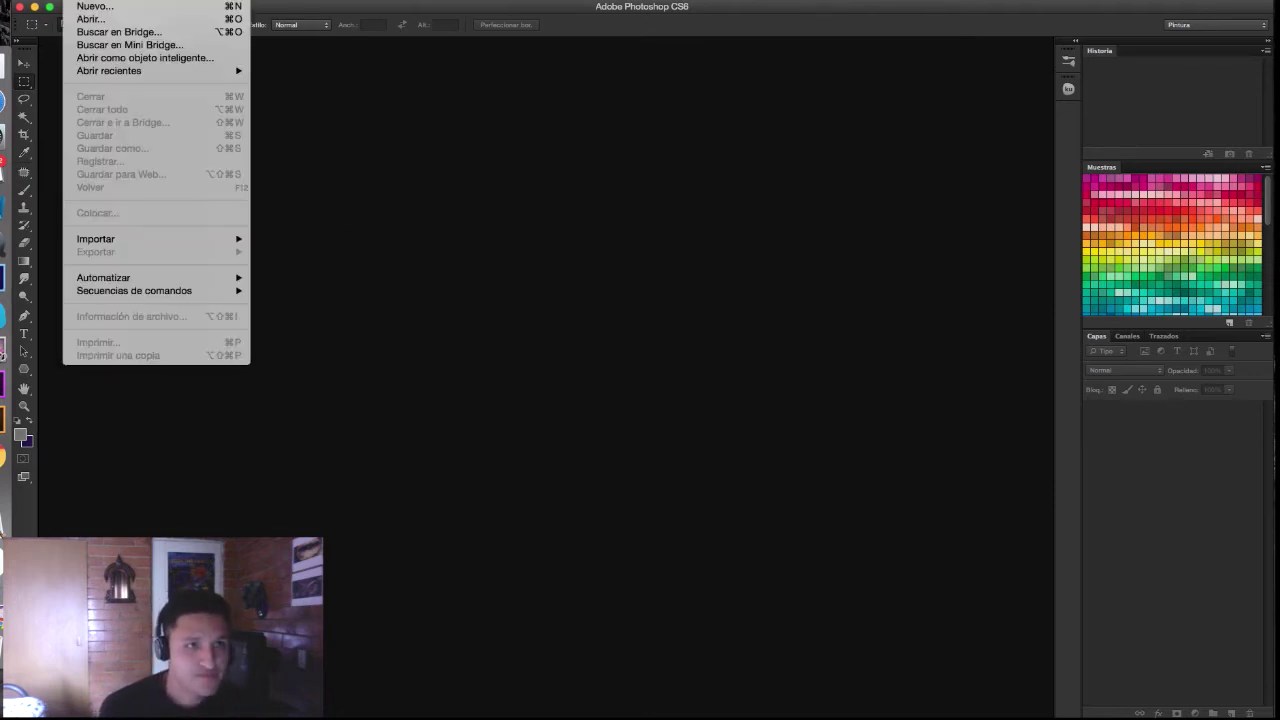
click(128, 10)
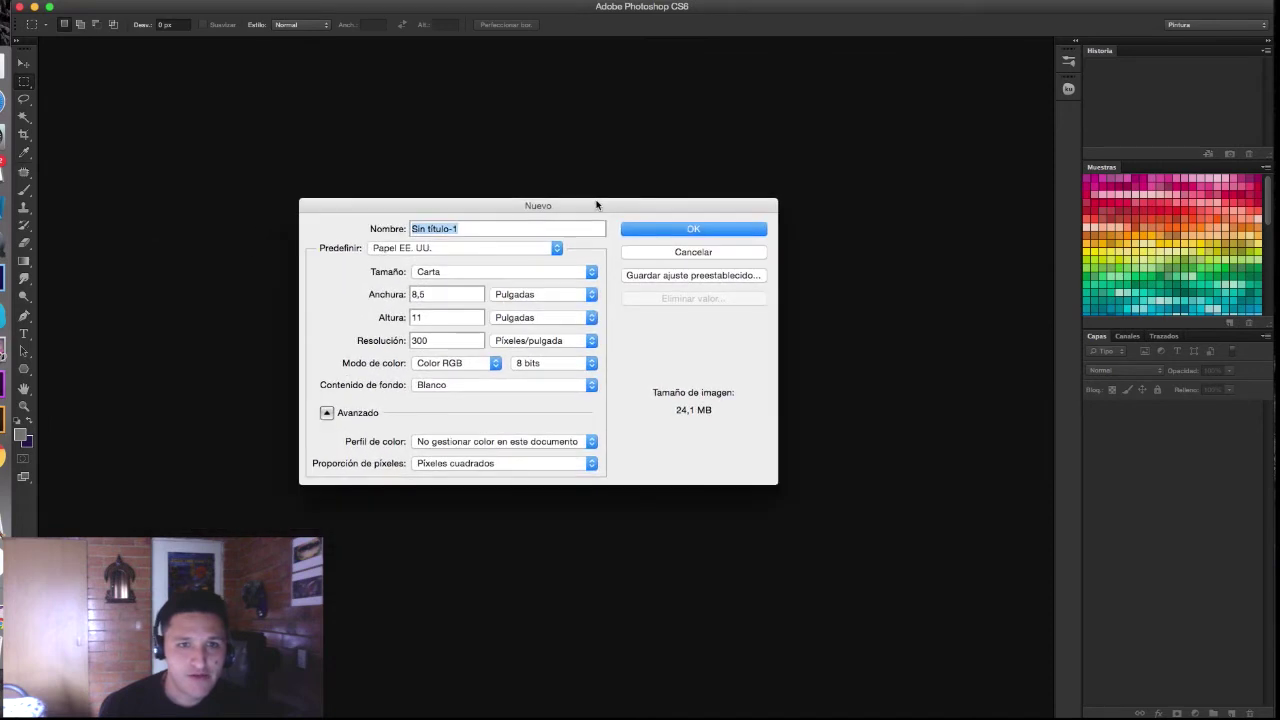
drag(438, 253, 621, 176)
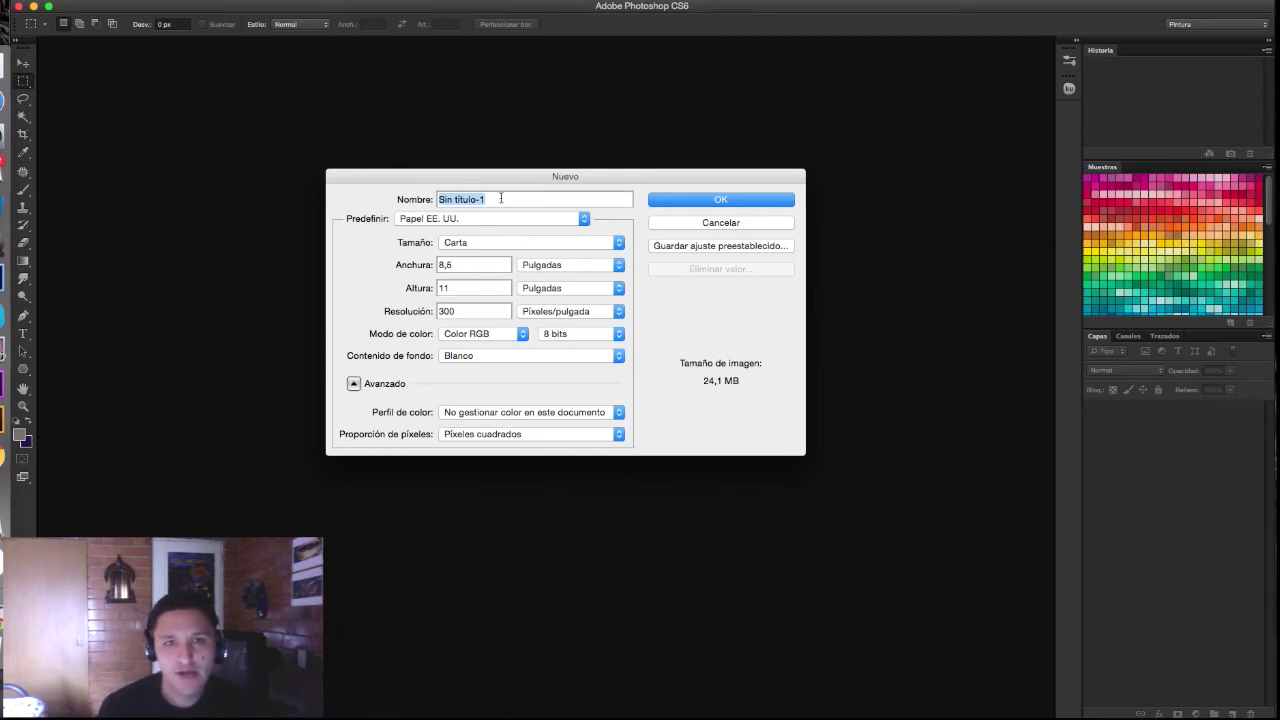
text(sketch)
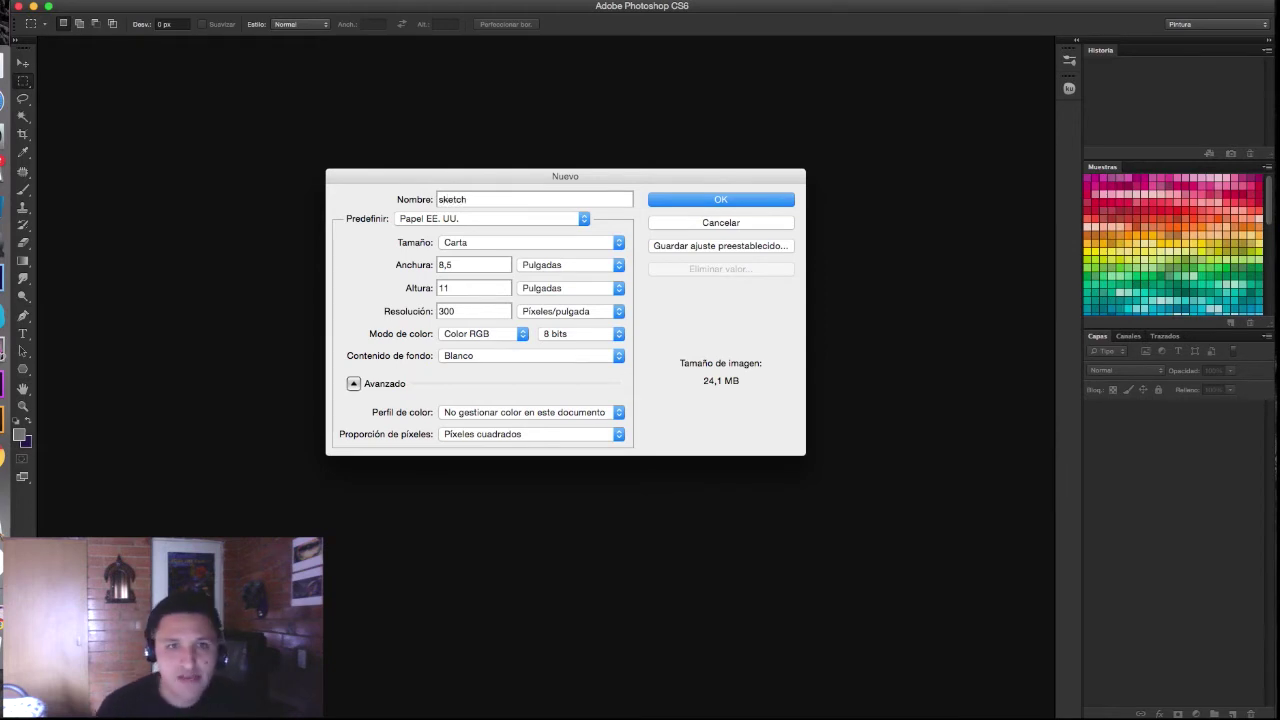
Step: Keep the Papel EE. UU. Carta preset in centimetres (21,59 × 27,94) with a white background
click(425, 222)
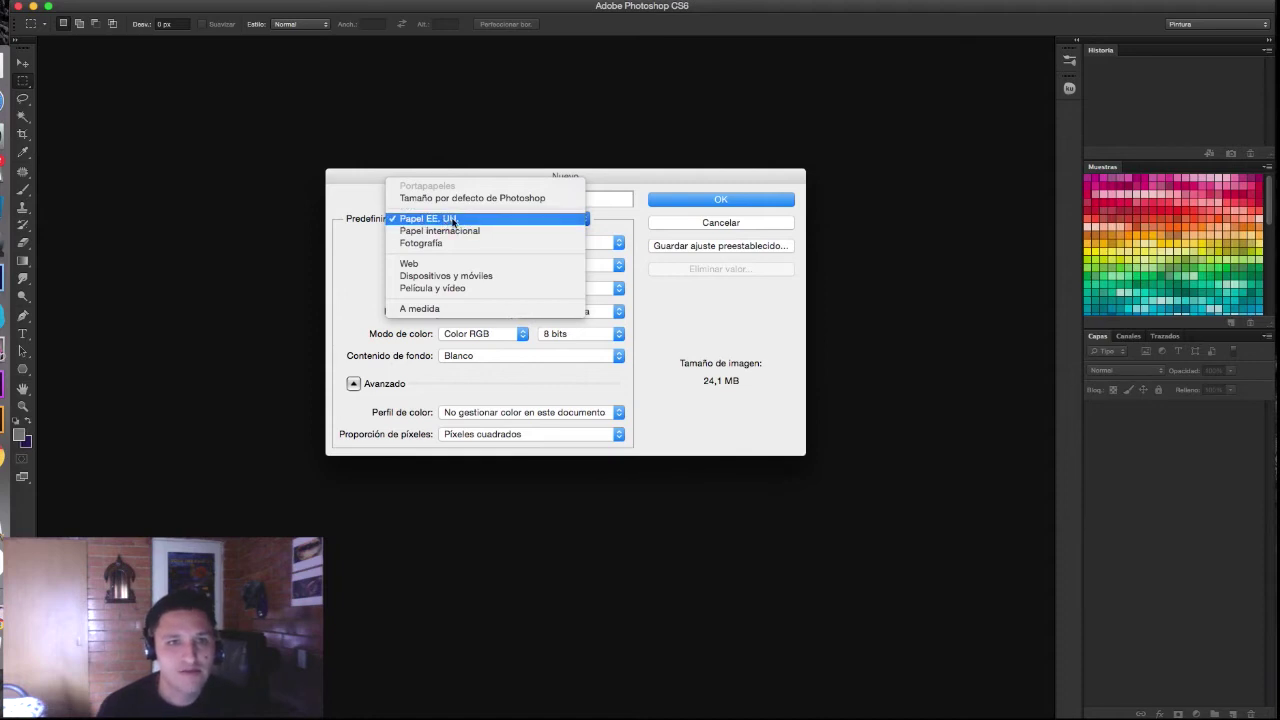
click(452, 220)
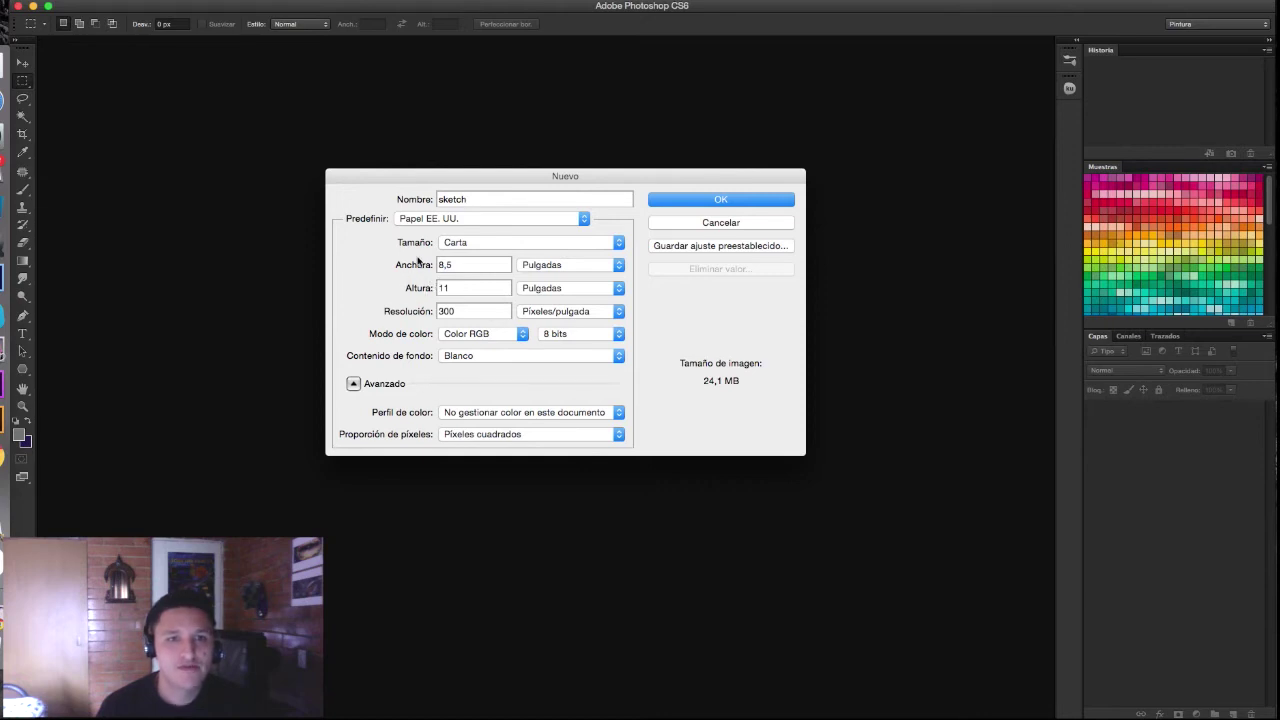
click(571, 273)
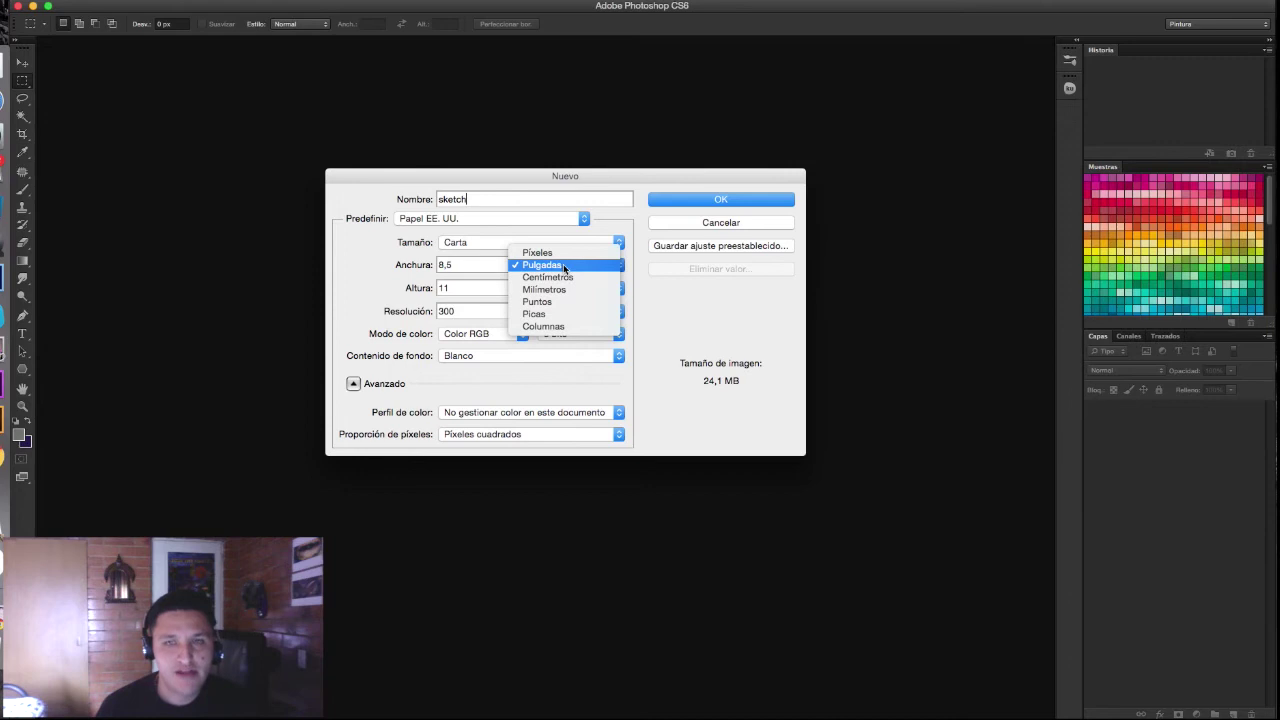
click(362, 310)
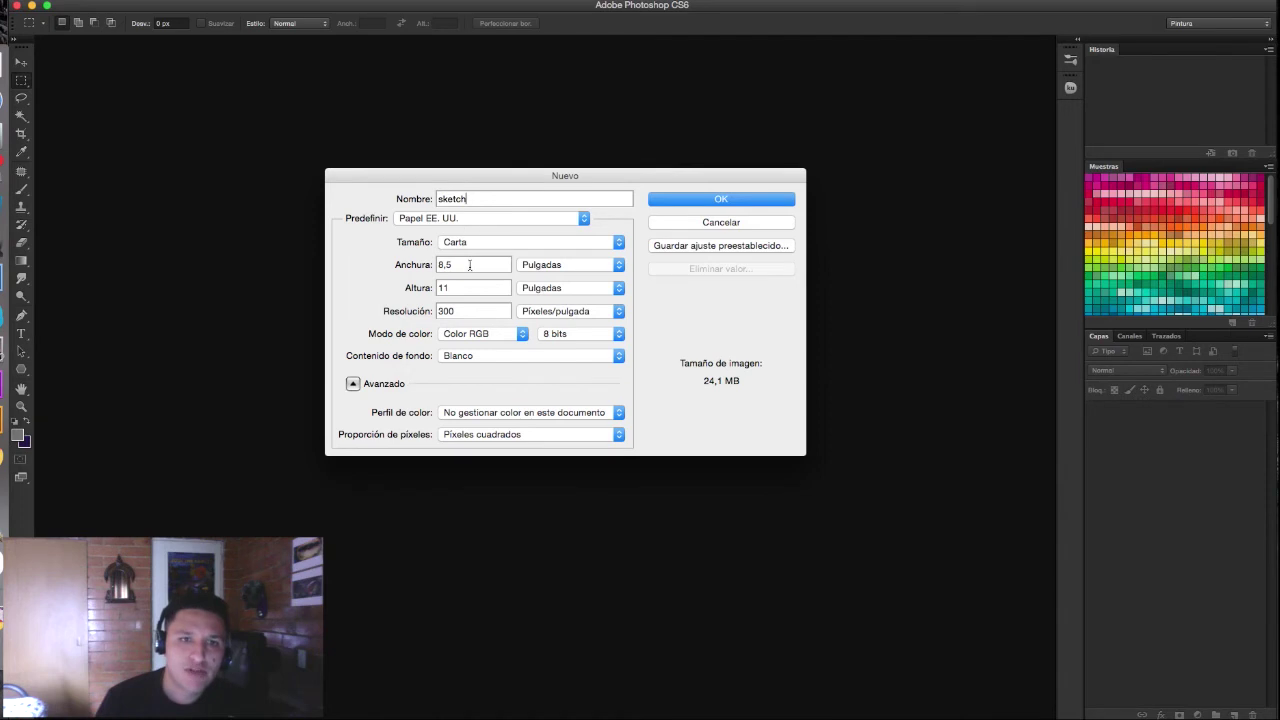
click(556, 268)
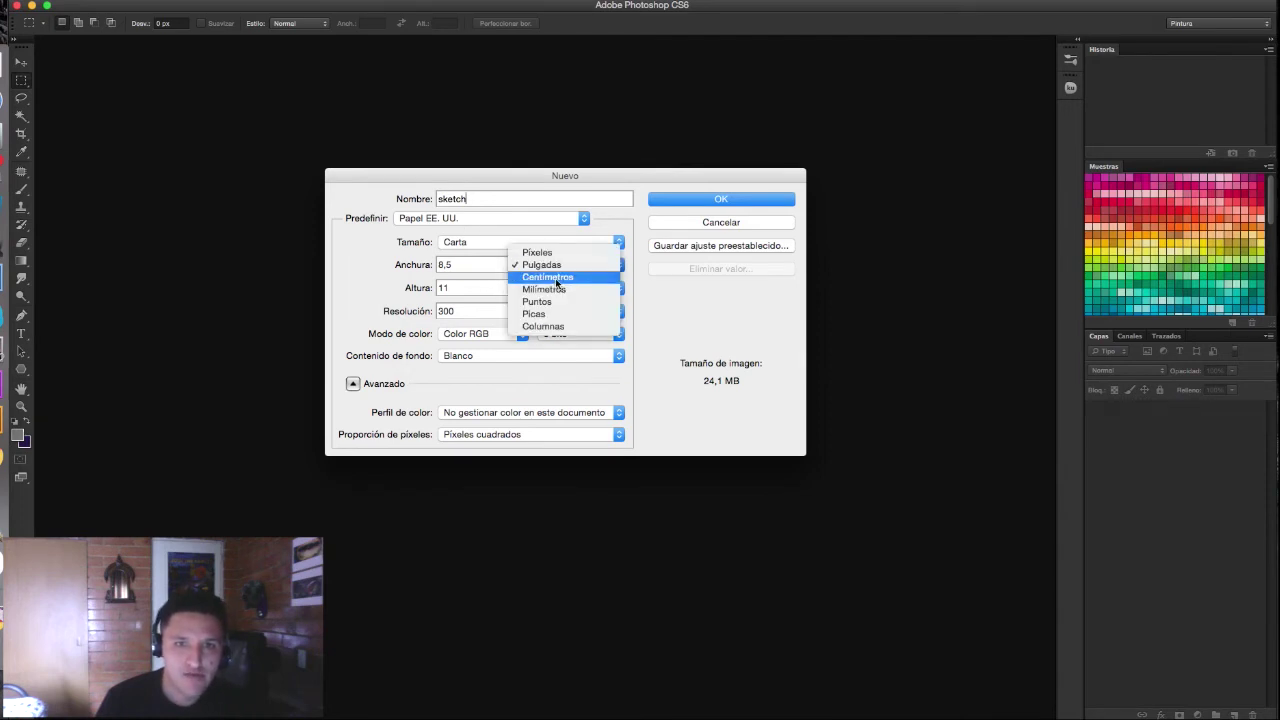
click(555, 279)
click(481, 262)
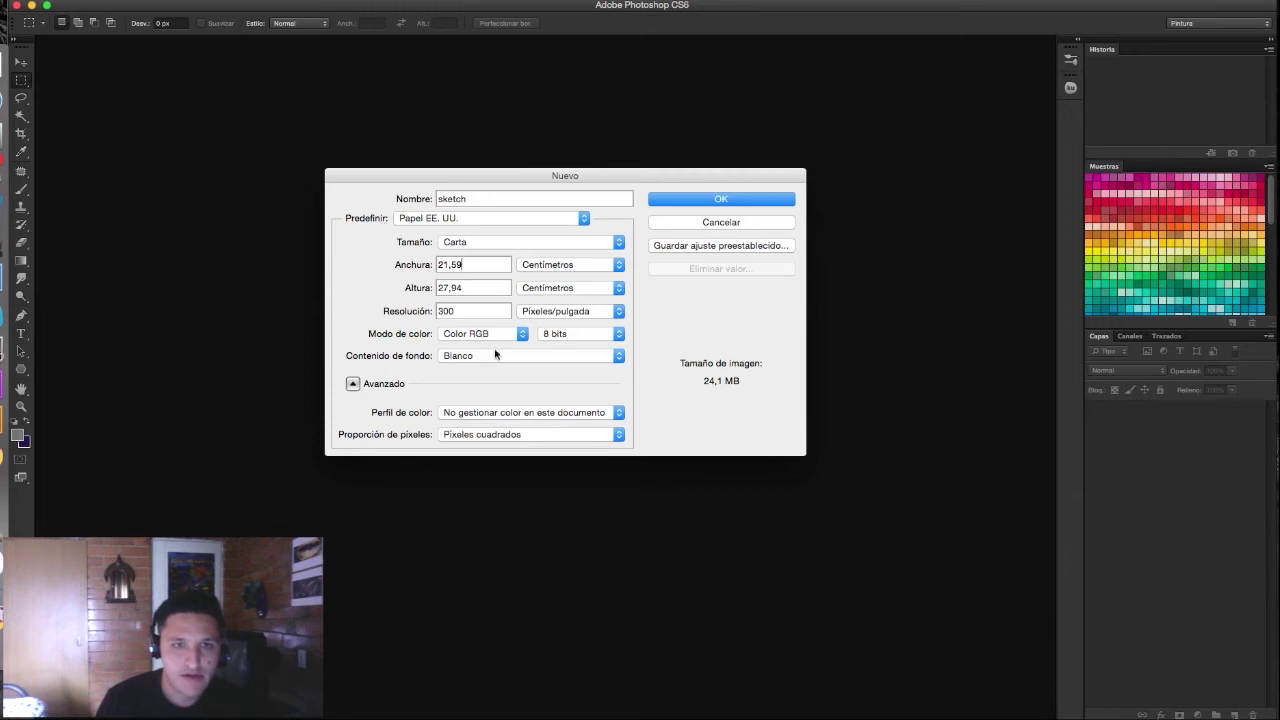
click(458, 357)
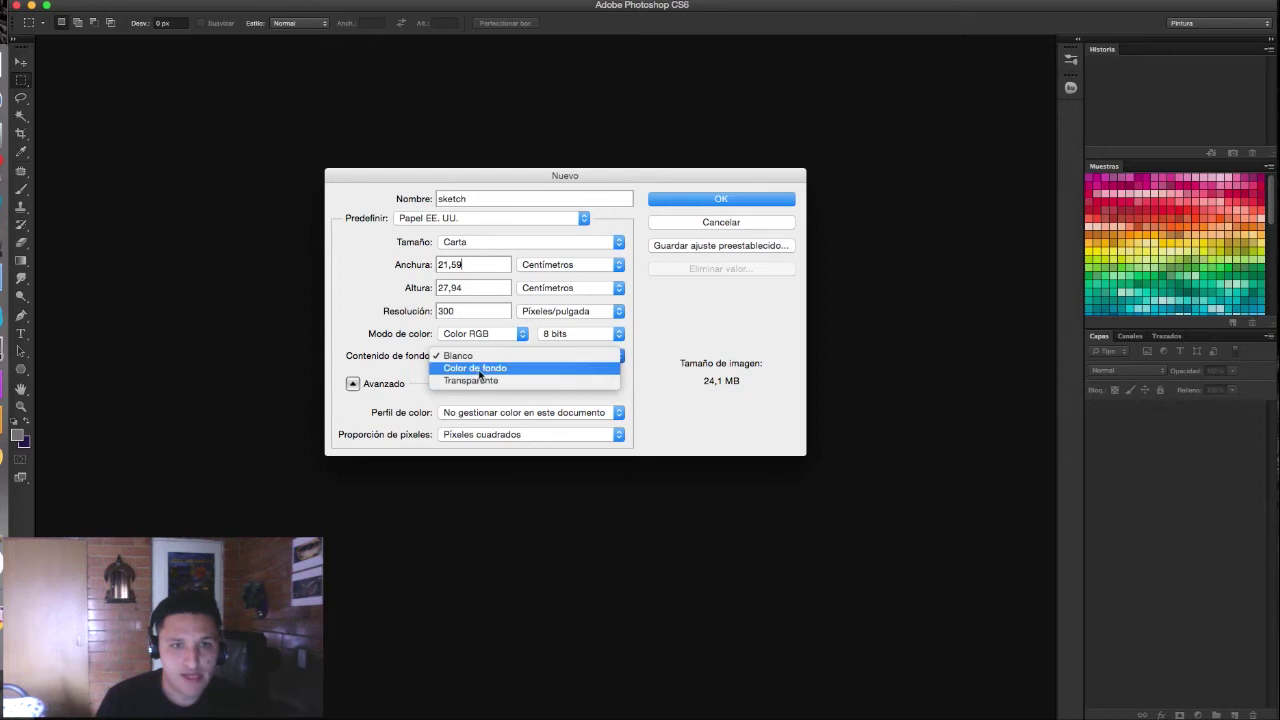
click(483, 365)
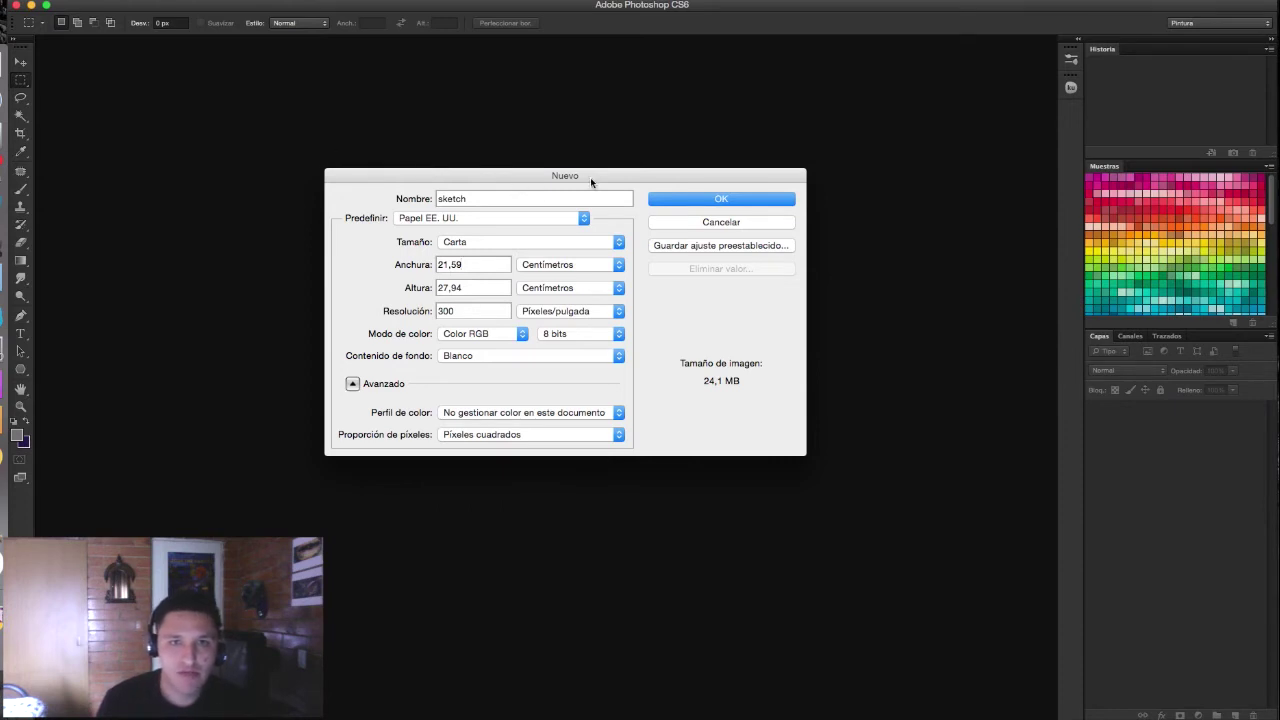
drag(579, 180, 609, 159)
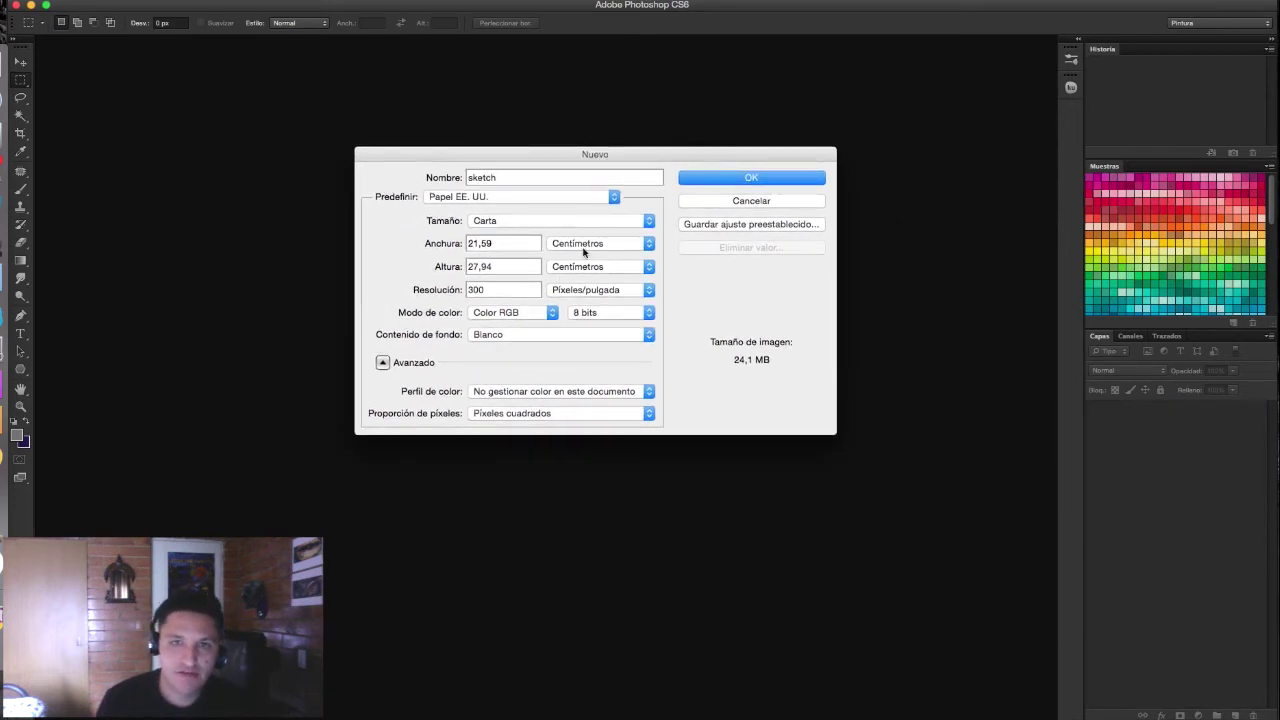
Step: Create the sketch document, then add a new layer and delete it, leaving only Fondo
click(740, 179)
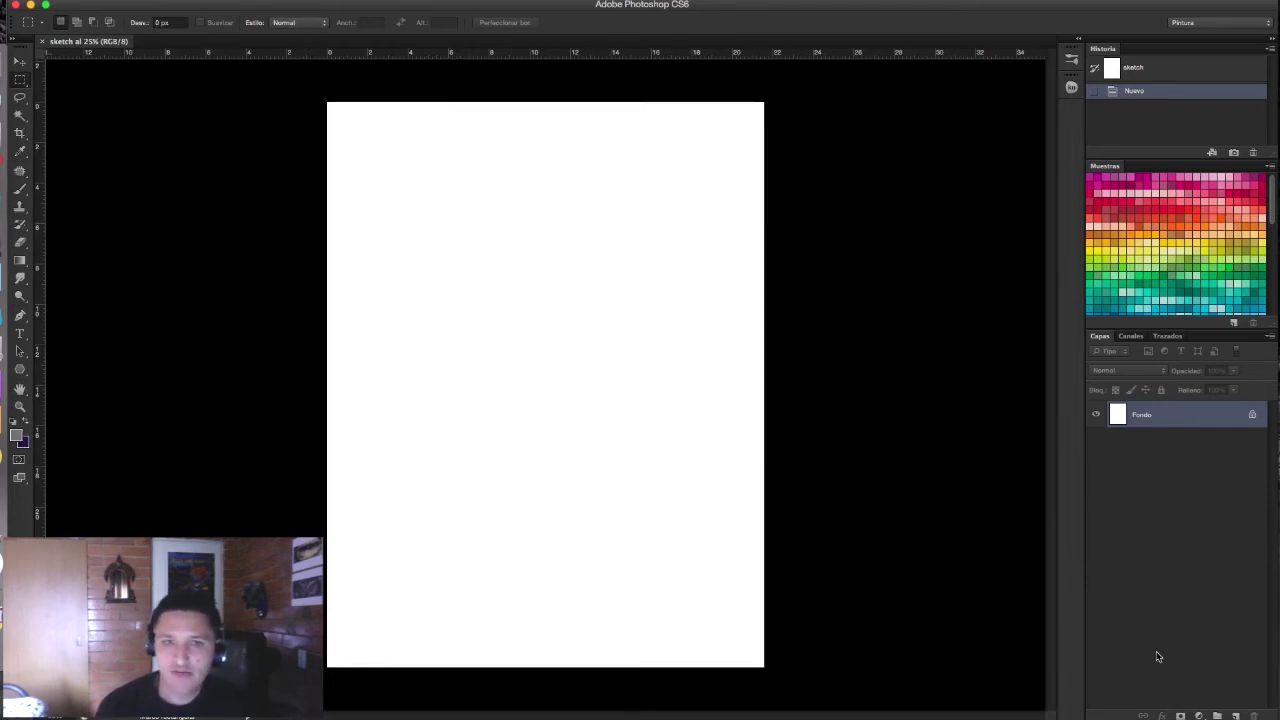
click(1235, 716)
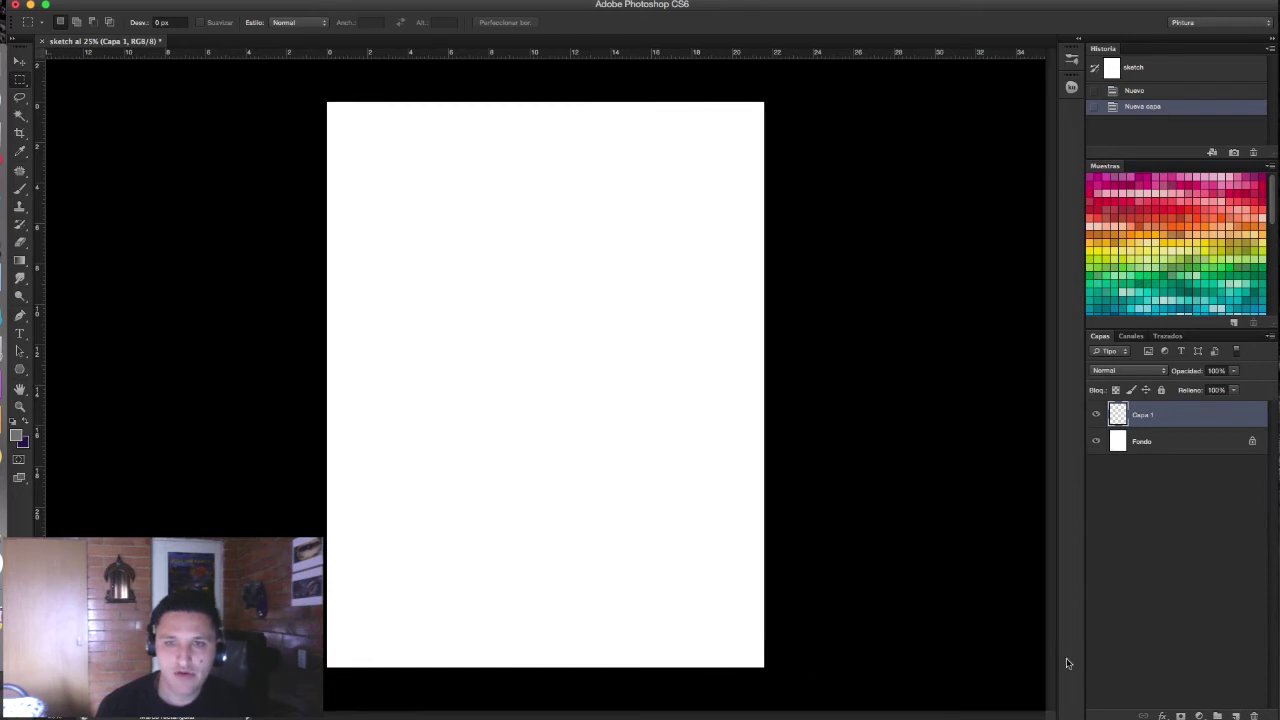
key(Delete)
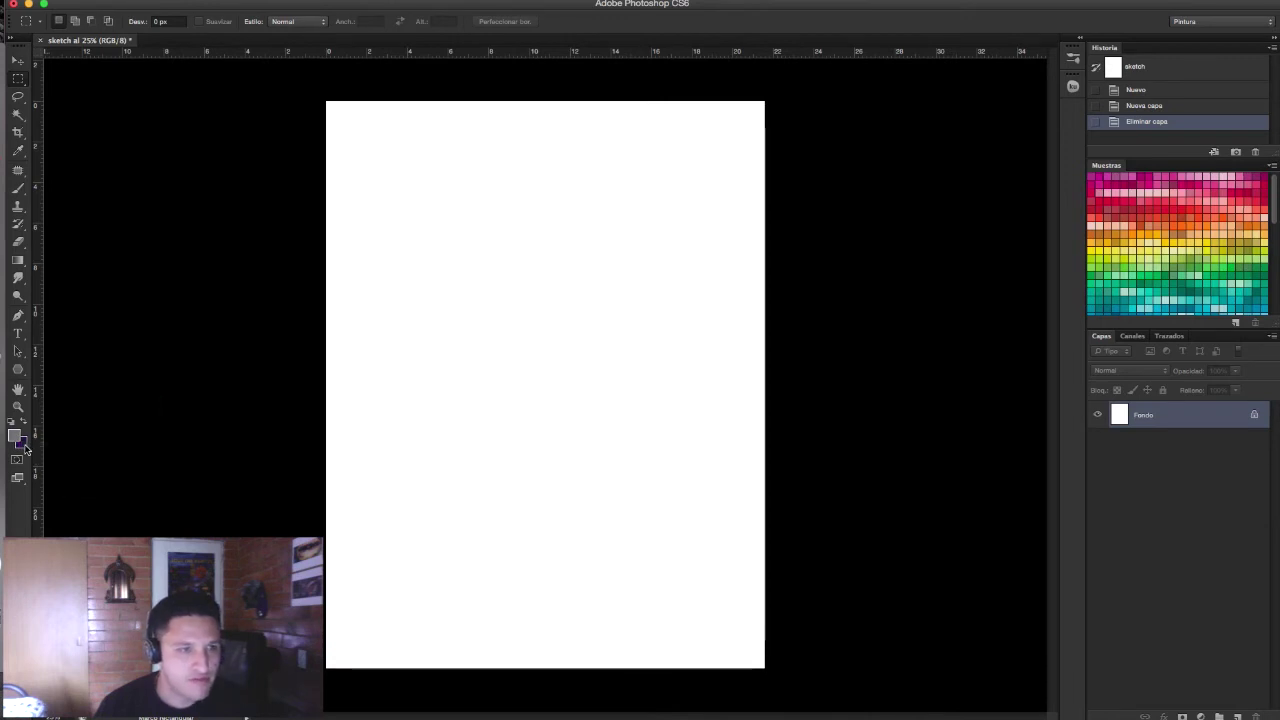
Step: Set the foreground colour to the lighter grey #878787 (RGB 135, 135, 135)
click(16, 438)
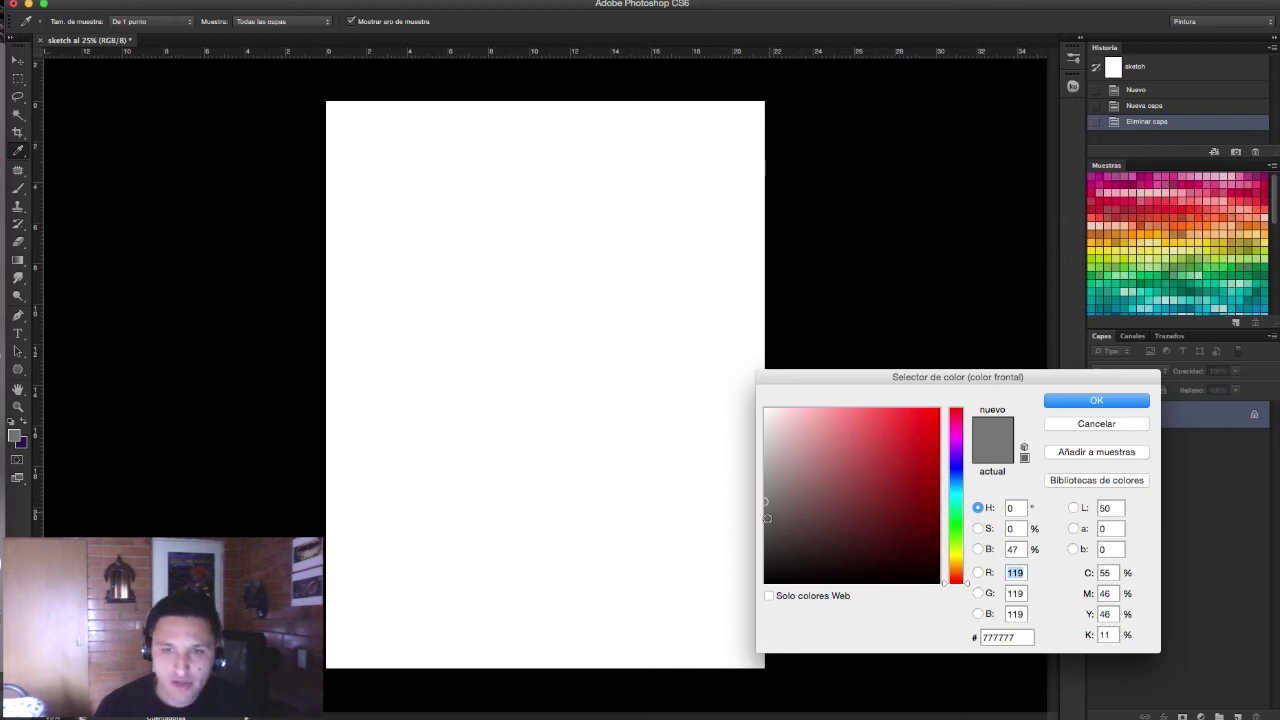
drag(765, 501, 764, 489)
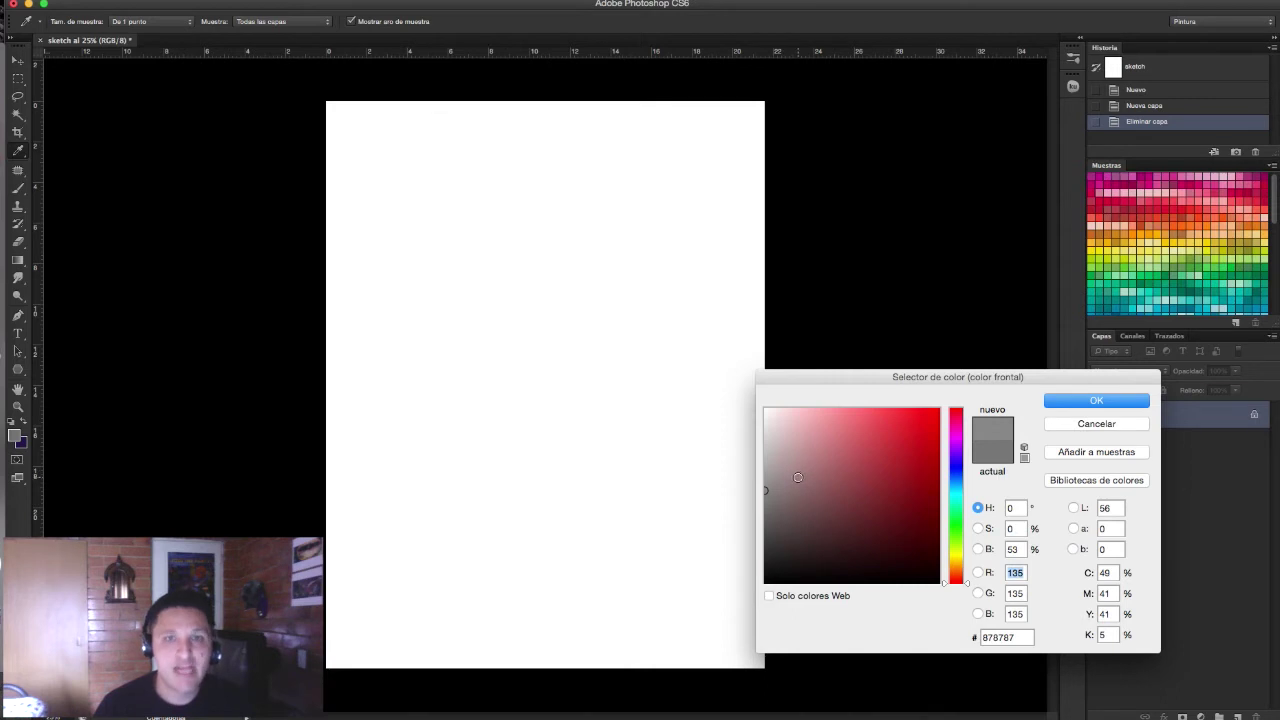
click(1079, 406)
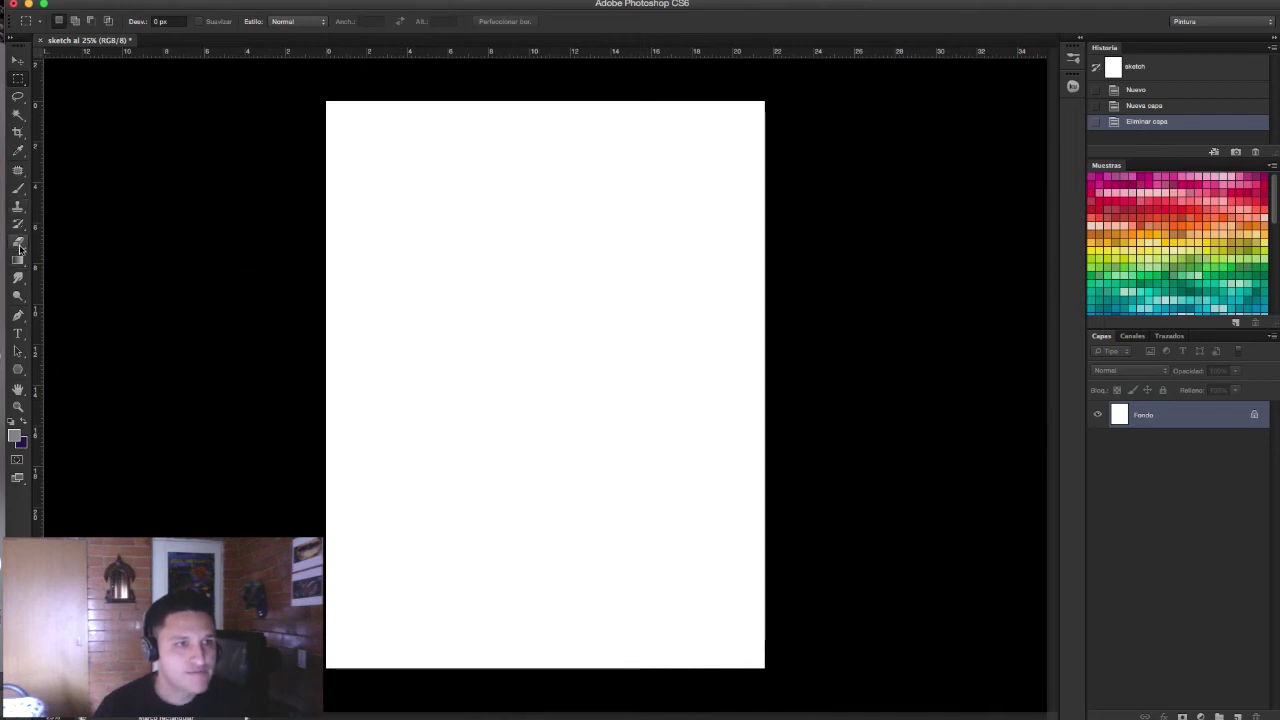
Step: Fill the canvas grey with the Paint Bucket and add empty layer Capa 1 above Fondo
click(17, 260)
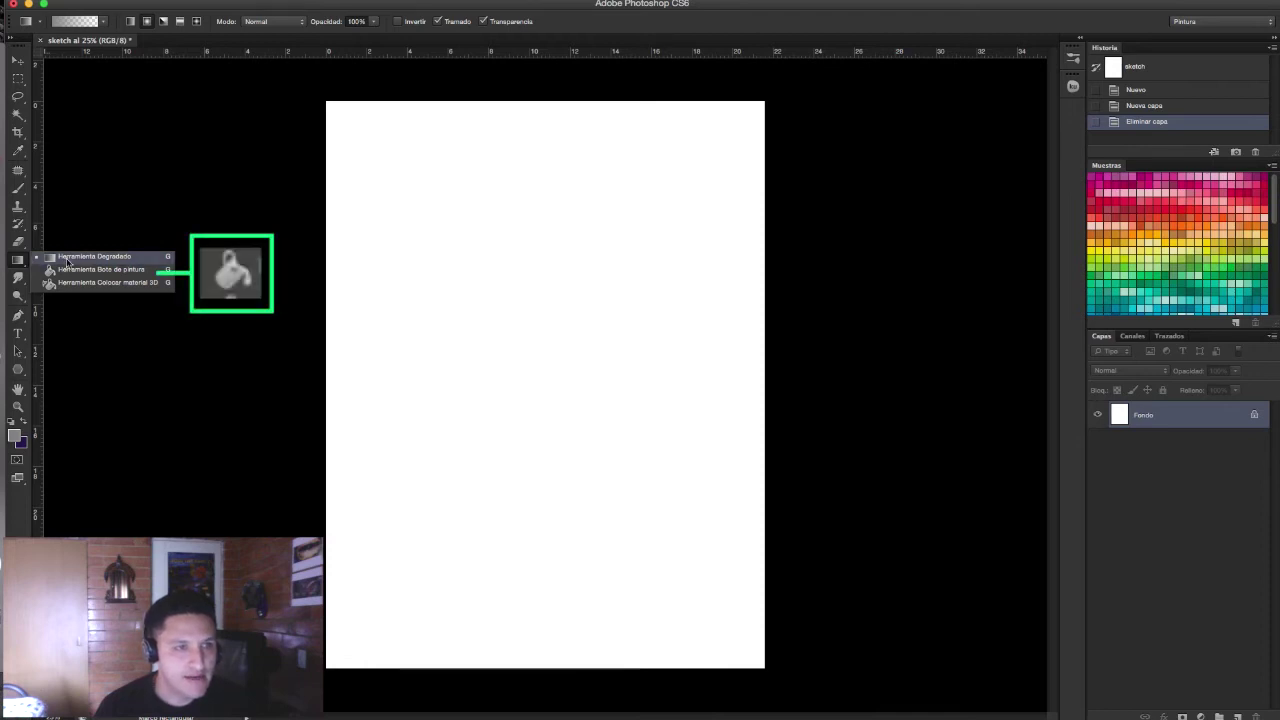
click(71, 270)
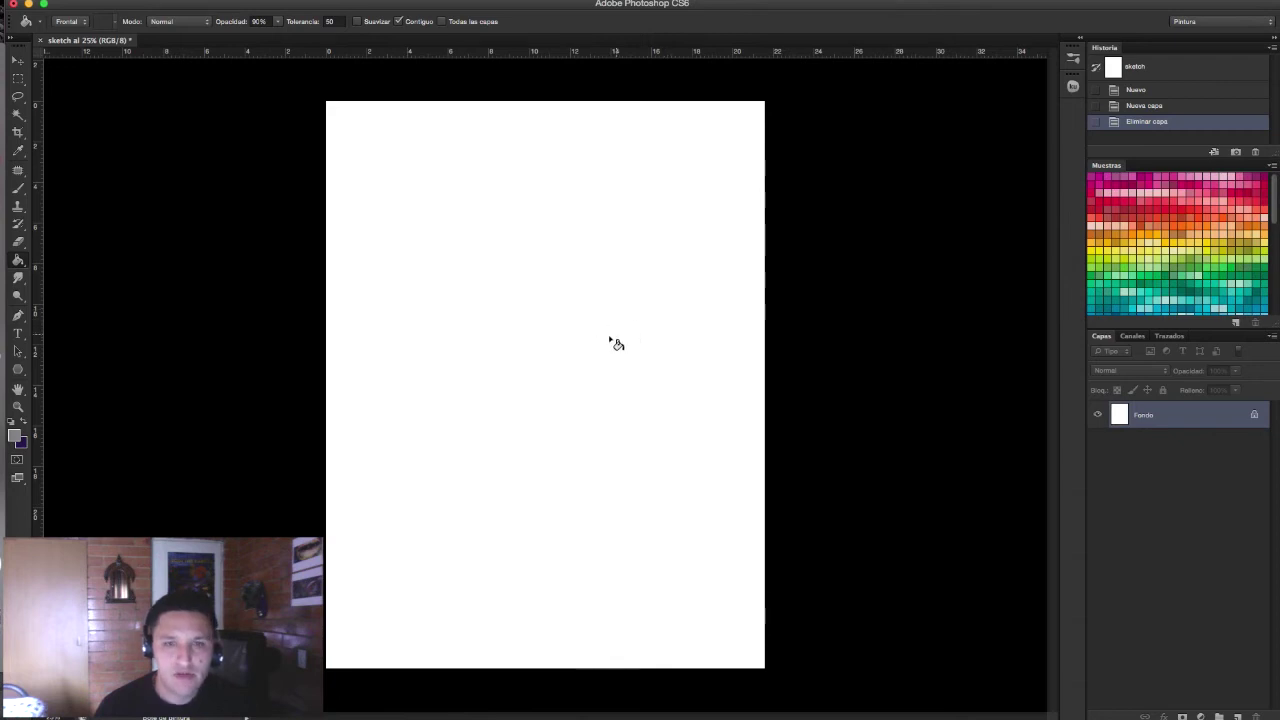
click(608, 373)
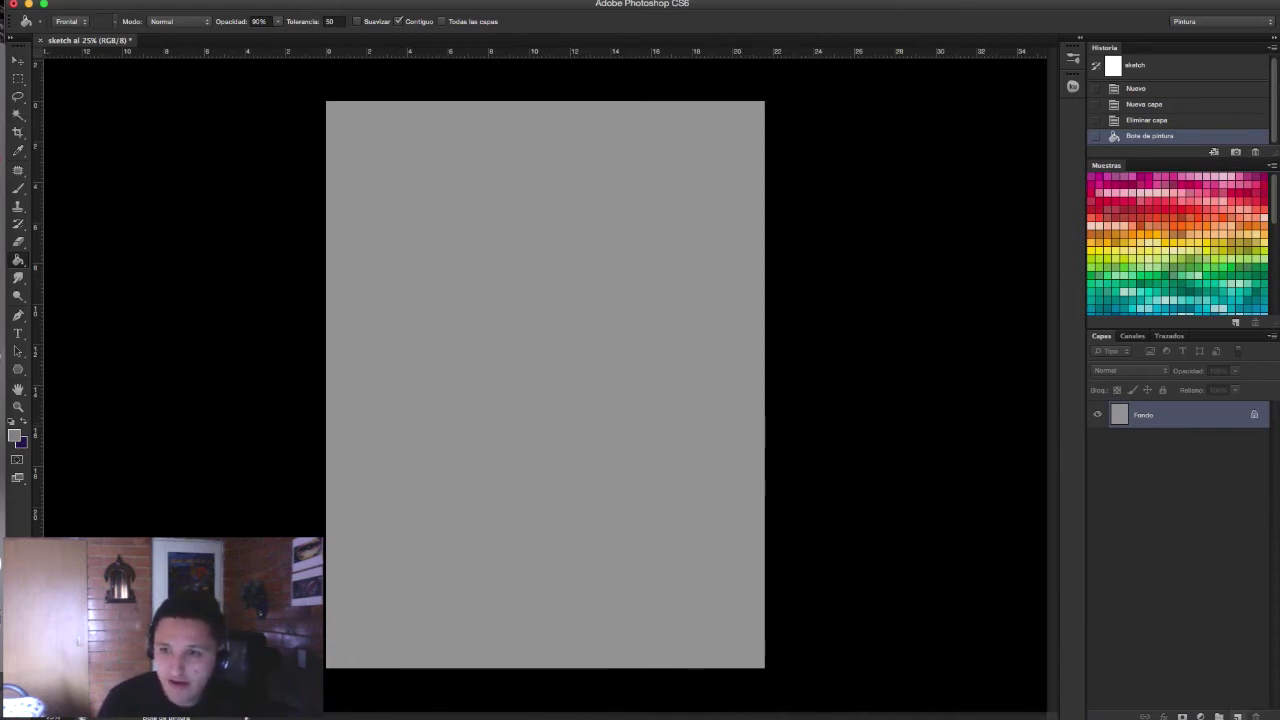
click(1238, 716)
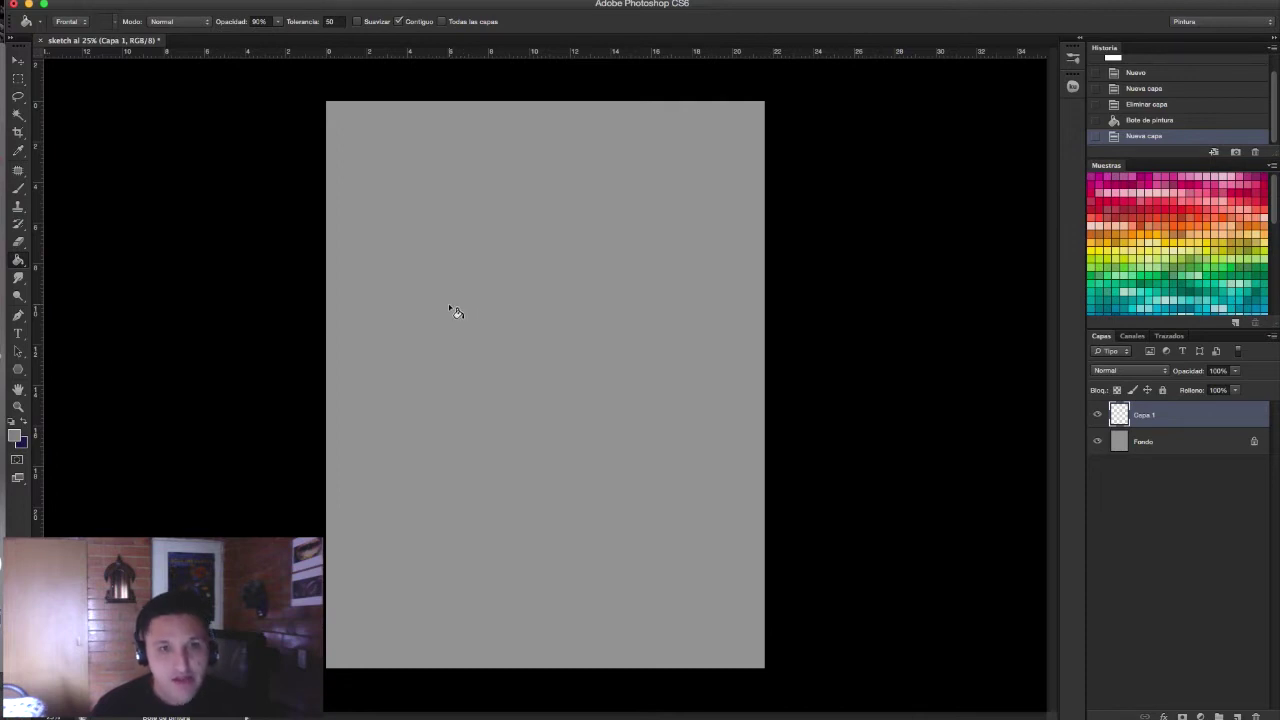
Step: Select the Brush tool and place the Pincel settings panel to the right of the canvas
click(18, 190)
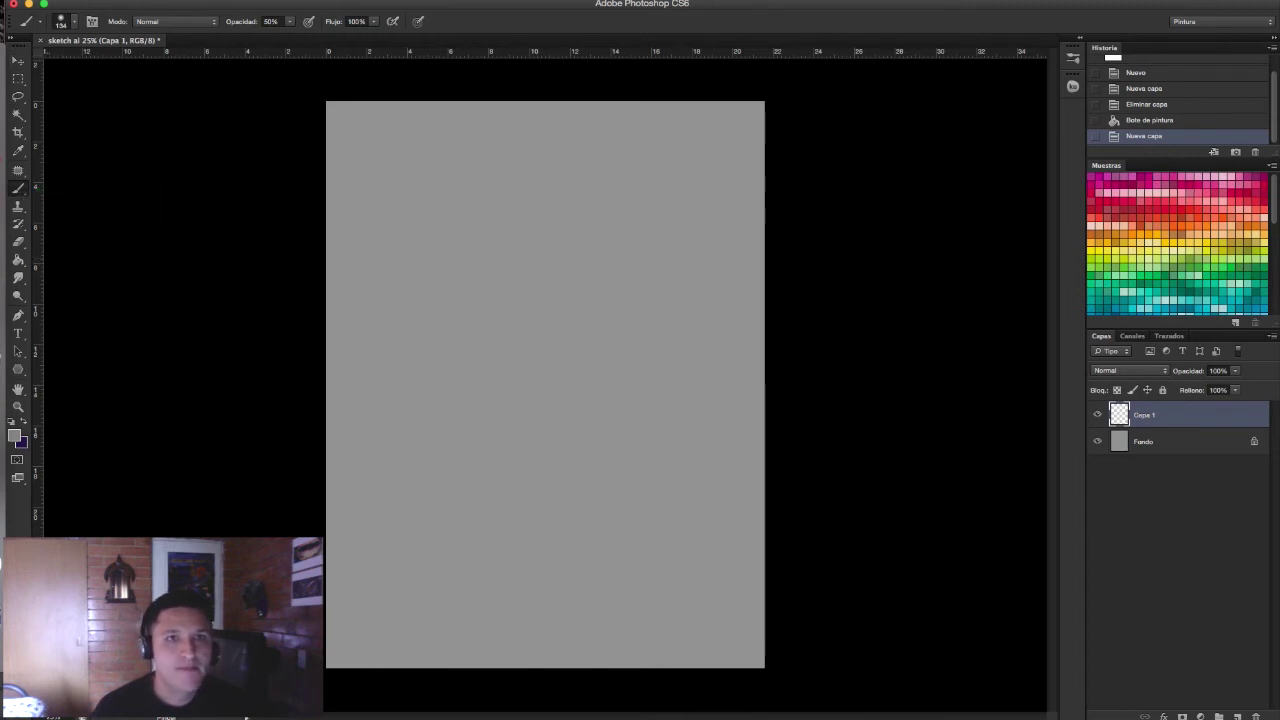
click(445, 0)
click(450, 5)
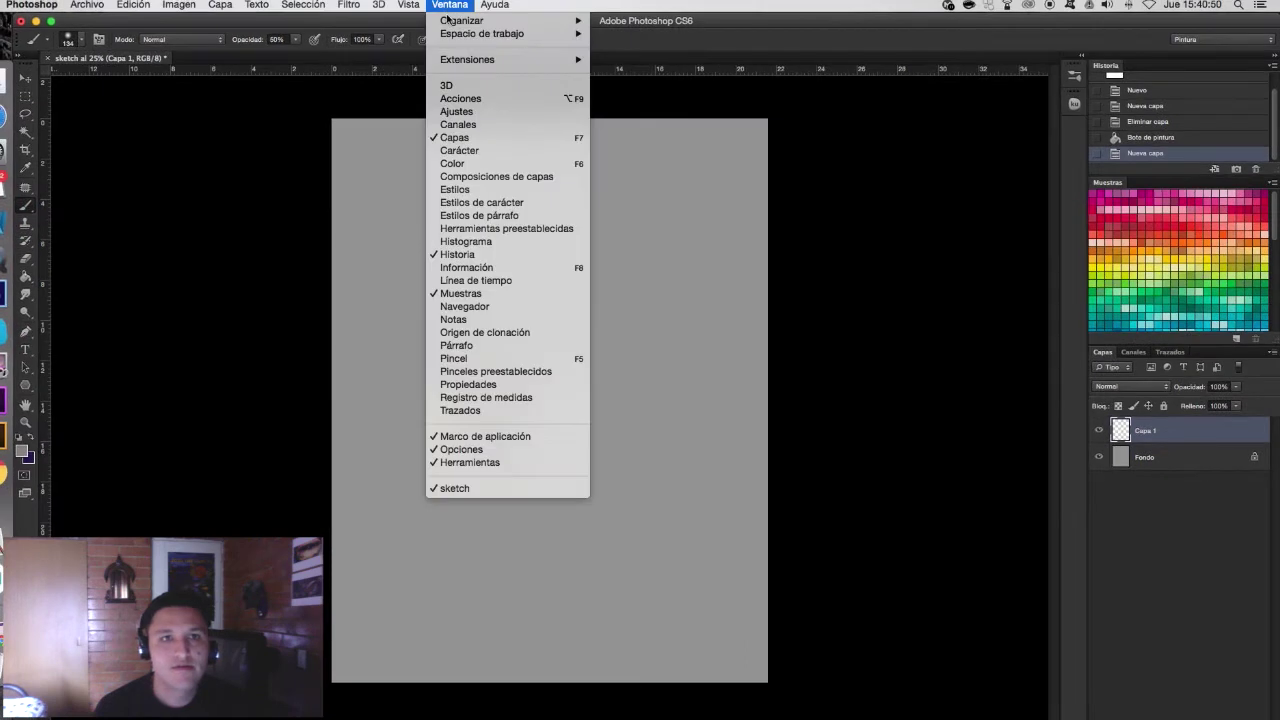
click(452, 359)
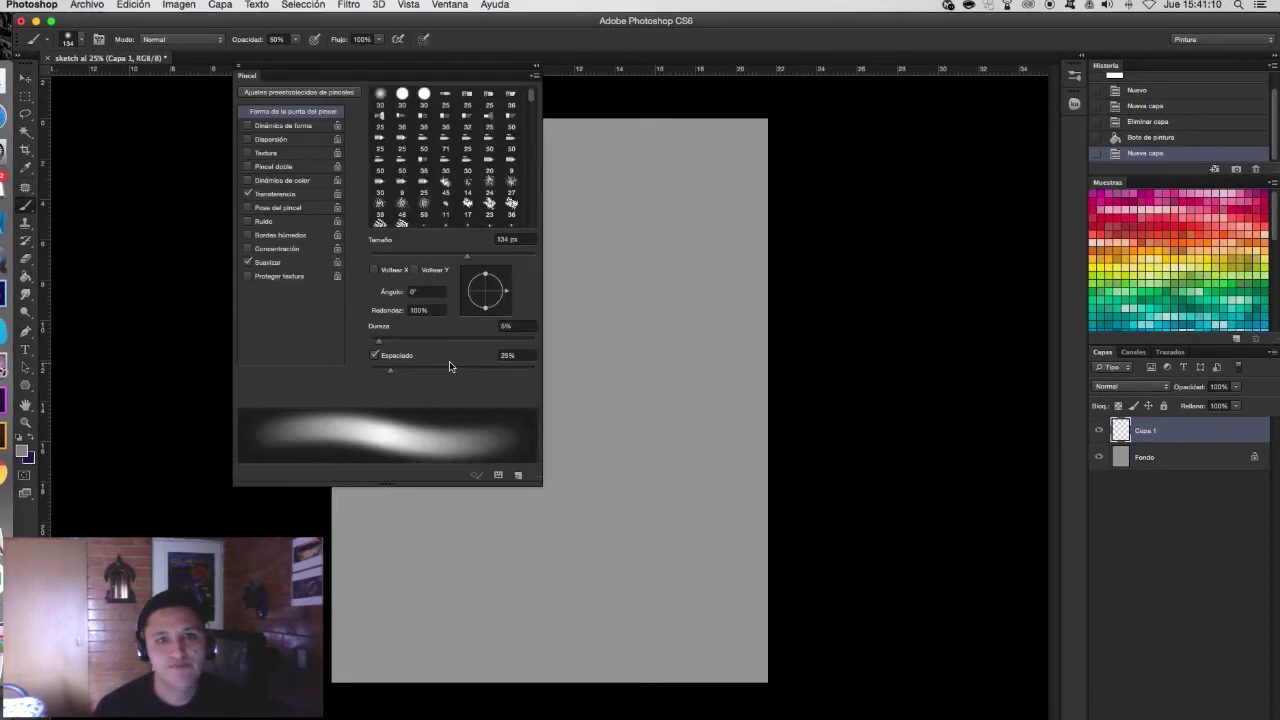
mouse_move(345, 73)
mouse_down()
mouse_move(847, 90)
mouse_move(722, 86)
mouse_move(713, 206)
mouse_move(765, 86)
mouse_move(642, 177)
mouse_move(797, 82)
mouse_move(740, 212)
mouse_move(815, 84)
mouse_move(860, 75)
mouse_up()
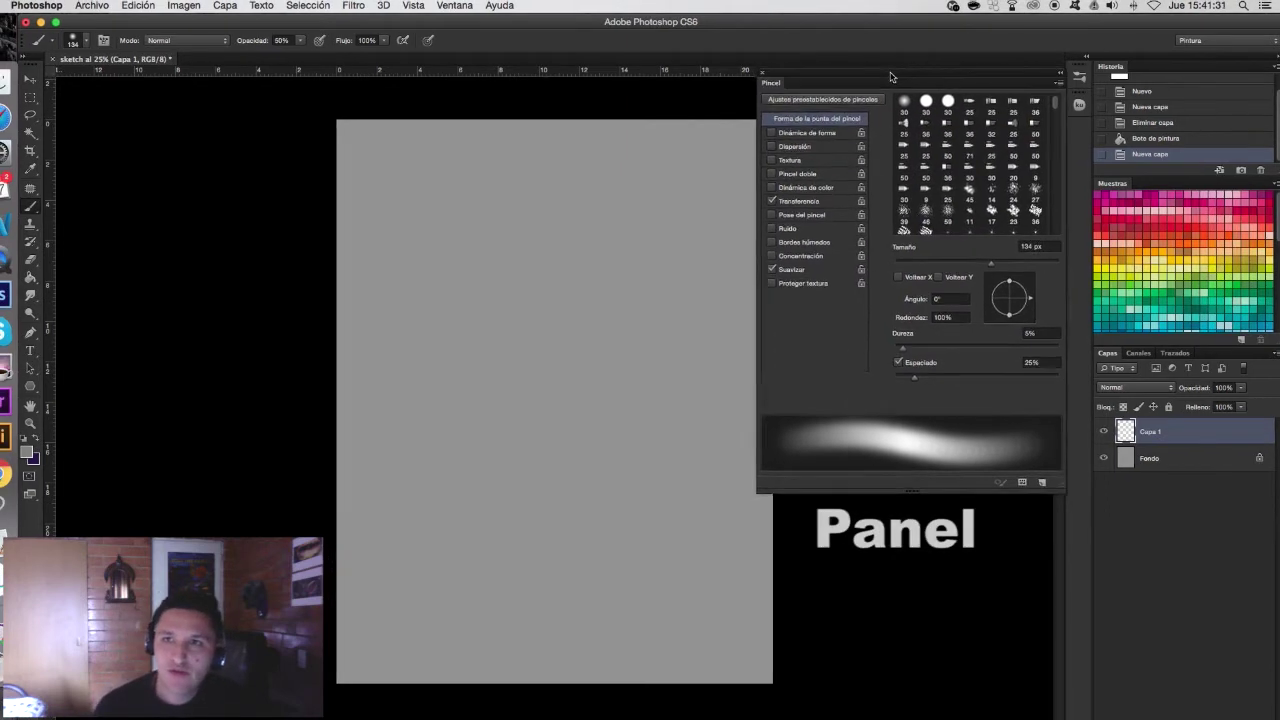
drag(878, 75, 881, 62)
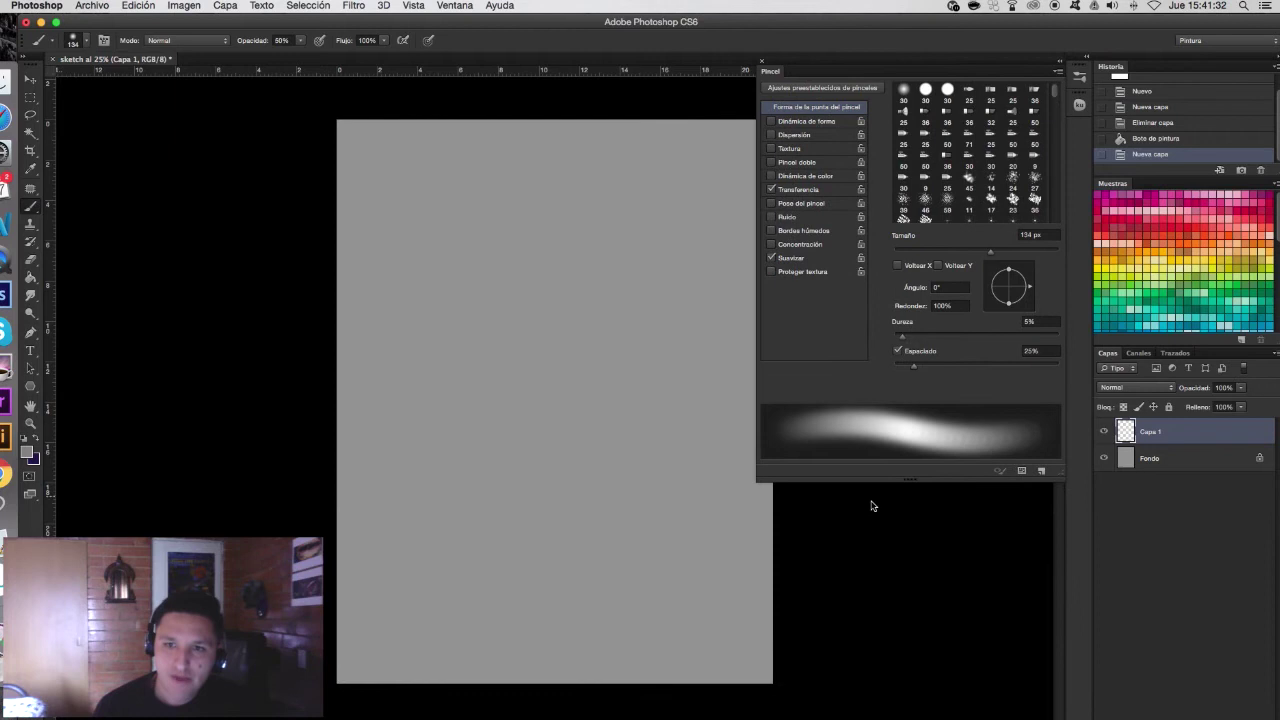
drag(912, 481, 922, 401)
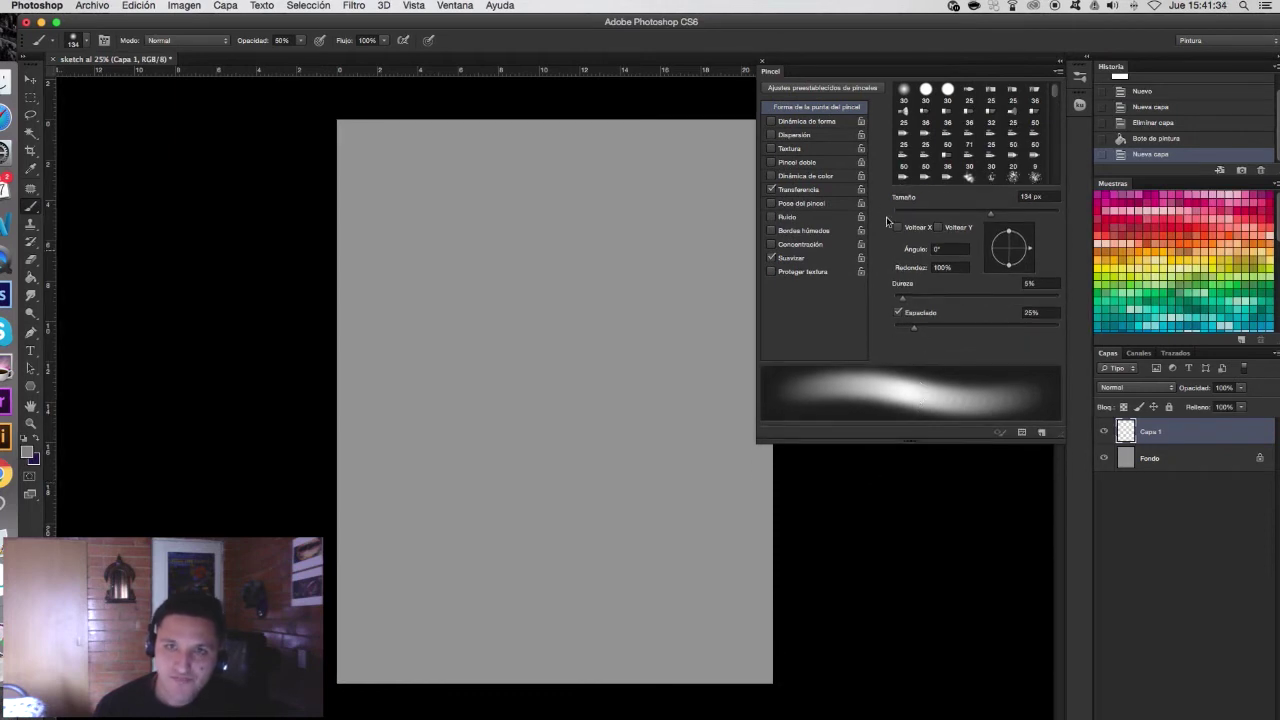
Step: Turn off Transferencia dynamics for the brush and resize the Pincel panel
click(807, 191)
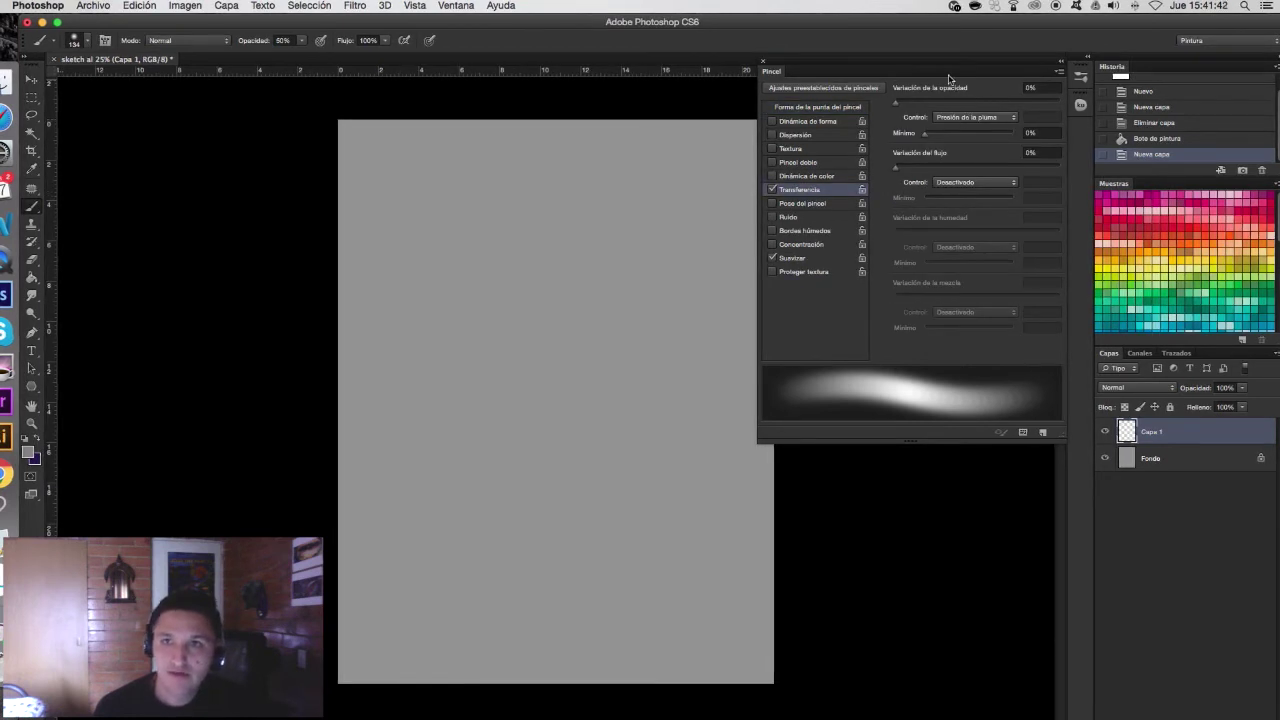
drag(950, 67, 938, 131)
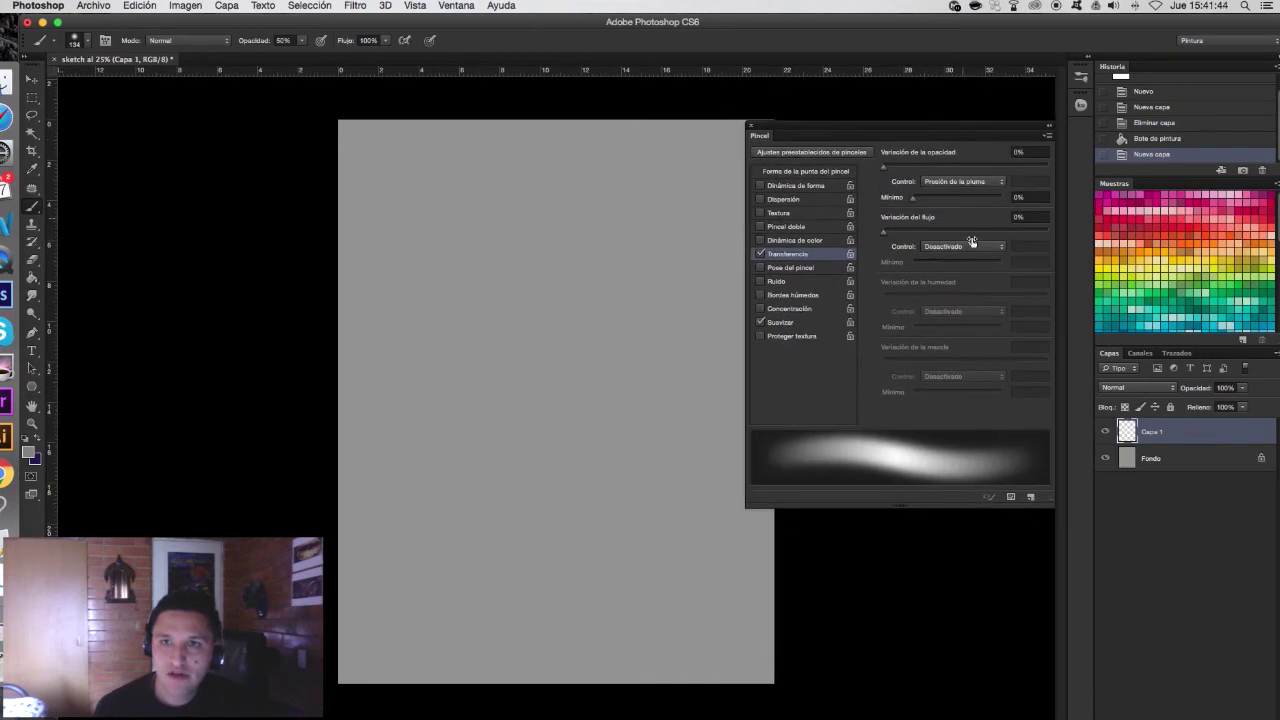
click(760, 254)
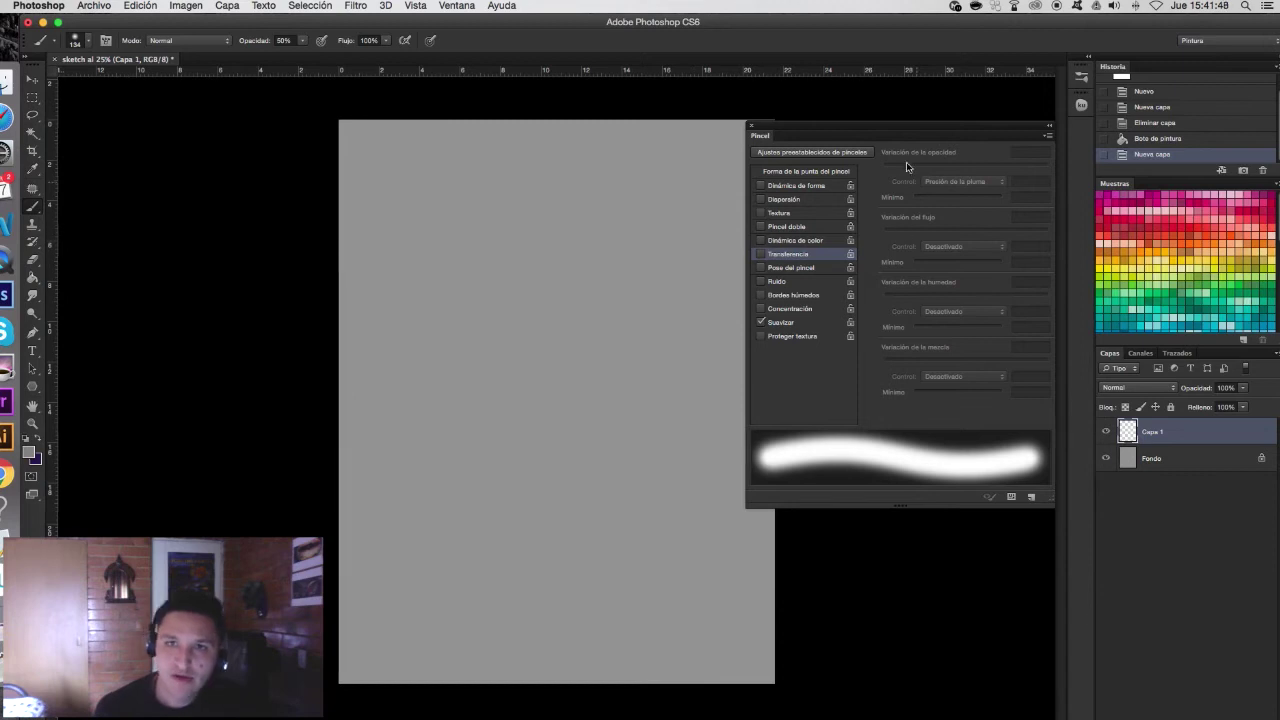
drag(928, 131, 938, 88)
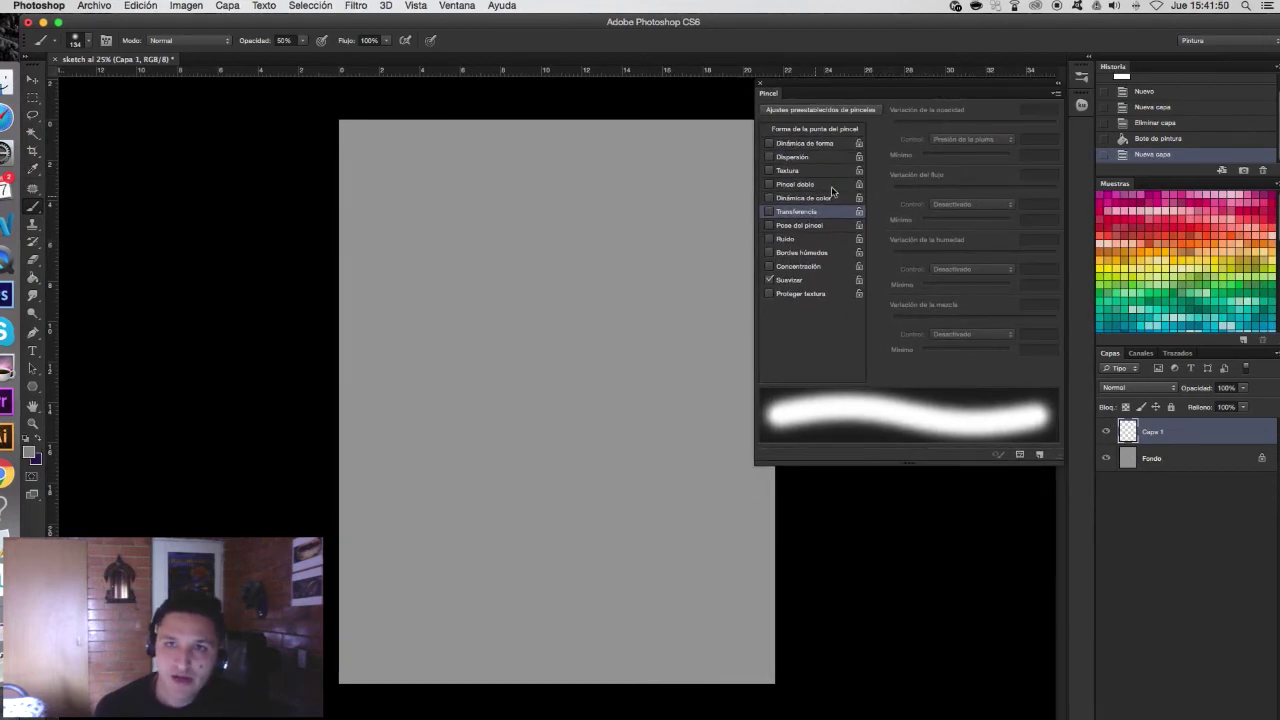
drag(908, 463, 908, 475)
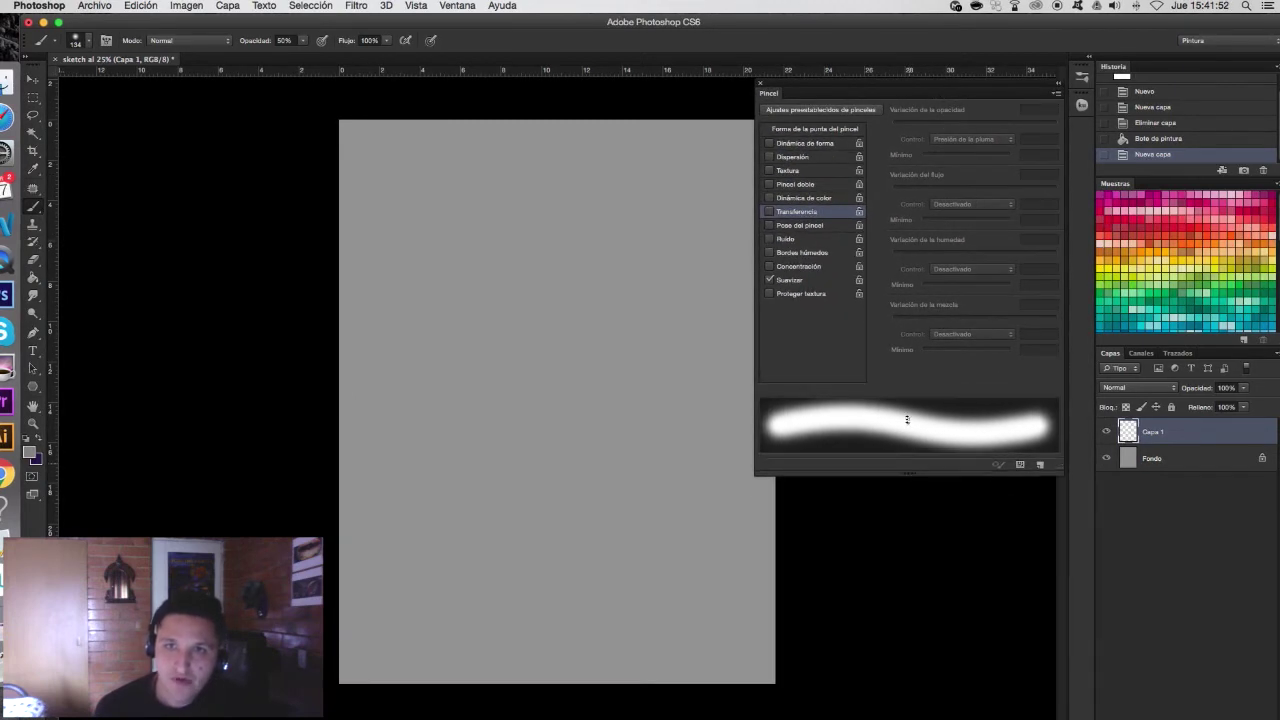
Step: Browse the brush tip shape presets in the Pincel panel
click(824, 130)
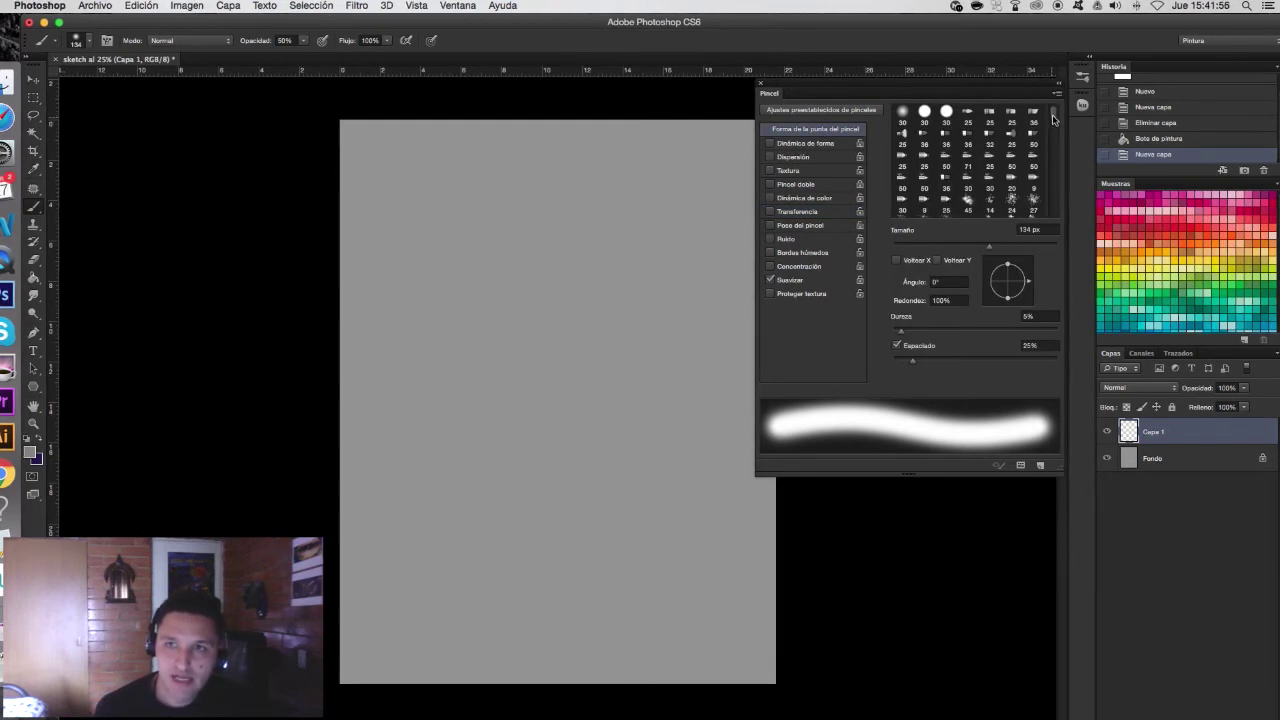
scroll(1051, 130, down, 1)
scroll(1052, 134, down, 2)
scroll(1052, 138, down, 2)
scroll(1052, 142, down, 2)
scroll(1052, 143, down, 2)
scroll(1045, 155, down, 2)
scroll(1034, 171, down, 2)
scroll(1040, 200, down, 2)
scroll(1040, 190, up, 5)
scroll(1035, 150, up, 5)
scroll(1031, 120, up, 3)
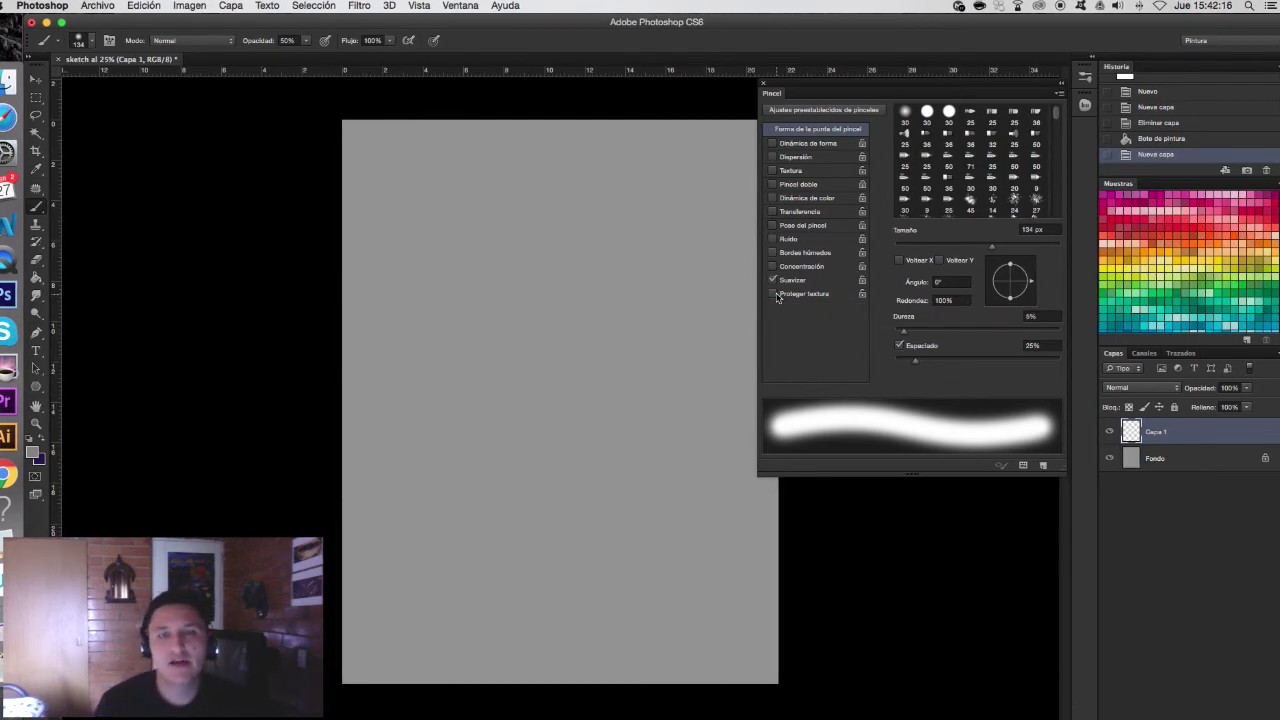
drag(1057, 118, 1051, 132)
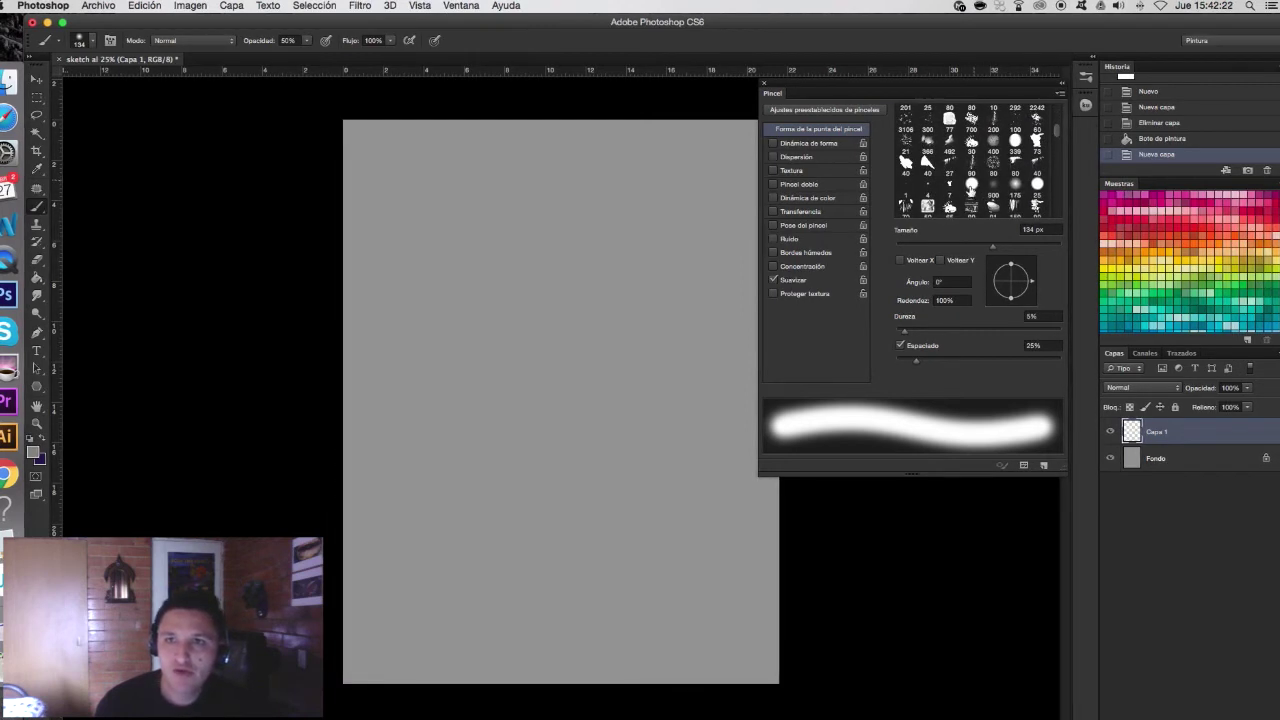
Step: Enable Dinámica de forma with pen pressure controlling brush size
click(971, 186)
click(993, 190)
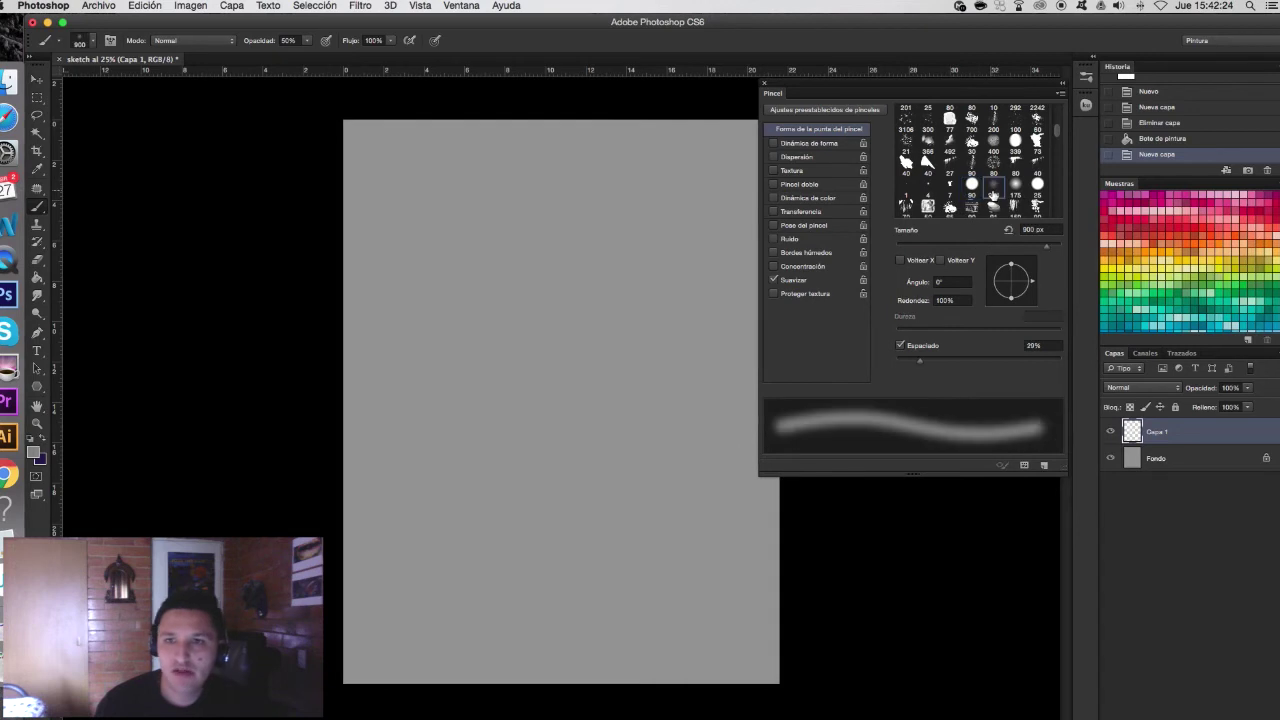
click(775, 144)
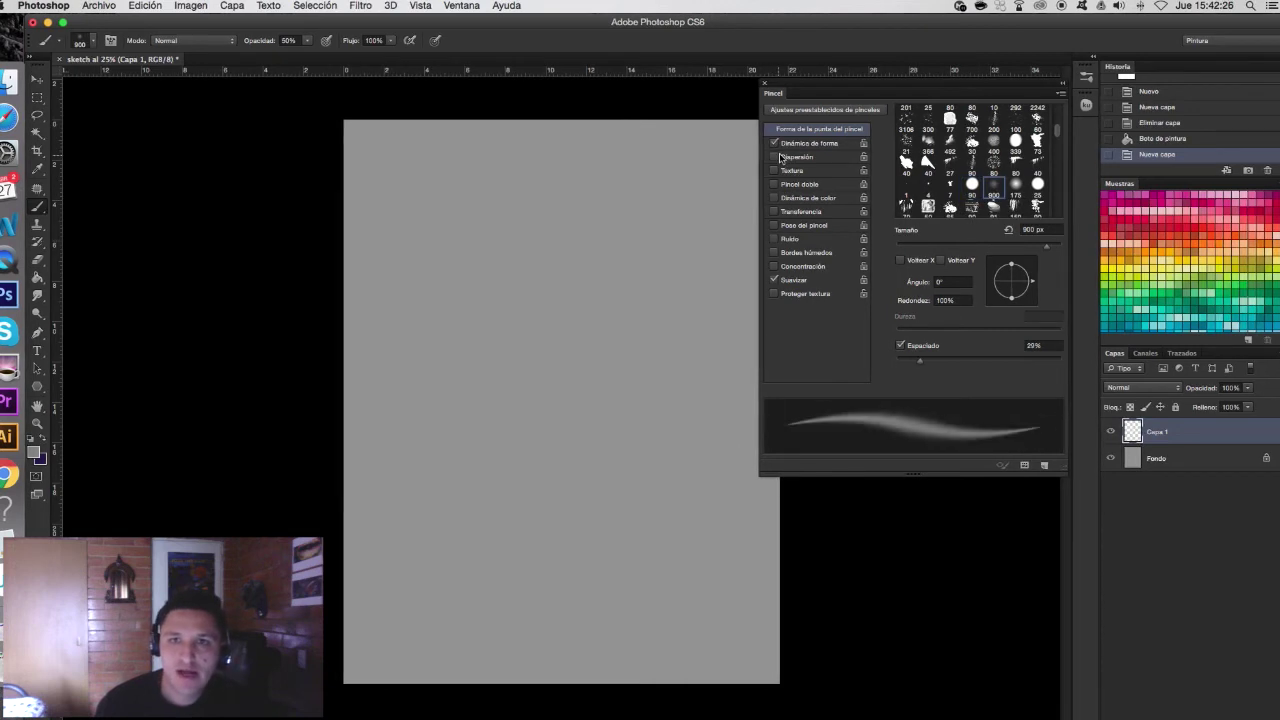
click(821, 145)
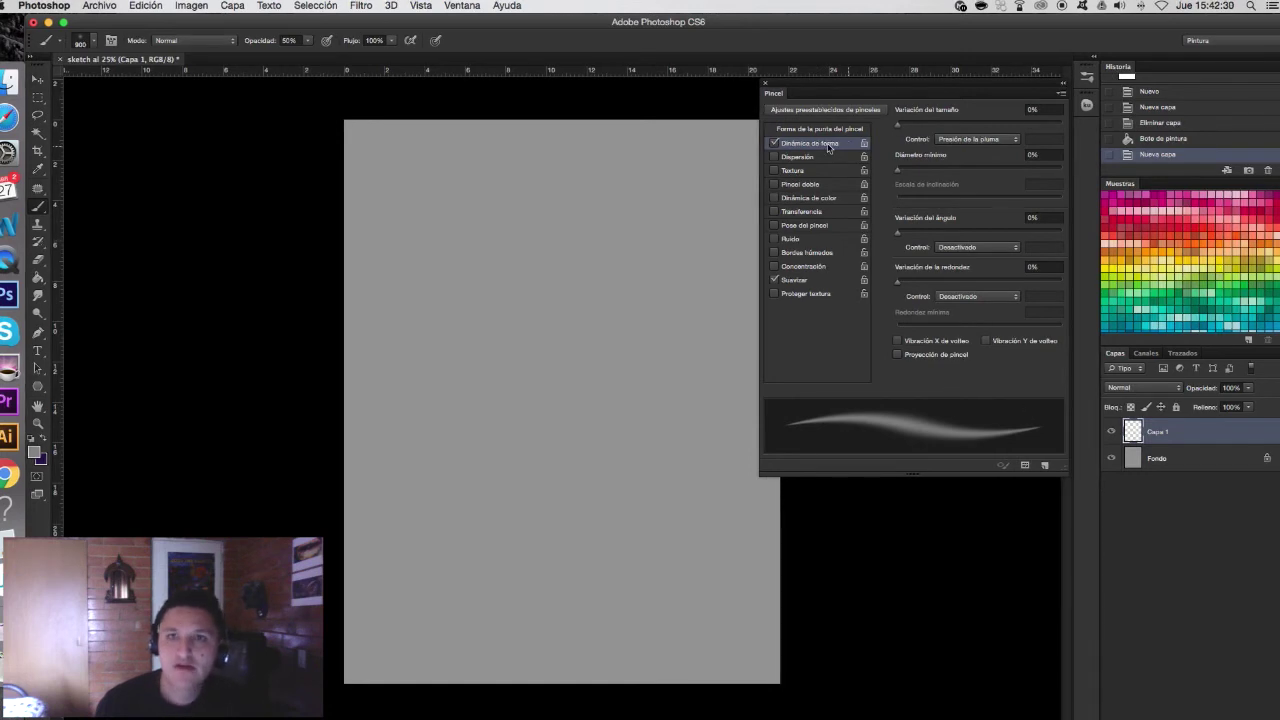
click(846, 130)
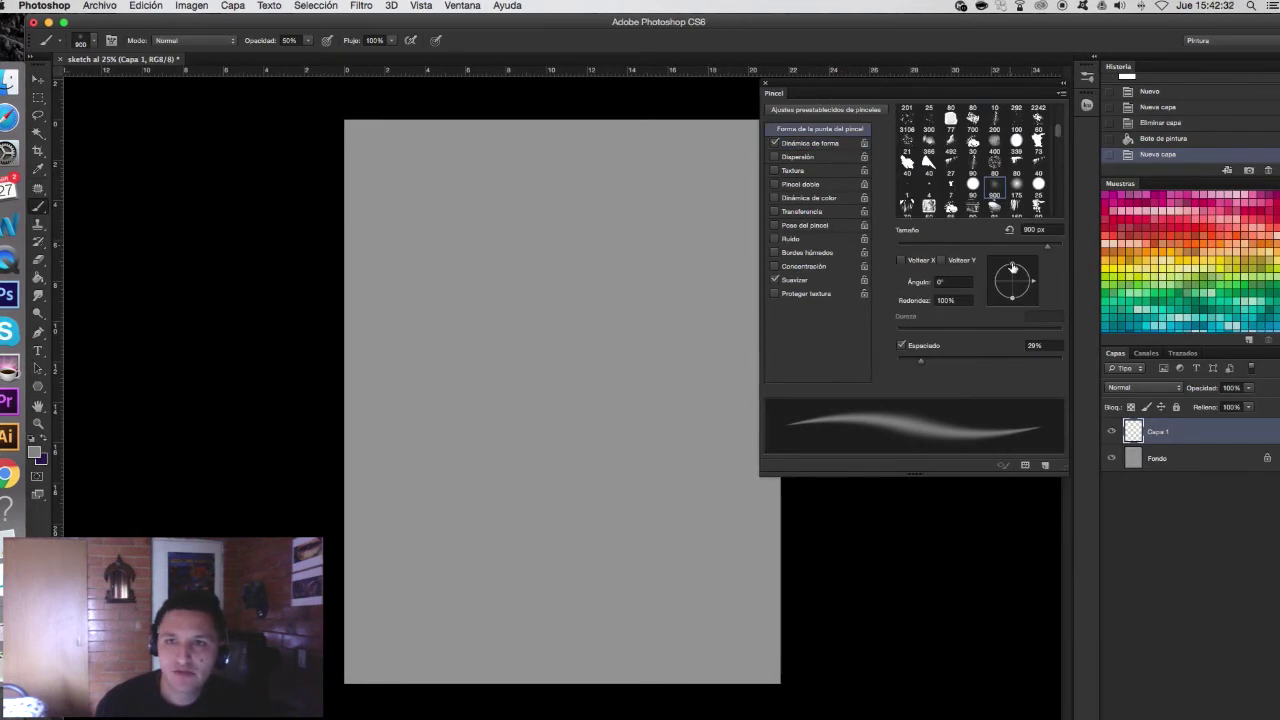
click(829, 145)
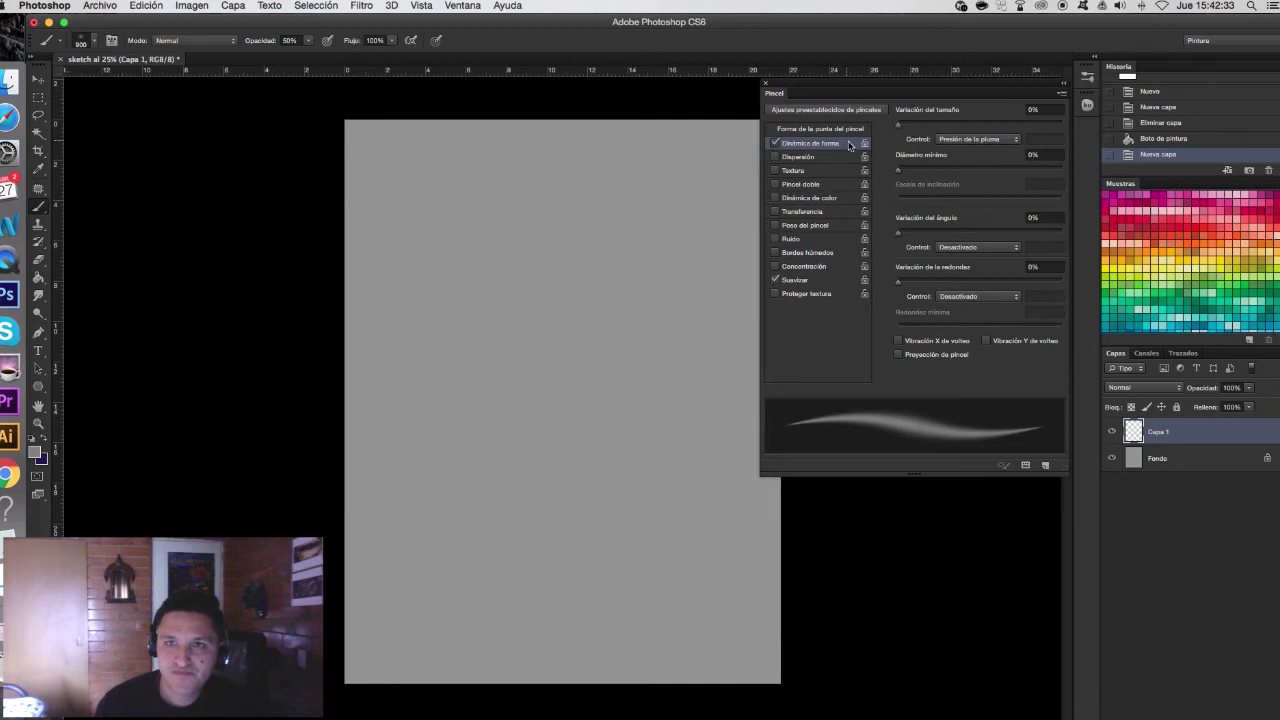
click(977, 142)
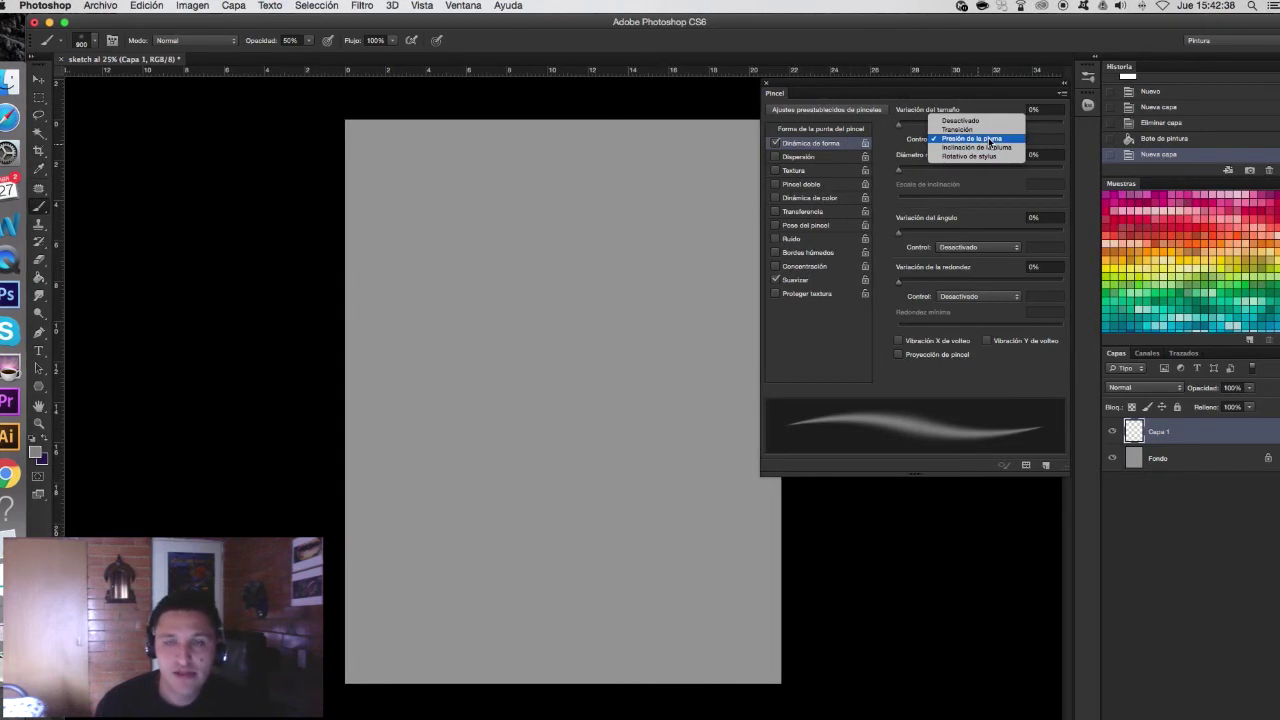
click(985, 139)
click(977, 140)
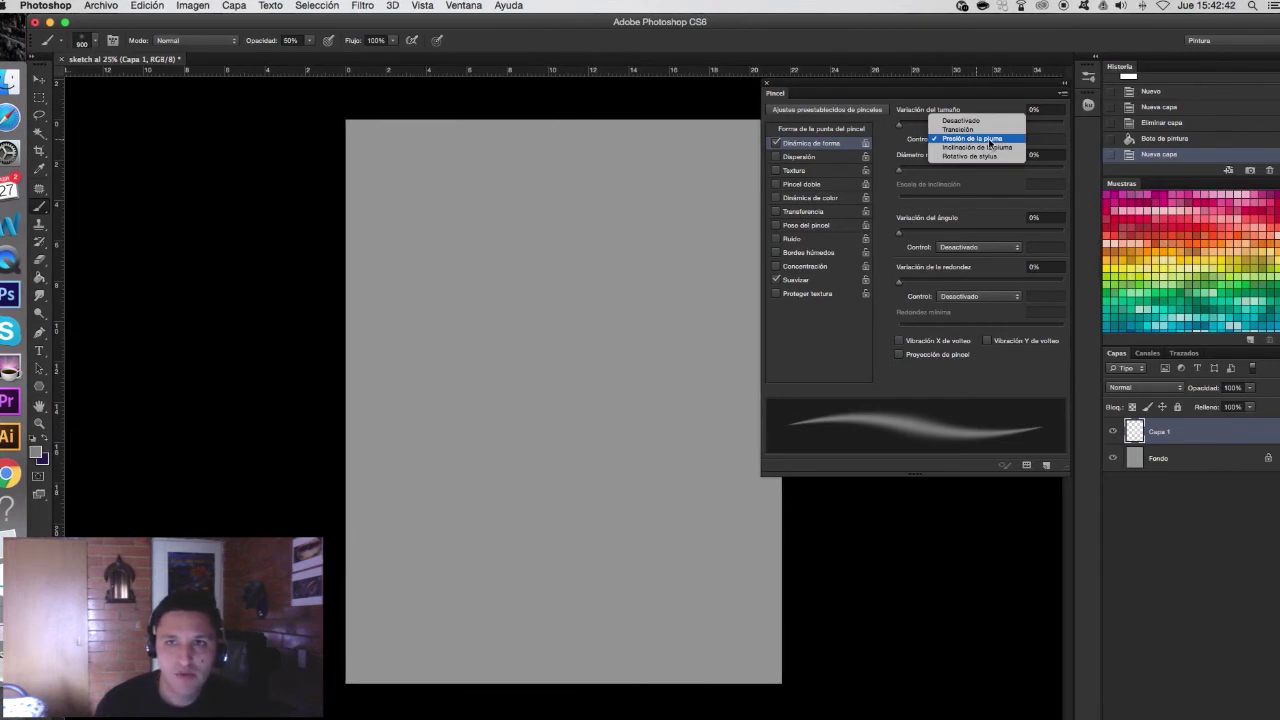
click(992, 140)
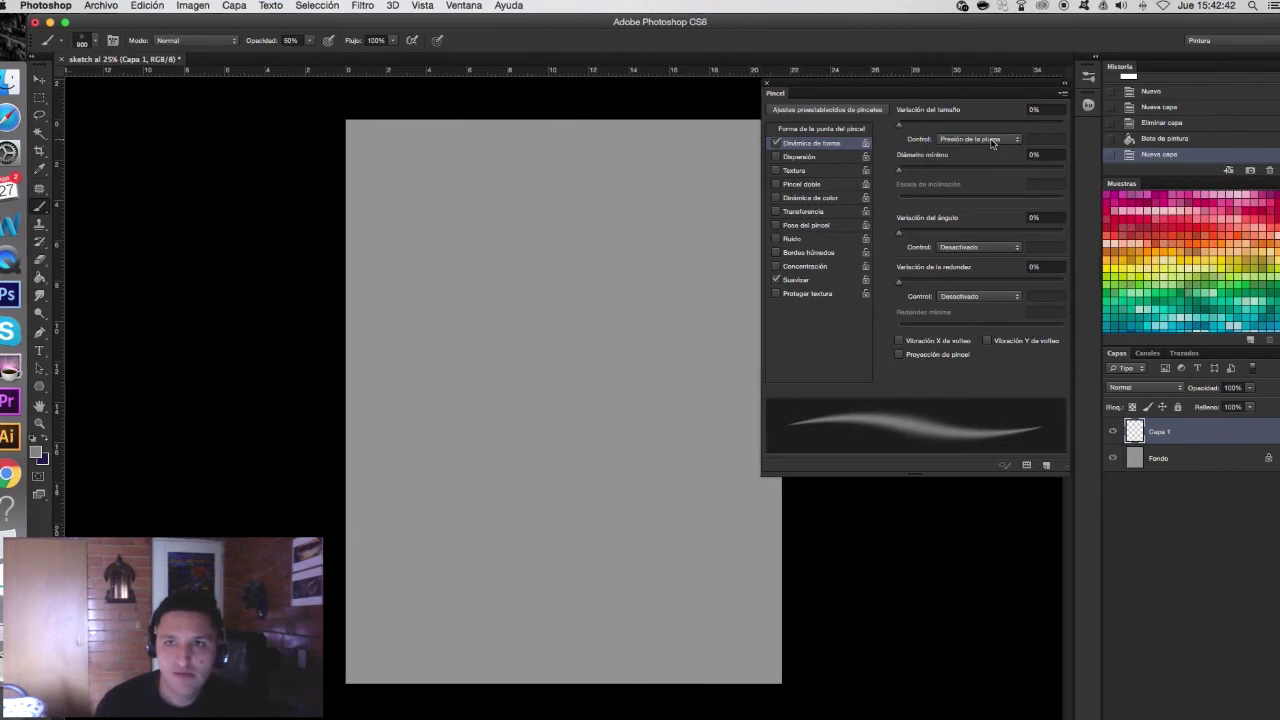
click(777, 143)
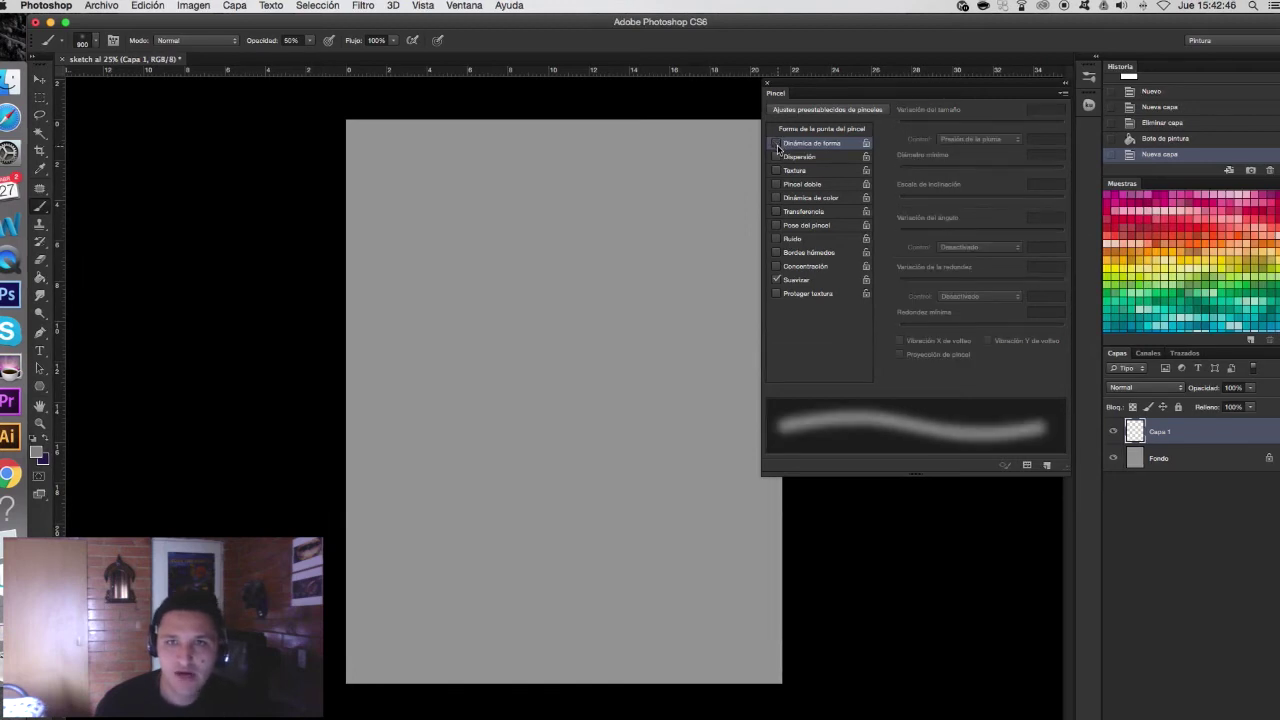
click(777, 143)
Step: Enable Transferencia with pen-pressure opacity, choose the 30 px tip, and hide the panel
click(800, 211)
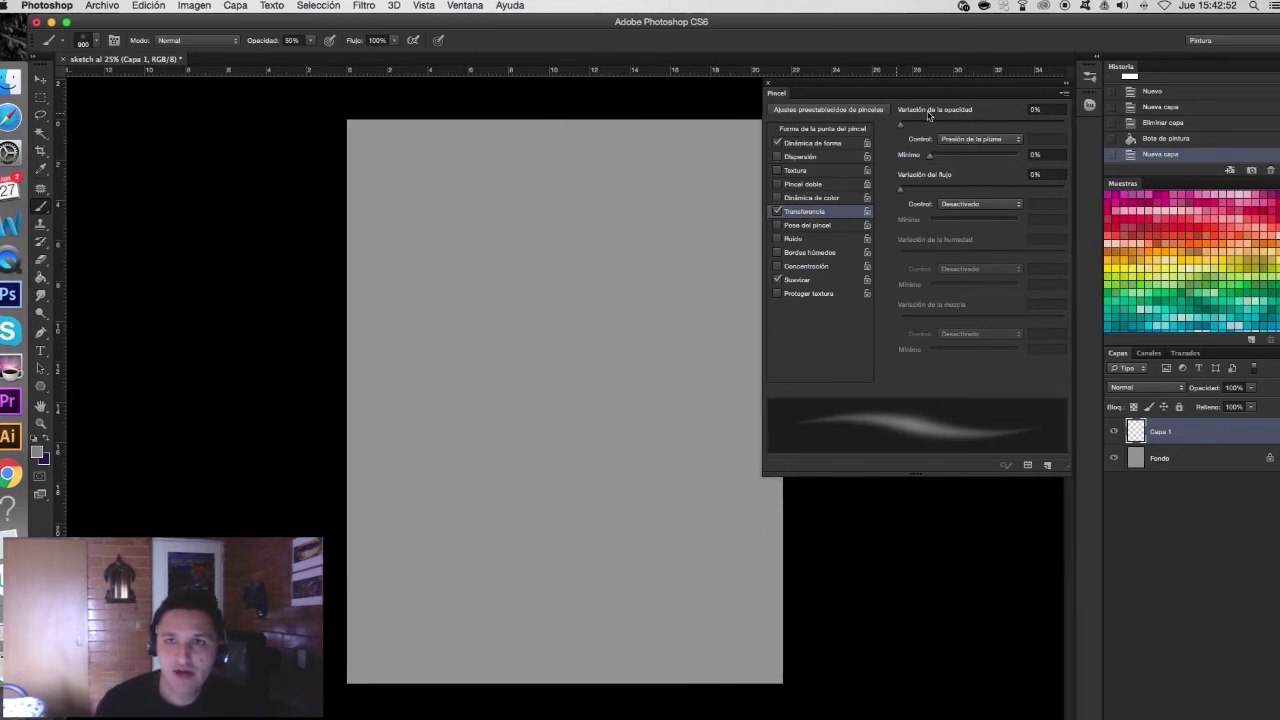
click(975, 140)
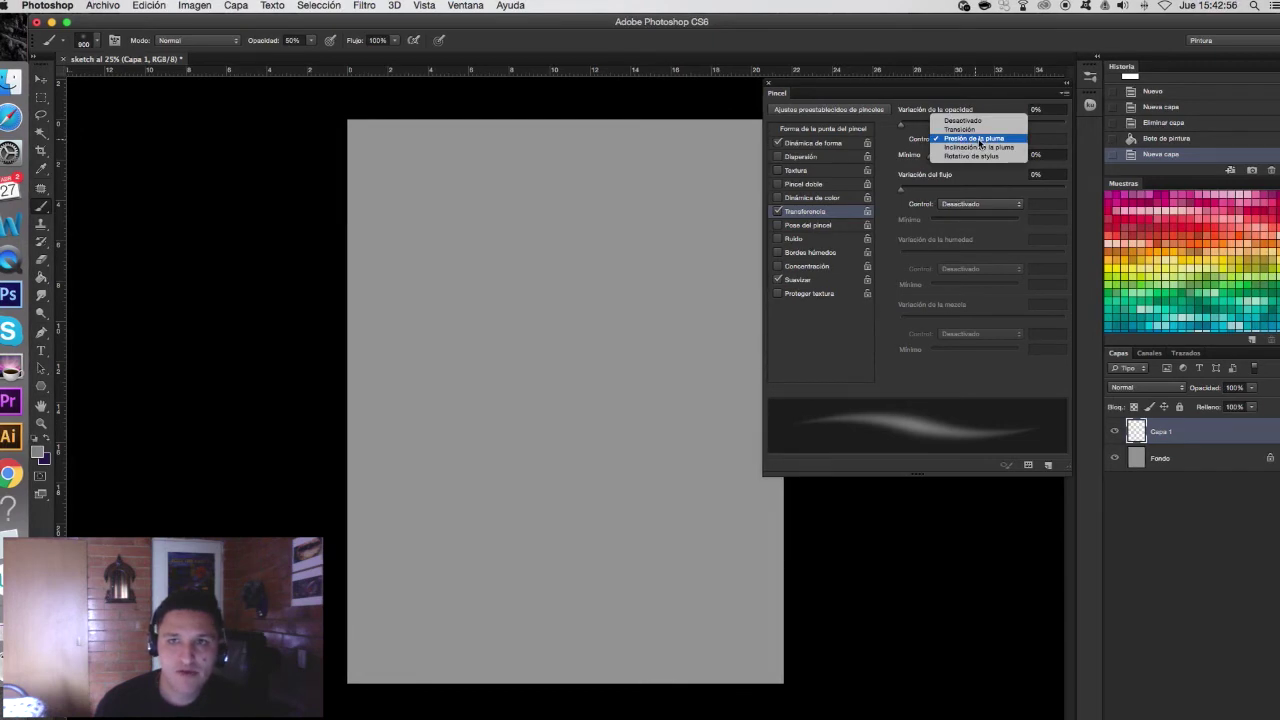
click(978, 140)
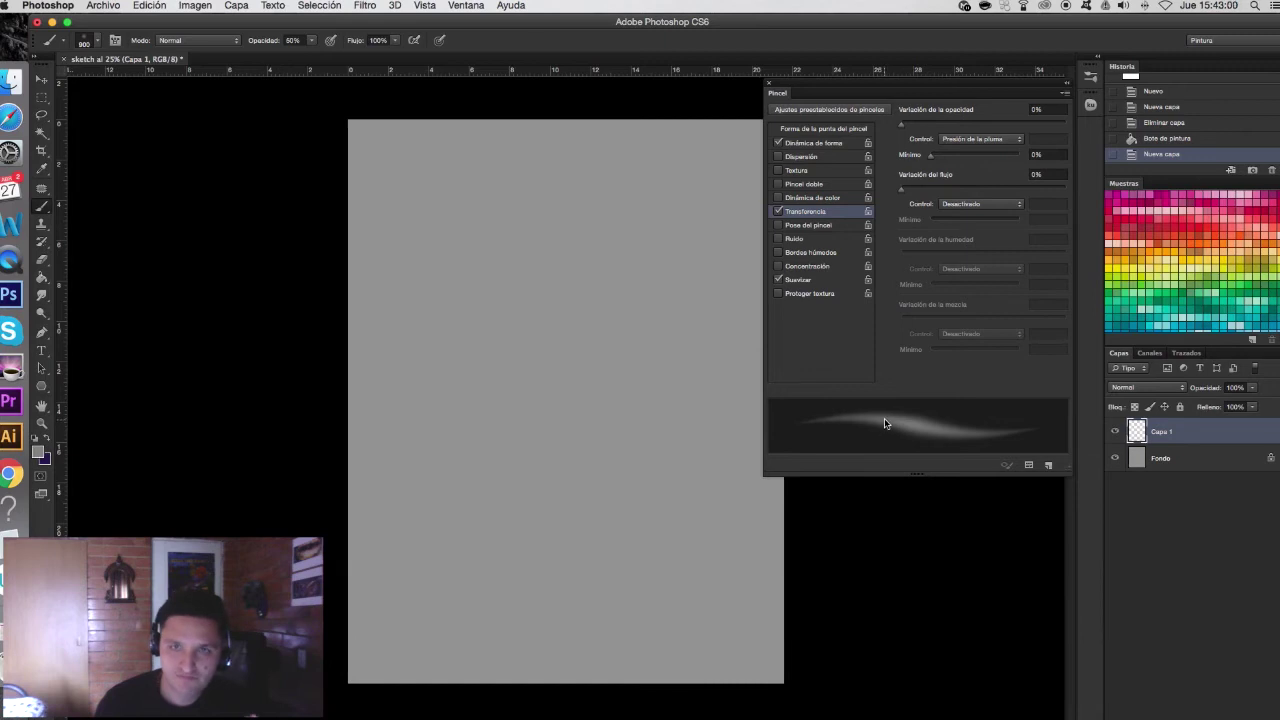
click(822, 129)
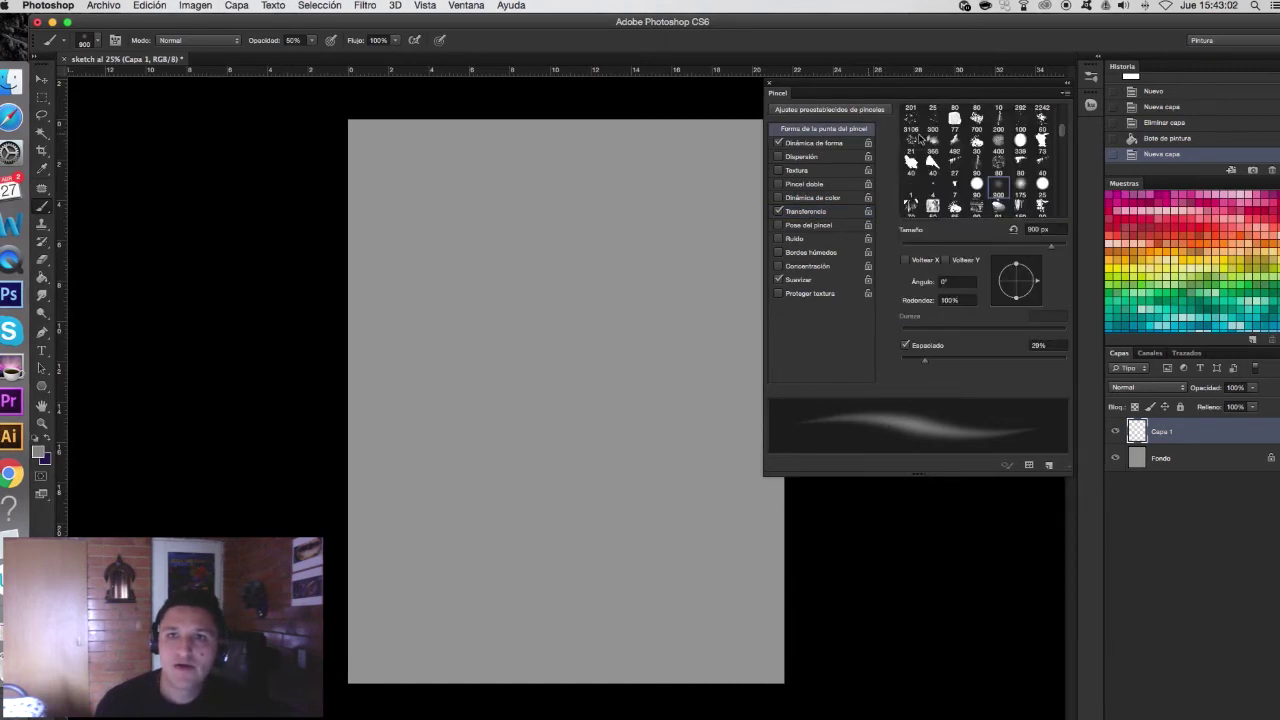
scroll(1063, 136, up, 1)
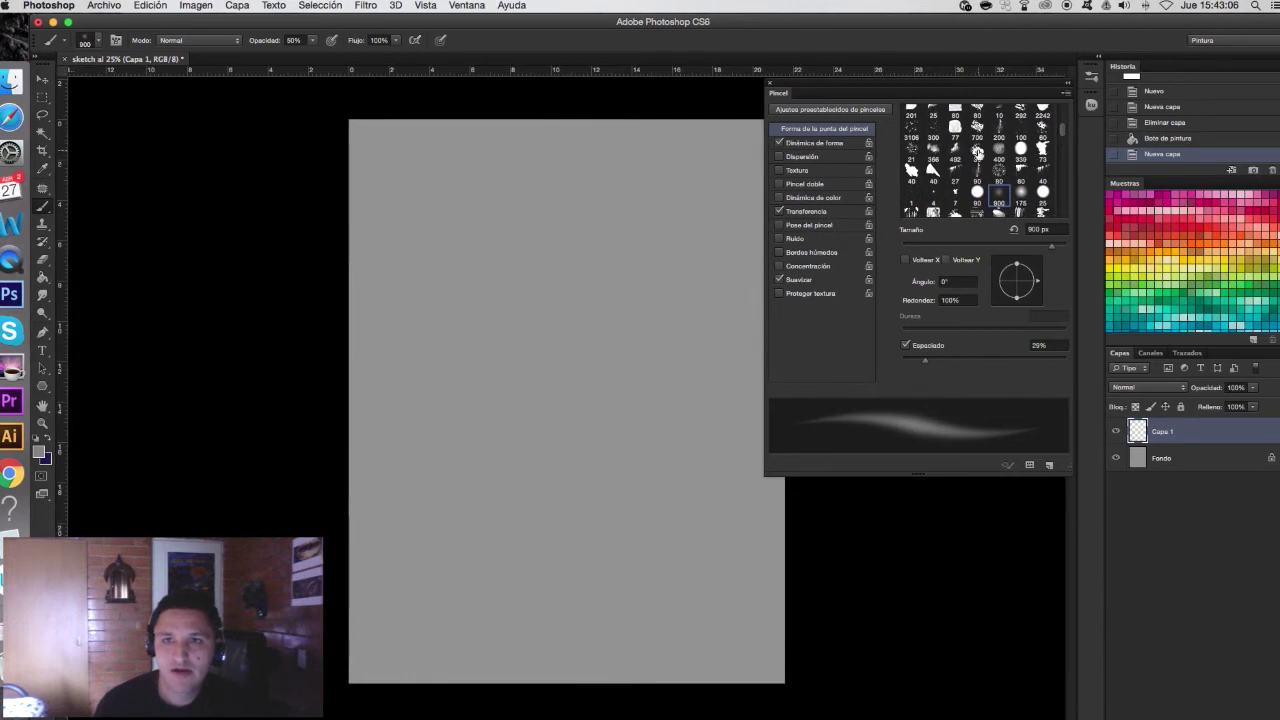
click(977, 150)
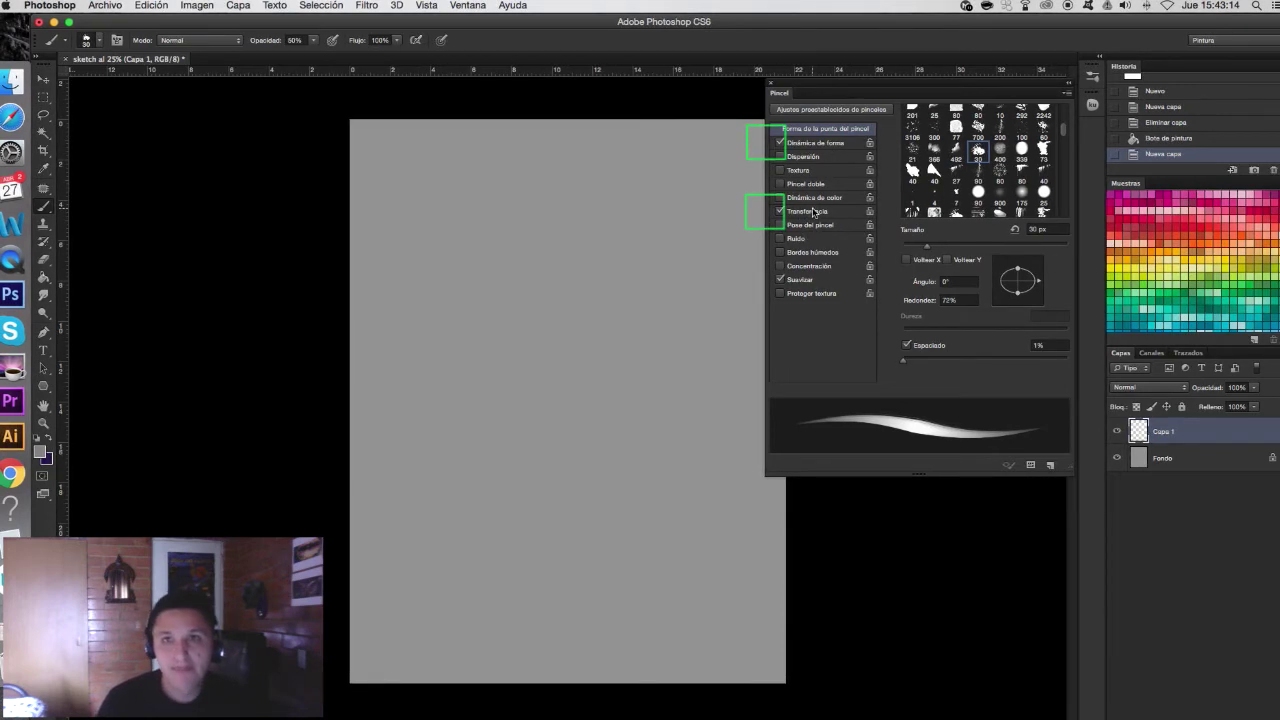
key(F5)
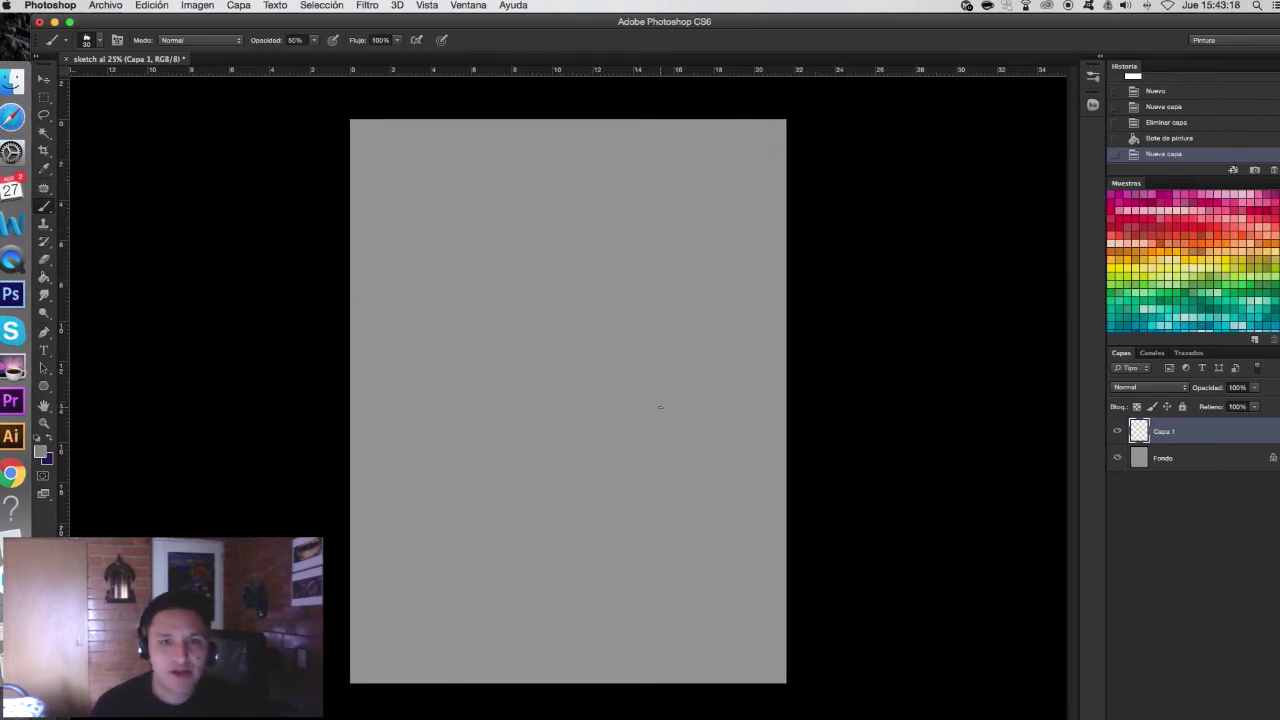
scroll(669, 402, up, 1)
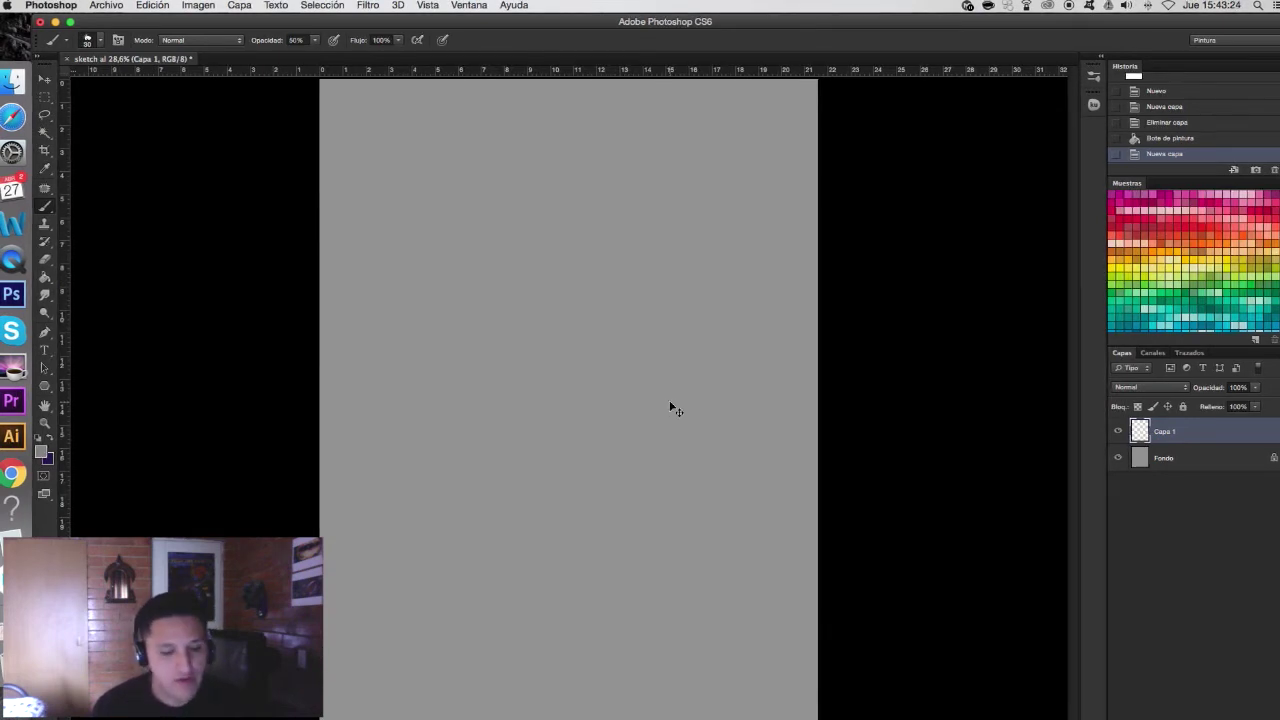
key(ctrl+1)
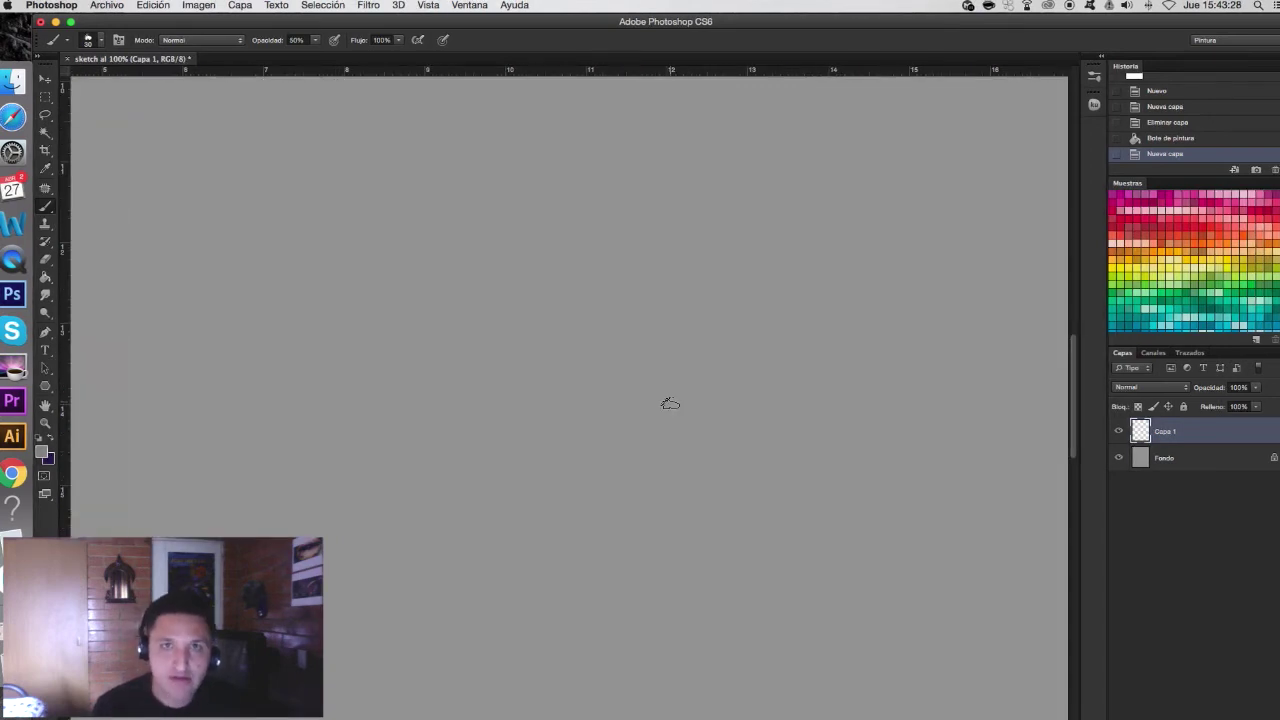
key(ctrl+0)
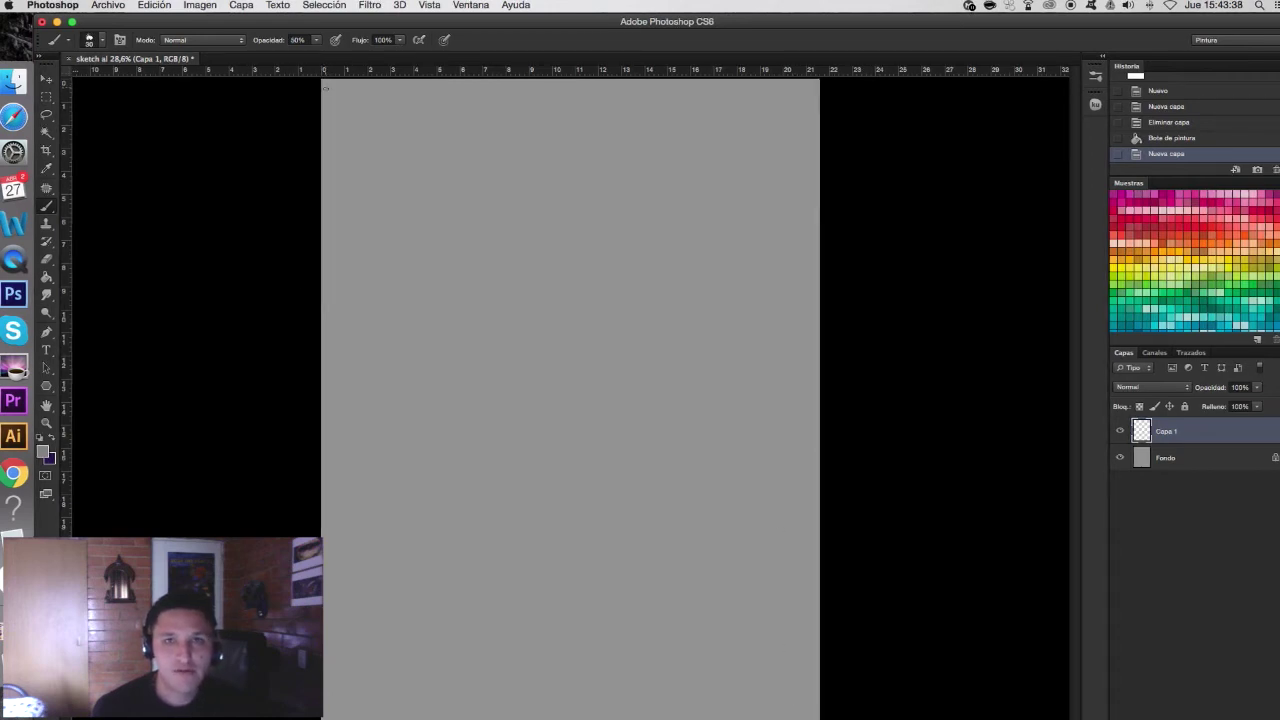
key(ctrl+1)
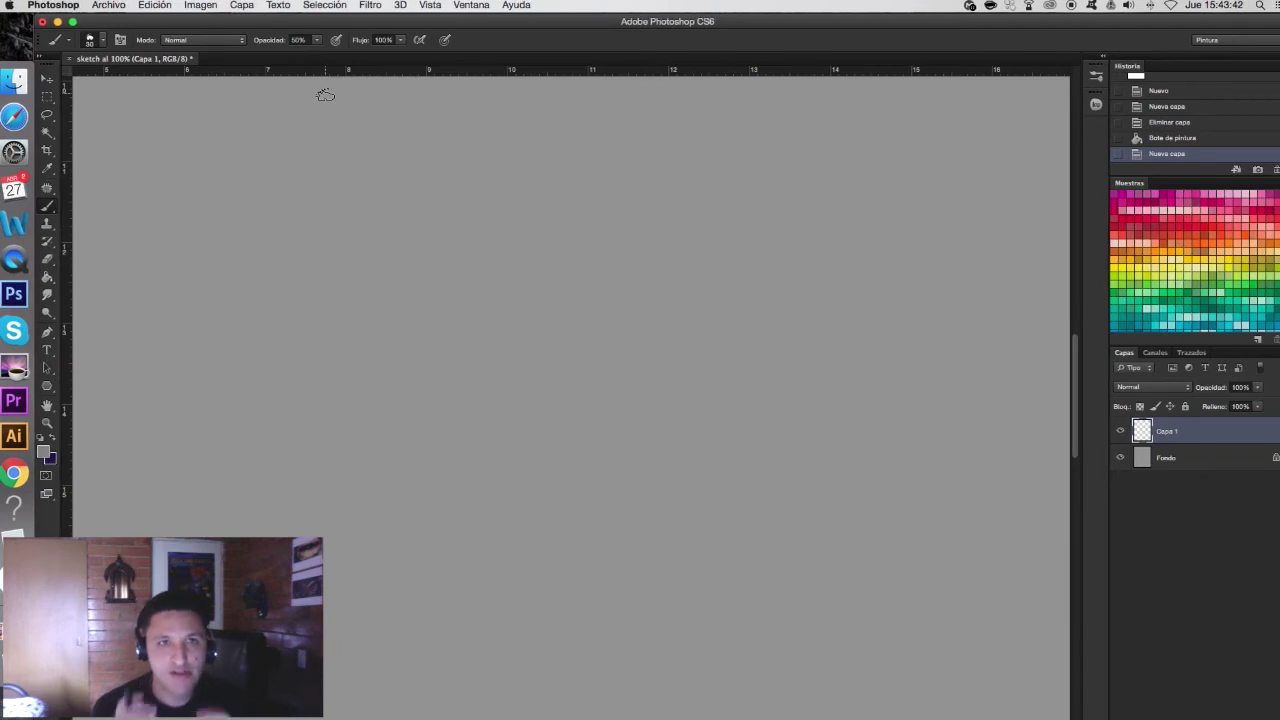
mouse_move(414, 166)
mouse_down()
mouse_move(629, 337)
mouse_move(446, 209)
mouse_up()
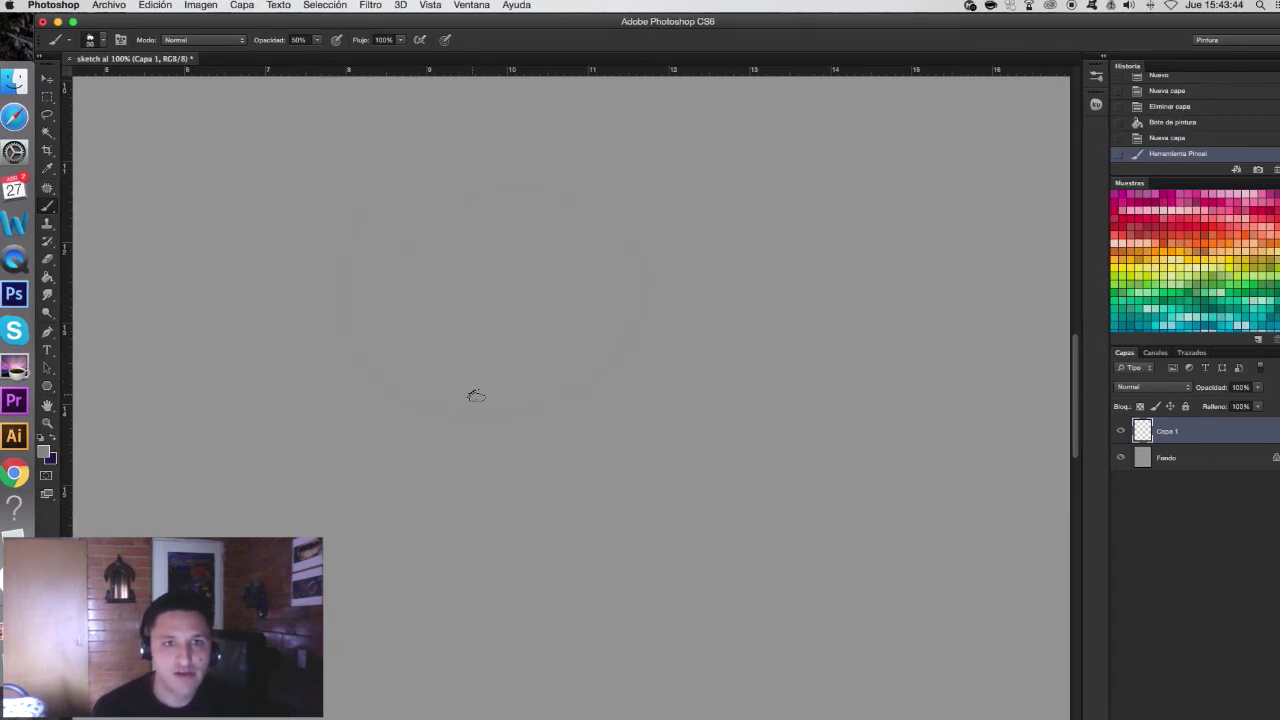
key(ctrl+z)
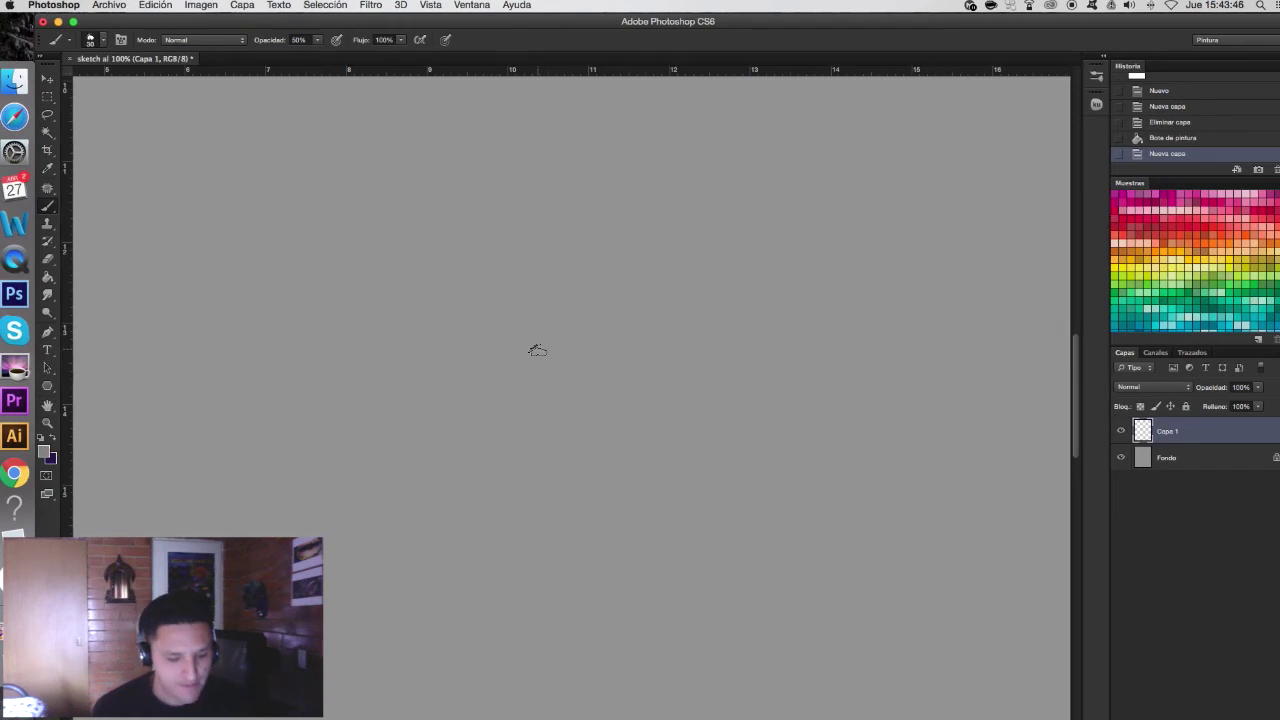
key(ctrl+0)
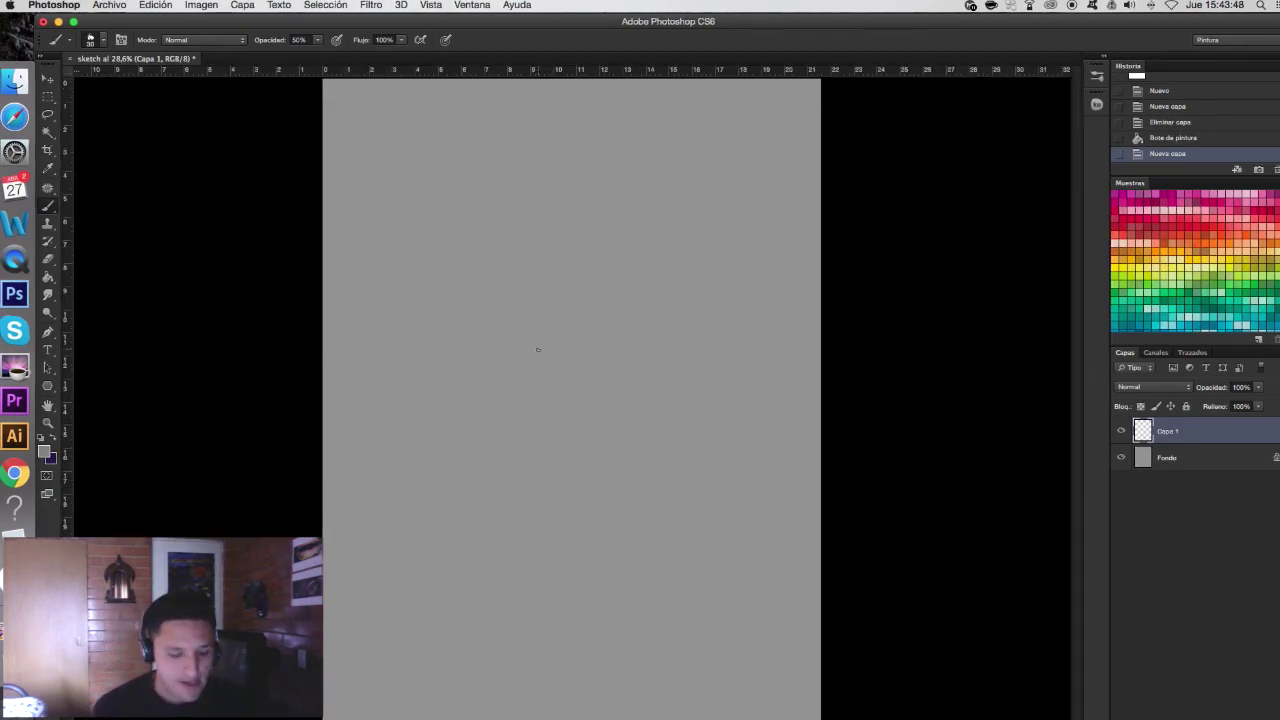
key(f)
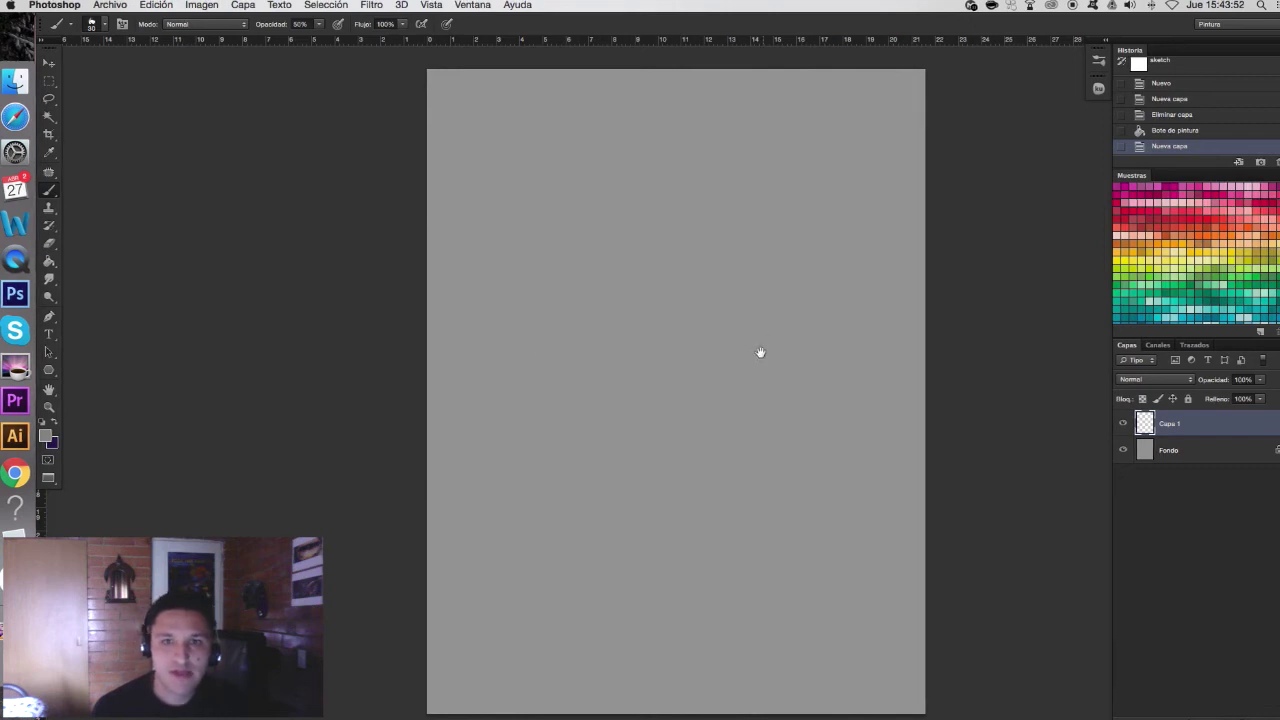
drag(760, 352, 600, 351)
click(50, 24)
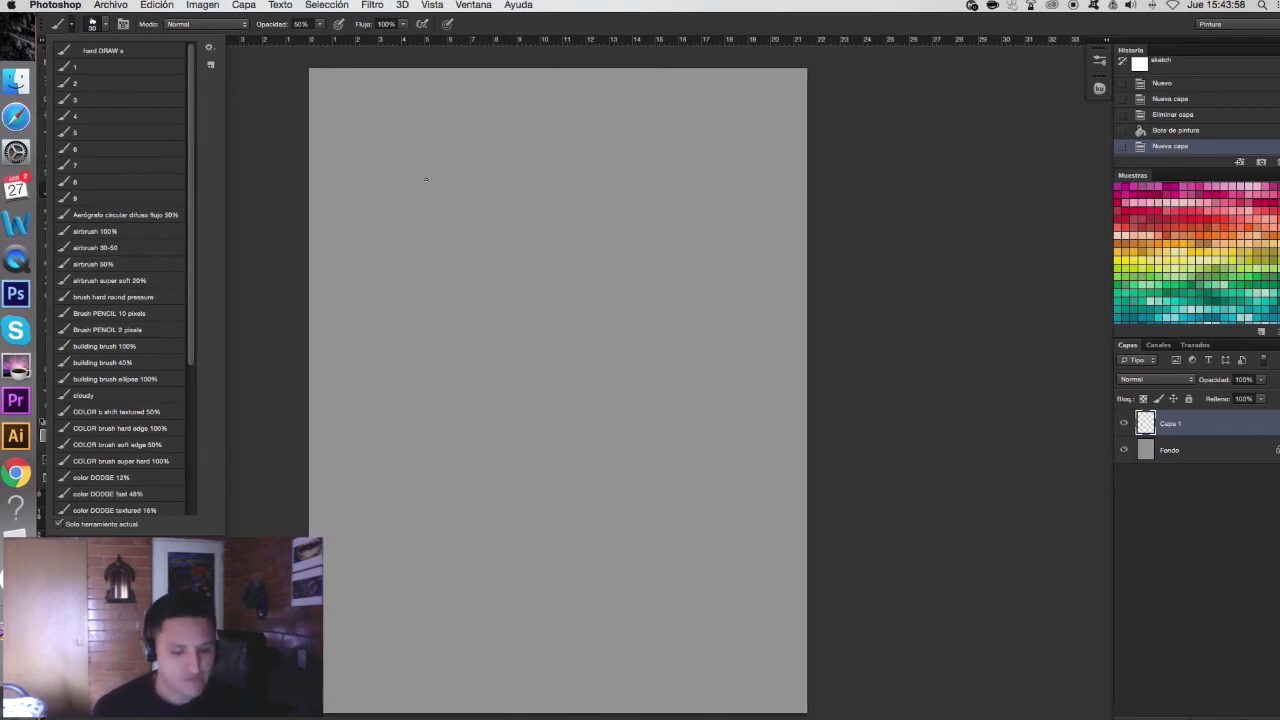
key(f)
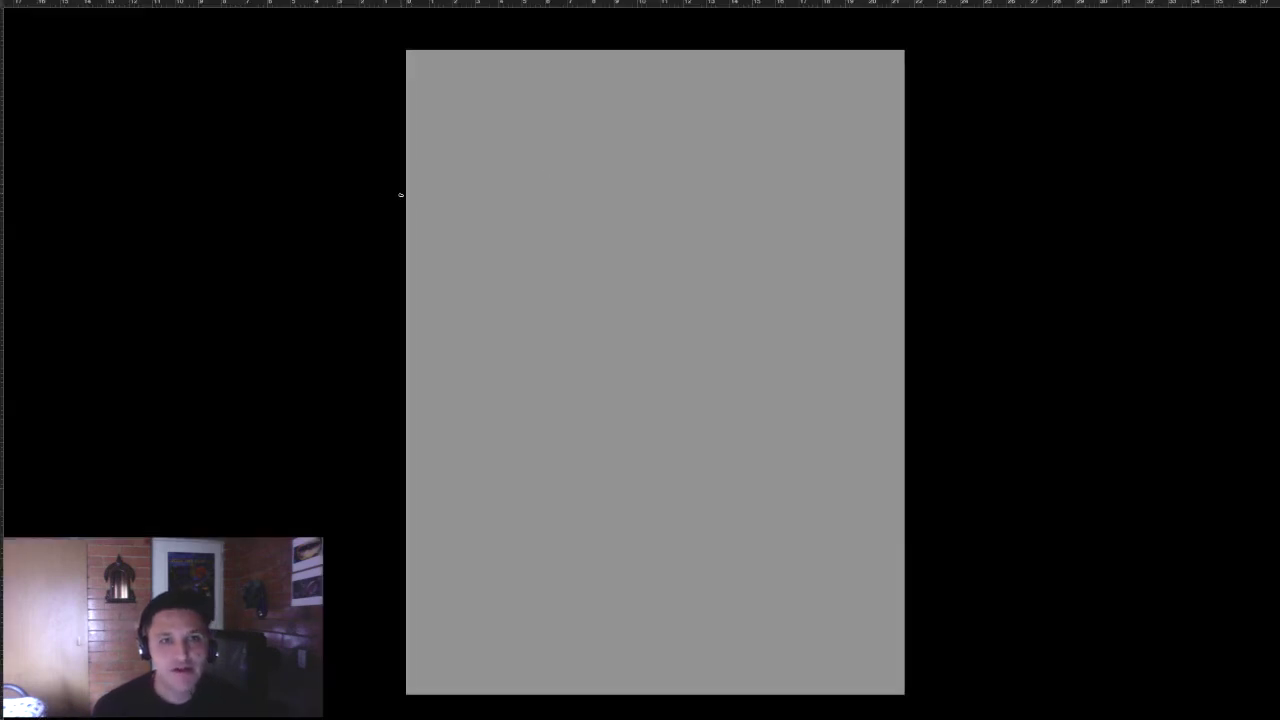
mouse_move(1020, 346)
mouse_down()
mouse_move(897, 351)
mouse_move(1000, 340)
mouse_move(951, 394)
mouse_move(1046, 334)
mouse_up()
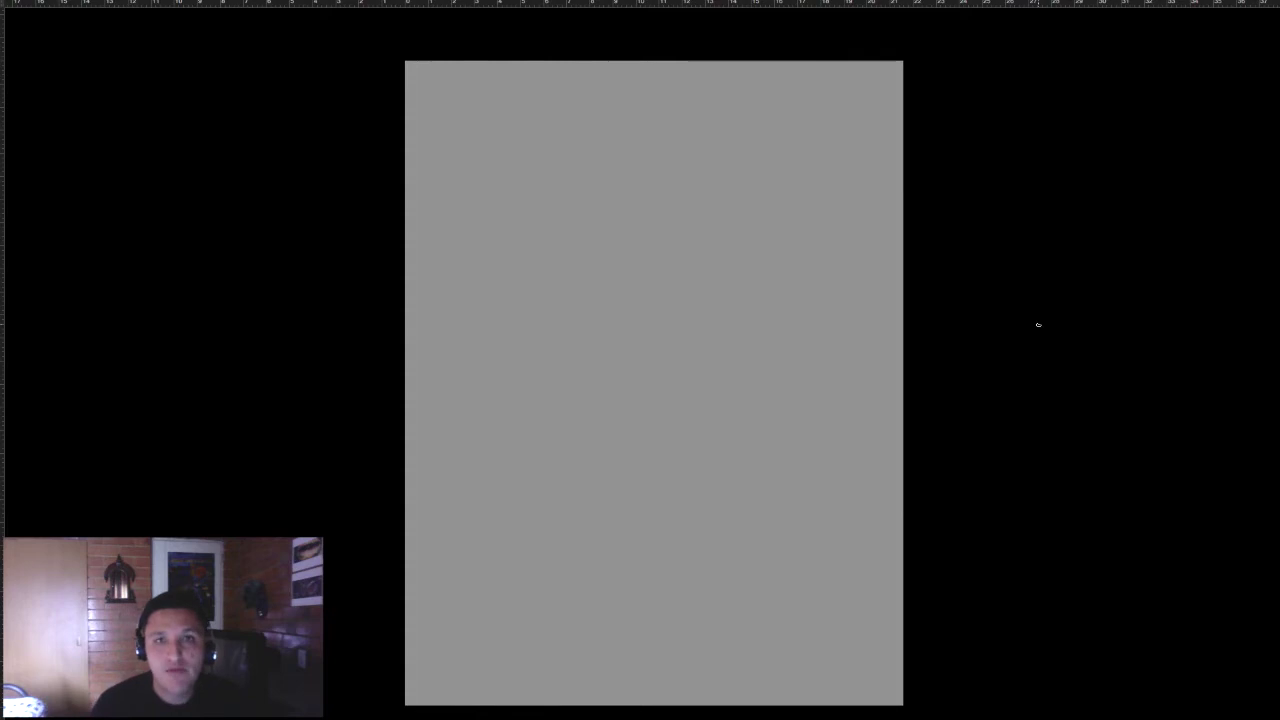
key(F5)
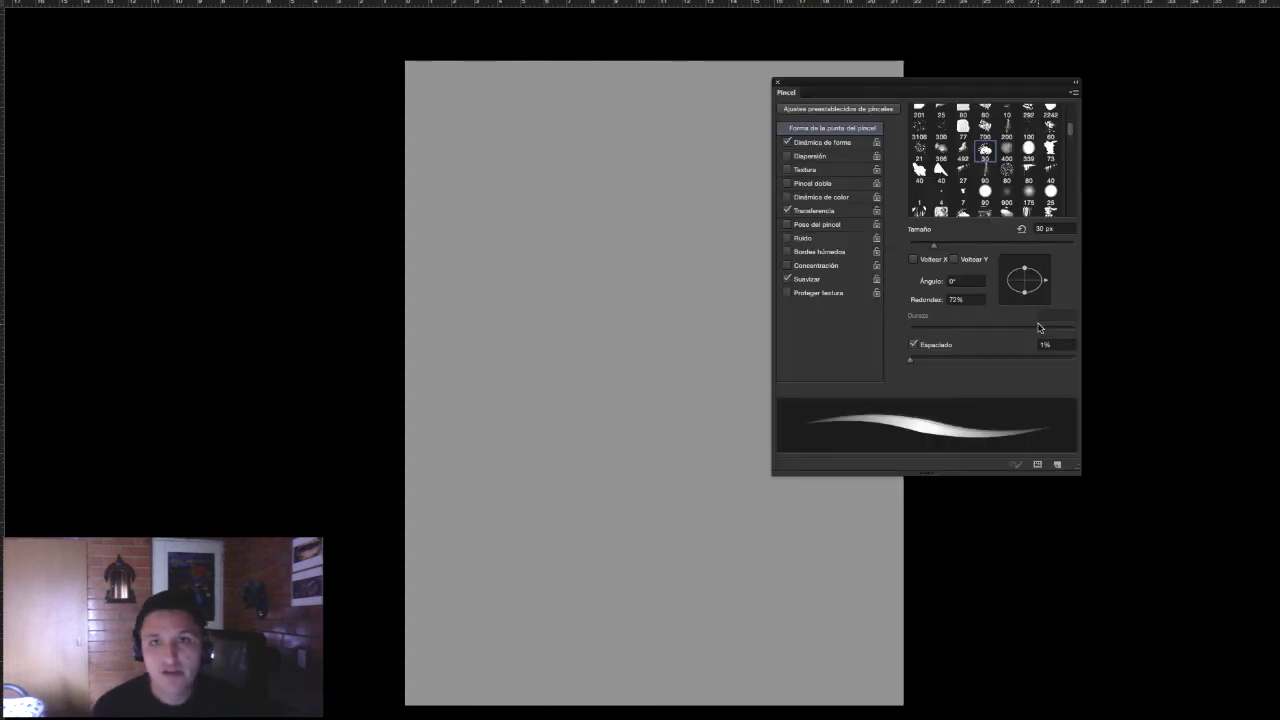
mouse_move(1038, 92)
mouse_down()
mouse_move(1237, 92)
mouse_move(1228, 56)
mouse_up()
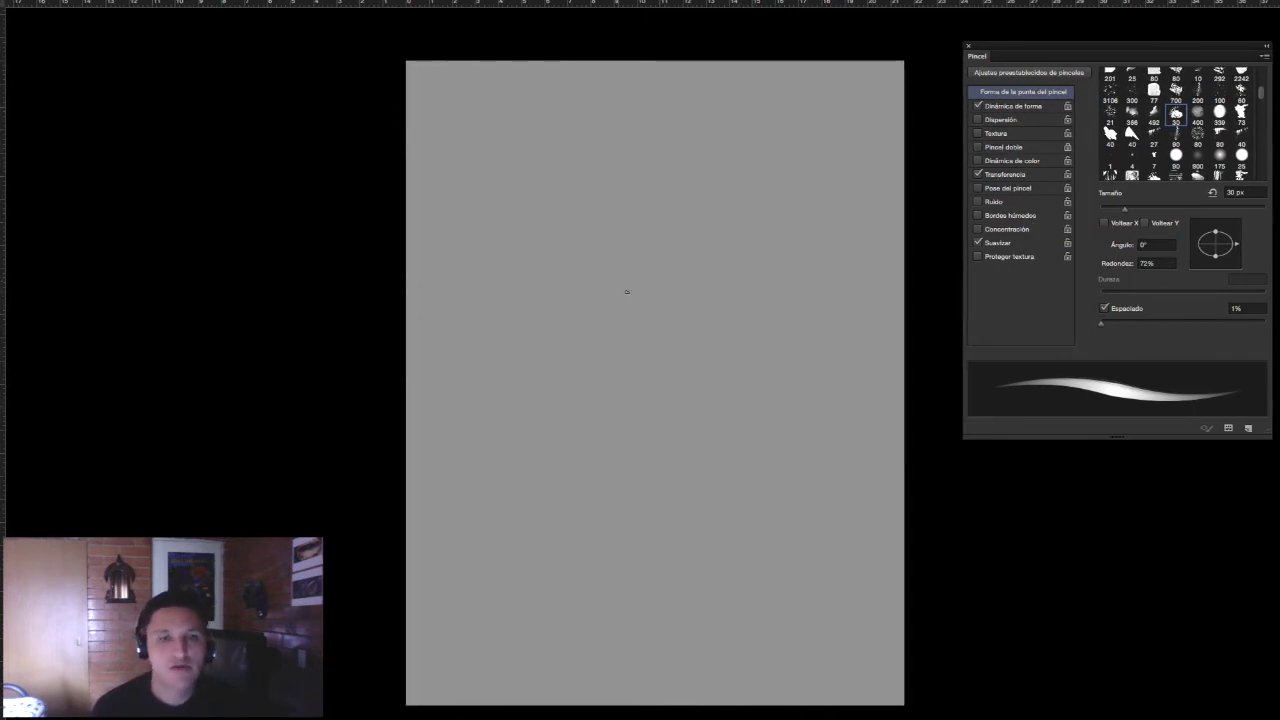
key(F5)
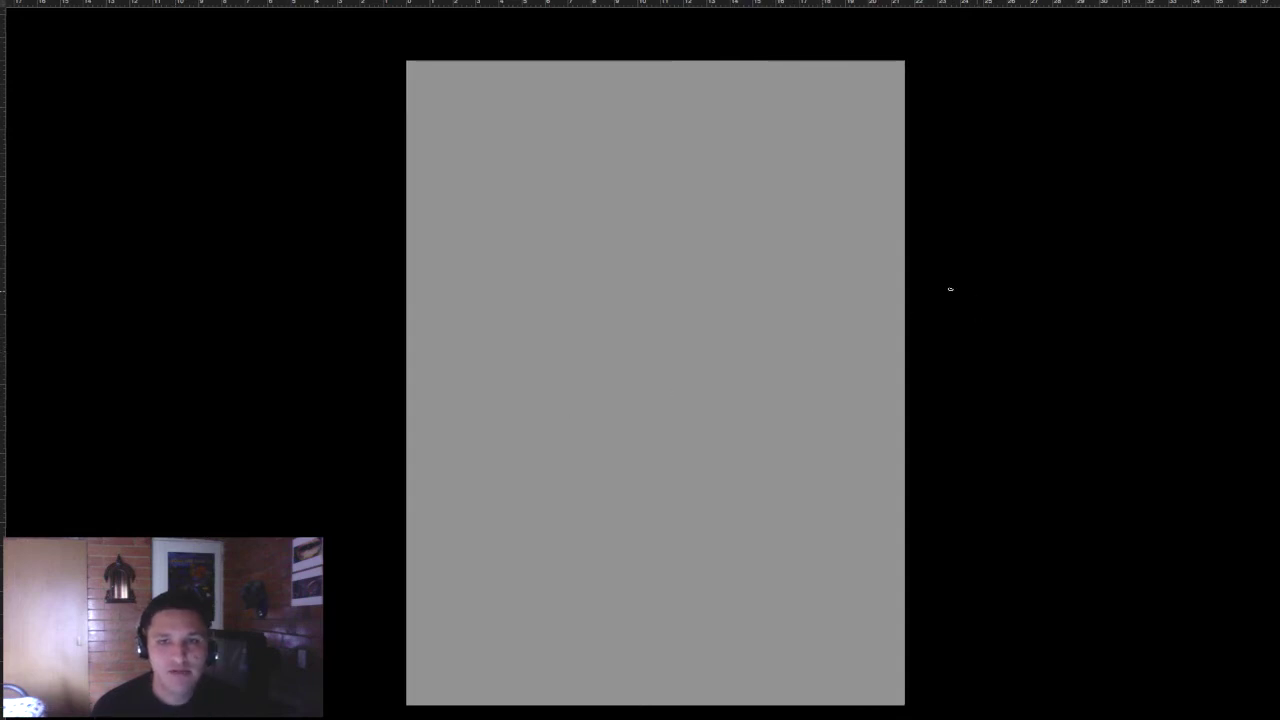
mouse_move(963, 280)
mouse_down()
mouse_move(531, 286)
mouse_move(826, 226)
mouse_move(1026, 354)
mouse_move(651, 317)
mouse_up()
drag(791, 317, 986, 369)
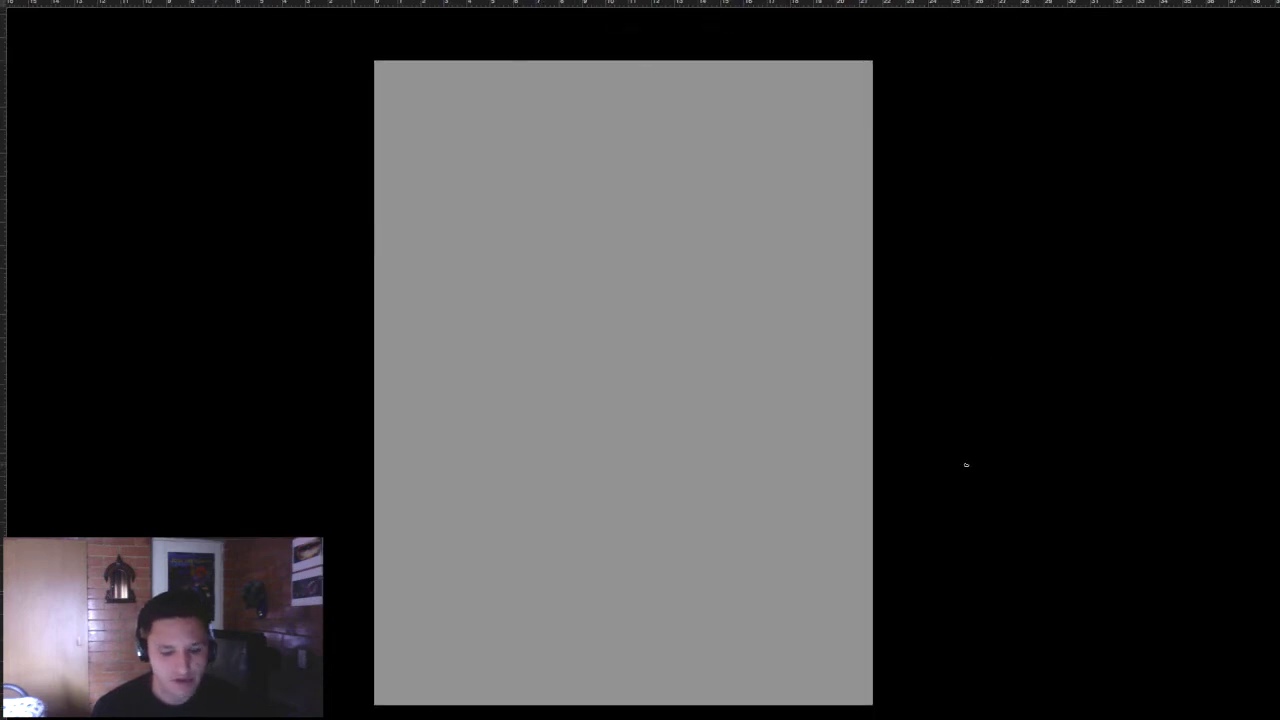
key(f)
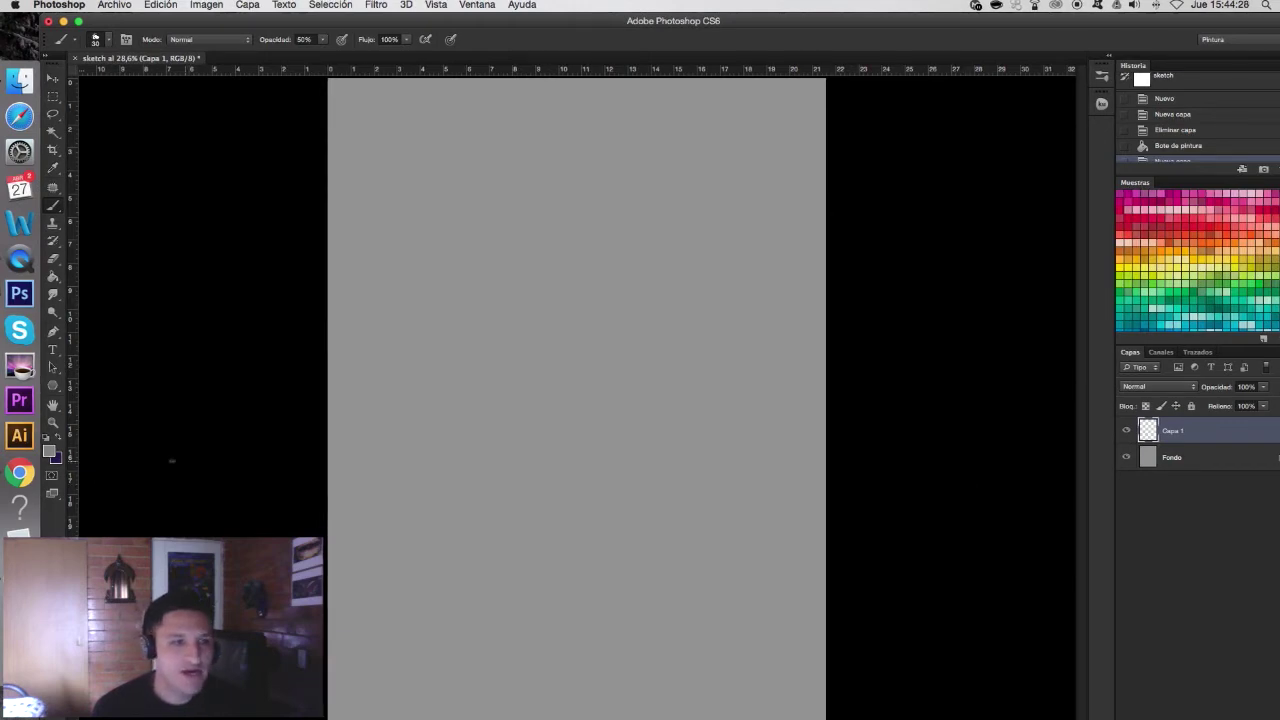
click(58, 494)
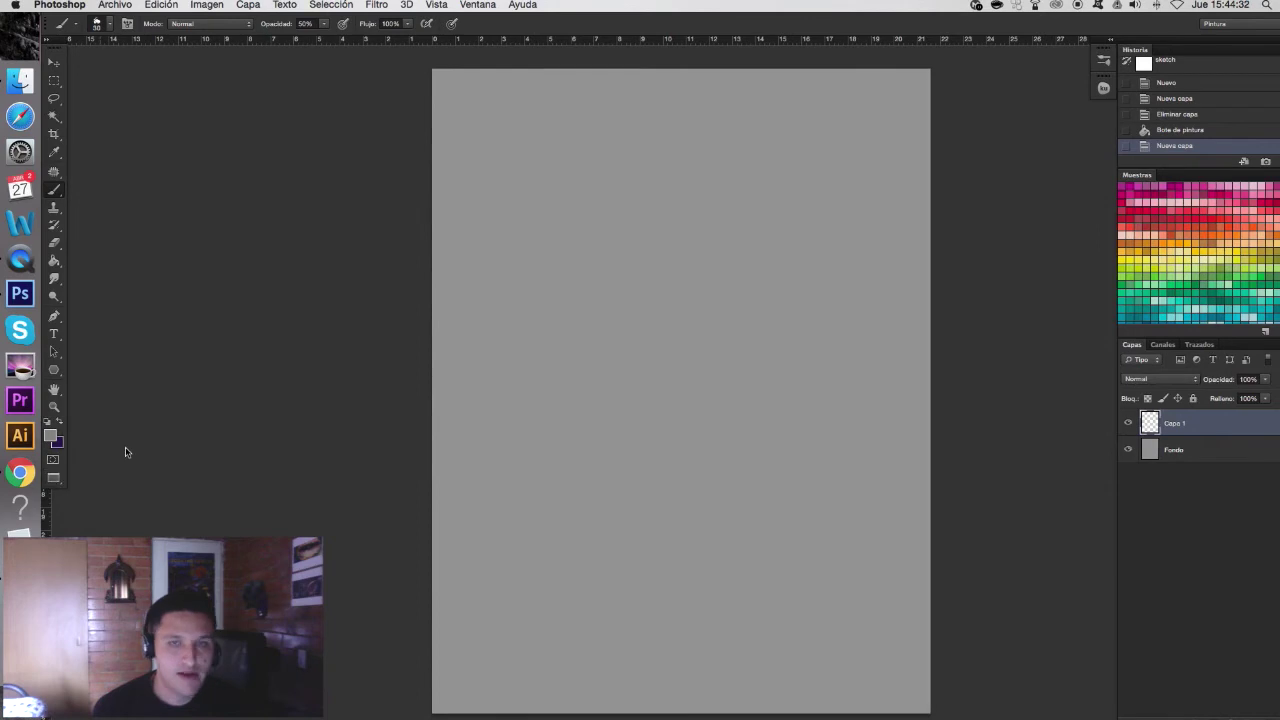
click(54, 480)
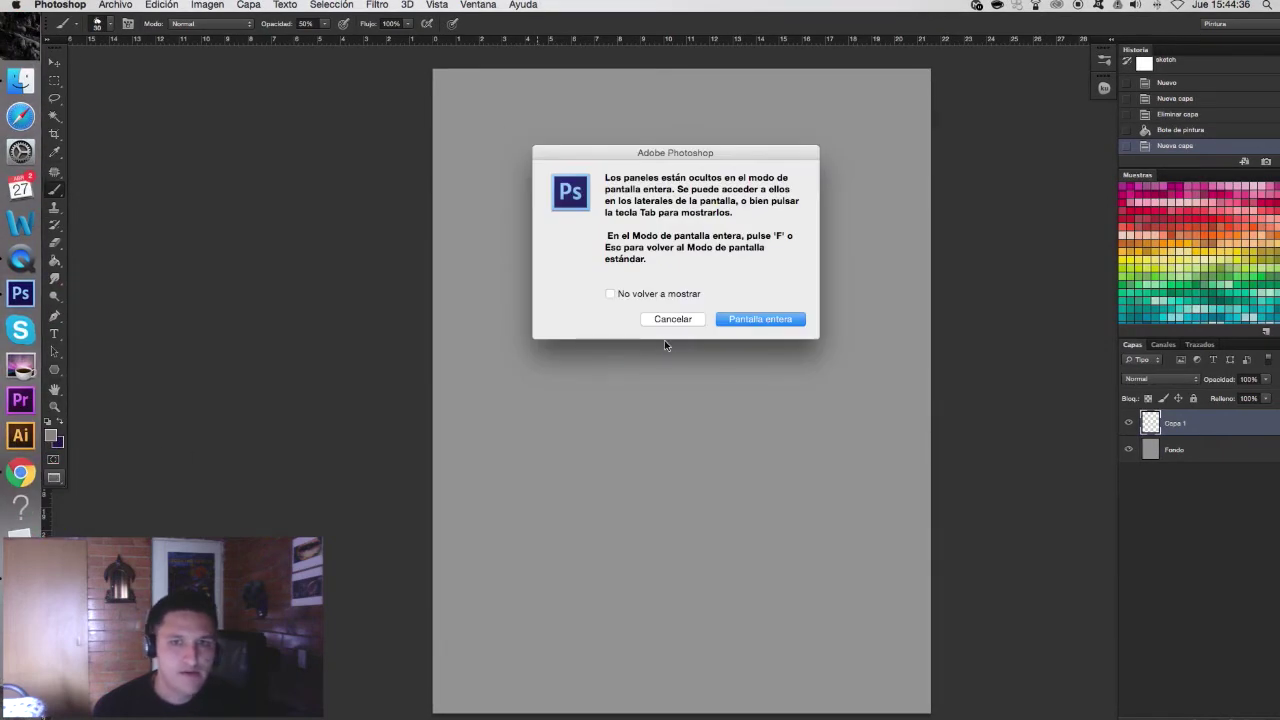
click(672, 319)
click(54, 480)
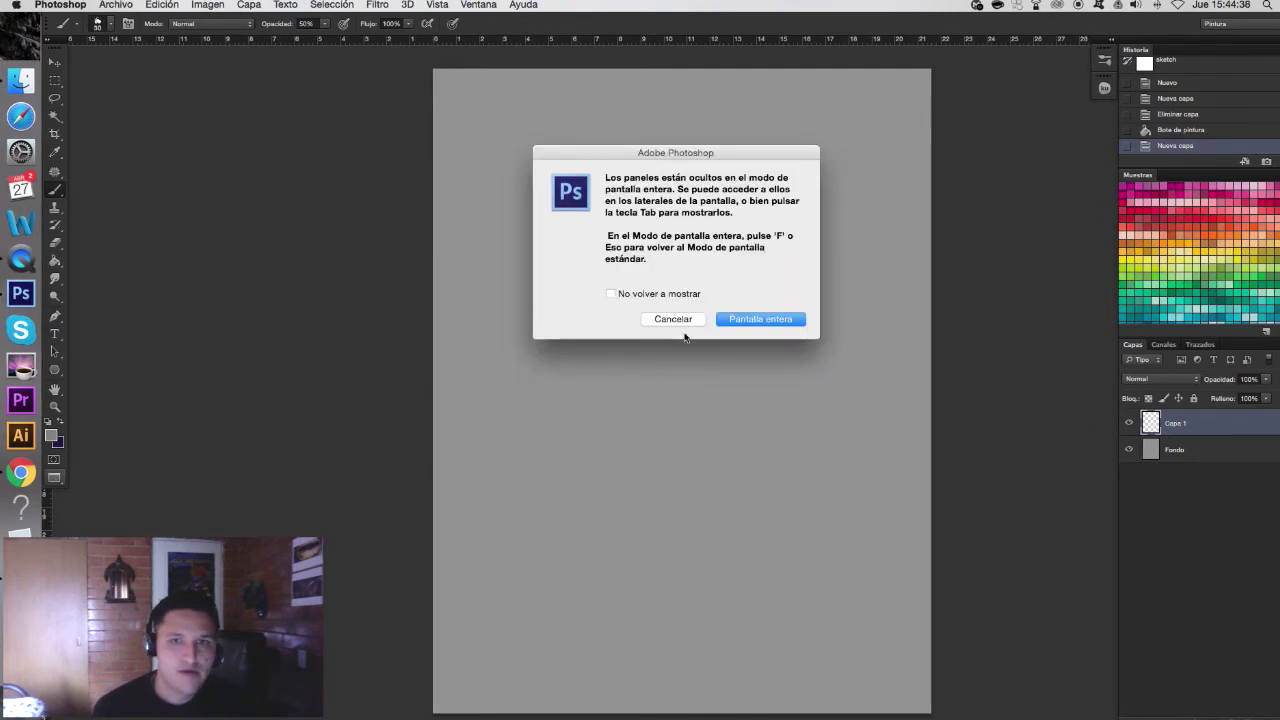
click(766, 321)
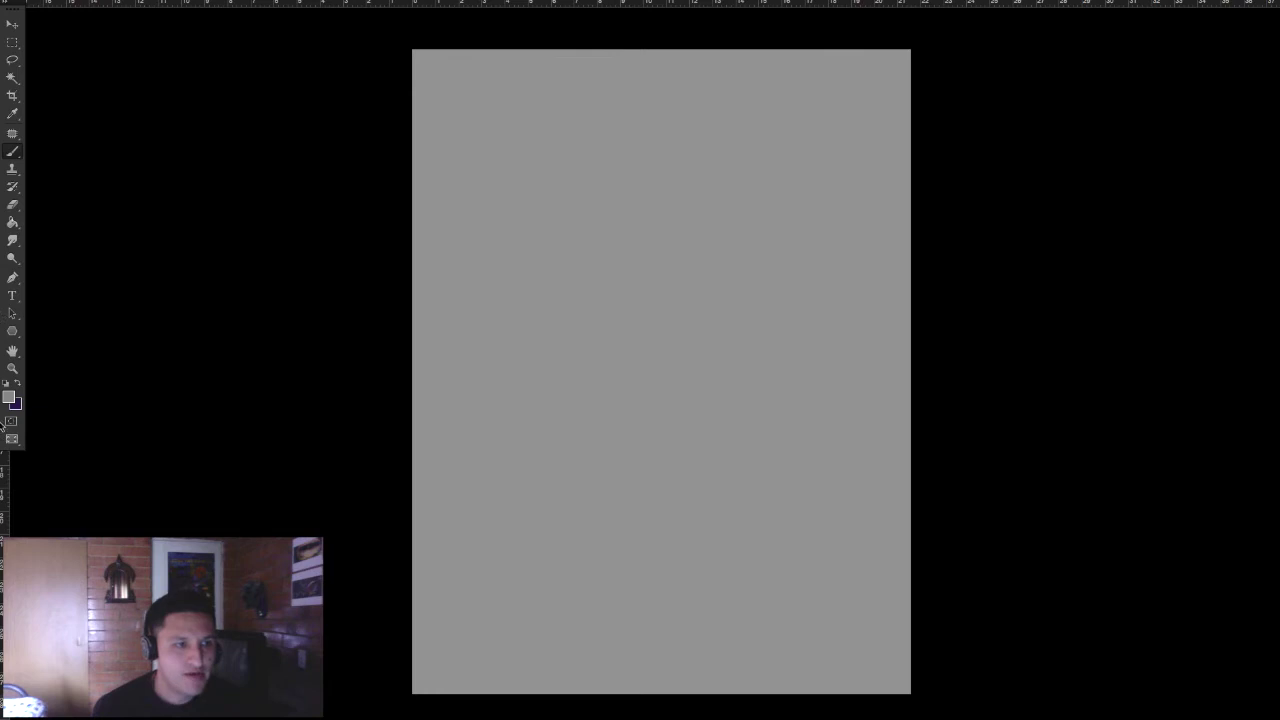
Step: Return to standard screen mode and maximize the Photoshop window
key(f)
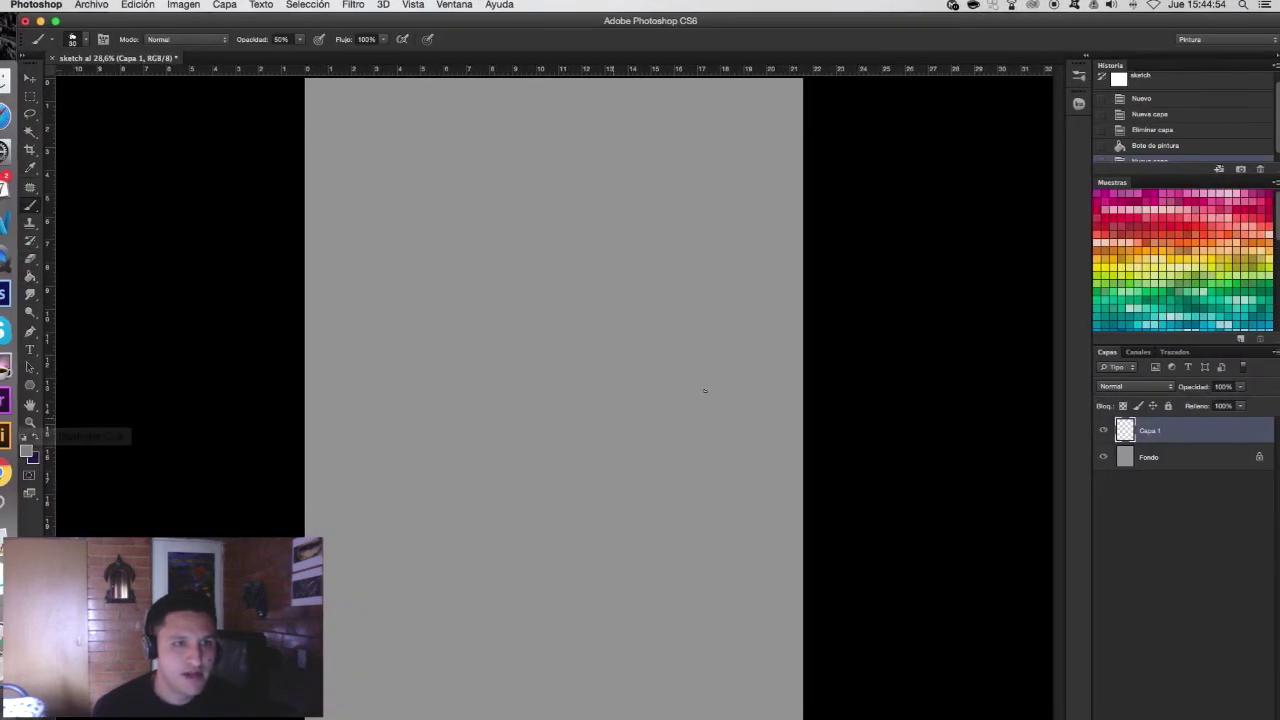
double_click(741, 20)
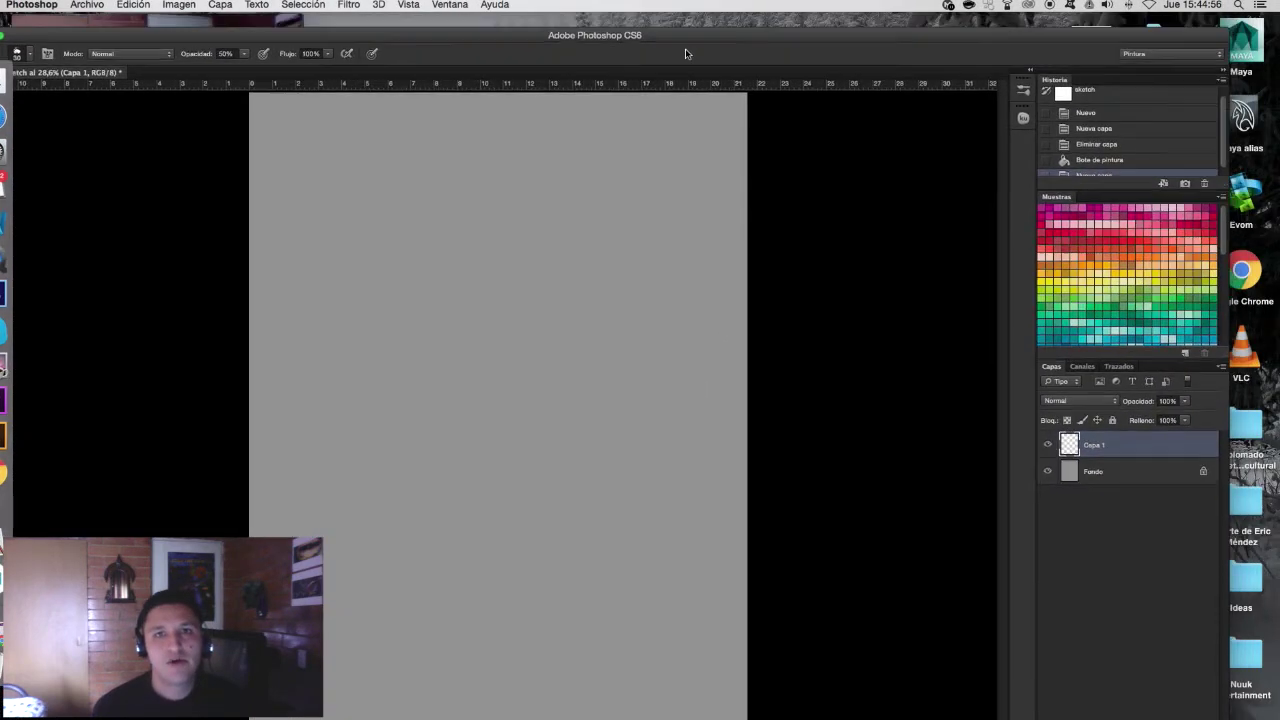
double_click(743, 20)
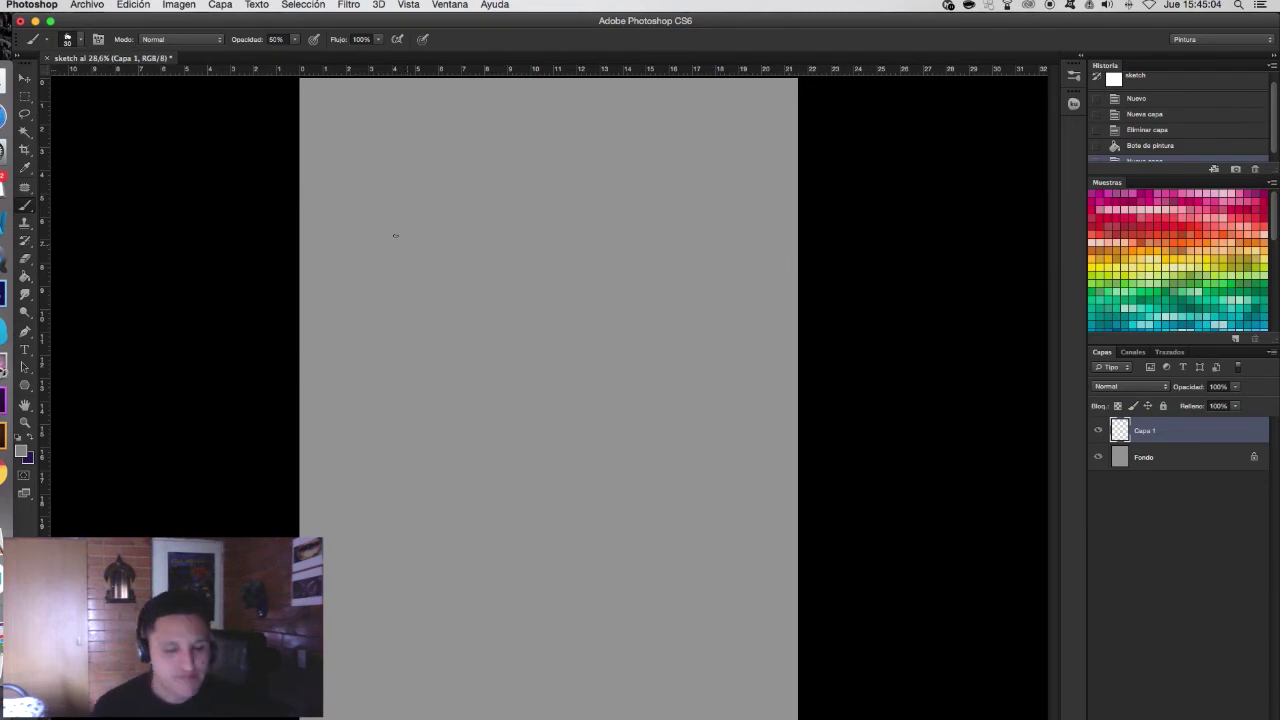
Step: Switch to a soft round 0% hardness tip without shape dynamics, enlarged to about 100 px
key(F5)
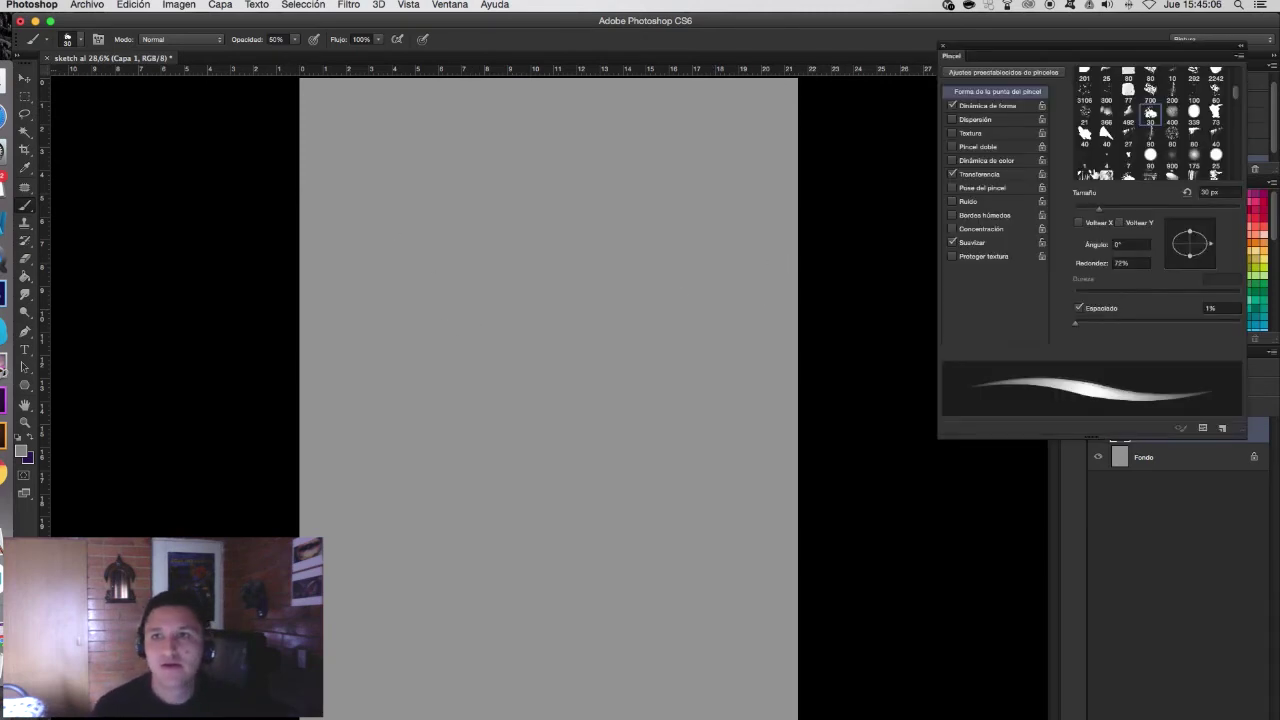
click(1172, 112)
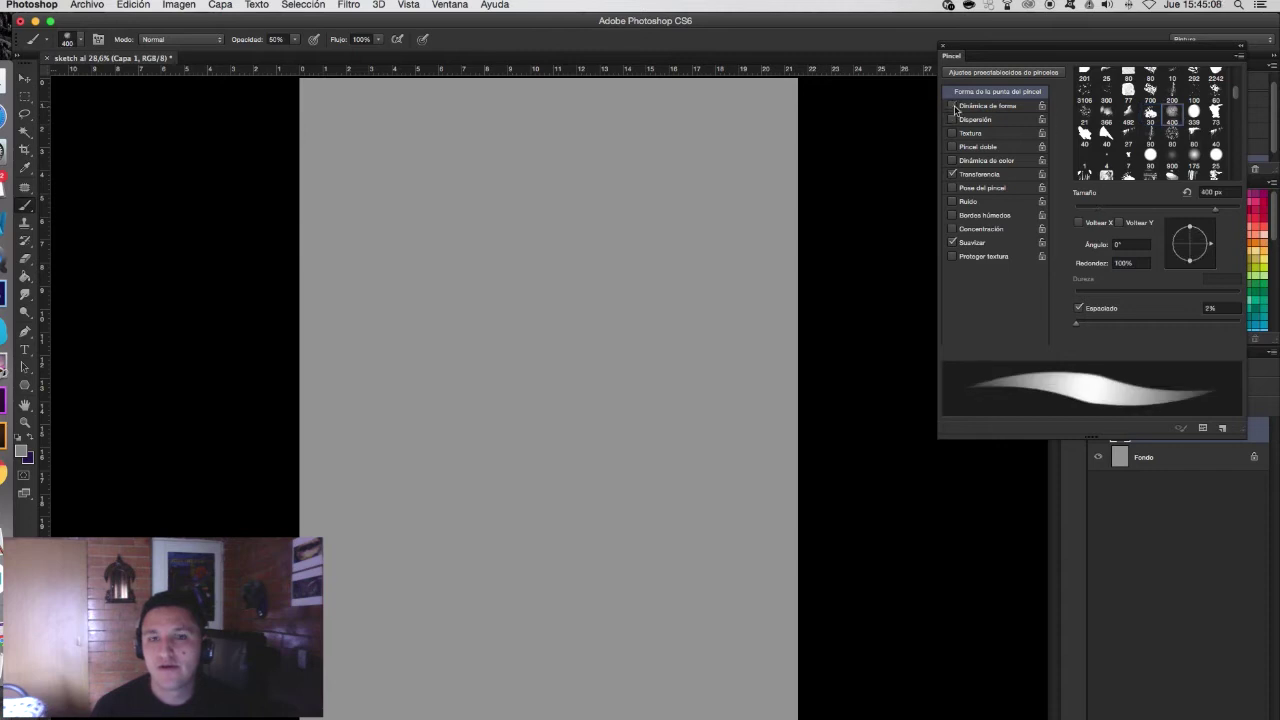
click(953, 106)
drag(1236, 96, 1236, 70)
click(1086, 76)
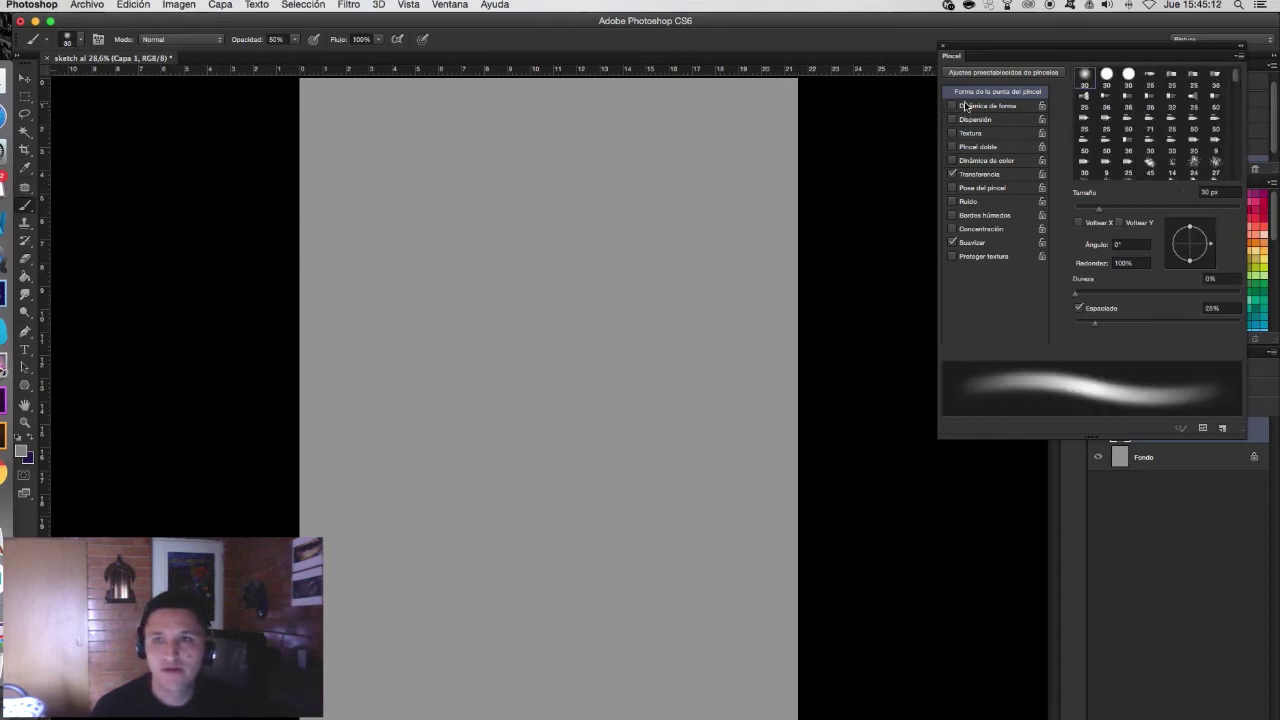
key(F5)
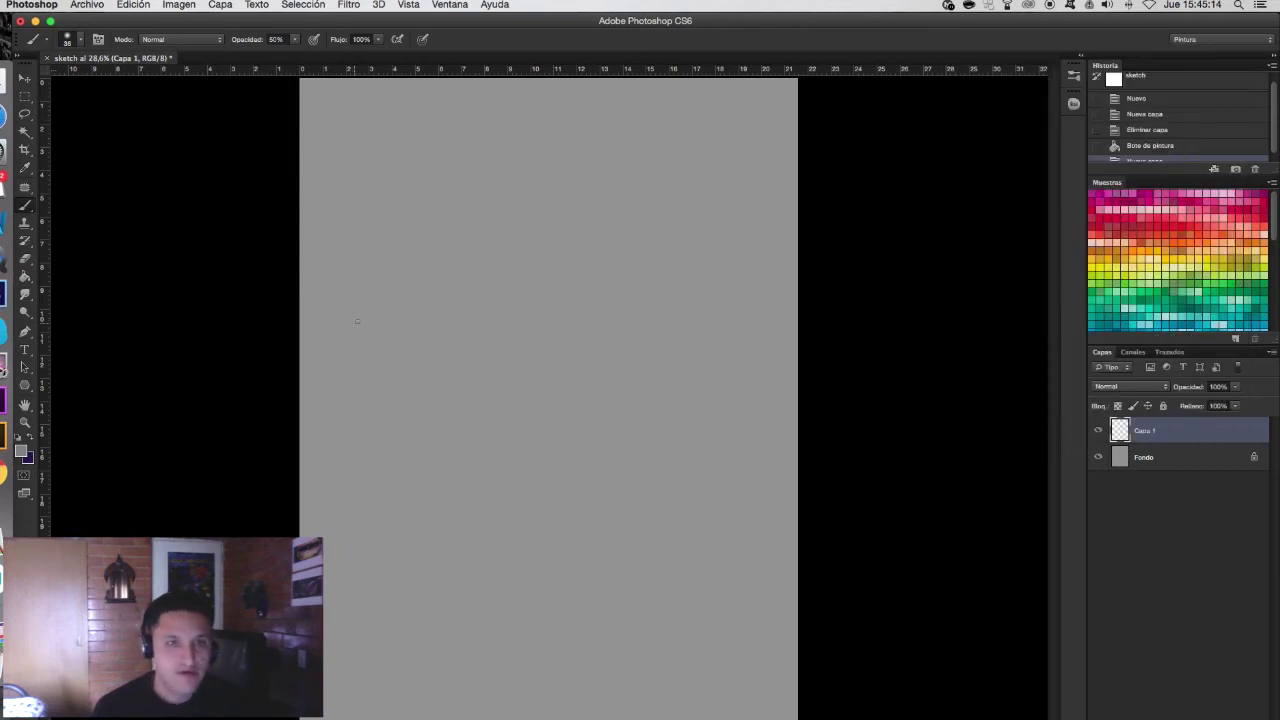
key(bracketright)
key(bracketright)
key(bracketright)
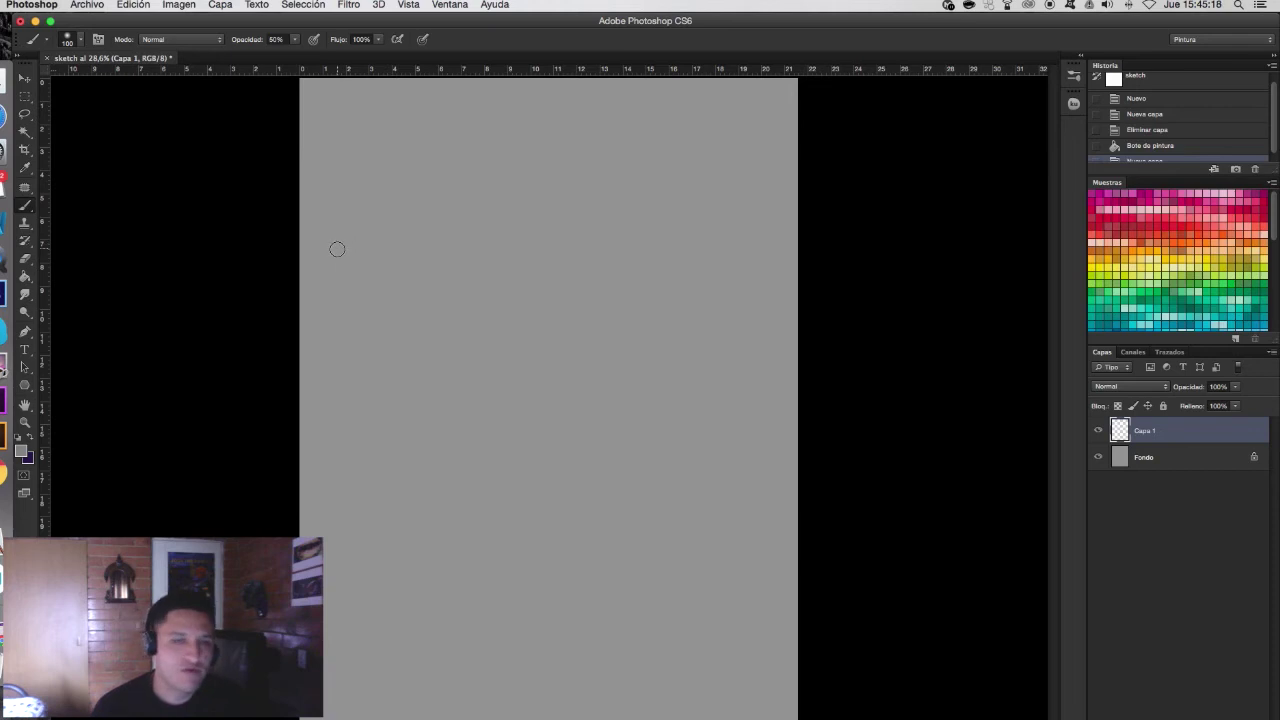
Step: Paint faint test strokes, set 100% opacity and black, then delete layer Capa 1
click(338, 246)
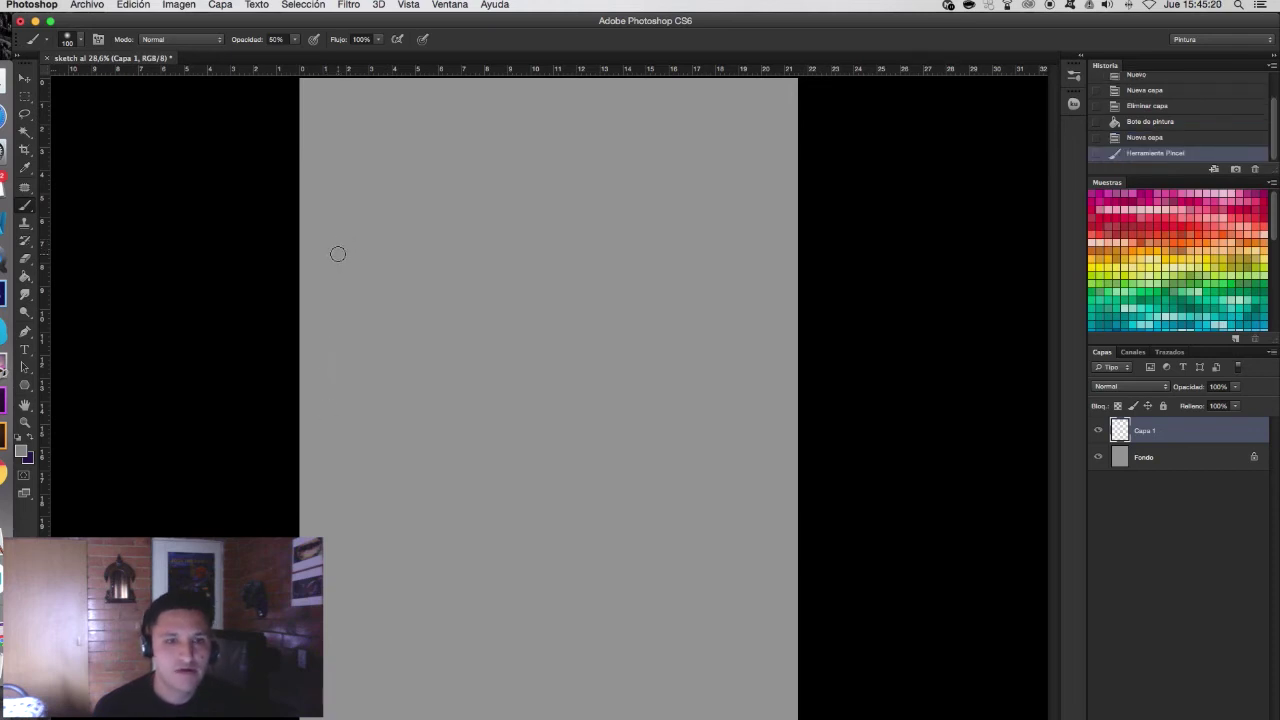
drag(338, 254, 335, 324)
mouse_move(366, 270)
mouse_down()
mouse_move(365, 253)
mouse_move(367, 328)
mouse_move(370, 274)
mouse_up()
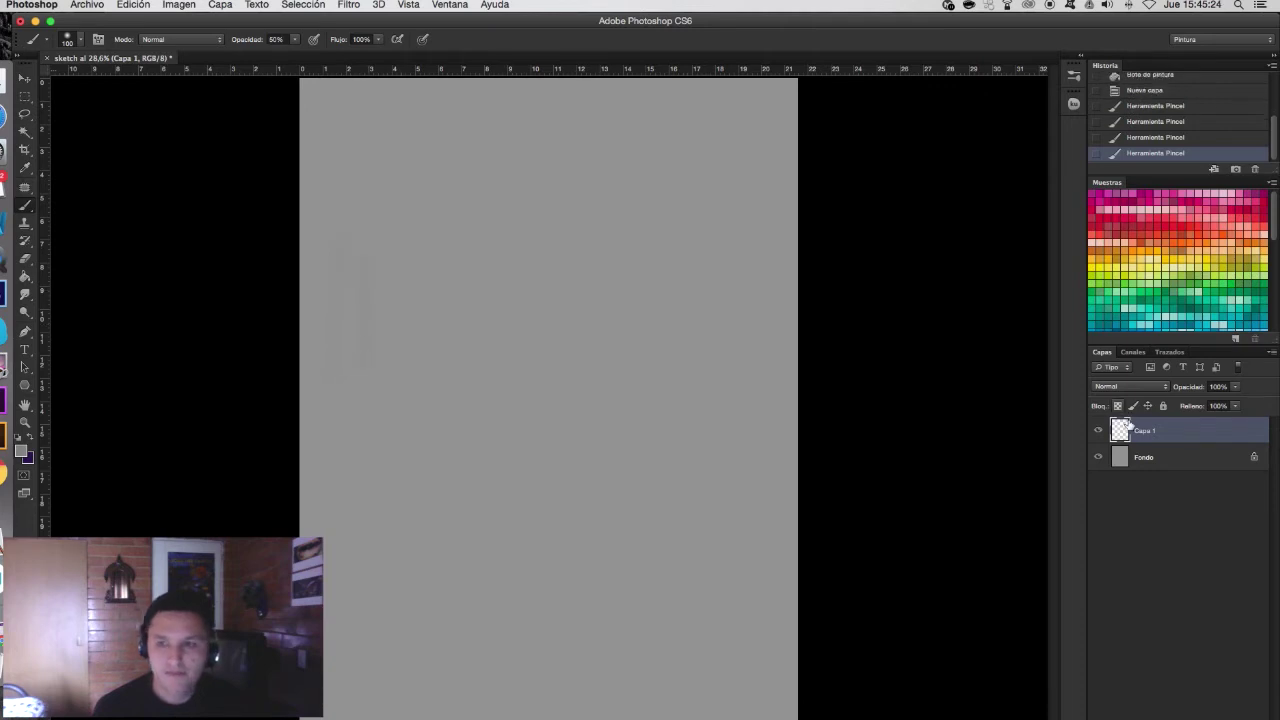
key(0)
key(d)
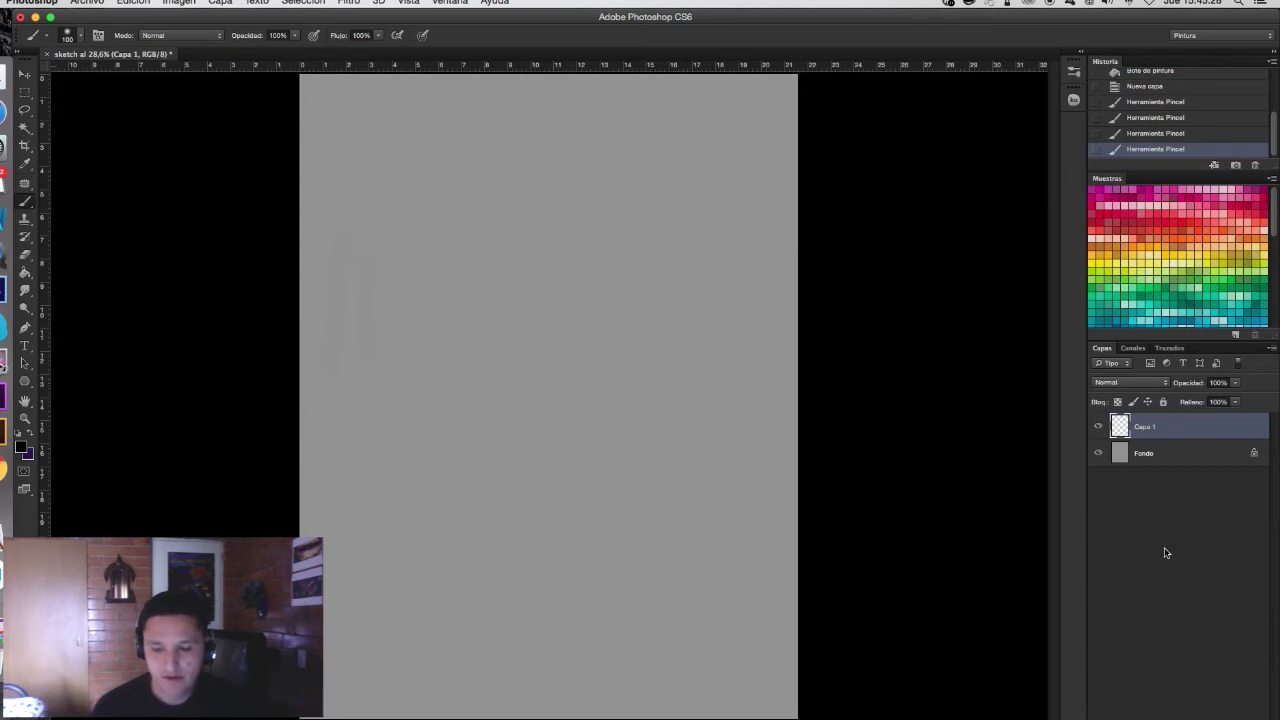
key(Delete)
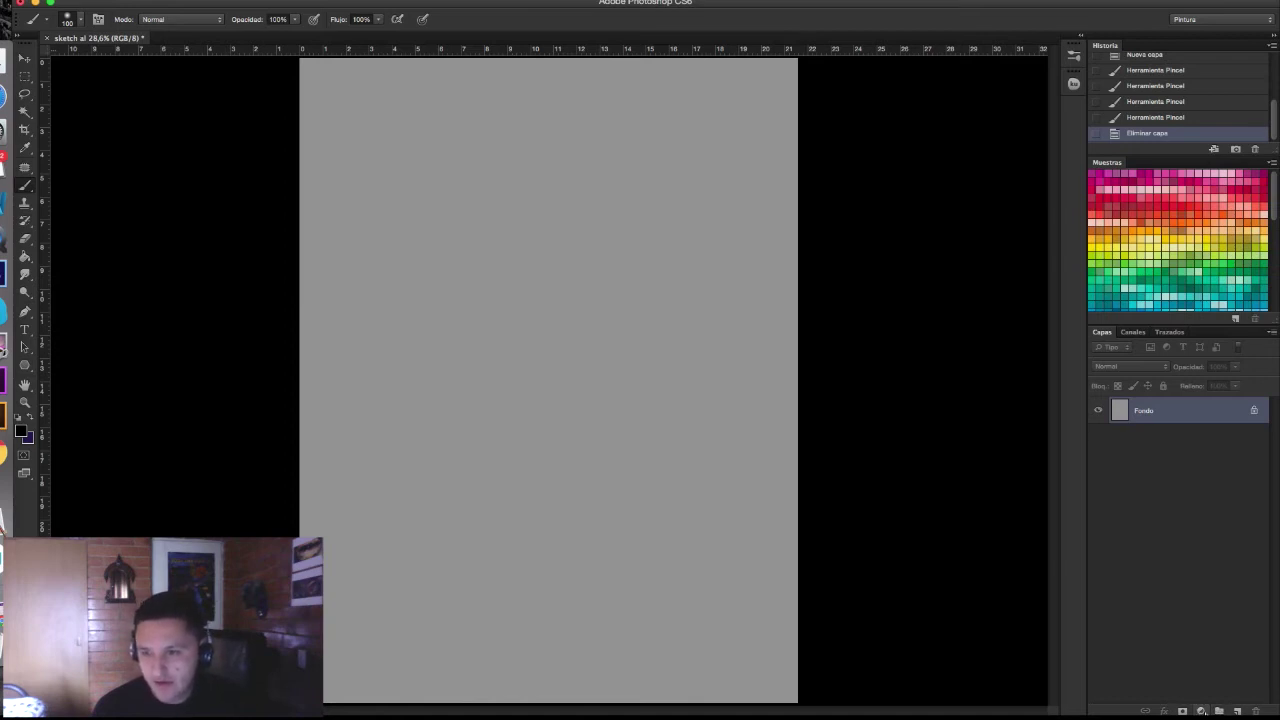
click(1201, 711)
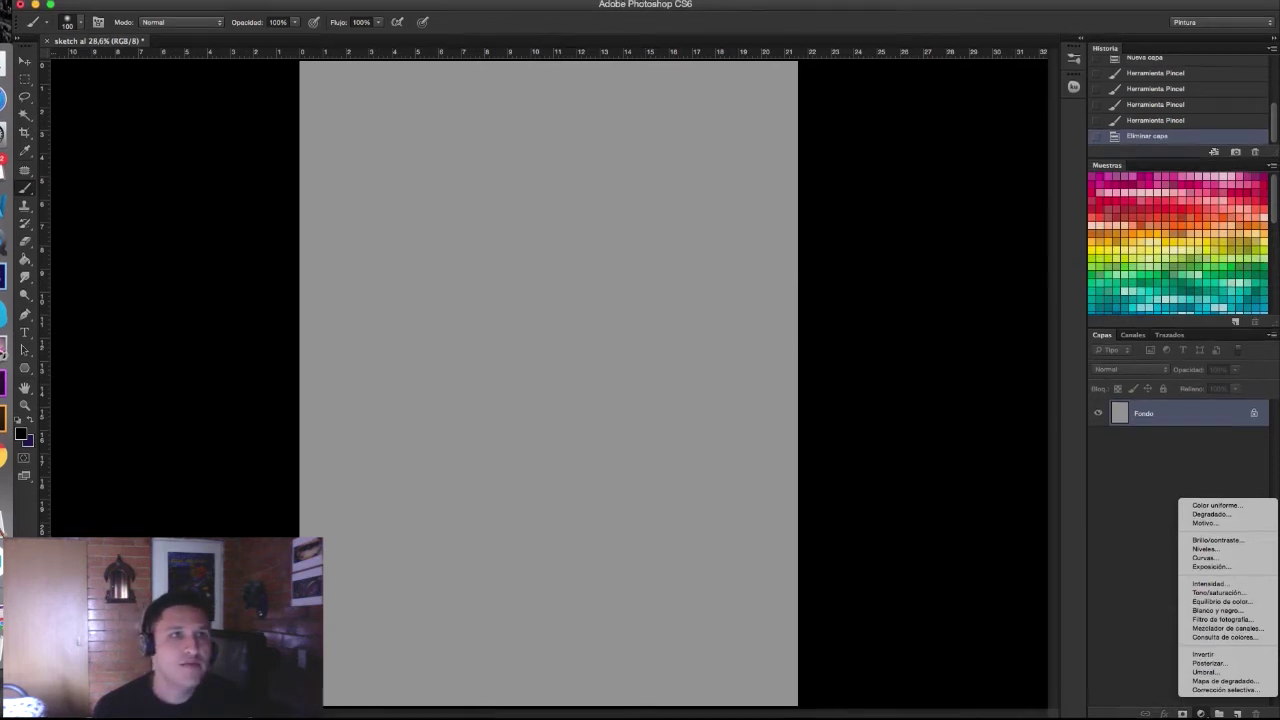
click(178, 3)
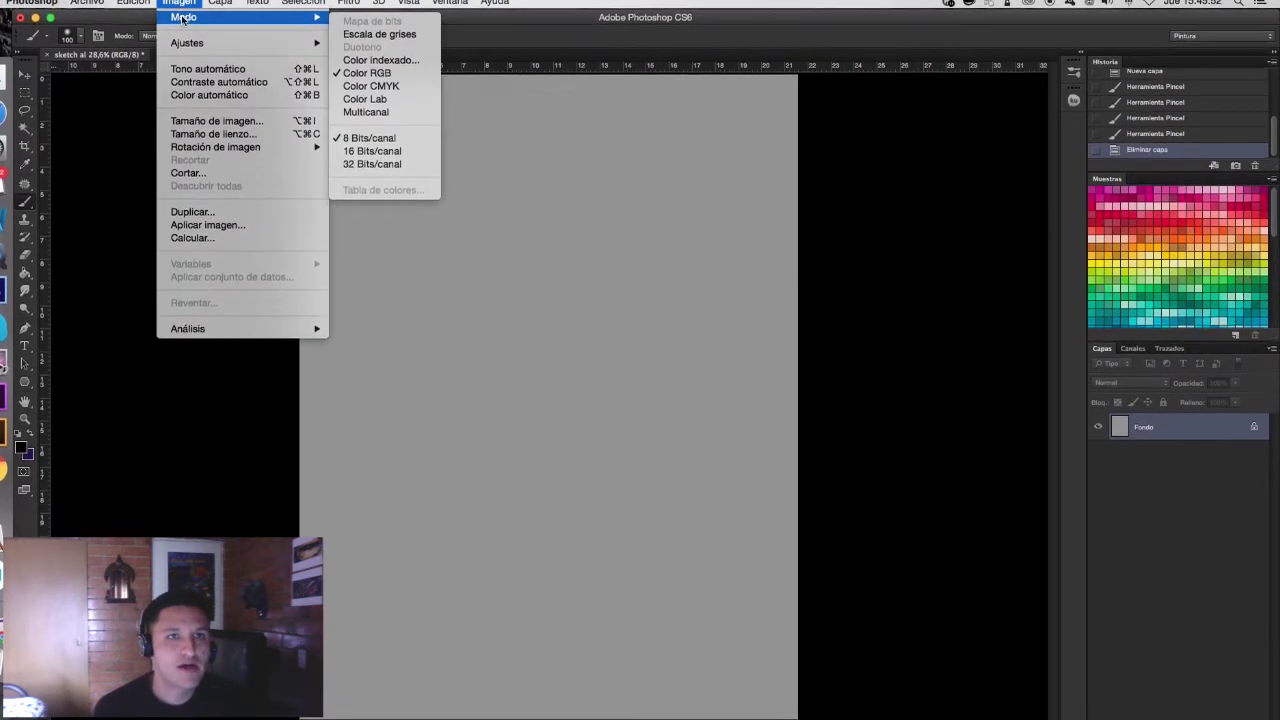
mouse_move(187, 28)
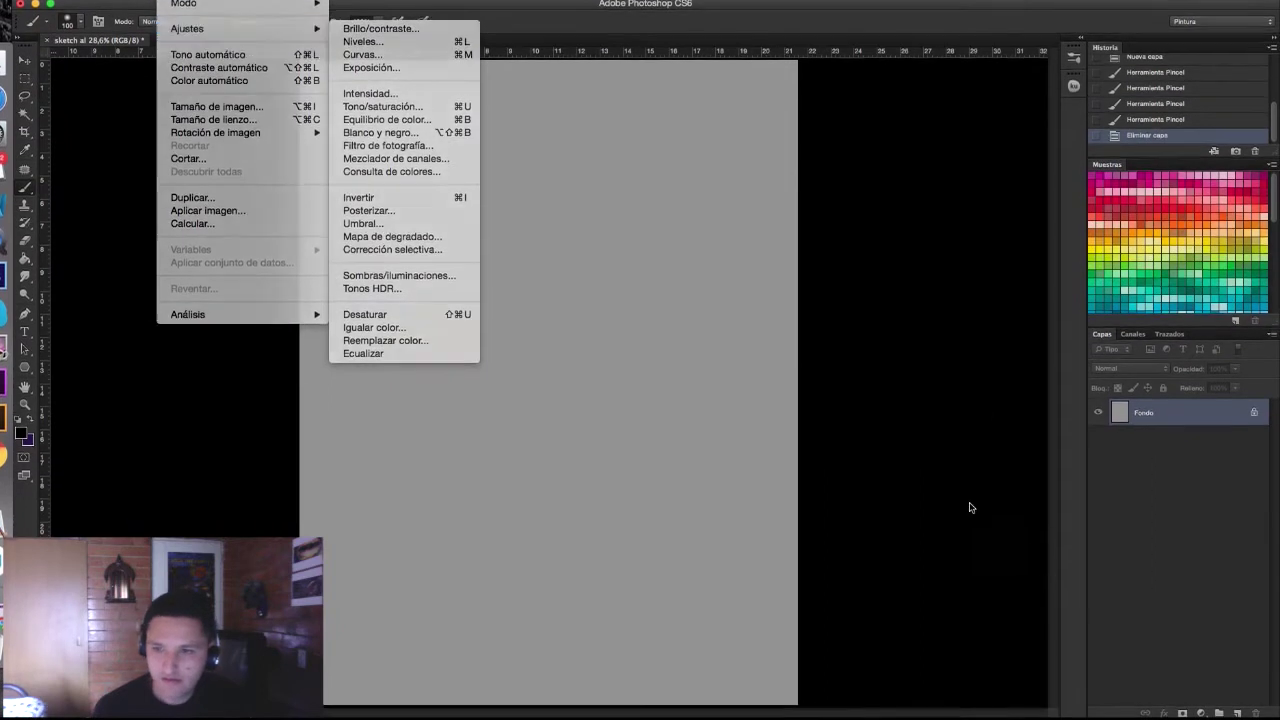
click(1203, 711)
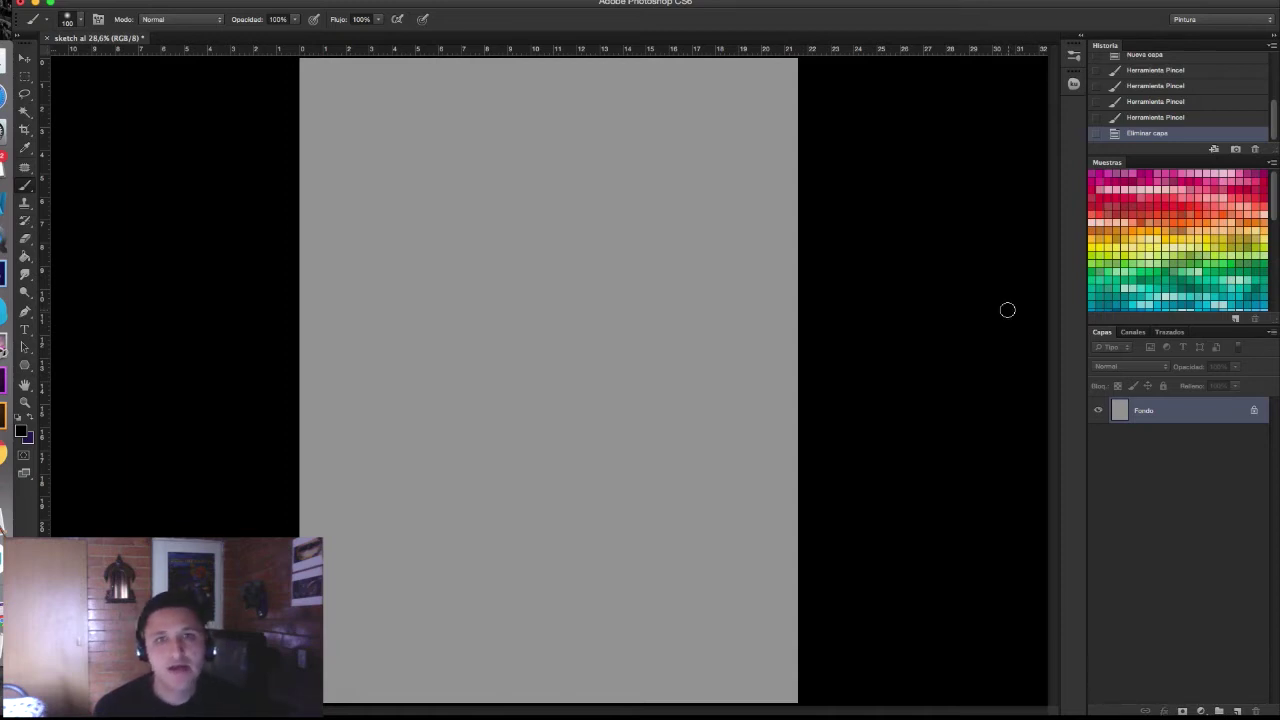
Step: Convert the locked Fondo background into regular layer Capa 0 and add an empty Capa 1 above it
double_click(1168, 413)
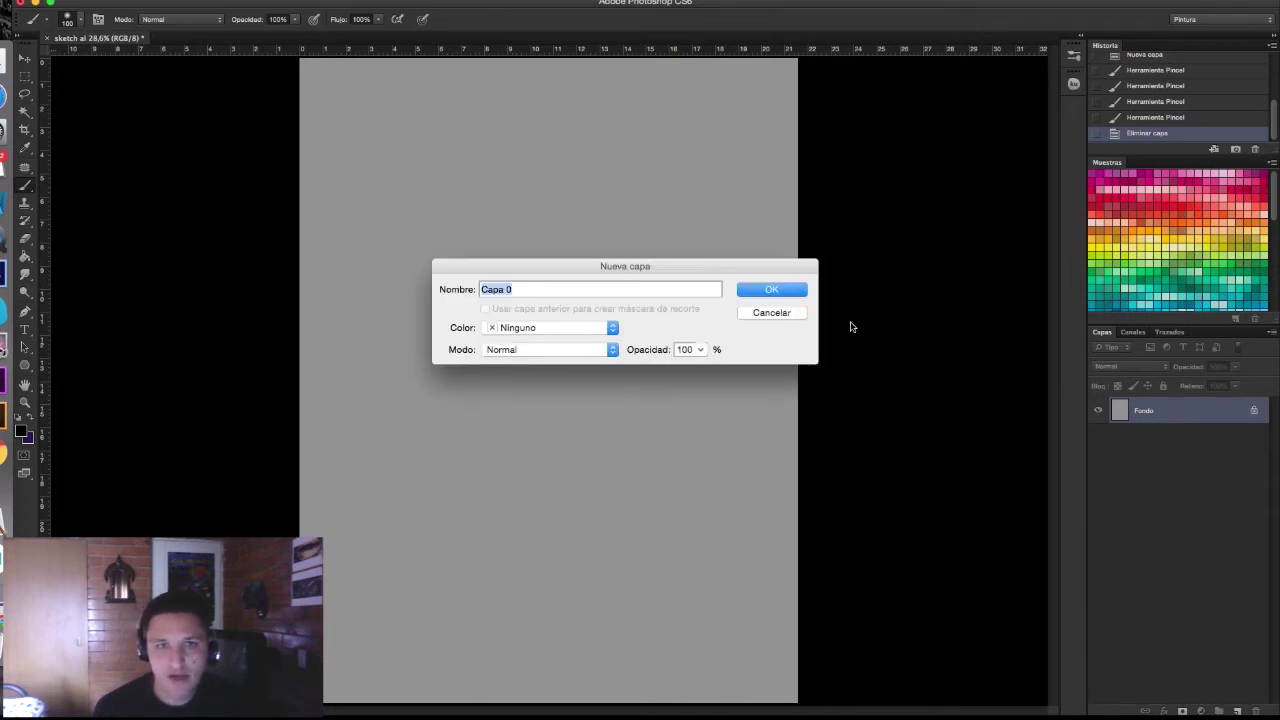
click(776, 290)
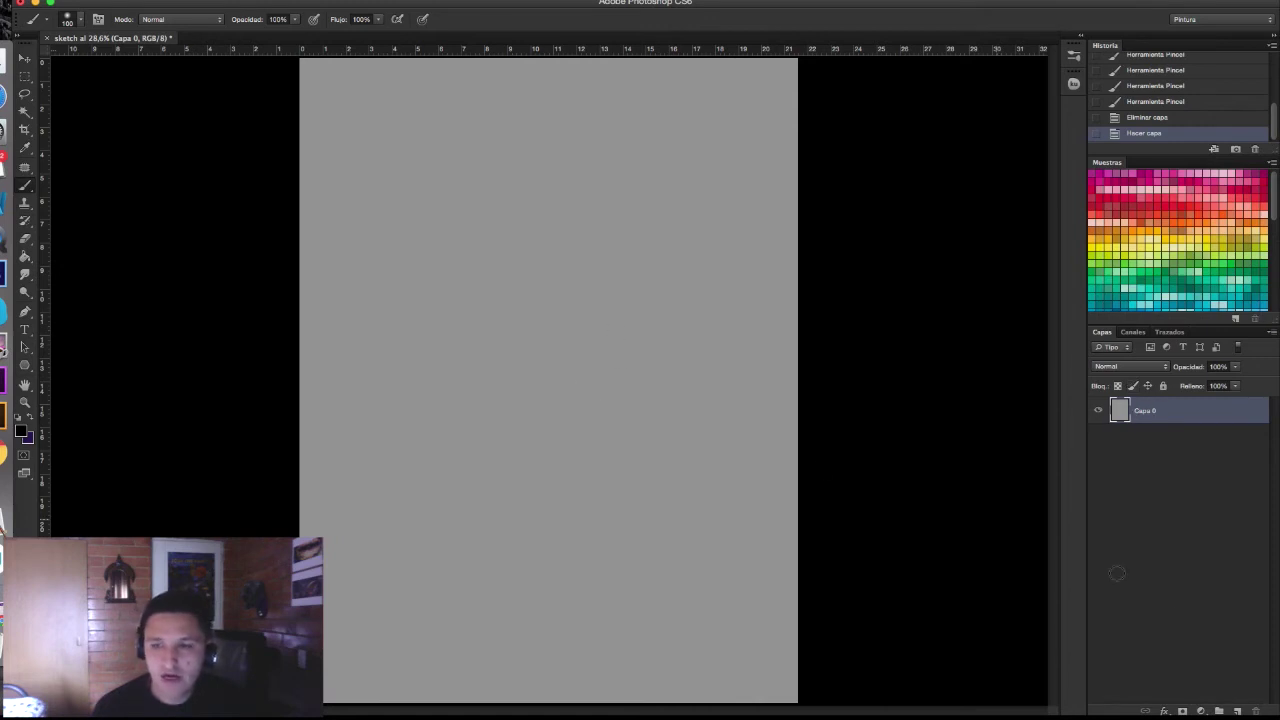
click(1237, 711)
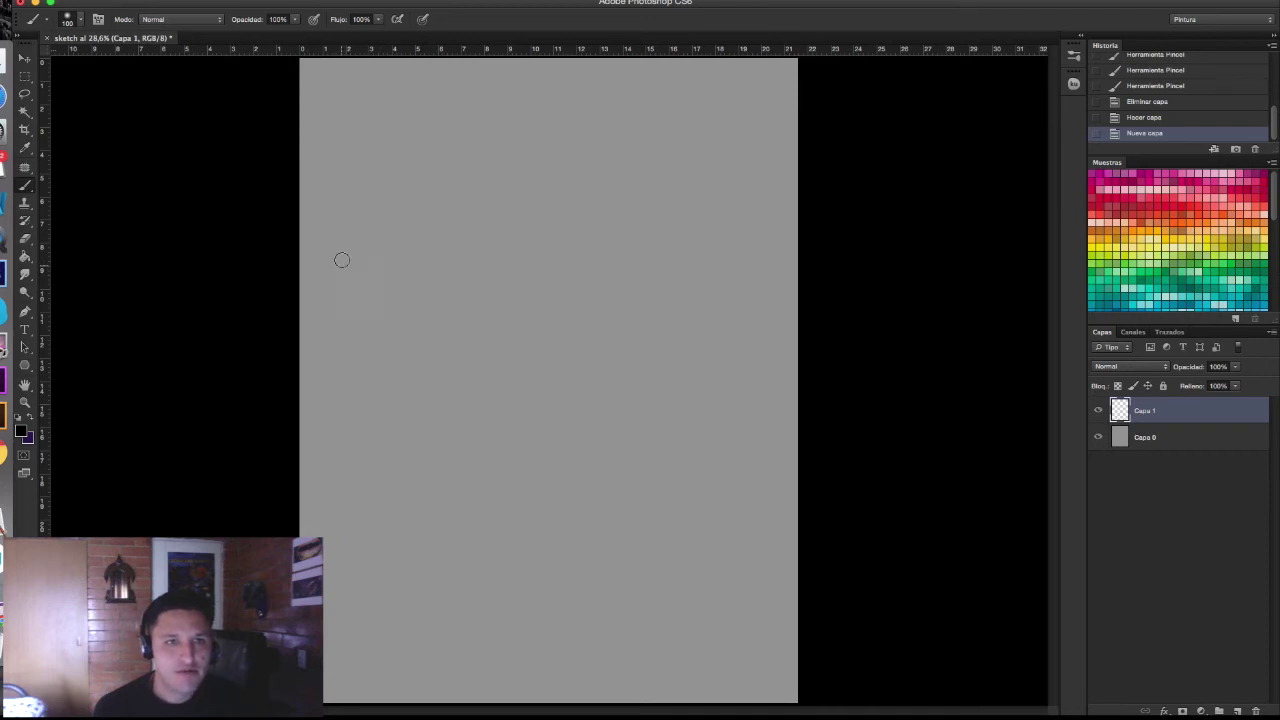
Step: Paint ten vertical test strokes on Capa 1, growing from faint and thin to dark and thick
drag(340, 245, 340, 400)
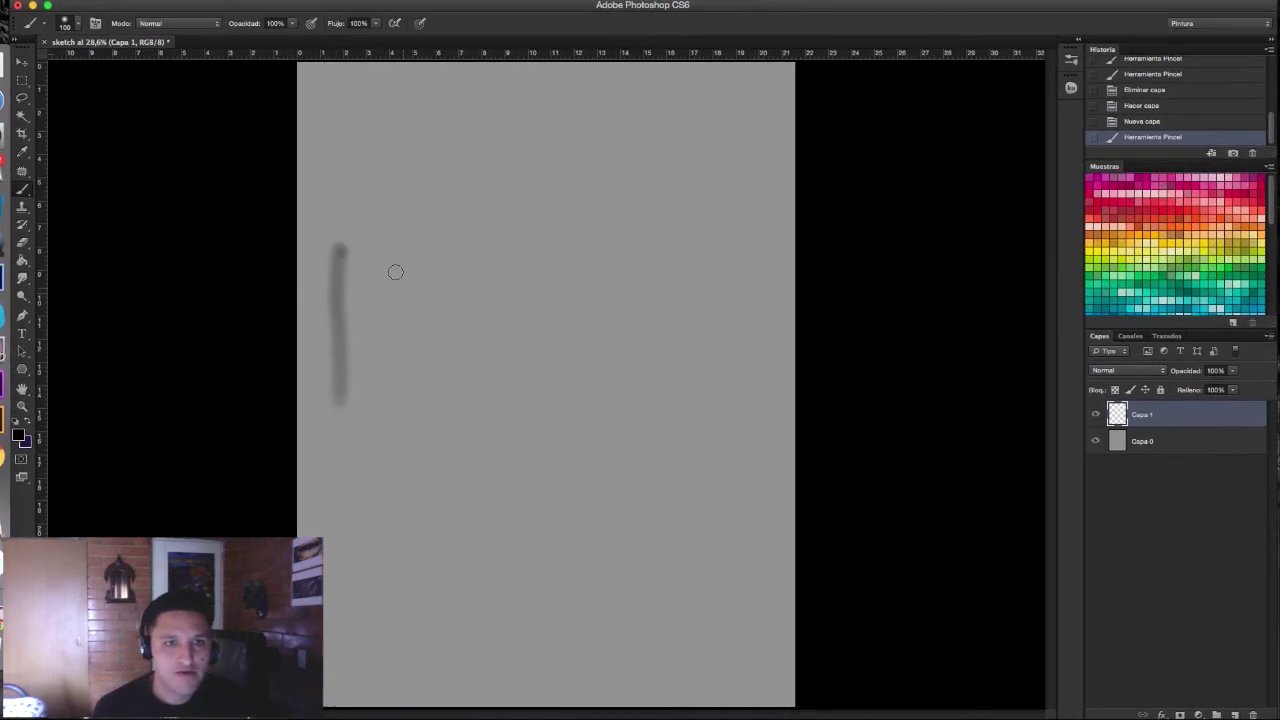
drag(384, 236, 388, 420)
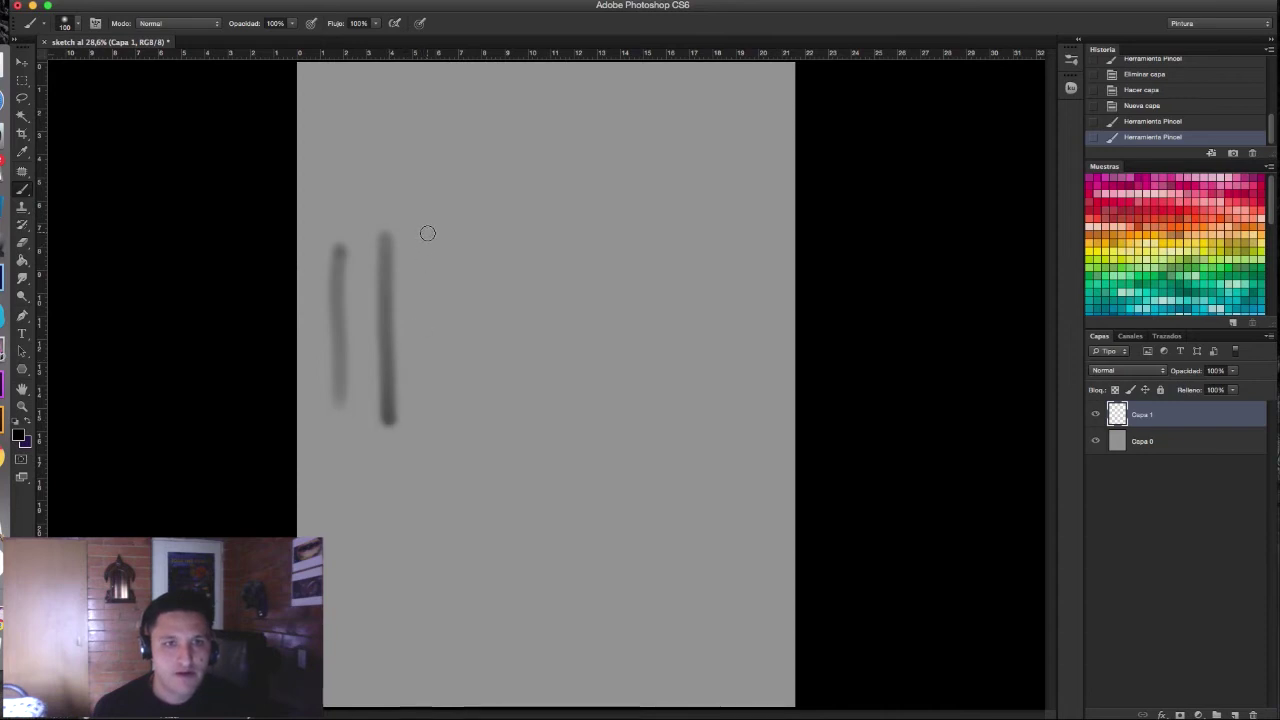
drag(427, 233, 428, 408)
drag(472, 254, 475, 420)
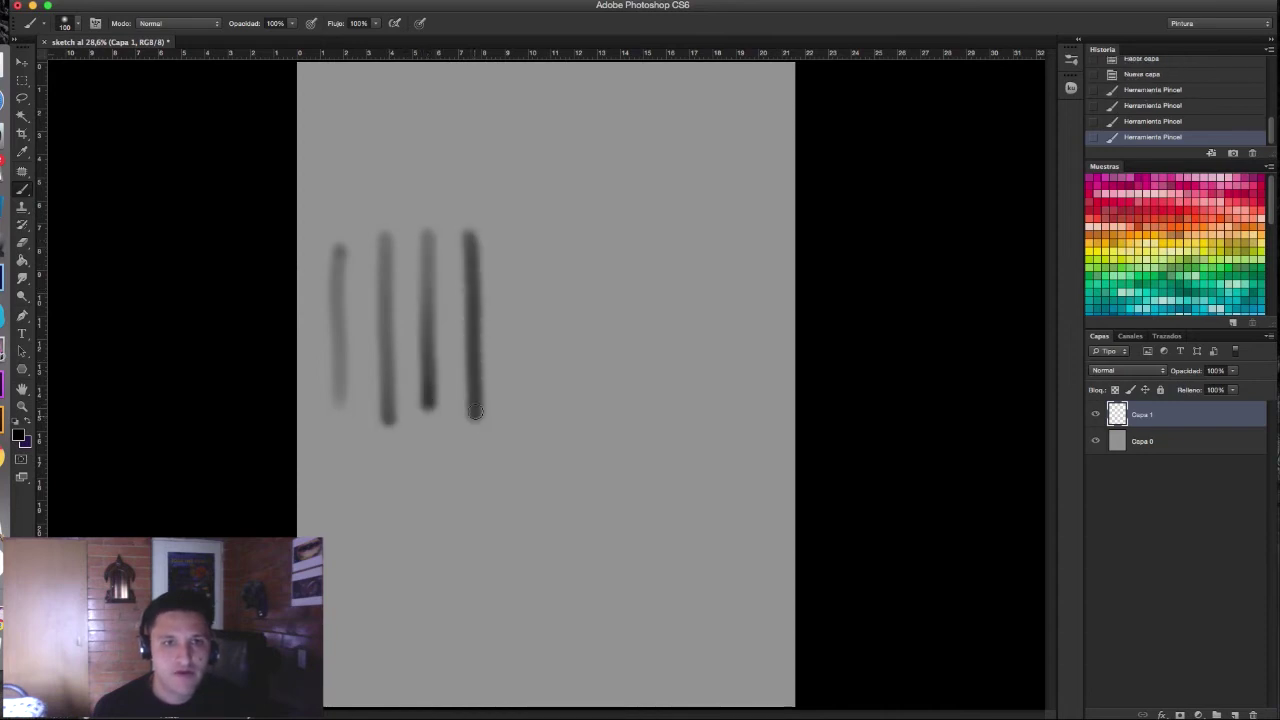
drag(514, 225, 516, 425)
drag(564, 218, 563, 425)
drag(616, 218, 607, 447)
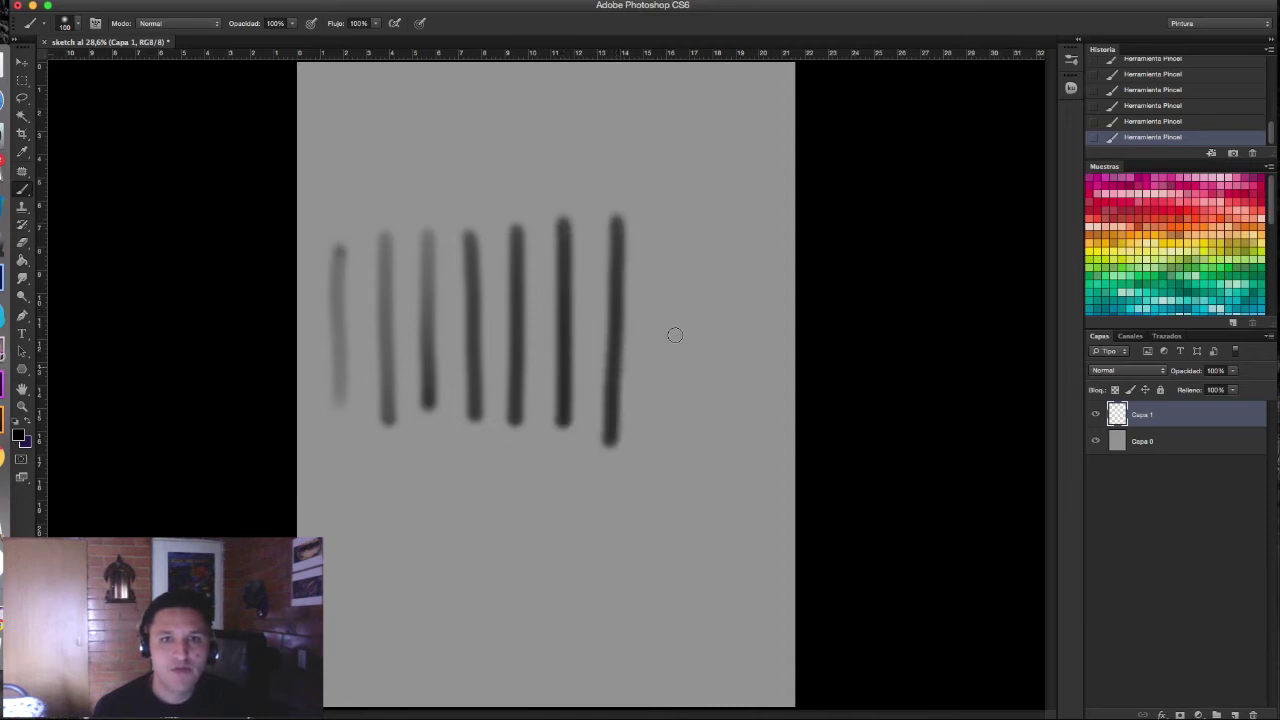
drag(664, 215, 661, 451)
drag(714, 212, 718, 455)
drag(764, 202, 760, 488)
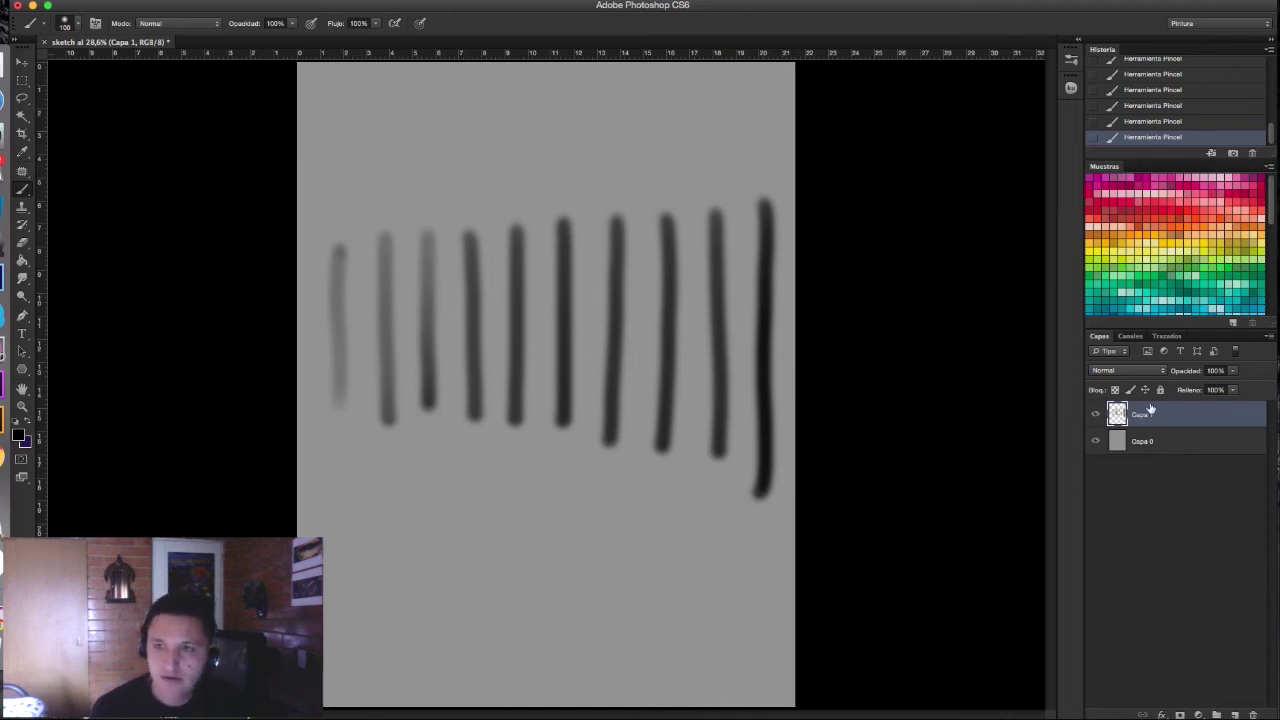
Step: Delete the stroke test layer and rename Capa 0 to Fondo
key(Delete)
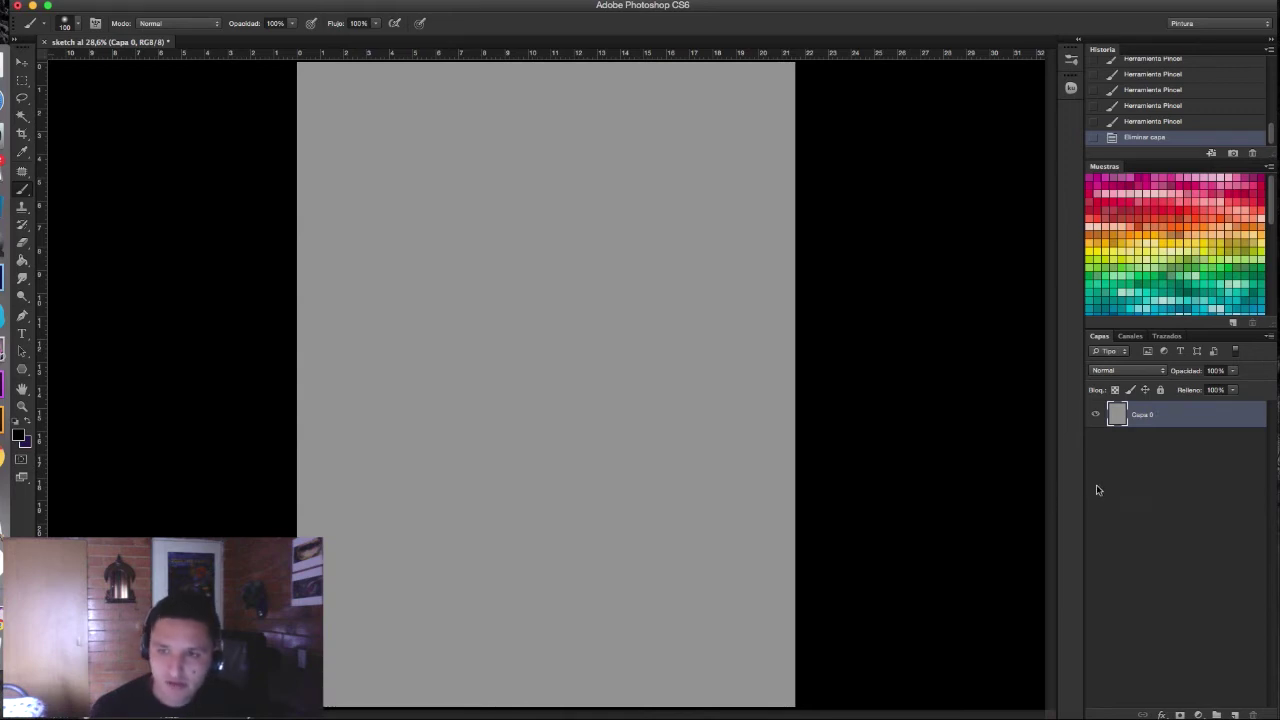
double_click(1143, 418)
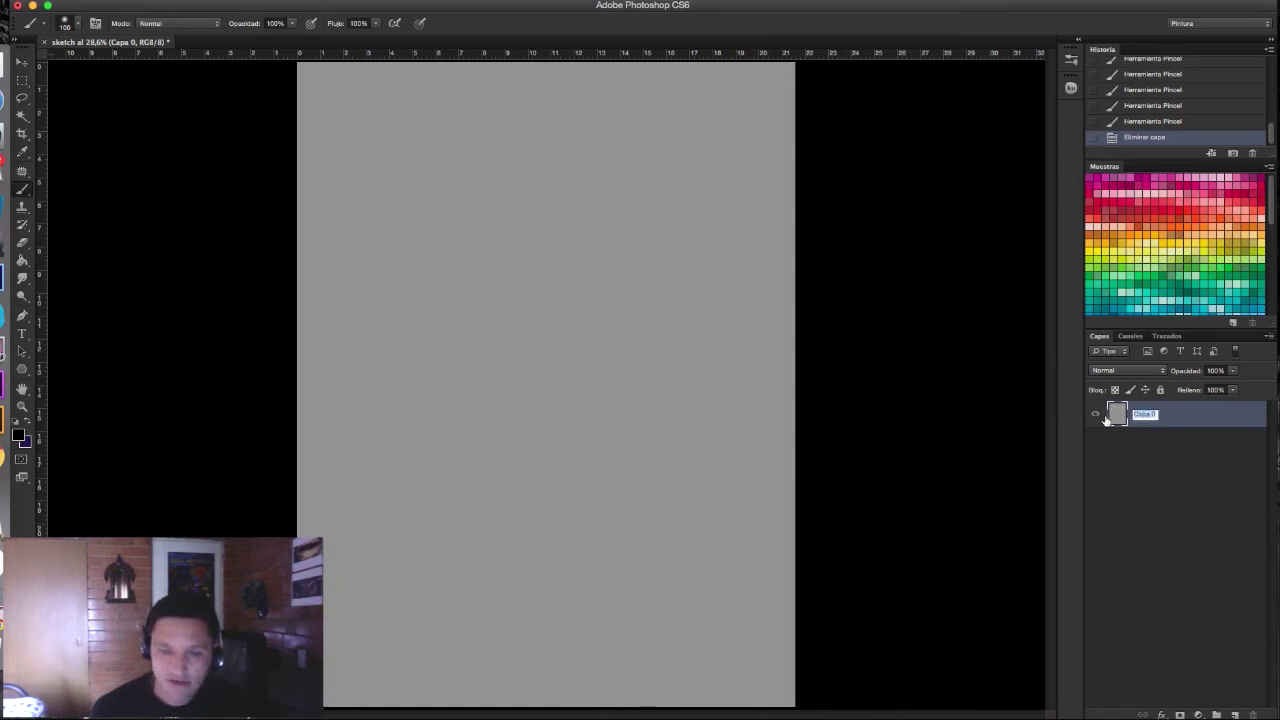
key(BackSpace)
text(ndo)
key(Return)
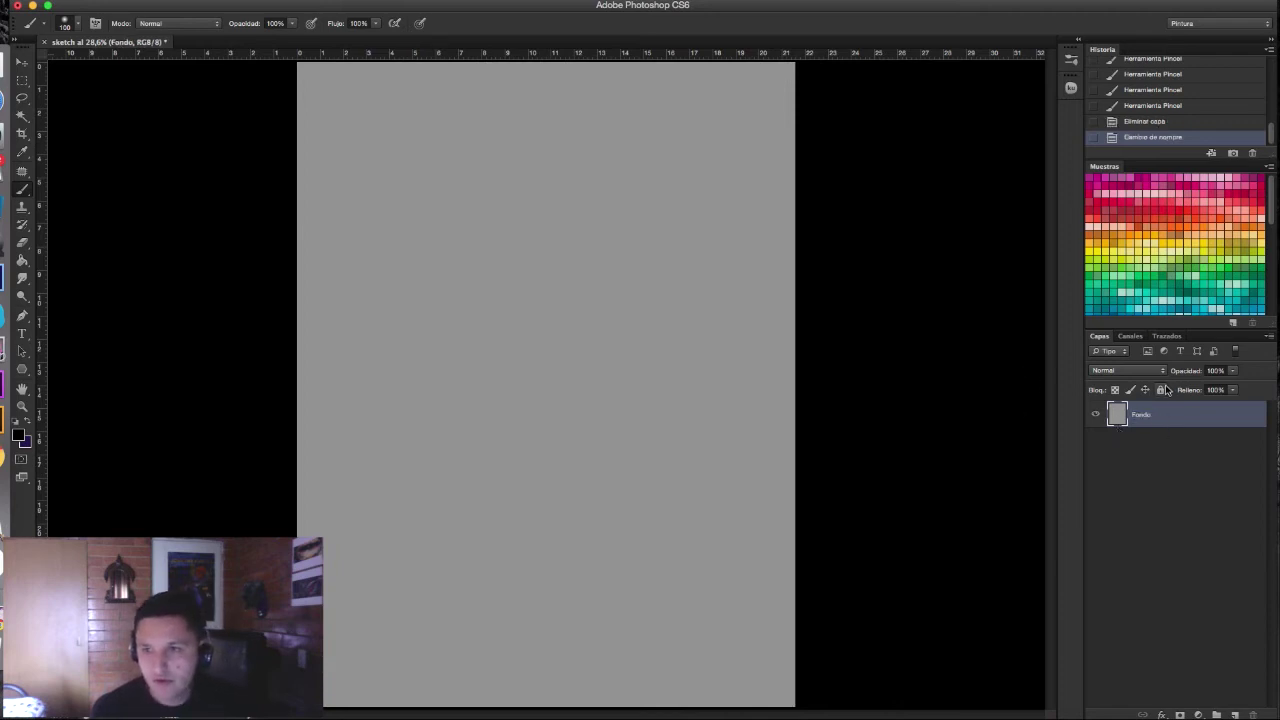
Step: Lock all pixels on Fondo, dismiss the locked-layer warning, and add an empty Capa 1 above it
click(1160, 390)
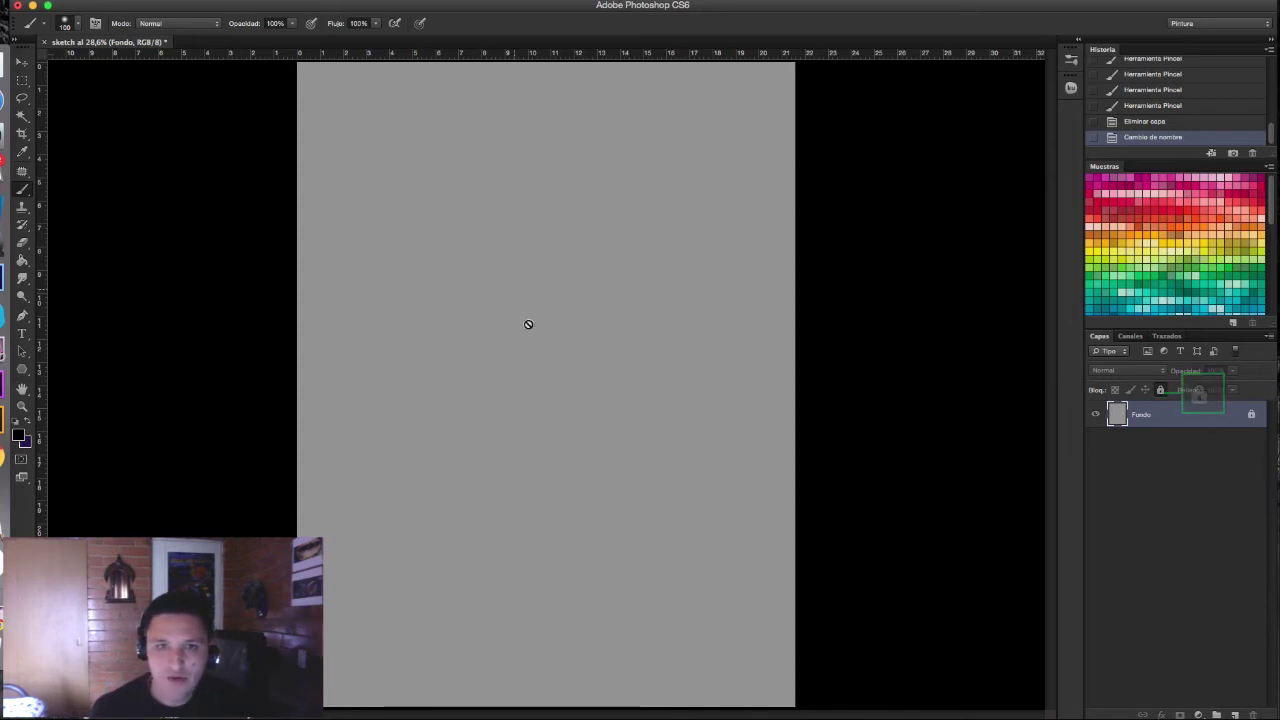
click(536, 378)
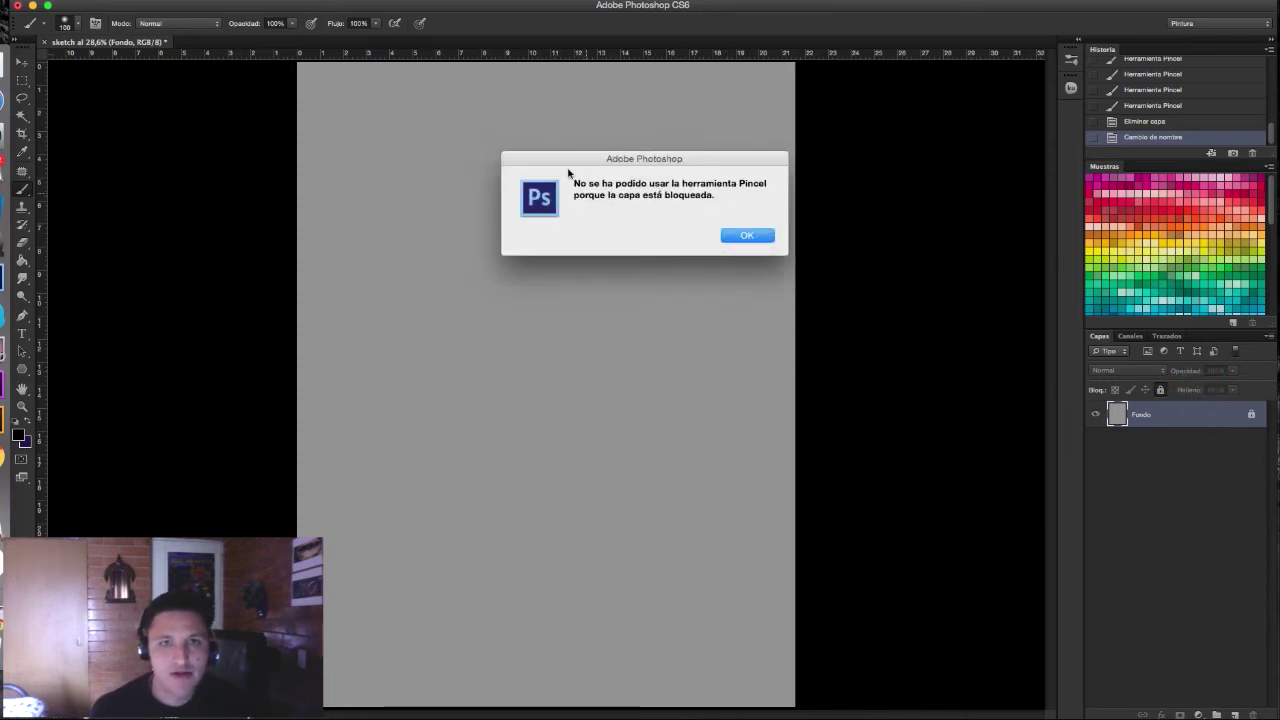
drag(568, 173, 488, 154)
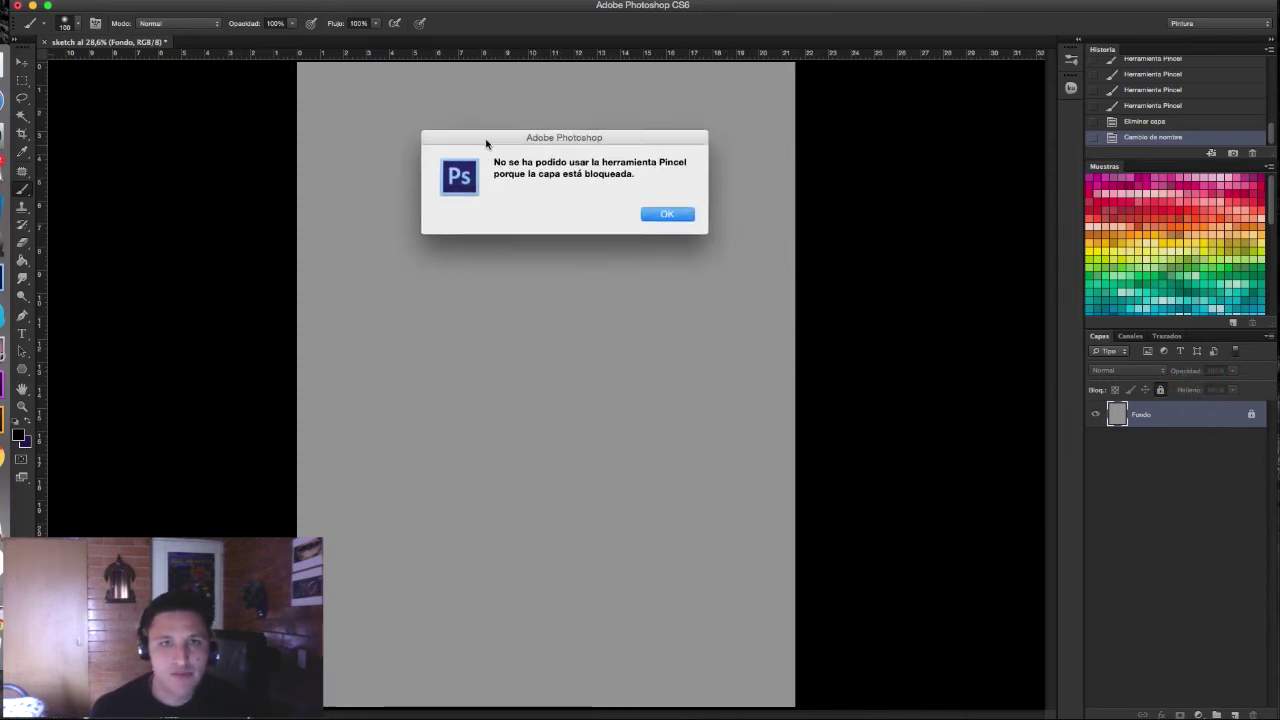
click(683, 221)
click(1235, 714)
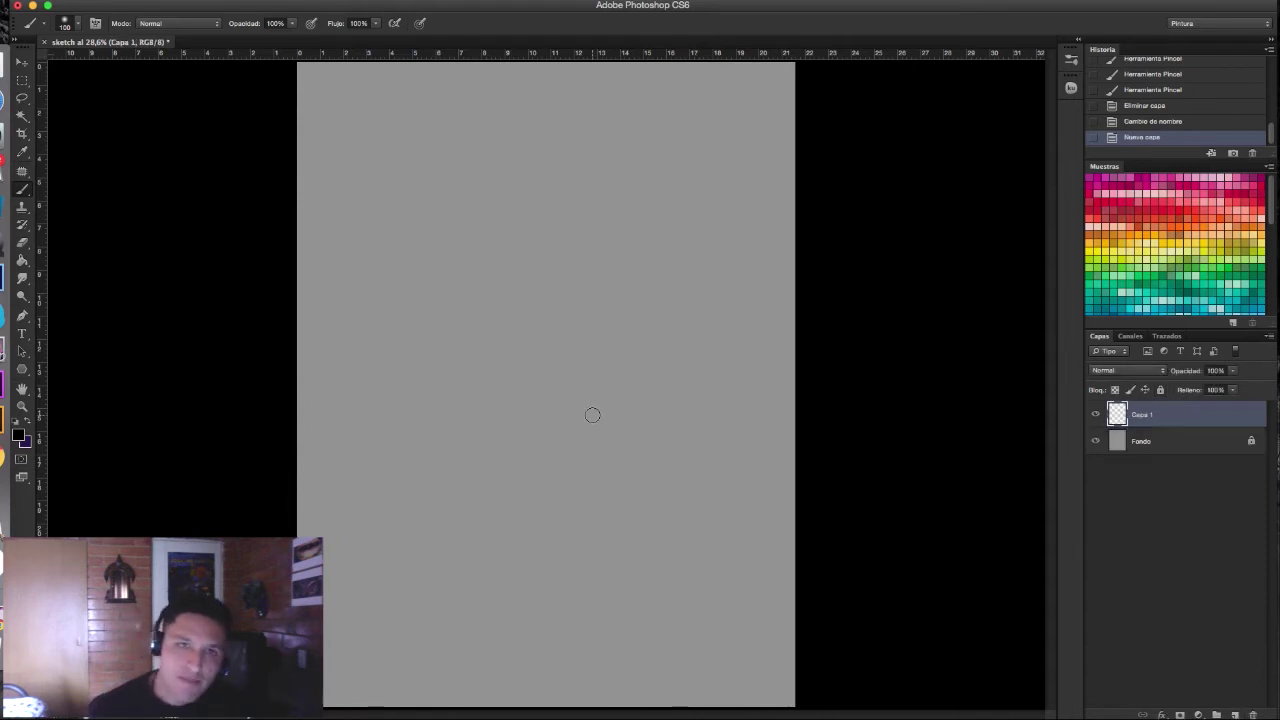
Step: In the Brush panel, enable Shape Dynamics and choose the 30 px brush preset
key(F5)
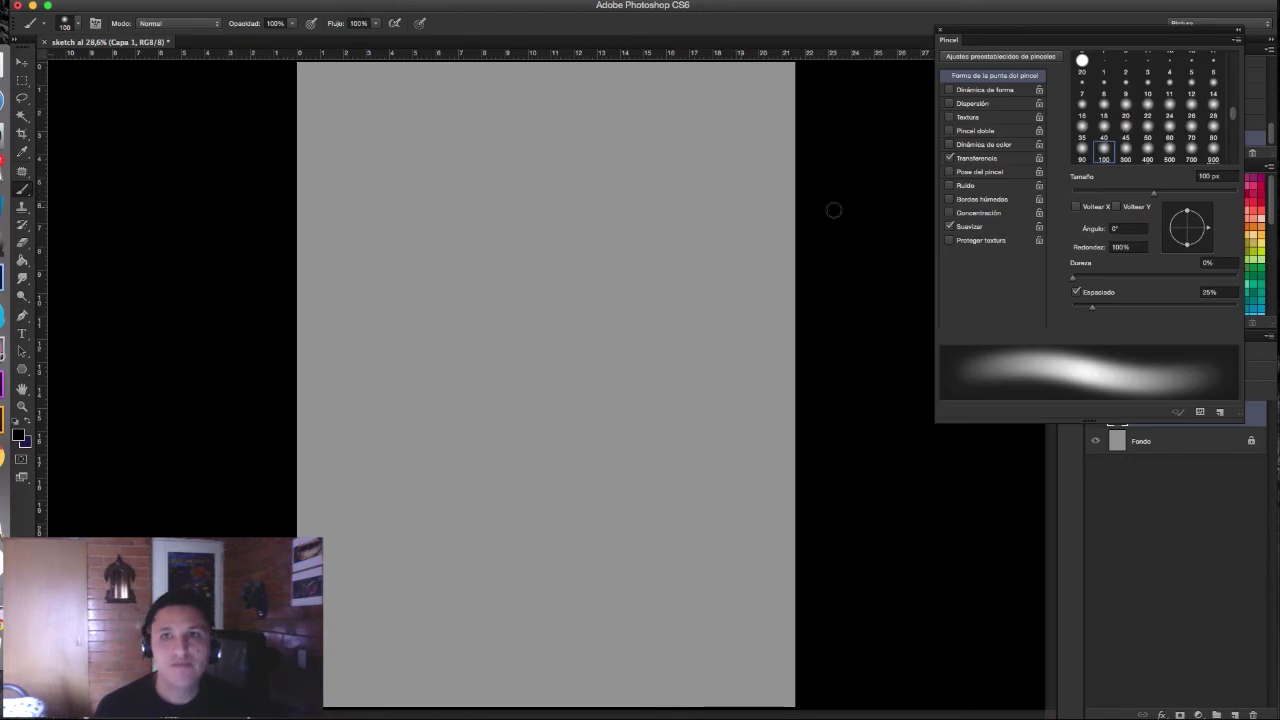
drag(1233, 114, 1236, 50)
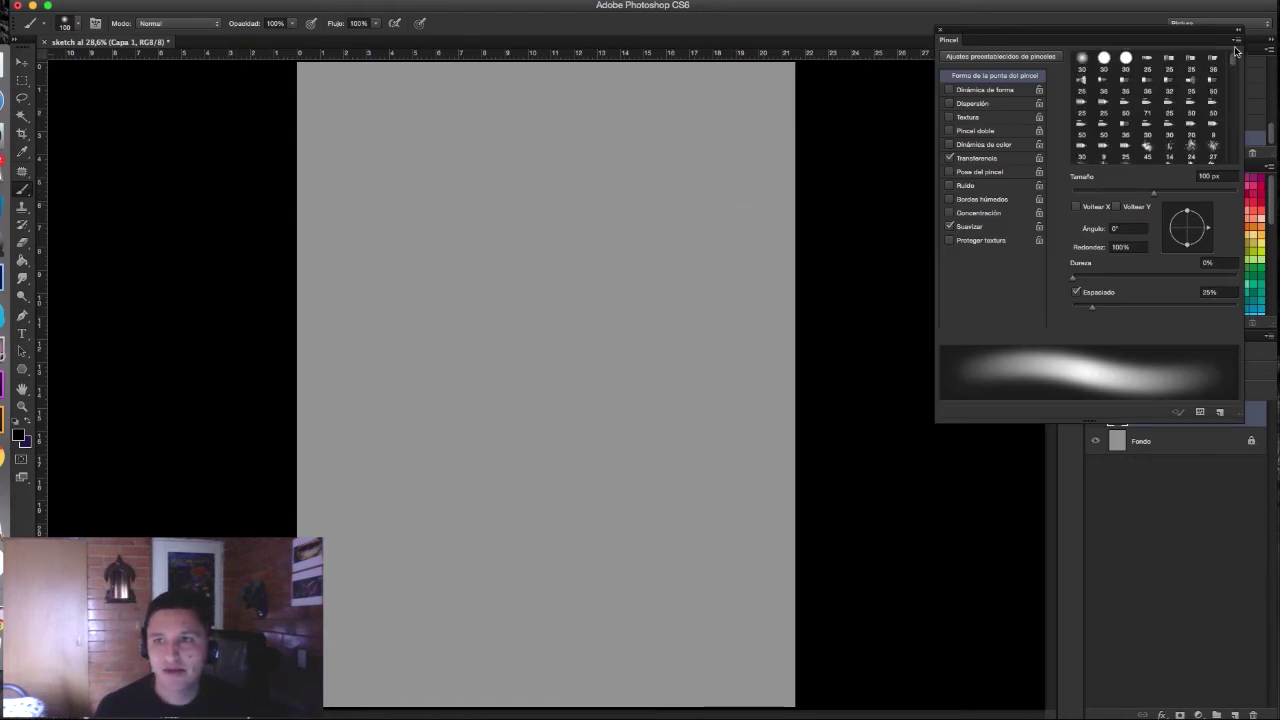
click(949, 89)
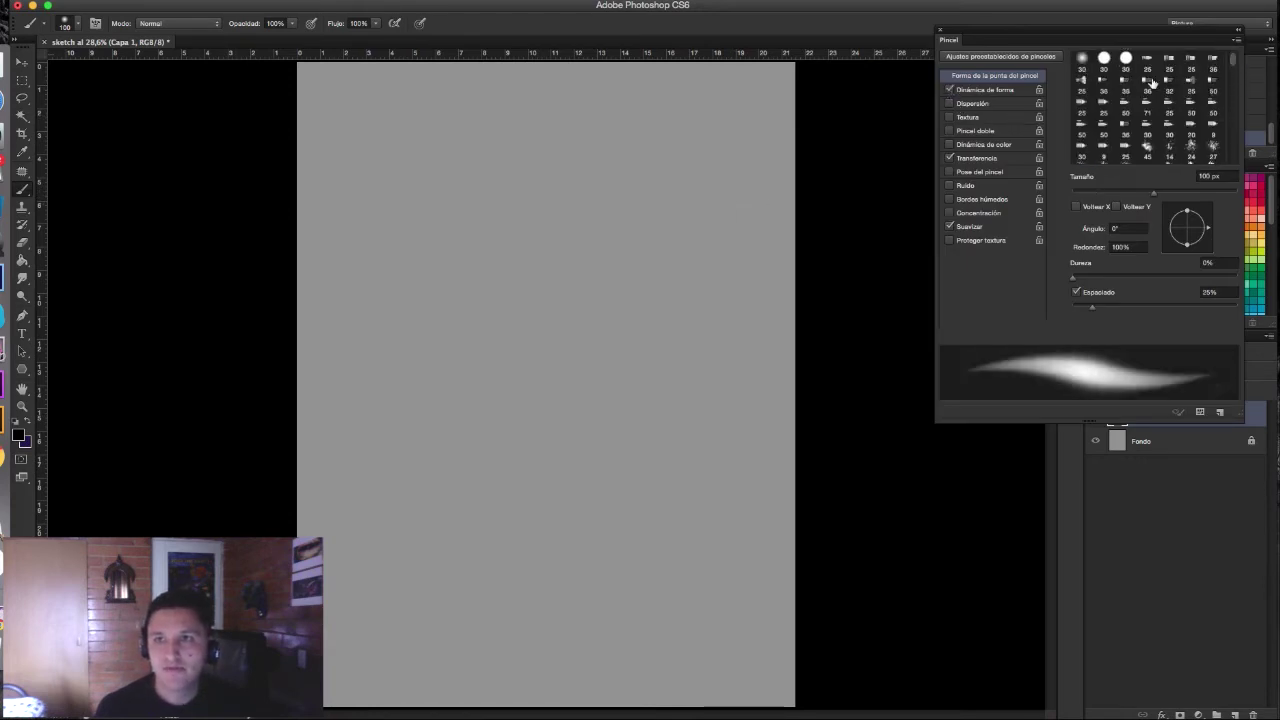
drag(1234, 62, 1234, 83)
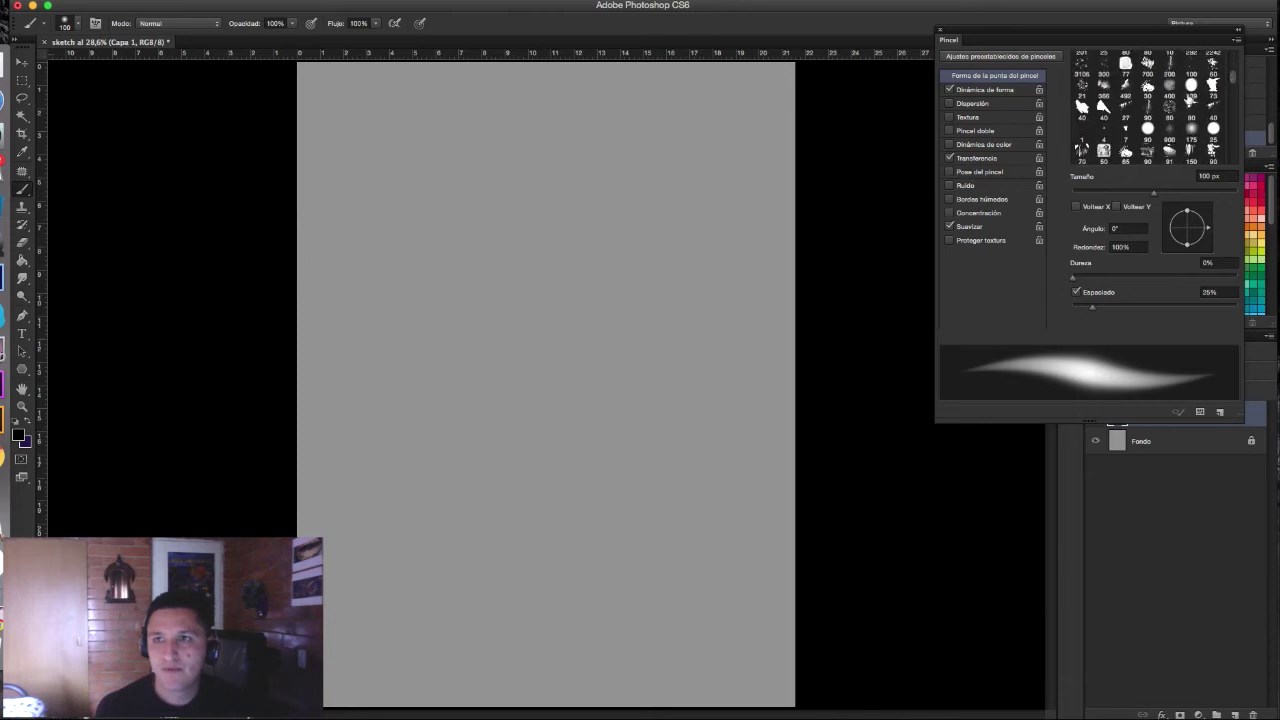
click(1147, 87)
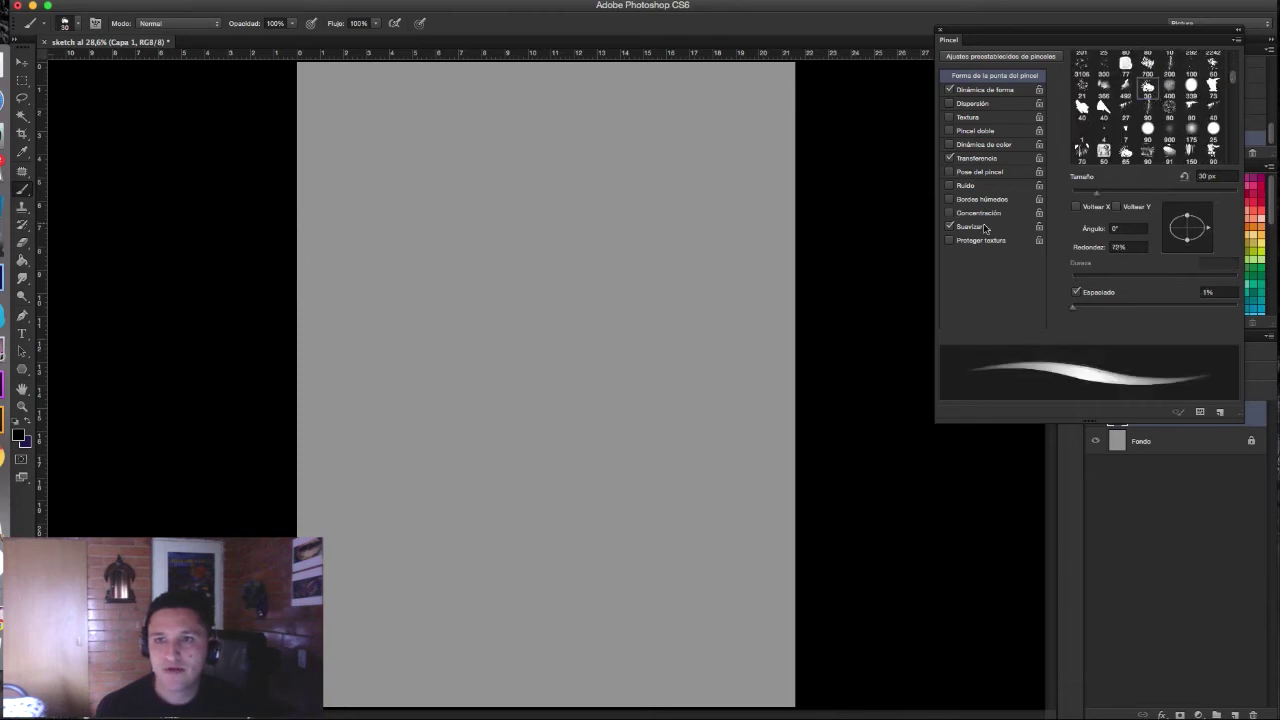
click(932, 211)
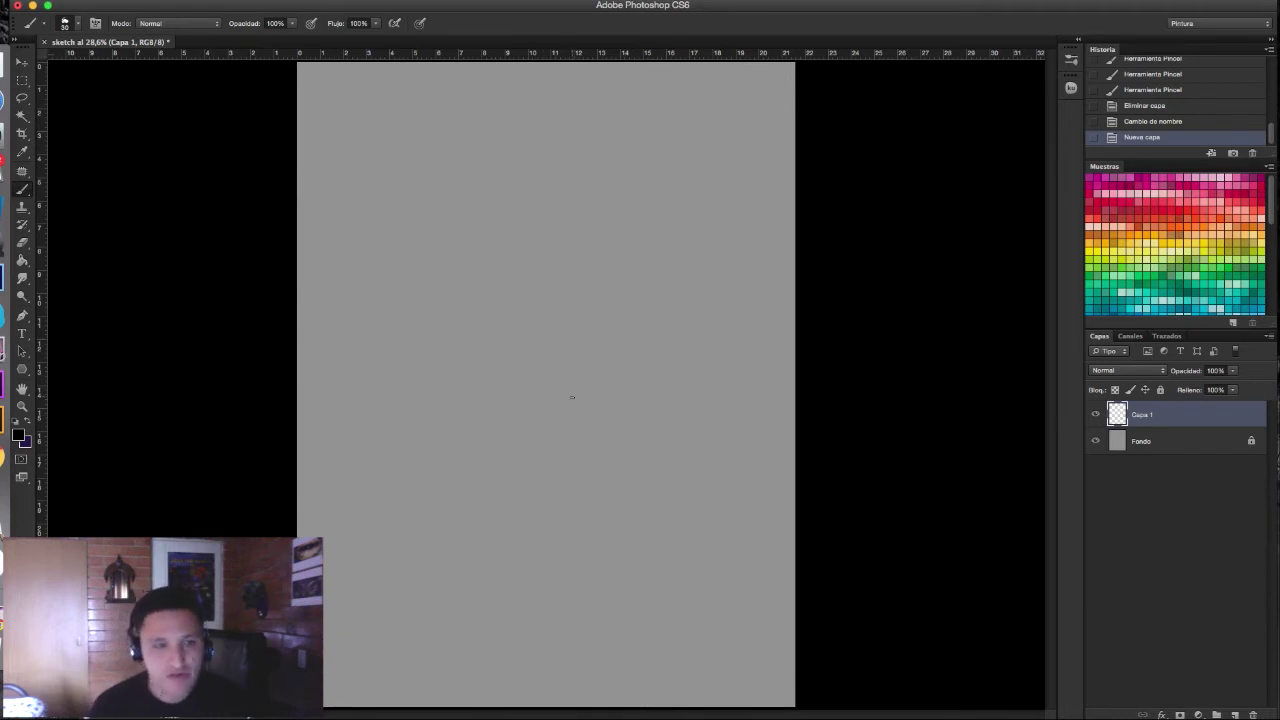
Step: Switch to full-screen view, pan and zoom around the canvas, and return to the Brush
key(f)
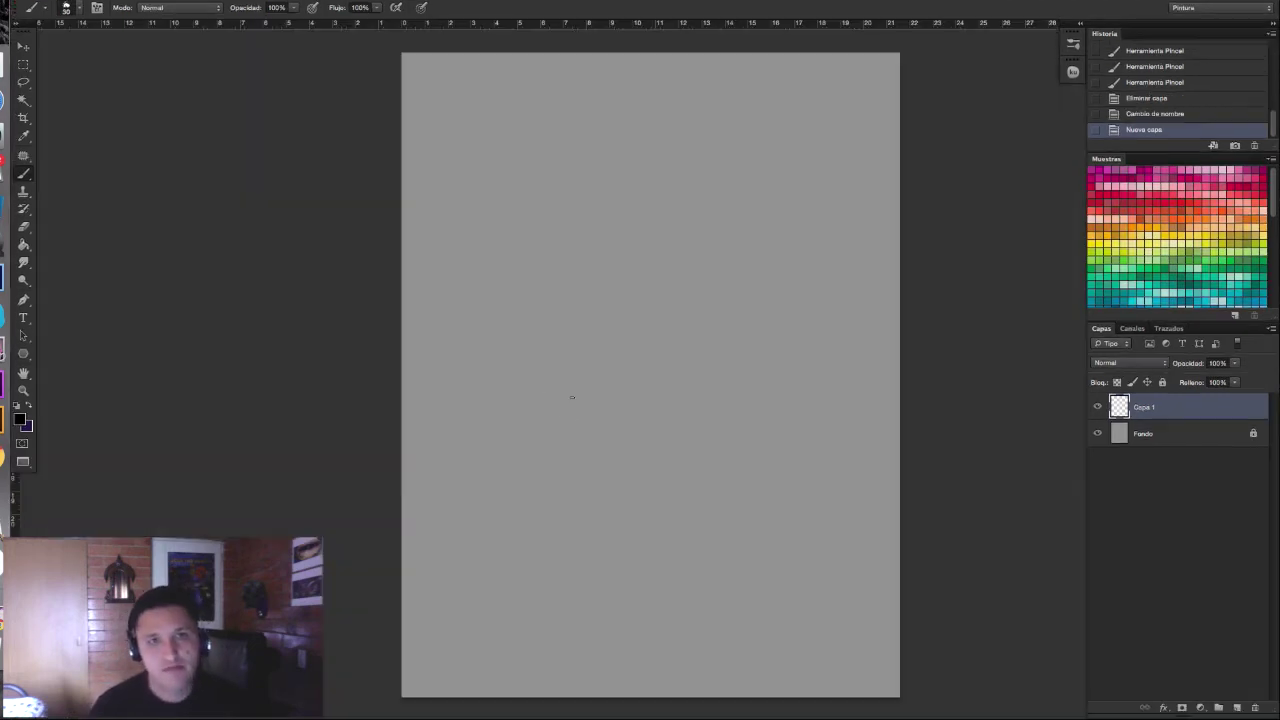
drag(572, 397, 392, 411)
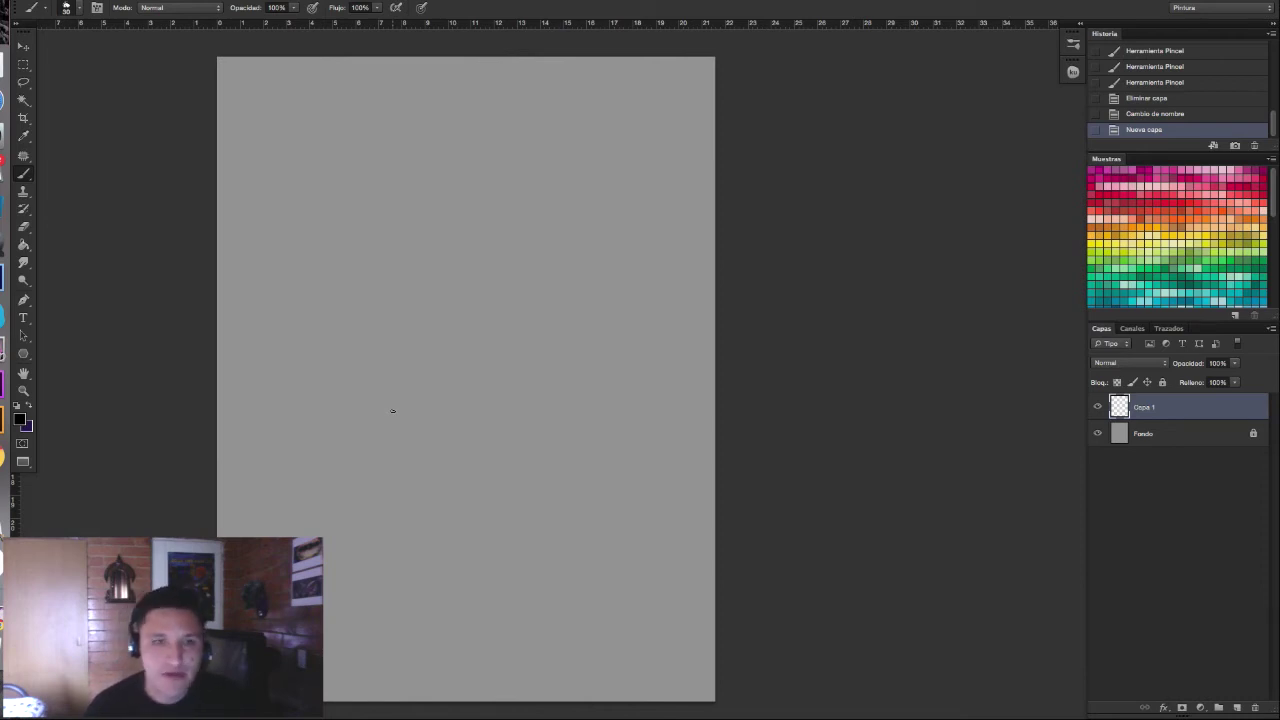
drag(544, 378, 657, 394)
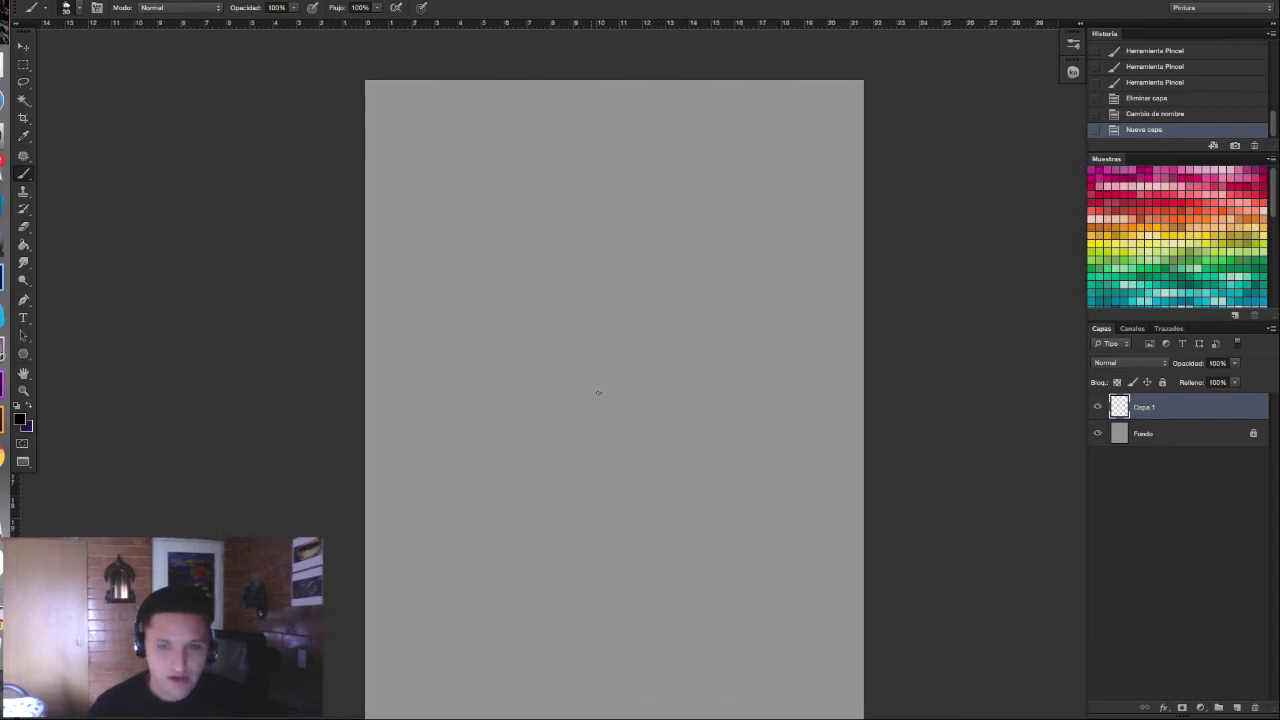
key(z)
click(600, 400)
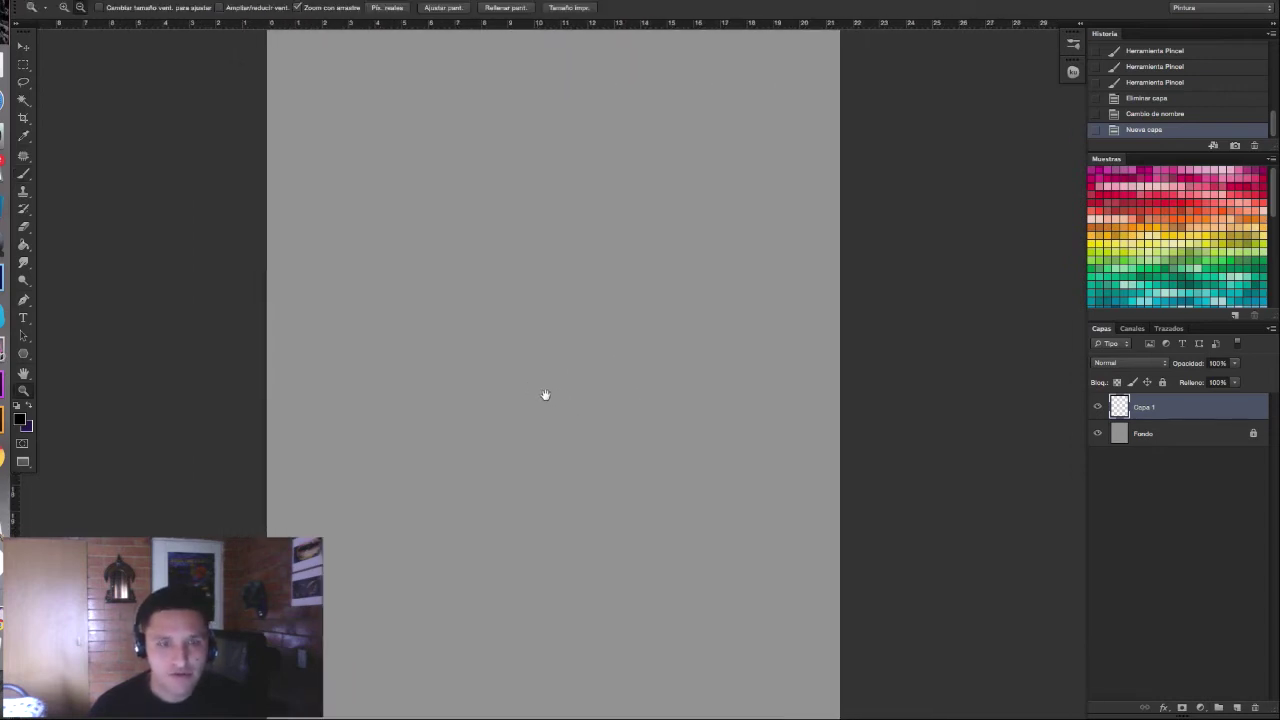
key(ctrl+minus)
key(b)
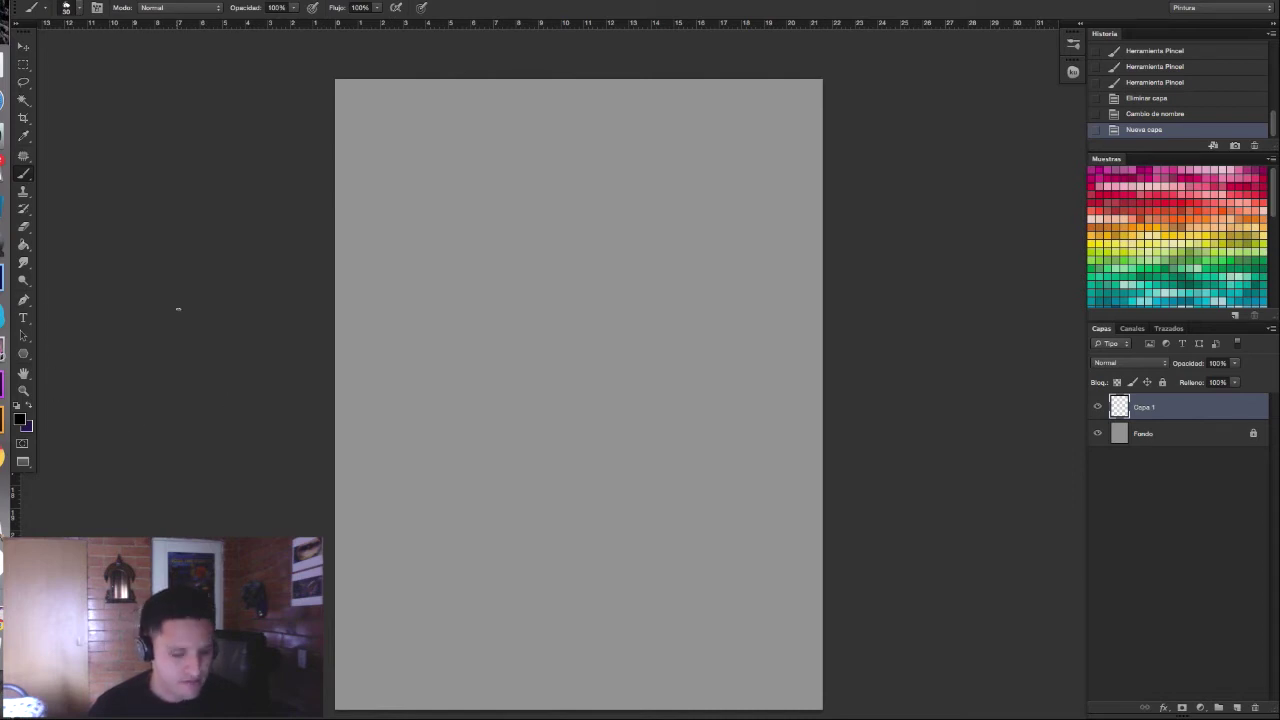
Step: Crop the canvas bottom up to a nearly square shape and re-centre the view
click(24, 119)
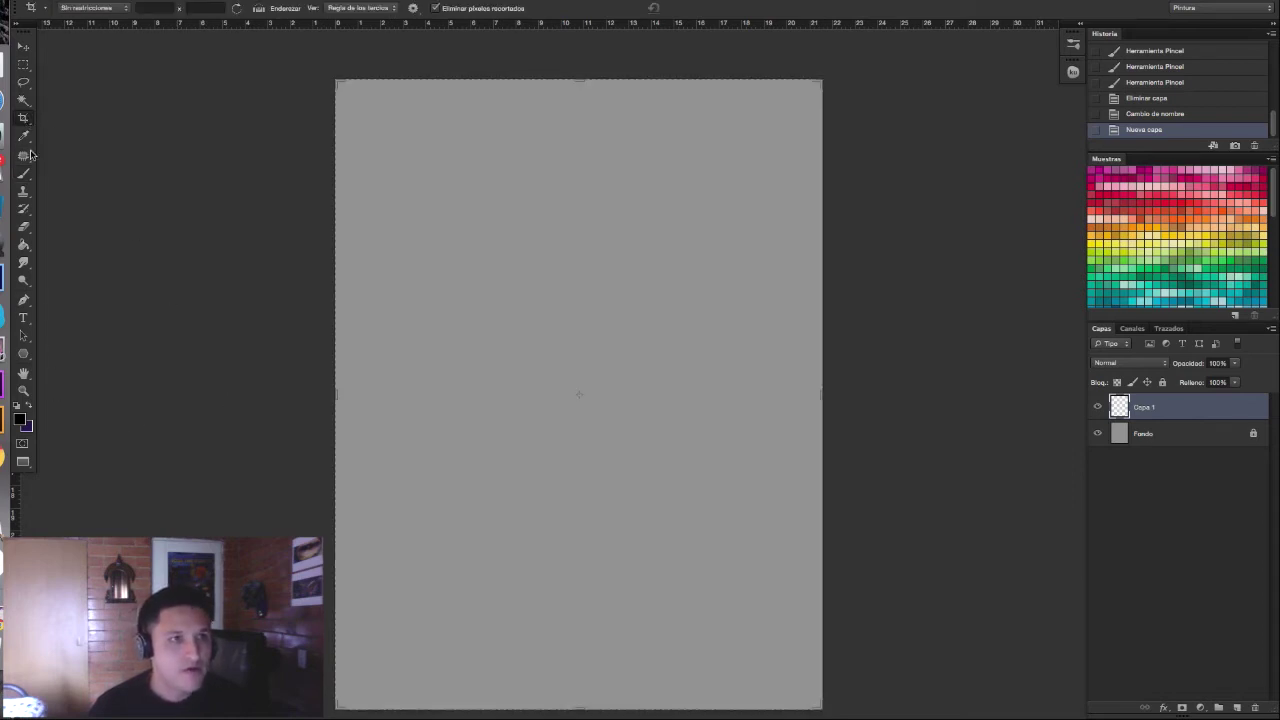
drag(563, 393, 571, 337)
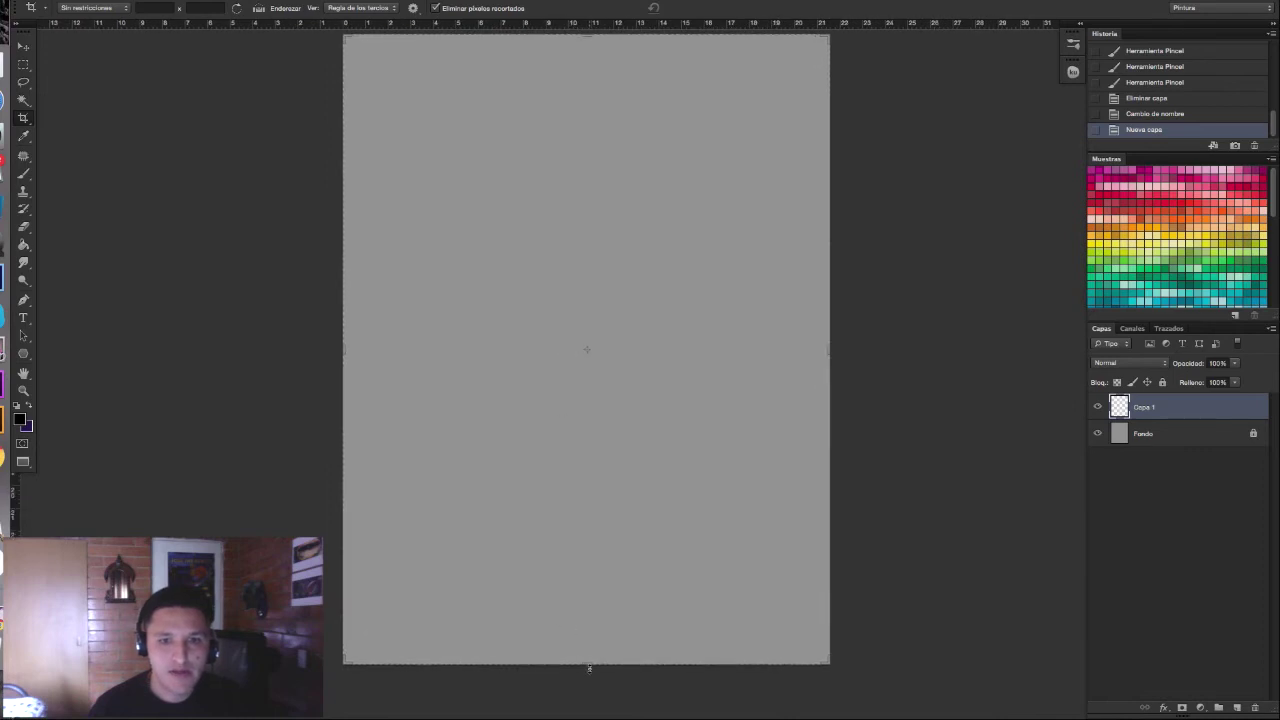
drag(587, 663, 587, 601)
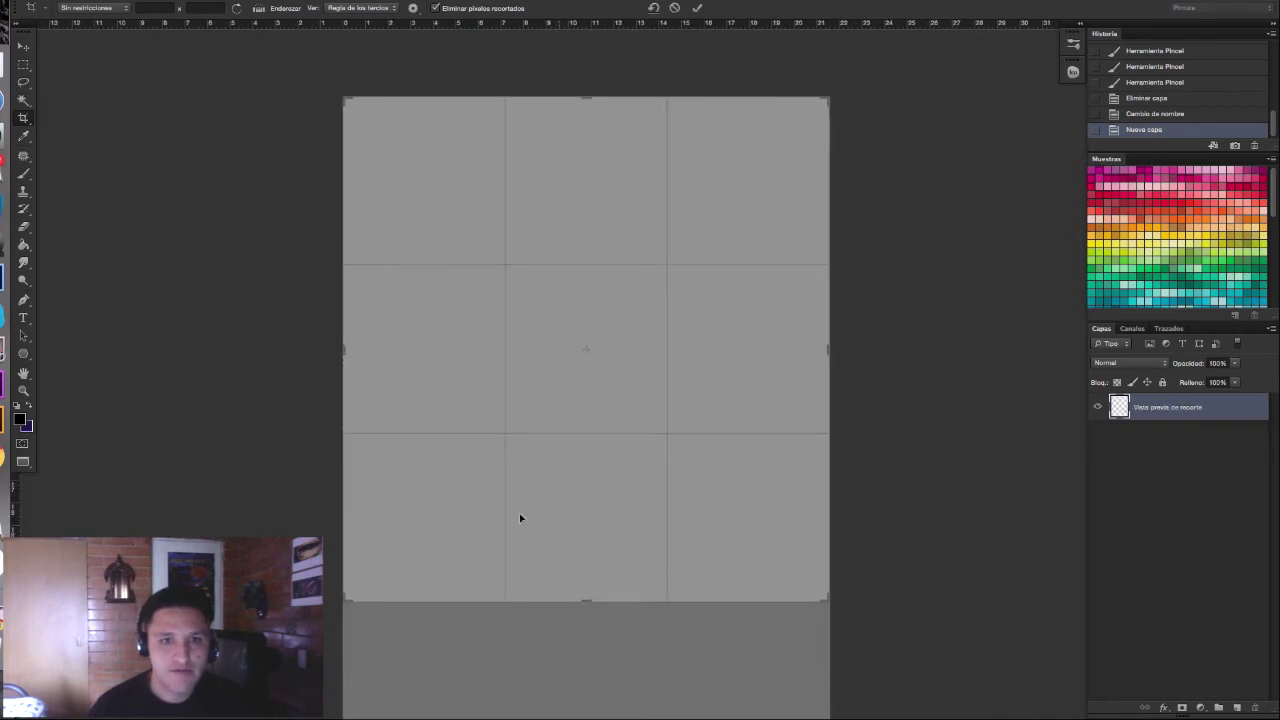
key(Return)
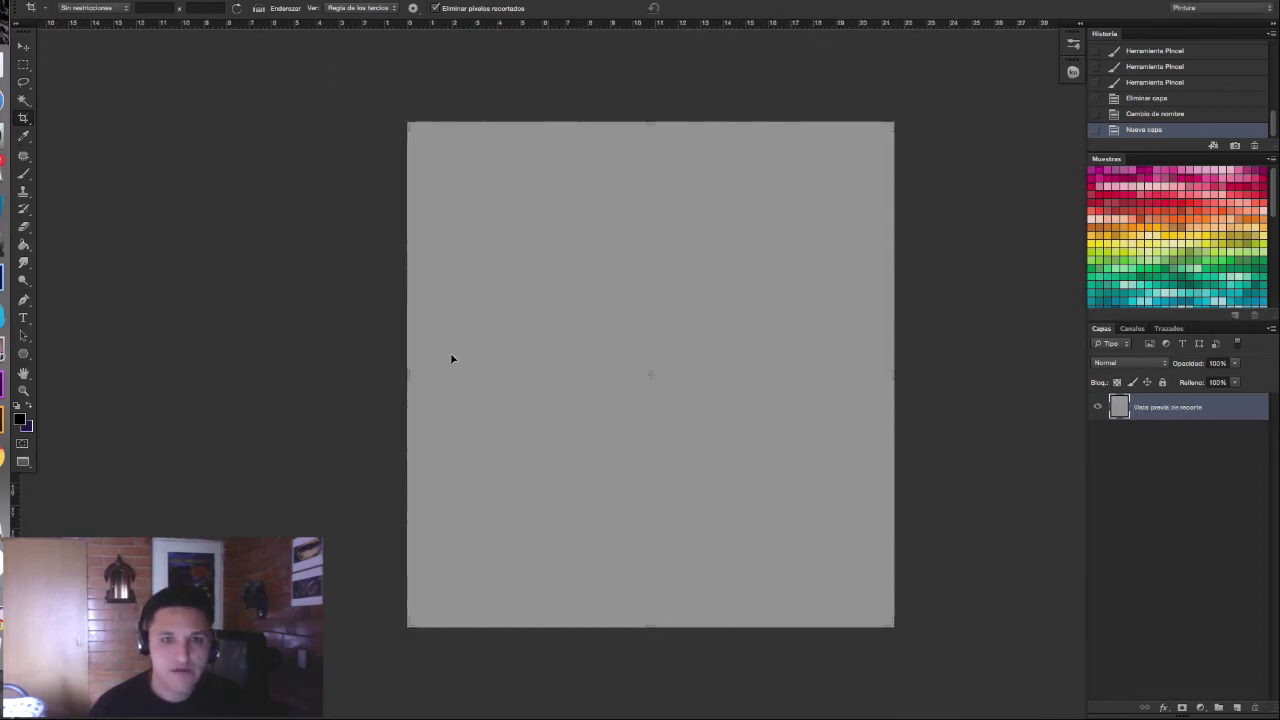
key(b)
drag(704, 441, 623, 446)
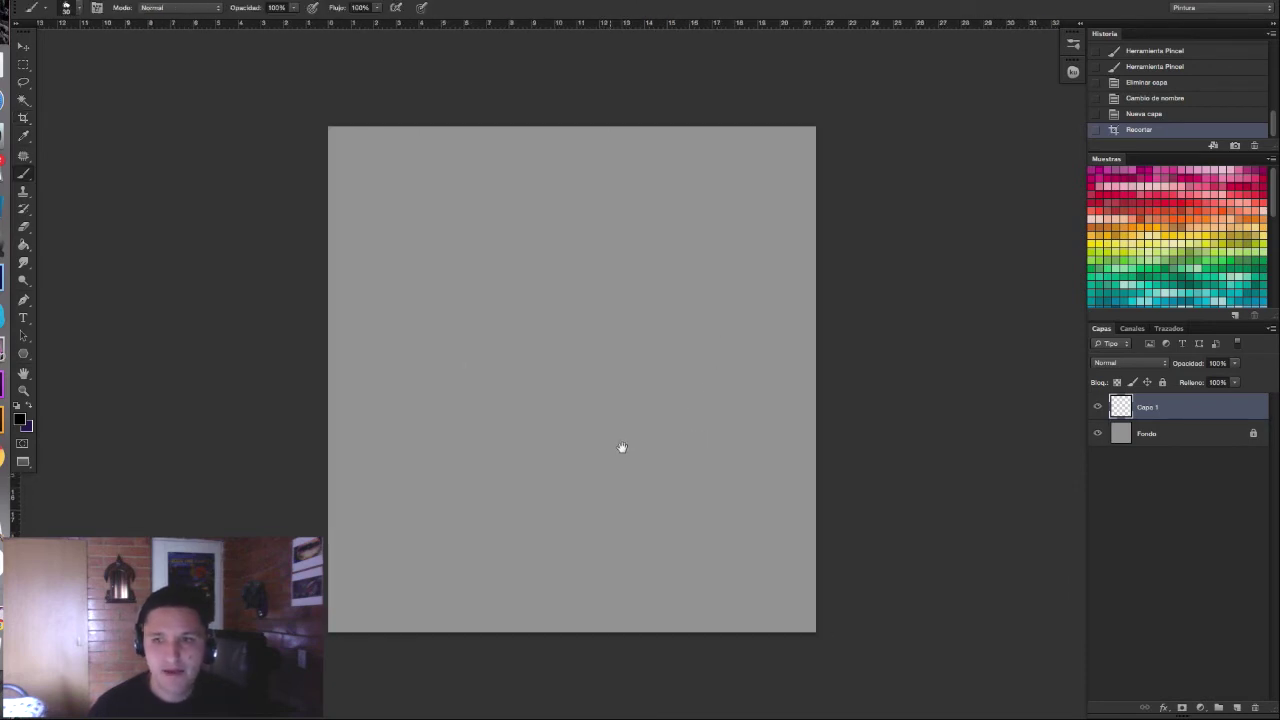
drag(597, 373, 611, 377)
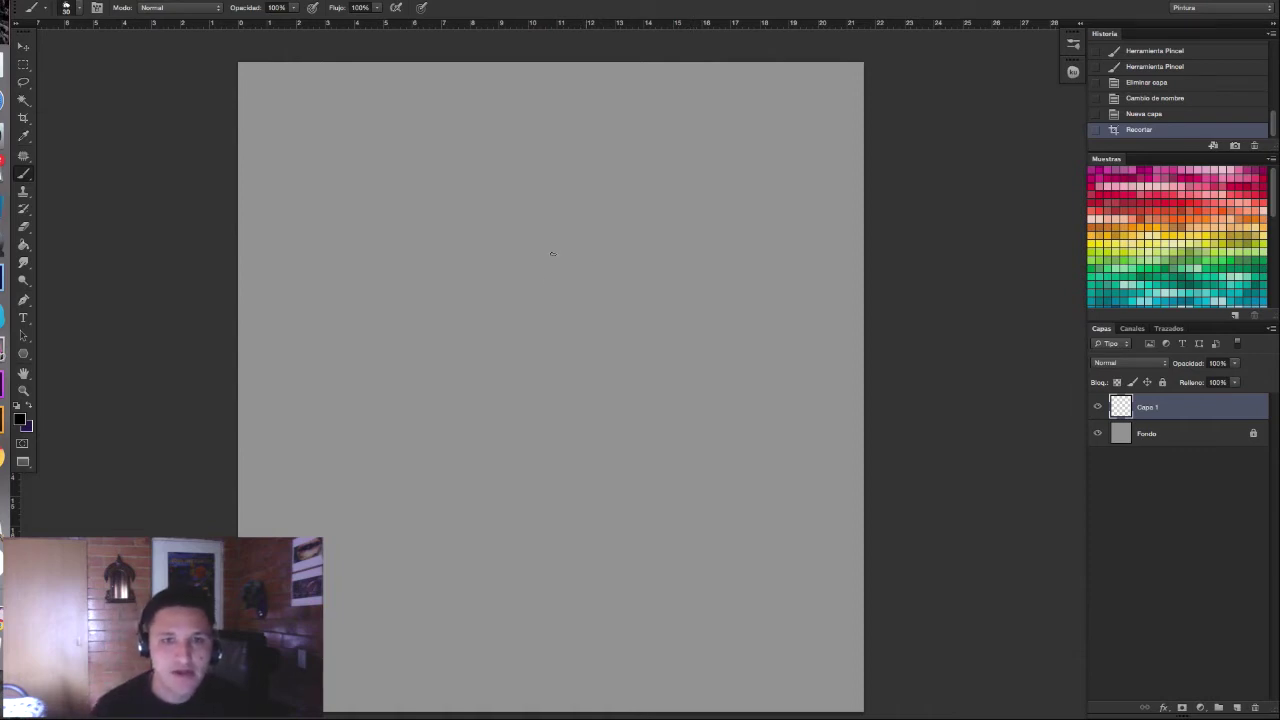
Step: Set the brush to the 25 px round tip preset
key(F5)
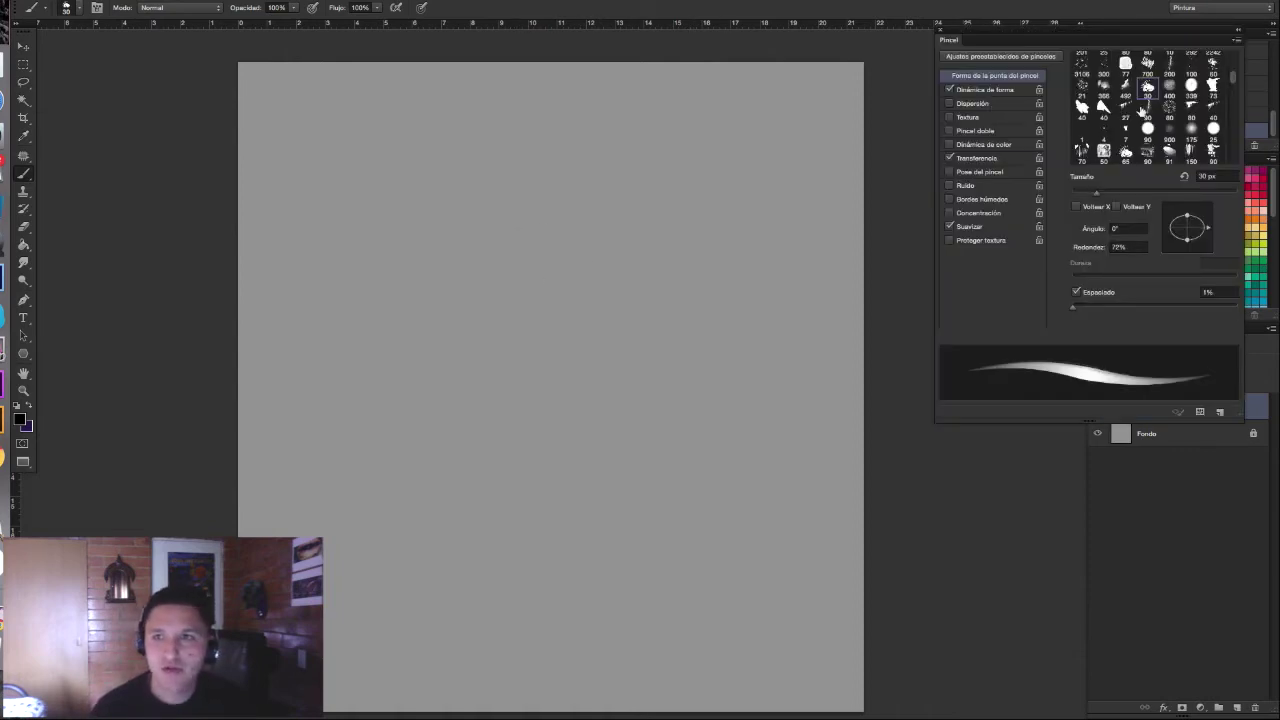
scroll(1233, 86, up, 1)
scroll(1235, 80, up, 1)
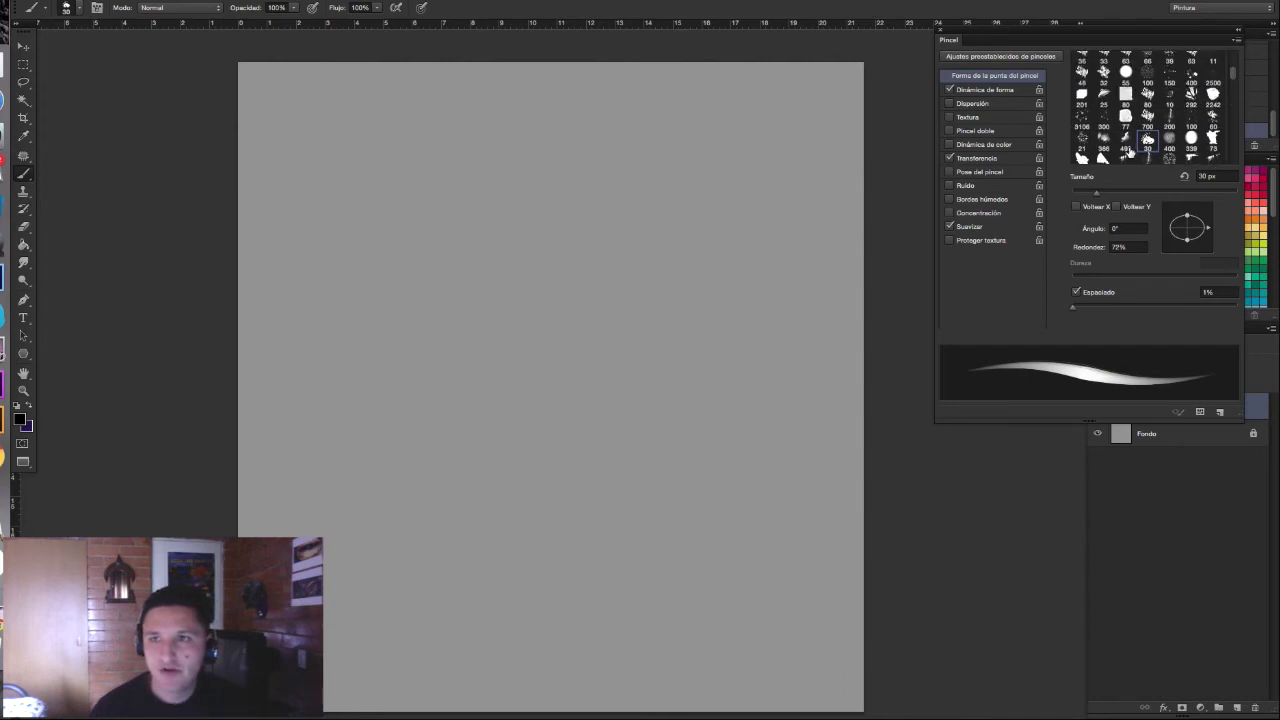
click(1103, 96)
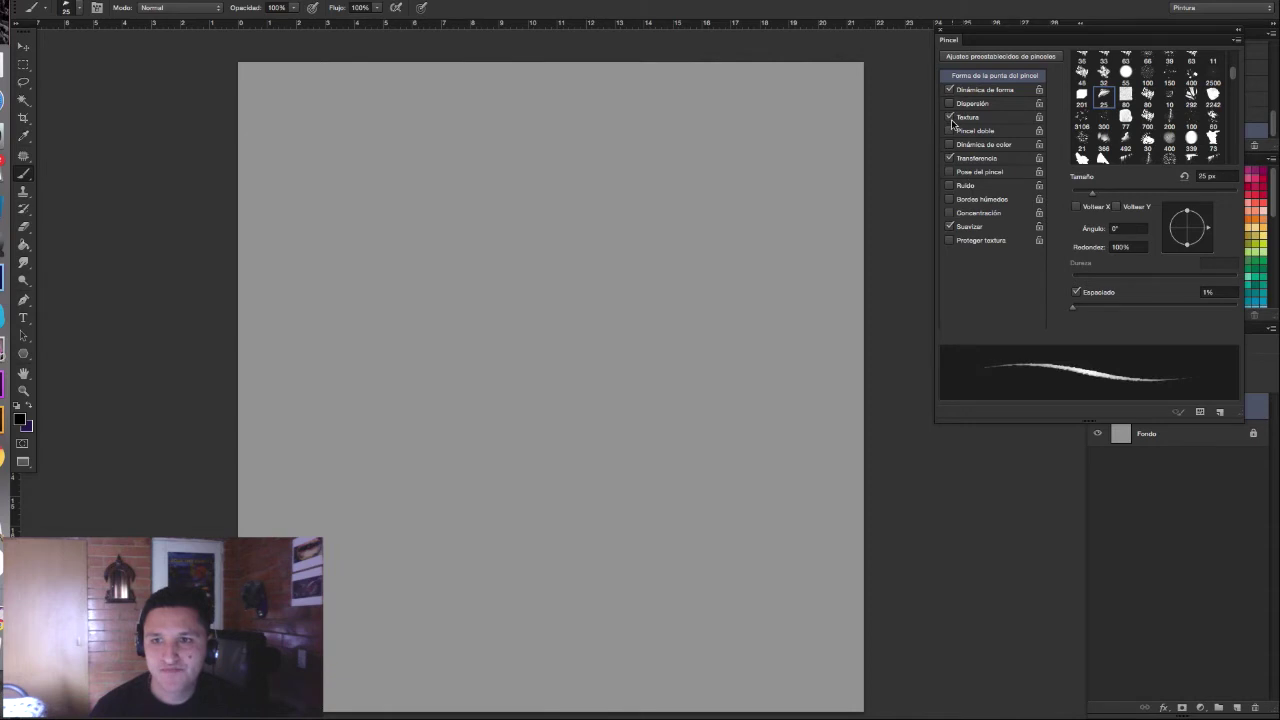
key(F5)
Step: Sketch a freehand head circle on Capa 1, undoing two failed attempts before the final one
mouse_move(415, 193)
mouse_down()
mouse_move(534, 377)
mouse_move(410, 195)
mouse_up()
click(512, 288)
drag(794, 323, 855, 340)
mouse_move(829, 400)
mouse_down()
mouse_move(620, 403)
mouse_move(694, 380)
mouse_move(706, 397)
mouse_move(669, 387)
mouse_up()
key(ctrl+z)
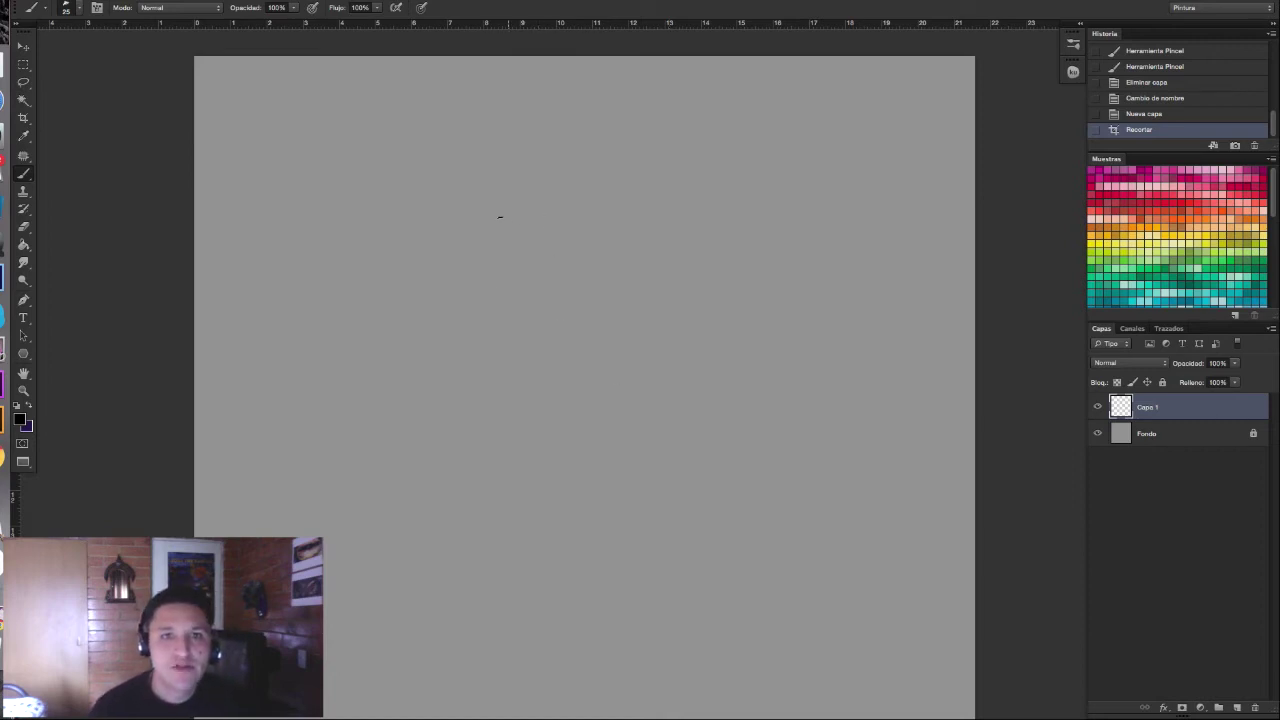
drag(462, 176, 425, 185)
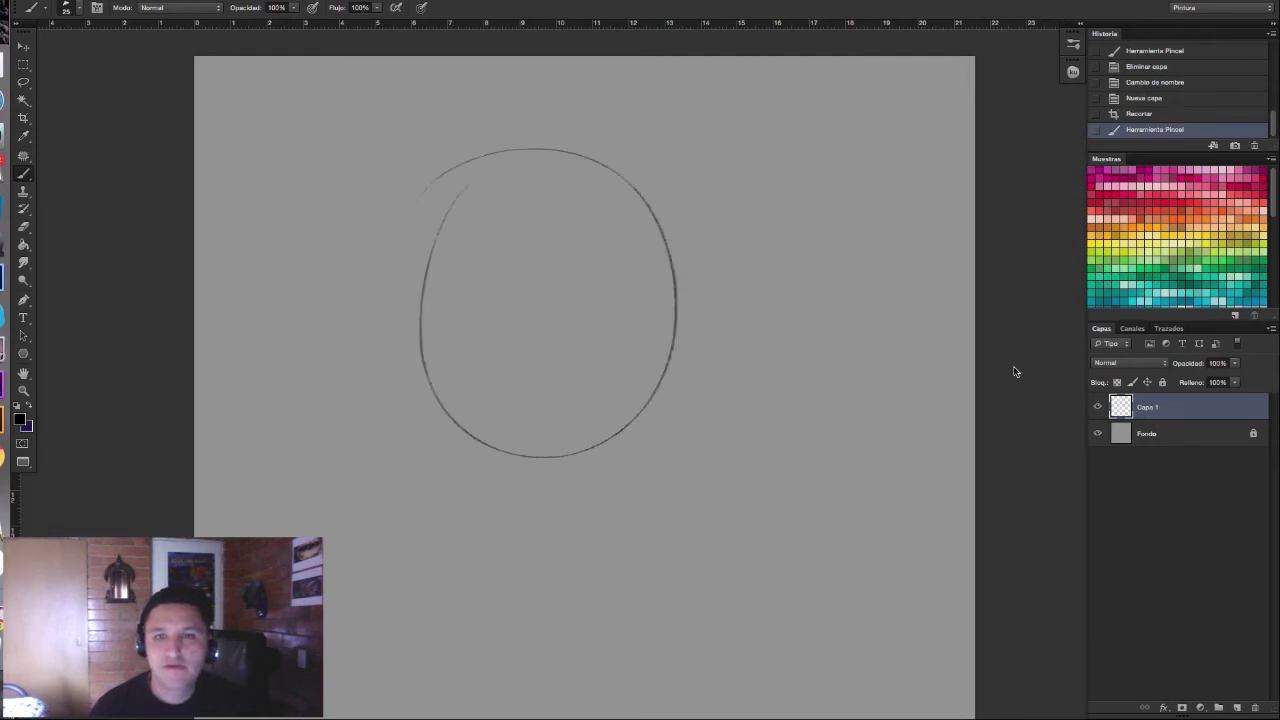
key(ctrl+z)
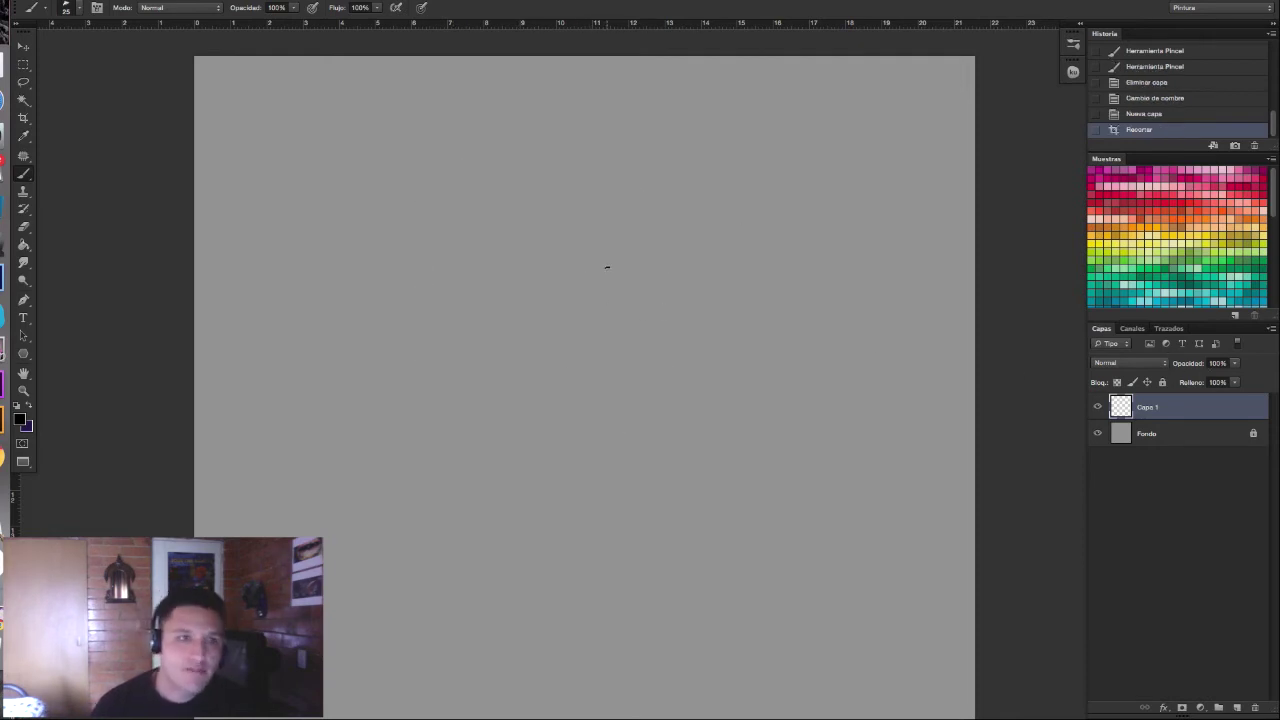
drag(478, 248, 510, 208)
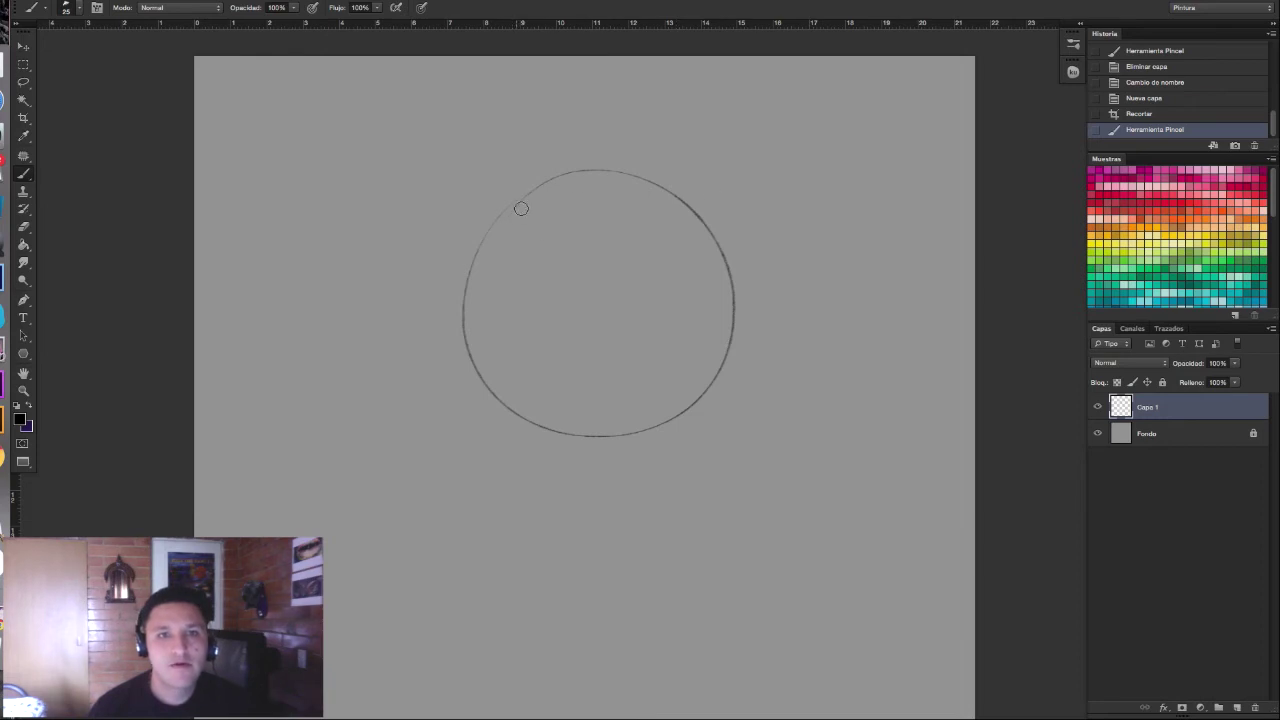
Step: Erase a small bit of the circle outline and turn off Transfer for the Eraser
drag(515, 213, 527, 212)
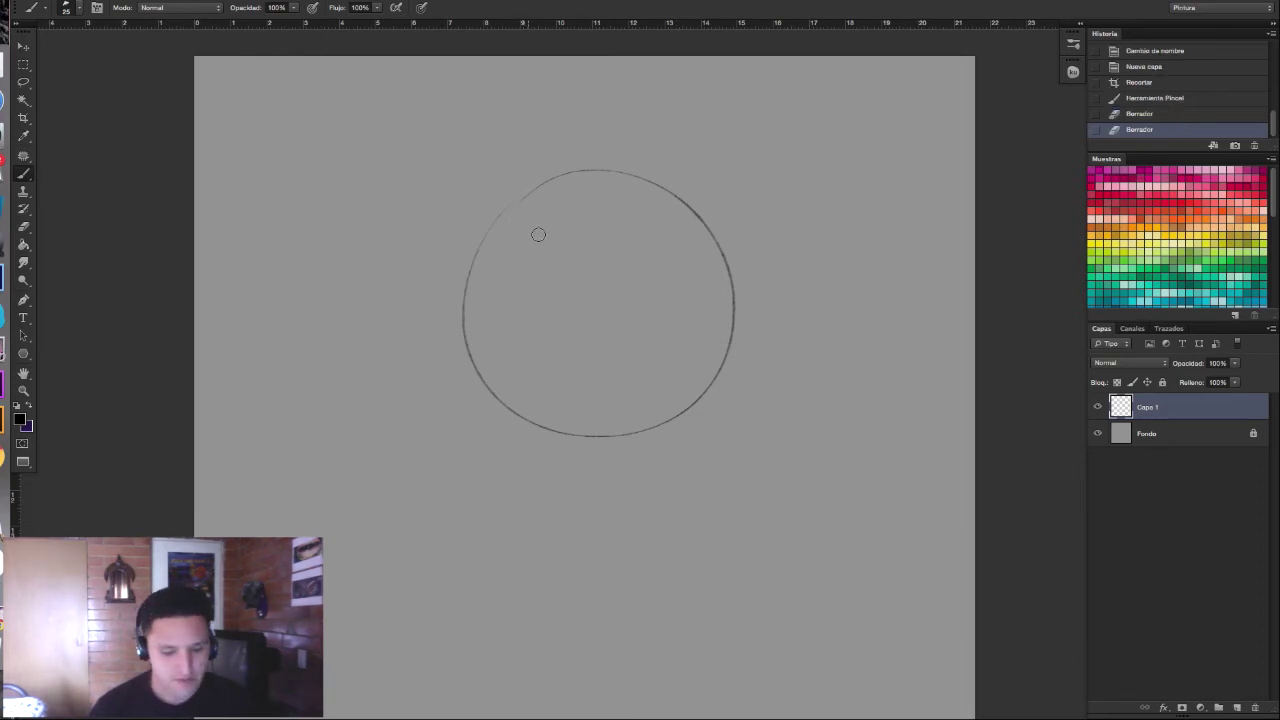
key(e)
key(F5)
click(950, 159)
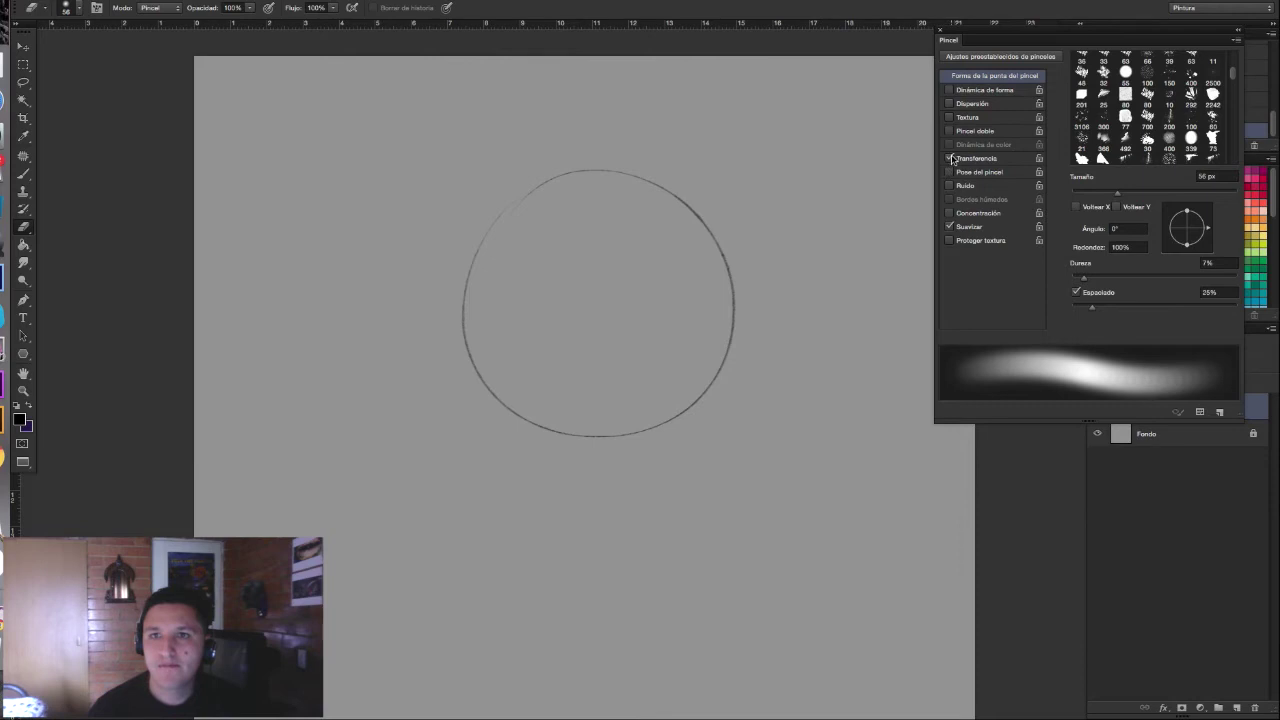
click(950, 159)
Step: Give the Eraser the 40 px textured tip after trying the 201 px and 30 px tips
mouse_move(1233, 76)
mouse_down()
mouse_move(1236, 53)
mouse_move(1235, 72)
mouse_up()
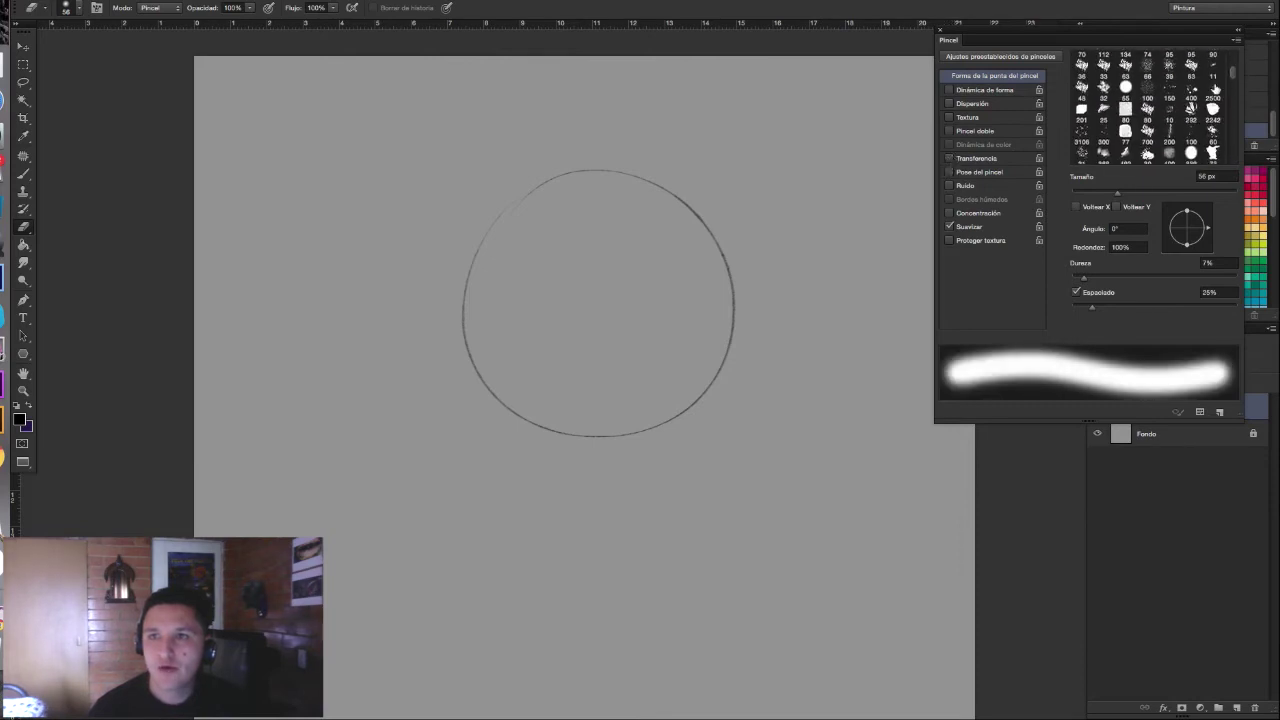
click(1081, 116)
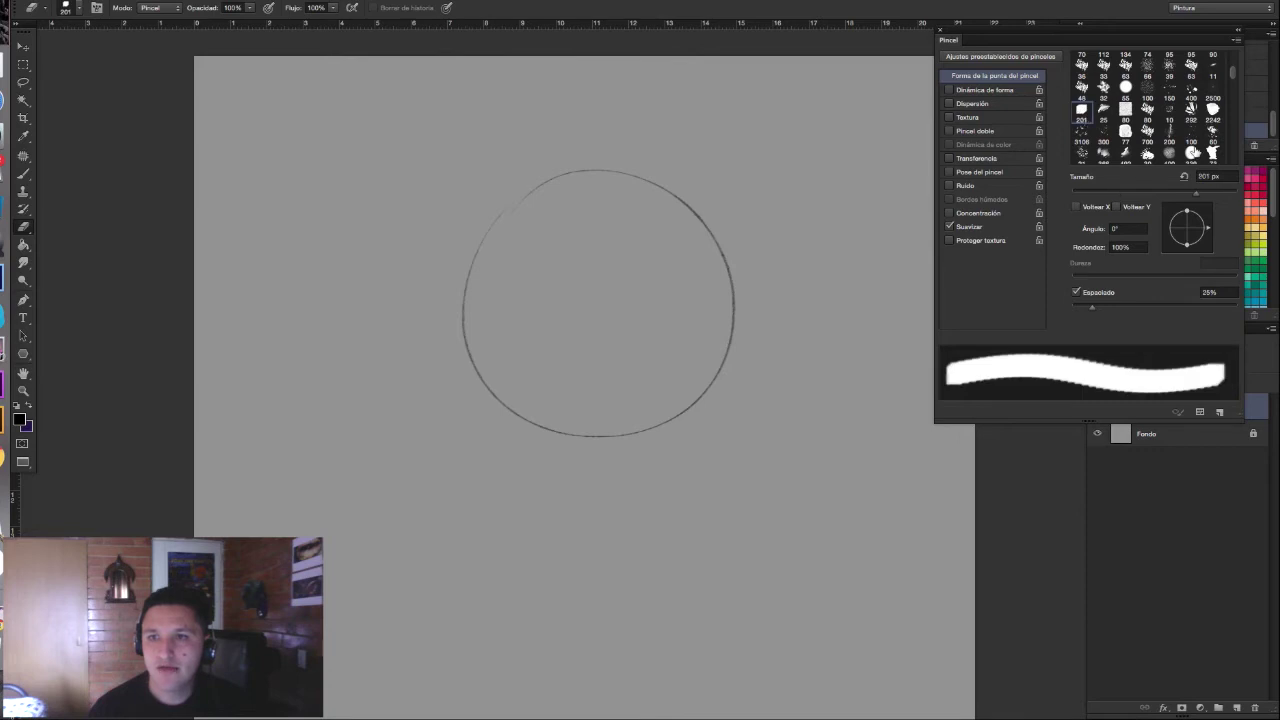
click(1147, 155)
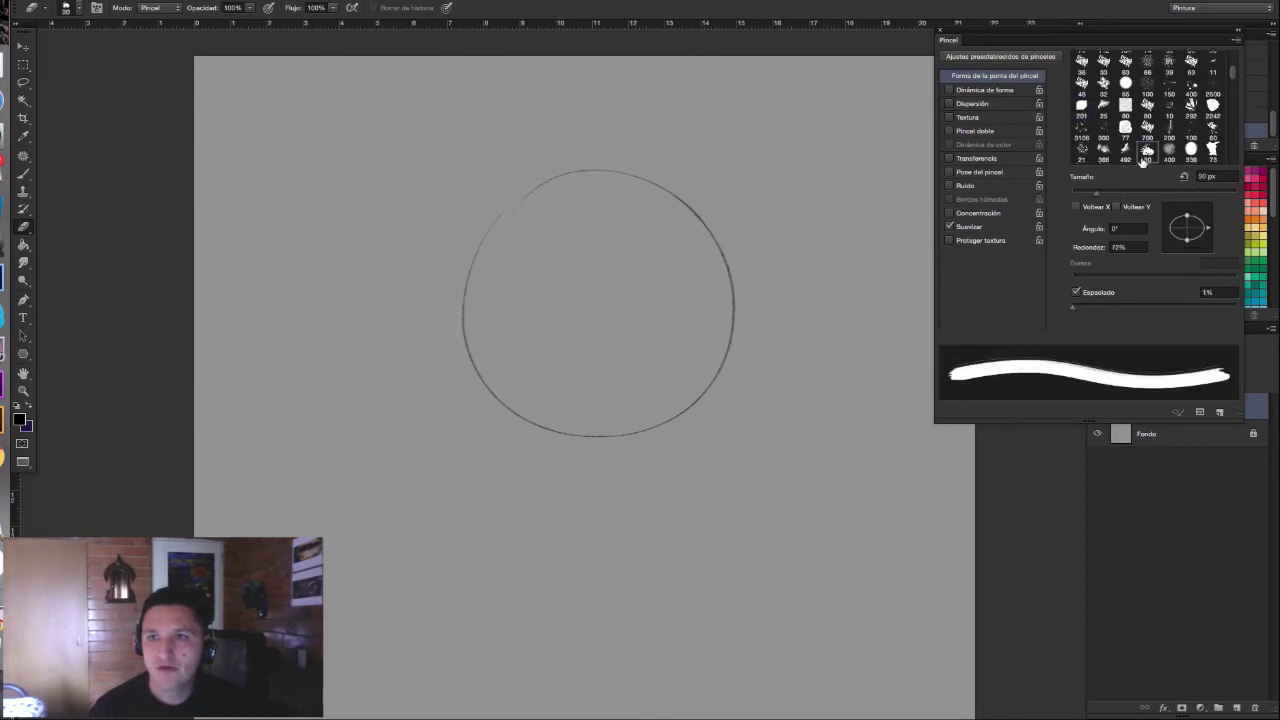
scroll(1150, 110, down, 3)
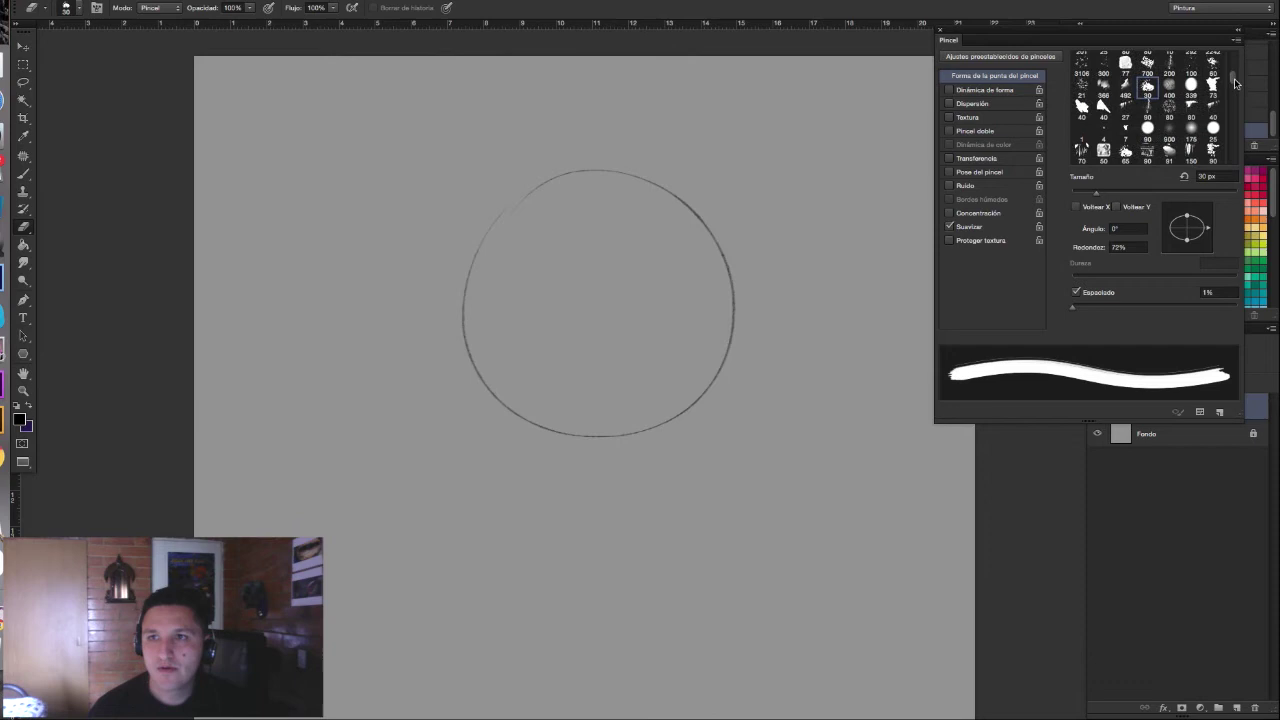
click(1103, 92)
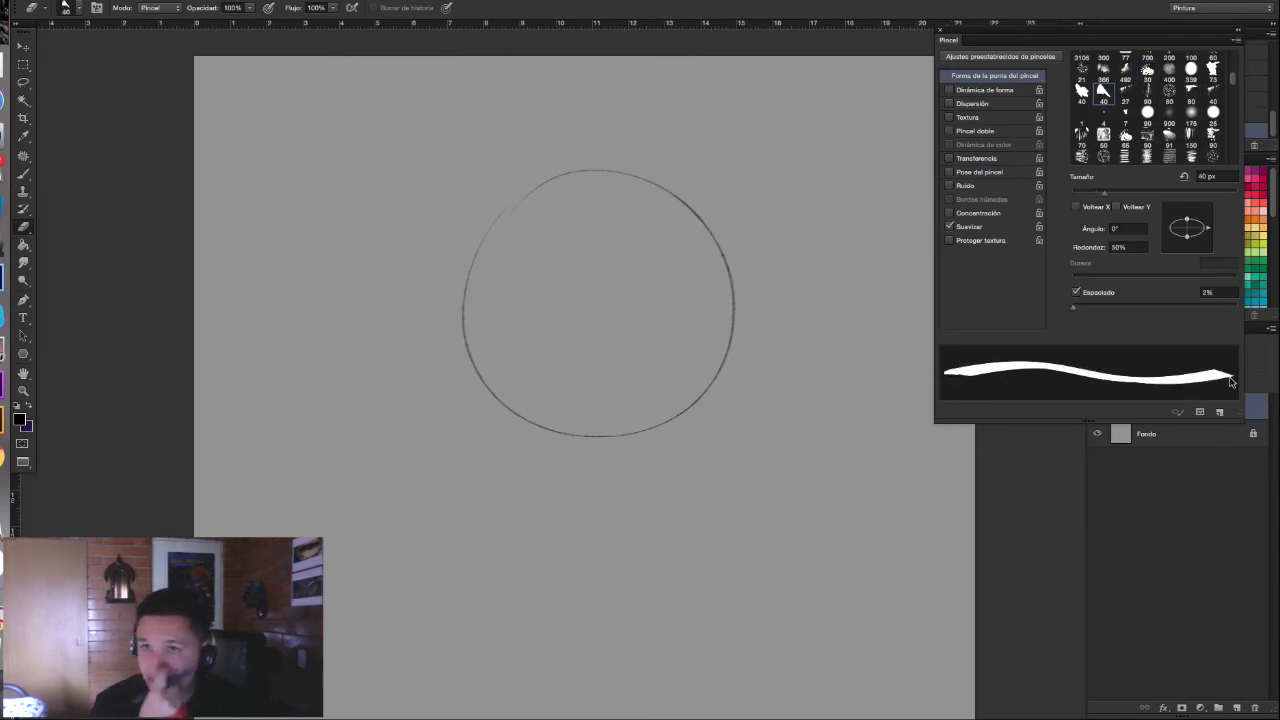
click(574, 263)
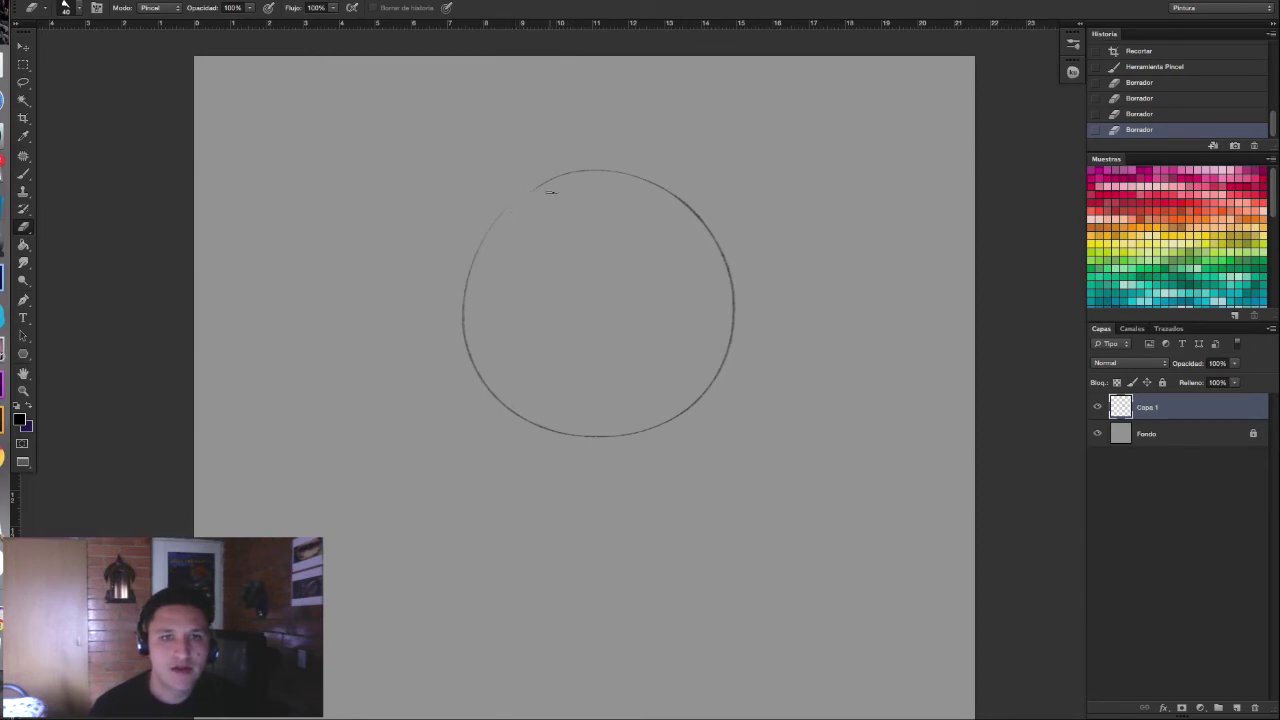
Step: Erase the head circle's upper-left arc, check it zoomed in, and return to the Brush
drag(515, 200, 539, 217)
drag(536, 352, 629, 261)
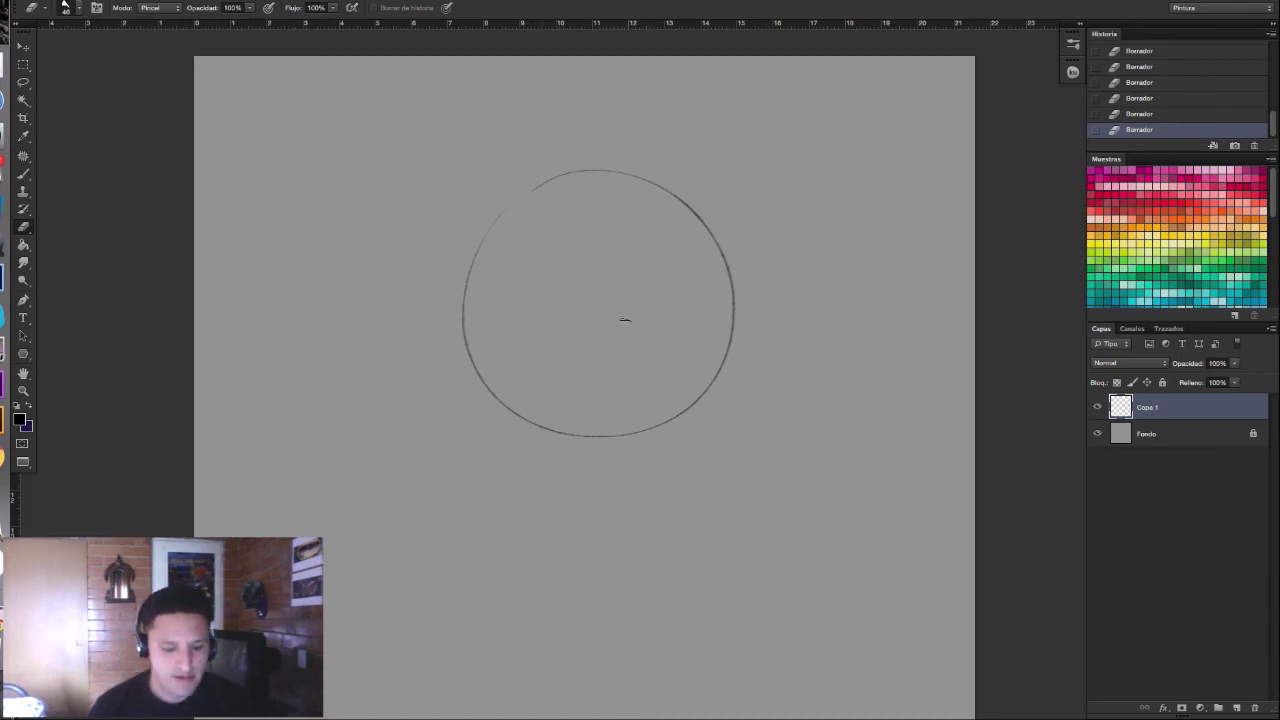
mouse_move(620, 354)
mouse_down()
mouse_move(586, 357)
mouse_move(594, 364)
mouse_up()
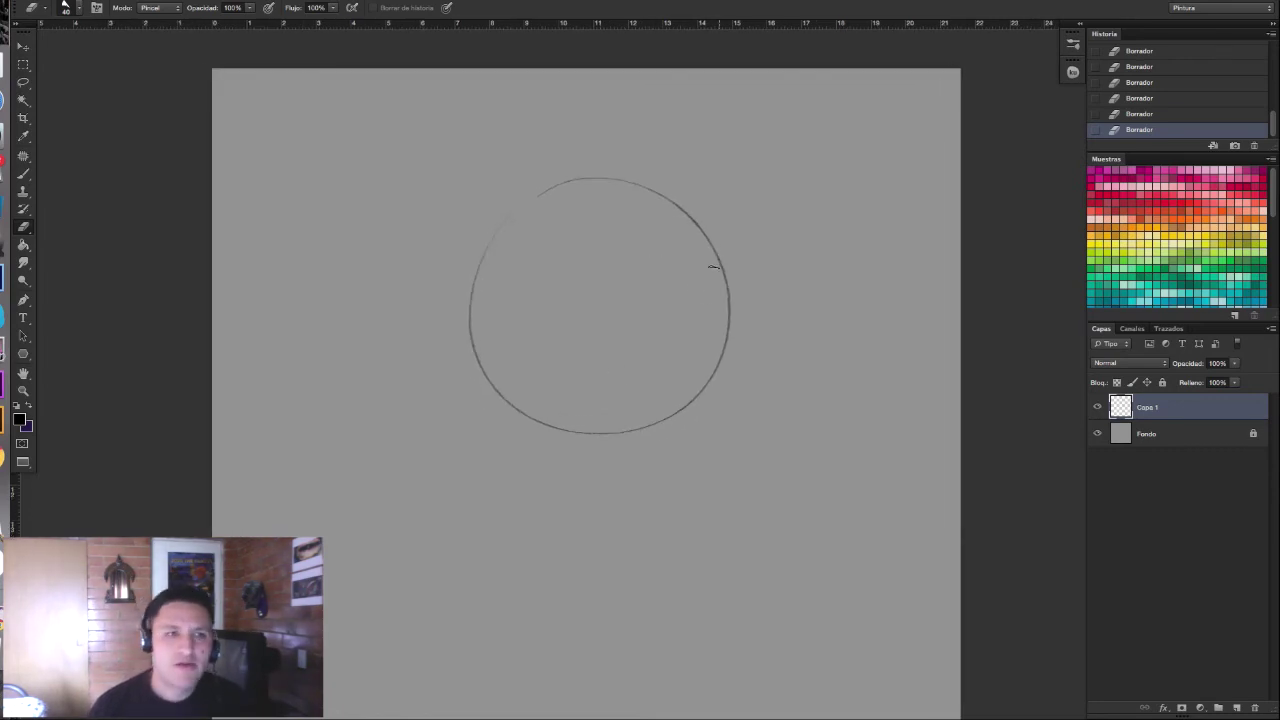
key(b)
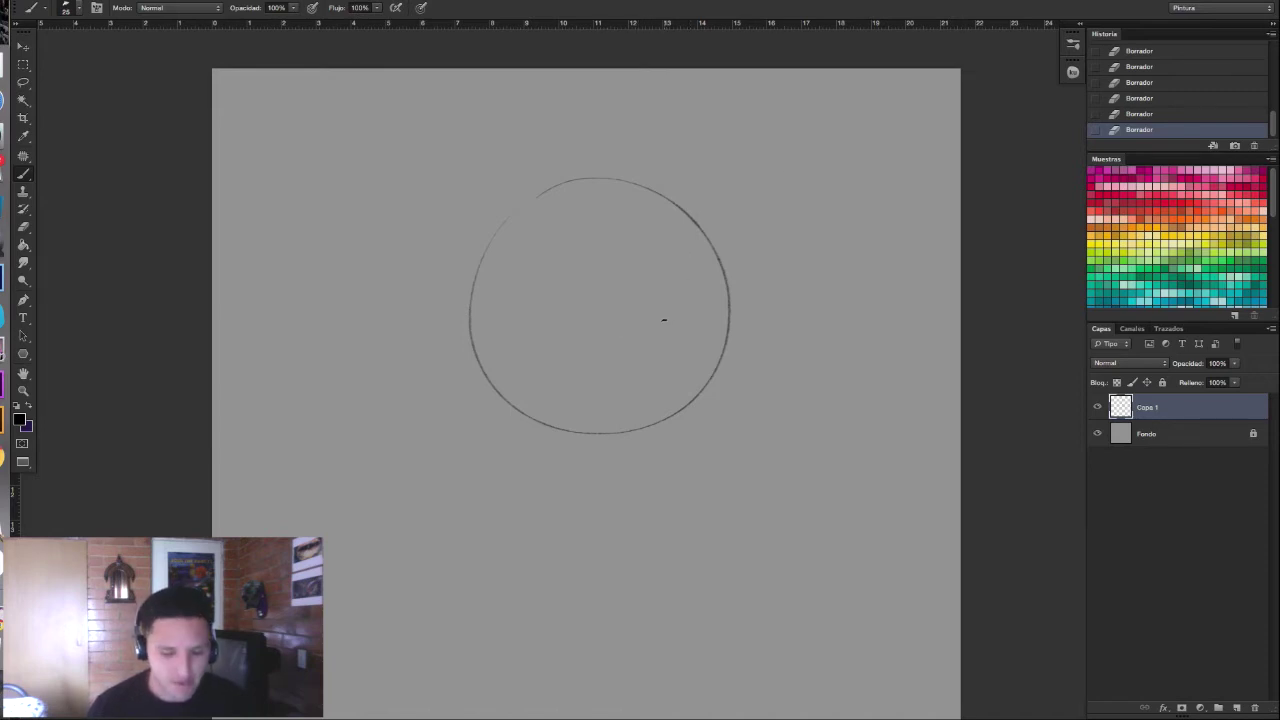
Step: Zoom into the head and draw a vertical centre guideline, two horizontal eye guidelines and a left tick
key(ctrl+minus)
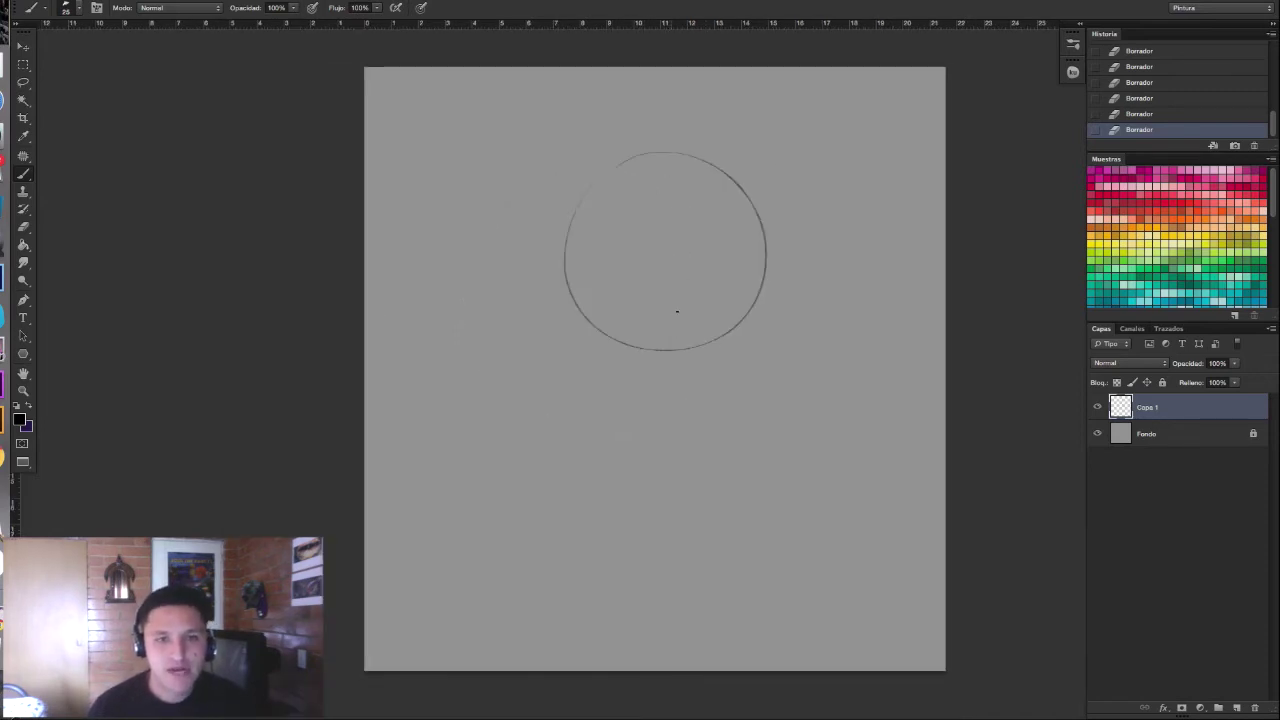
mouse_move(700, 423)
mouse_down()
mouse_move(708, 399)
mouse_move(663, 360)
mouse_move(474, 477)
mouse_move(777, 426)
mouse_move(565, 427)
mouse_move(746, 389)
mouse_move(609, 440)
mouse_move(720, 437)
mouse_move(587, 320)
mouse_move(680, 509)
mouse_move(634, 440)
mouse_up()
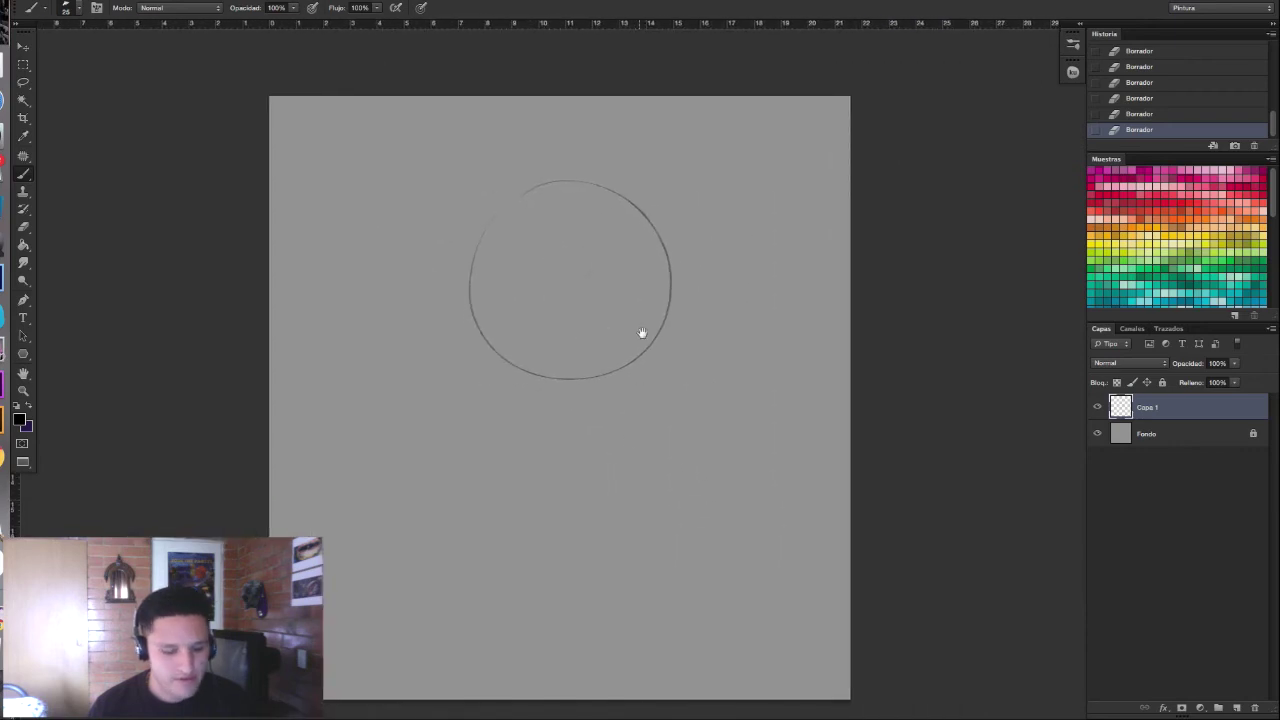
key(z)
drag(611, 374, 643, 377)
drag(654, 303, 677, 400)
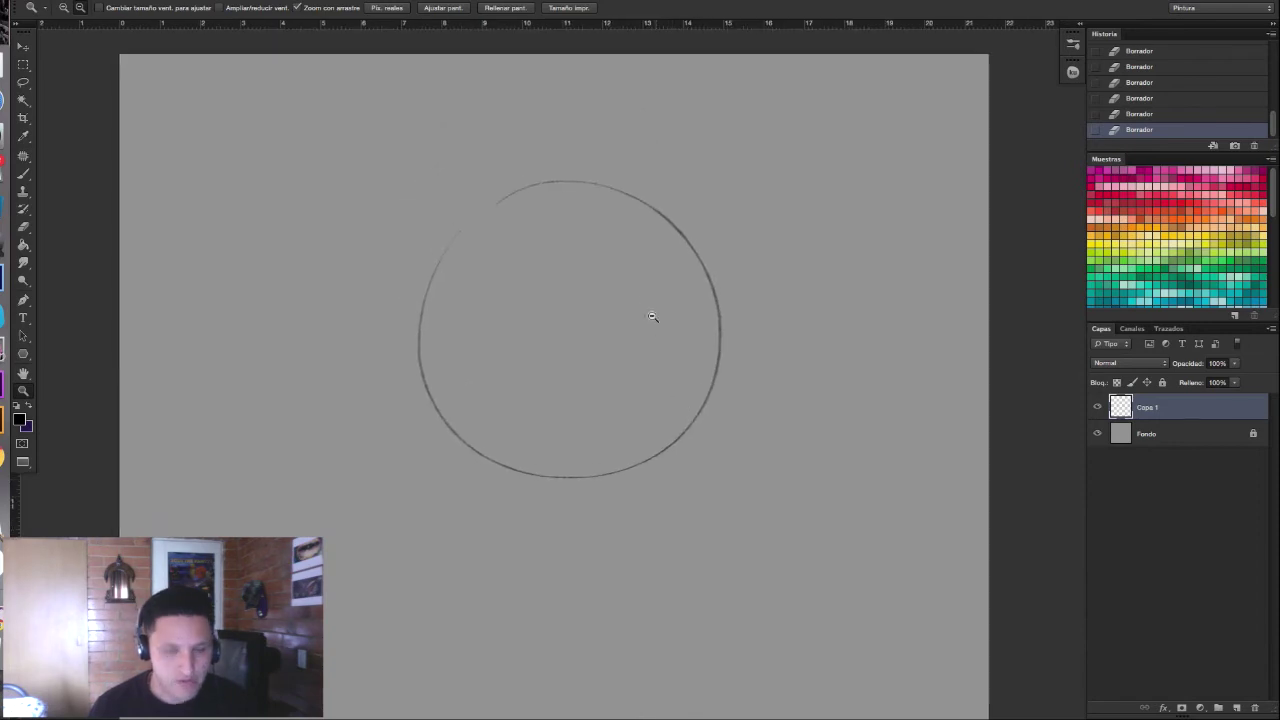
key(b)
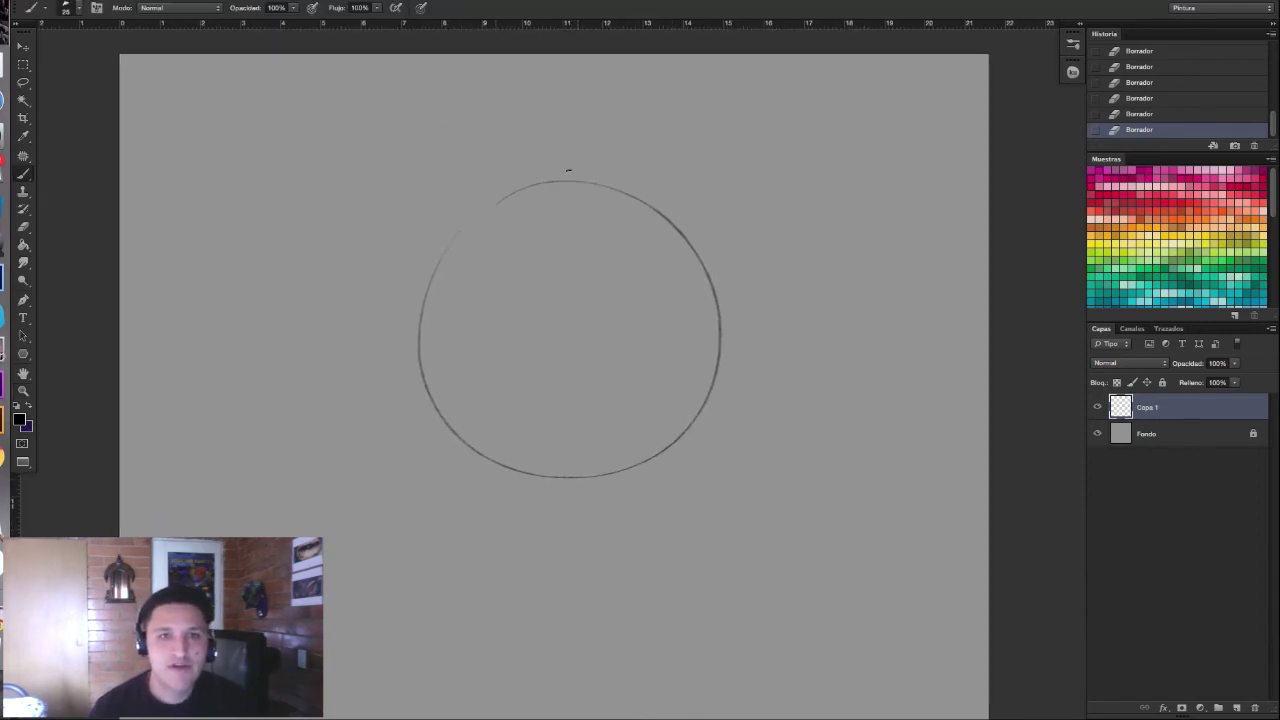
drag(536, 146, 530, 528)
drag(380, 330, 770, 303)
drag(513, 340, 770, 344)
mouse_move(421, 316)
mouse_down()
mouse_move(436, 348)
mouse_move(387, 378)
mouse_move(433, 386)
mouse_up()
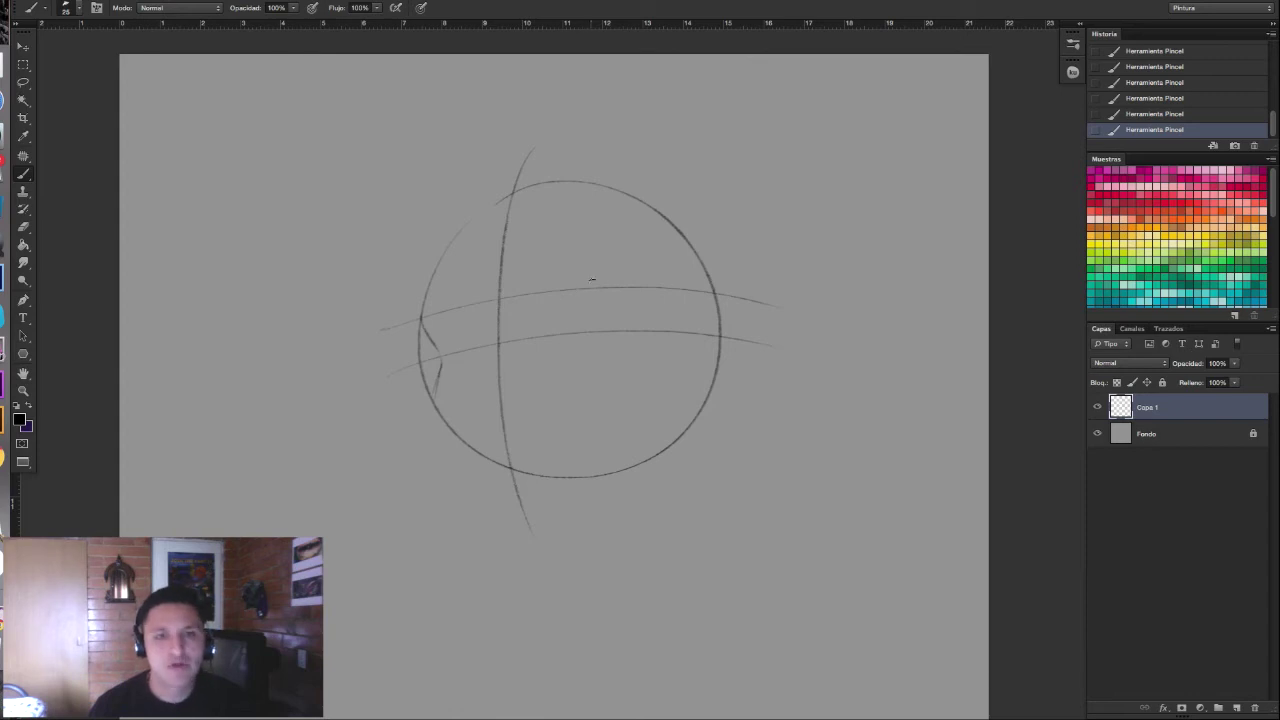
Step: Sketch the outlines of the right eye and the smaller left eye between the guidelines
drag(584, 292, 549, 342)
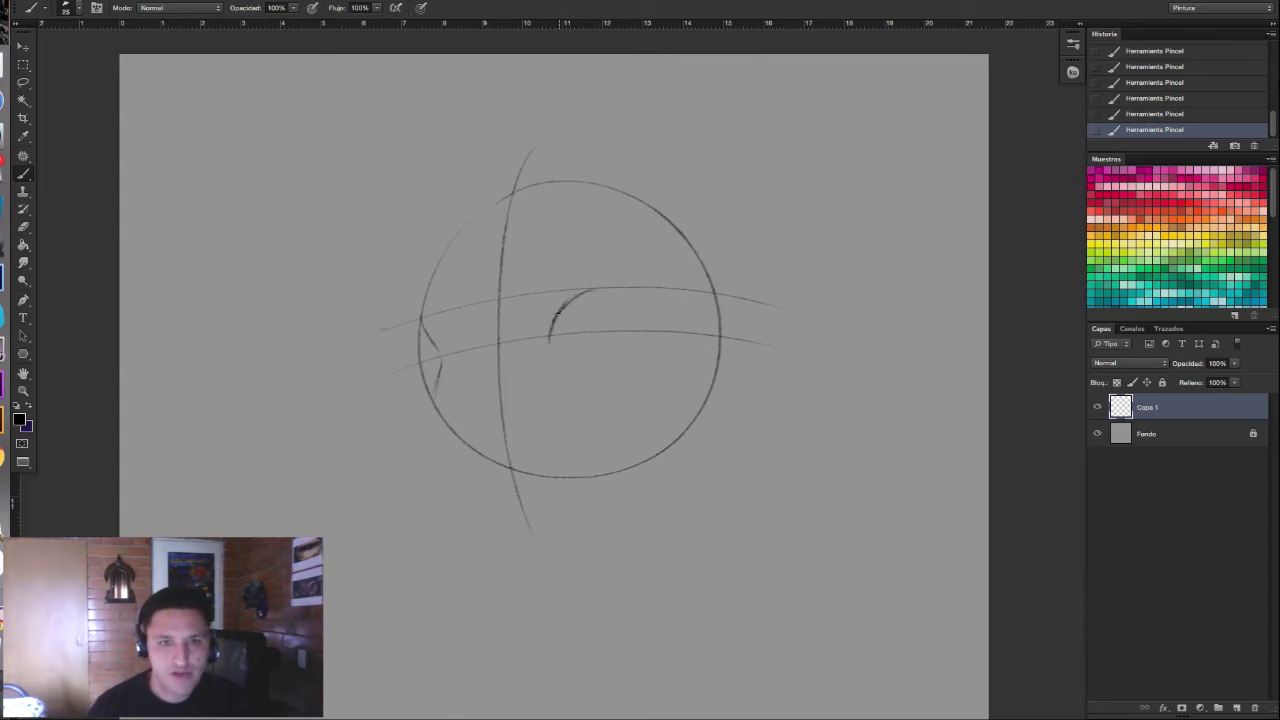
drag(624, 320, 585, 359)
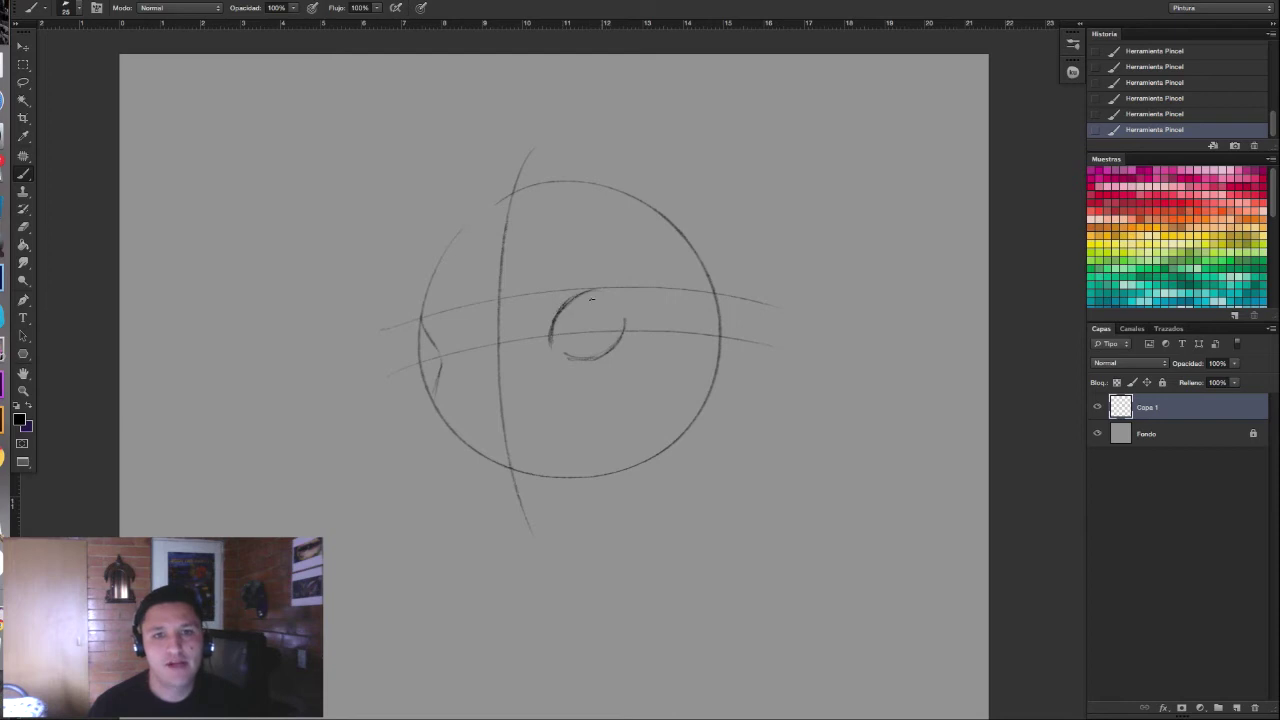
drag(600, 298, 577, 299)
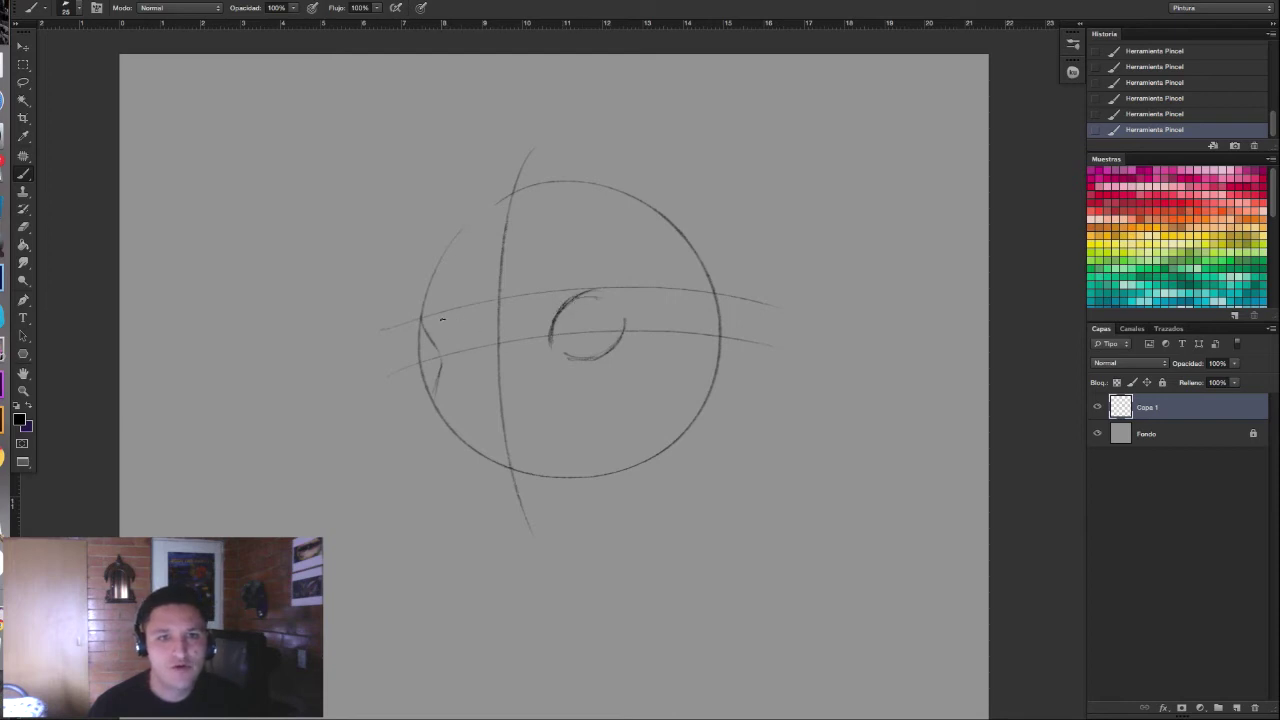
drag(441, 321, 488, 354)
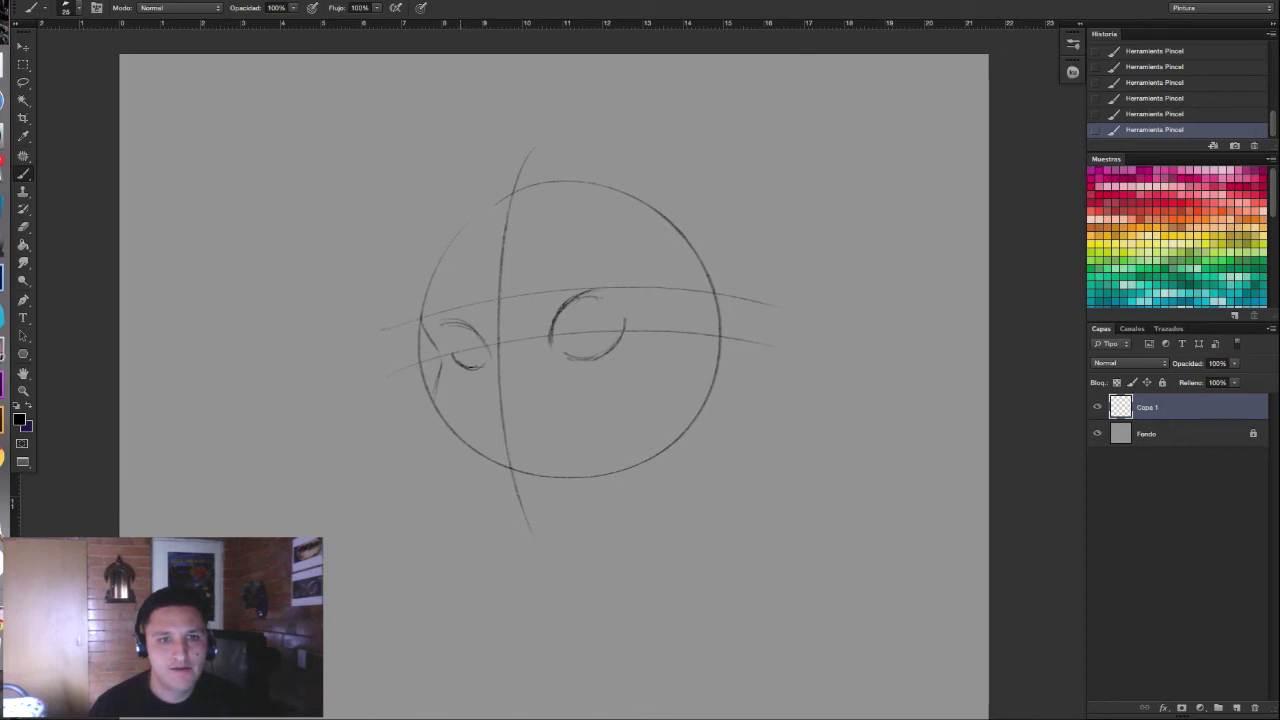
drag(423, 326, 439, 370)
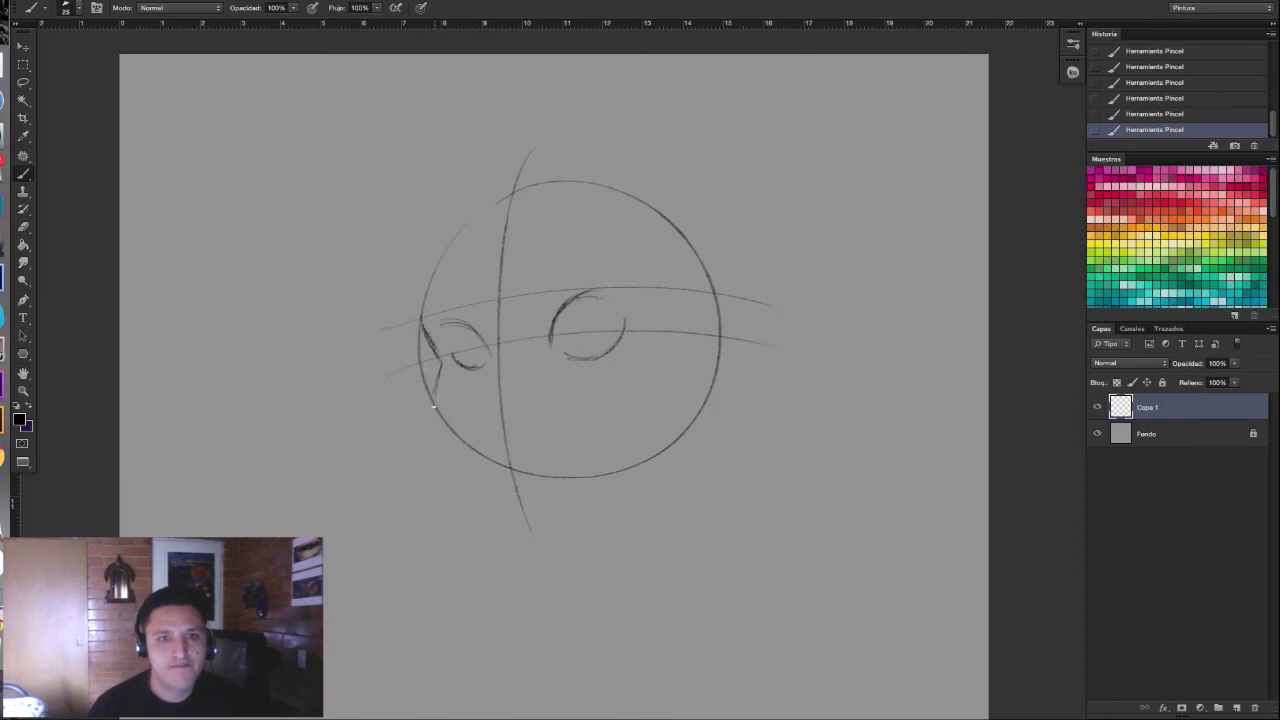
mouse_move(439, 325)
mouse_down()
mouse_move(487, 342)
mouse_move(484, 362)
mouse_up()
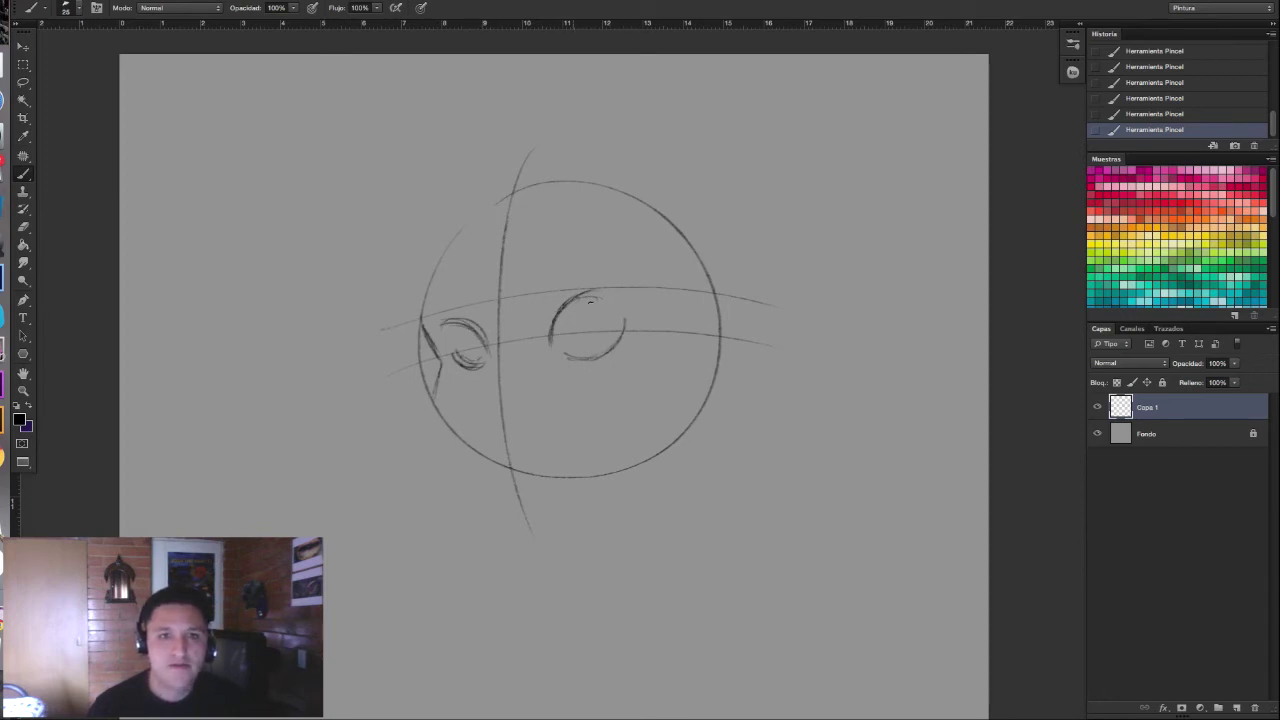
Step: Add irises, an upper lid and a highlight to the eyes, and hatch both irises
drag(584, 298, 588, 334)
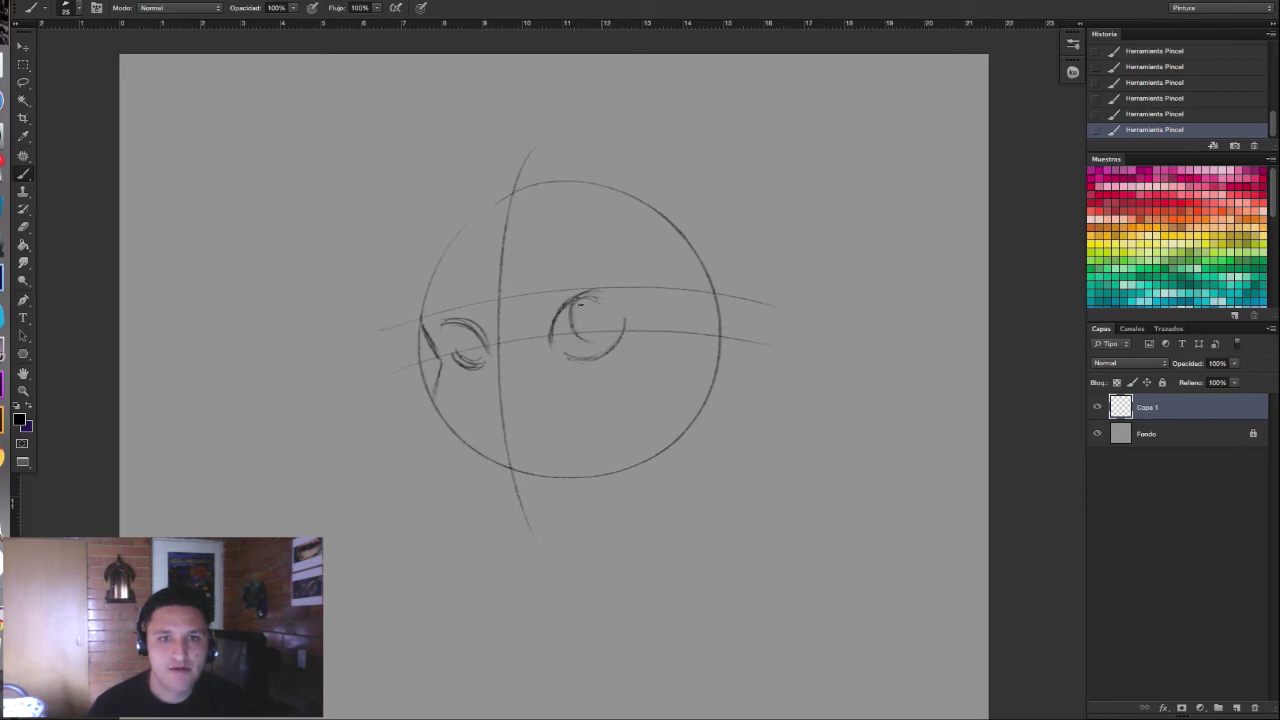
drag(585, 296, 606, 304)
drag(484, 338, 480, 362)
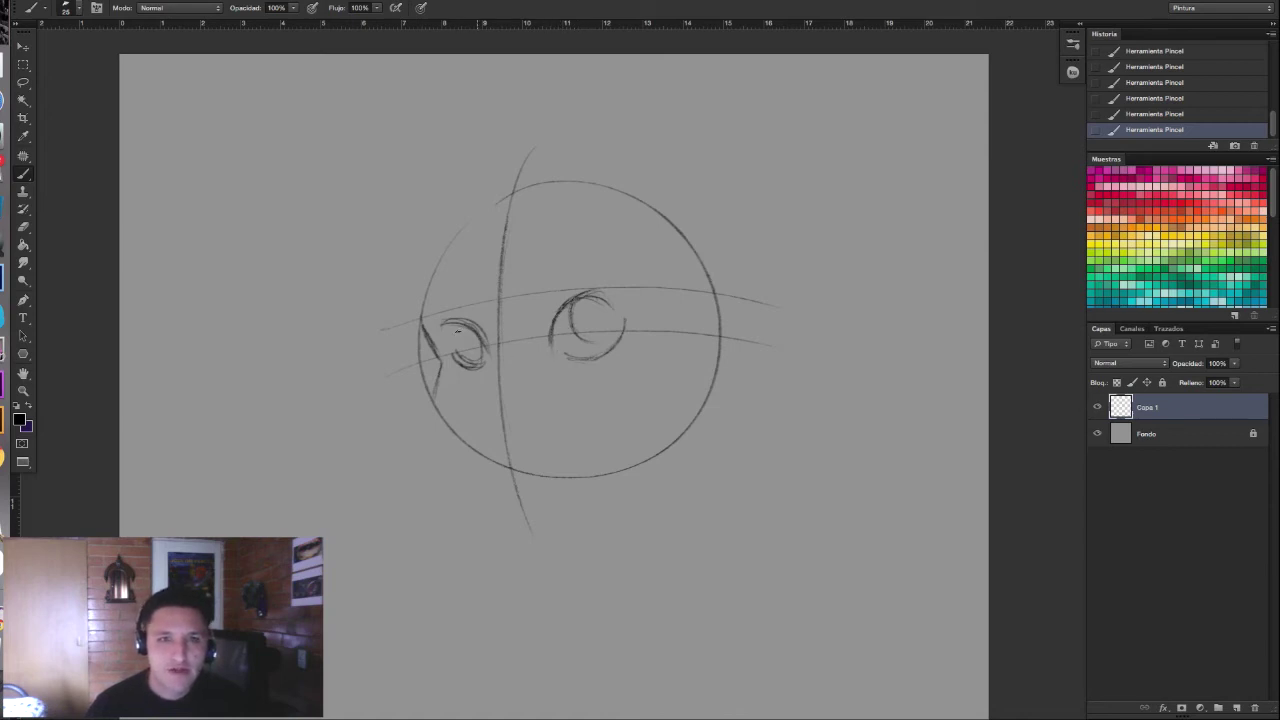
drag(470, 355, 478, 355)
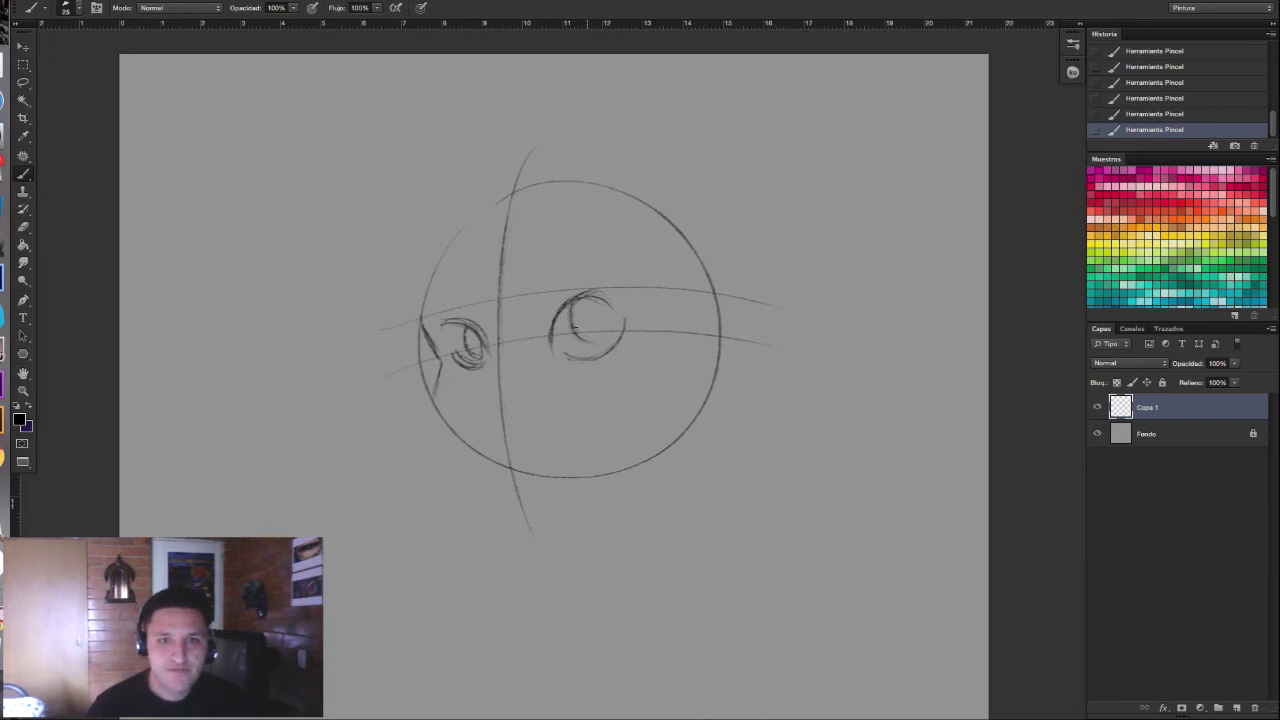
mouse_move(601, 313)
mouse_down()
mouse_move(613, 317)
mouse_move(590, 320)
mouse_move(604, 338)
mouse_up()
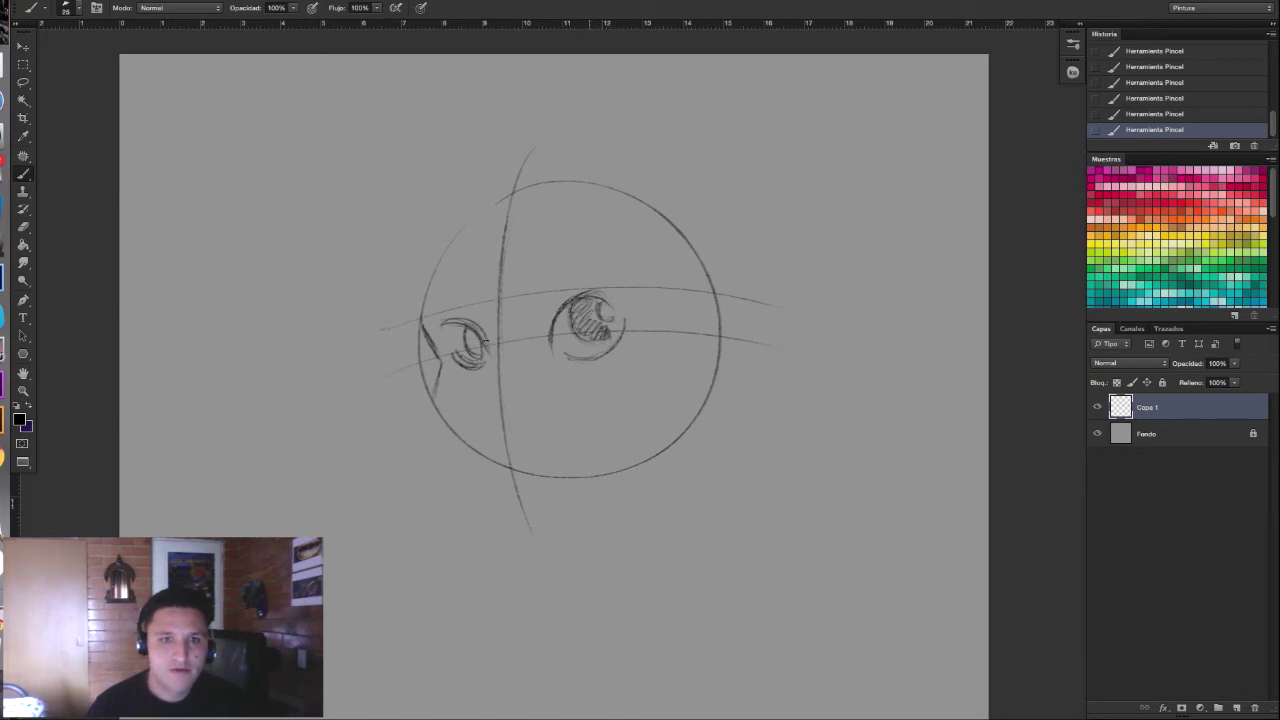
drag(474, 333, 472, 358)
drag(574, 298, 590, 334)
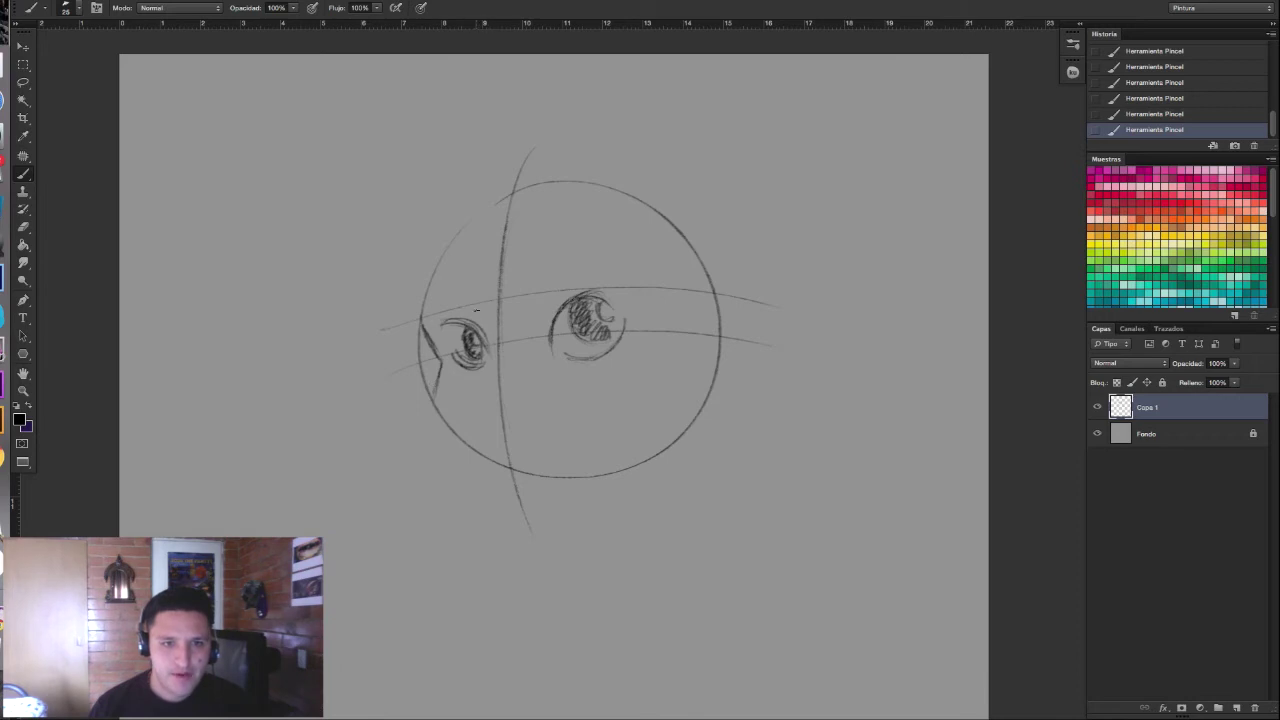
Step: Sketch the left cheek line, plus a nose and its underside below the left eye
mouse_move(493, 363)
mouse_down()
mouse_move(497, 339)
mouse_move(490, 410)
mouse_up()
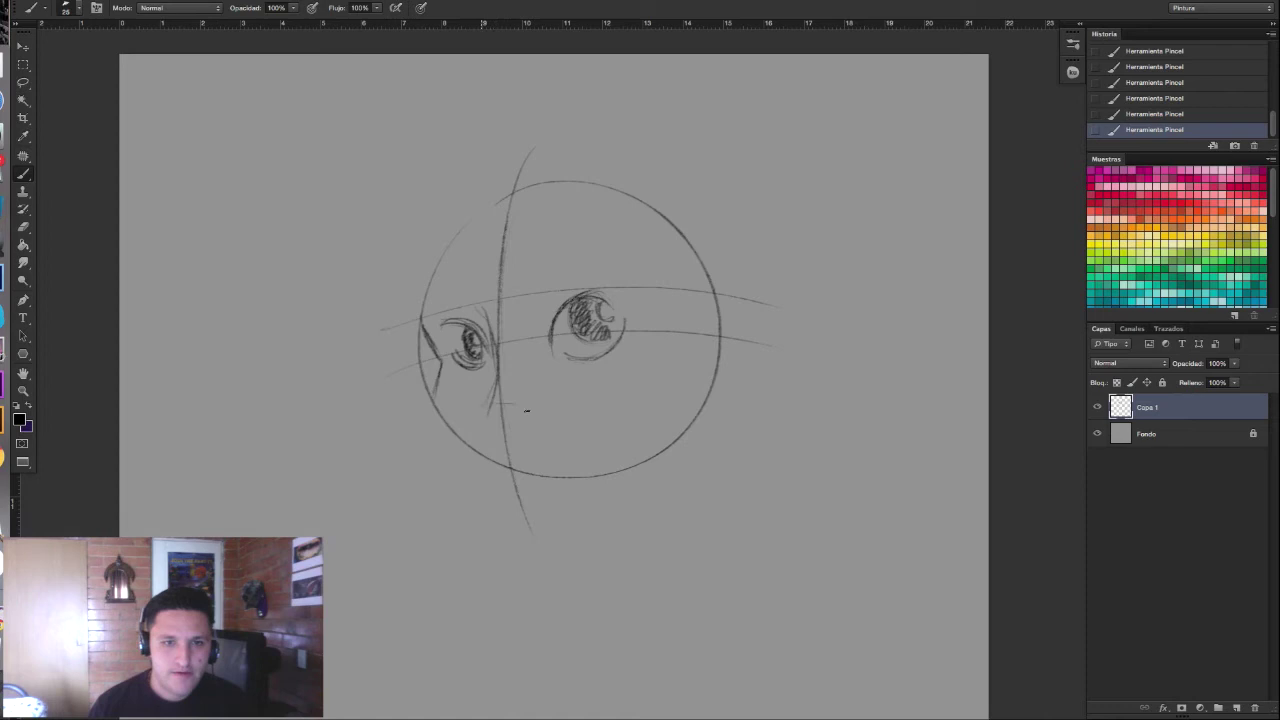
drag(491, 396, 492, 426)
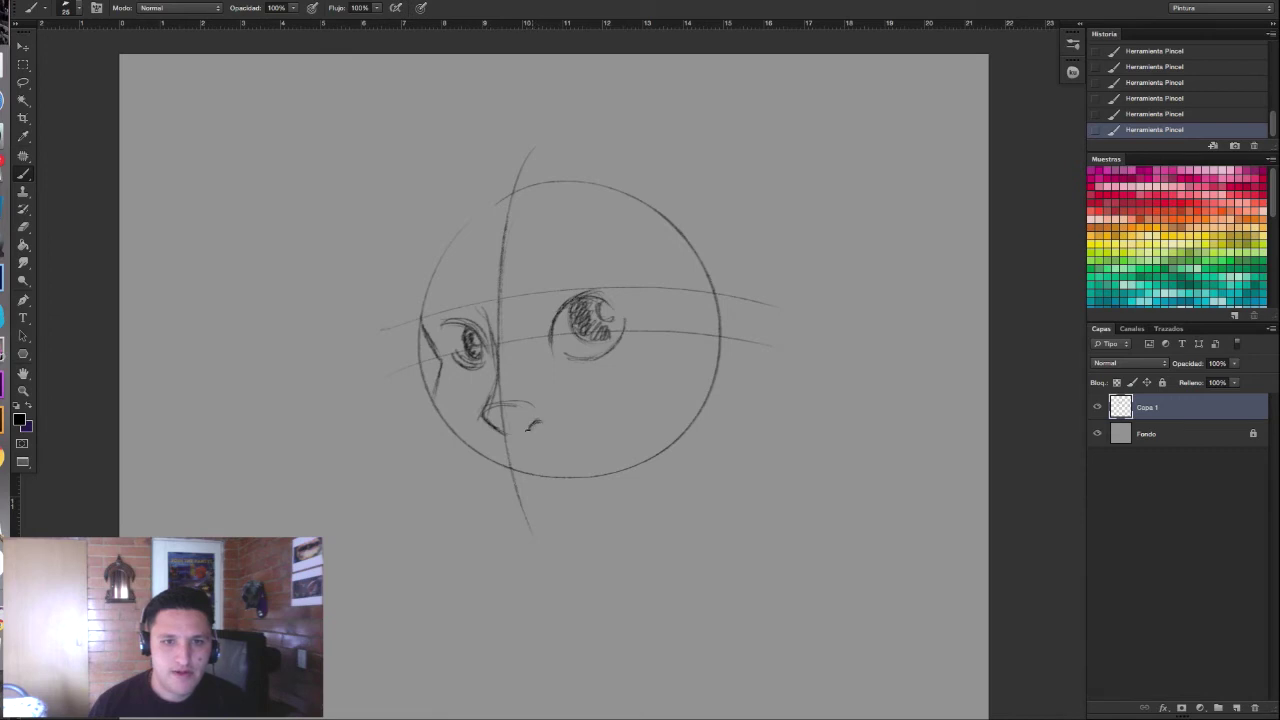
mouse_move(498, 409)
mouse_down()
mouse_move(536, 424)
mouse_move(548, 414)
mouse_up()
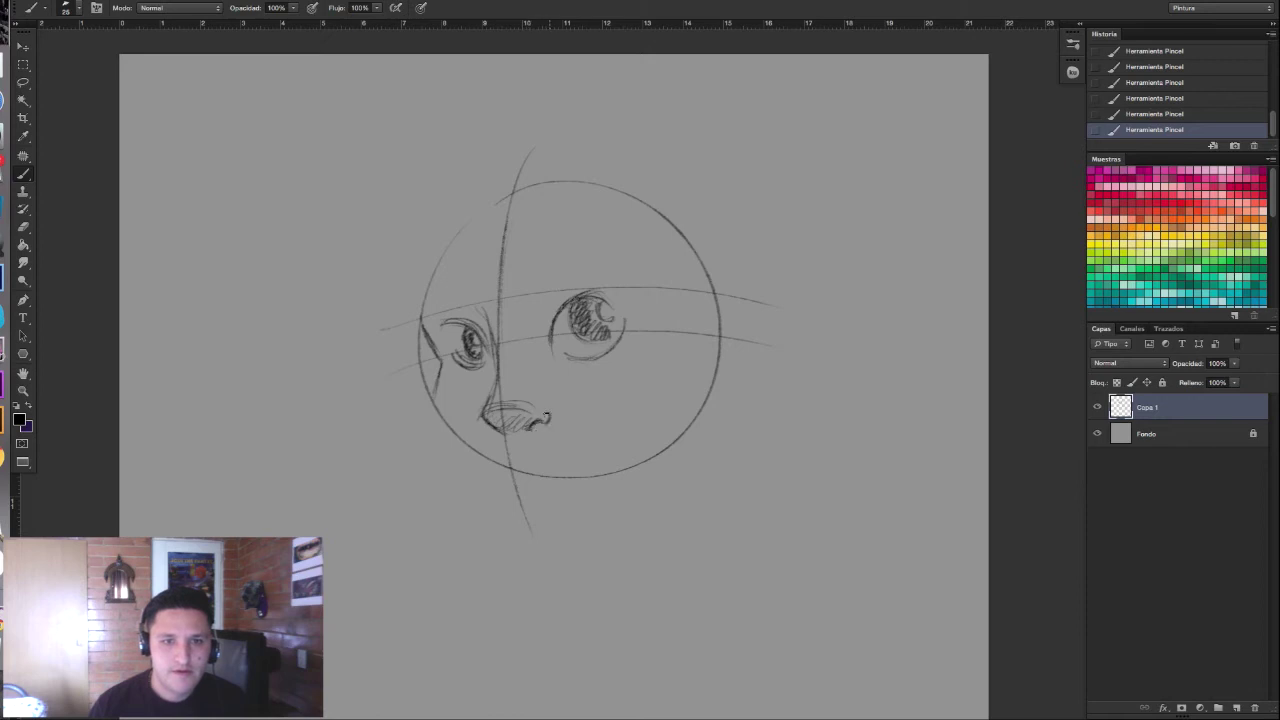
Step: Draw a thick eyebrow over the right eye and darken the left upper eyelid
scroll(580, 338, up, 2)
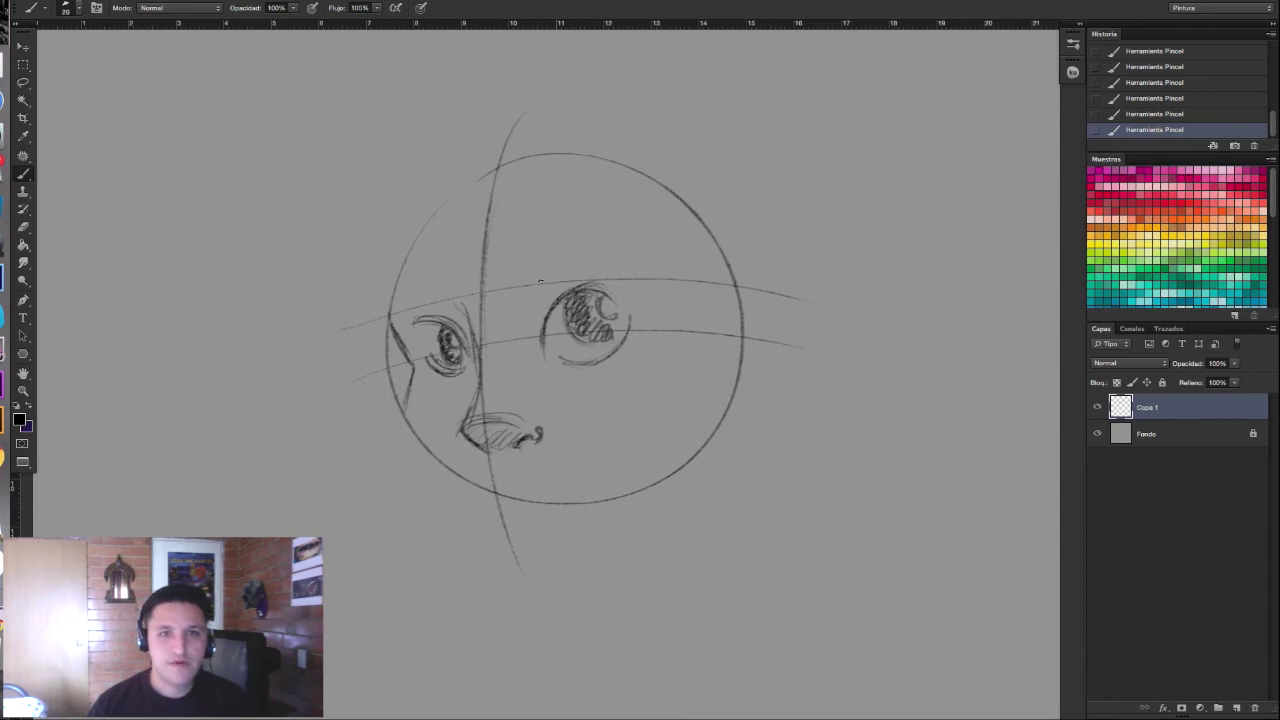
mouse_move(542, 274)
mouse_down()
mouse_move(598, 247)
mouse_move(554, 274)
mouse_move(650, 262)
mouse_up()
mouse_move(564, 264)
mouse_down()
mouse_move(533, 283)
mouse_move(598, 260)
mouse_move(652, 260)
mouse_up()
drag(553, 270, 581, 258)
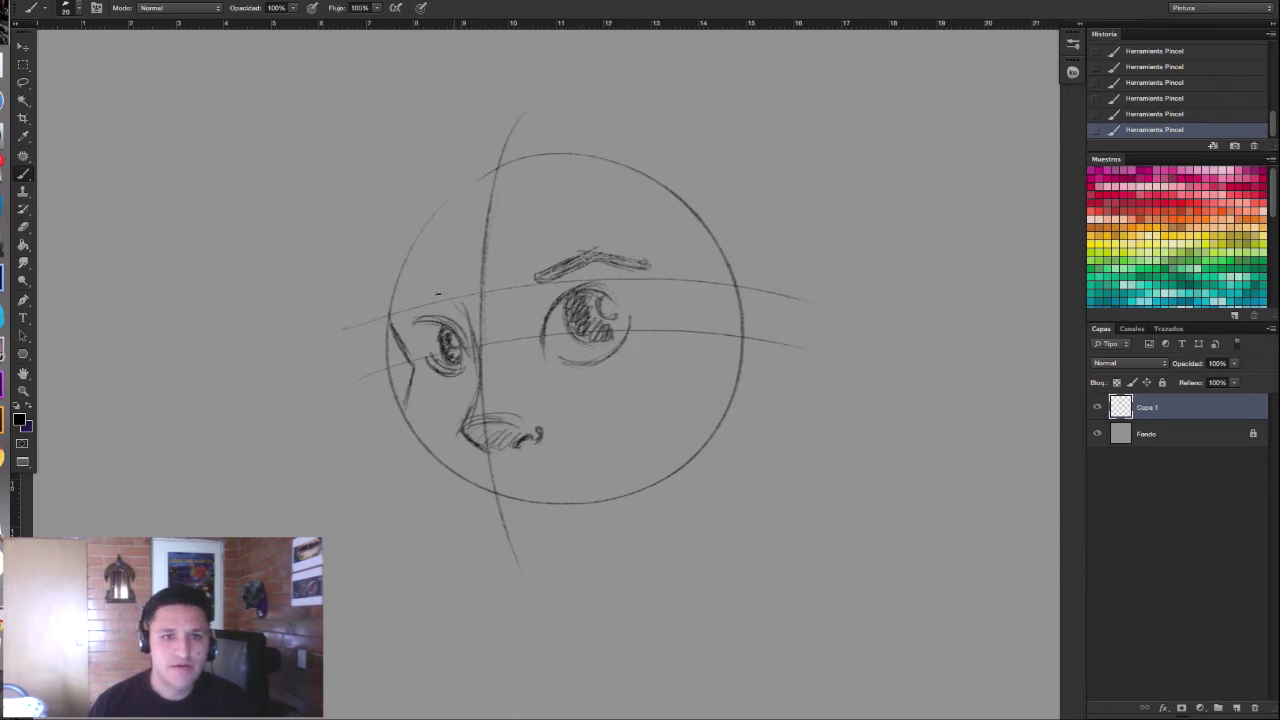
mouse_move(456, 302)
mouse_down()
mouse_move(420, 295)
mouse_move(466, 302)
mouse_up()
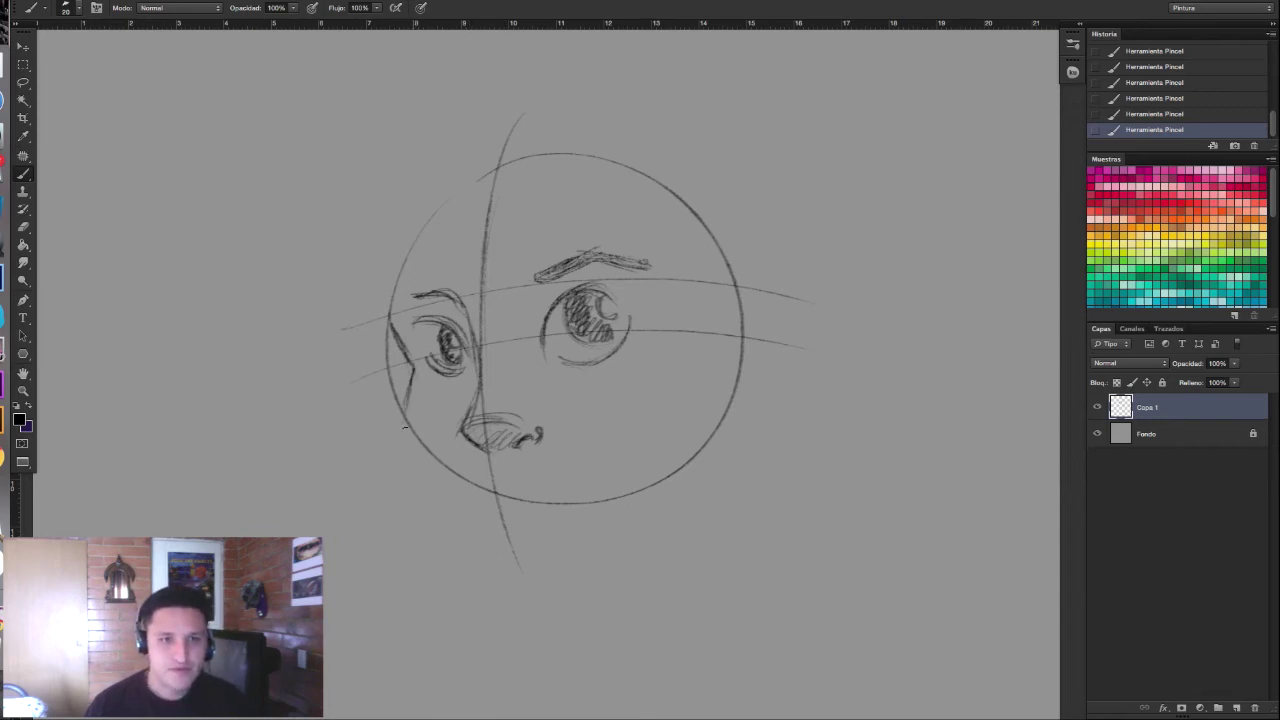
Step: Recentre the view and brush the ear's outer and inner curves on the head's right side
scroll(405, 426, down, 1)
scroll(410, 420, down, 1)
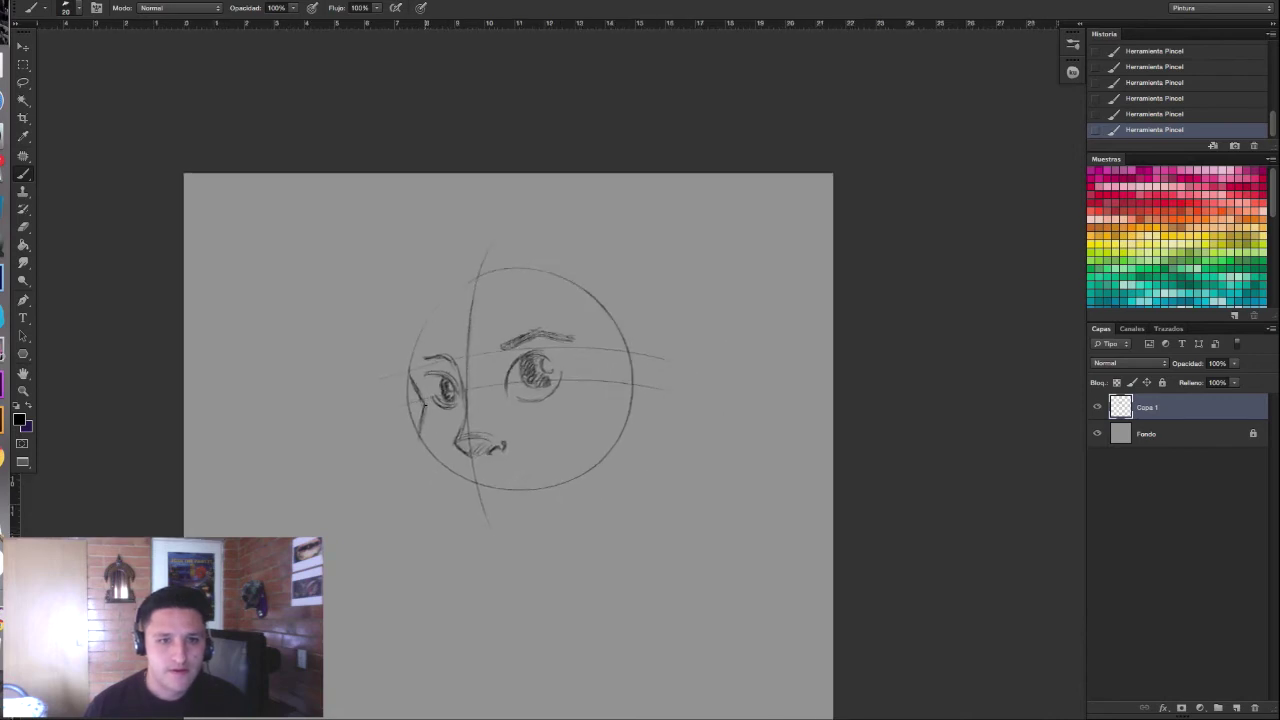
scroll(422, 447, up, 2)
scroll(440, 440, down, 1)
scroll(464, 436, up, 1)
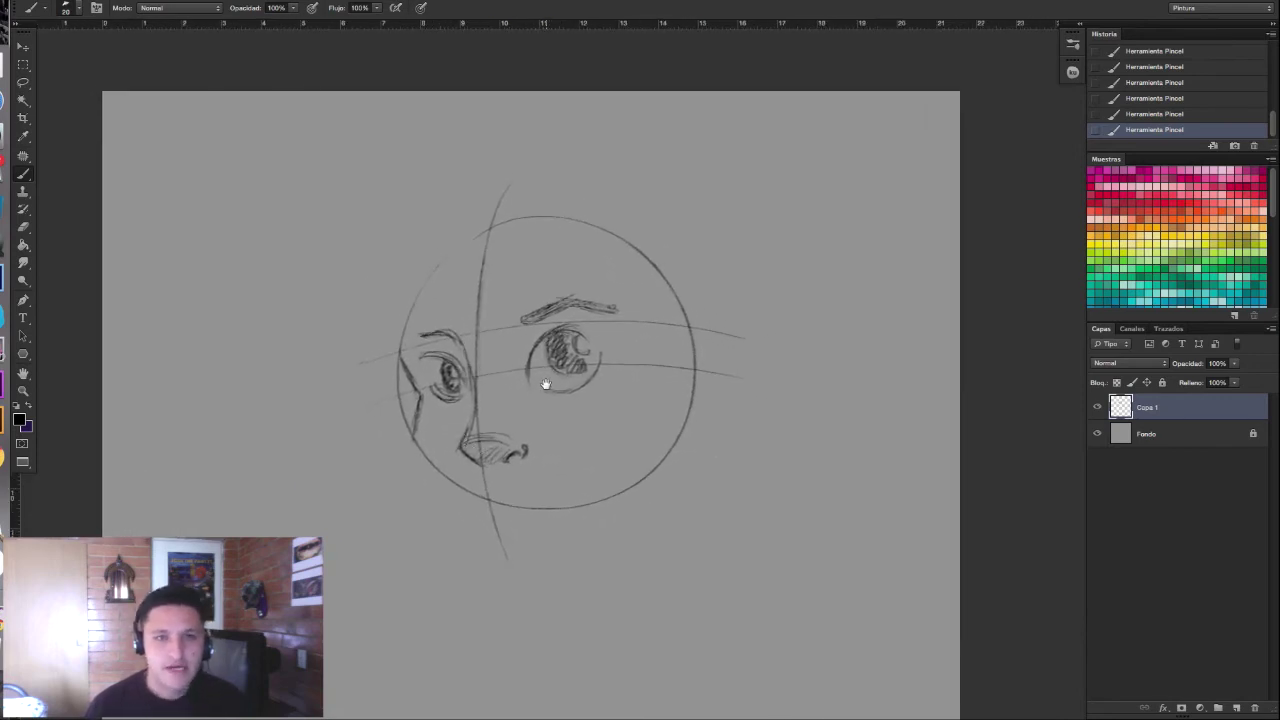
drag(546, 384, 541, 353)
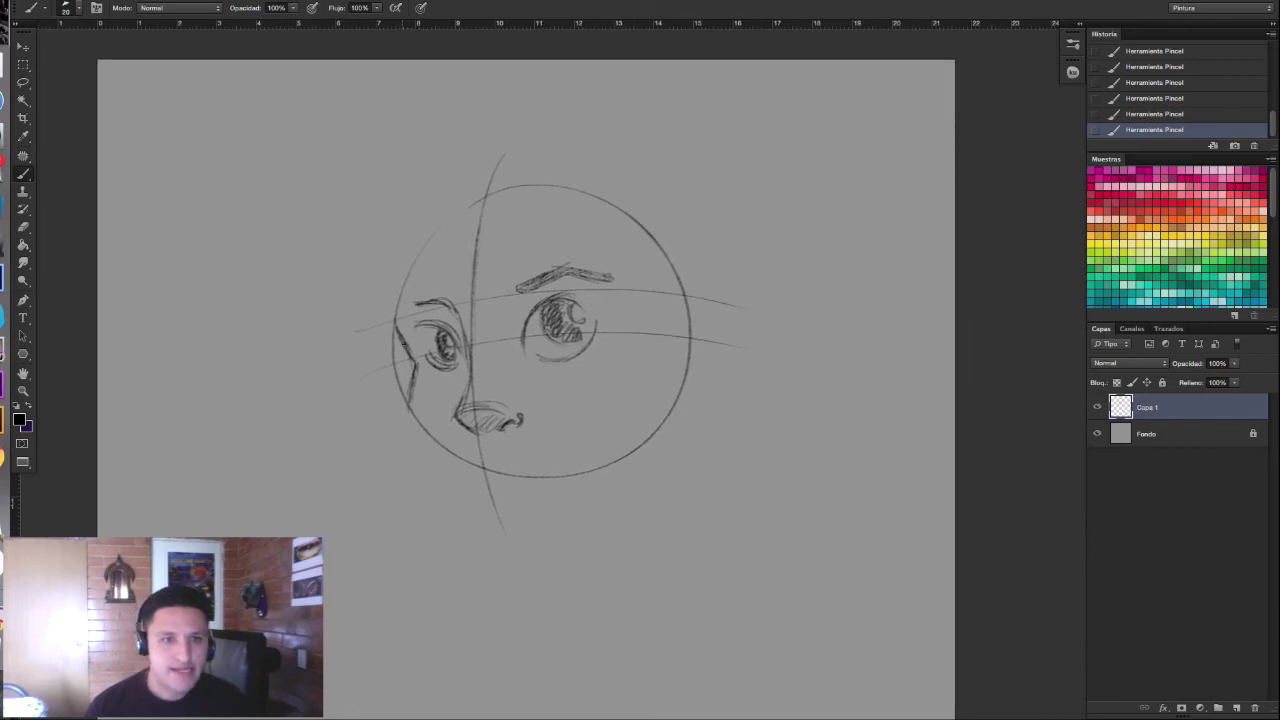
drag(644, 268, 667, 375)
drag(648, 294, 664, 378)
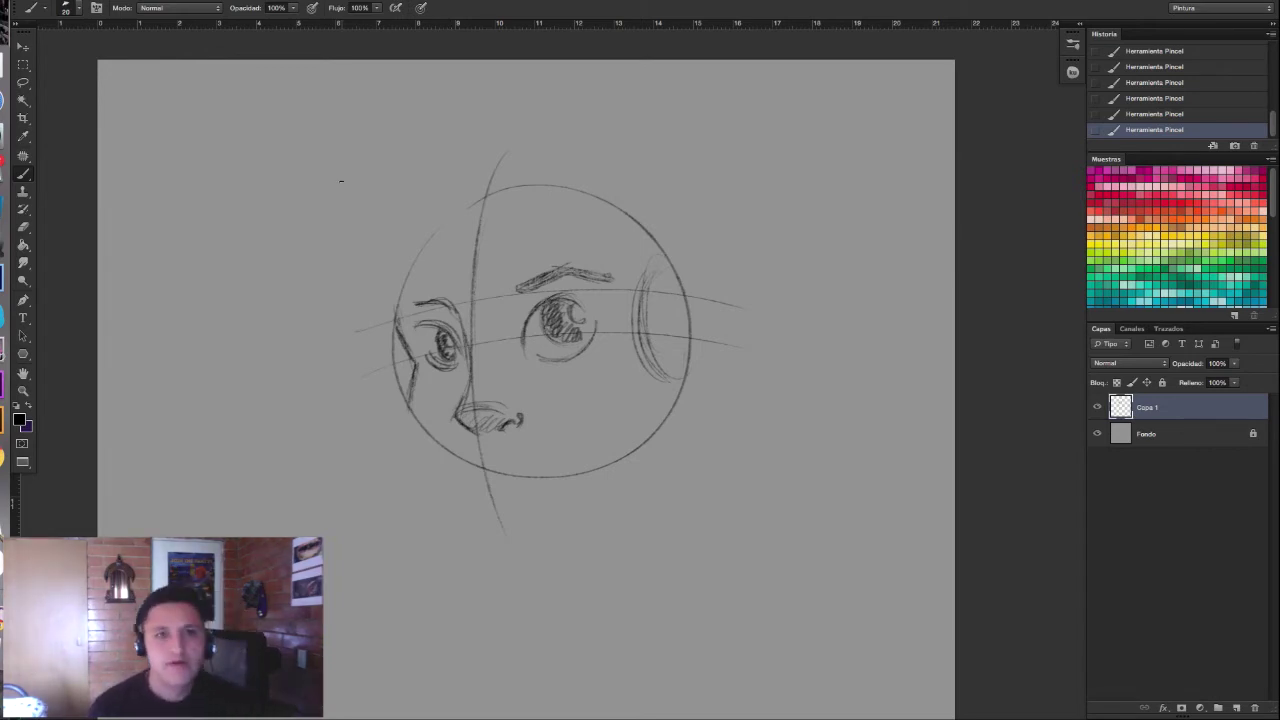
Step: Sketch loose strokes along the head's left side and the lower-left jaw line
scroll(473, 286, down, 2)
scroll(473, 286, up, 1)
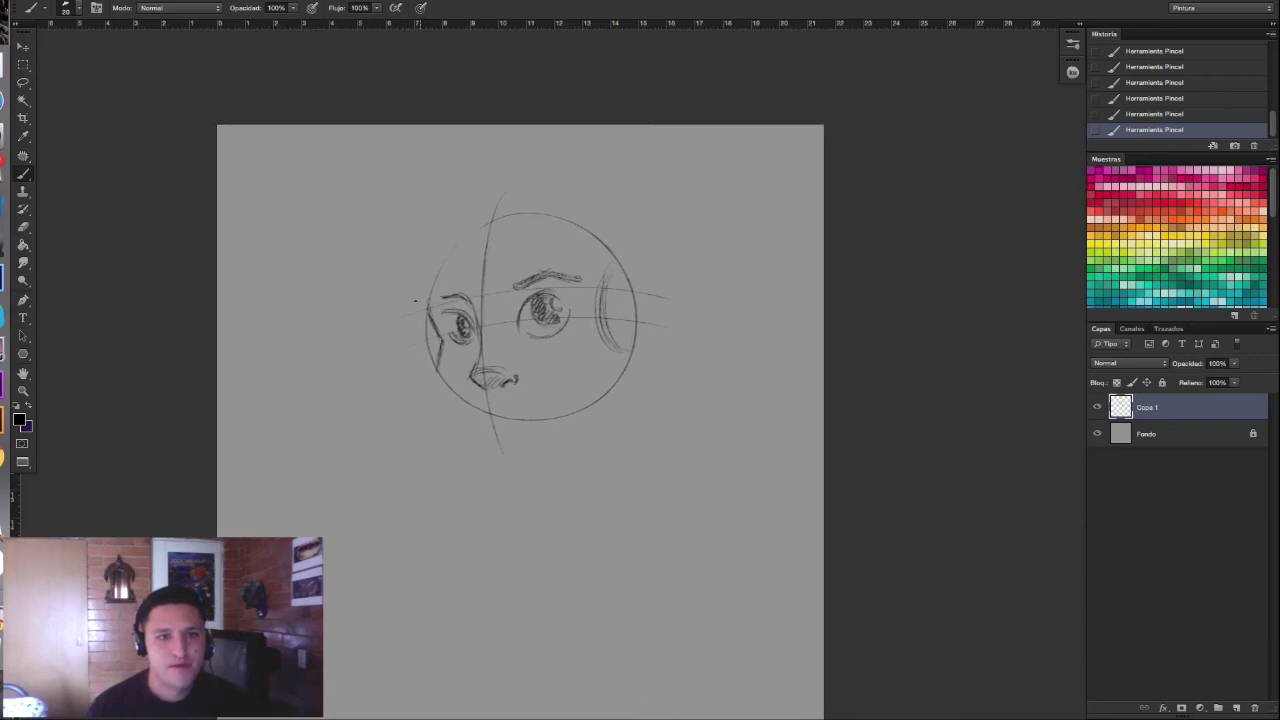
drag(414, 284, 390, 347)
mouse_move(438, 272)
mouse_down()
mouse_move(394, 352)
mouse_move(406, 332)
mouse_up()
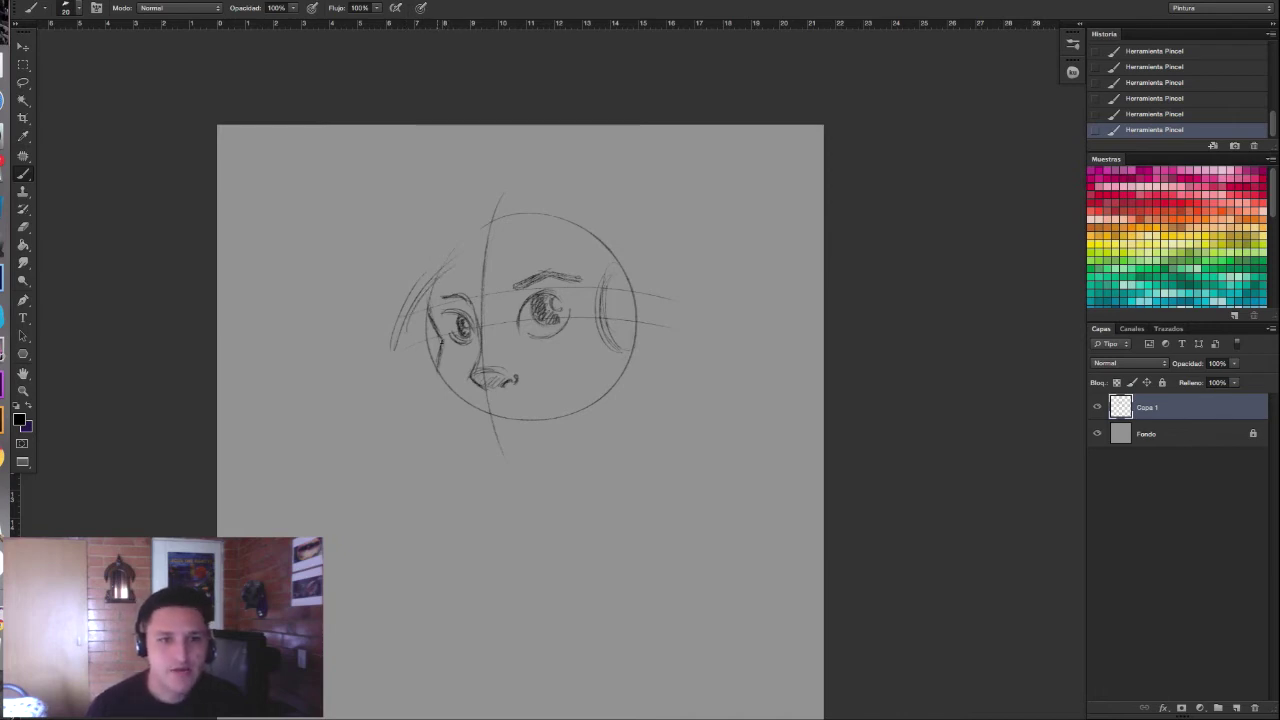
drag(440, 372, 468, 416)
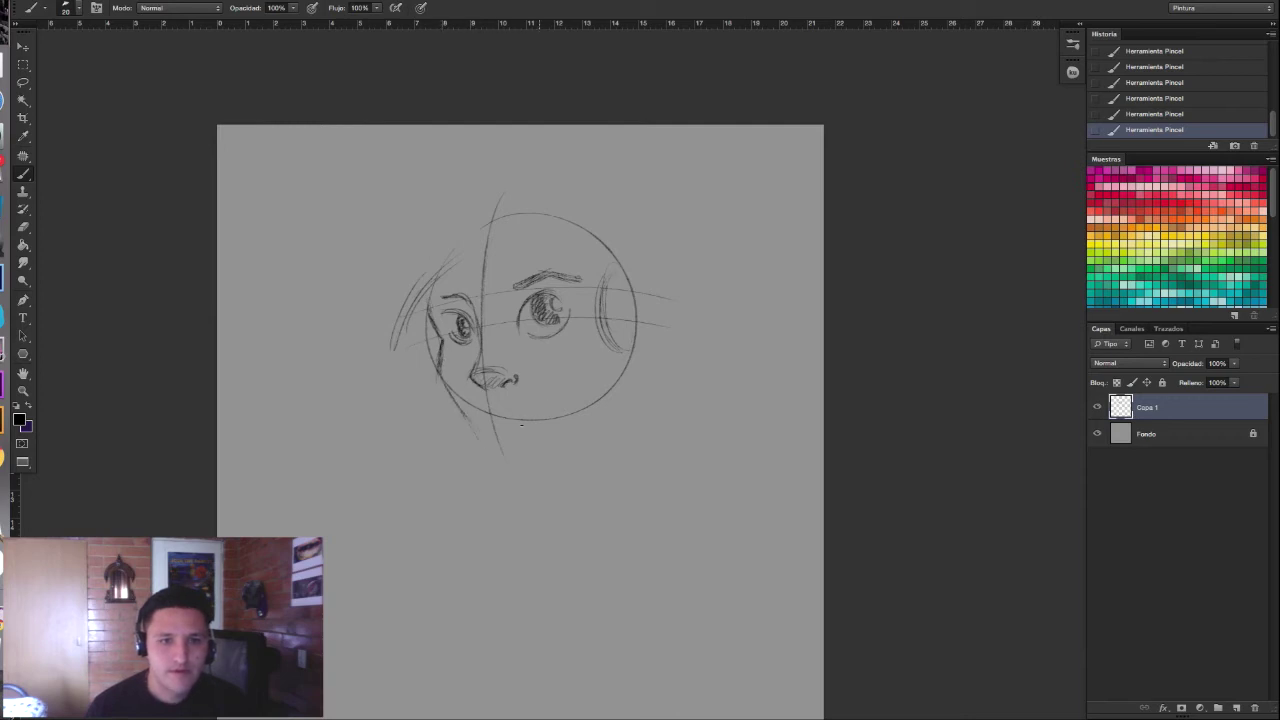
Step: With a size 30 brush, draw the smile below the nose and chin strokes
key(bracketright)
key(bracketright)
drag(494, 410, 554, 373)
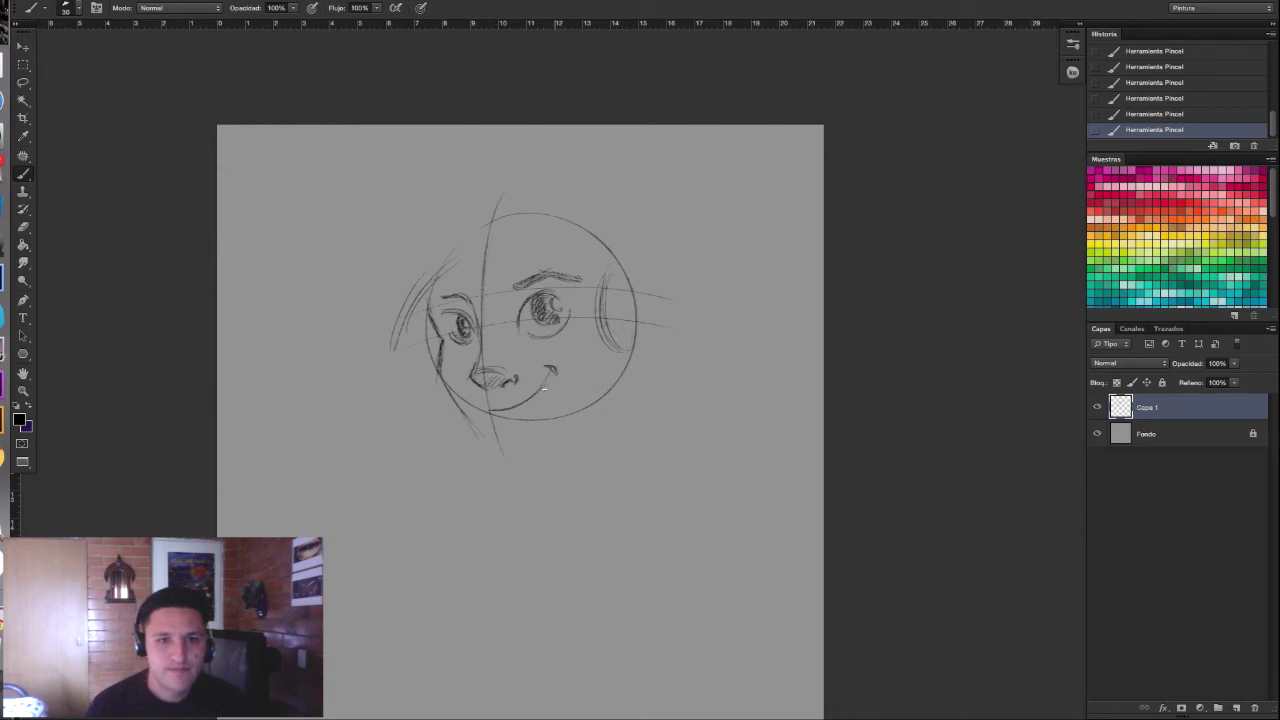
mouse_move(496, 411)
mouse_down()
mouse_move(481, 416)
mouse_move(532, 417)
mouse_move(512, 414)
mouse_up()
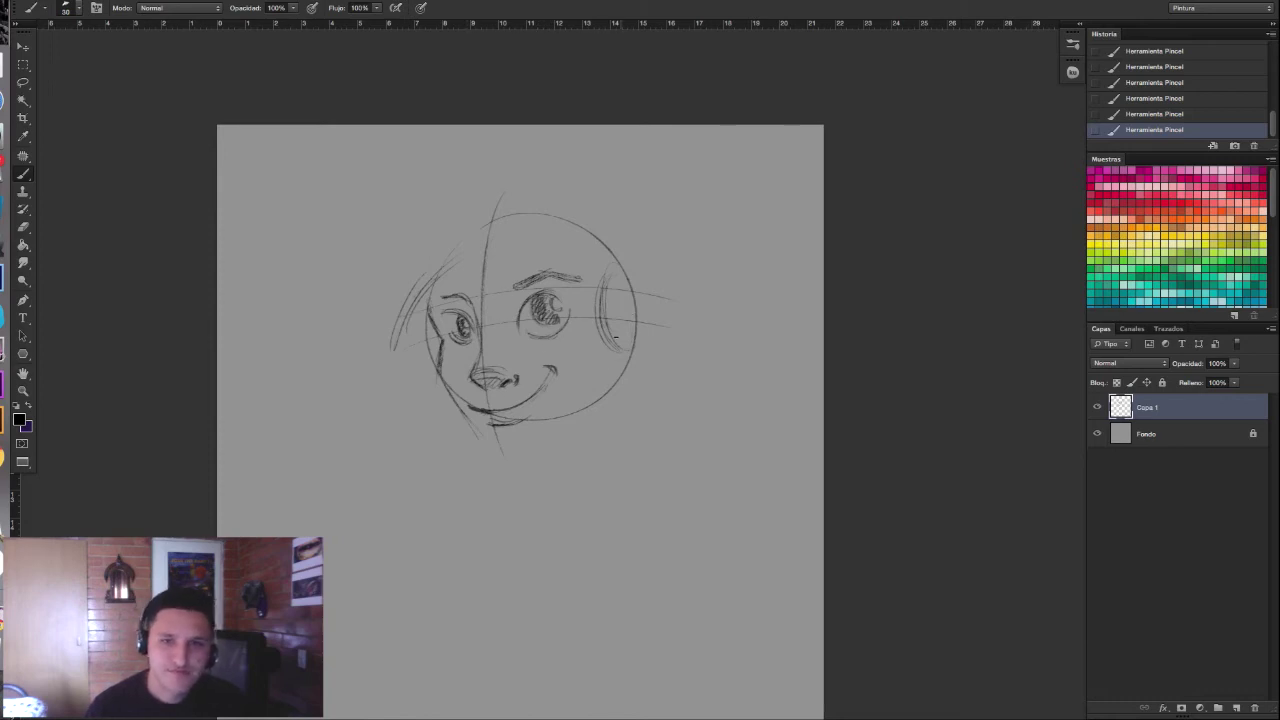
Step: Outline and shade the right ear and darken the right eye's iris
mouse_move(630, 292)
mouse_down()
mouse_move(632, 340)
mouse_move(614, 306)
mouse_up()
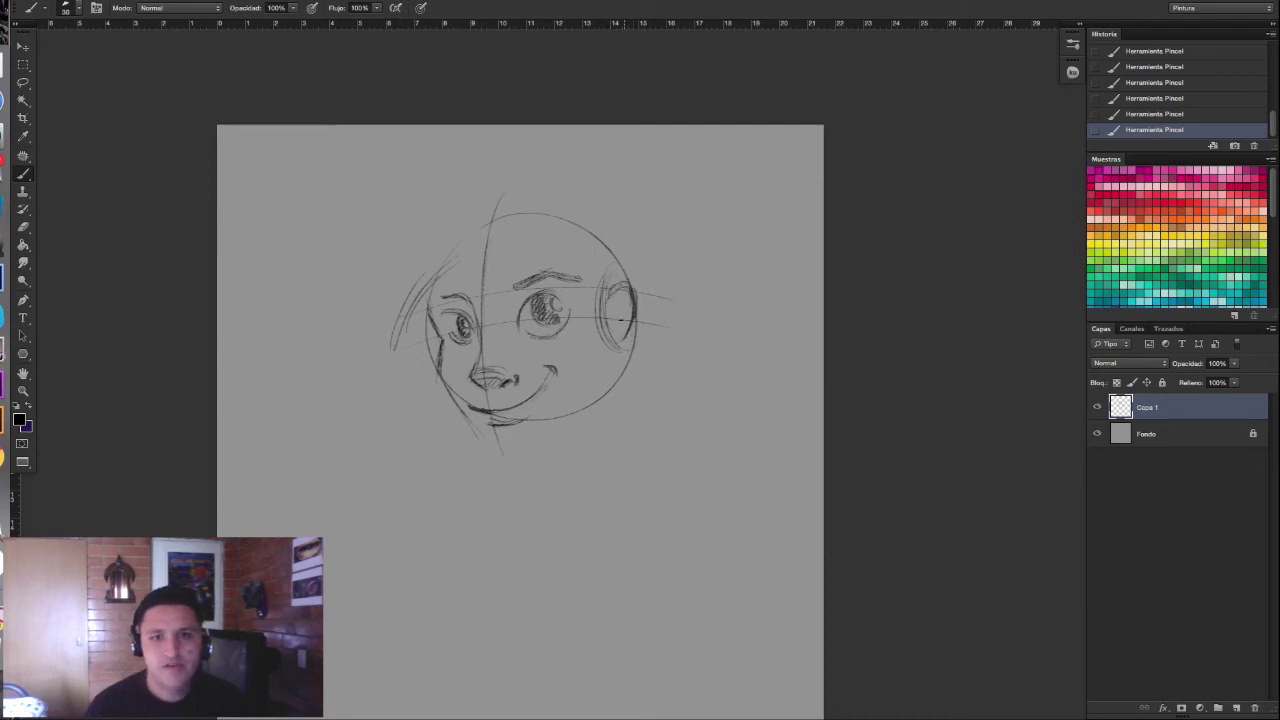
mouse_move(630, 280)
mouse_down()
mouse_move(610, 292)
mouse_move(634, 312)
mouse_move(612, 326)
mouse_move(614, 312)
mouse_up()
drag(618, 304, 608, 334)
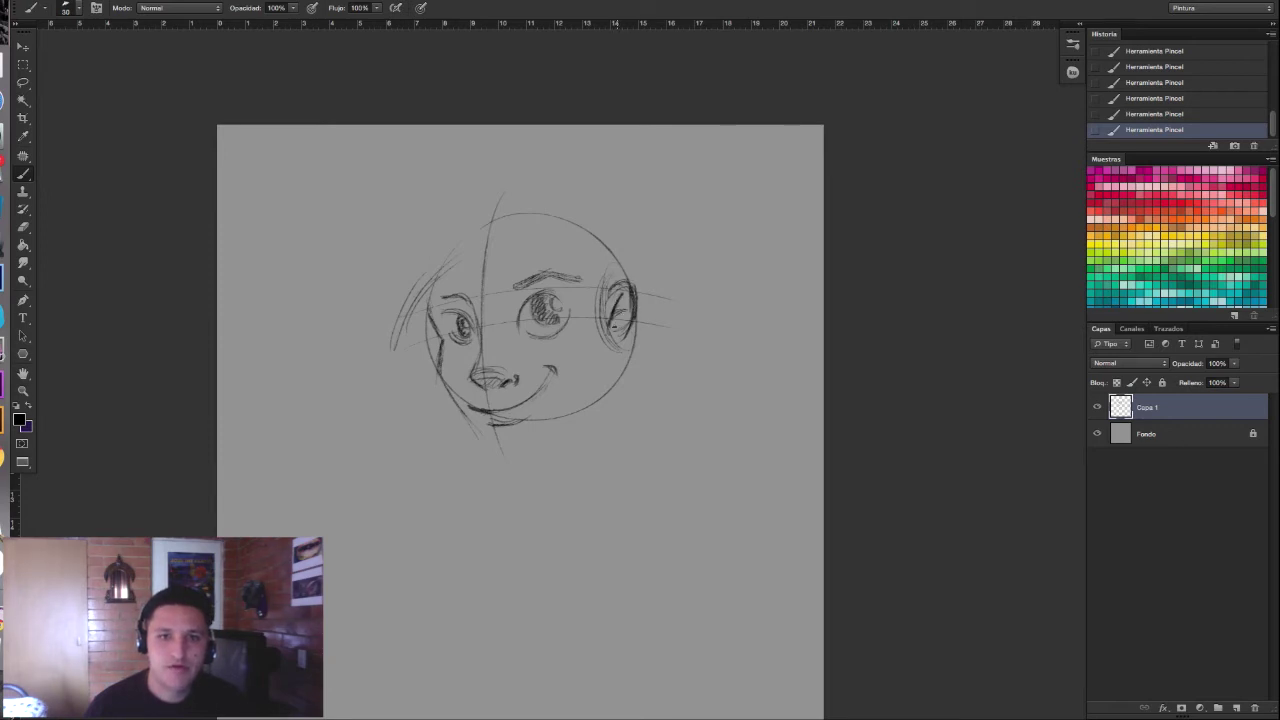
mouse_move(552, 292)
mouse_down()
mouse_move(530, 324)
mouse_move(550, 318)
mouse_up()
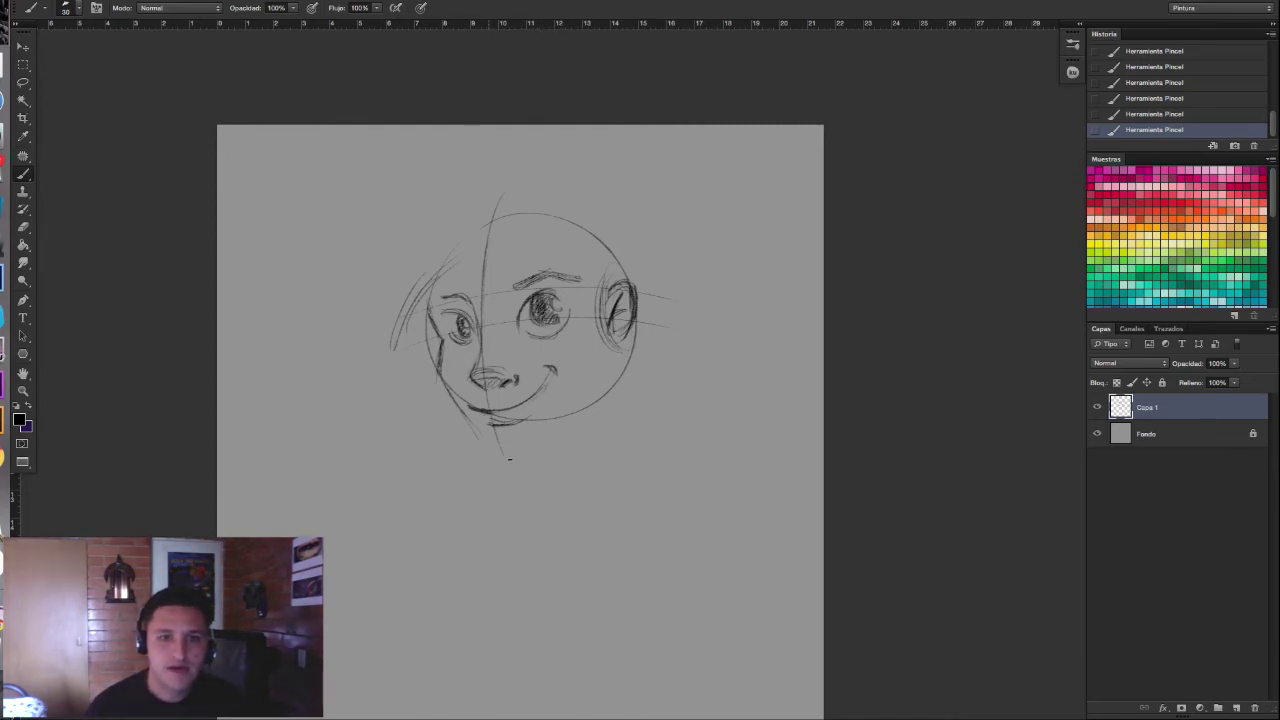
Step: Sketch the neck contour and collar lines below the chin
mouse_move(489, 447)
mouse_down()
mouse_move(520, 452)
mouse_move(576, 427)
mouse_move(605, 371)
mouse_move(627, 376)
mouse_move(629, 412)
mouse_up()
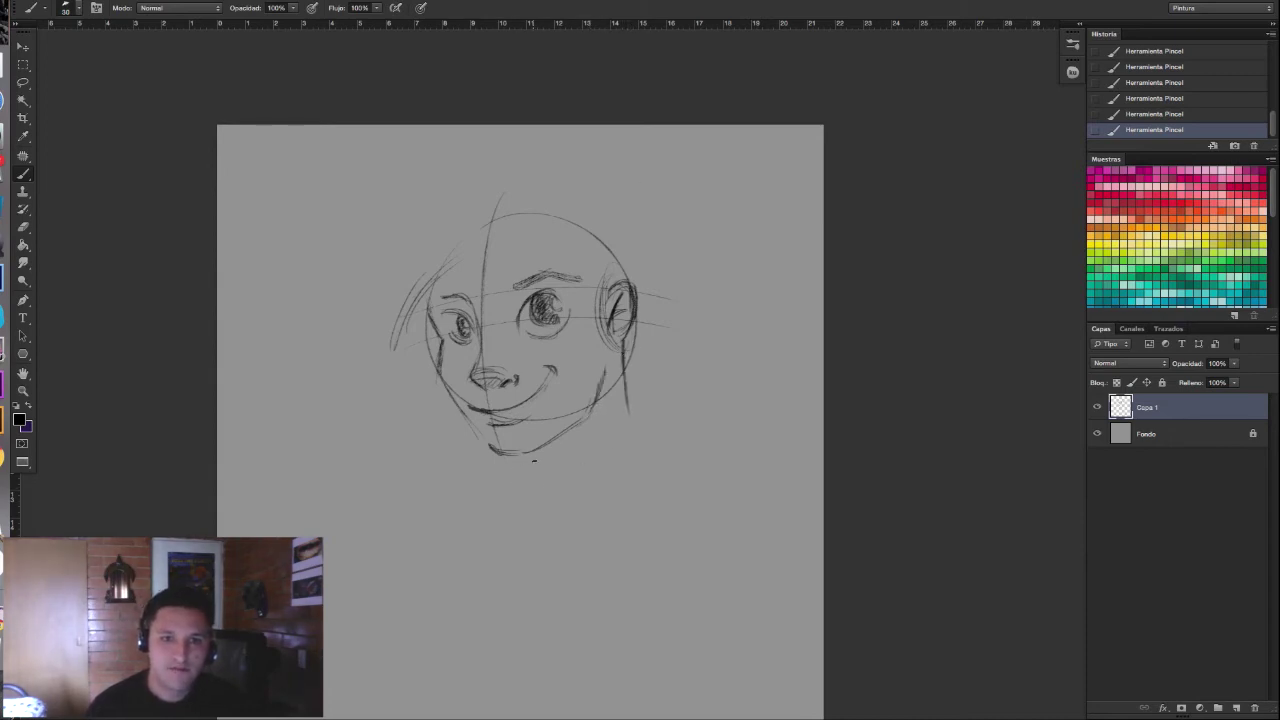
mouse_move(542, 448)
mouse_down()
mouse_move(562, 493)
mouse_move(606, 474)
mouse_move(632, 440)
mouse_up()
mouse_move(592, 482)
mouse_down()
mouse_move(630, 424)
mouse_move(643, 442)
mouse_up()
mouse_move(546, 477)
mouse_down()
mouse_move(546, 498)
mouse_move(642, 440)
mouse_move(590, 488)
mouse_up()
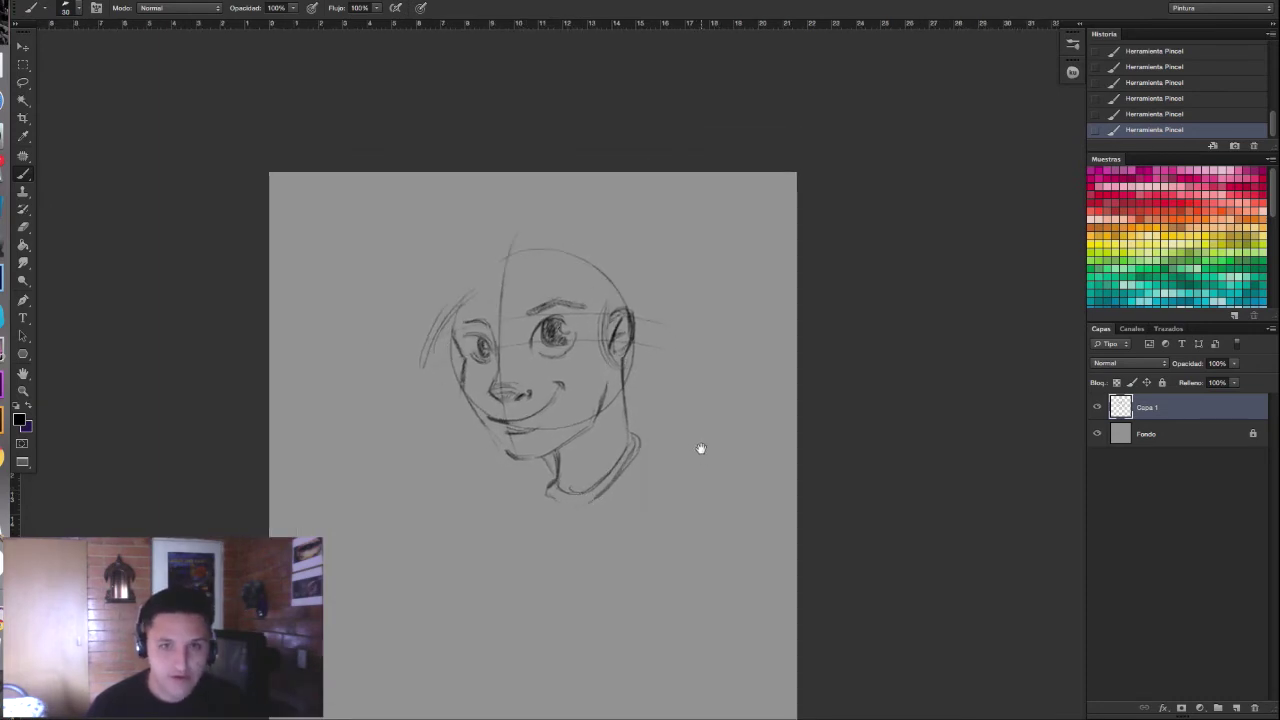
drag(700, 449, 703, 412)
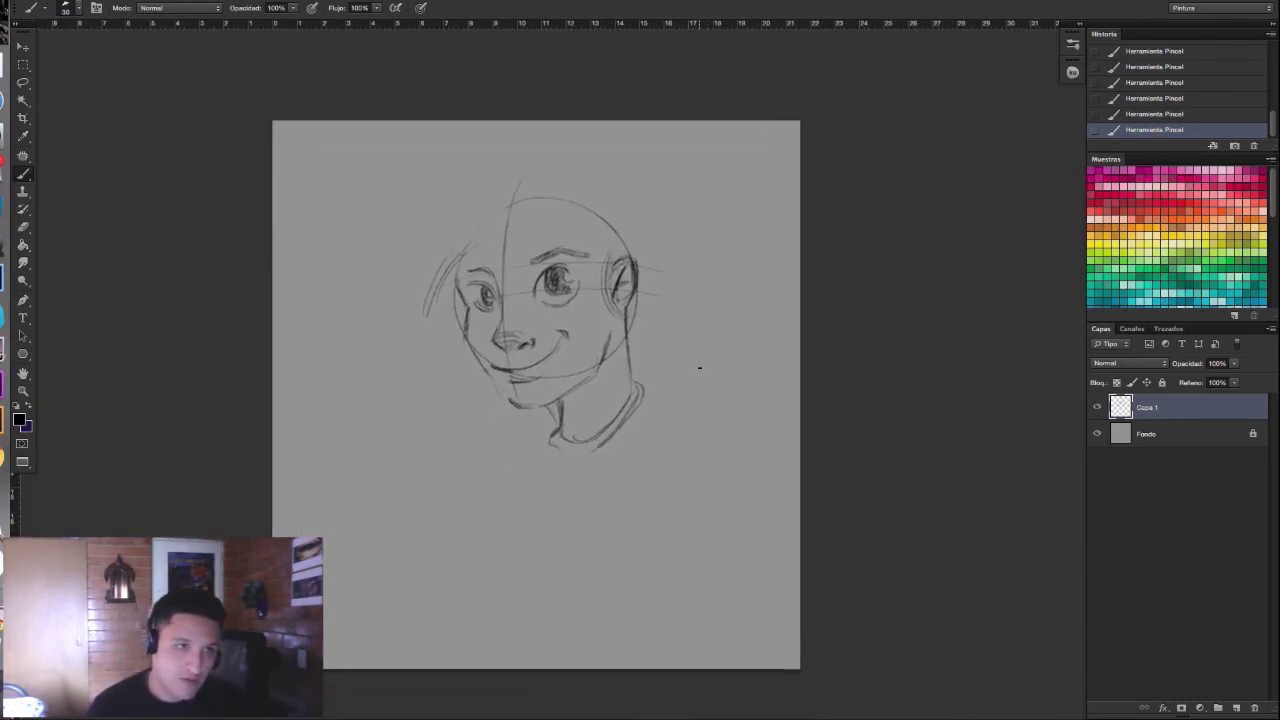
Step: Scale the whole sketch up on the canvas with Free Transform (Ctrl+T)
key(ctrl+t)
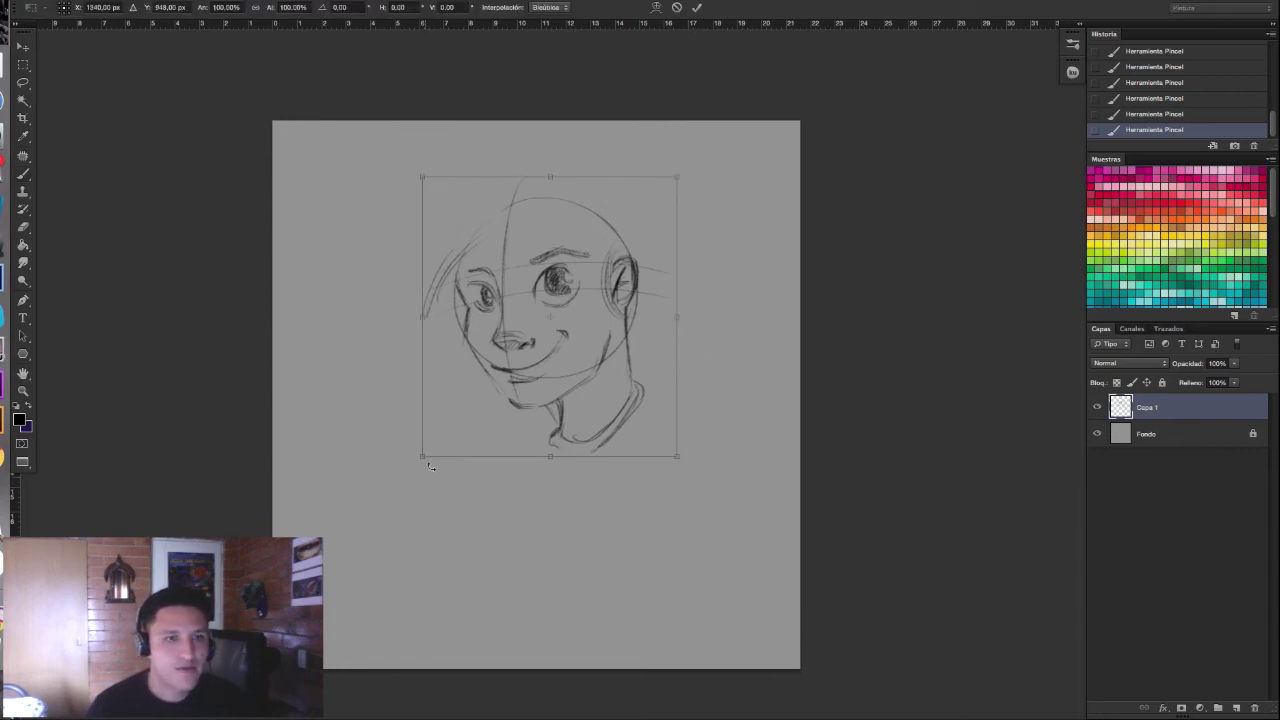
drag(424, 459, 378, 500)
key(Return)
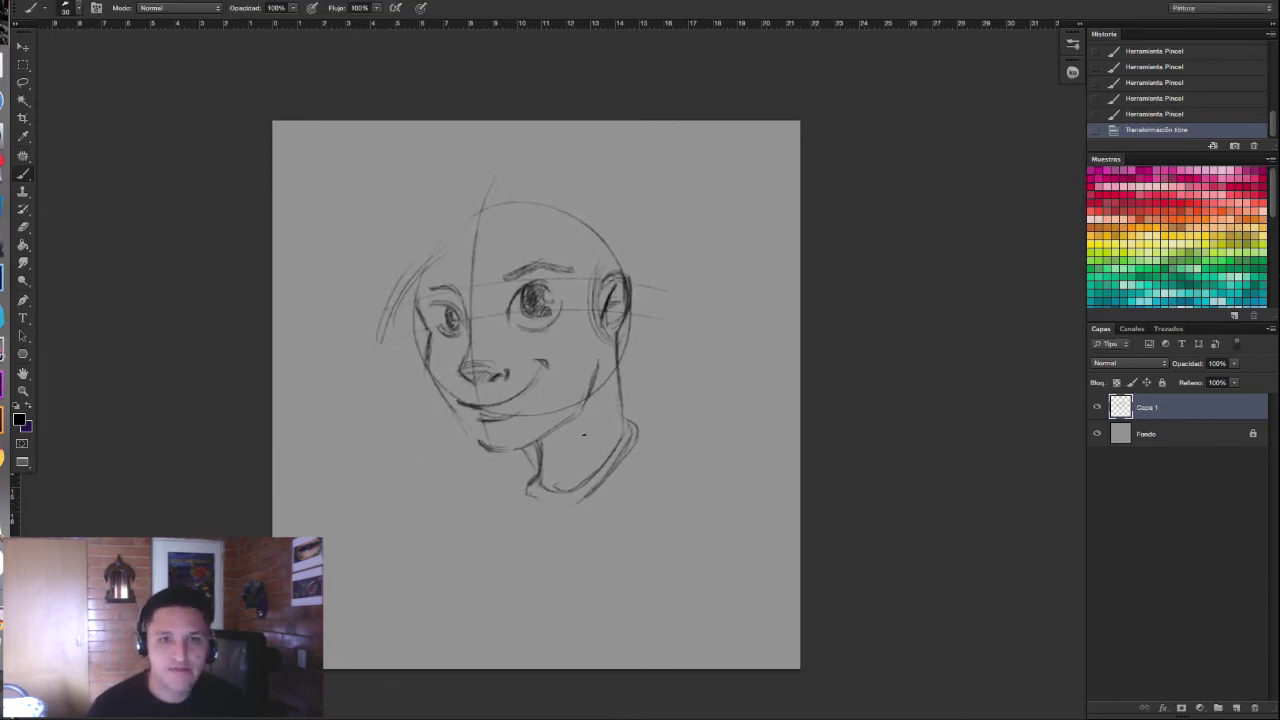
Step: Hatch shading on the neck, darken the nose tip and redraw the left jaw line
drag(584, 404, 546, 478)
mouse_move(561, 428)
mouse_down()
mouse_move(542, 455)
mouse_move(553, 462)
mouse_up()
drag(622, 427, 637, 432)
drag(636, 428, 624, 446)
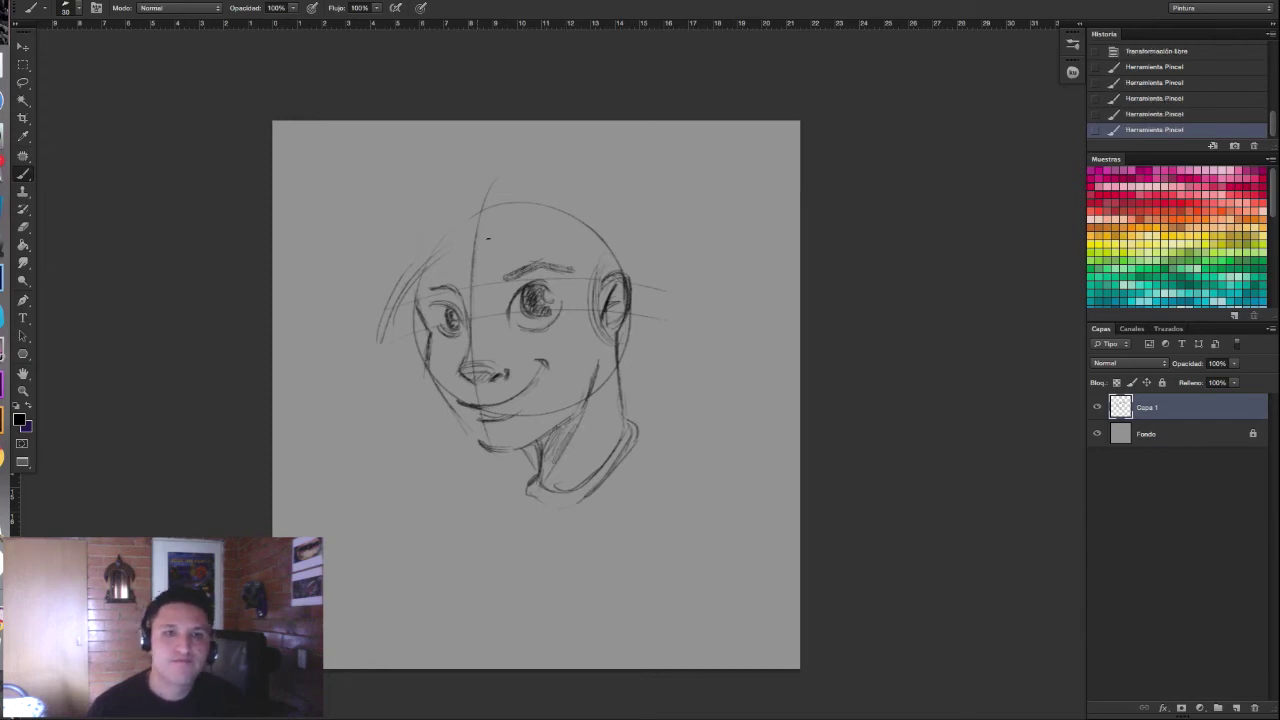
drag(506, 374, 505, 377)
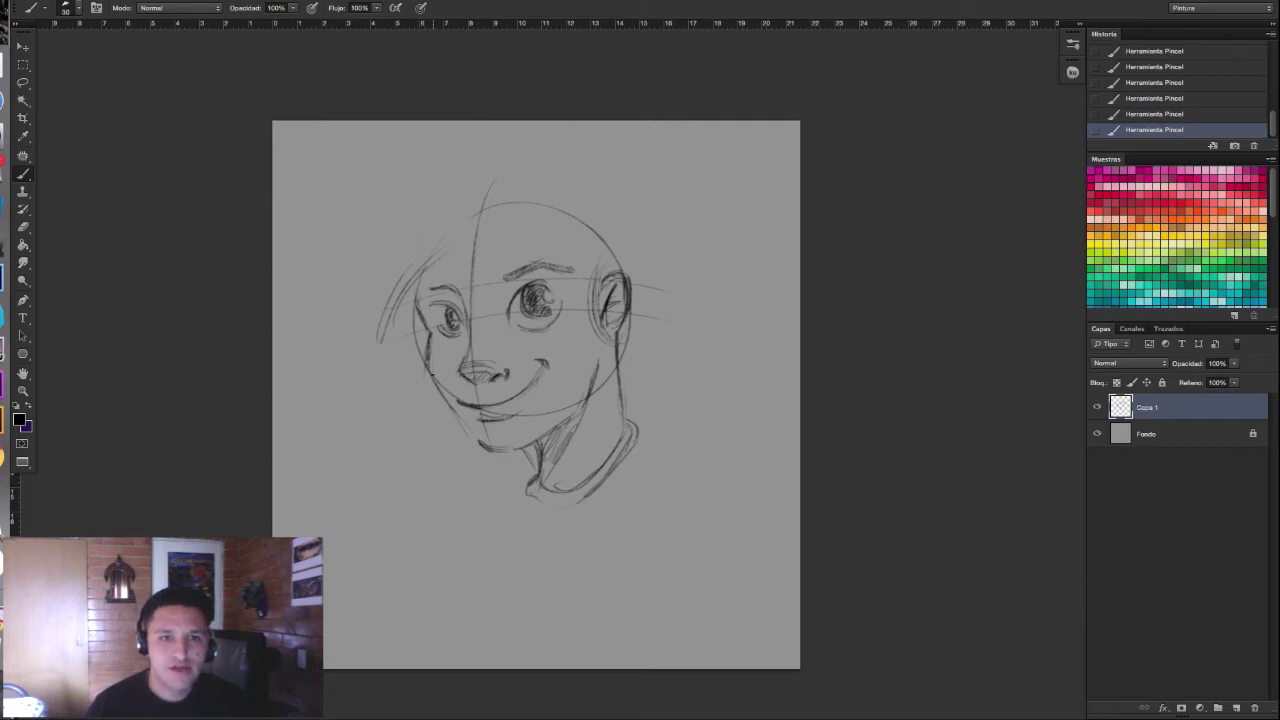
drag(427, 360, 475, 442)
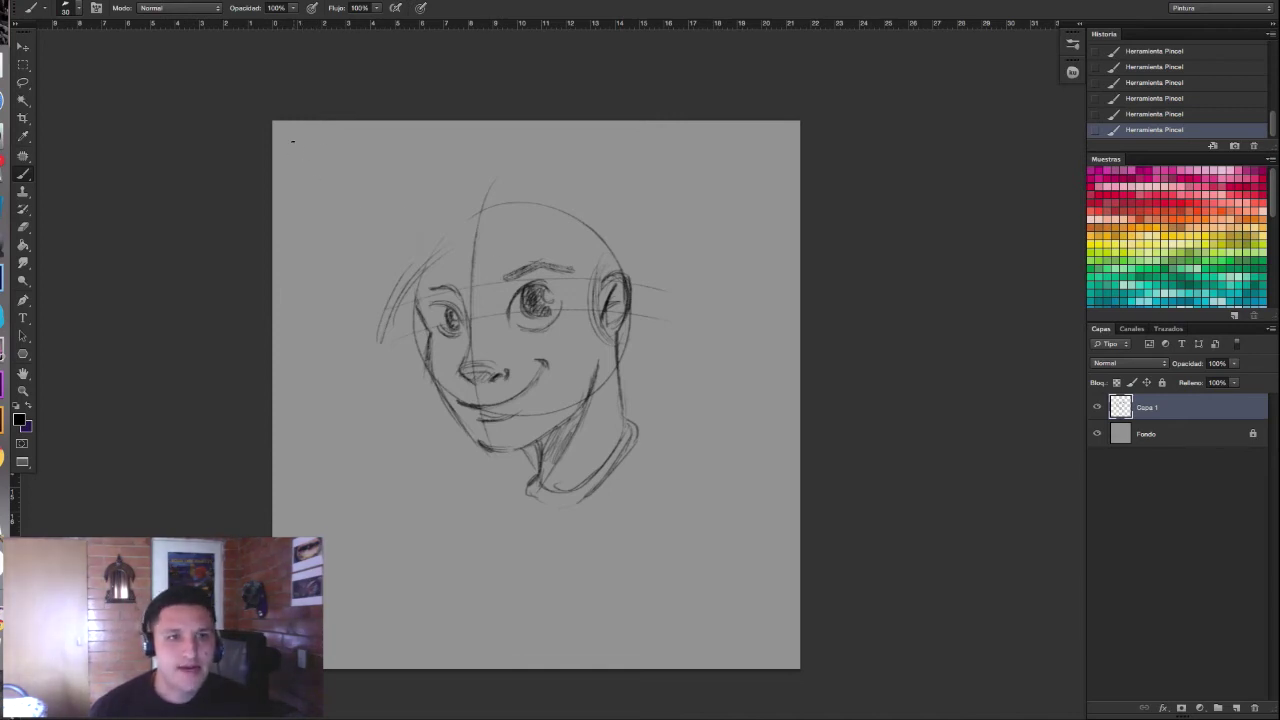
Step: Draw curved arrows in the canvas's top-left and bottom-right corners
mouse_move(295, 130)
mouse_down()
mouse_move(344, 179)
mouse_move(313, 178)
mouse_up()
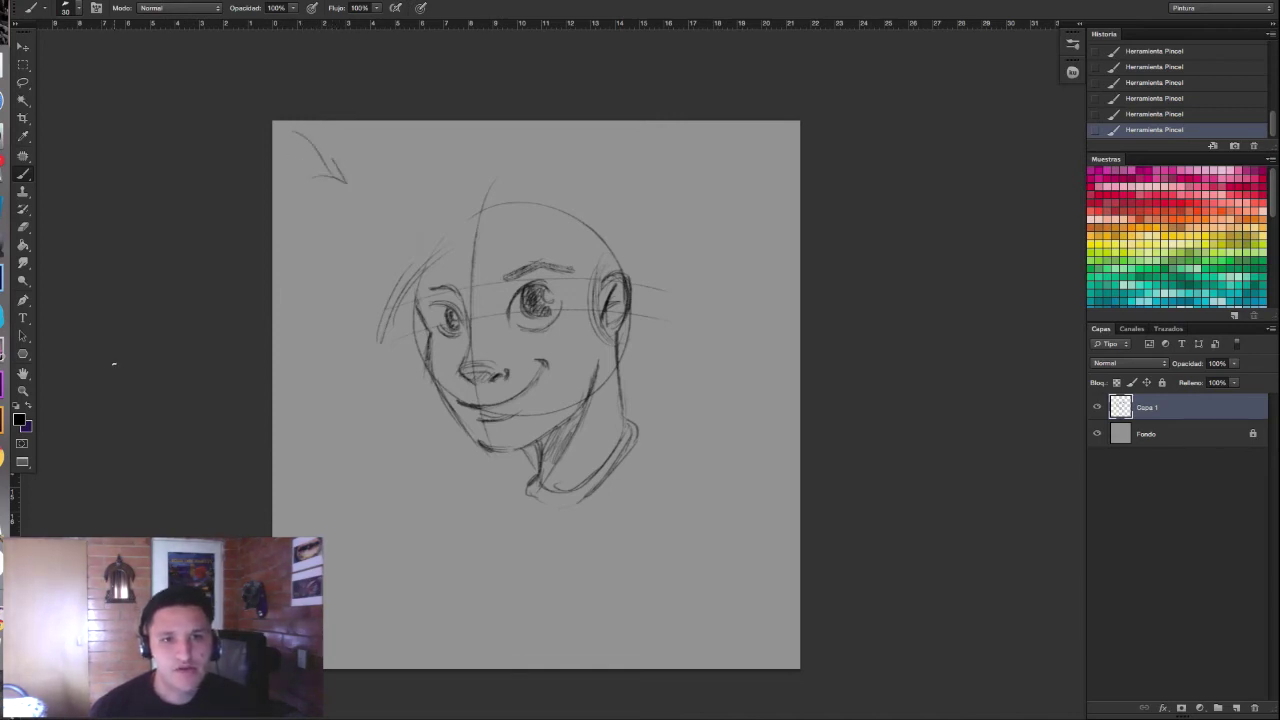
drag(768, 574, 732, 556)
drag(746, 543, 740, 580)
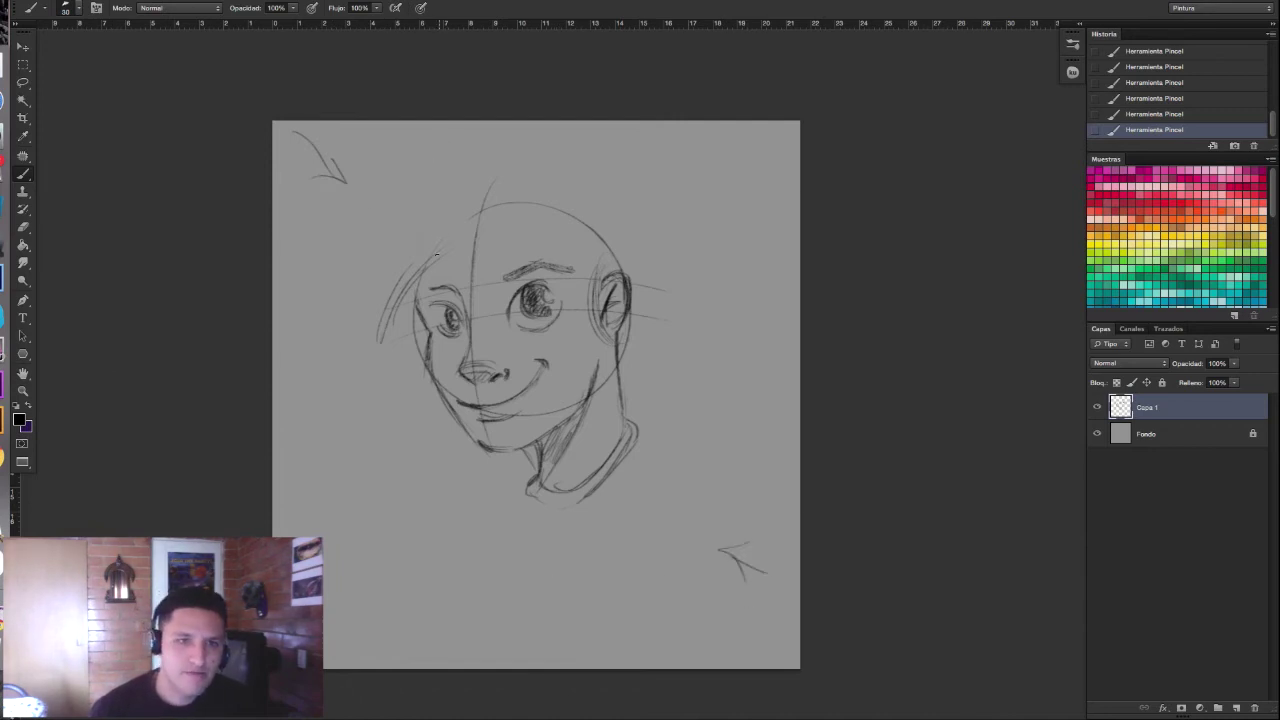
Step: Sketch loose hair strokes beside the face, then erase them with the Eraser
mouse_move(380, 324)
mouse_down()
mouse_move(407, 262)
mouse_move(458, 246)
mouse_up()
mouse_move(381, 326)
mouse_down()
mouse_move(397, 271)
mouse_move(442, 258)
mouse_up()
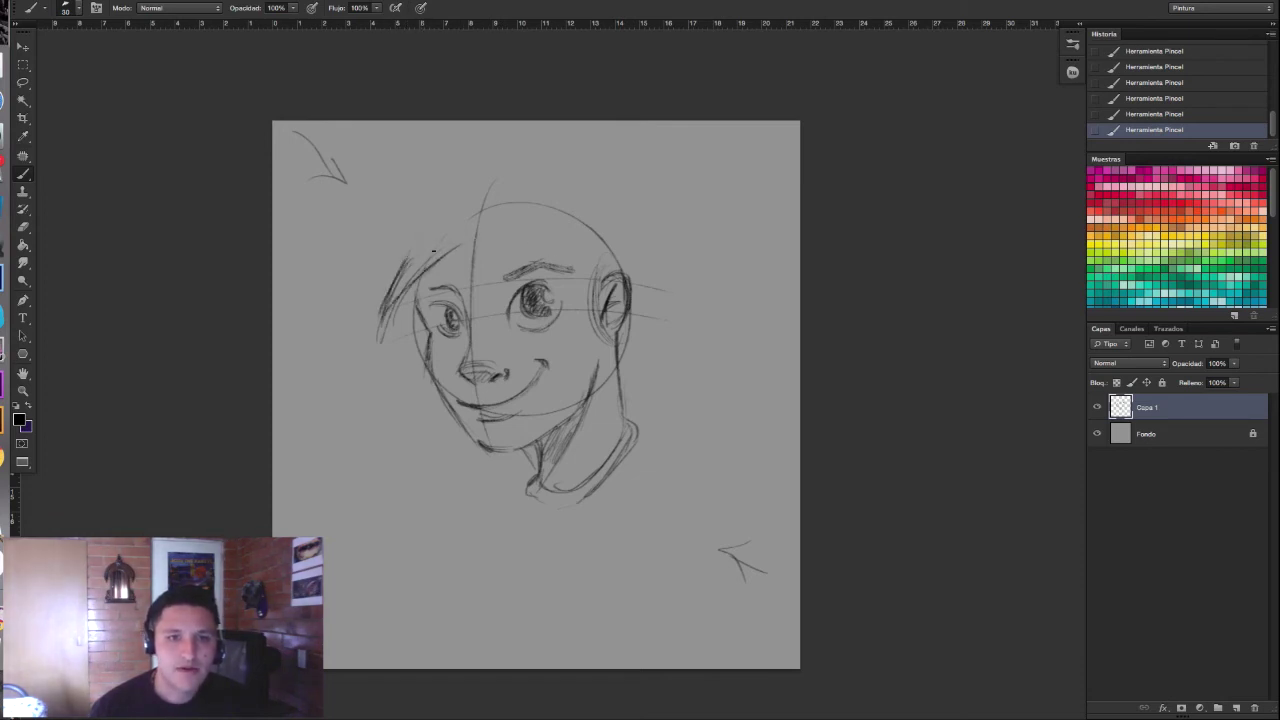
mouse_move(587, 258)
mouse_down()
mouse_move(587, 308)
mouse_move(603, 300)
mouse_up()
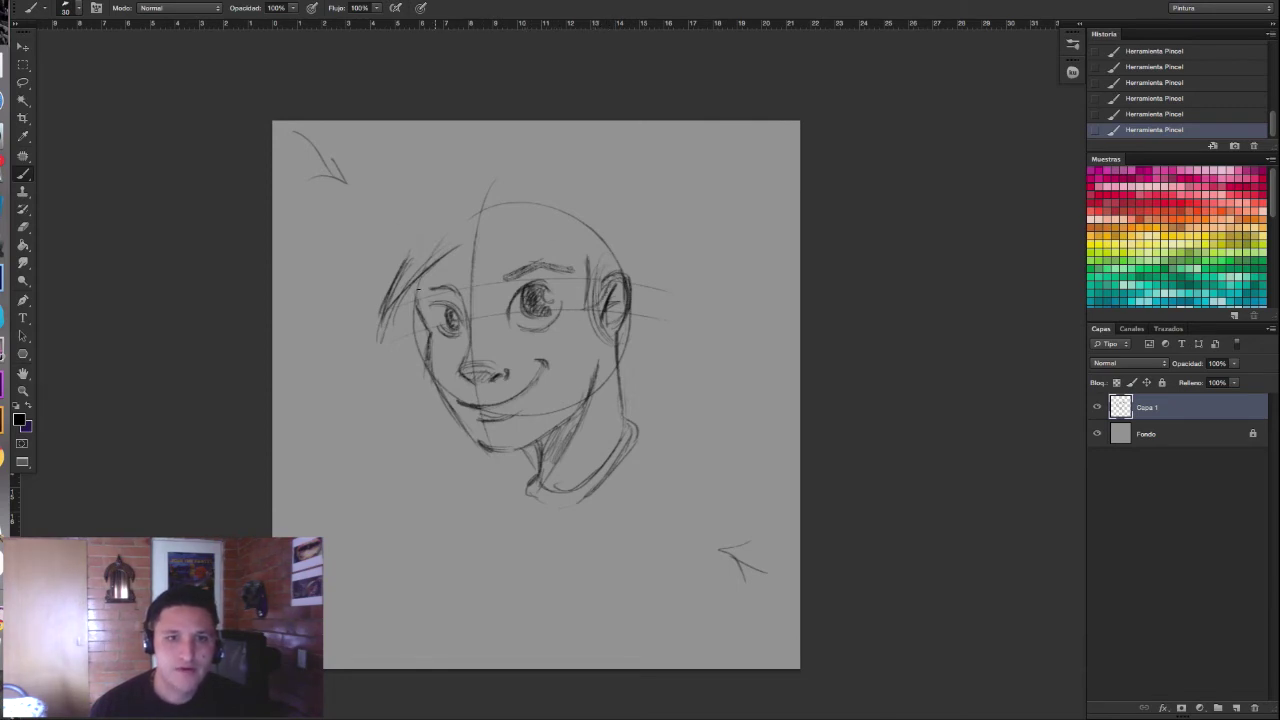
key(e)
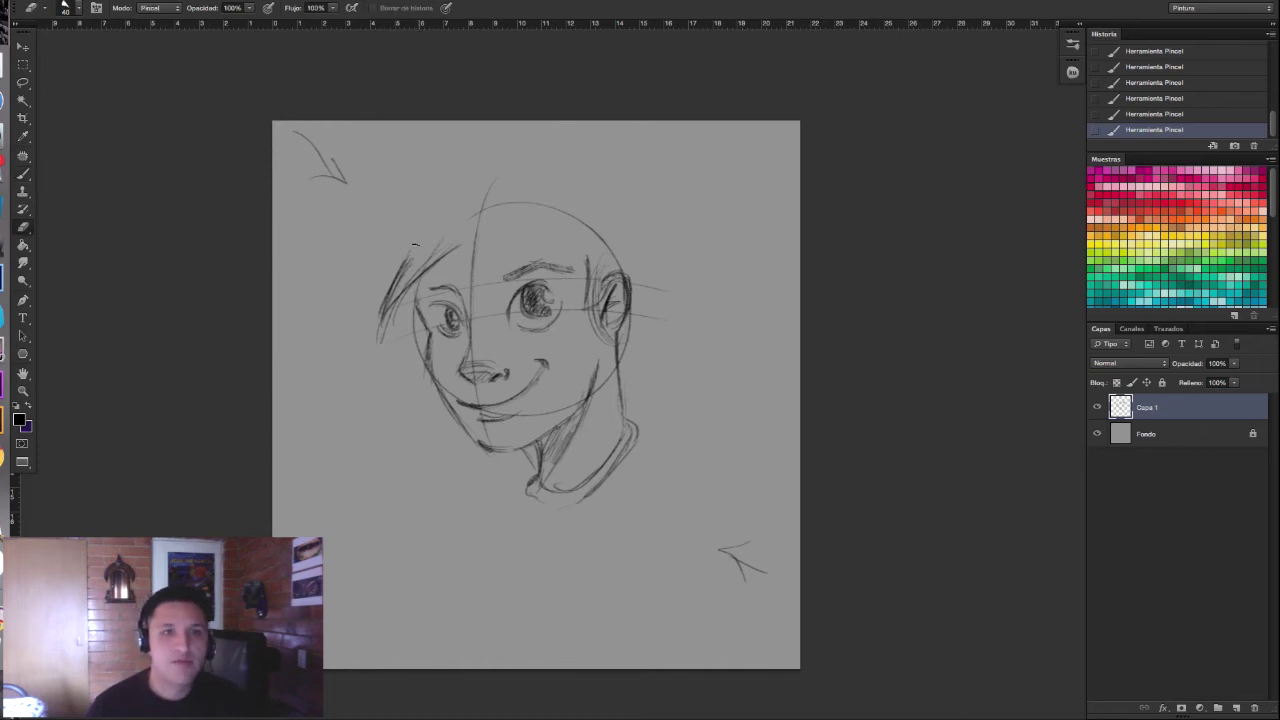
mouse_move(391, 276)
mouse_down()
mouse_move(396, 312)
mouse_move(450, 250)
mouse_up()
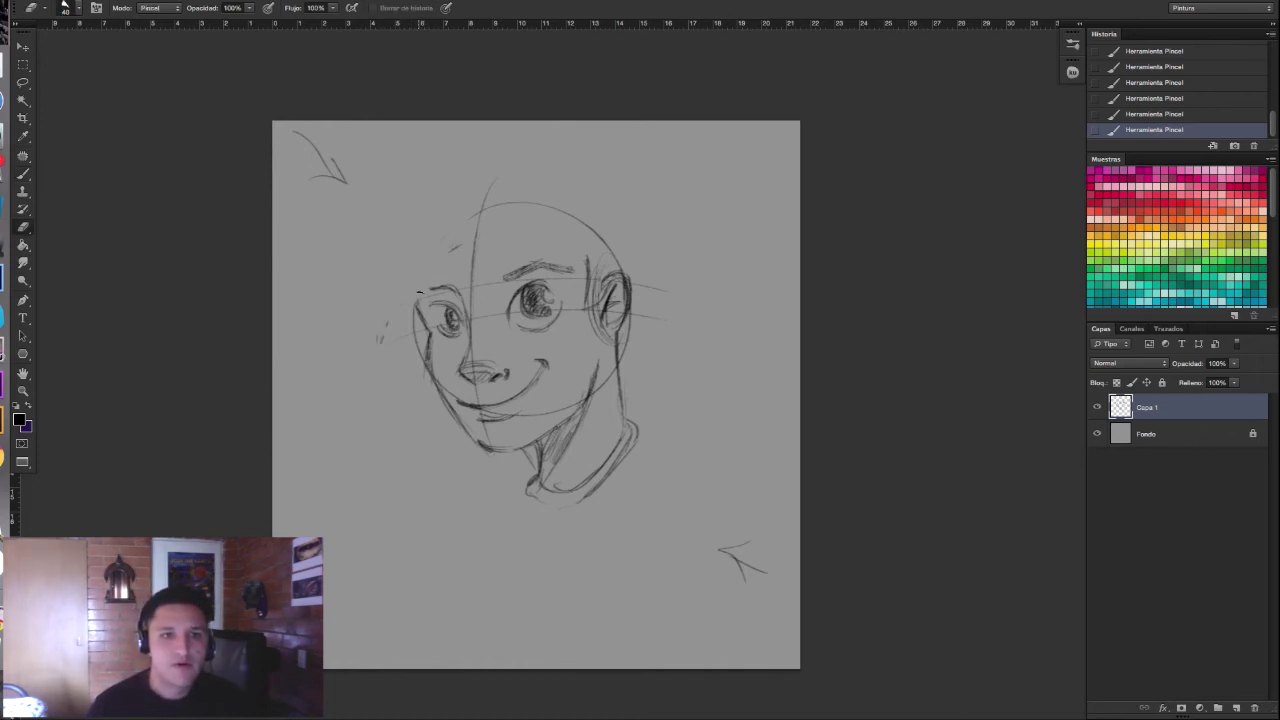
Step: Redraw a firmer left cheek and head outline with the Brush
key(b)
drag(424, 300, 422, 320)
drag(424, 274, 419, 300)
drag(425, 272, 418, 300)
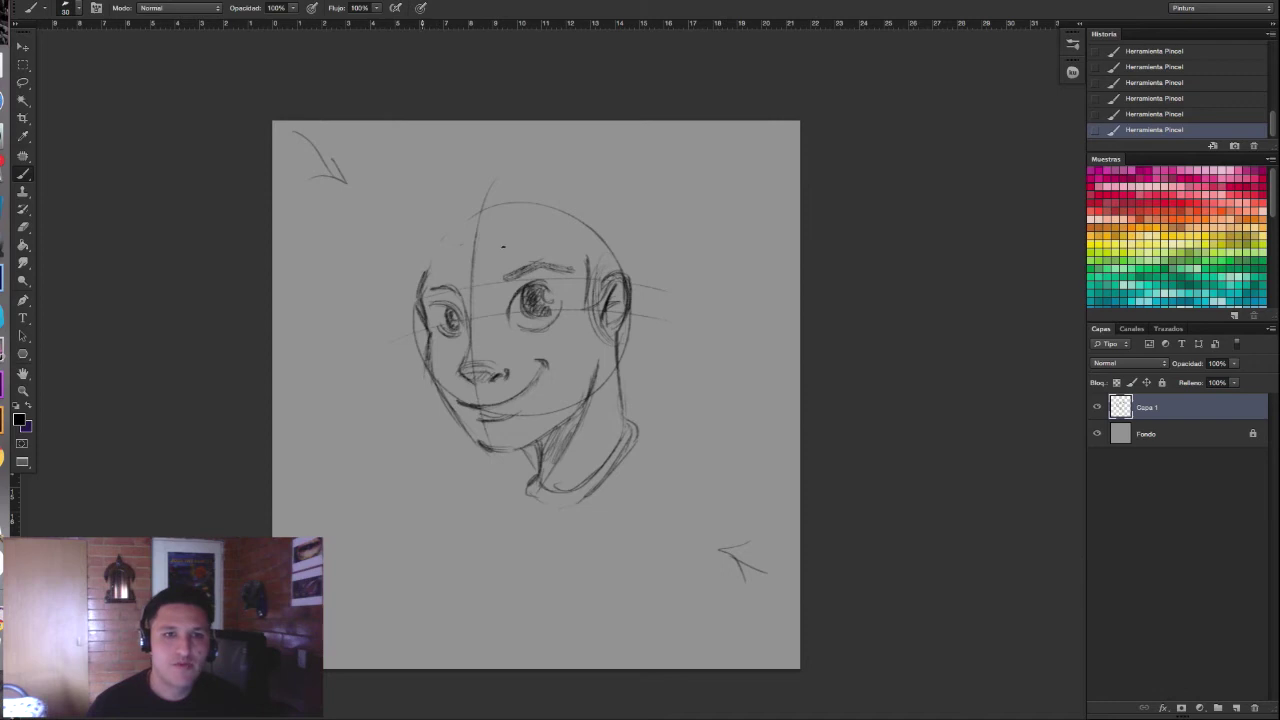
Step: Draw a cap with a forehead band and crown, darkening the head outline and right ear
mouse_move(418, 268)
mouse_down()
mouse_move(520, 246)
mouse_move(608, 270)
mouse_up()
drag(530, 252, 618, 272)
mouse_move(421, 268)
mouse_down()
mouse_move(418, 254)
mouse_move(598, 200)
mouse_up()
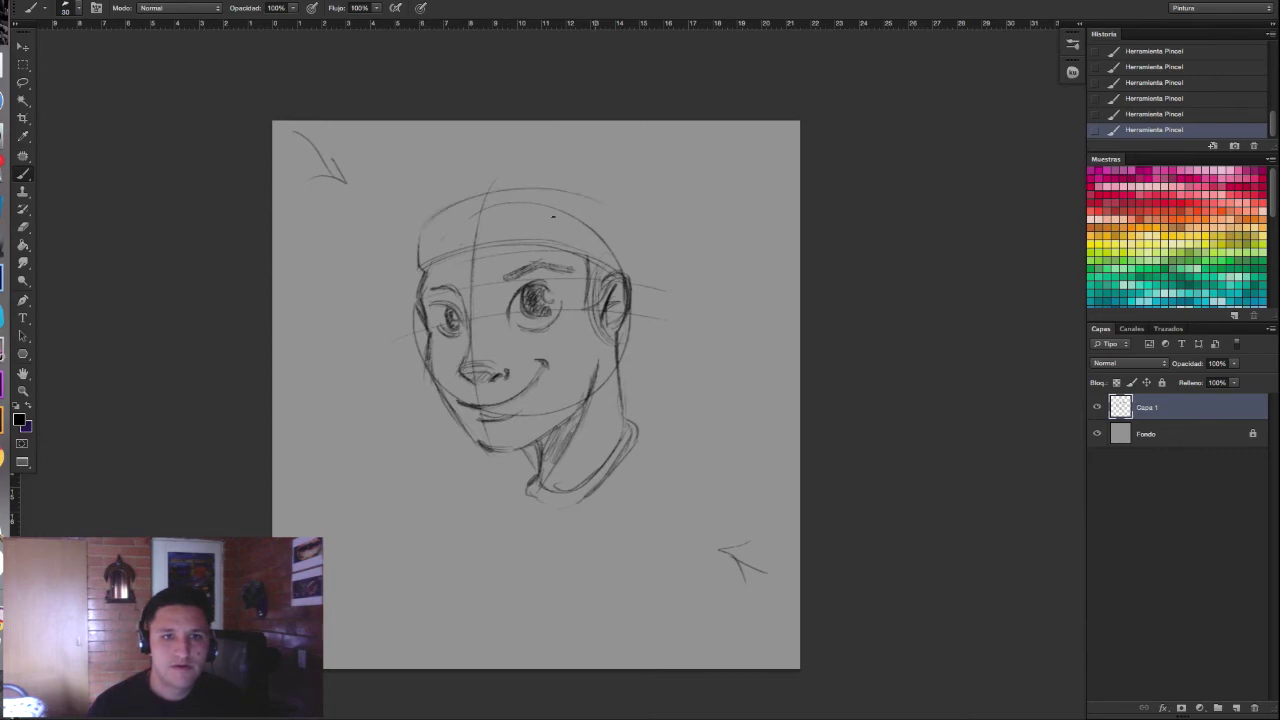
mouse_move(630, 282)
mouse_down()
mouse_move(634, 256)
mouse_move(617, 295)
mouse_up()
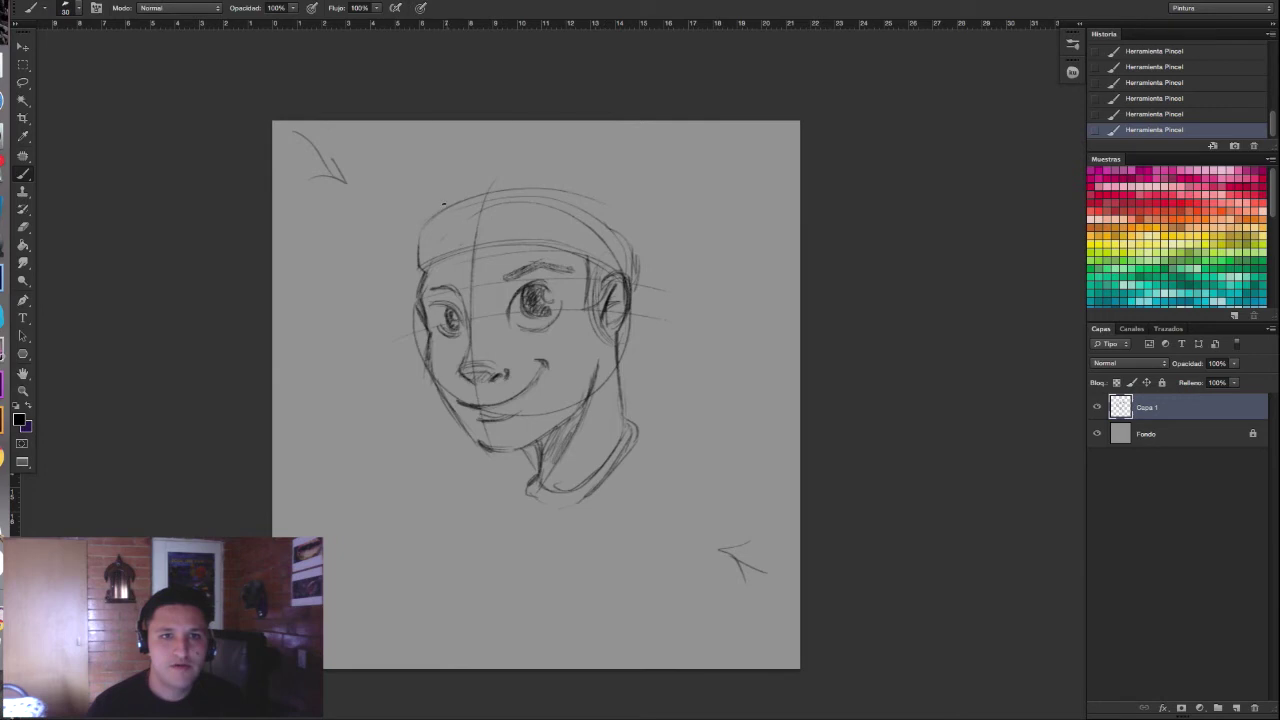
mouse_move(450, 205)
mouse_down()
mouse_move(514, 169)
mouse_move(568, 176)
mouse_move(622, 218)
mouse_move(614, 244)
mouse_up()
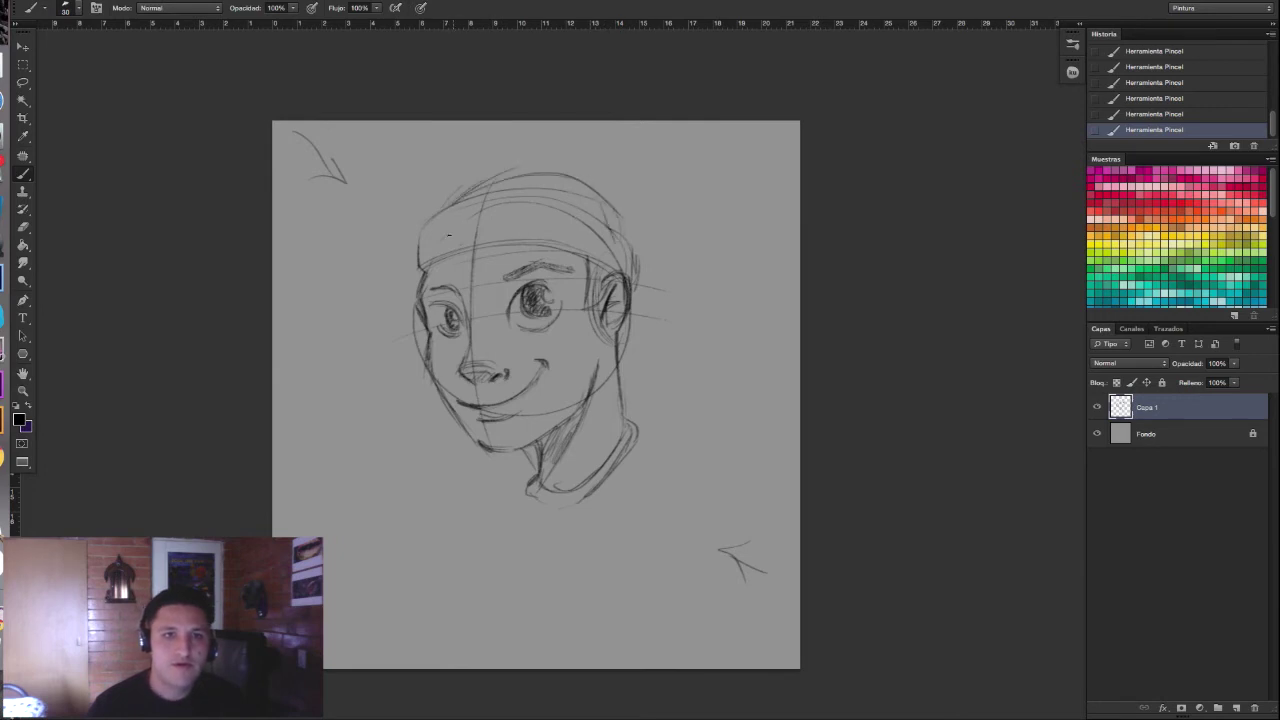
mouse_move(418, 264)
mouse_down()
mouse_move(422, 224)
mouse_move(452, 204)
mouse_move(634, 246)
mouse_move(634, 290)
mouse_up()
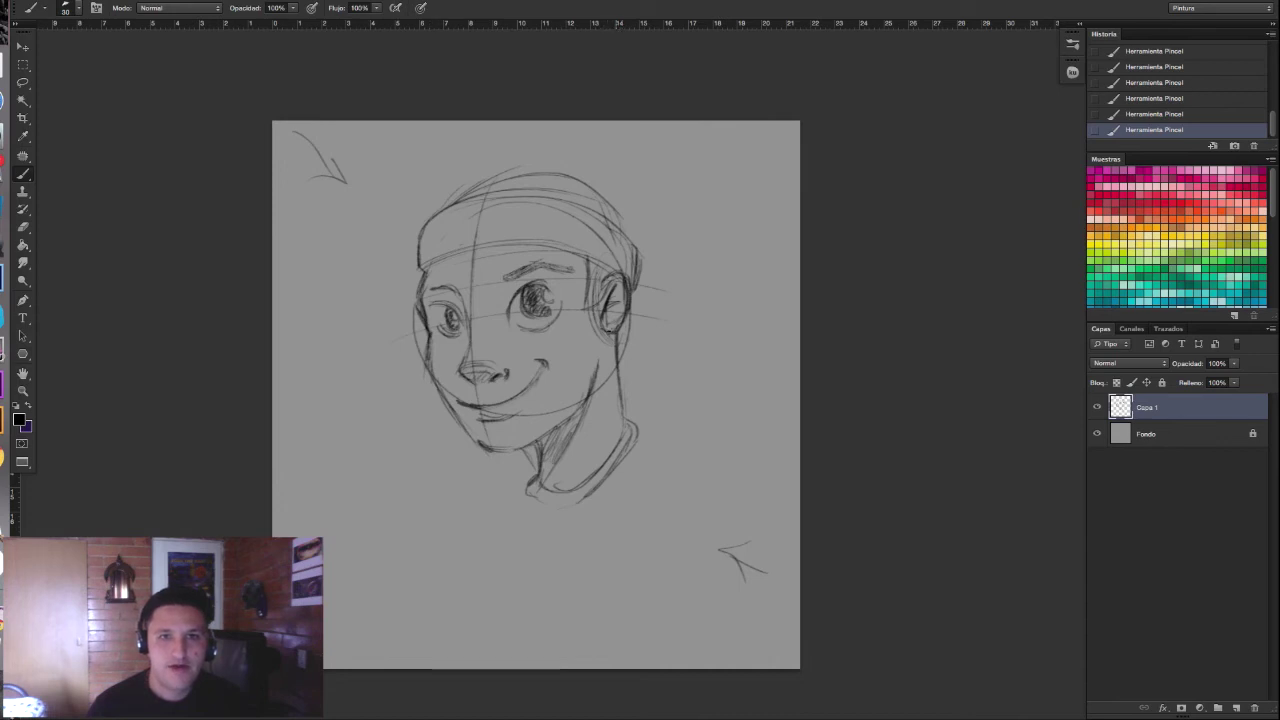
mouse_move(606, 349)
mouse_down()
mouse_move(630, 304)
mouse_move(606, 350)
mouse_up()
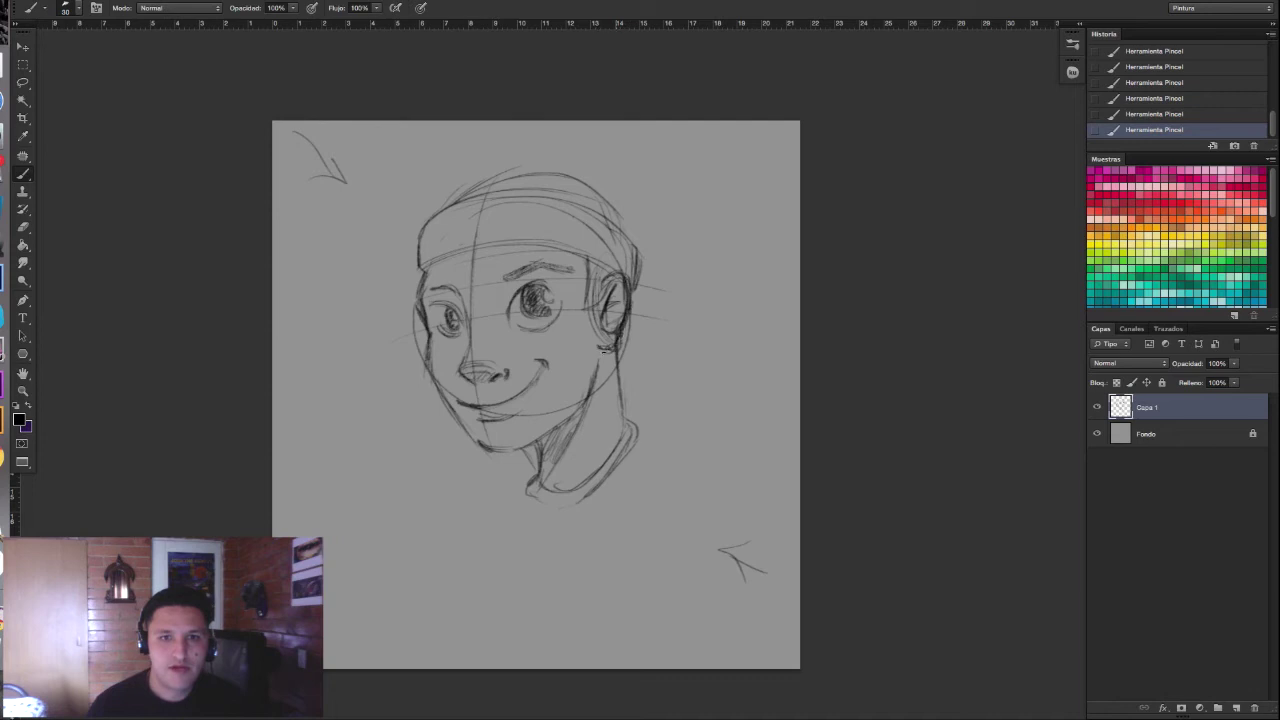
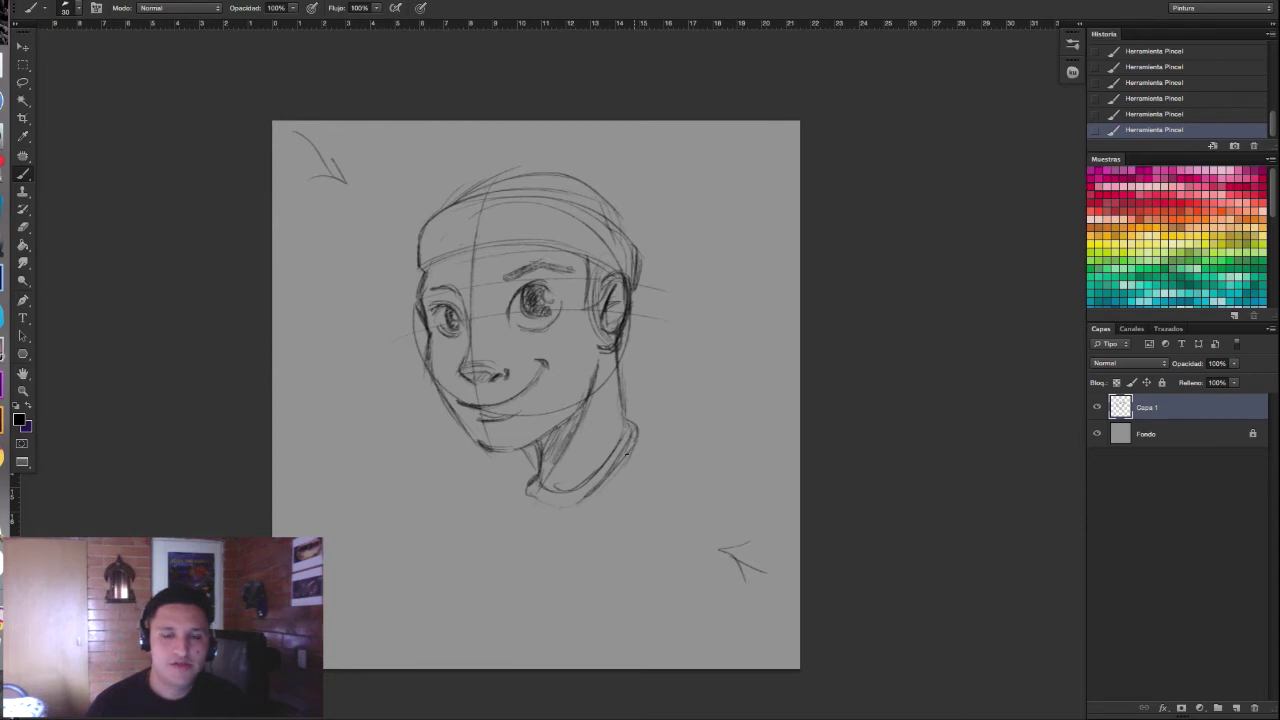
Step: Add a stroke on the collar's right side and scale the sketch layer up slightly
drag(638, 426, 645, 453)
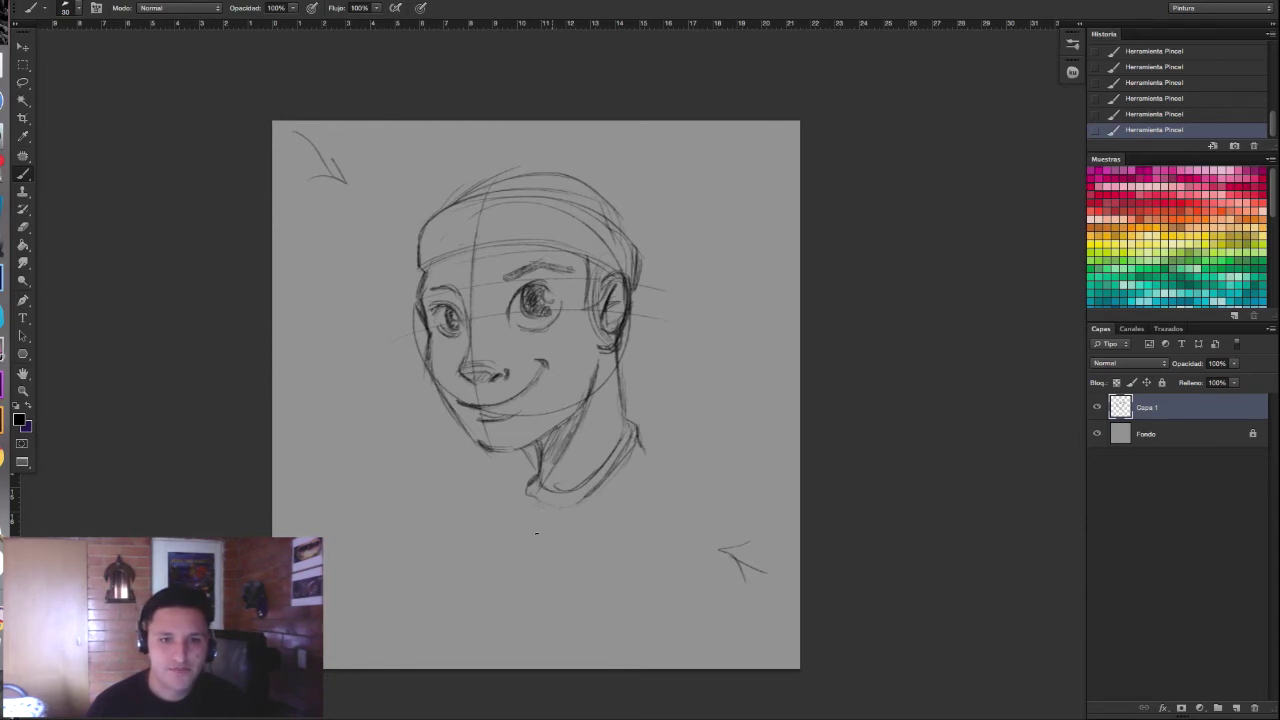
key(ctrl+minus)
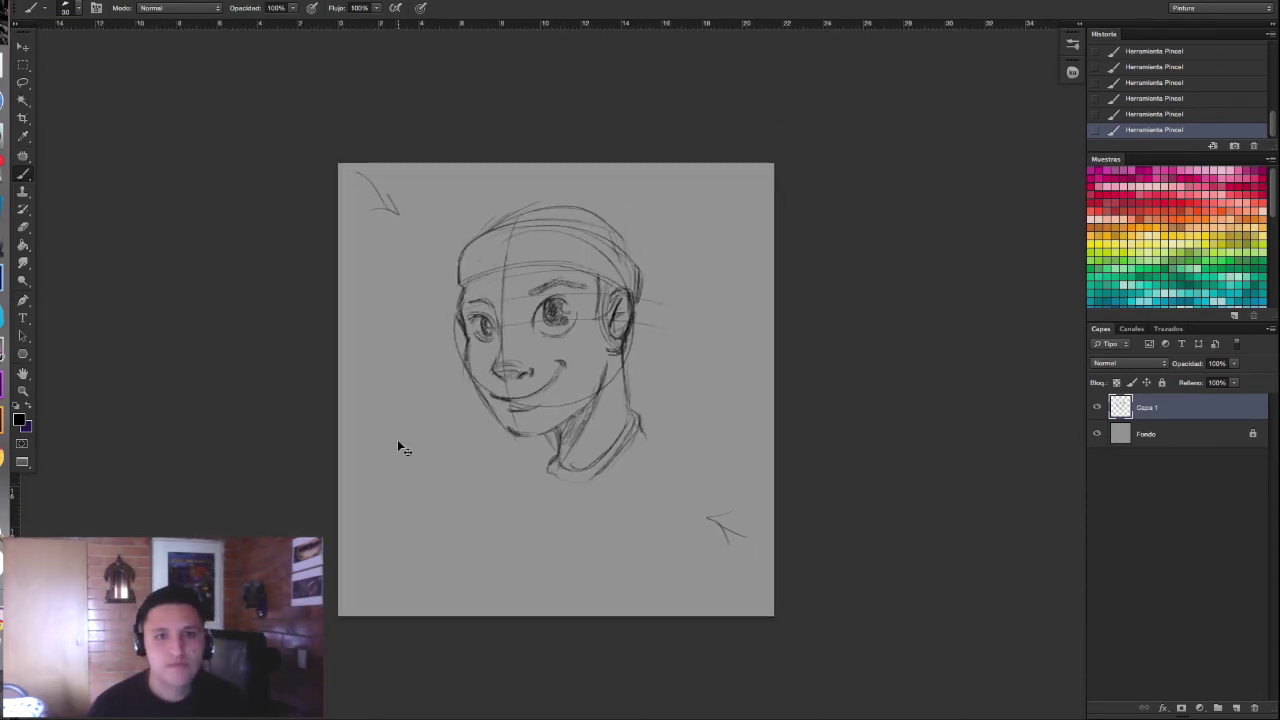
key(ctrl+t)
drag(743, 555, 771, 614)
drag(600, 490, 572, 459)
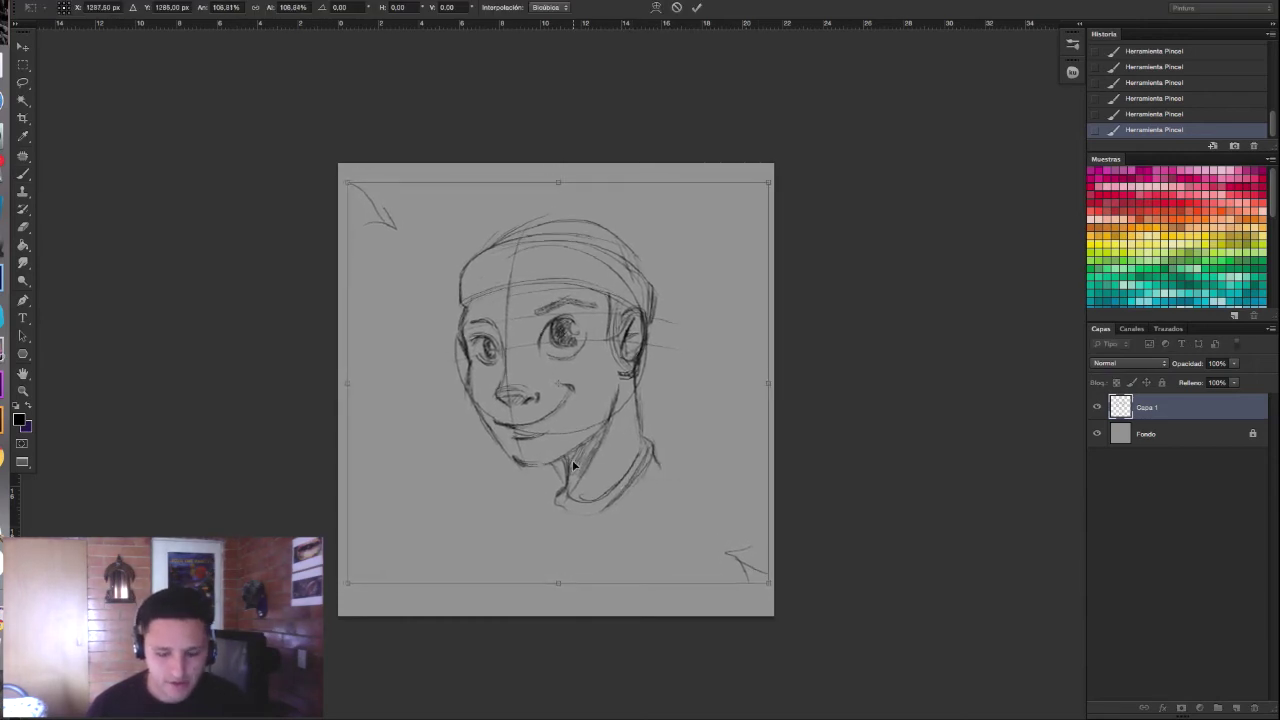
key(Return)
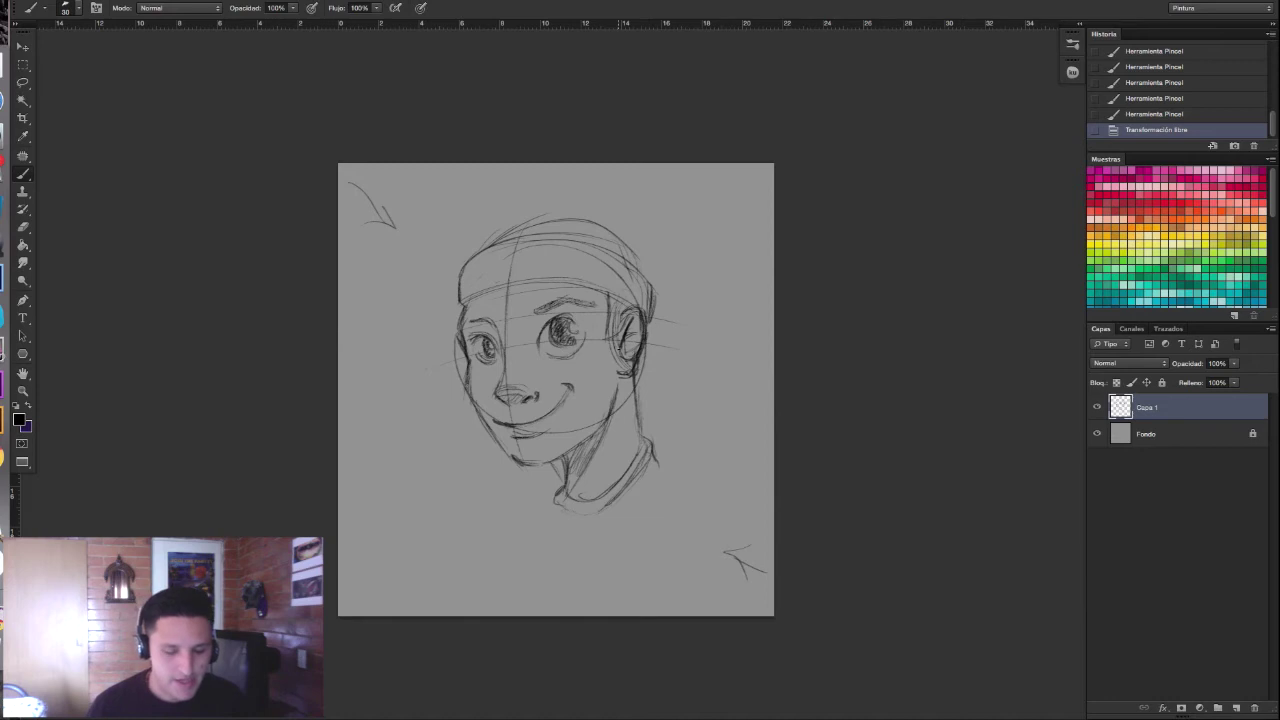
Step: Mirror the view to check proportions, then flip the sketch horizontally and back, and commit
key(h)
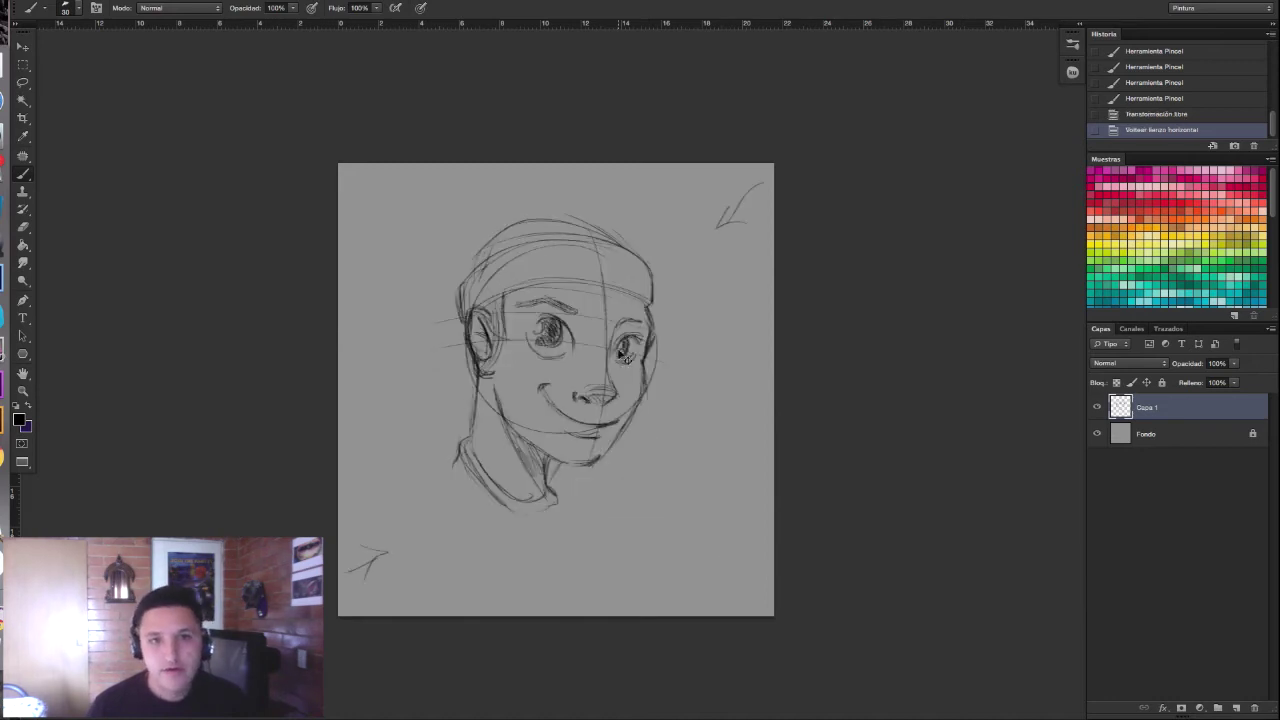
key(h)
key(h)
key(h)
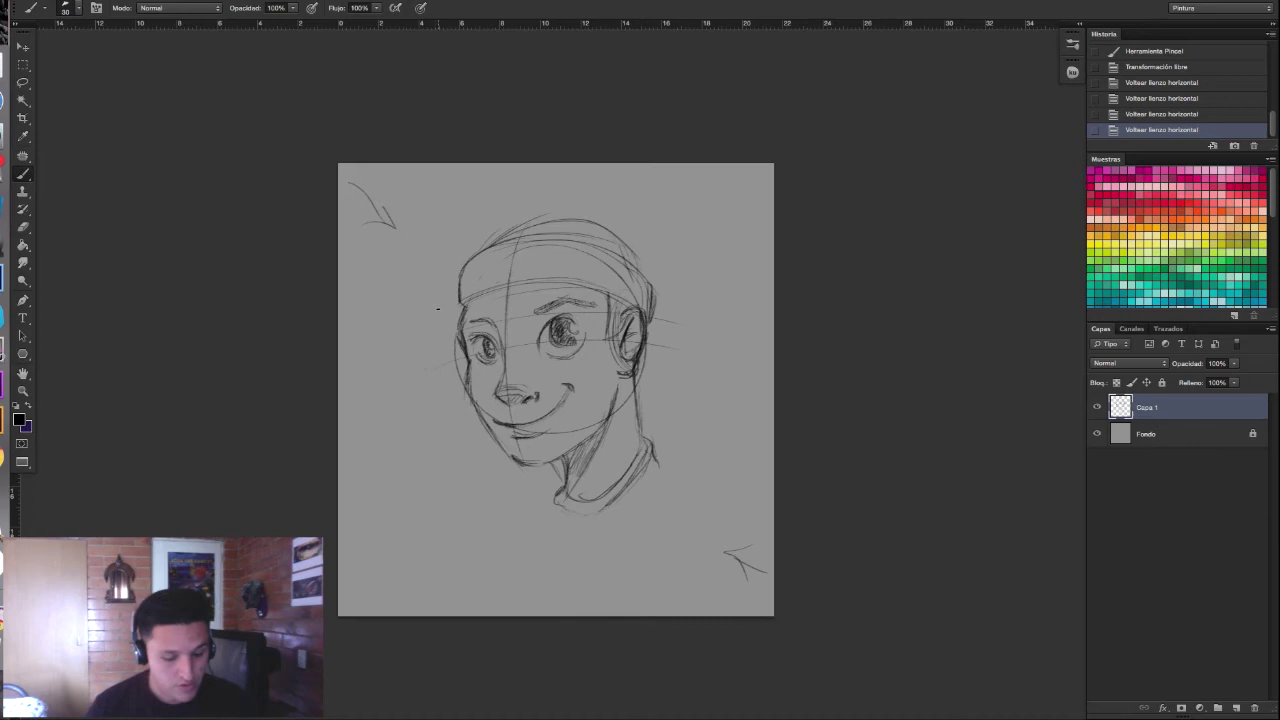
key(ctrl+t)
right_click(576, 321)
key(h)
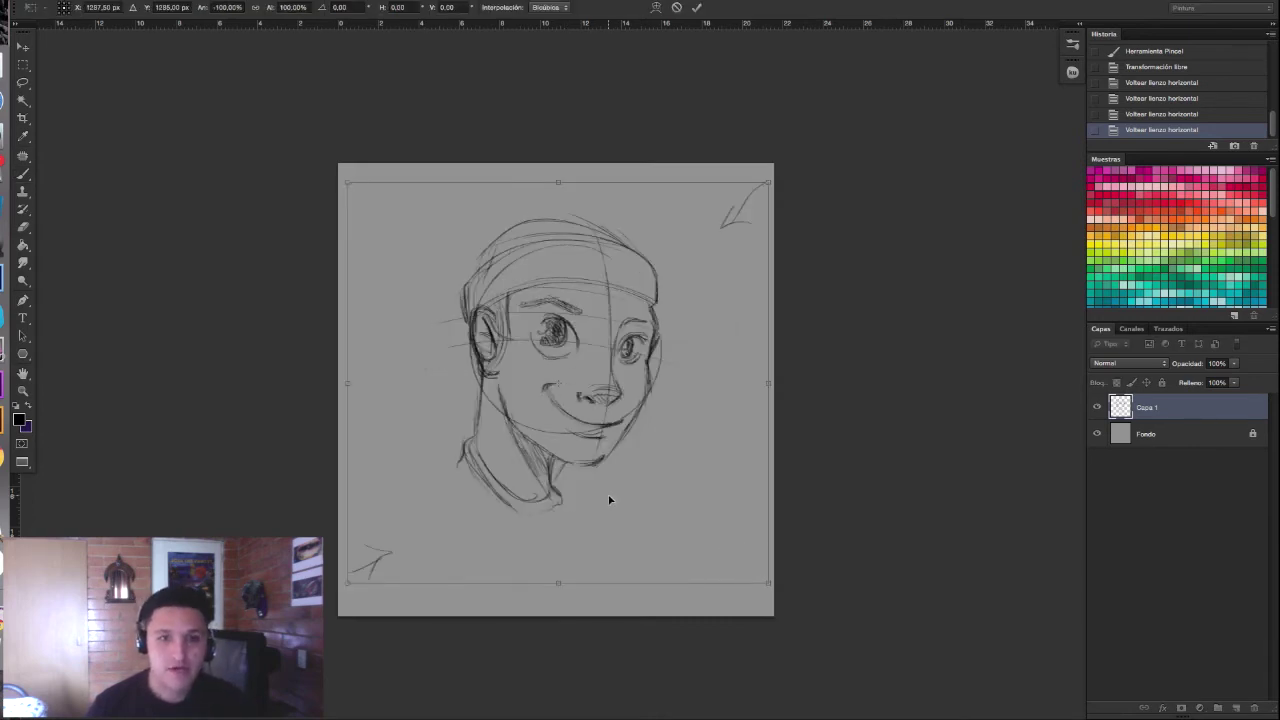
right_click(580, 406)
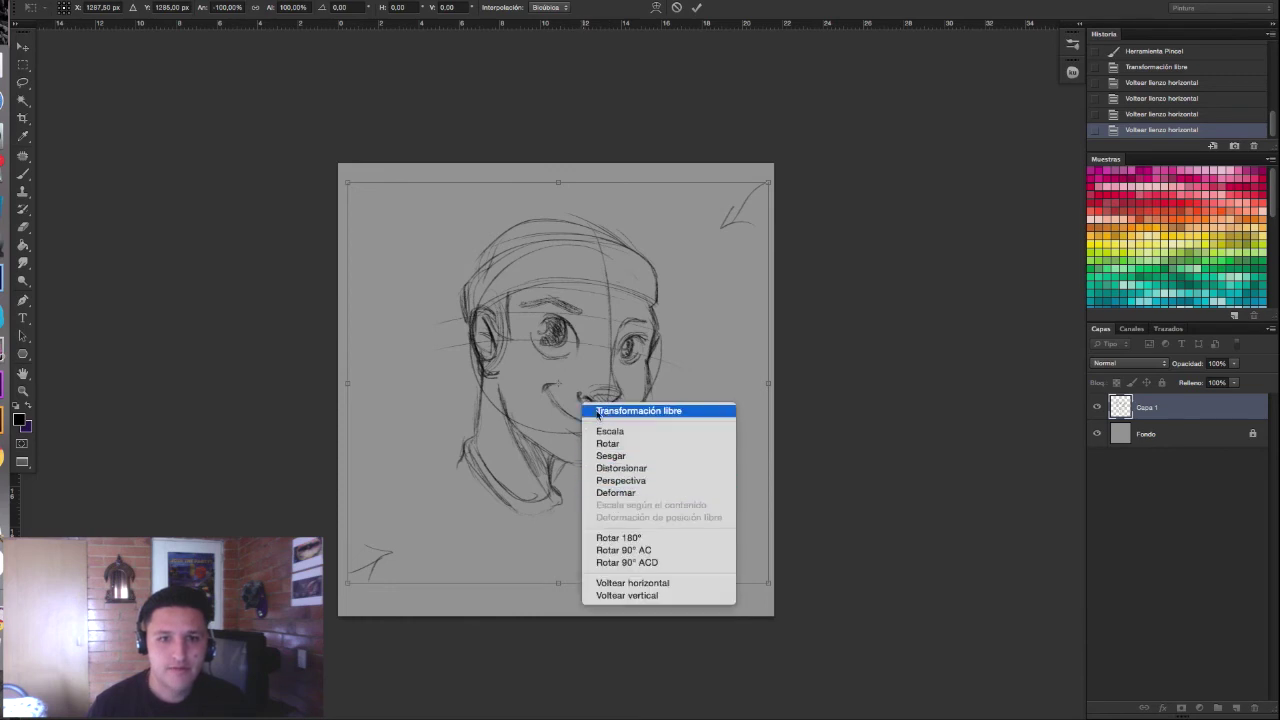
click(578, 350)
right_click(582, 354)
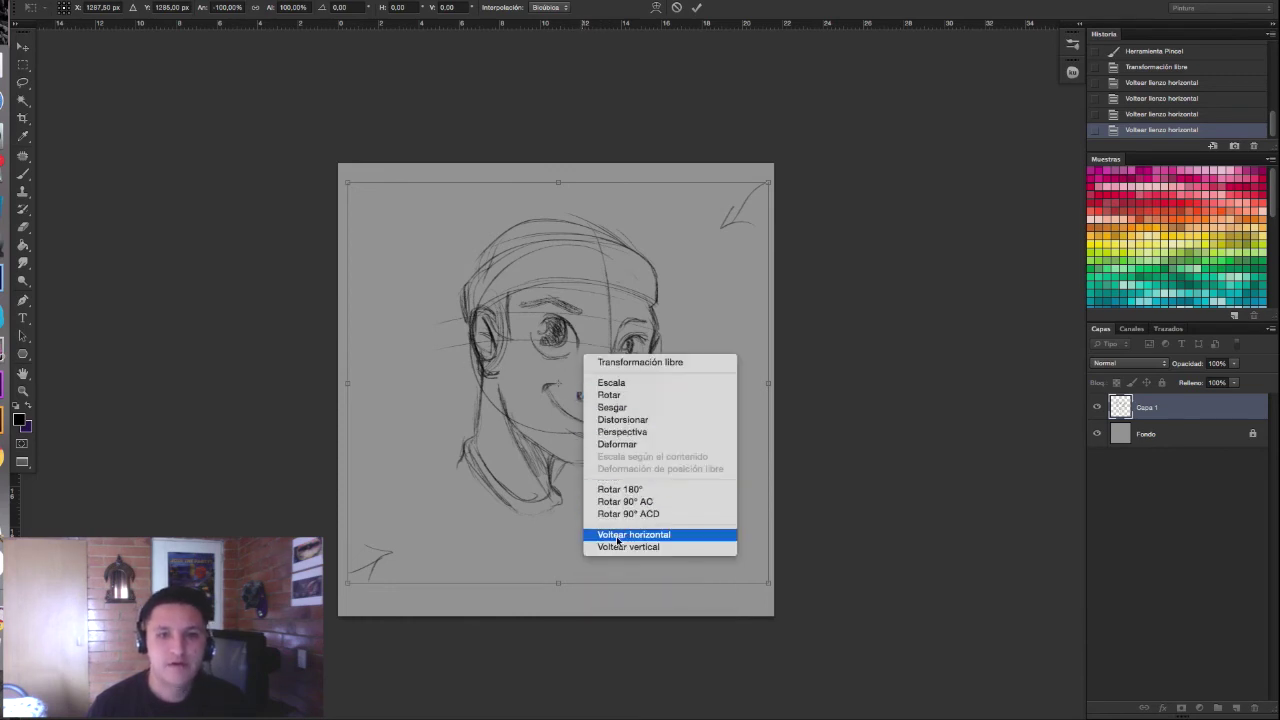
click(656, 537)
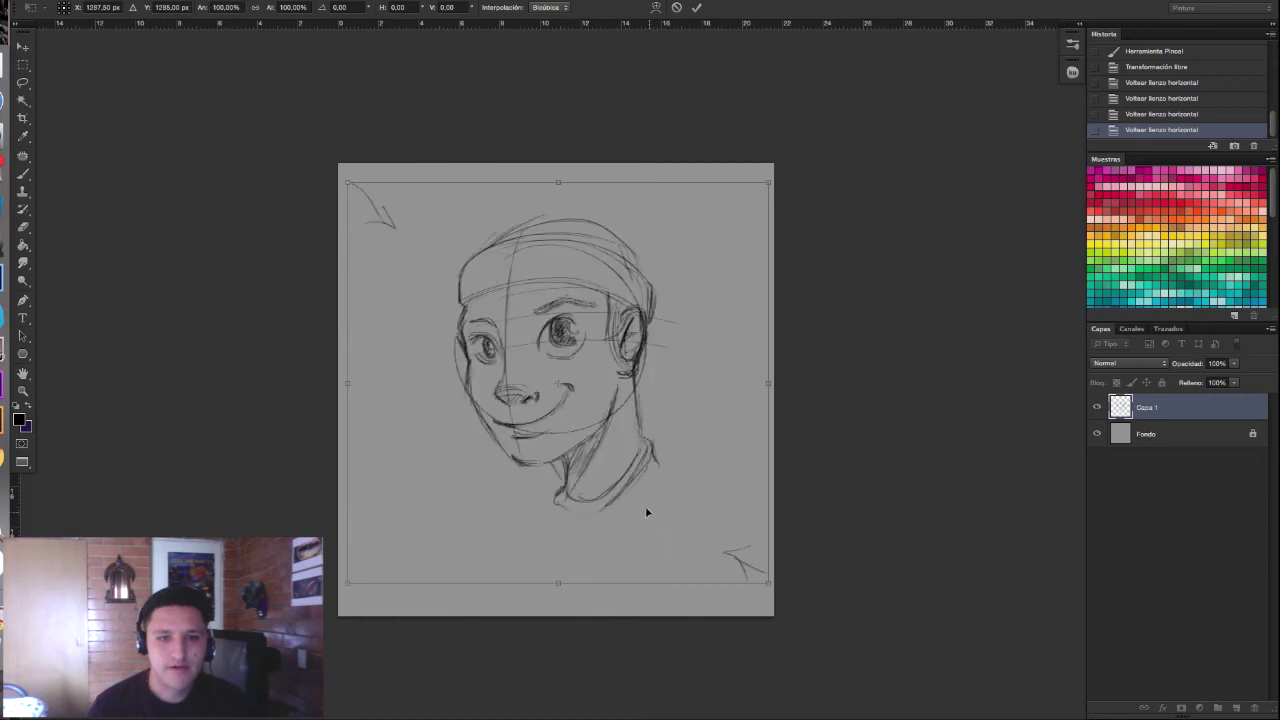
key(Return)
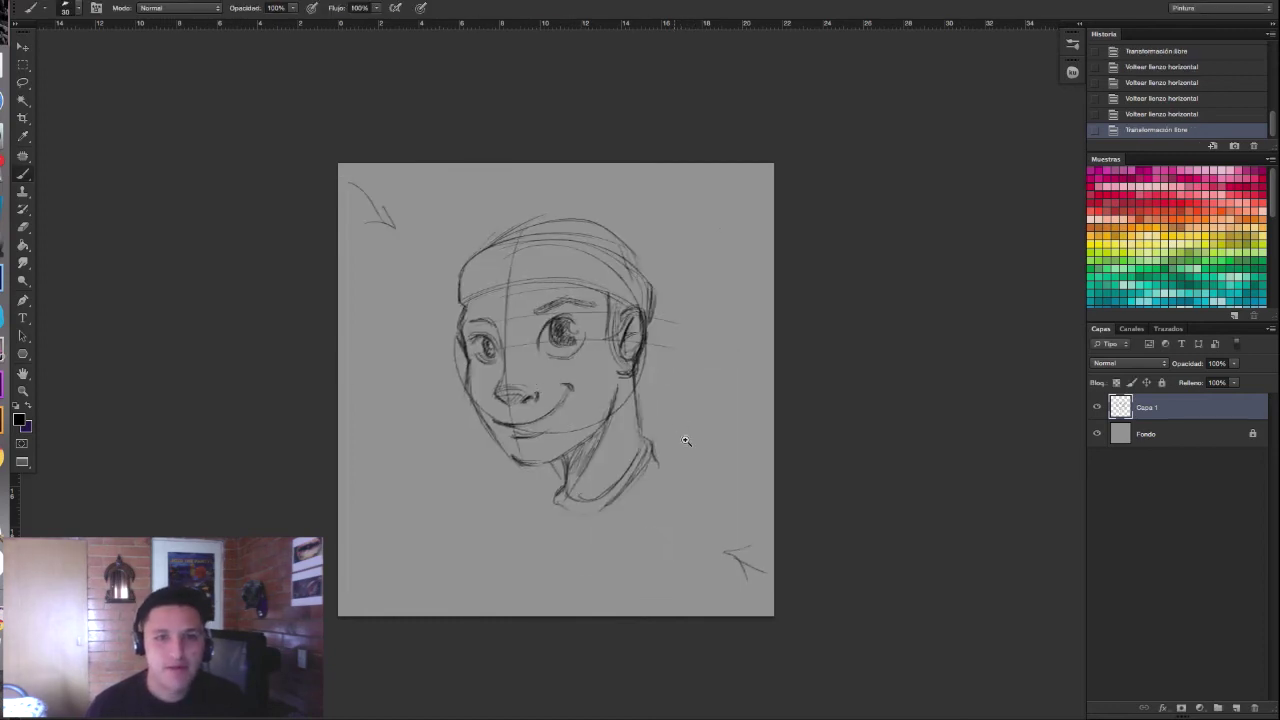
scroll(686, 440, up, 1)
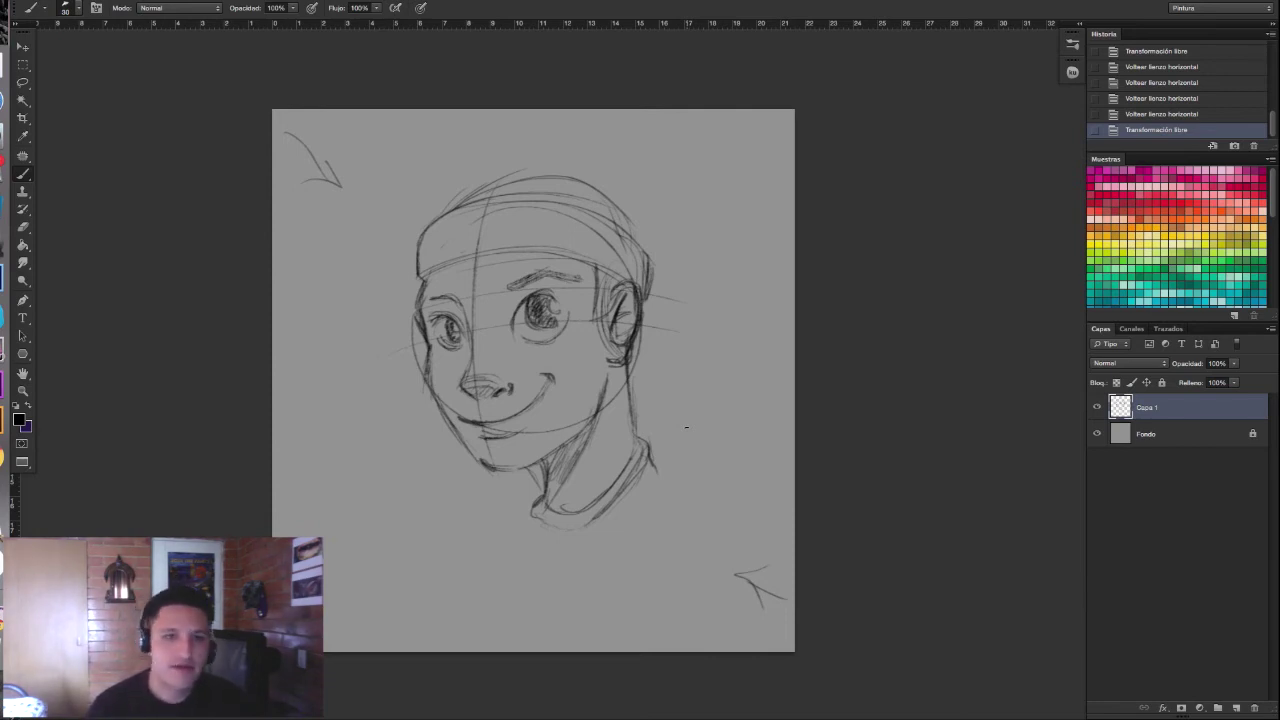
Step: Sketch pencil lines on the neck, collar, right shoulder and lower-left jaw
mouse_move(529, 529)
mouse_down()
mouse_move(512, 536)
mouse_move(560, 512)
mouse_up()
drag(642, 455, 662, 511)
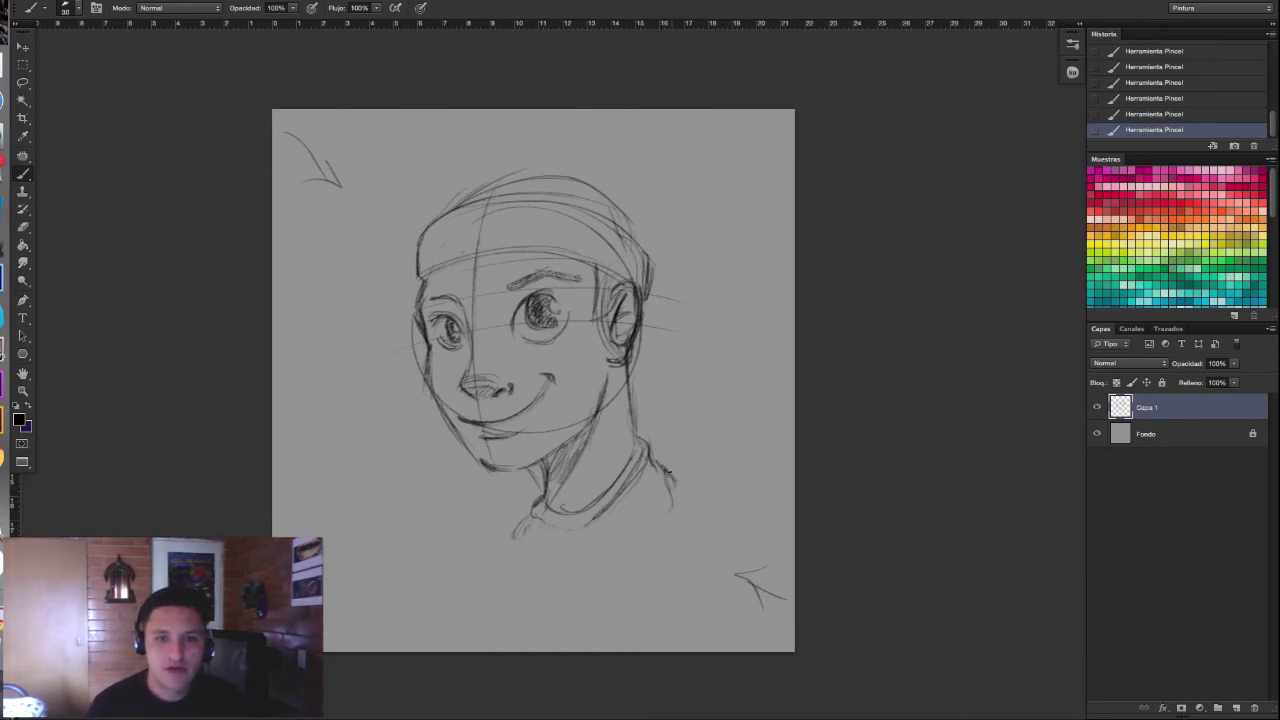
mouse_move(668, 462)
mouse_down()
mouse_move(714, 500)
mouse_move(705, 505)
mouse_up()
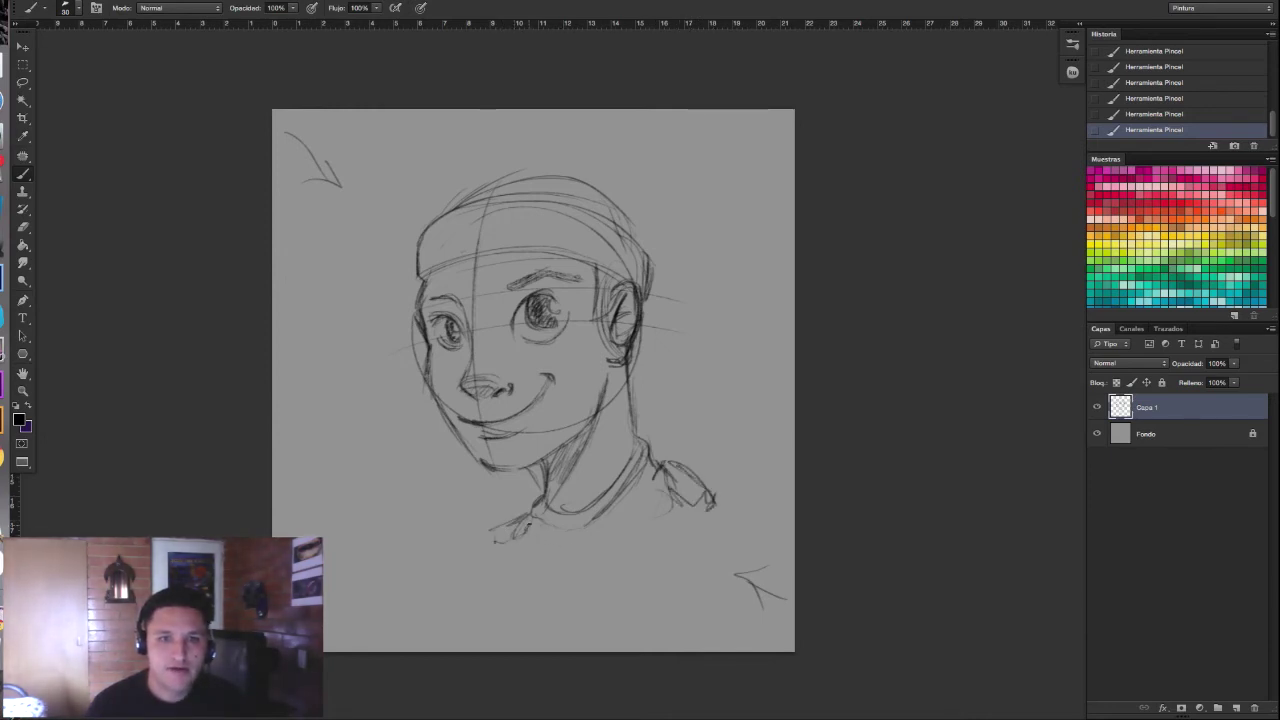
drag(502, 542, 516, 540)
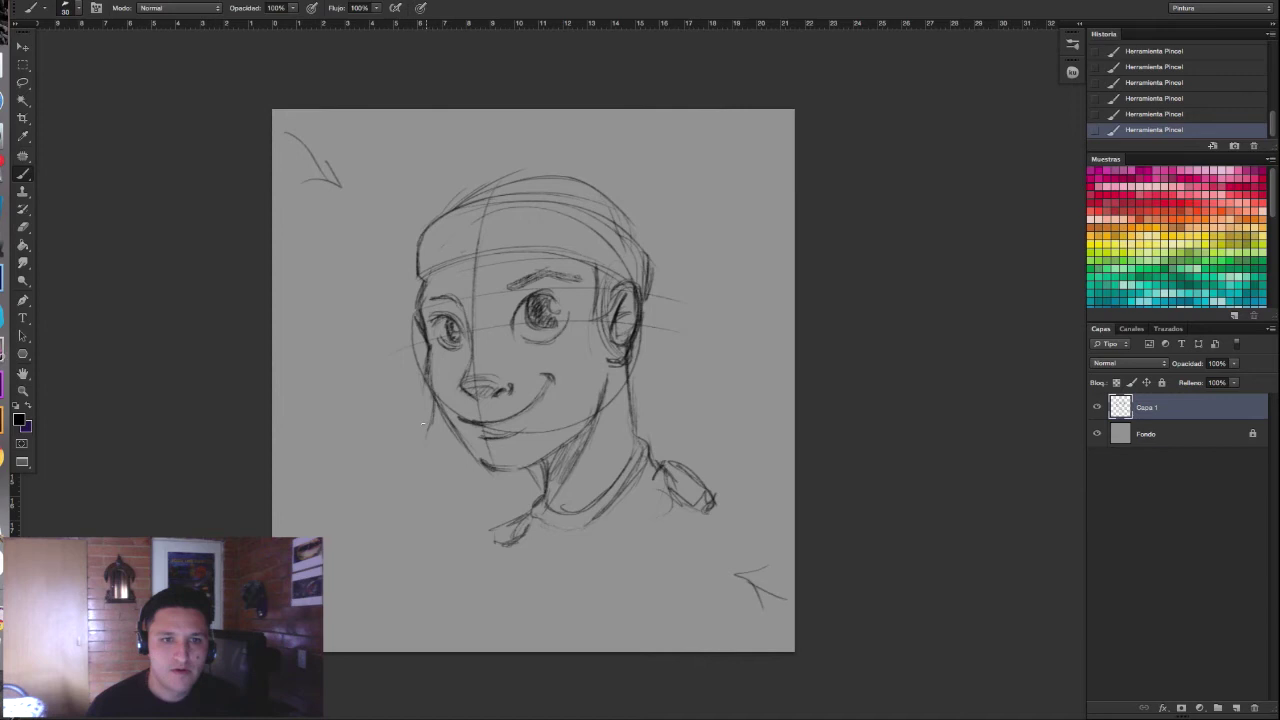
mouse_move(432, 420)
mouse_down()
mouse_move(425, 450)
mouse_move(444, 439)
mouse_move(481, 449)
mouse_up()
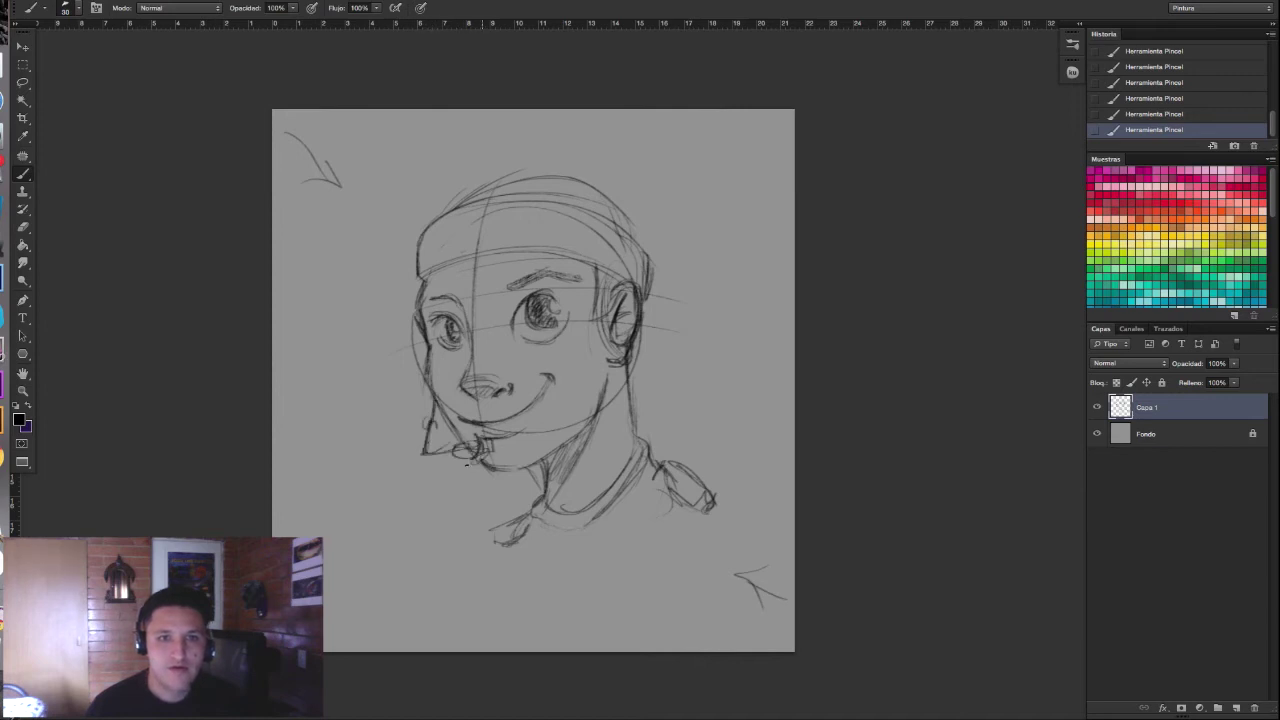
scroll(466, 462, down, 3)
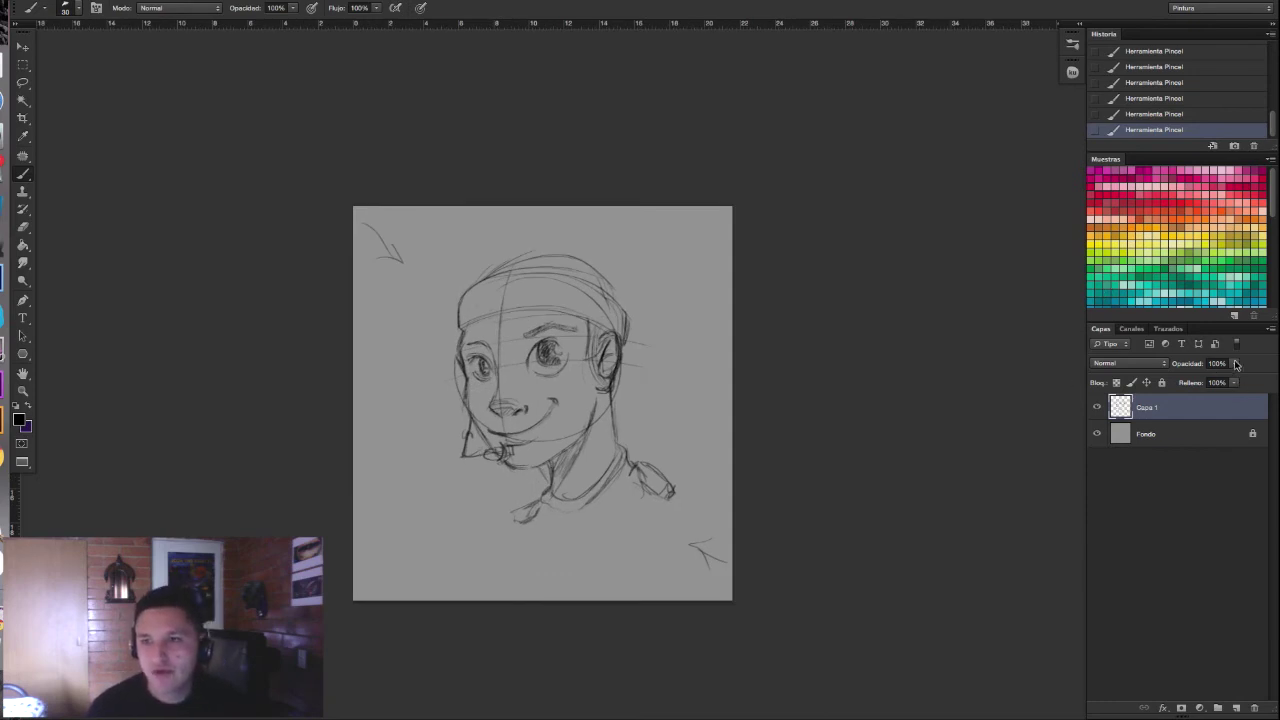
Step: Lower the sketch layer's opacity to 34%
drag(1236, 364, 1190, 384)
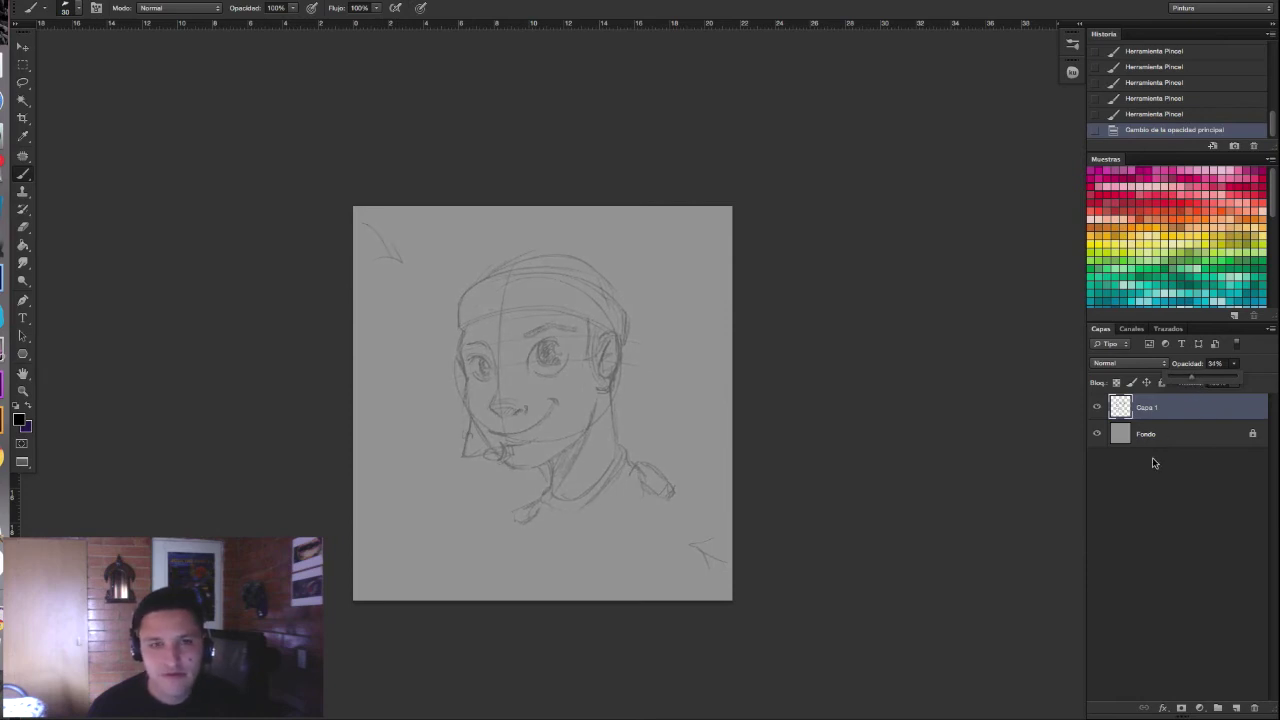
drag(700, 434, 722, 433)
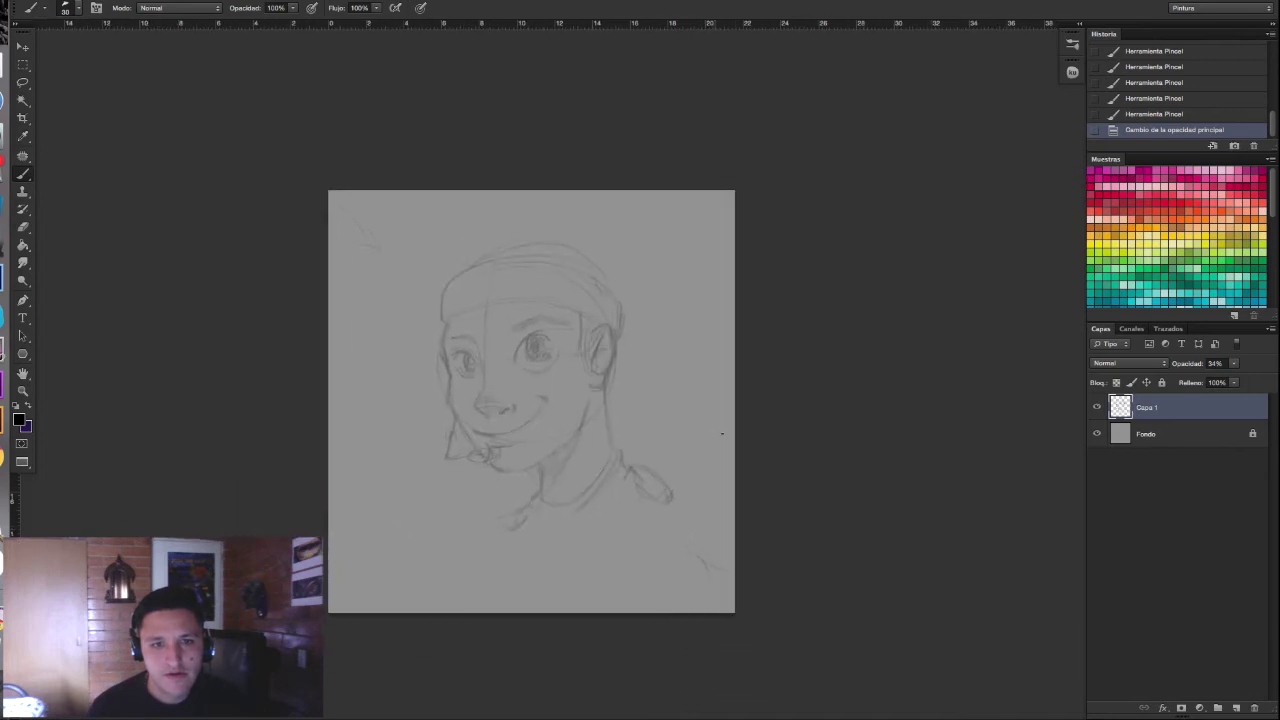
key(F5)
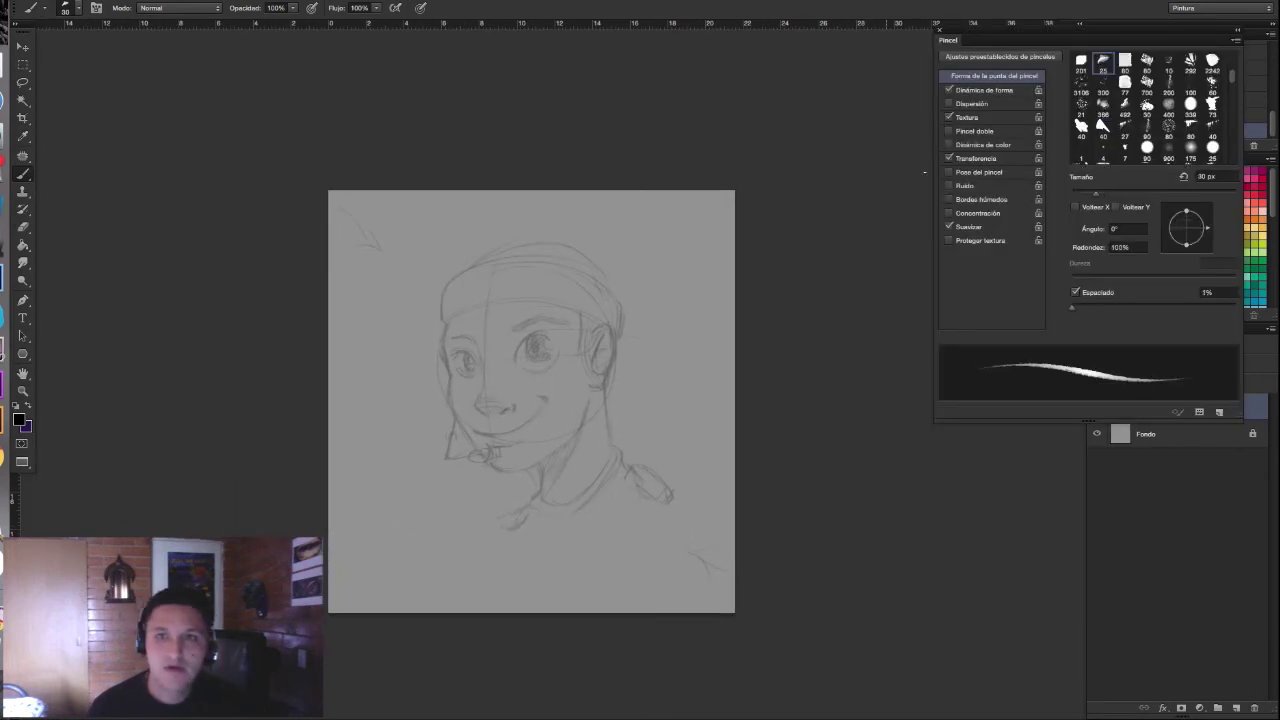
key(F5)
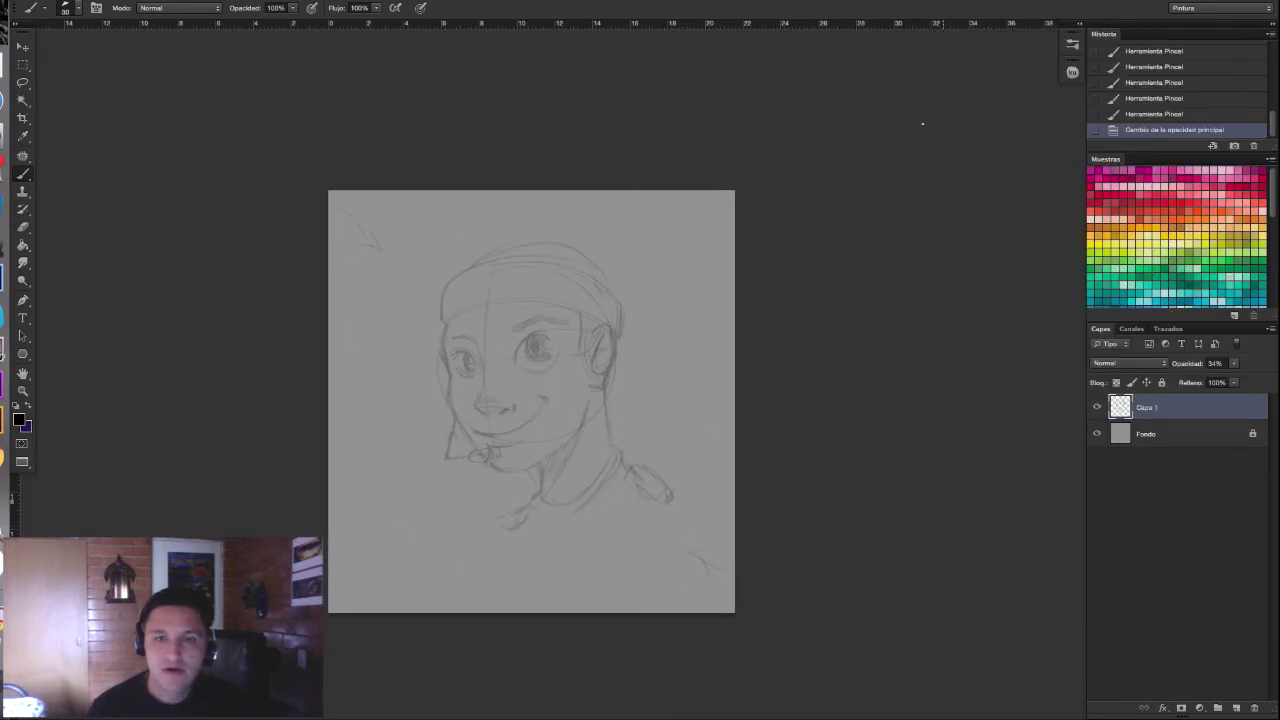
mouse_move(563, 351)
mouse_down()
mouse_move(542, 317)
mouse_move(586, 357)
mouse_move(544, 343)
mouse_up()
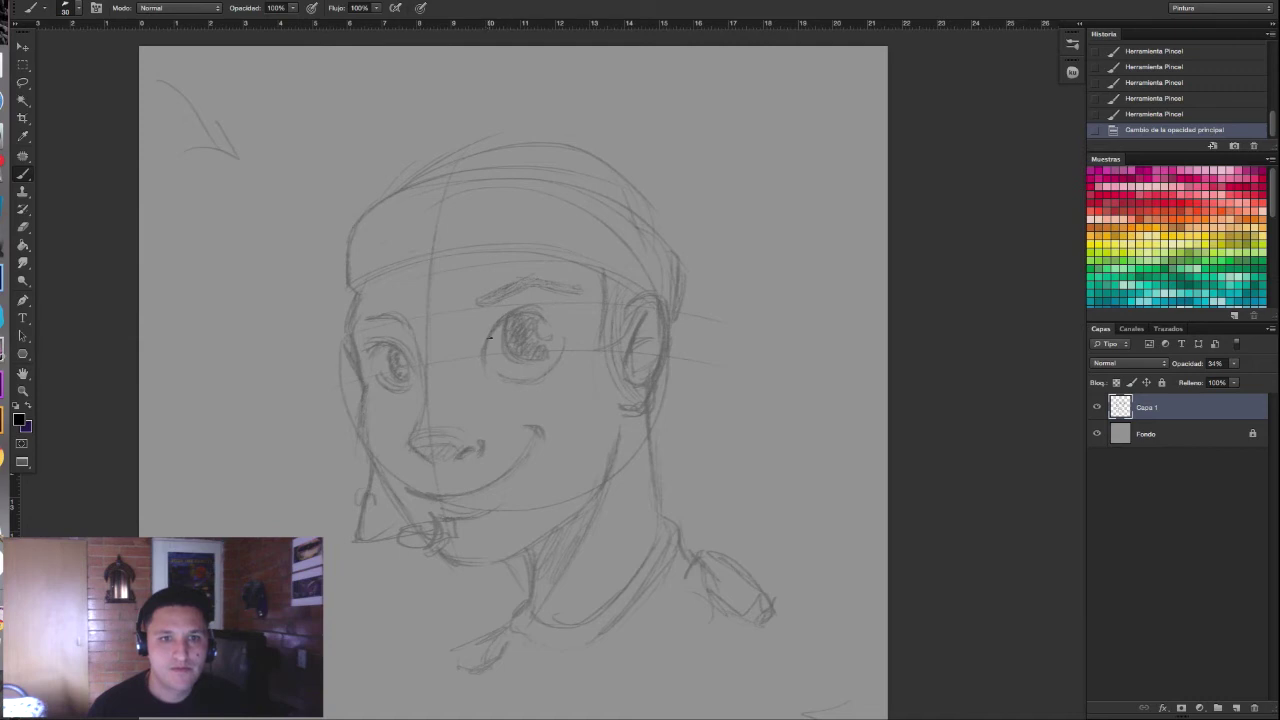
mouse_move(500, 340)
mouse_down()
mouse_move(540, 340)
mouse_move(540, 327)
mouse_up()
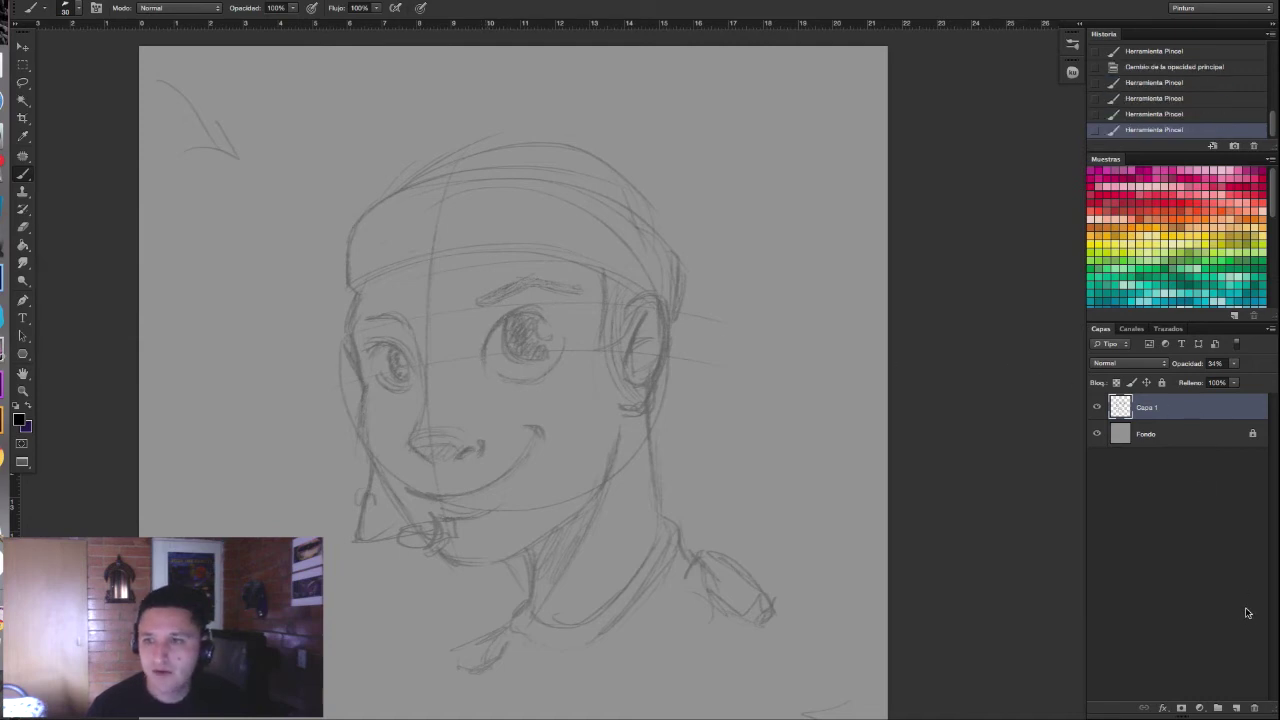
key(ctrl+z)
Step: Add a new layer and rename the layers 'Sketch' and 'Clean up'
click(1236, 708)
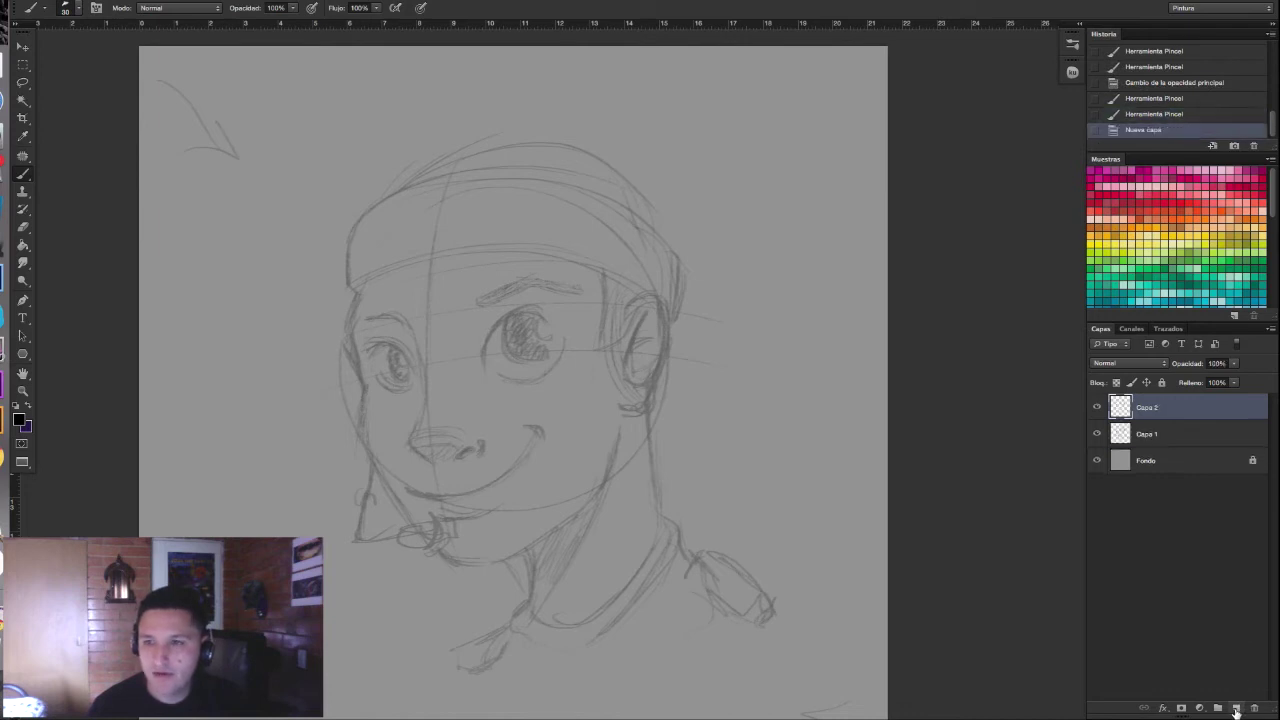
click(1152, 433)
double_click(1150, 433)
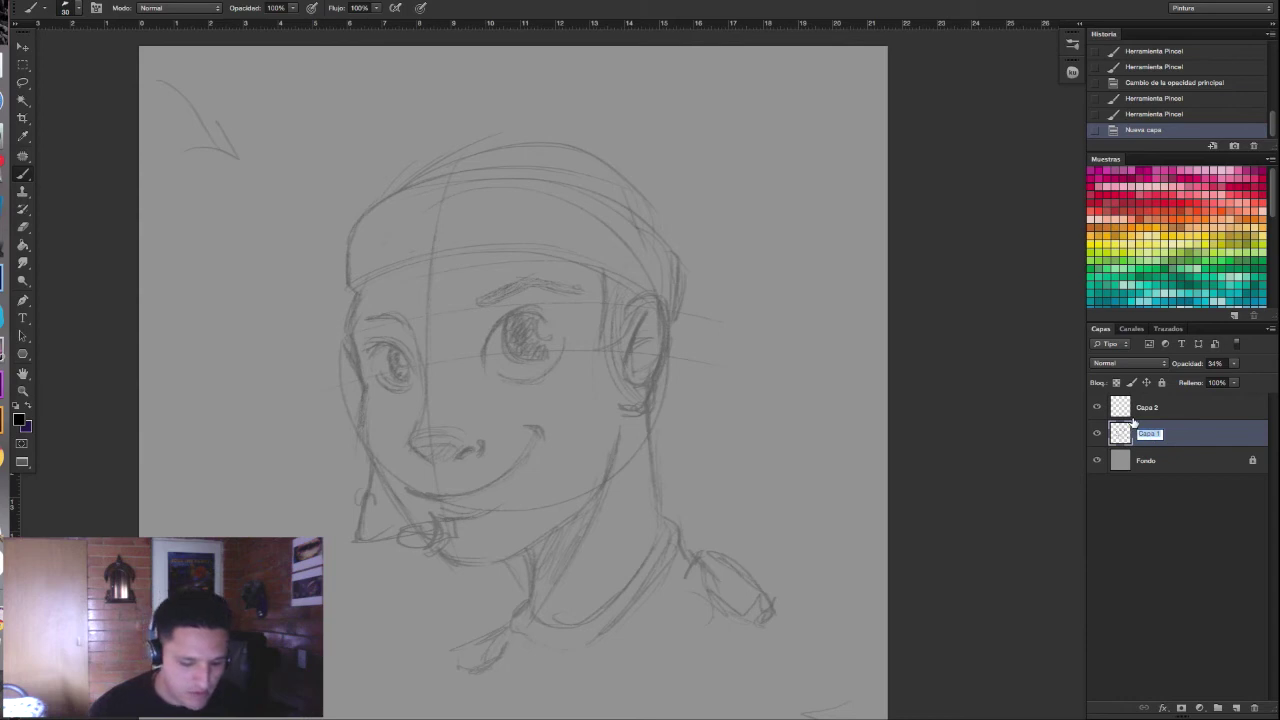
text(Sketch)
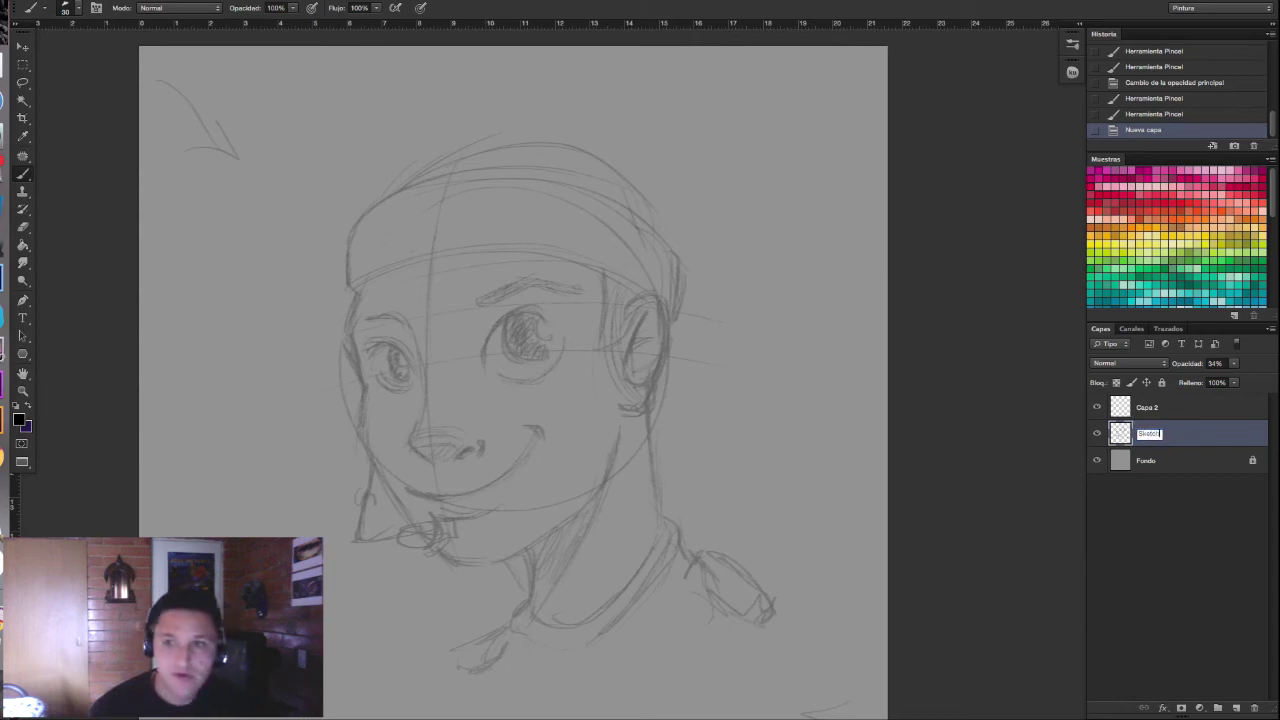
key(Return)
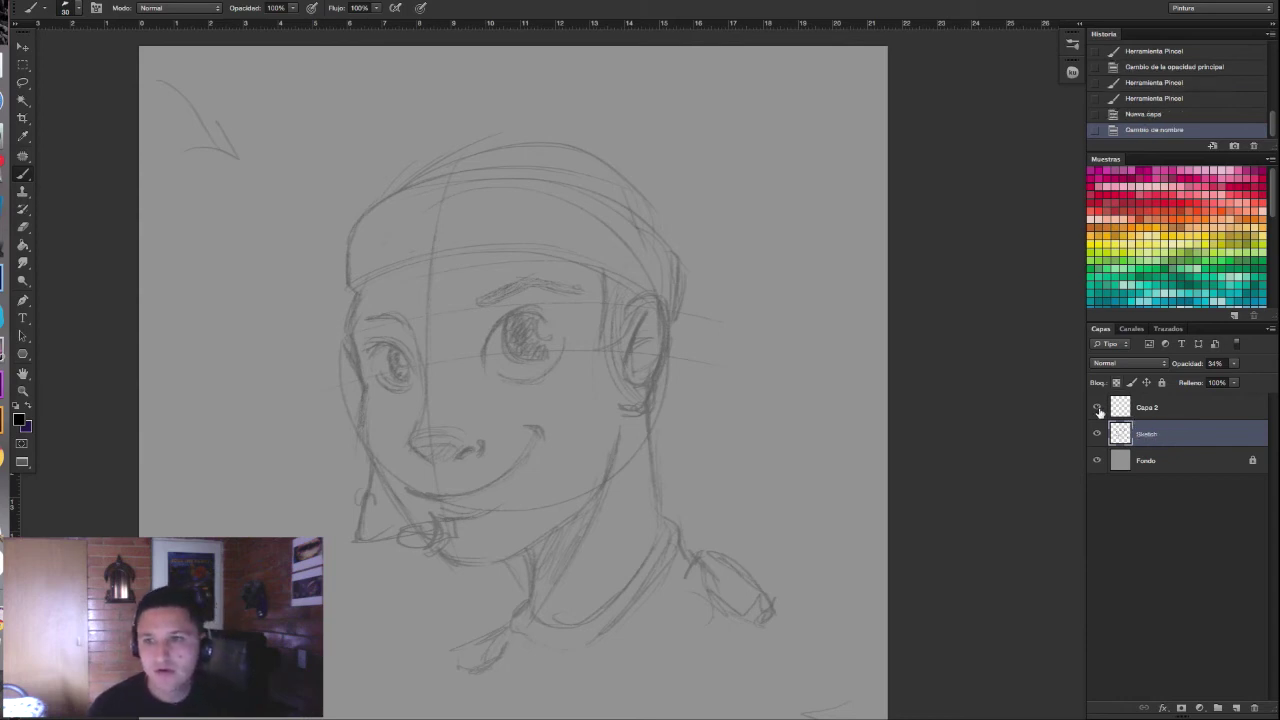
double_click(1166, 410)
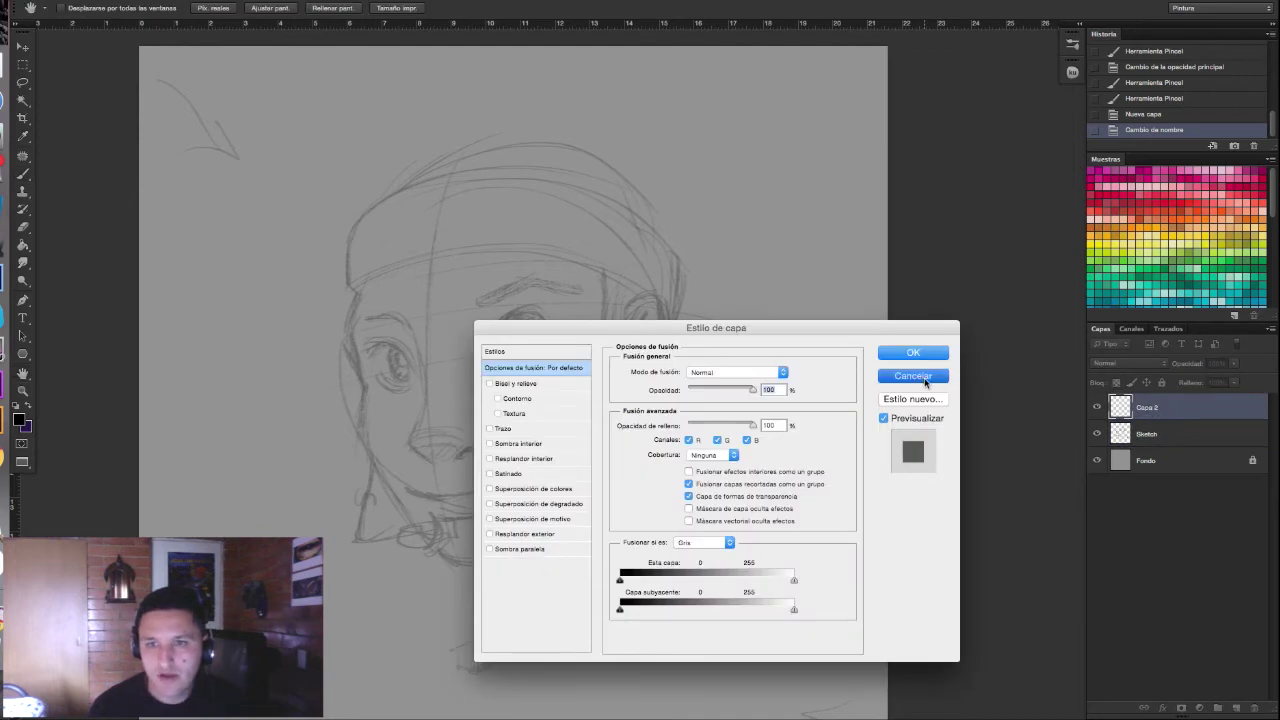
click(913, 377)
double_click(1147, 408)
text(Clean up)
key(Return)
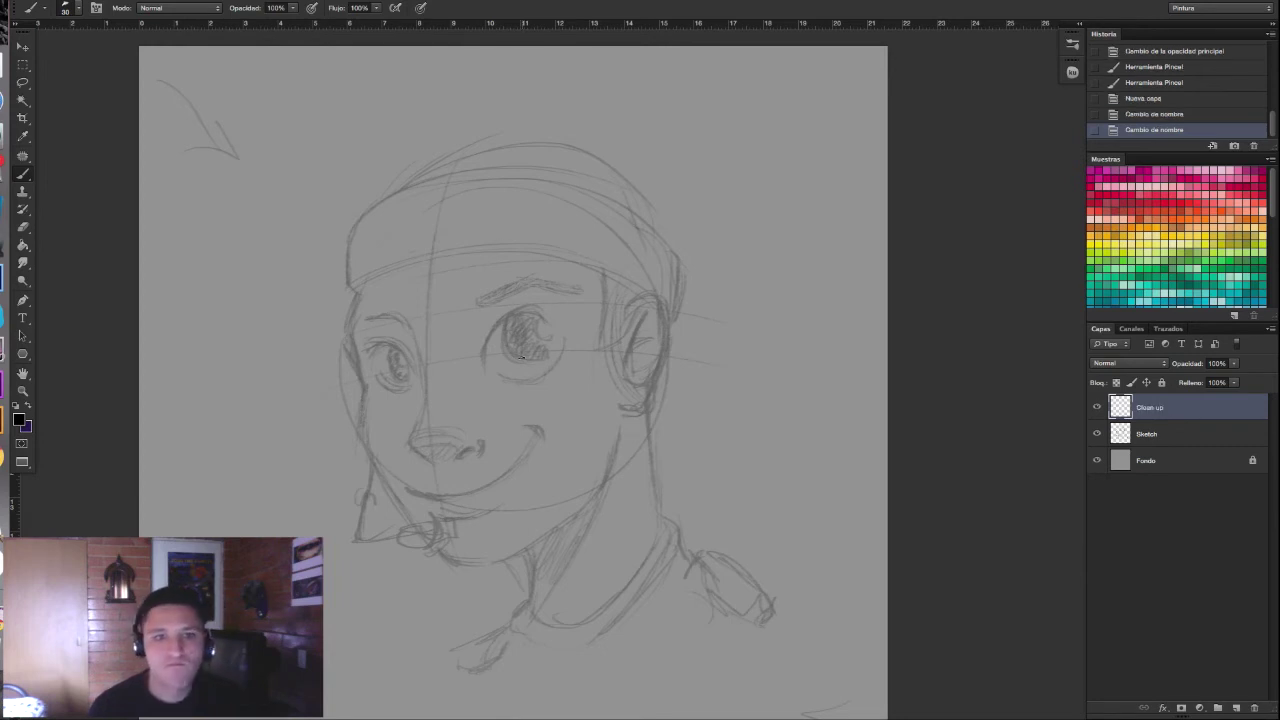
Step: Ink the cap's left edge and the right eye's outline with its iris highlight curve
drag(509, 405, 489, 264)
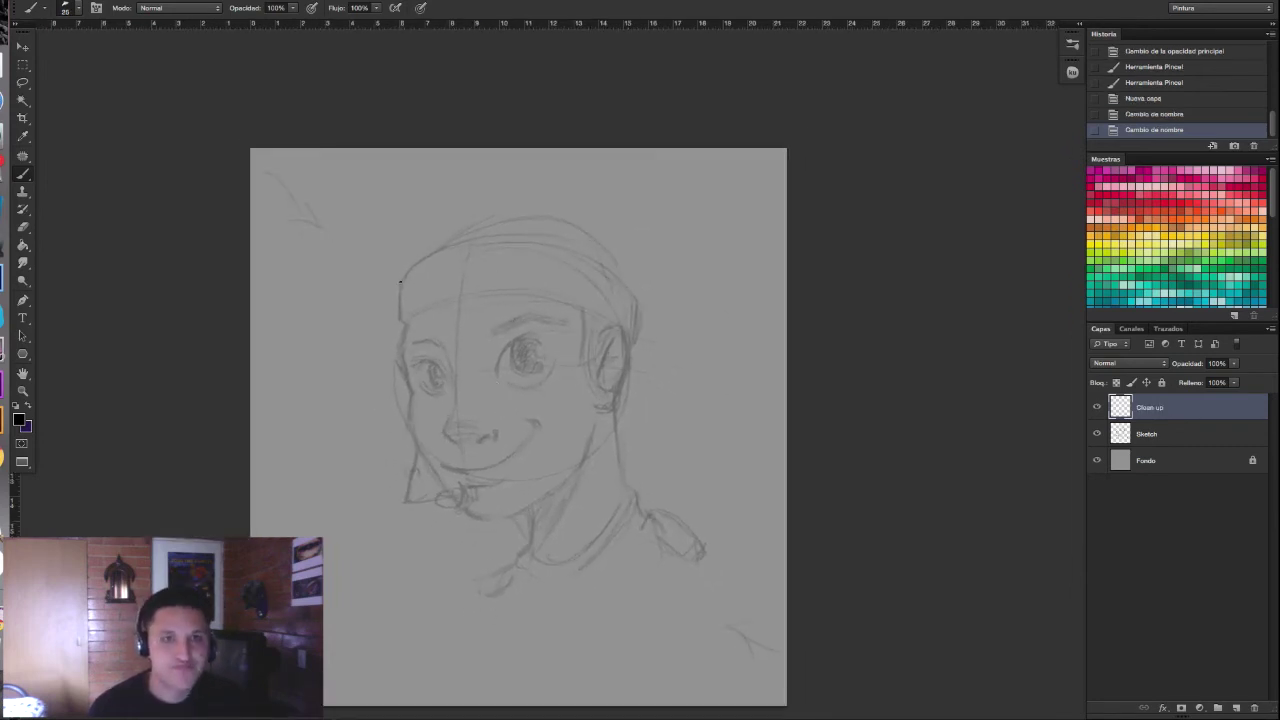
drag(408, 271, 404, 287)
drag(404, 288, 401, 318)
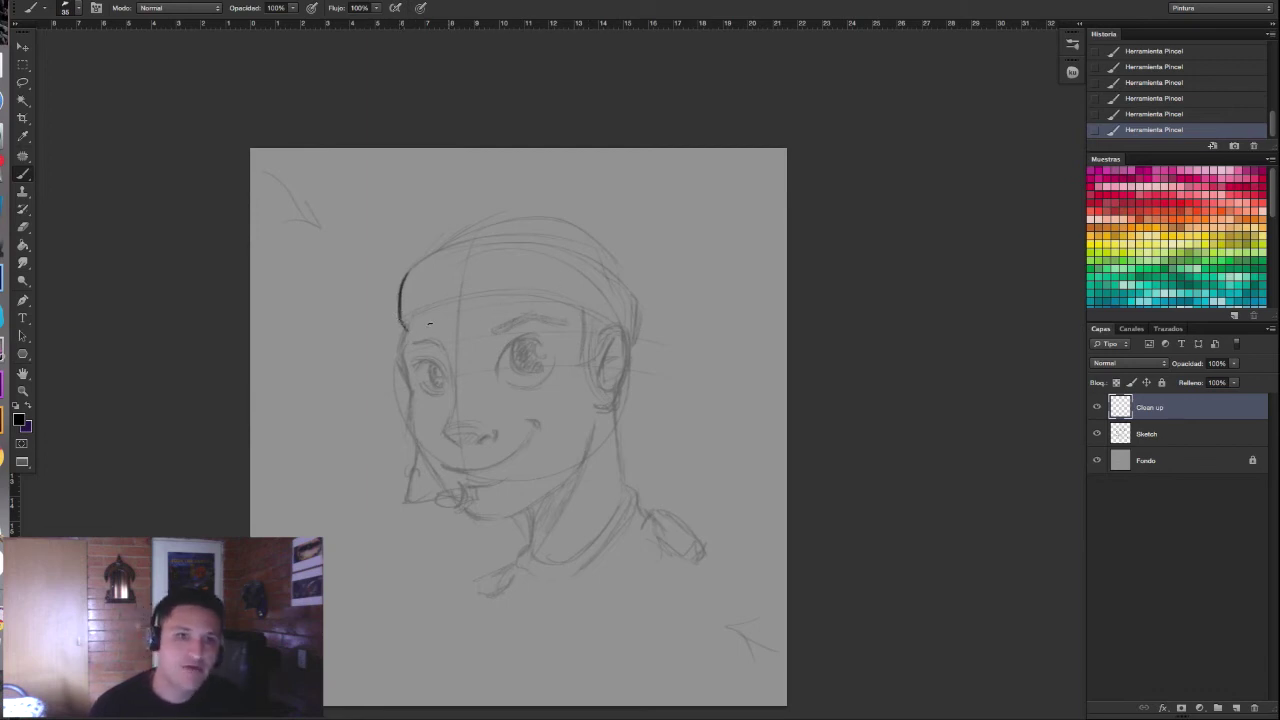
click(537, 364)
click(537, 364)
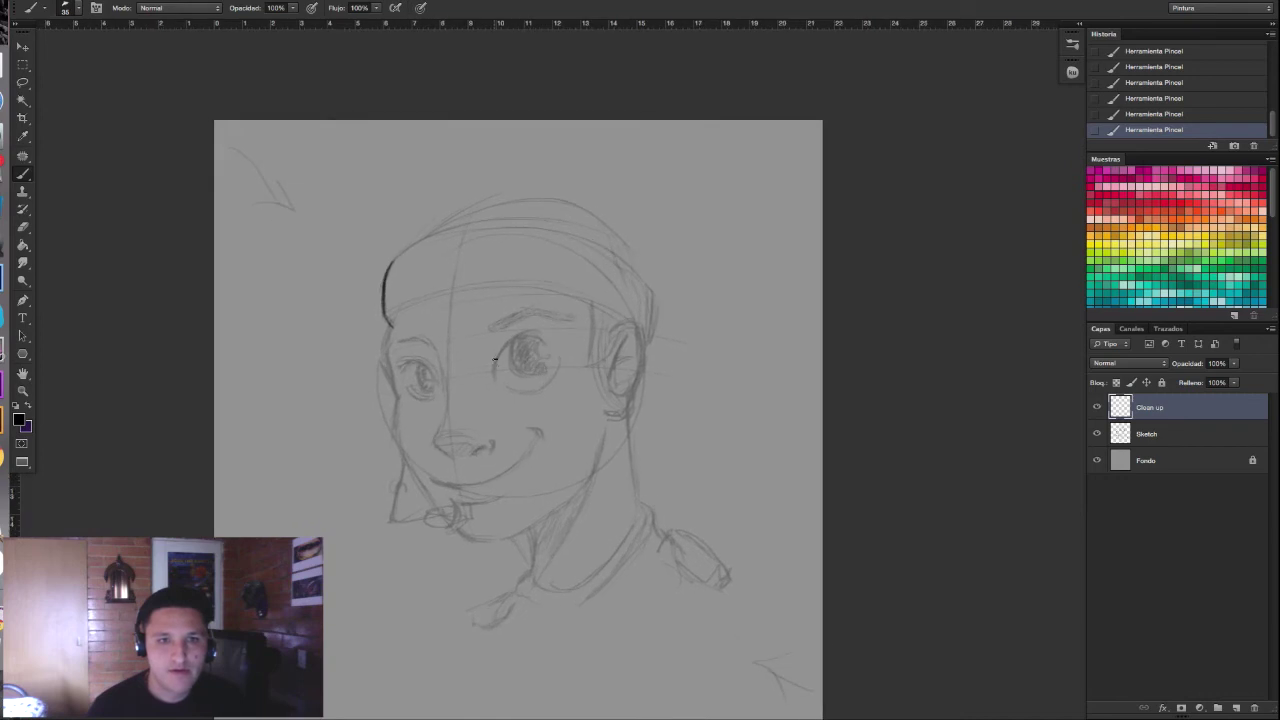
drag(493, 375, 546, 336)
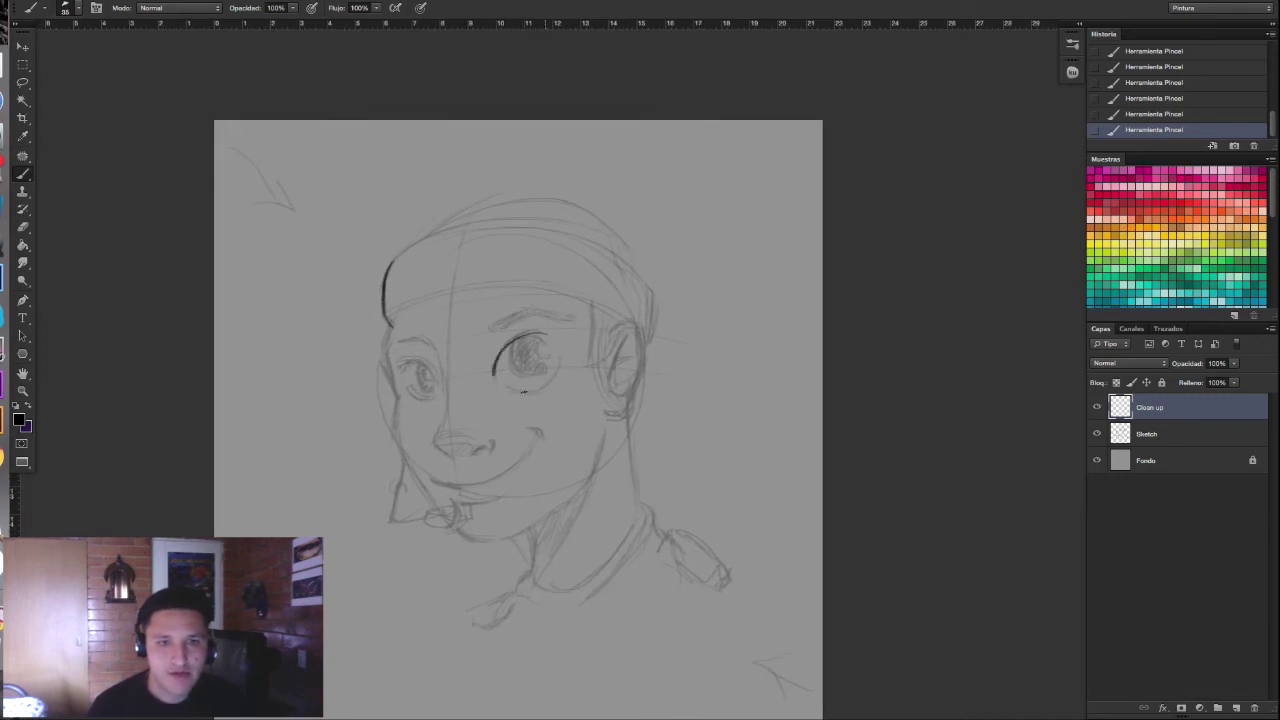
drag(510, 390, 553, 372)
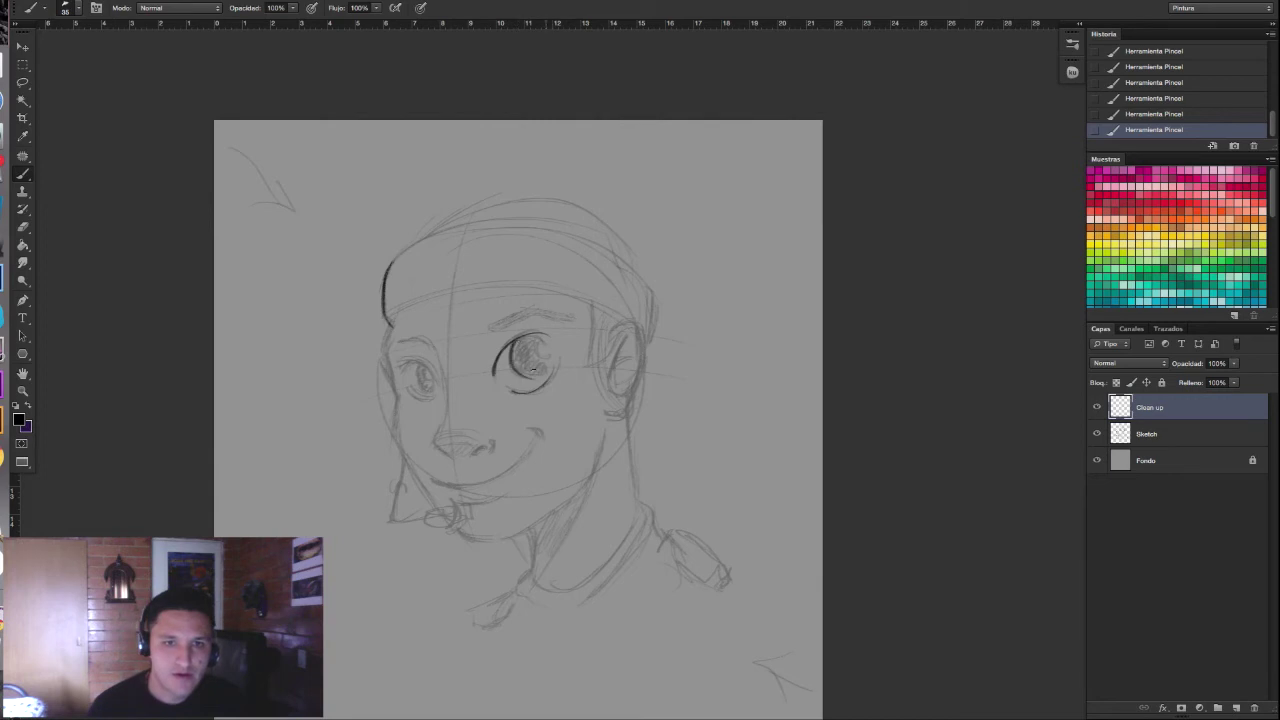
scroll(542, 378, up, 2)
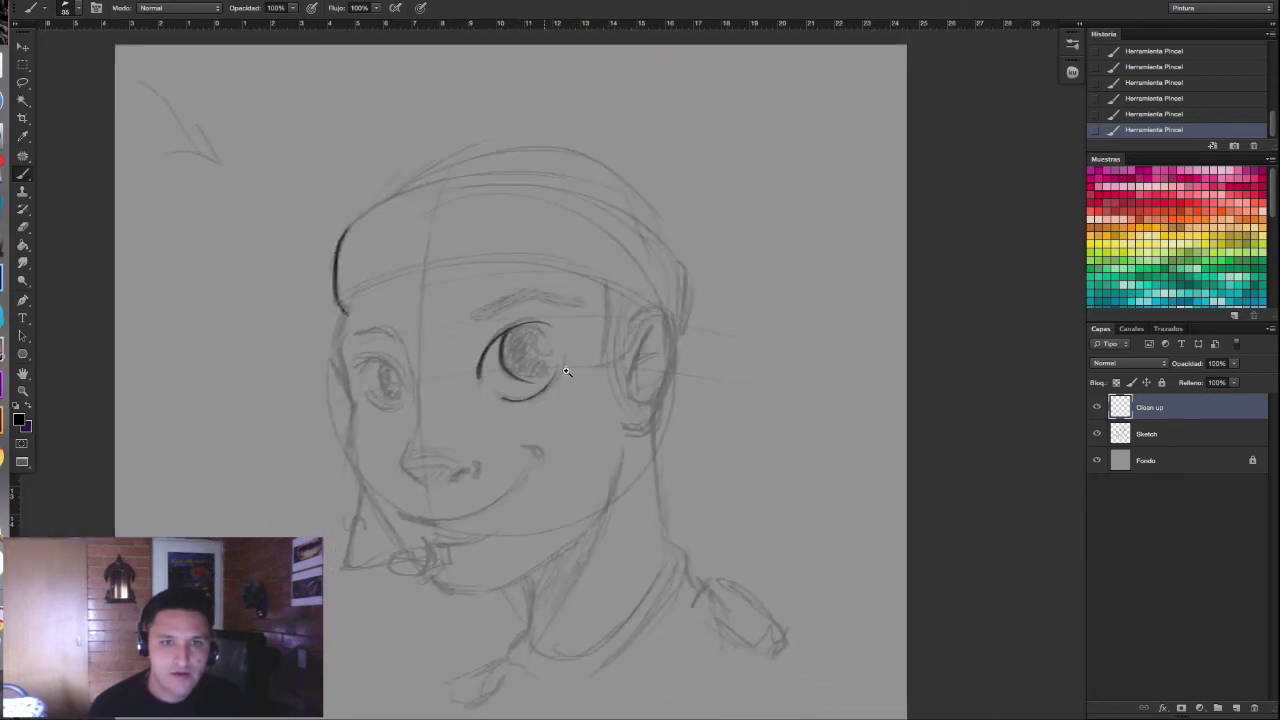
drag(544, 328, 548, 342)
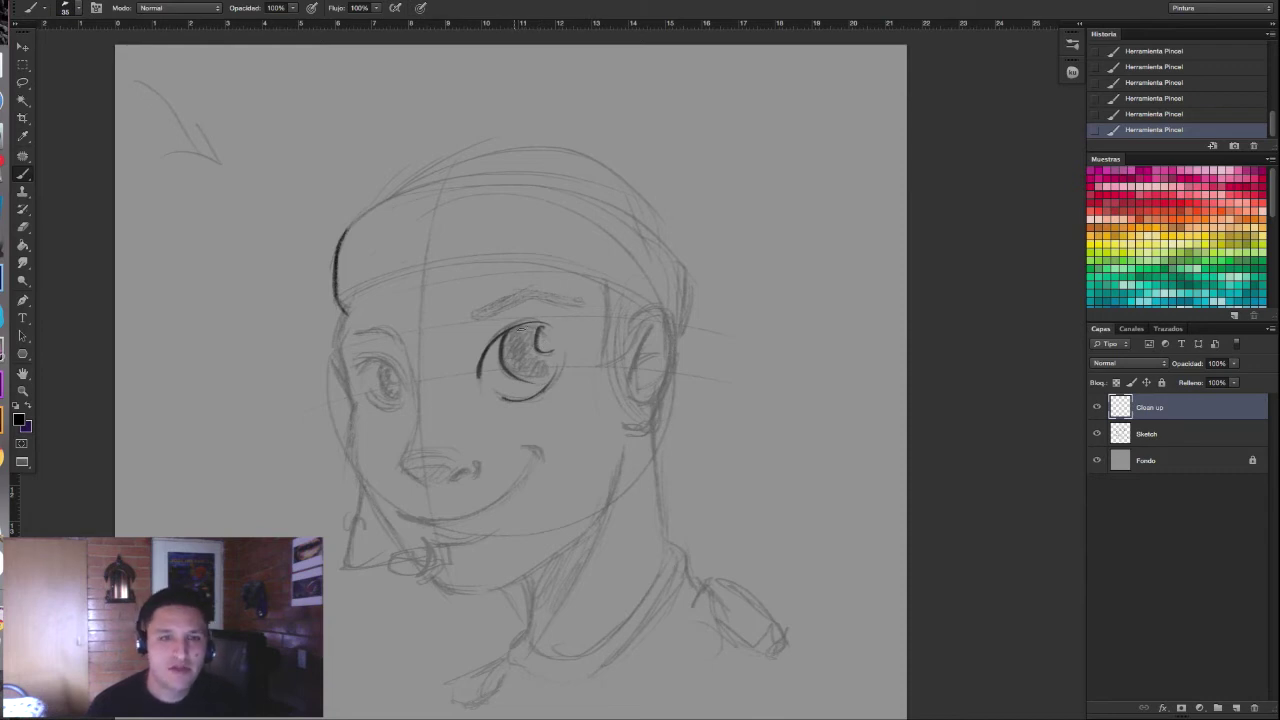
Step: Try filling the iris black through a Lasso selection, then undo the fill
key(l)
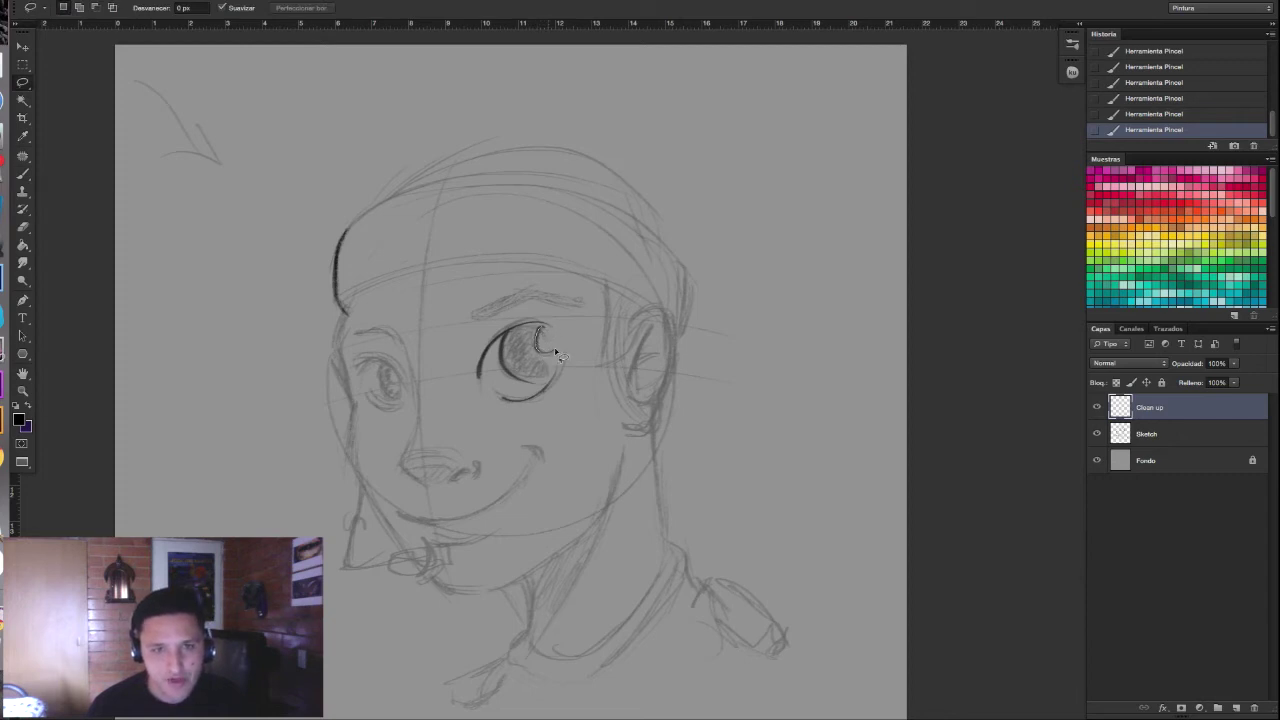
drag(556, 383, 510, 347)
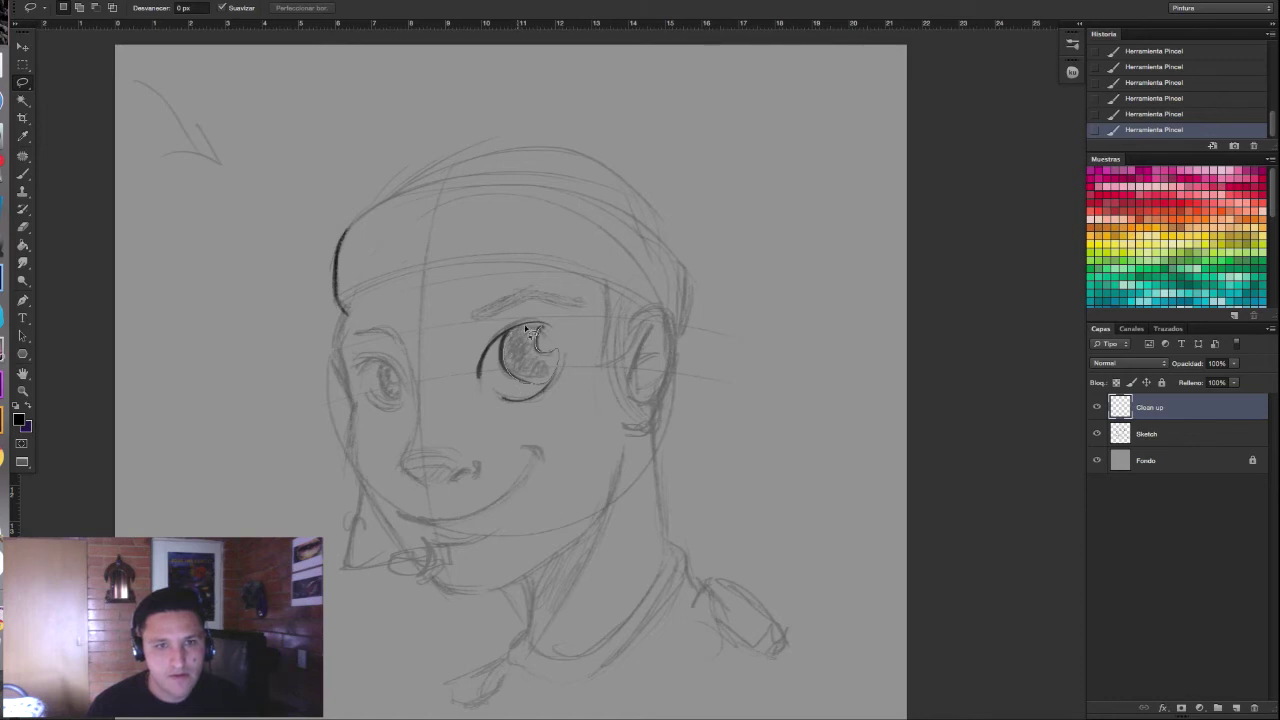
drag(510, 347, 541, 316)
key(alt+BackSpace)
key(ctrl+d)
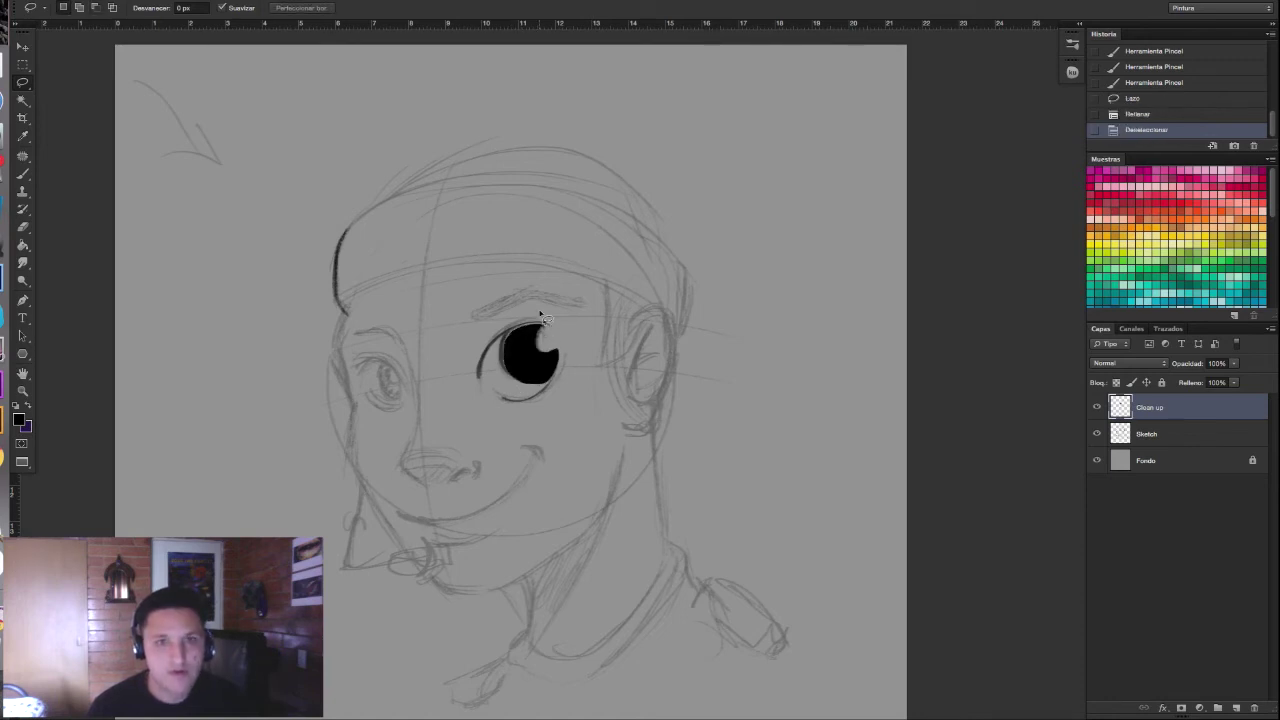
scroll(490, 420, down, 1)
scroll(490, 420, down, 1)
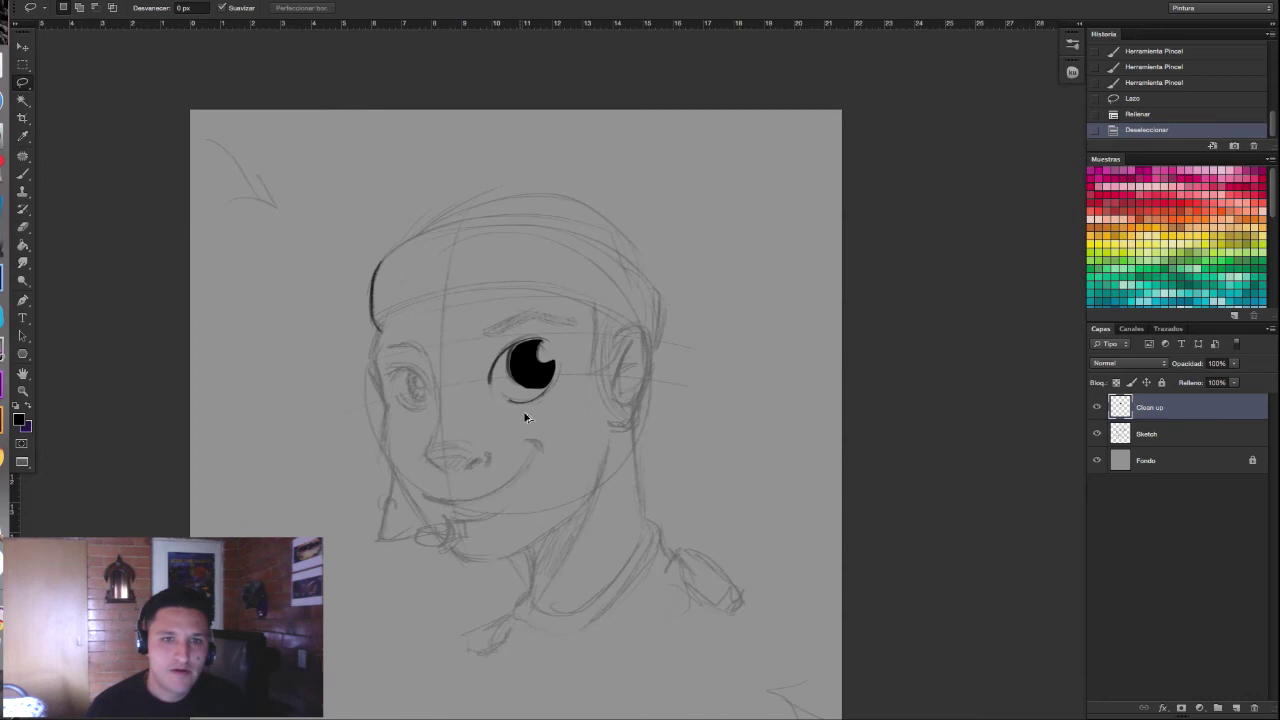
key(ctrl+alt+z)
key(ctrl+alt+z)
key(ctrl+d)
key(b)
Step: Turn off the brush Texture option and hatch the right iris dark
scroll(590, 371, up, 2)
scroll(590, 371, up, 1)
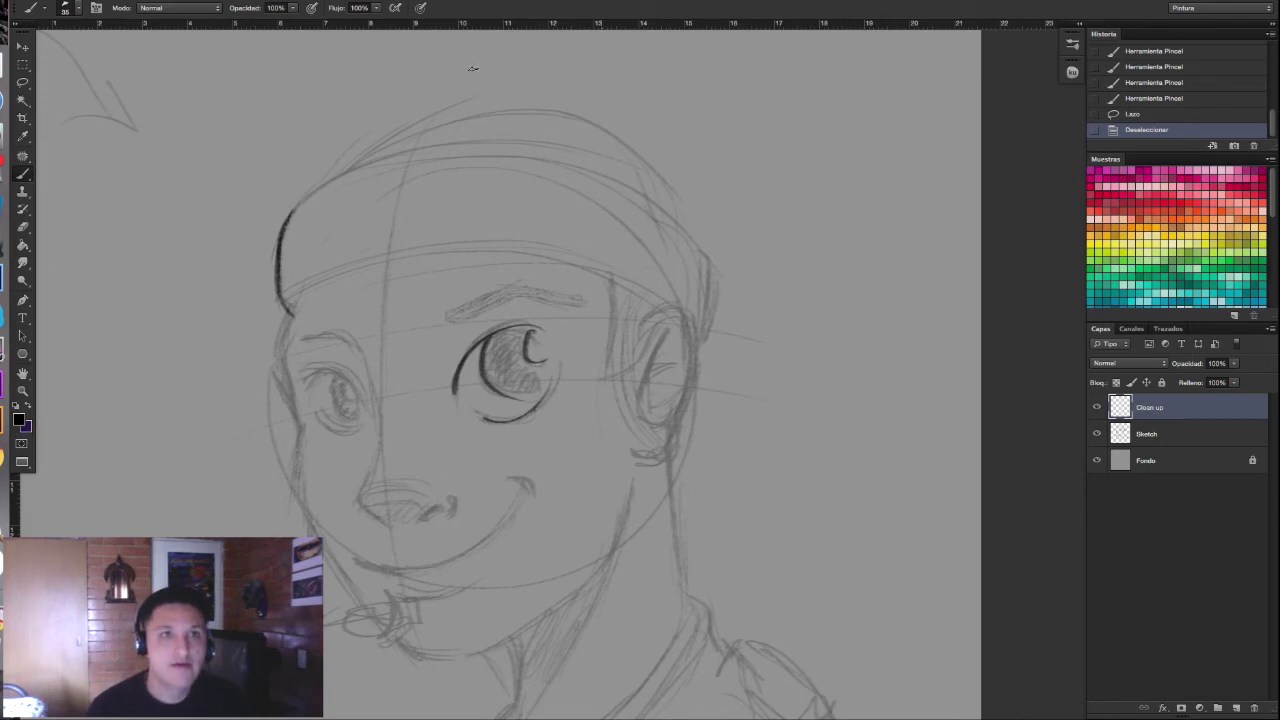
click(350, 0)
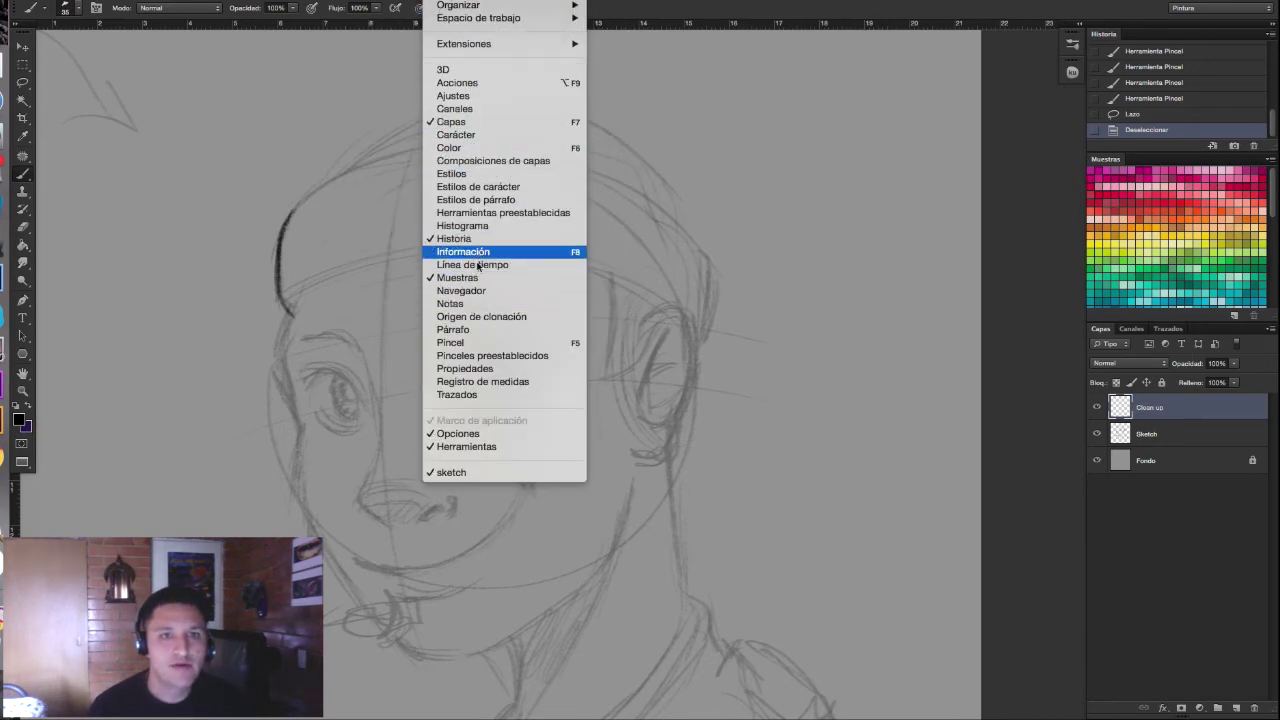
key(Escape)
key(F5)
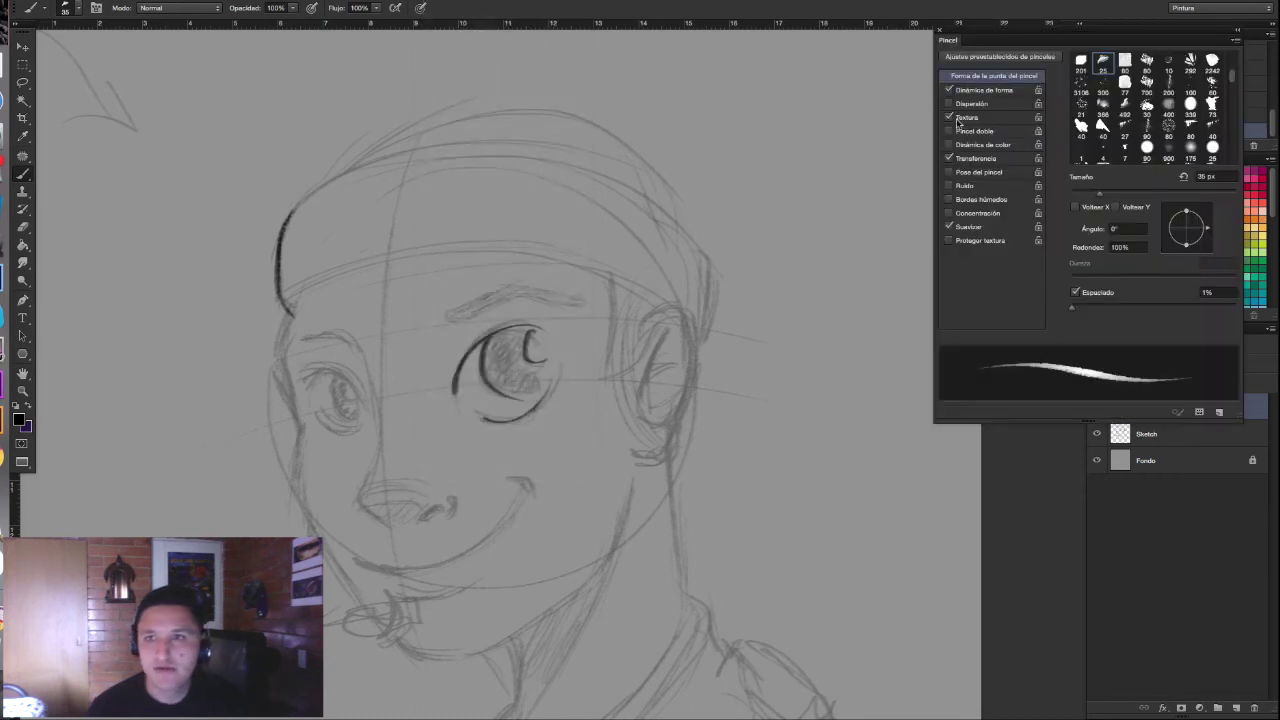
click(949, 117)
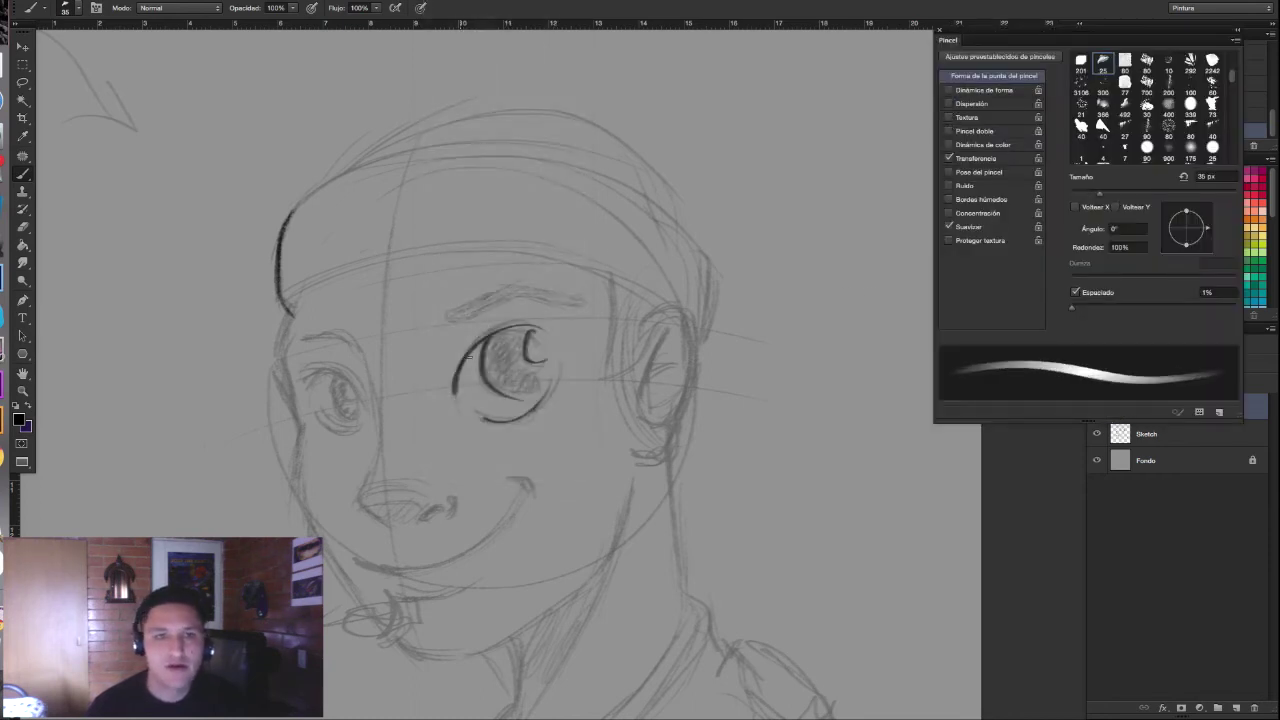
drag(517, 338, 492, 358)
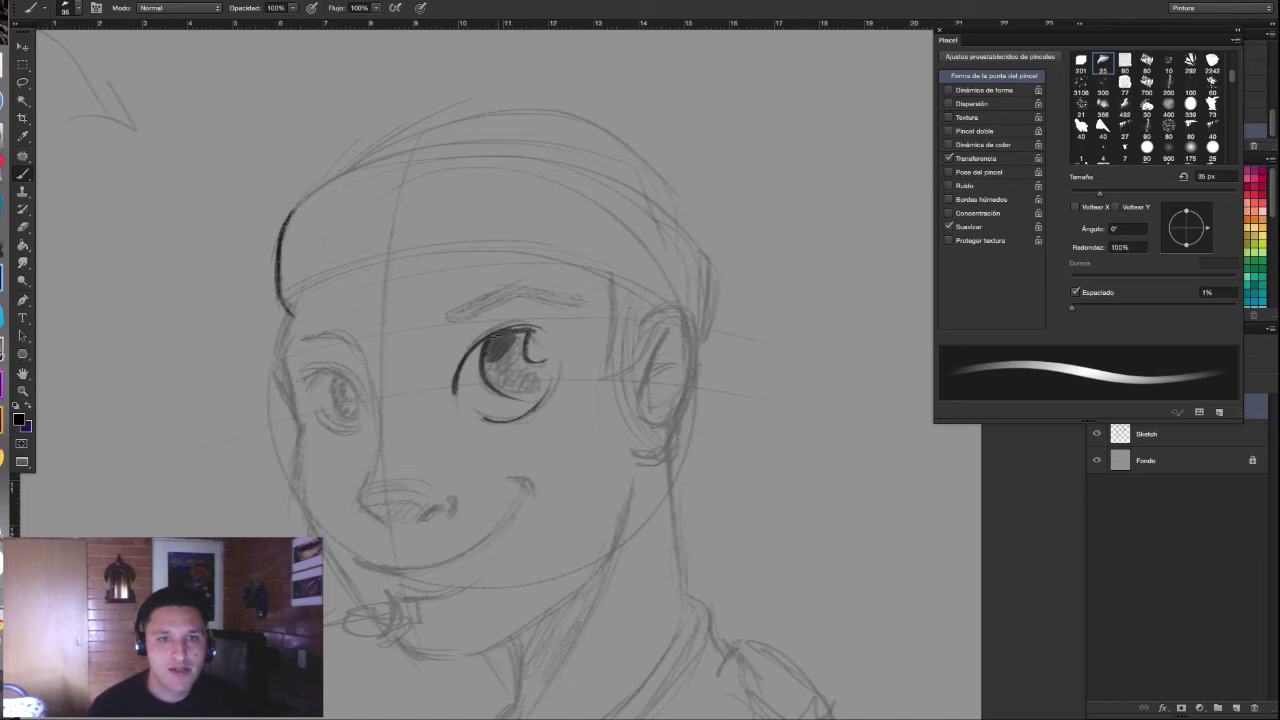
mouse_move(492, 358)
mouse_down()
mouse_move(516, 336)
mouse_move(500, 386)
mouse_move(521, 366)
mouse_move(522, 396)
mouse_move(500, 394)
mouse_move(540, 384)
mouse_up()
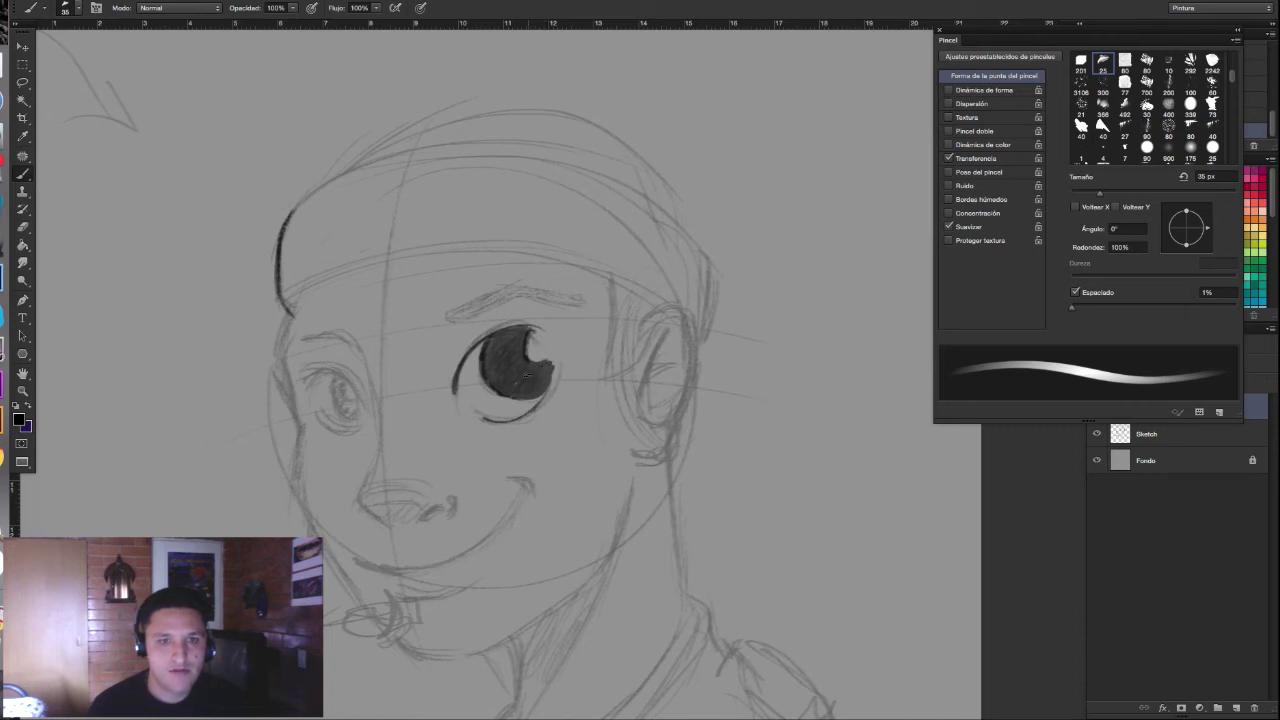
Step: Toggle the Sketch layer's visibility to check the ink, then shade the eye further
click(1165, 437)
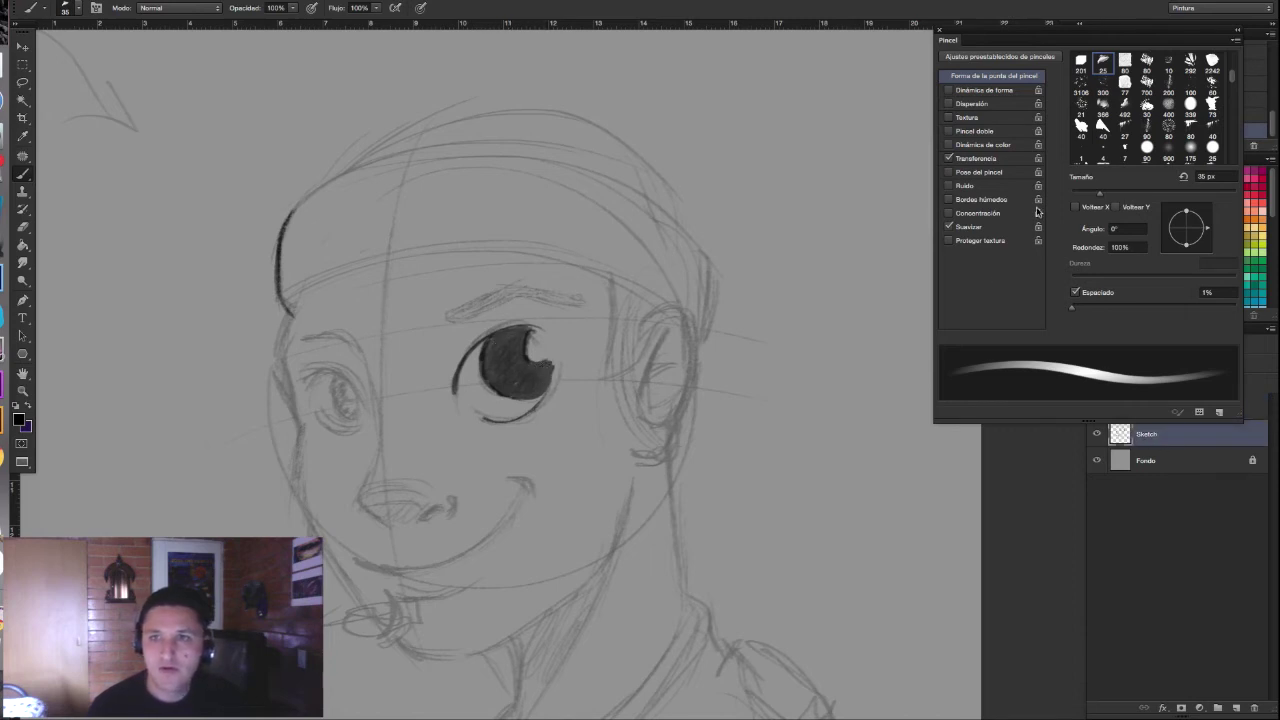
key(F5)
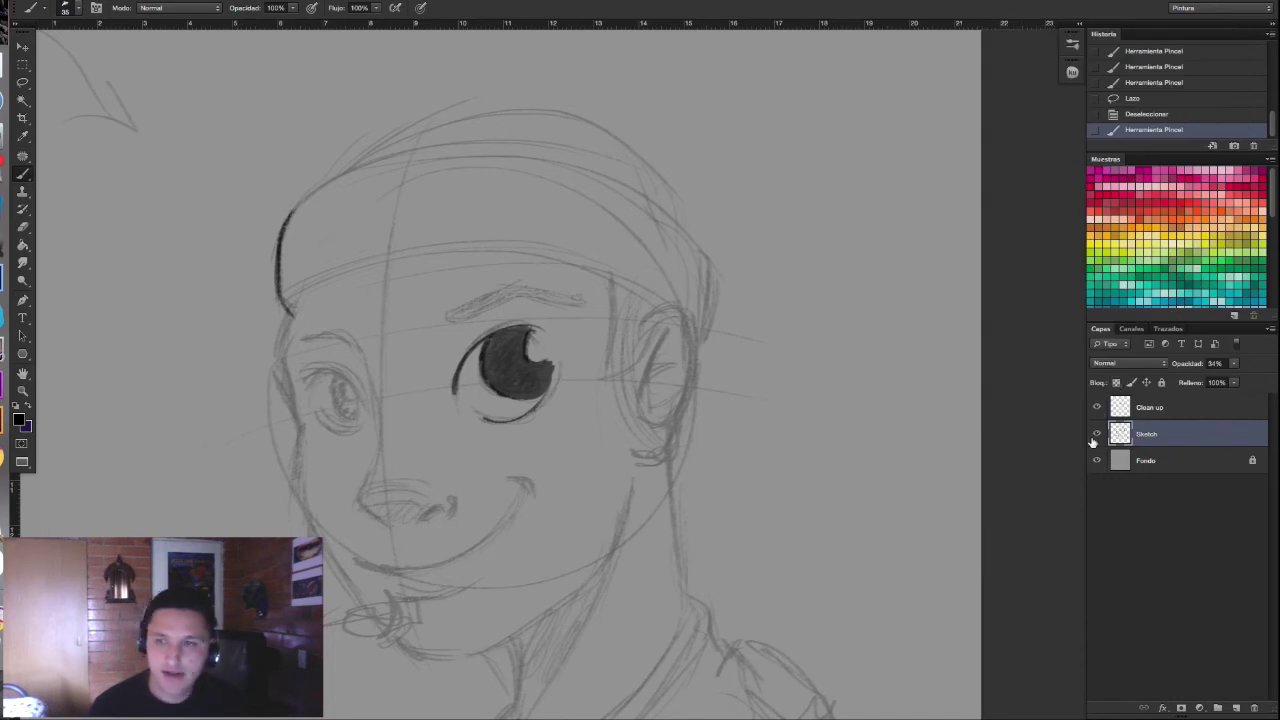
click(1097, 434)
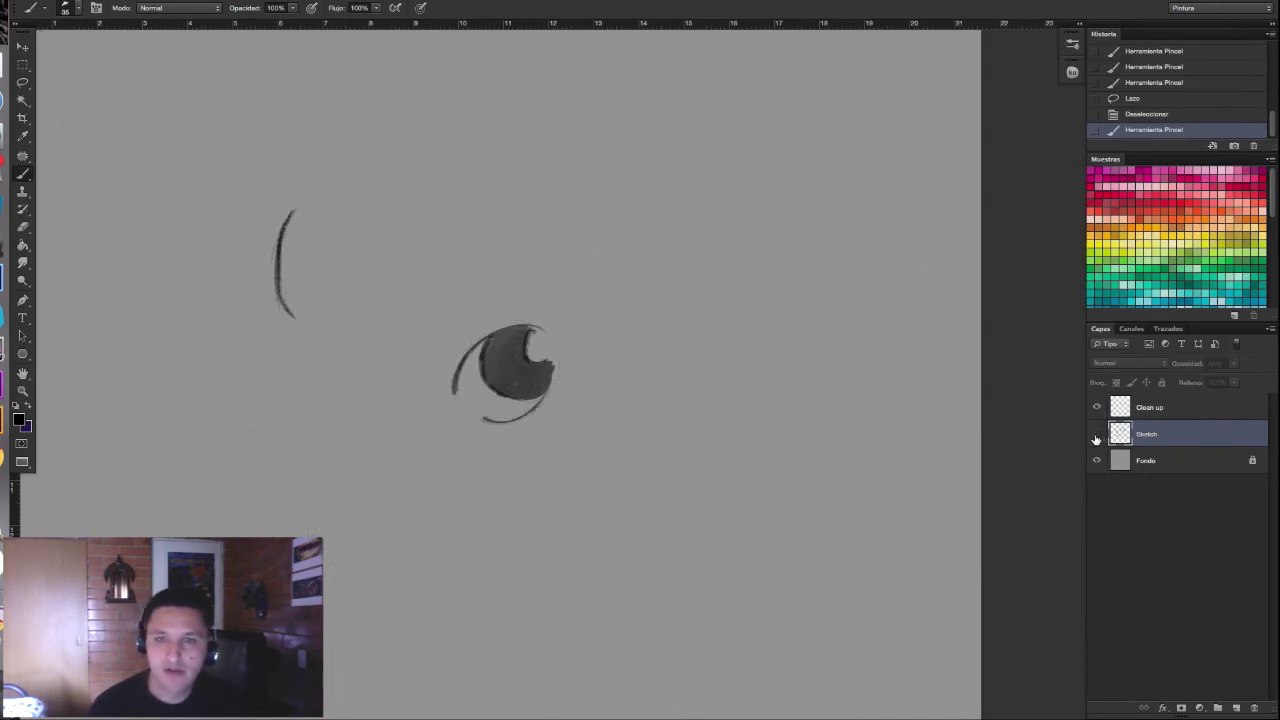
click(1097, 434)
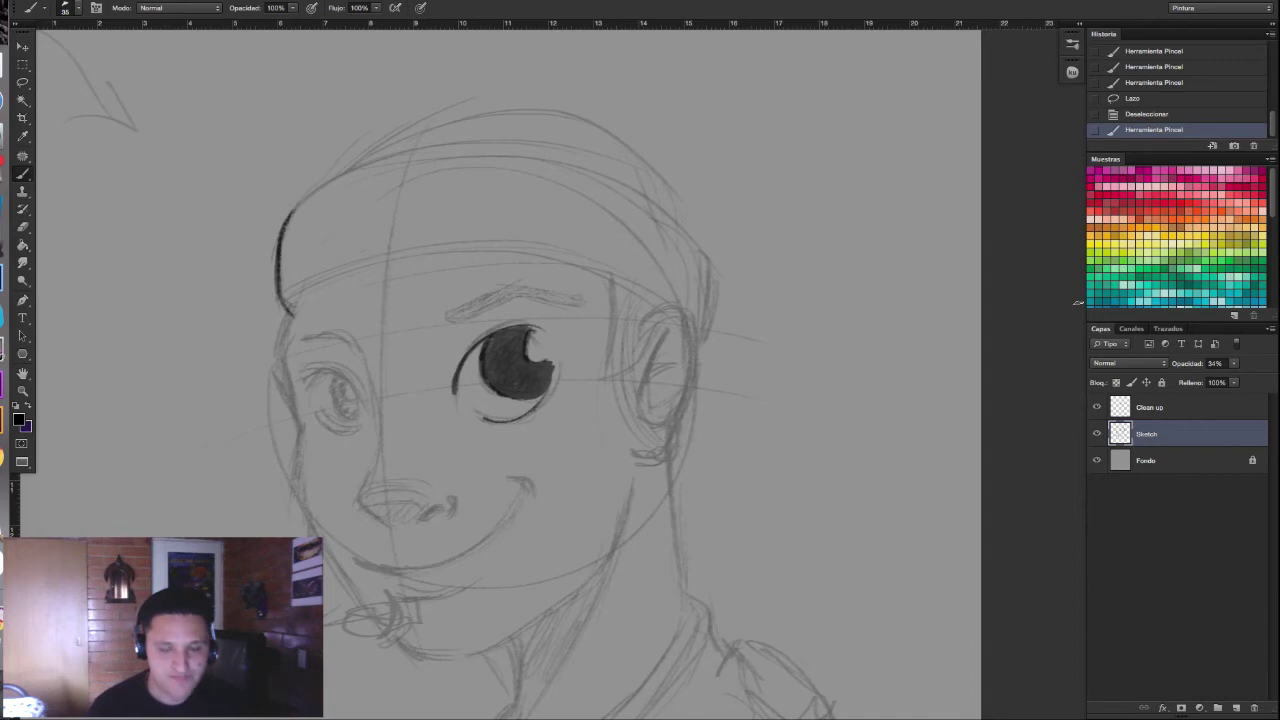
key(F5)
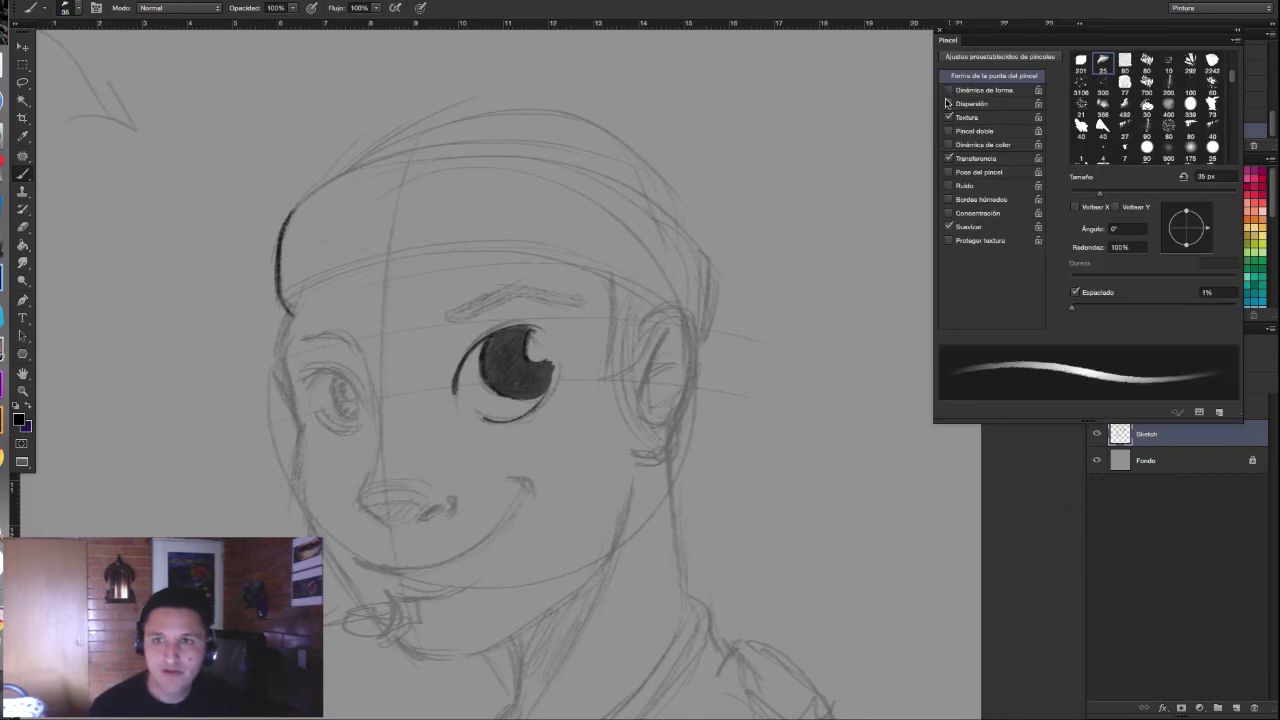
key(F5)
drag(495, 360, 521, 343)
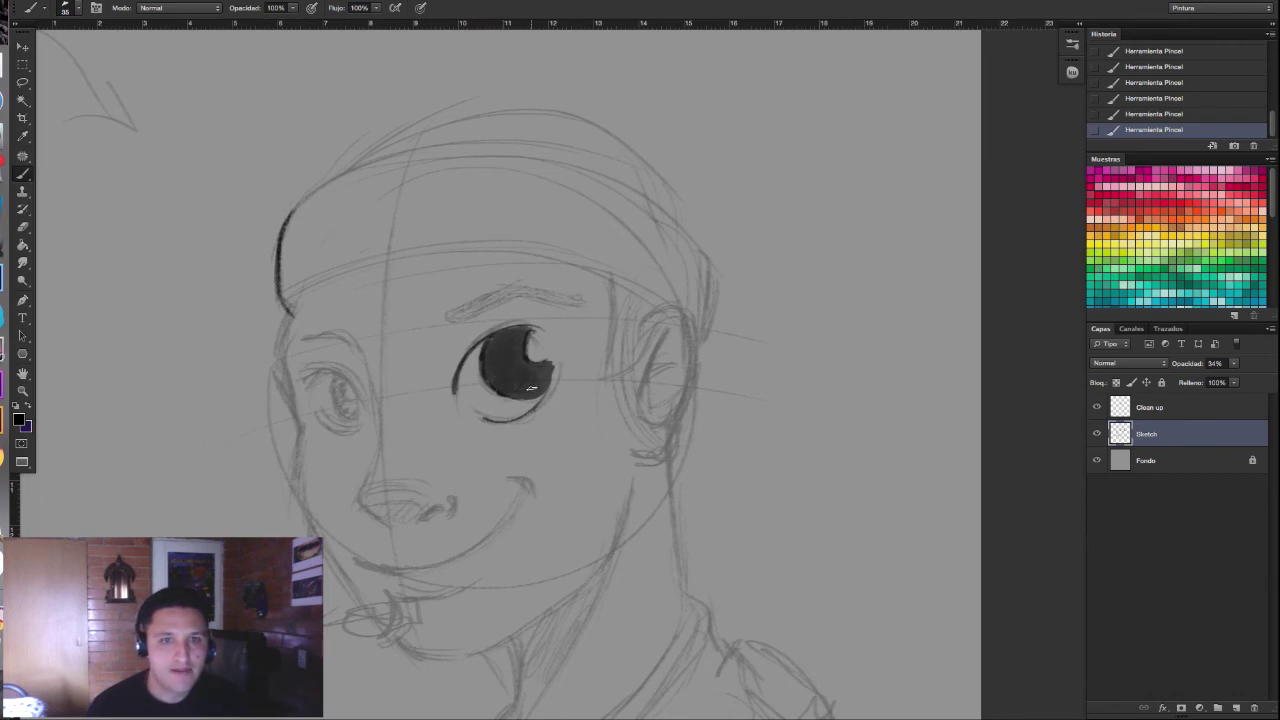
Step: Check the ink by toggling the Sketch layer, select Clean up, and expand the History panel
scroll(531, 388, down, 5)
scroll(437, 416, down, 1)
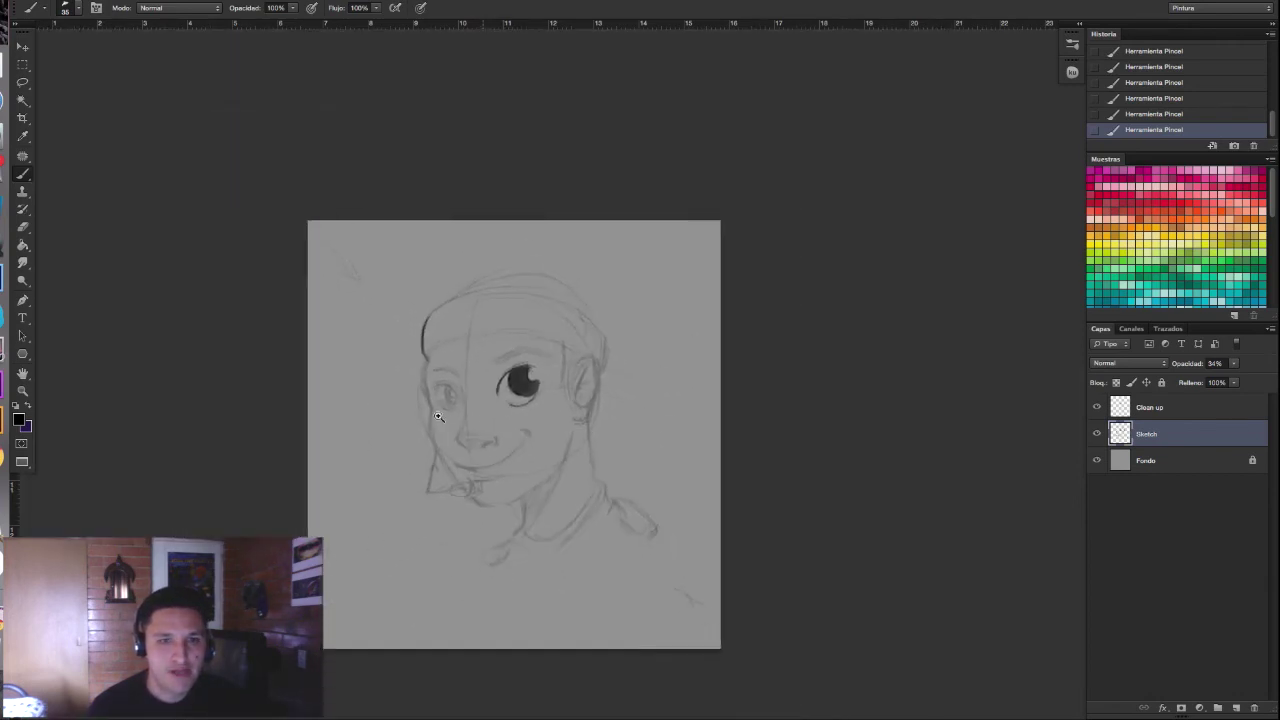
scroll(440, 418, up, 1)
scroll(465, 412, up, 2)
scroll(466, 425, down, 1)
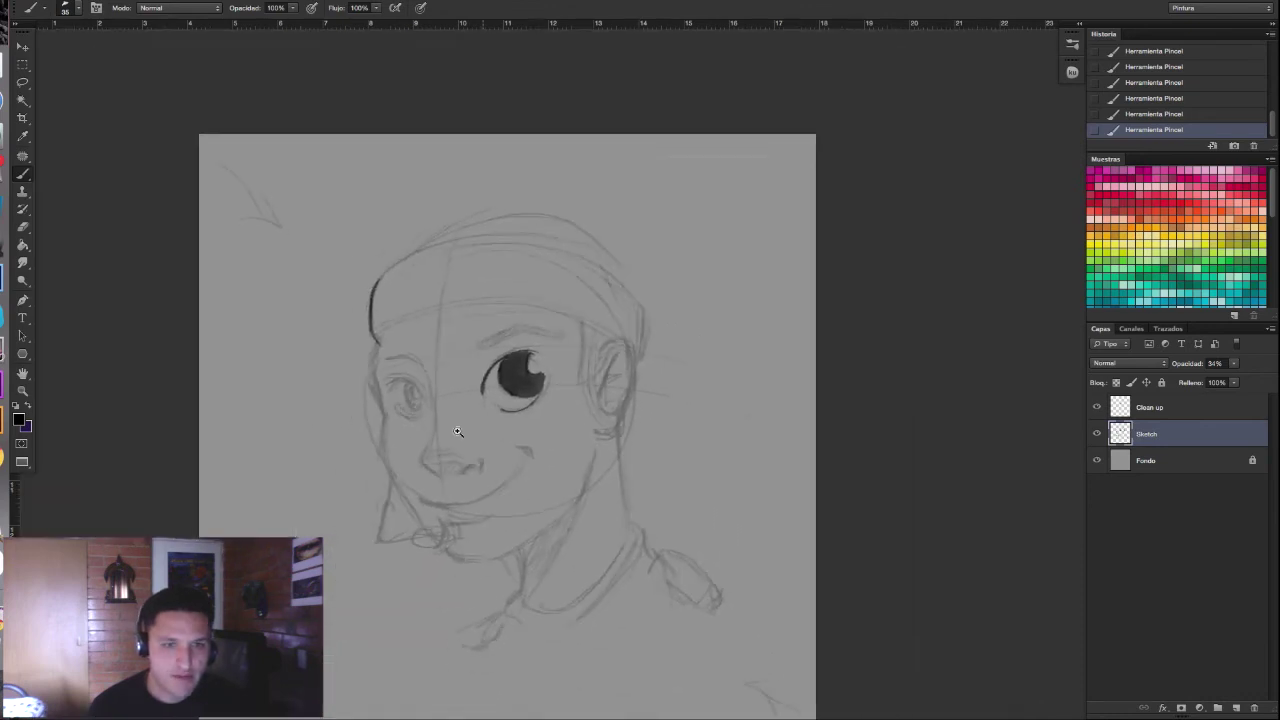
key(super+space)
scroll(457, 431, up, 1)
shift+click(988, 364)
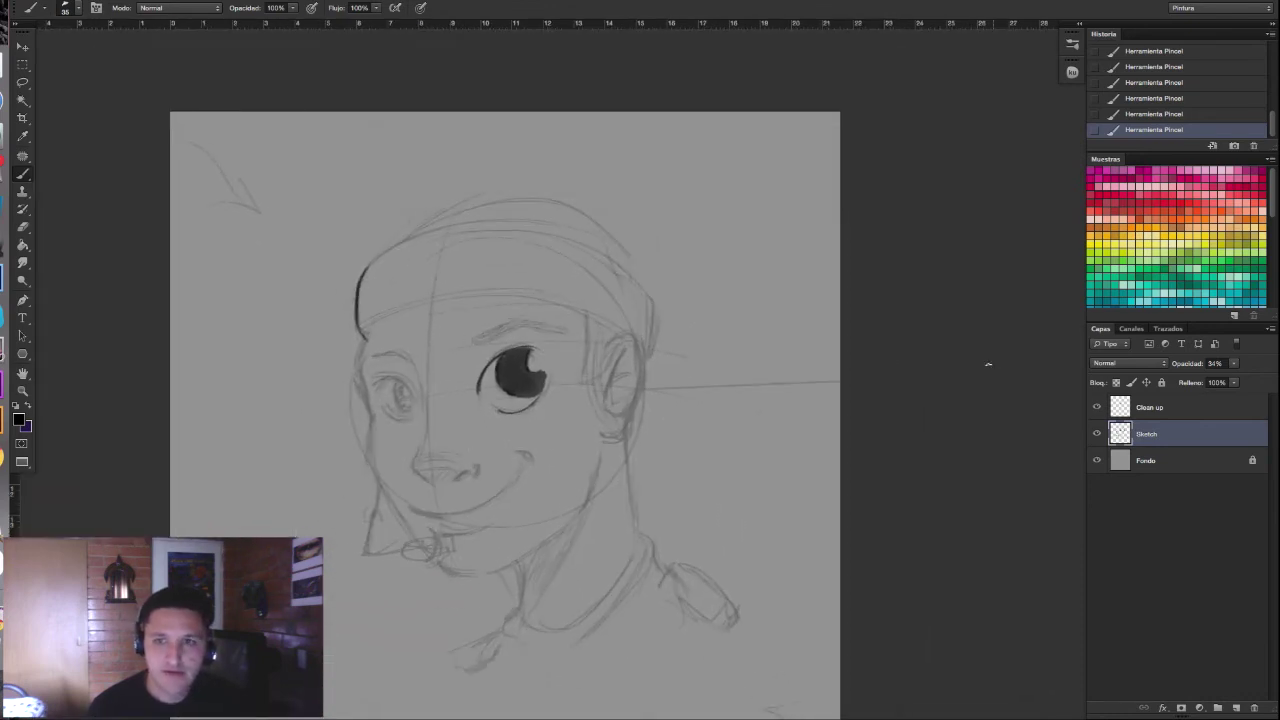
click(1097, 434)
click(1097, 434)
click(1115, 406)
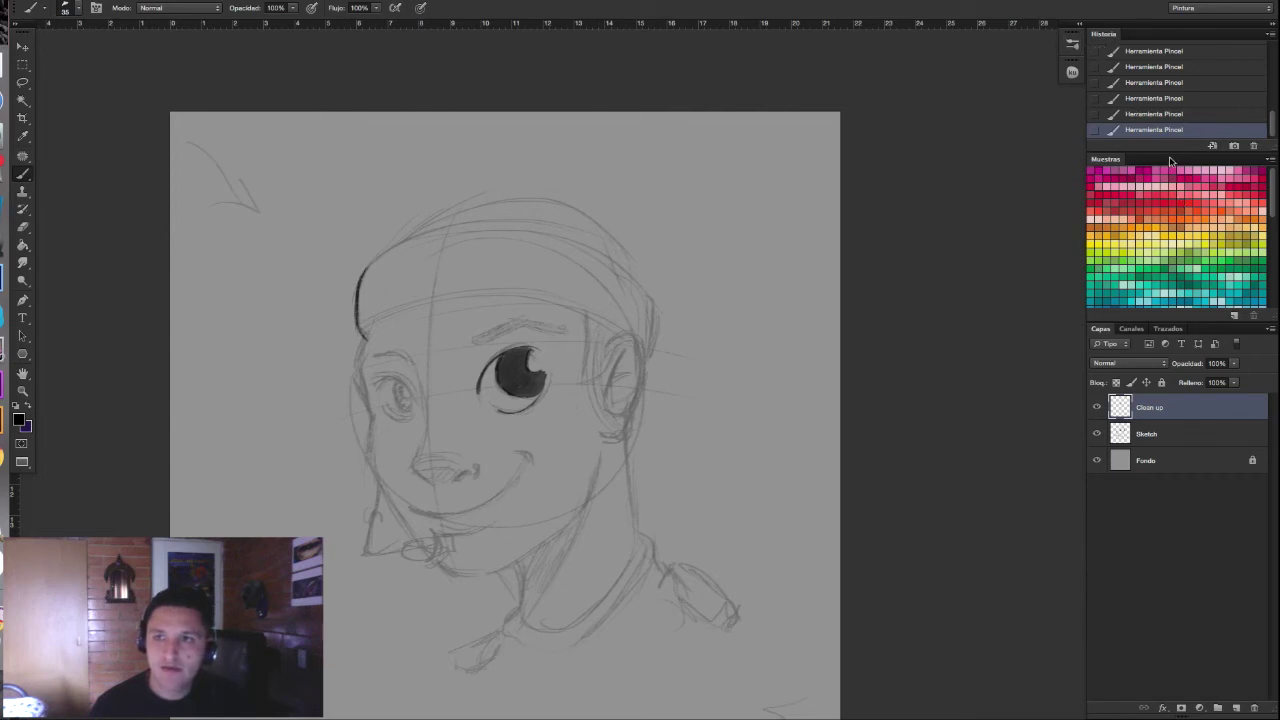
drag(1172, 152, 1241, 372)
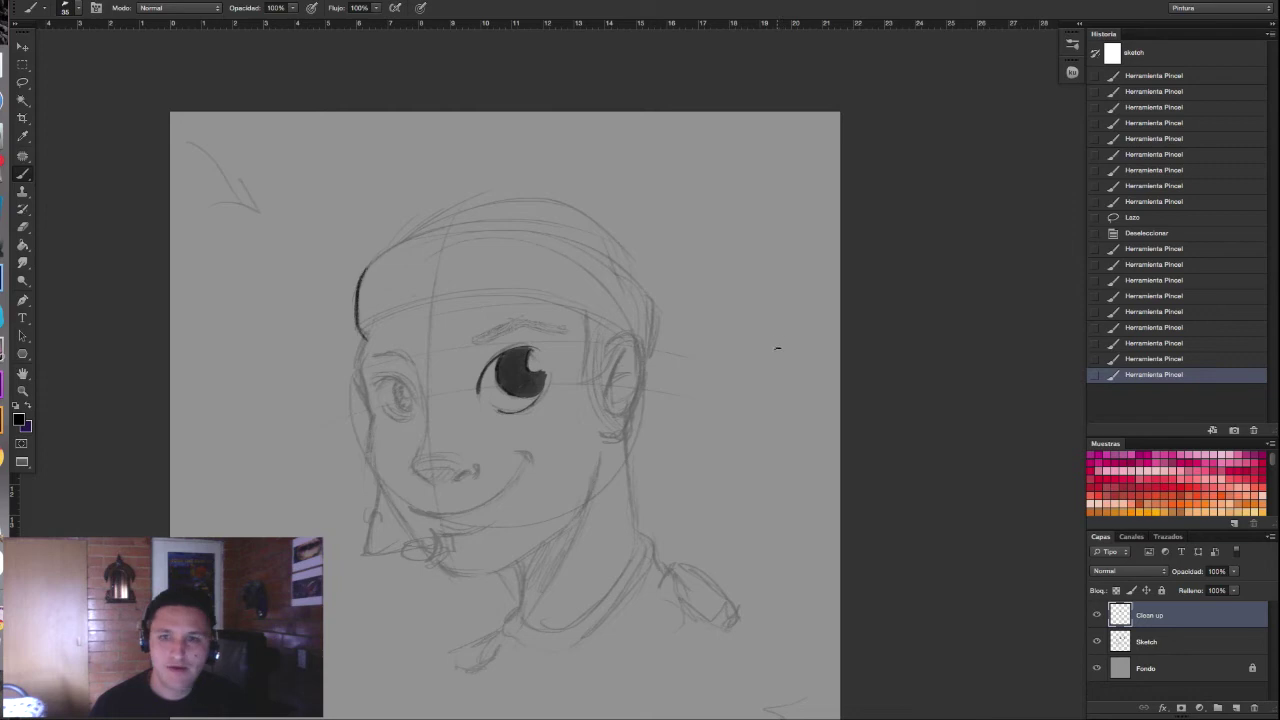
Step: Draw zigzag test strokes beside the face, then step back through History to remove them
drag(778, 269, 760, 362)
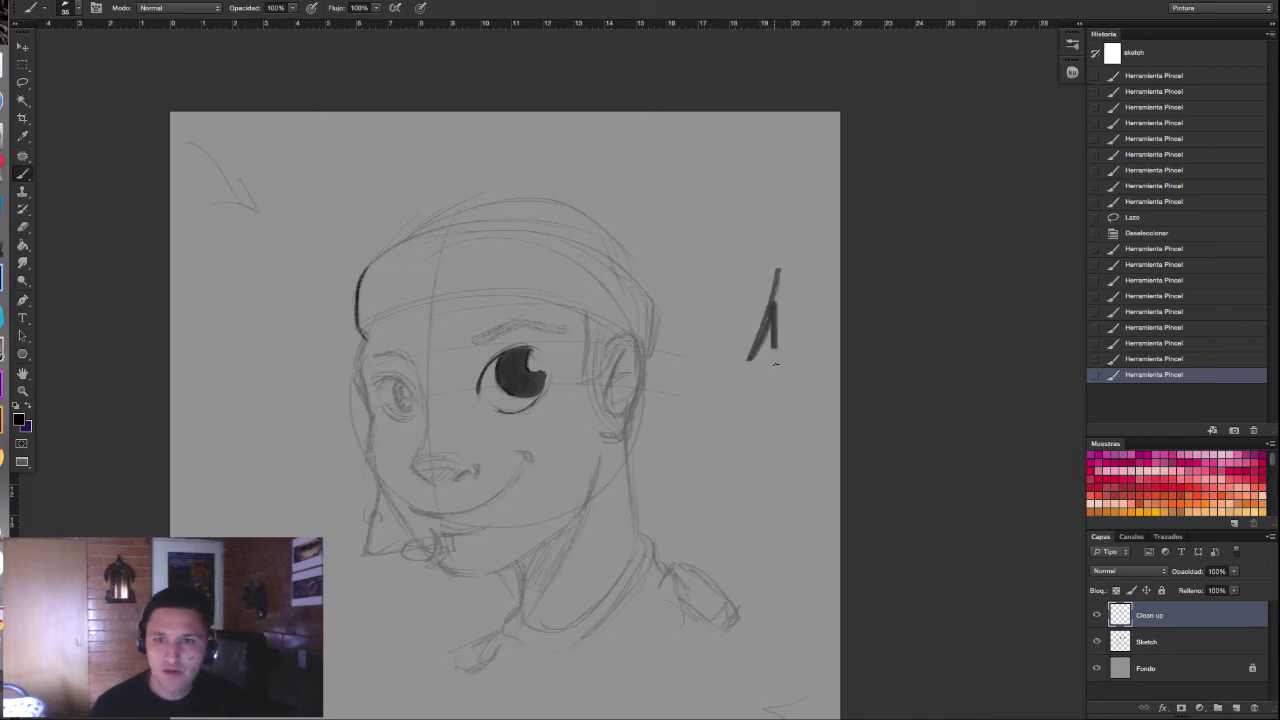
drag(728, 308, 752, 410)
drag(798, 378, 765, 468)
mouse_move(752, 374)
mouse_down()
mouse_move(710, 480)
mouse_move(768, 445)
mouse_move(750, 512)
mouse_up()
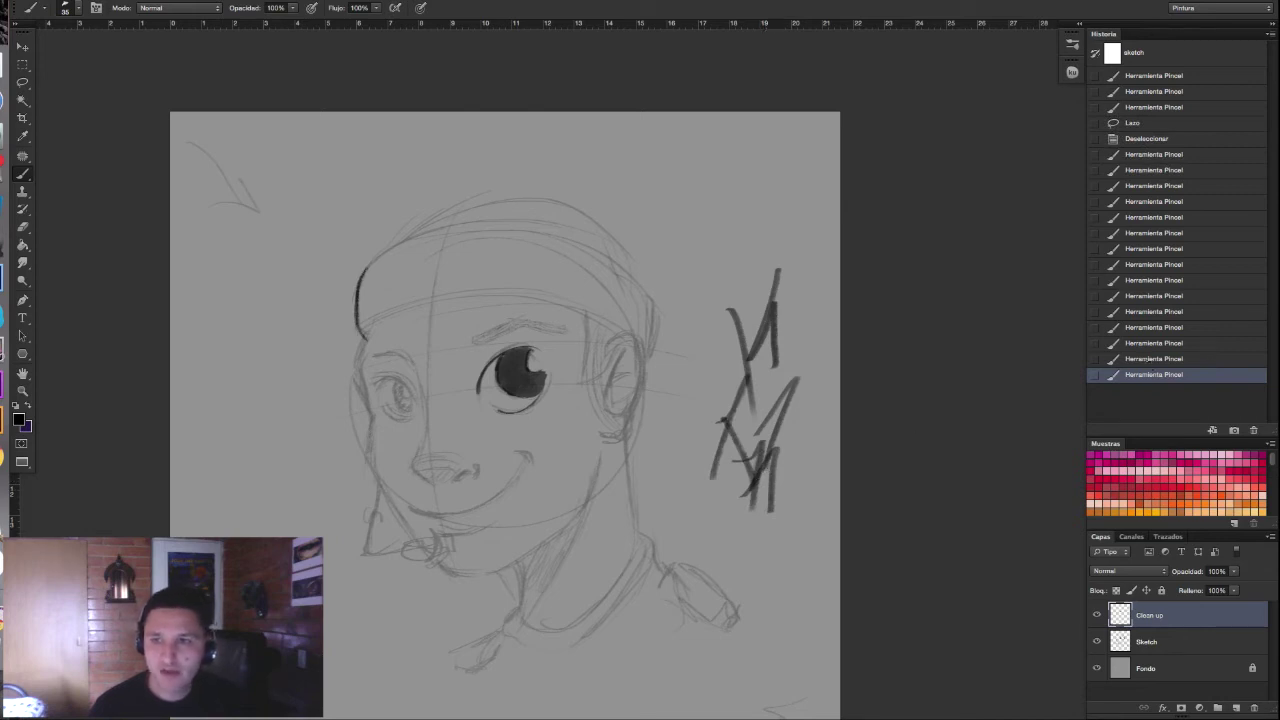
click(1150, 358)
click(1150, 343)
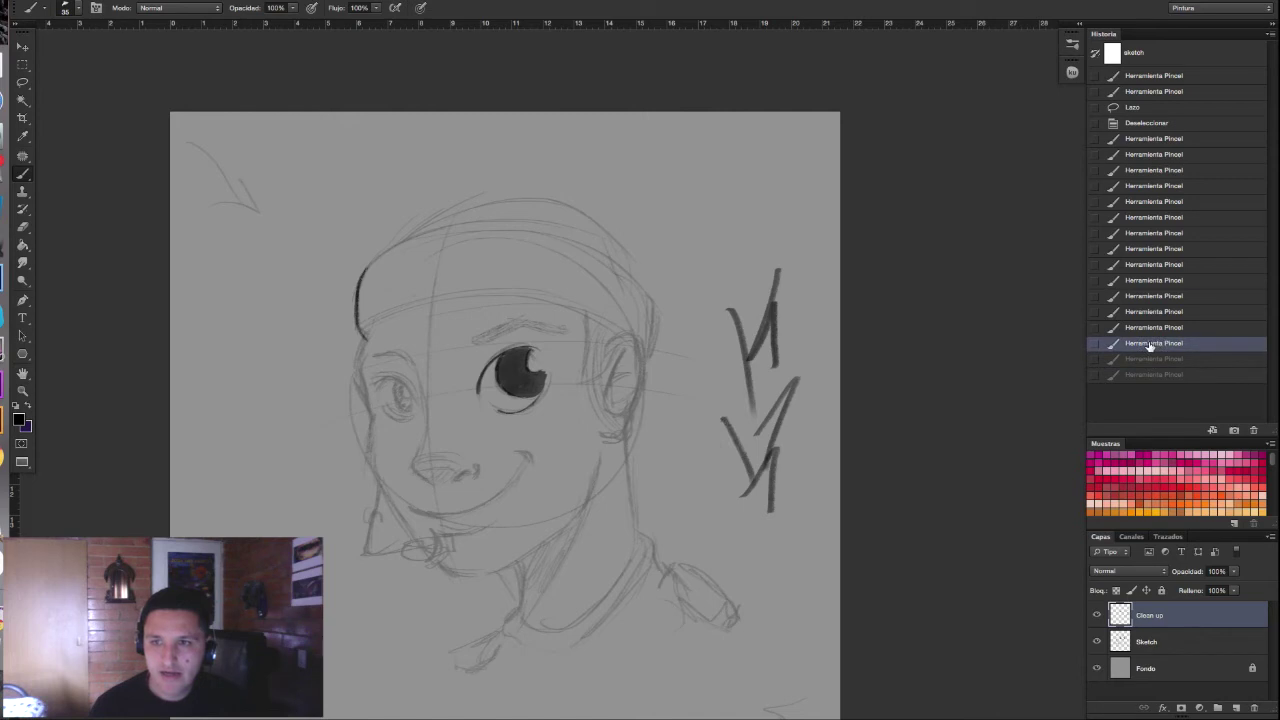
click(1140, 329)
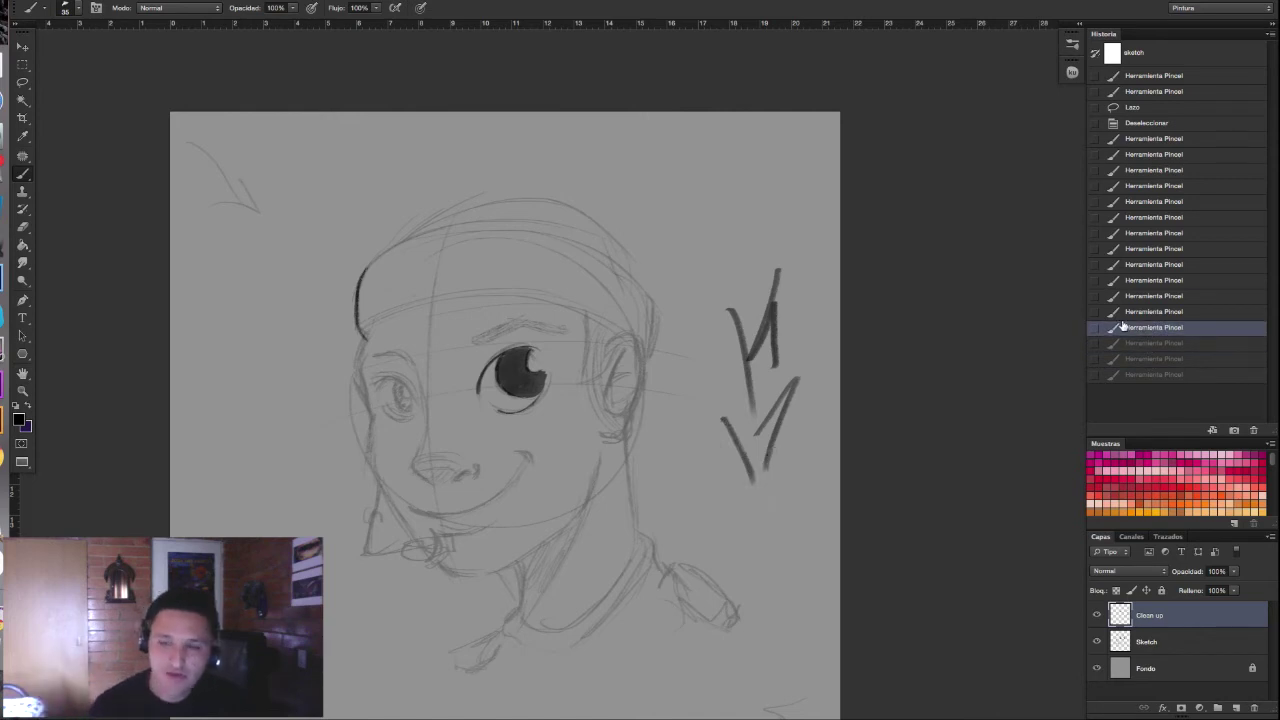
click(1145, 311)
click(1142, 296)
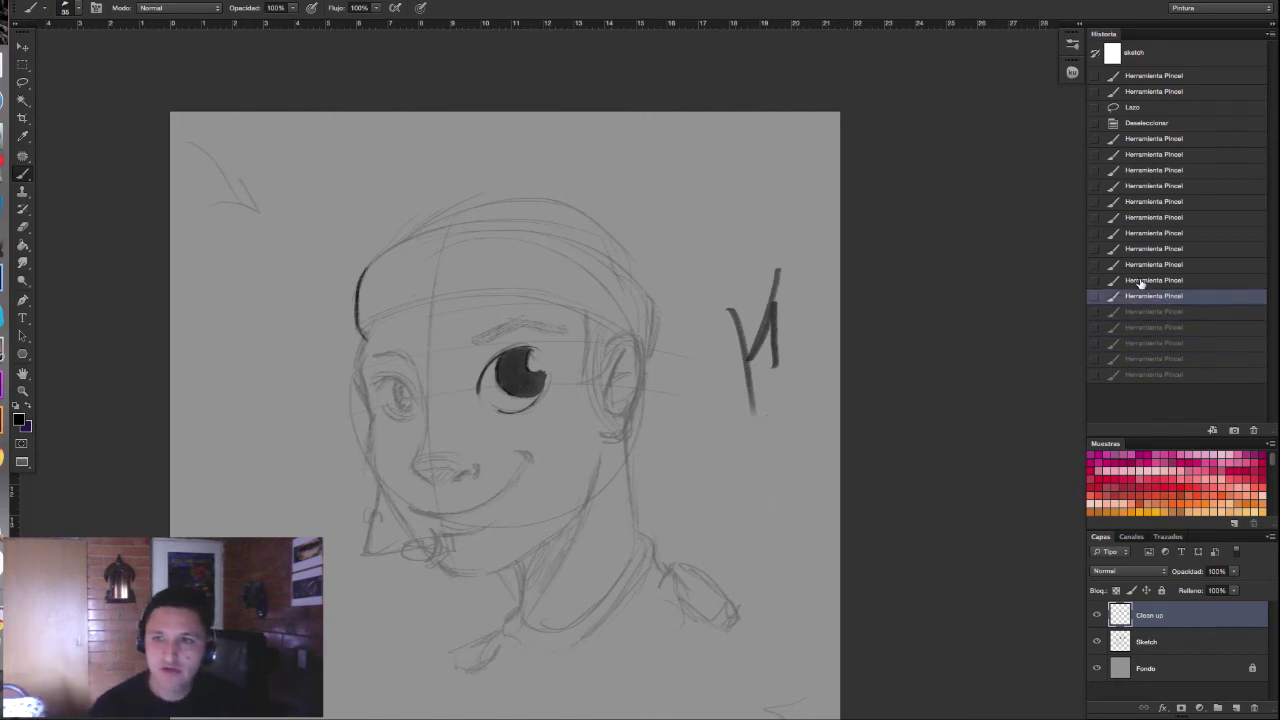
click(1140, 281)
click(1146, 265)
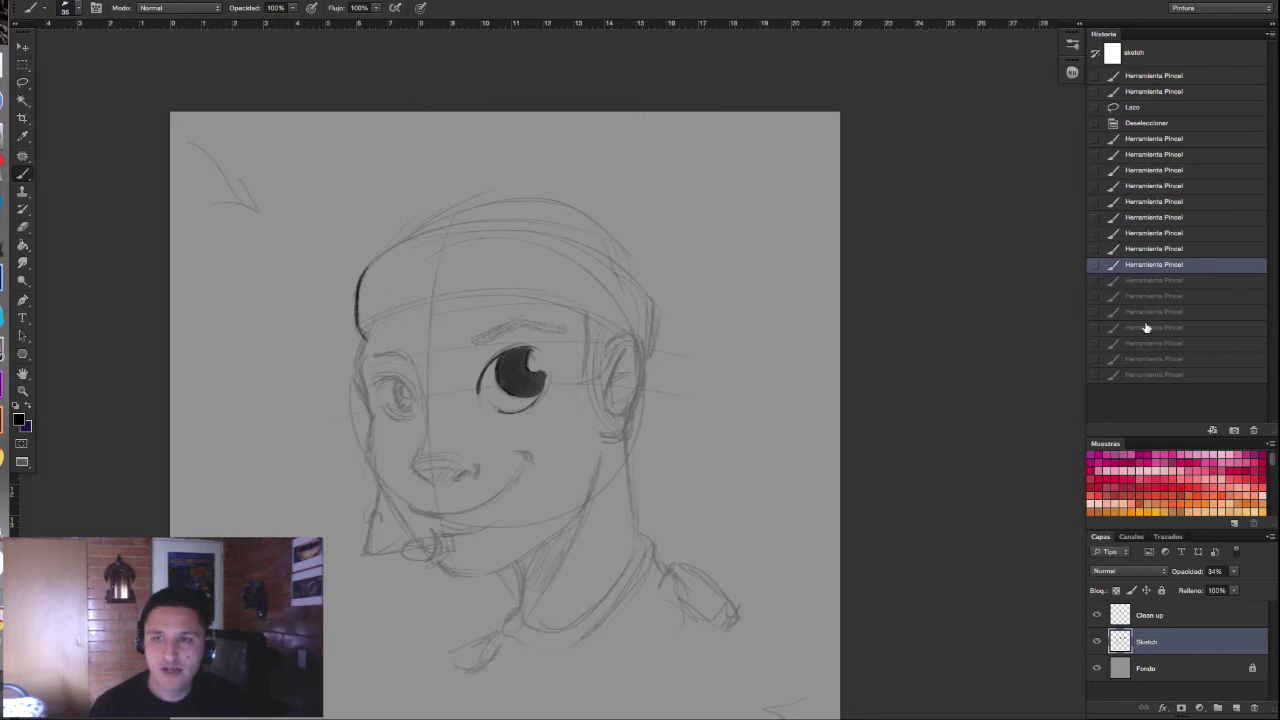
Step: Draw a vertical test stroke, then revert History to before the eye fill
drag(805, 264, 770, 470)
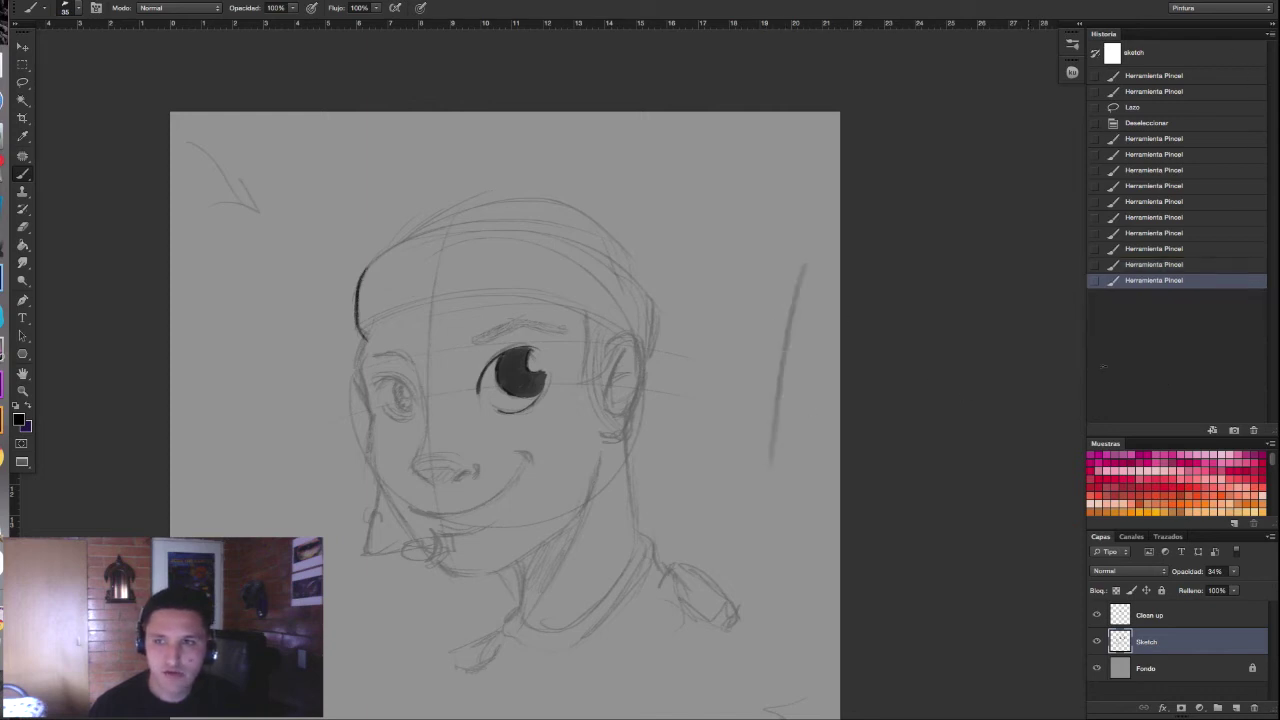
click(1150, 252)
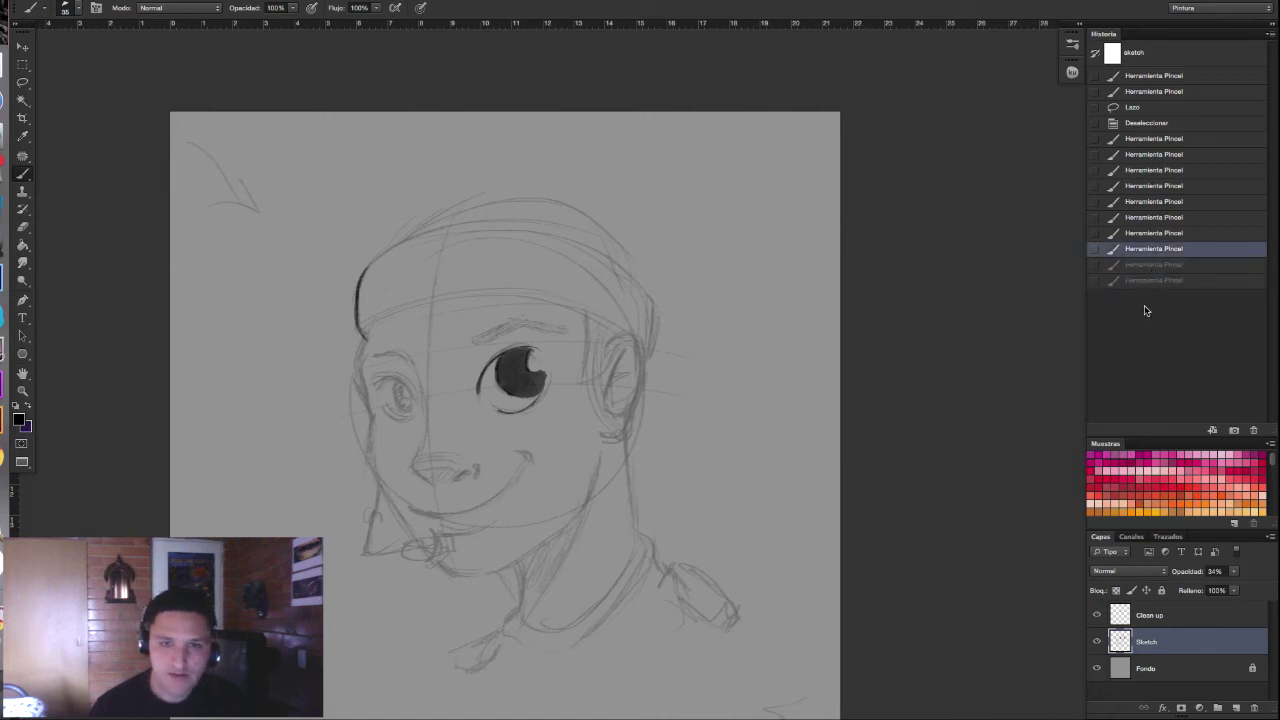
click(1146, 140)
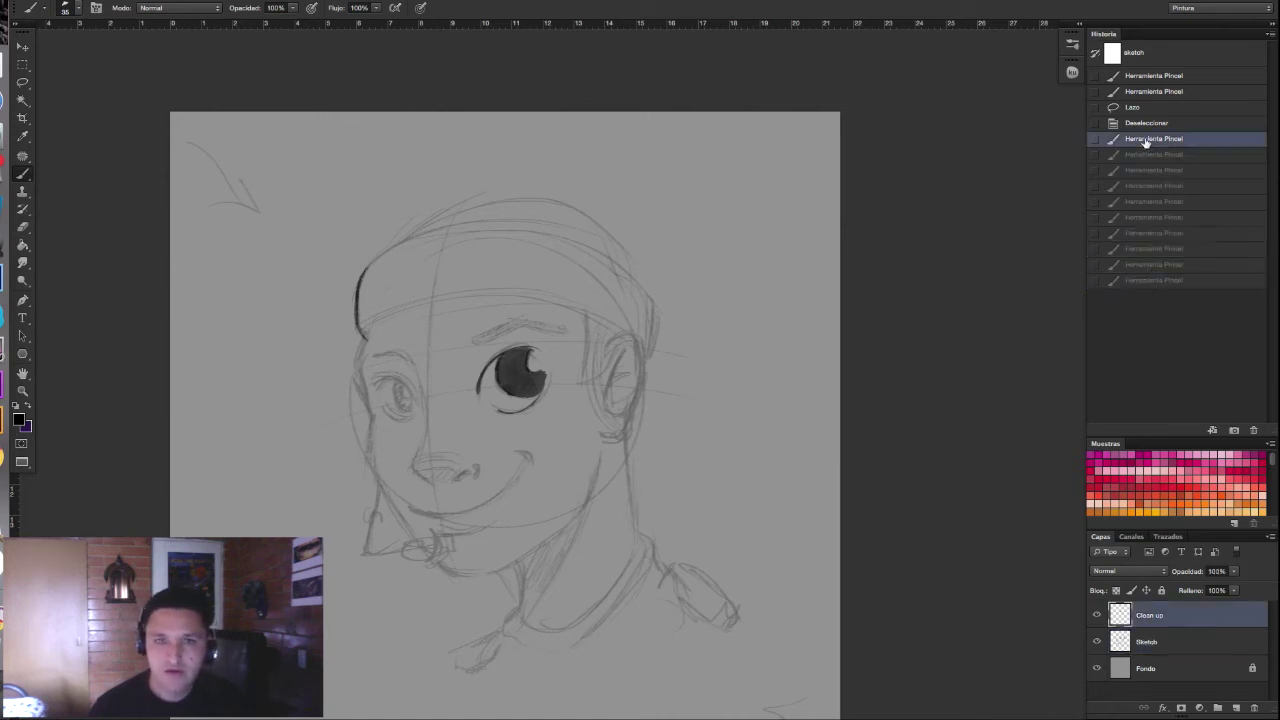
click(1140, 92)
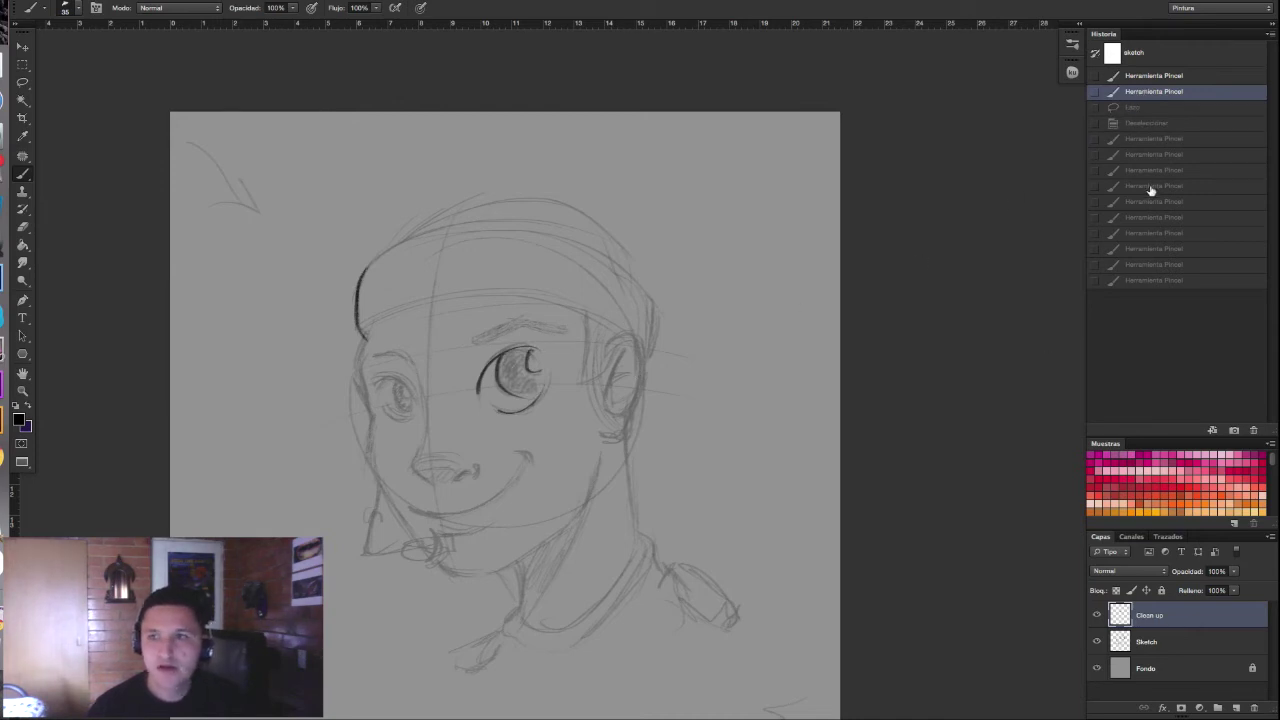
Step: Enlarge the Swatches panel and shade the top of the right iris
drag(1177, 435, 1243, 168)
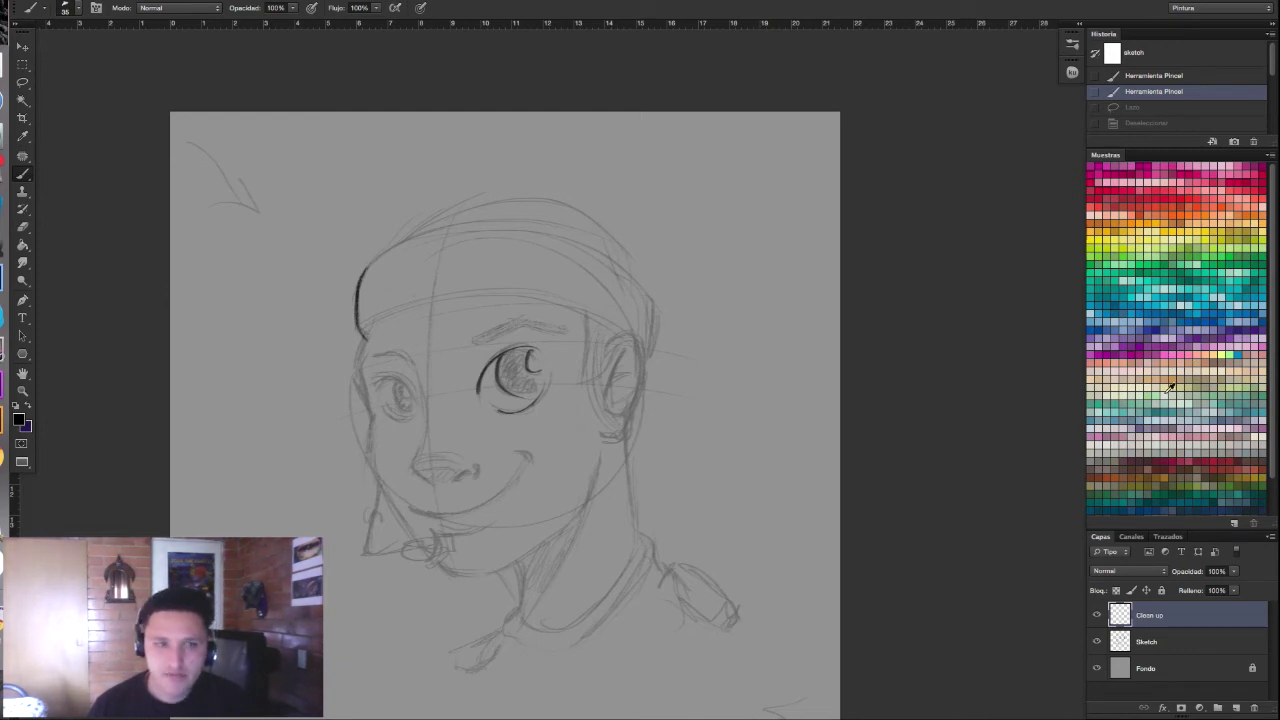
drag(740, 337, 815, 365)
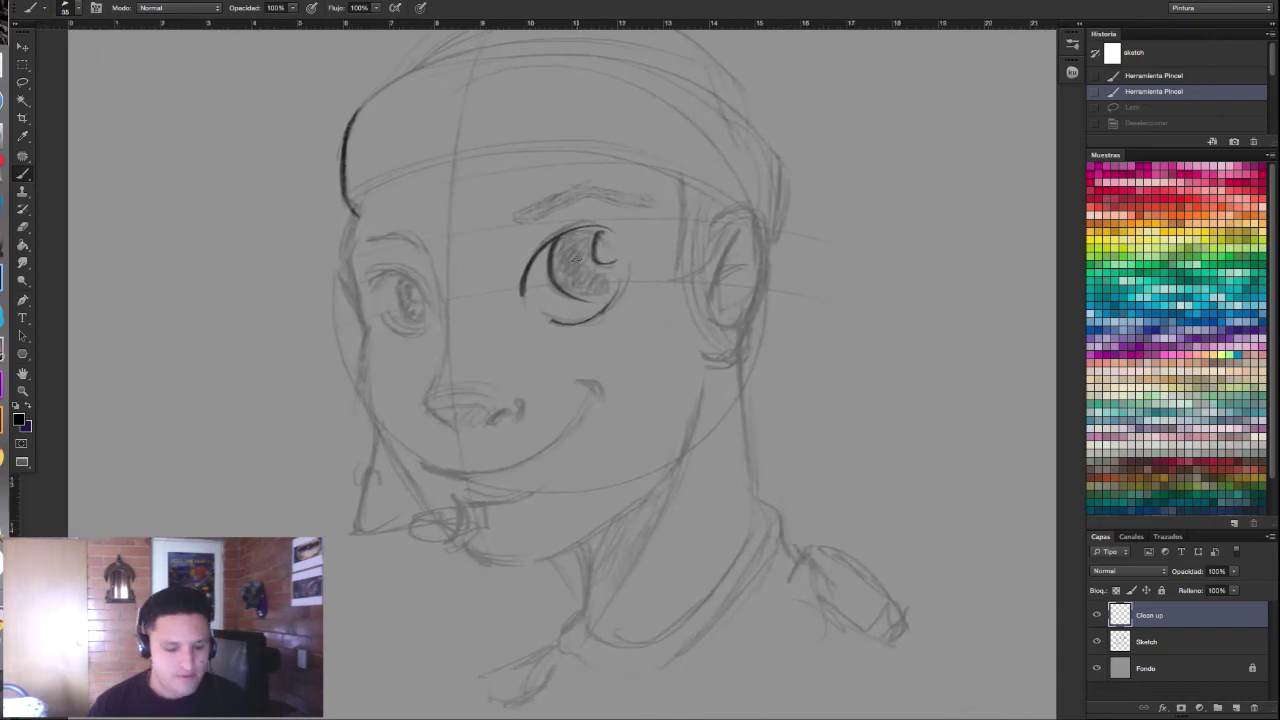
drag(568, 240, 578, 272)
key(ctrl+z)
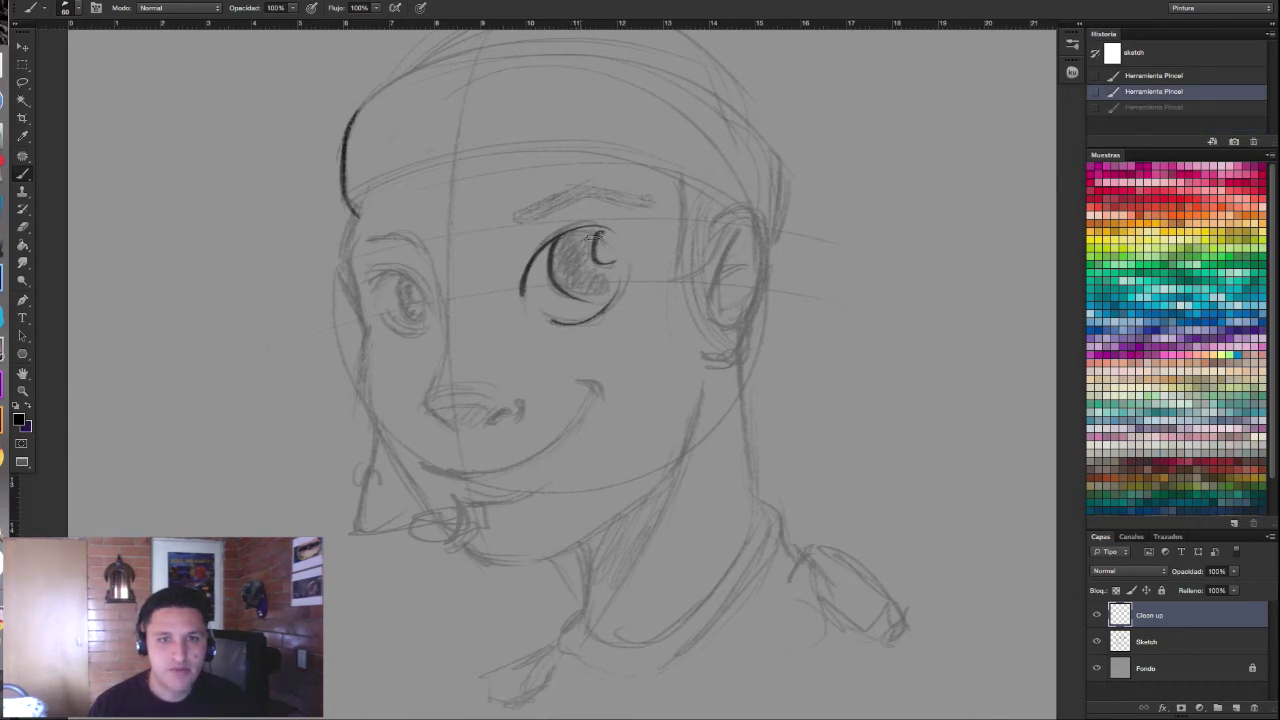
drag(594, 229, 578, 262)
mouse_move(598, 236)
mouse_down()
mouse_move(592, 274)
mouse_move(558, 254)
mouse_move(578, 281)
mouse_up()
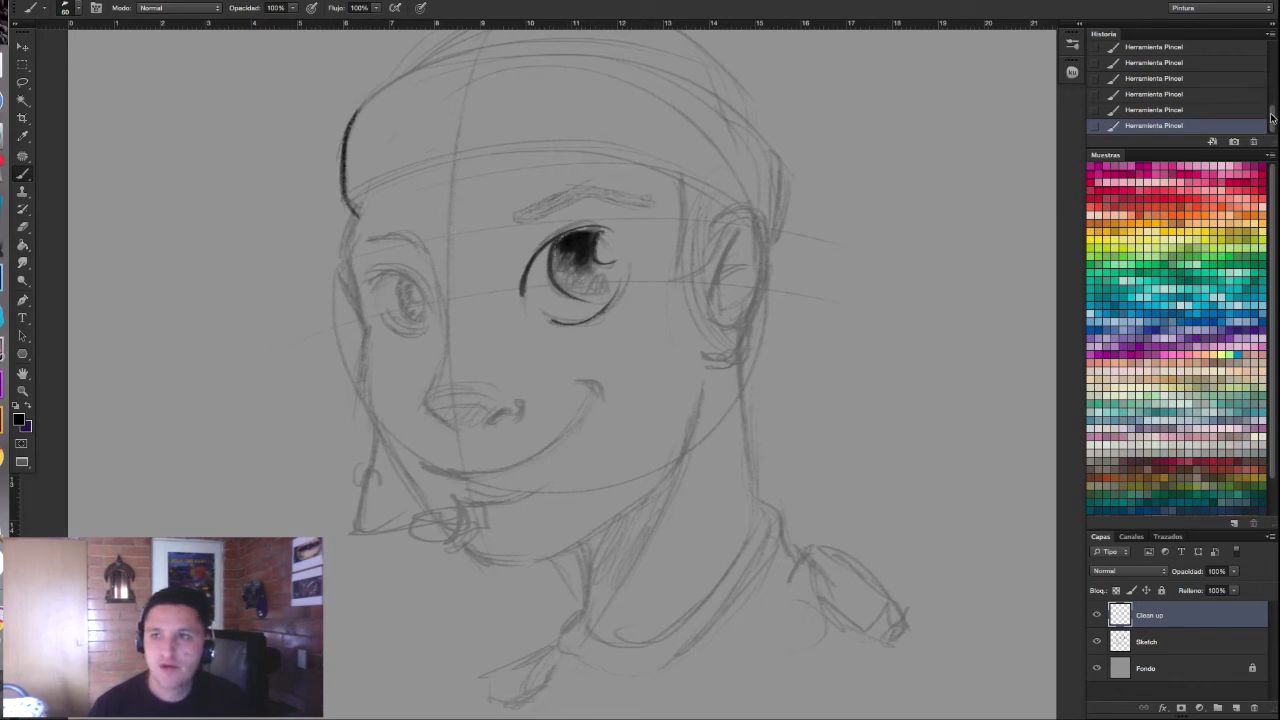
Step: Step back through History to the second brush stroke state, removing the iris shading
drag(1273, 119, 1273, 97)
click(1163, 60)
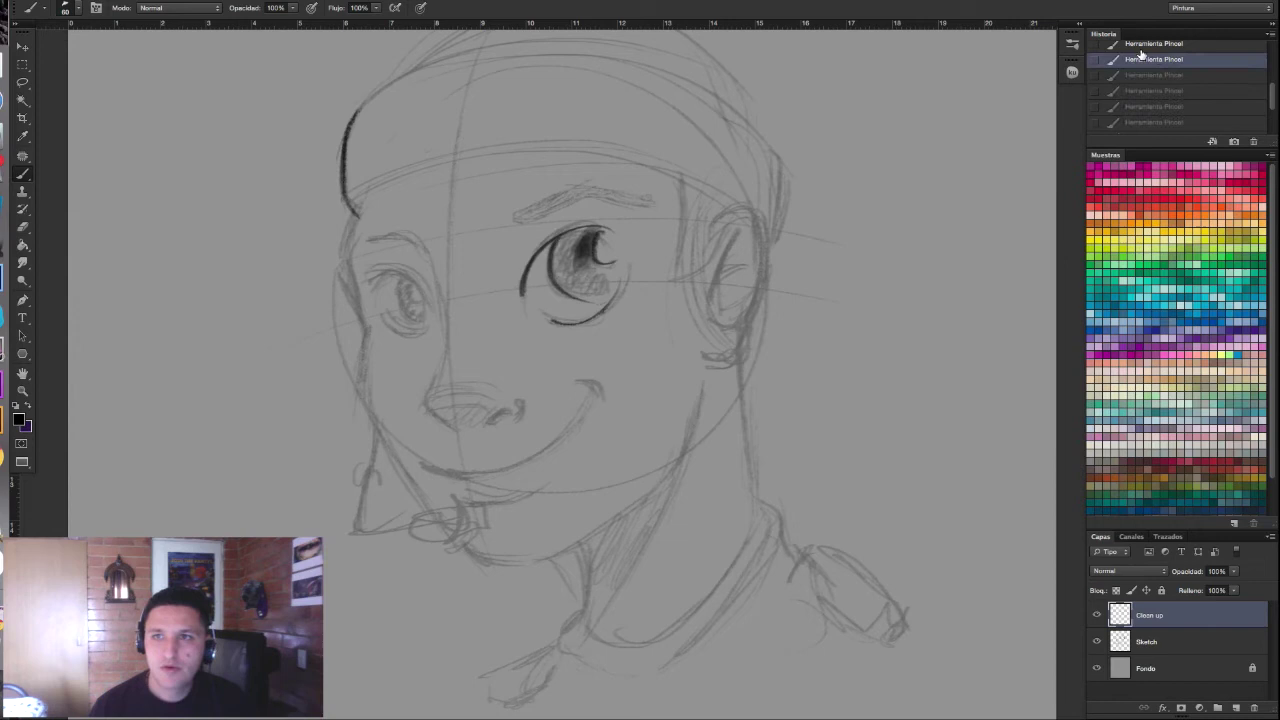
click(1150, 50)
drag(1264, 102, 1266, 82)
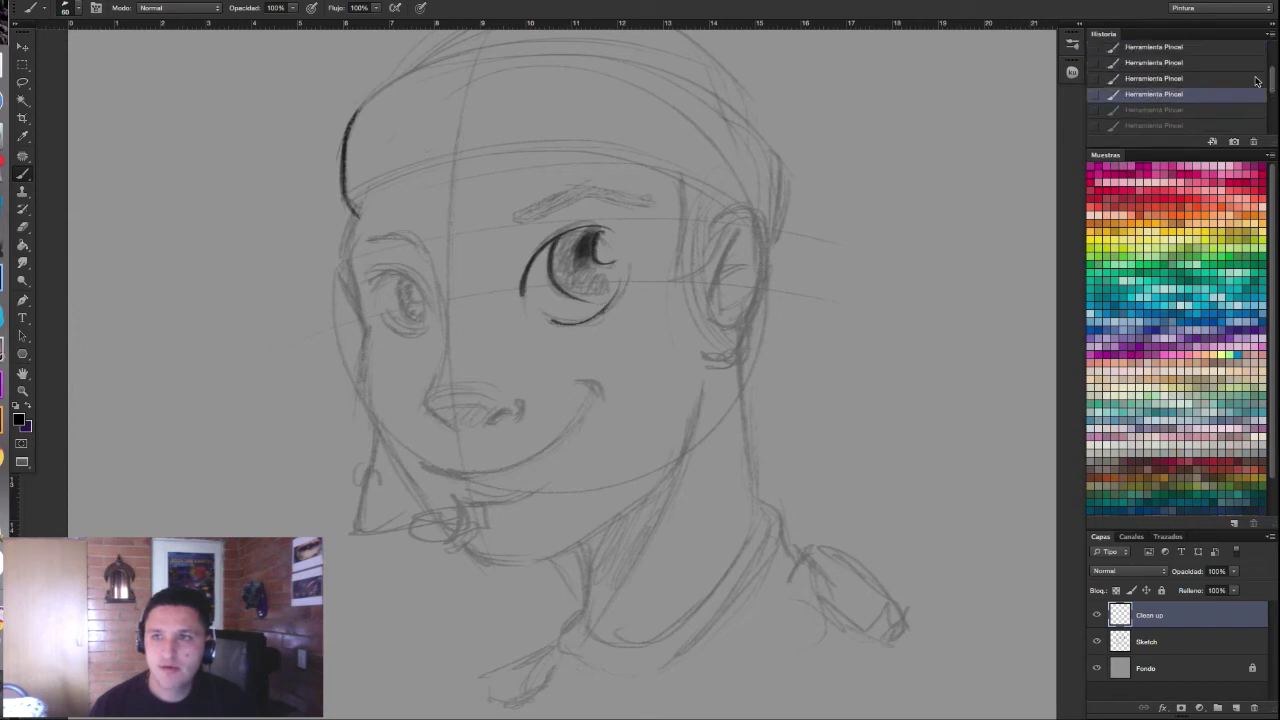
click(1166, 52)
scroll(1168, 60, up, 1)
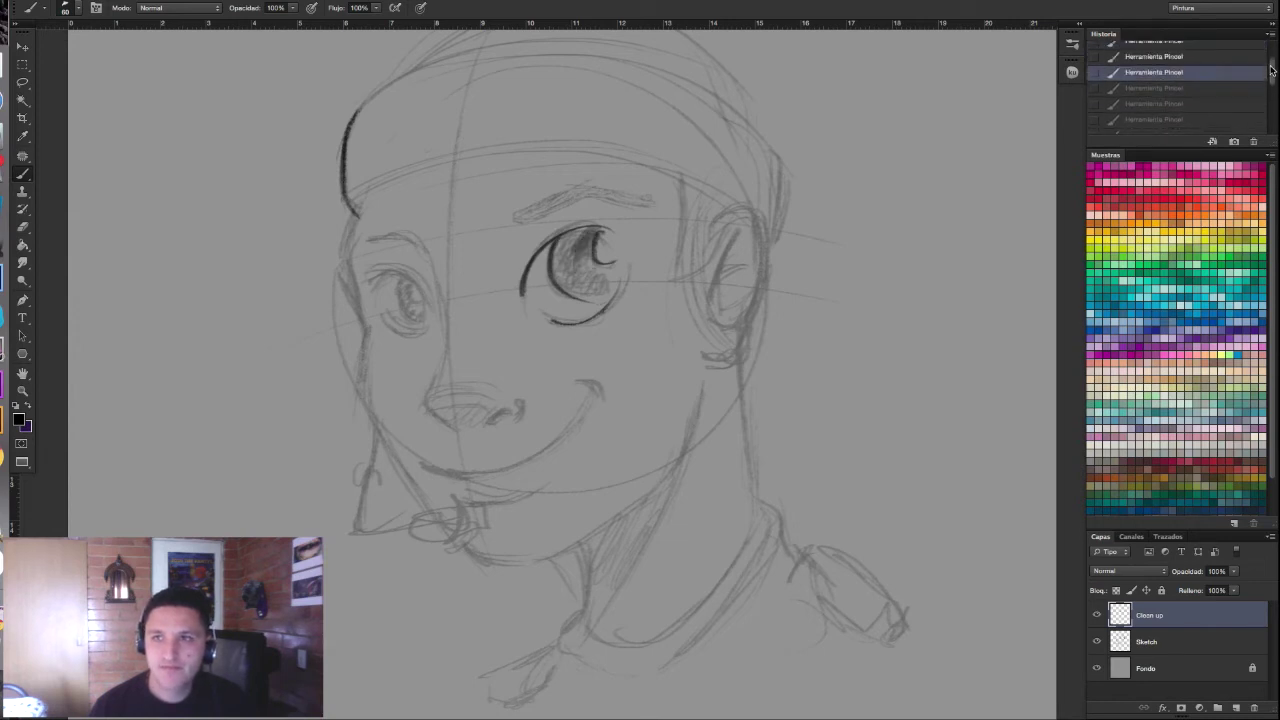
drag(1274, 72, 1274, 52)
click(1148, 91)
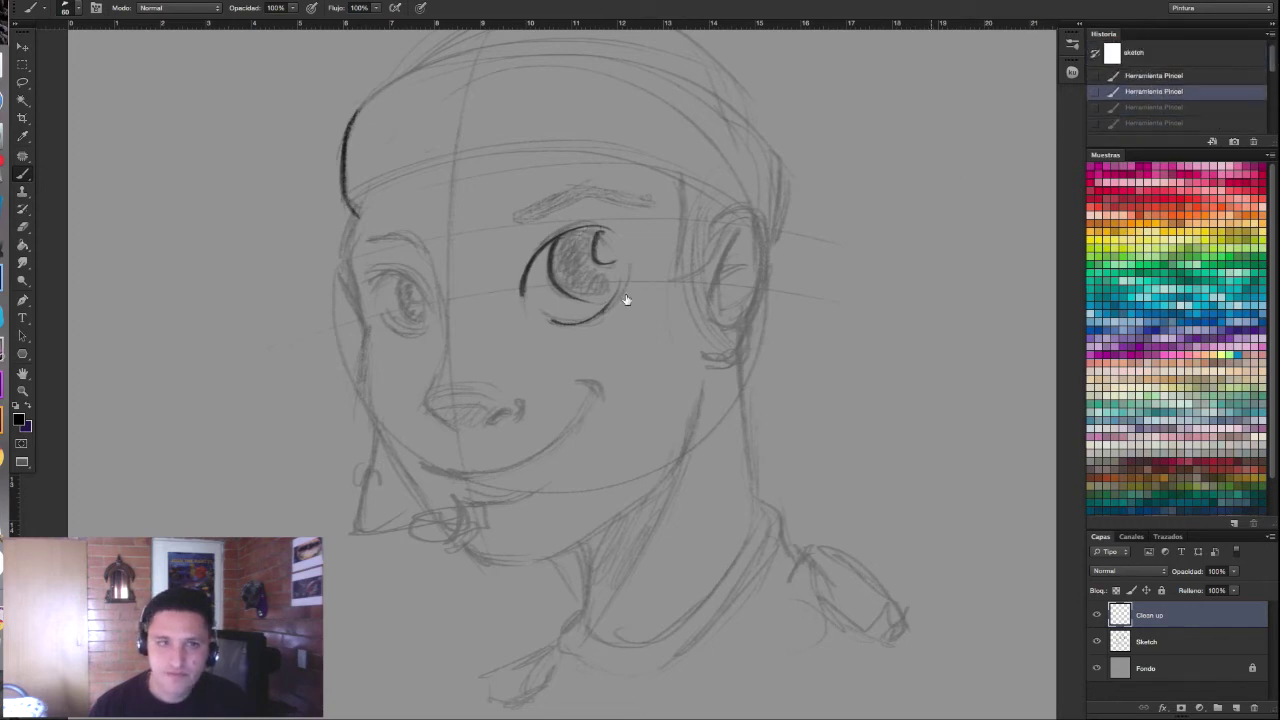
Step: Ink the right eyebrow as a thick dark arch
key(F5)
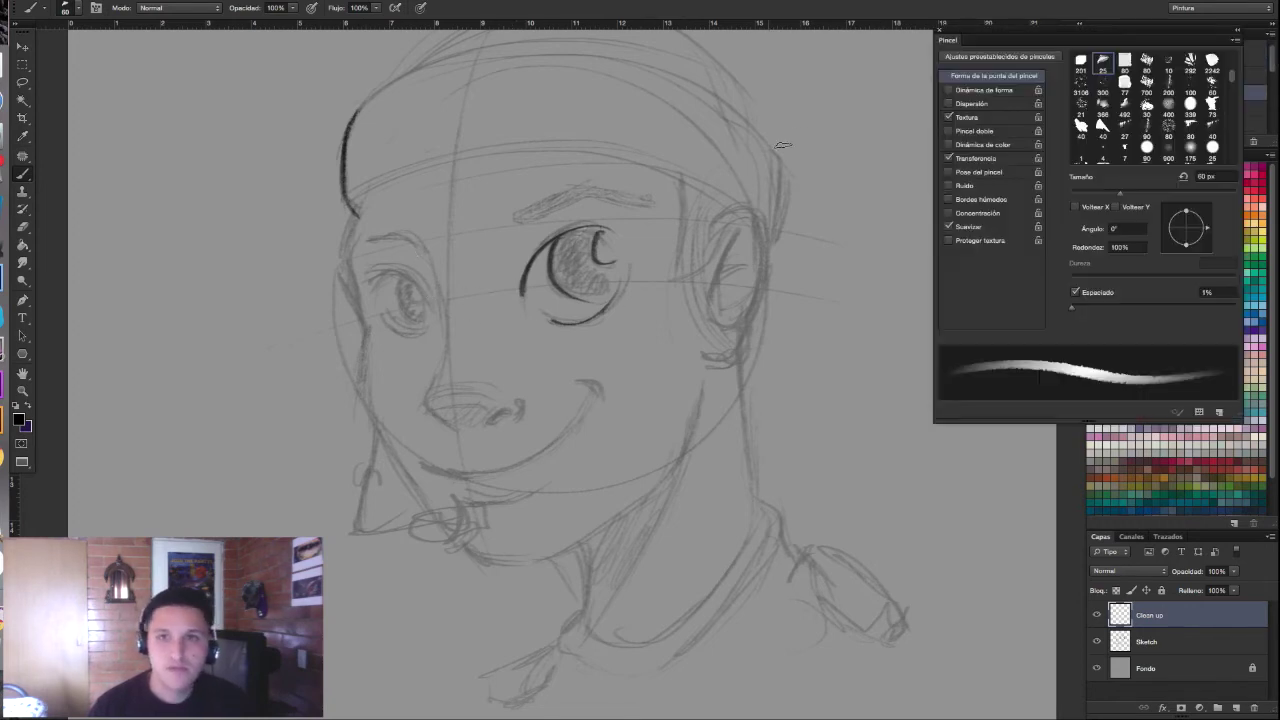
key(F5)
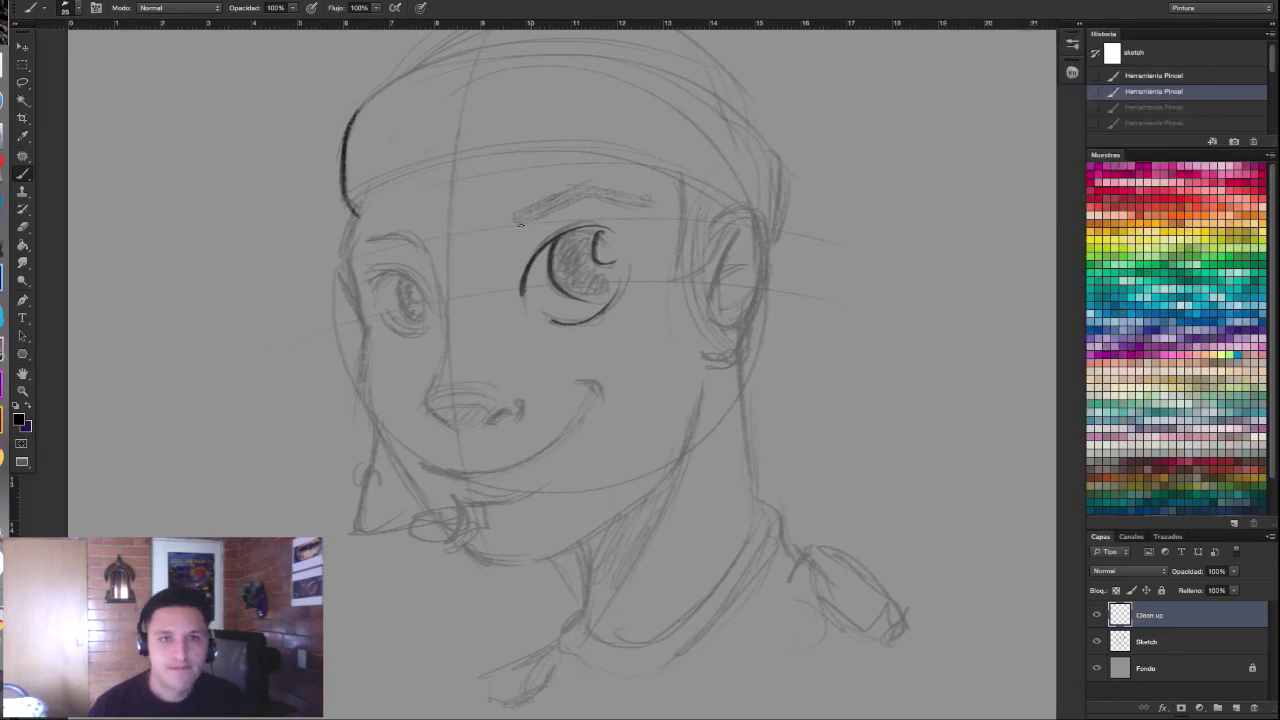
drag(508, 224, 520, 226)
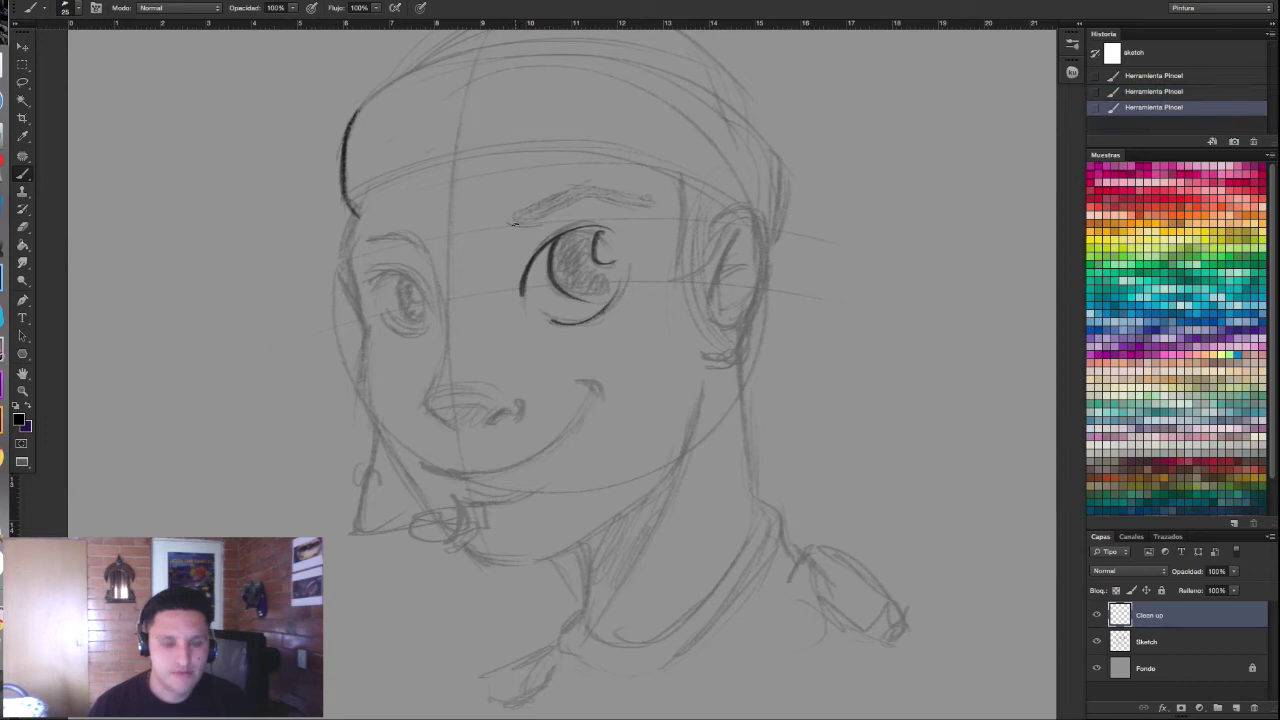
drag(510, 224, 620, 202)
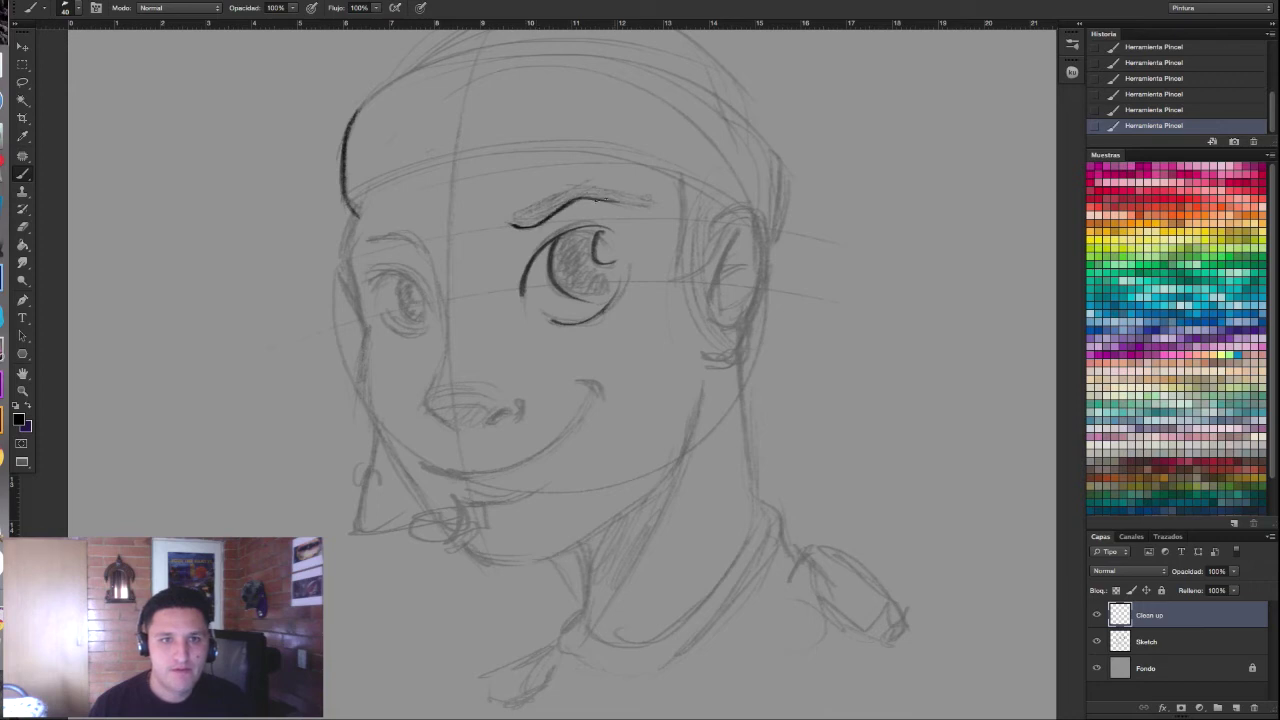
mouse_move(536, 206)
mouse_down()
mouse_move(512, 222)
mouse_move(588, 186)
mouse_move(628, 199)
mouse_up()
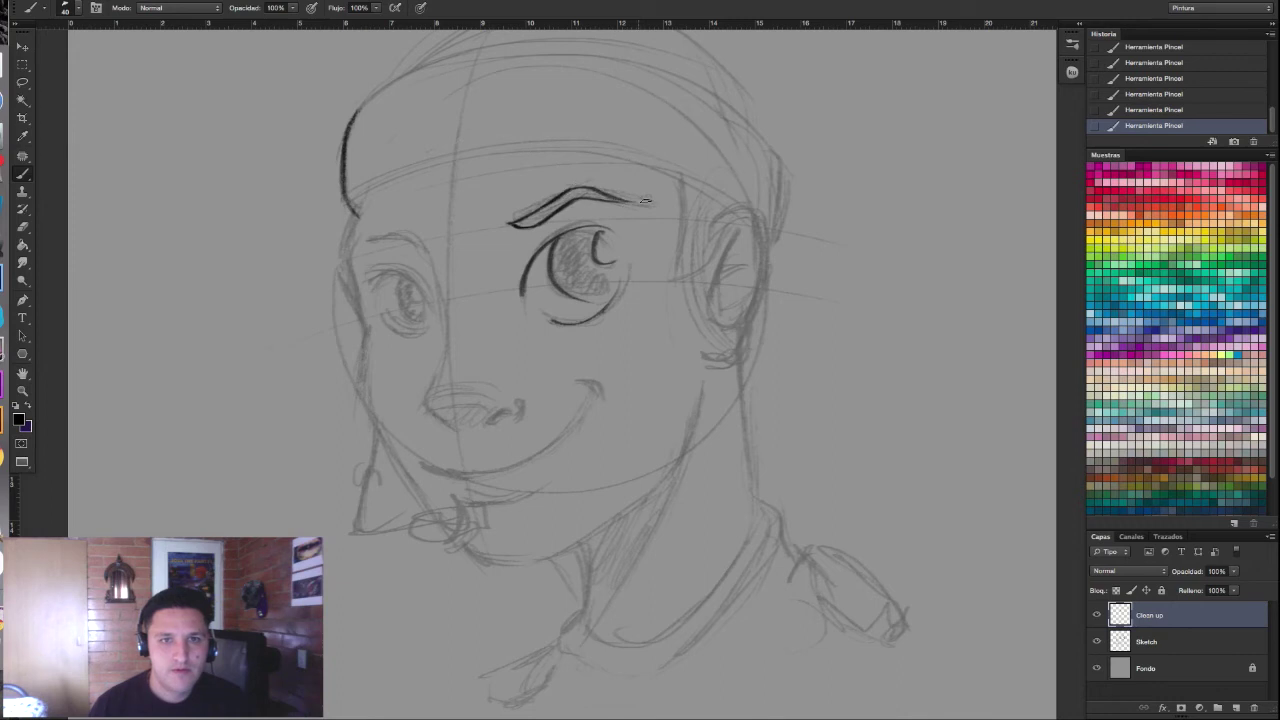
key(ctrl+minus)
key(ctrl+minus)
click(511, 250)
click(509, 262)
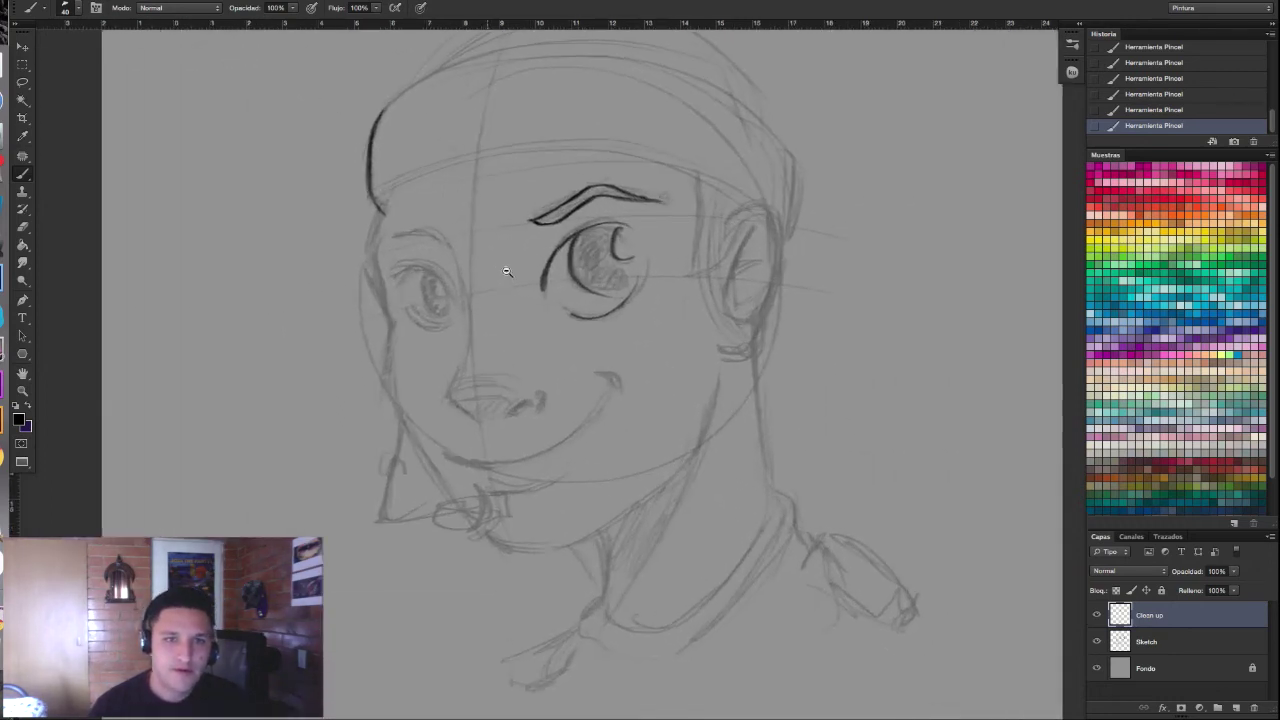
Step: Ink the left eye's upper lid and iris curves
mouse_move(404, 272)
mouse_down()
mouse_move(421, 265)
mouse_move(450, 308)
mouse_move(430, 268)
mouse_move(422, 316)
mouse_move(442, 321)
mouse_up()
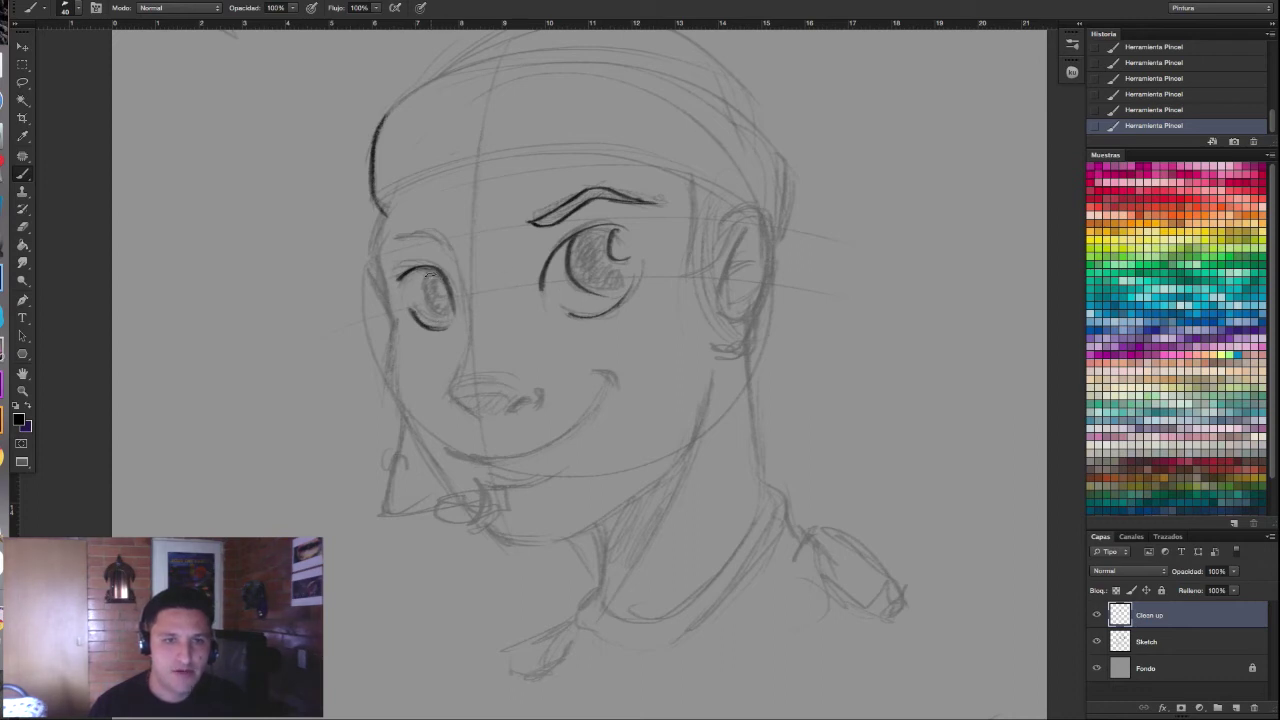
drag(431, 280, 450, 306)
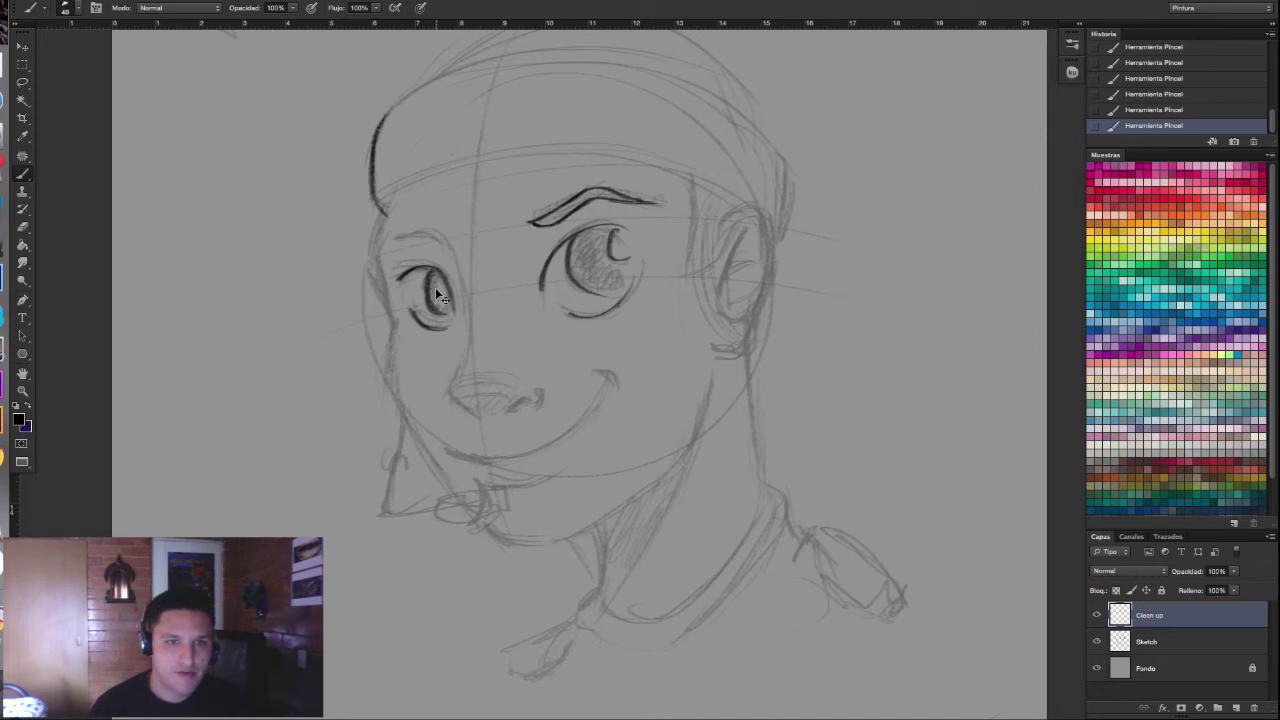
key(ctrl+alt+z)
key(ctrl+alt+z)
key(ctrl+alt+z)
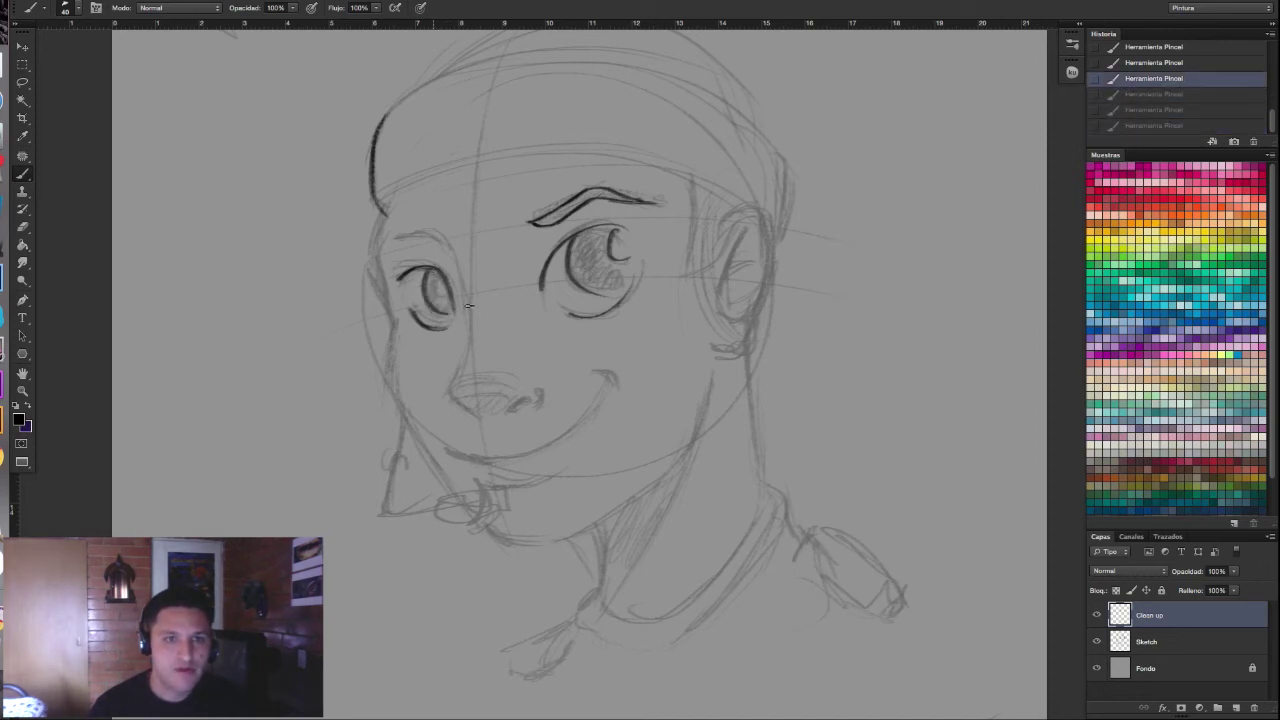
key(ctrl+shift+z)
key(ctrl+shift+z)
key(ctrl+shift+z)
drag(438, 275, 440, 301)
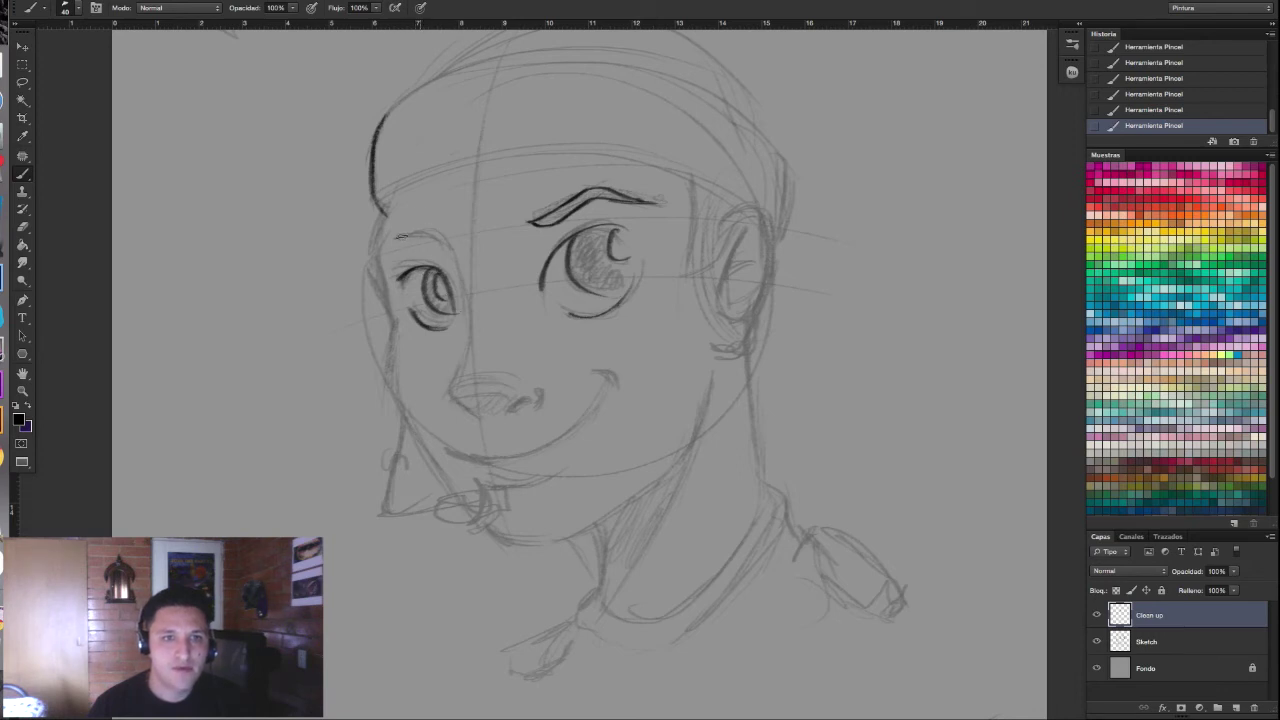
Step: Draw the left eyebrow and a dark face line beside the left eye
mouse_move(392, 238)
mouse_down()
mouse_move(418, 233)
mouse_move(451, 258)
mouse_move(455, 246)
mouse_up()
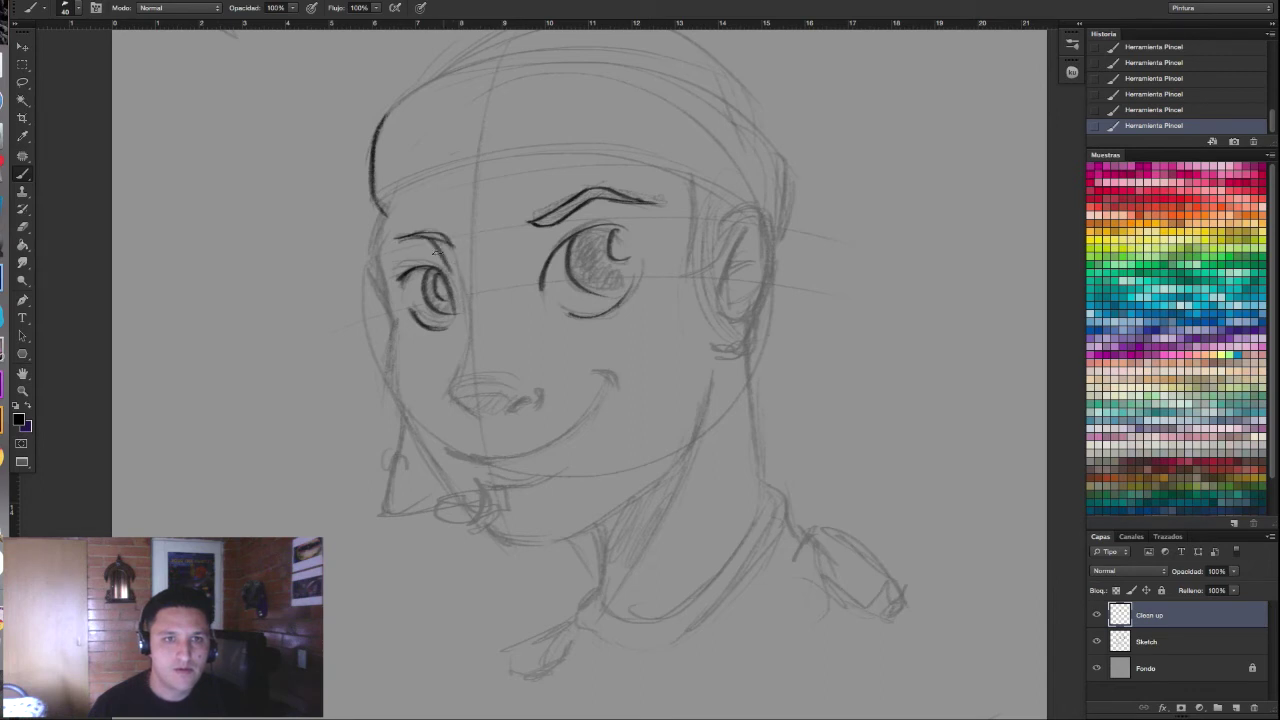
key(ctrl+alt+z)
key(ctrl+alt+z)
key(ctrl+alt+z)
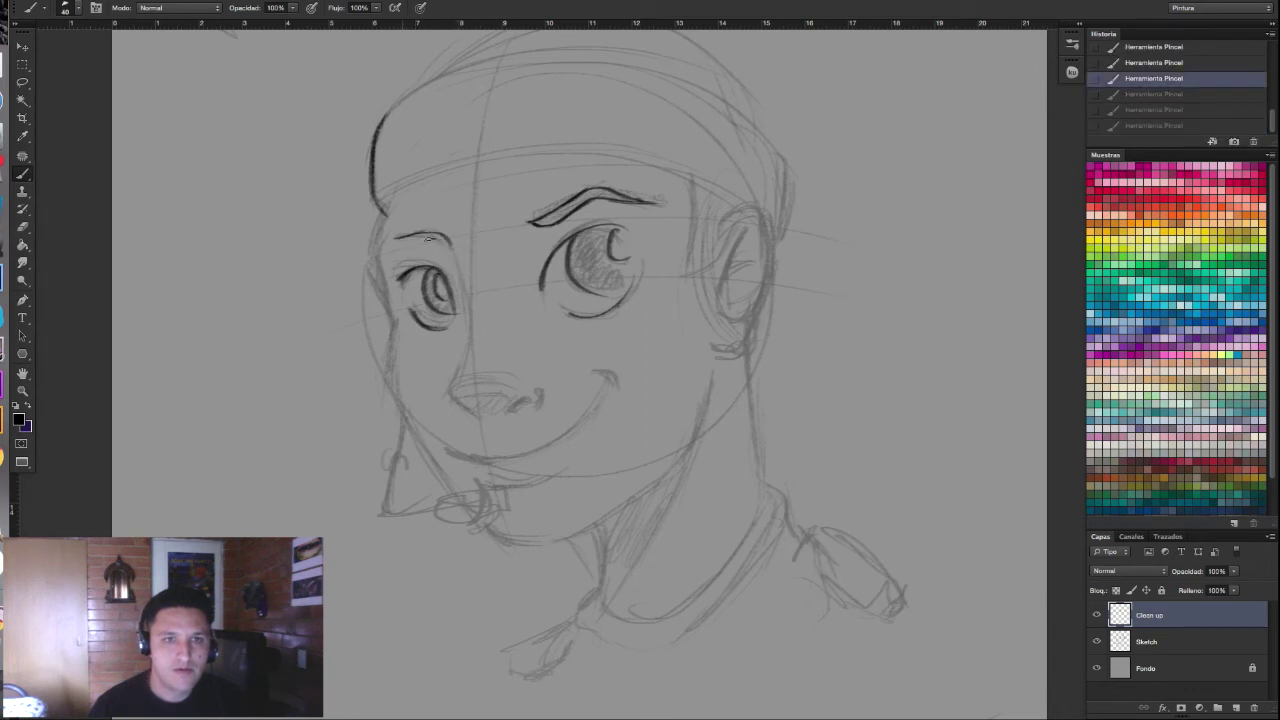
key(ctrl+shift+z)
key(ctrl+shift+z)
key(ctrl+shift+z)
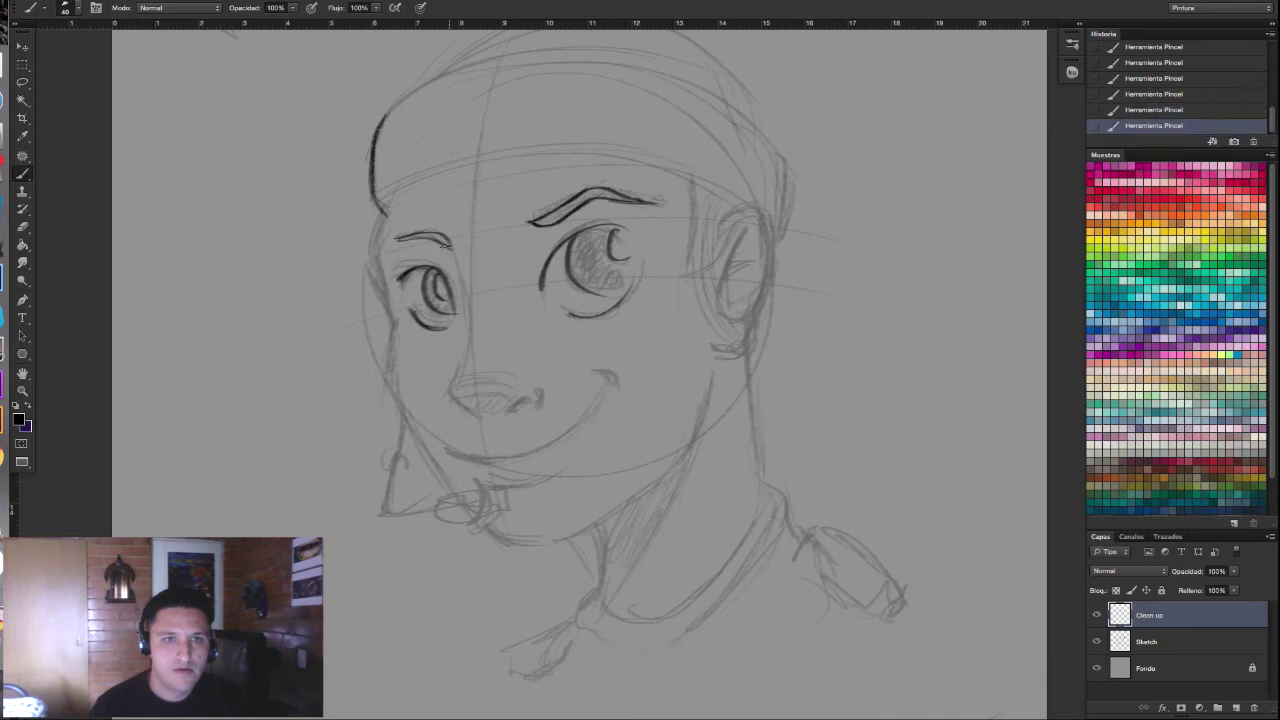
drag(446, 242, 478, 333)
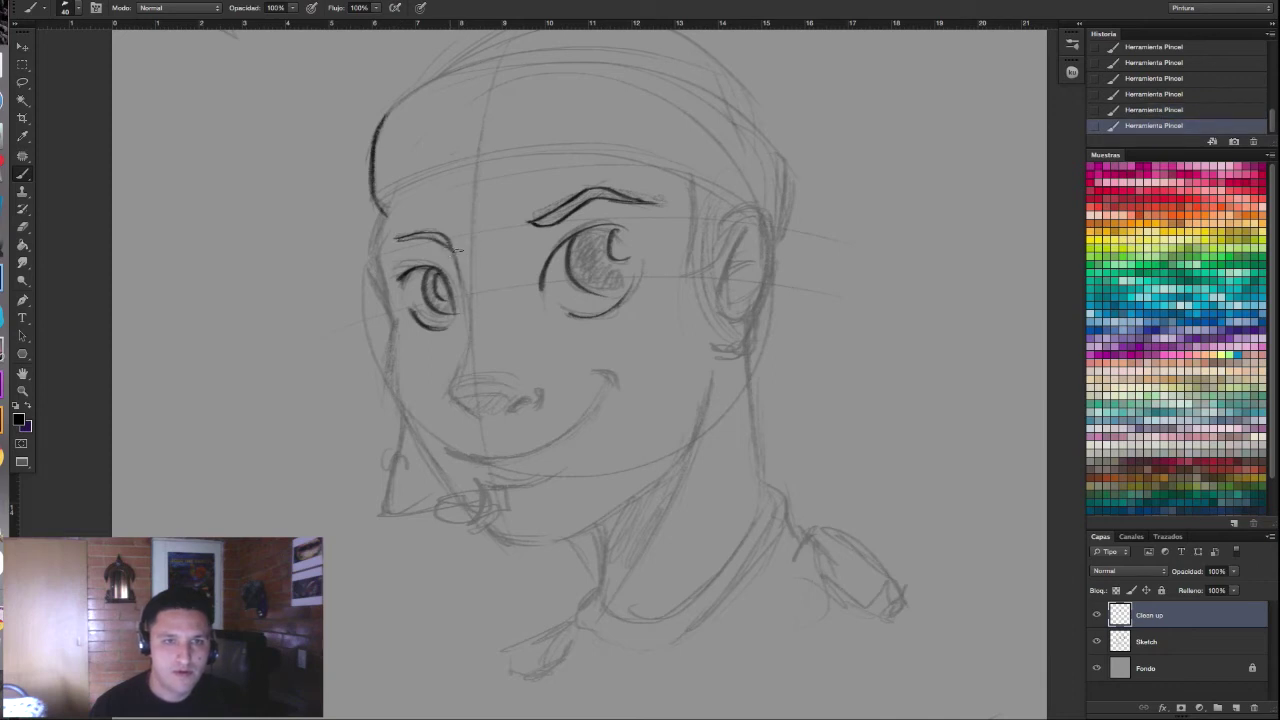
drag(448, 238, 468, 332)
Step: Fade the Sketch layer to 15% opacity and return to the Clean up layer
click(1150, 641)
click(1233, 571)
drag(1216, 589, 1198, 589)
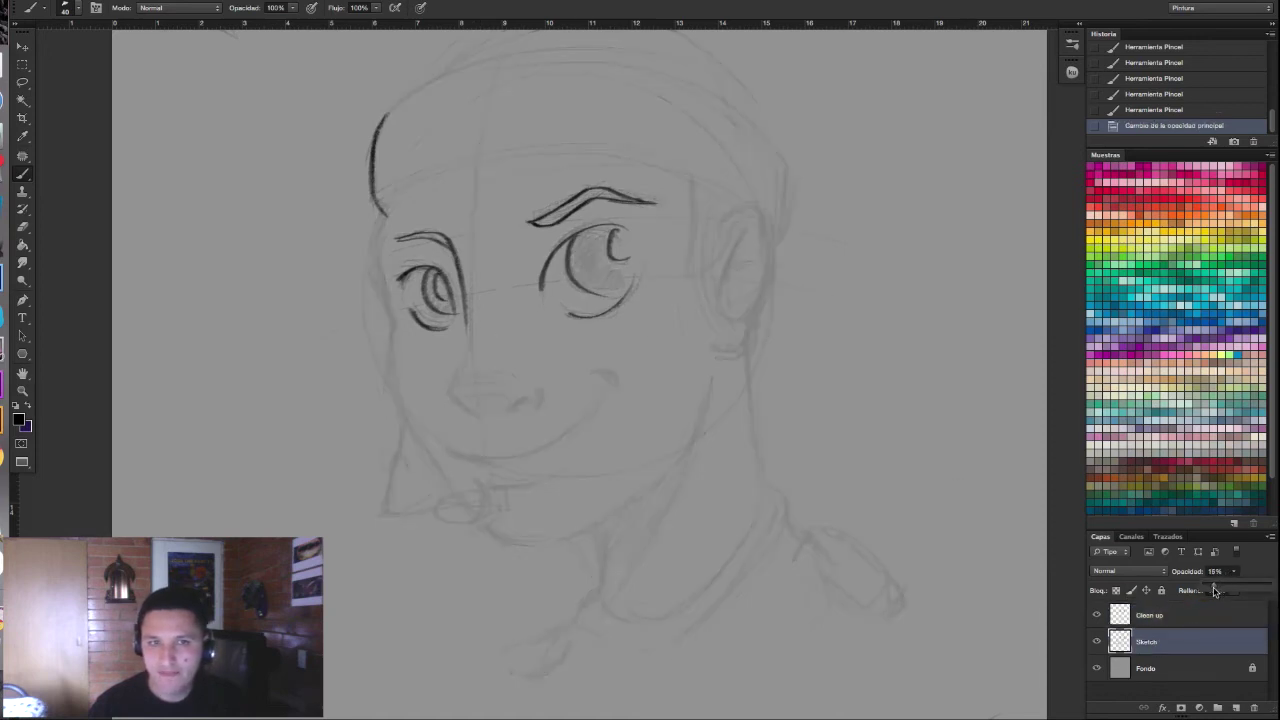
click(1150, 615)
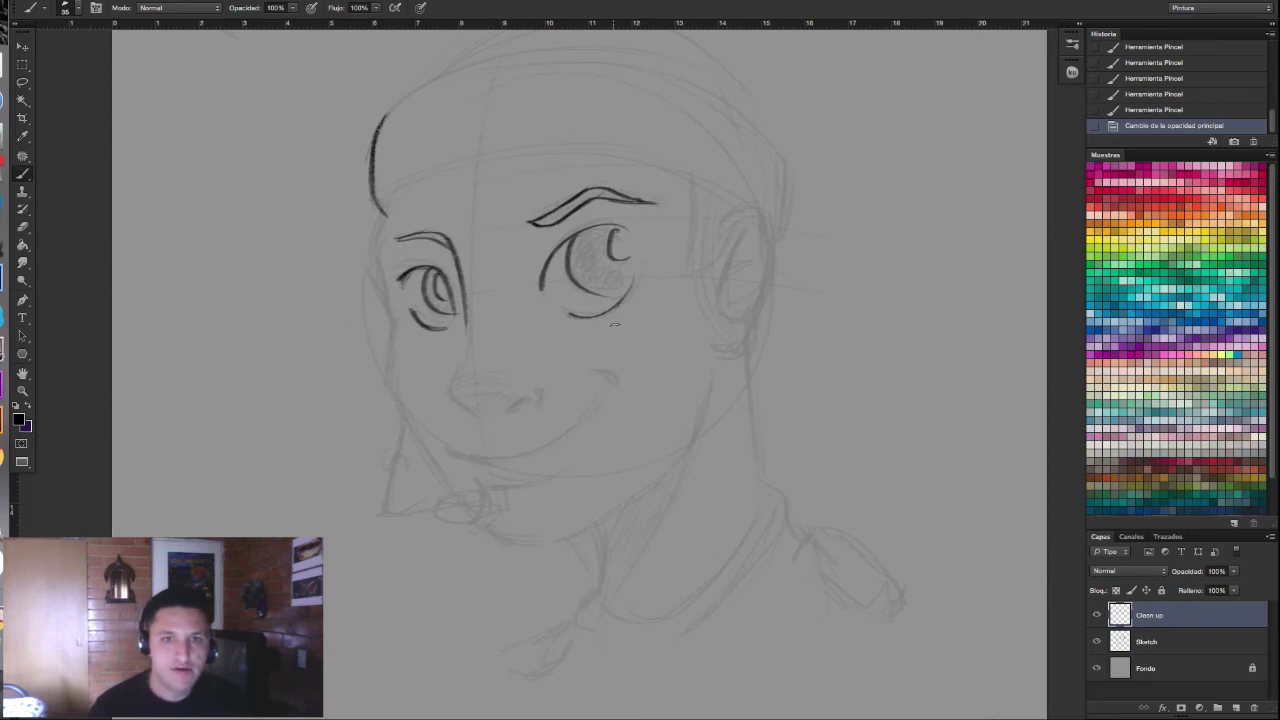
Step: Ink the lower eye lines, the side of the nose, the nostril and the smile line
drag(606, 318, 630, 302)
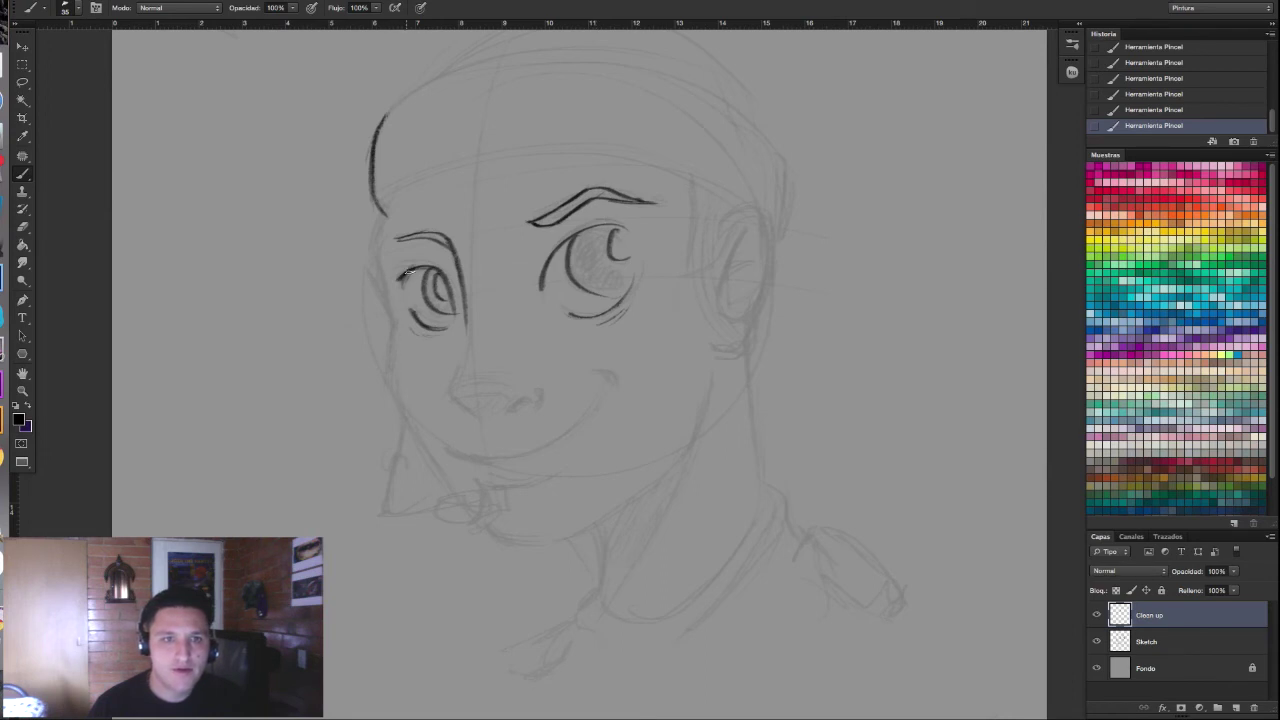
drag(410, 318, 464, 318)
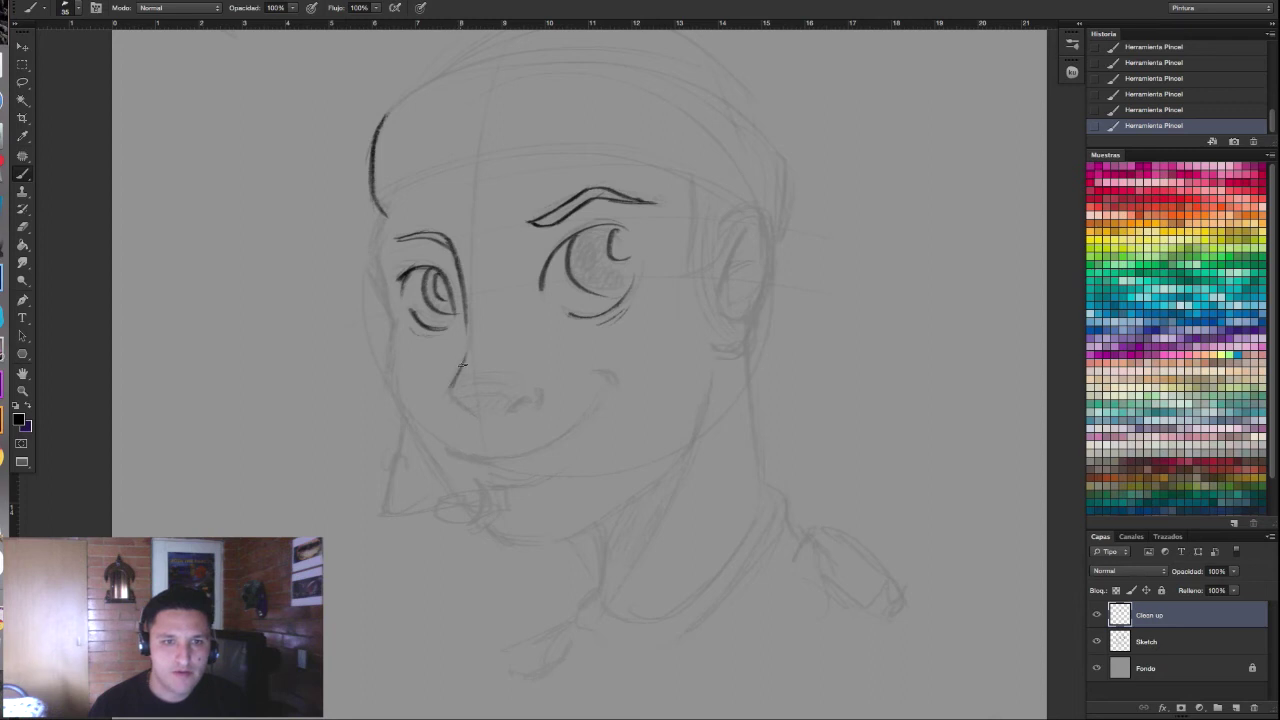
drag(452, 381, 478, 420)
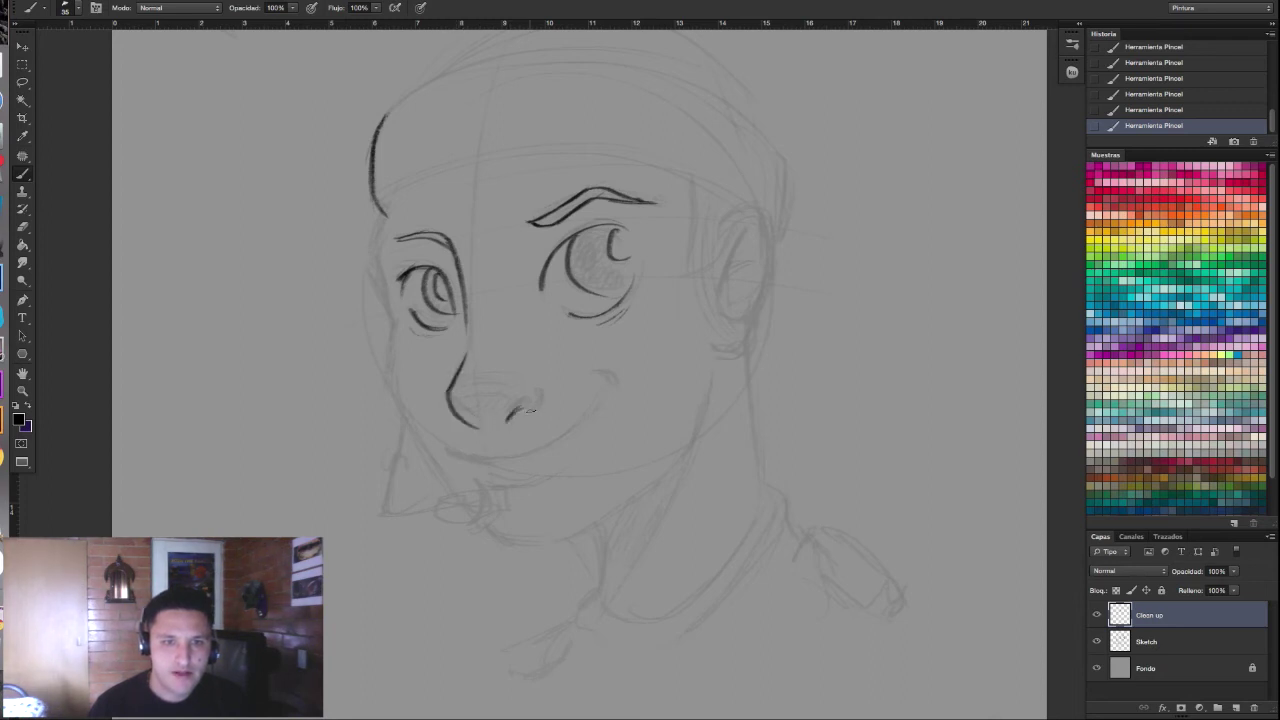
drag(529, 414, 537, 397)
scroll(530, 415, down, 3)
scroll(520, 428, up, 3)
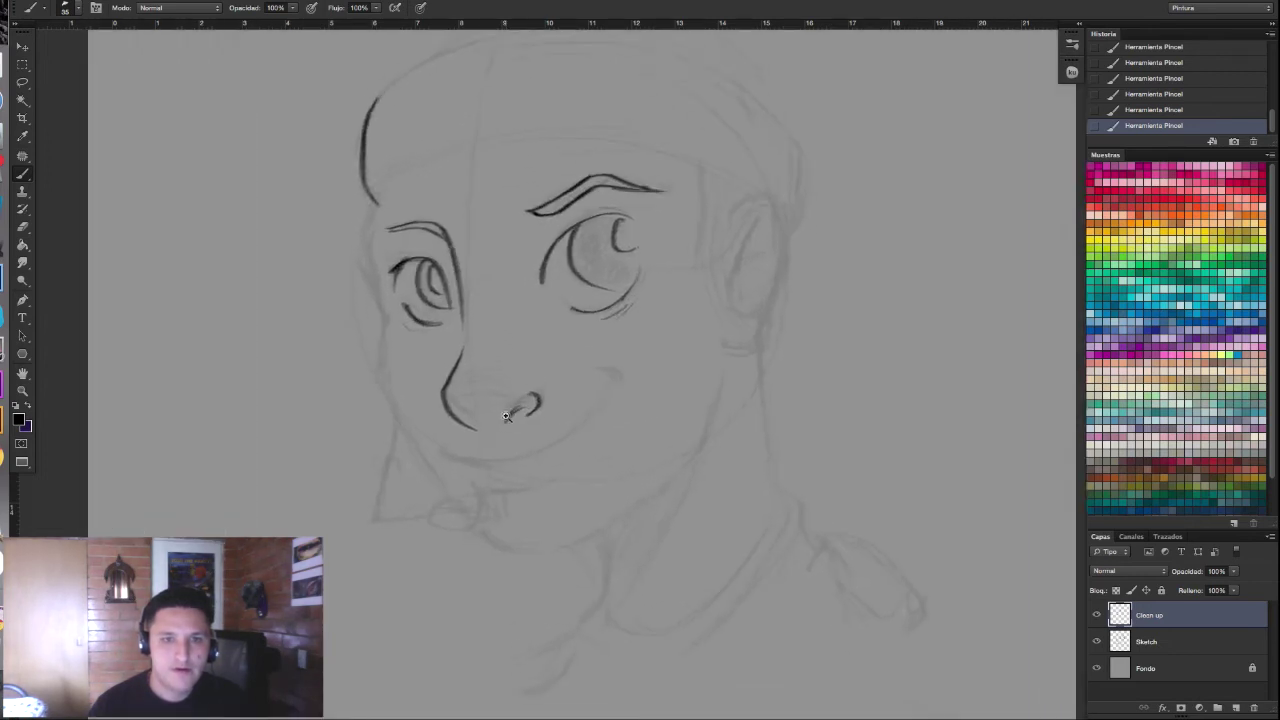
mouse_move(466, 457)
mouse_down()
mouse_move(615, 379)
mouse_move(622, 389)
mouse_up()
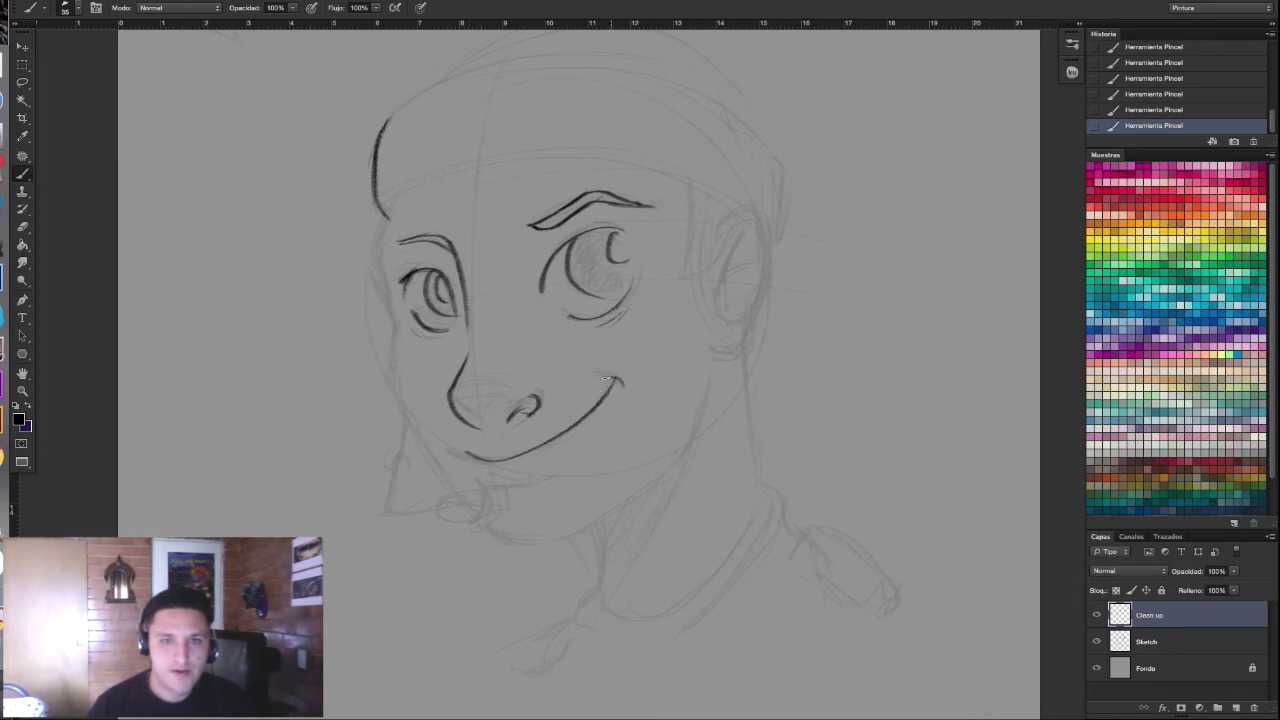
Step: Ink a short line under the chin and extend the left head and face outline
scroll(580, 427, down, 2)
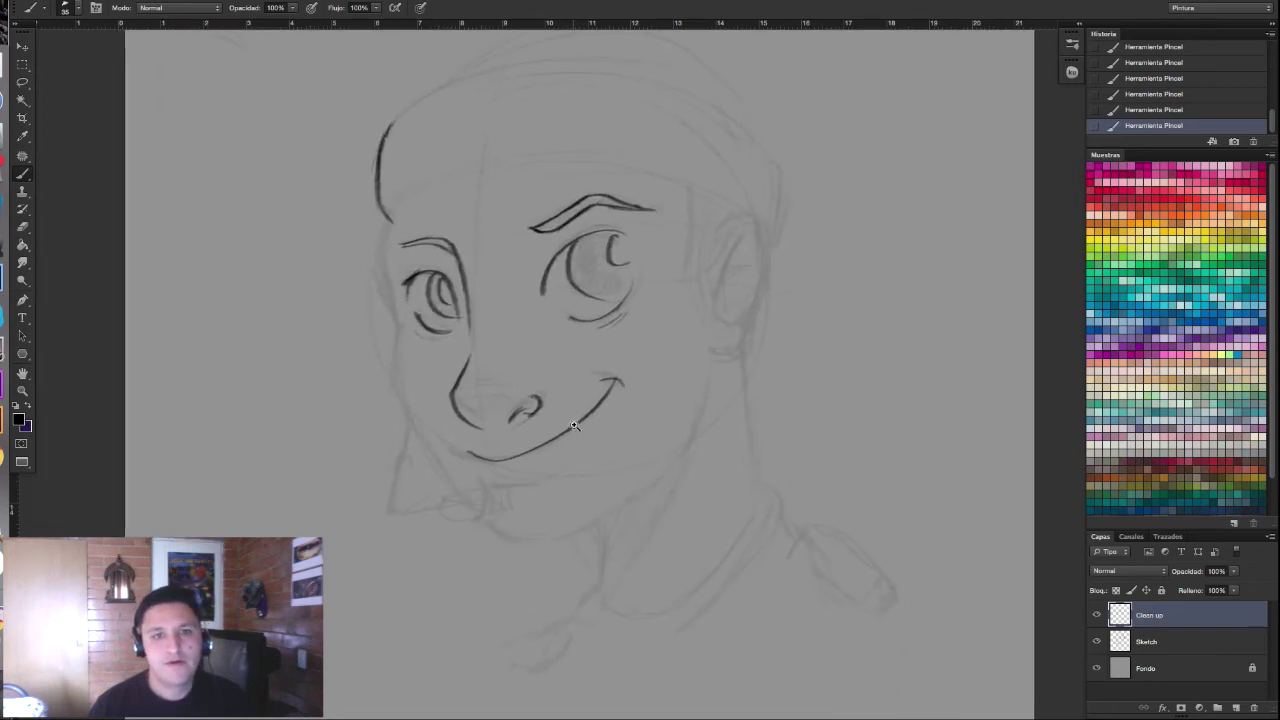
scroll(580, 427, down, 2)
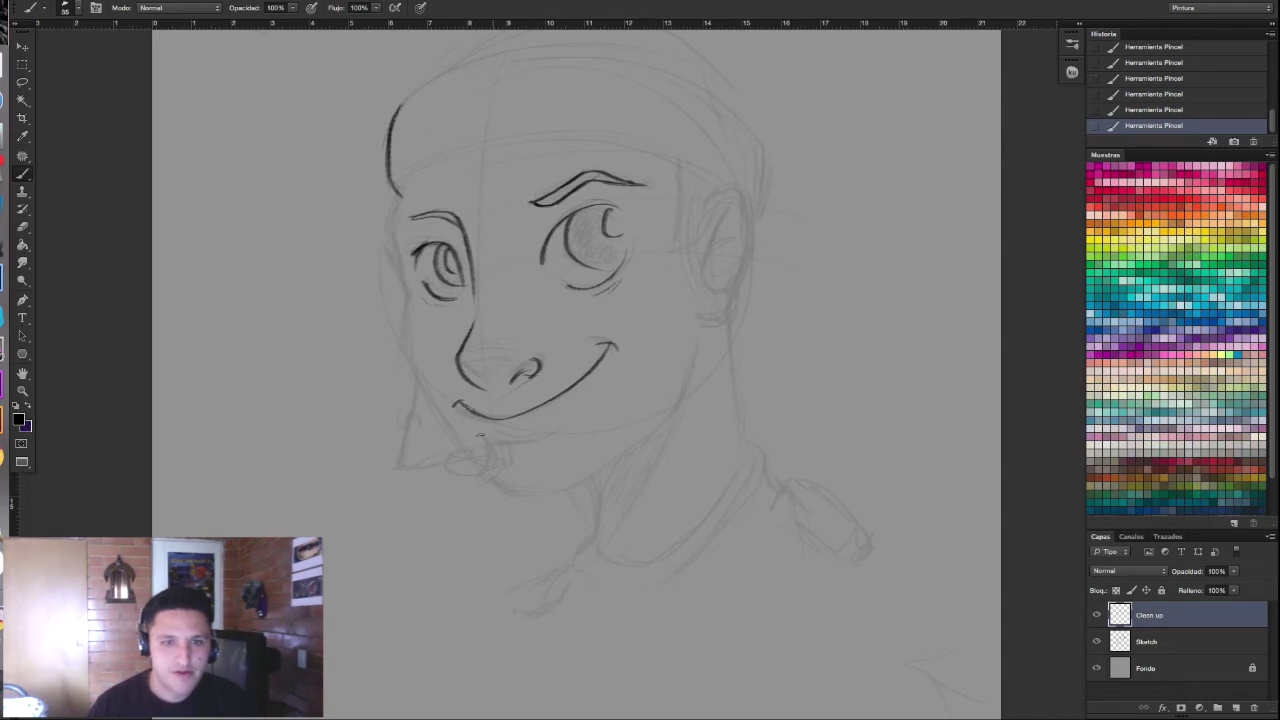
drag(481, 437, 540, 440)
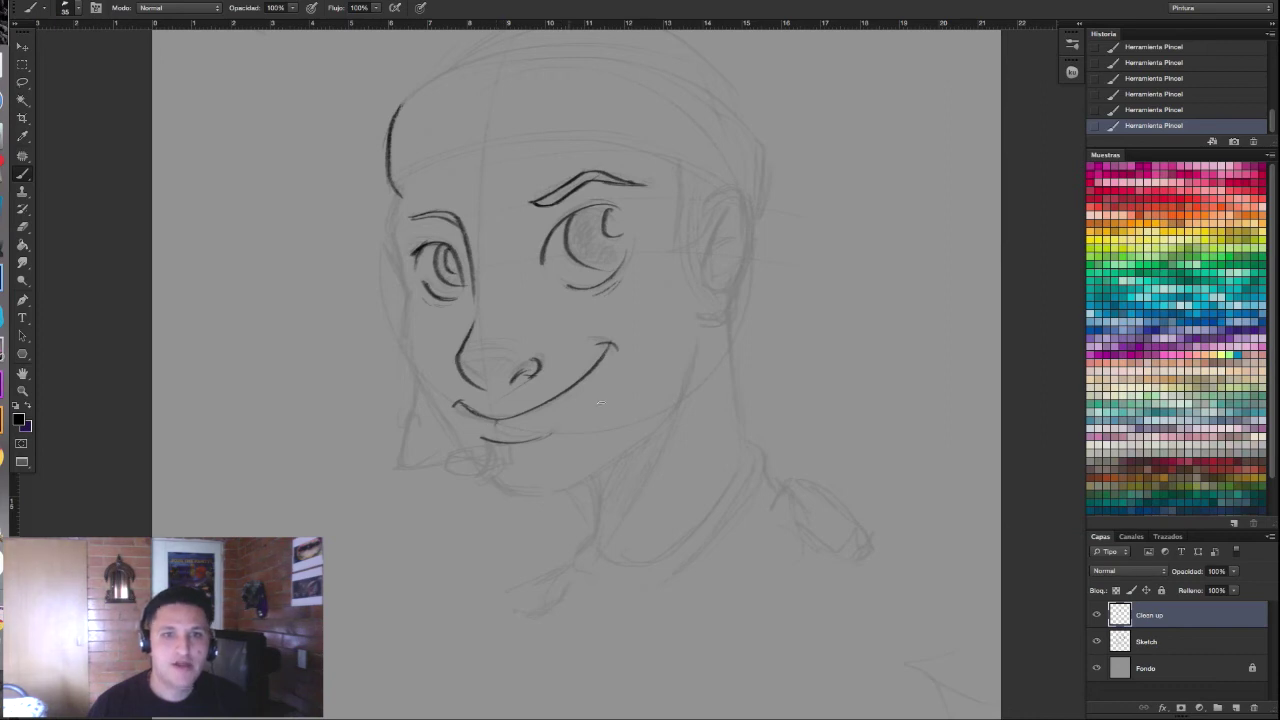
scroll(516, 293, down, 2)
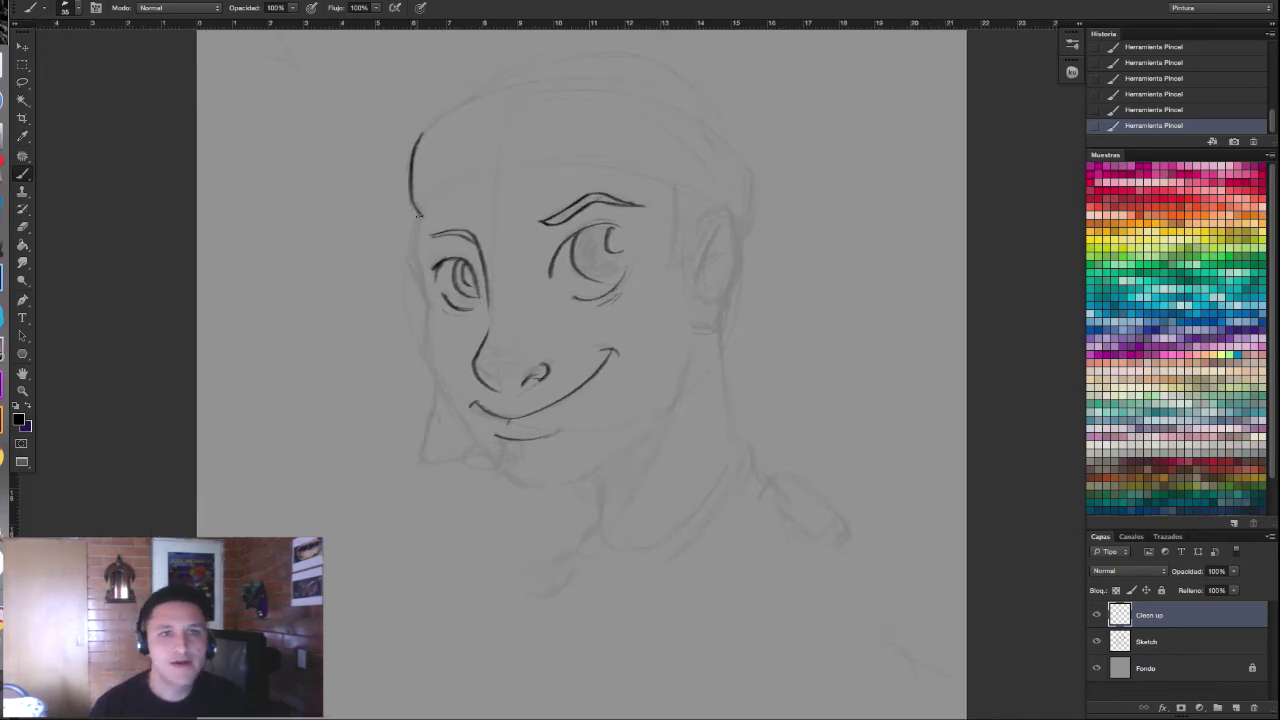
drag(412, 252, 422, 216)
drag(414, 264, 418, 244)
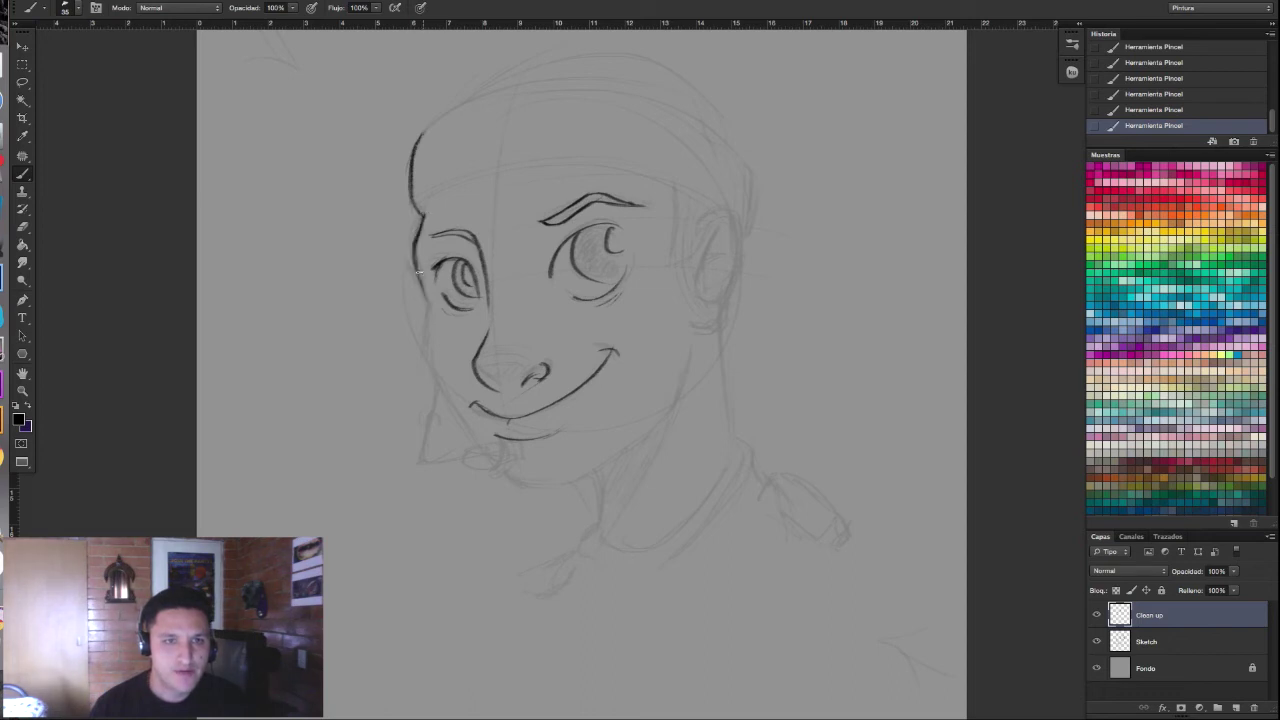
drag(422, 362, 429, 305)
Step: Step back through History to undo strokes, restore them, then ink the left cheek contour
click(1150, 110)
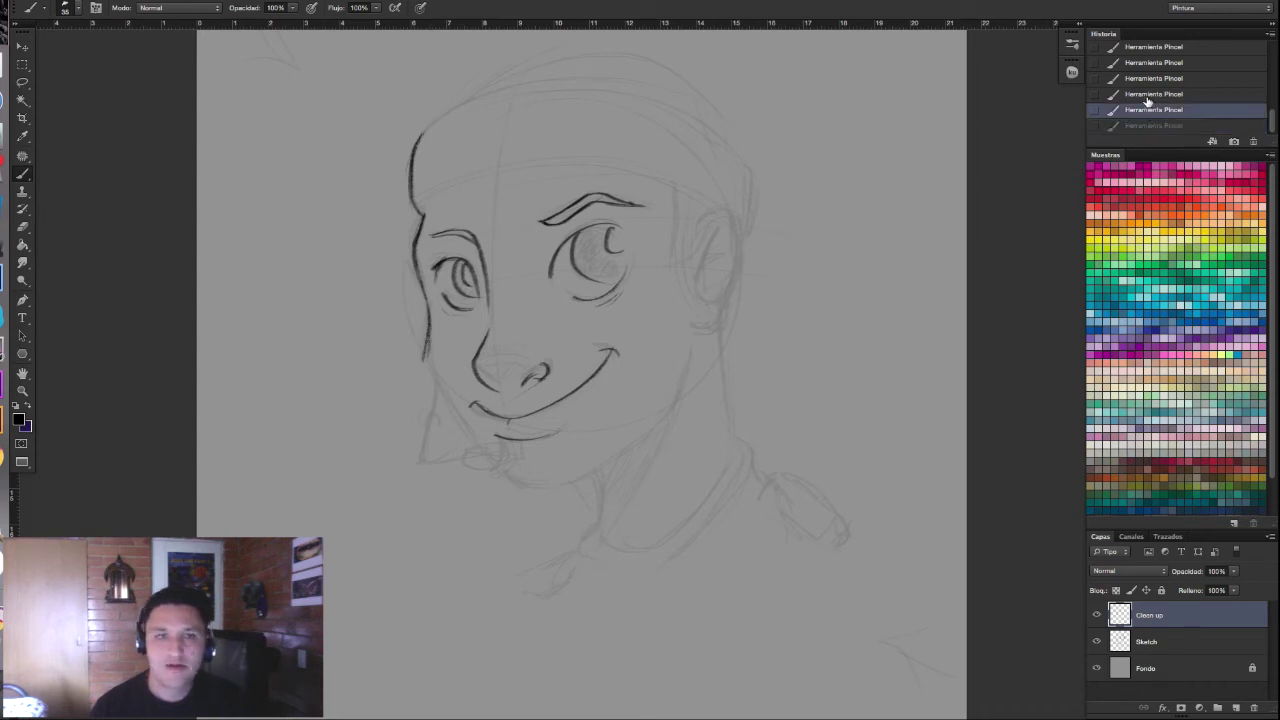
click(1145, 95)
click(1146, 80)
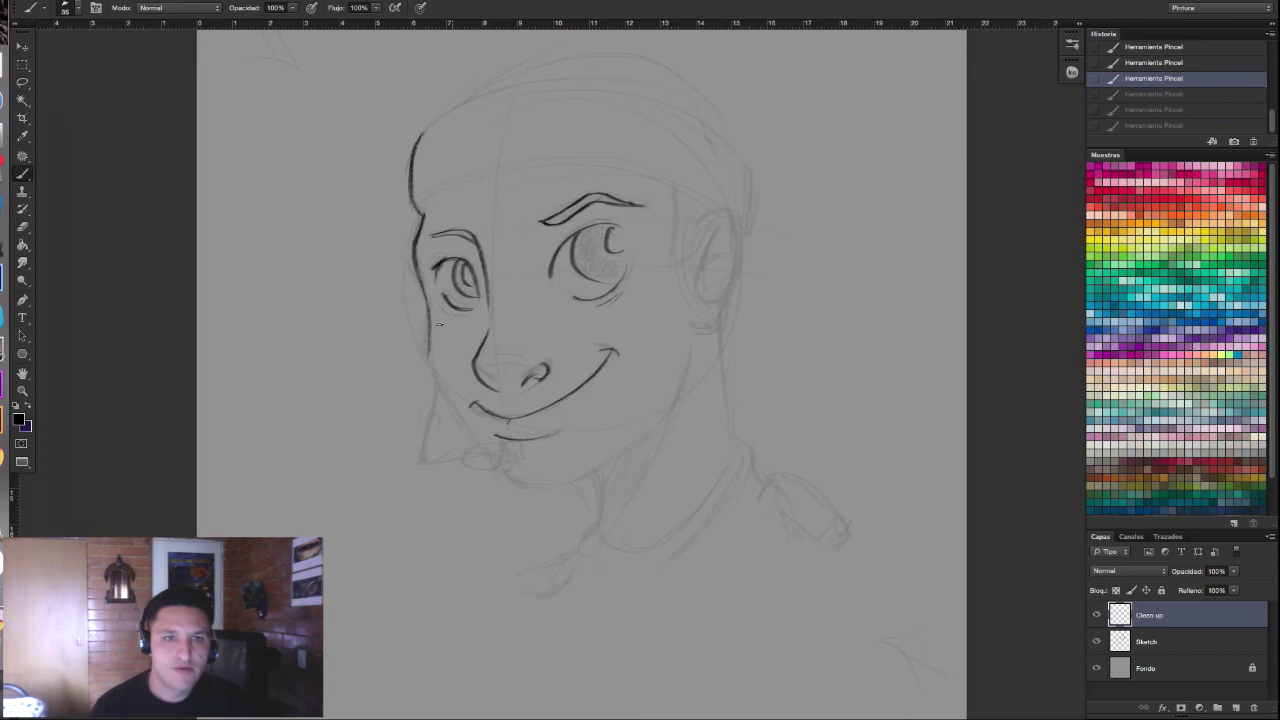
click(1150, 126)
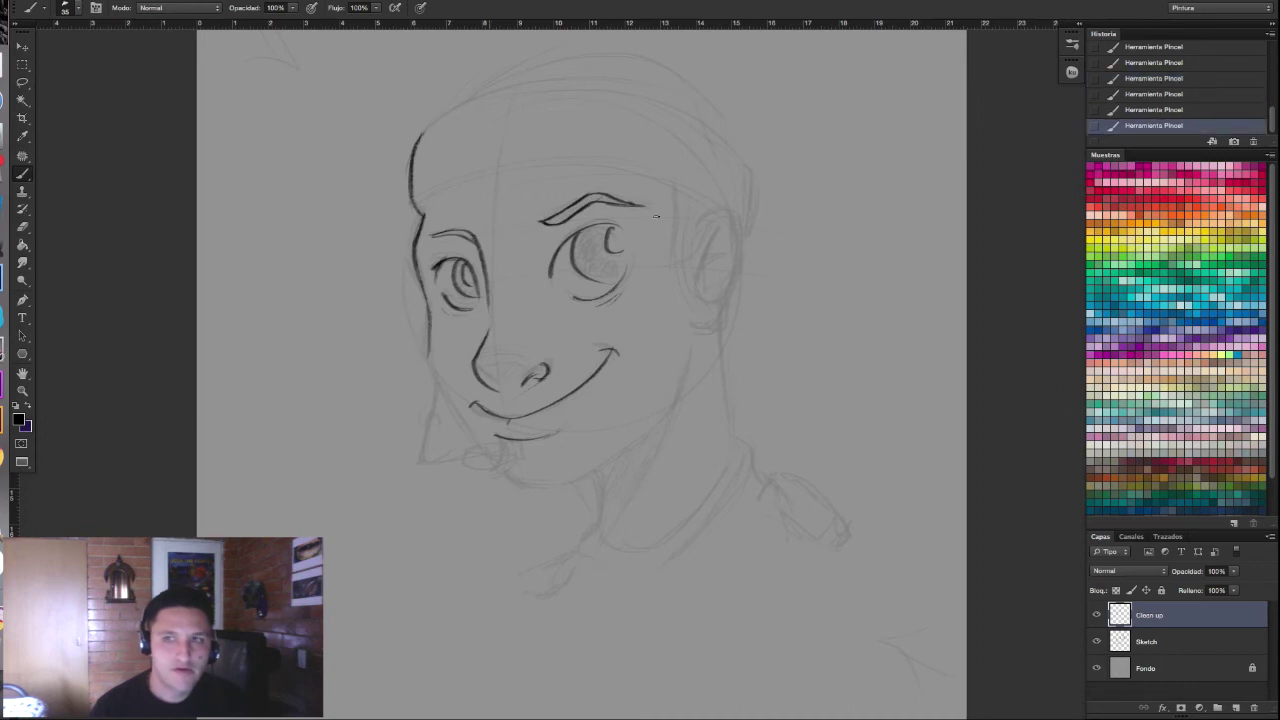
click(1150, 66)
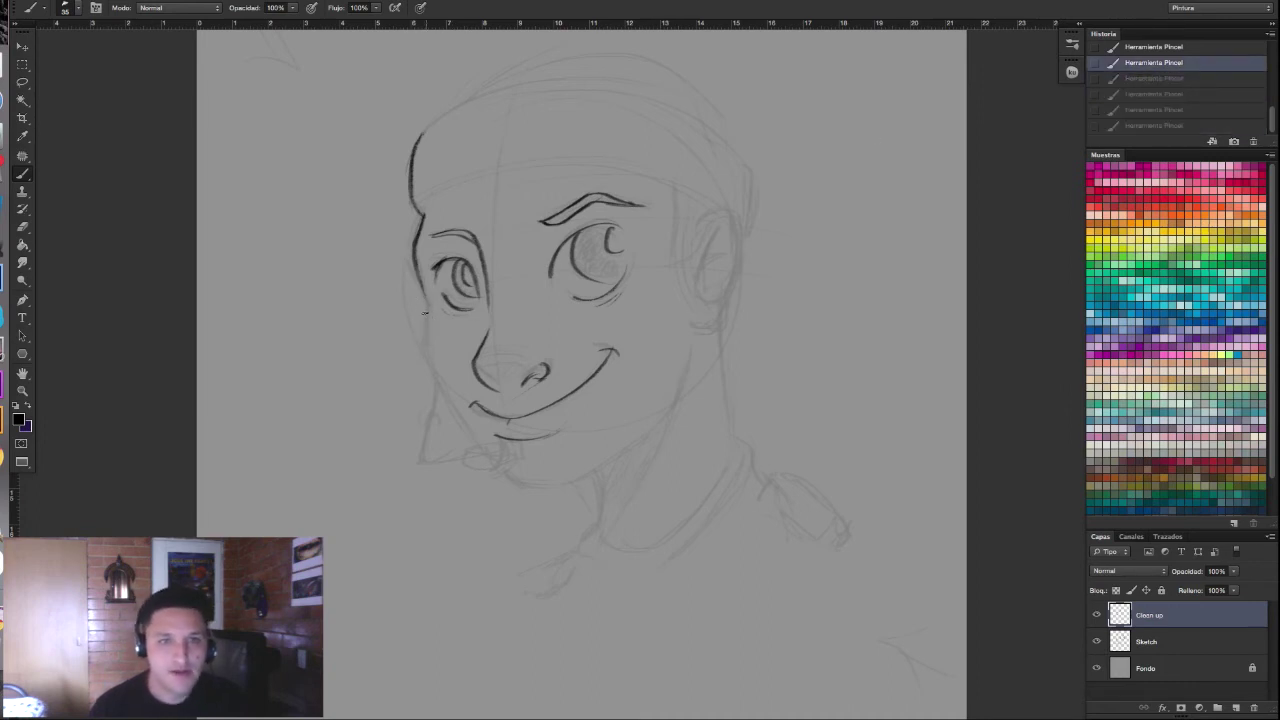
key(ctrl+z)
mouse_move(424, 326)
mouse_down()
mouse_move(427, 307)
mouse_move(472, 432)
mouse_up()
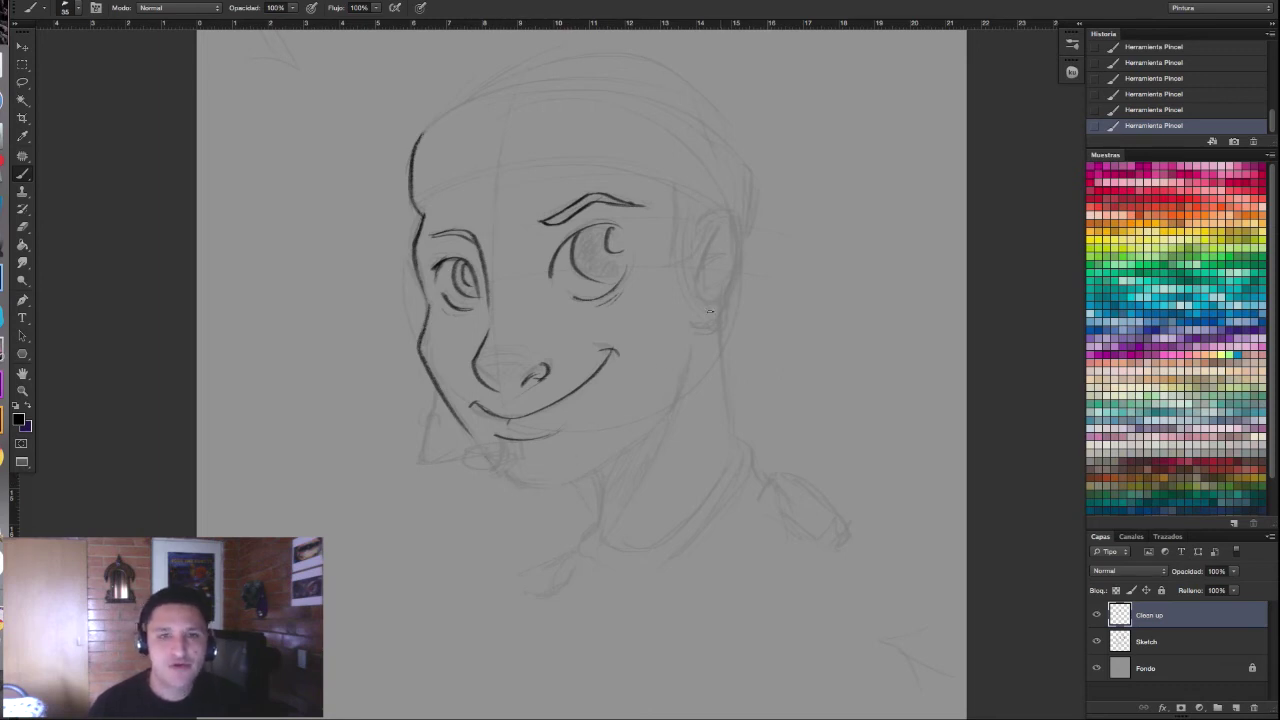
Step: Pan and tilt the canvas view, then rotate it back toward straight and return to the Brush
mouse_move(695, 333)
mouse_down()
mouse_move(703, 368)
mouse_move(775, 343)
mouse_up()
key(r)
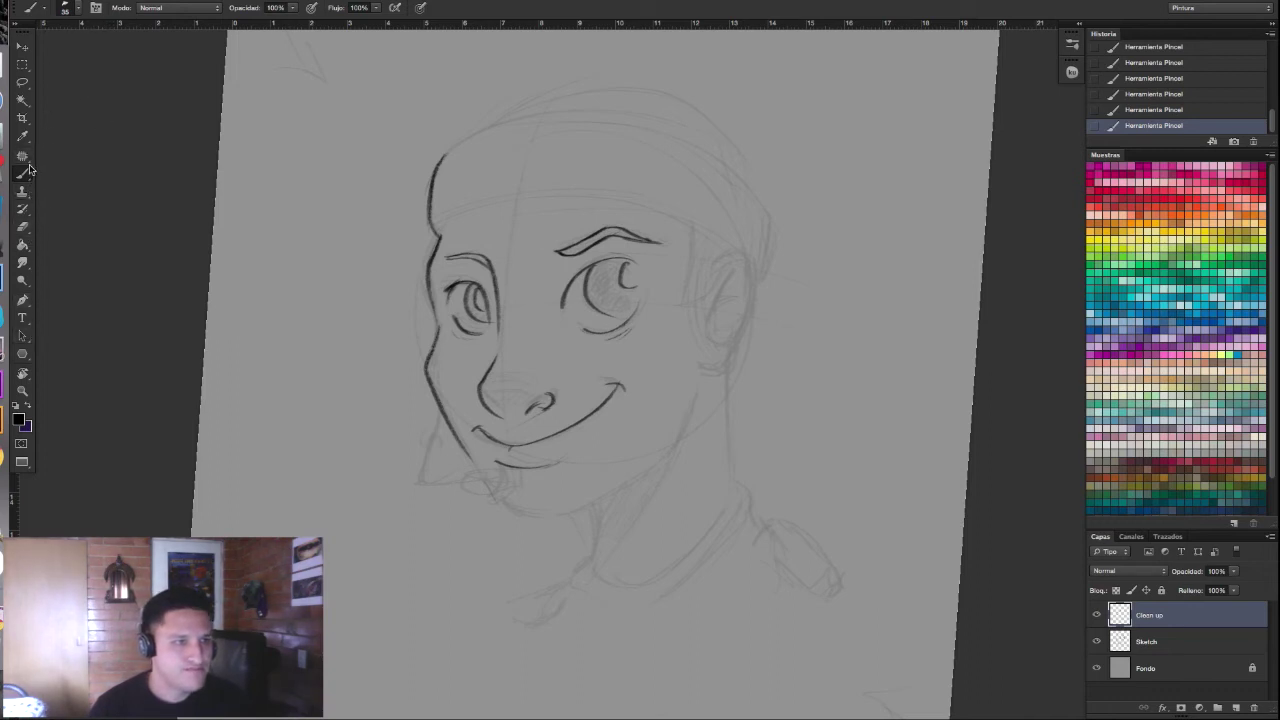
click(22, 280)
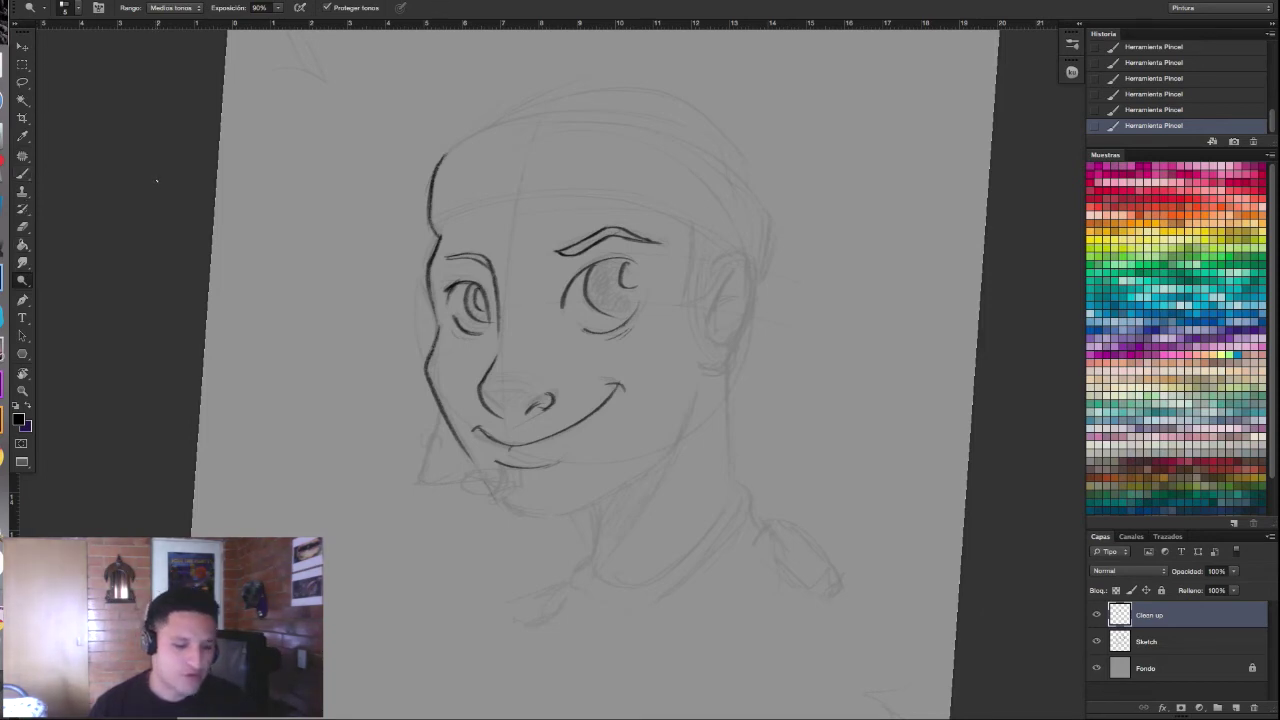
key(r)
drag(885, 264, 886, 250)
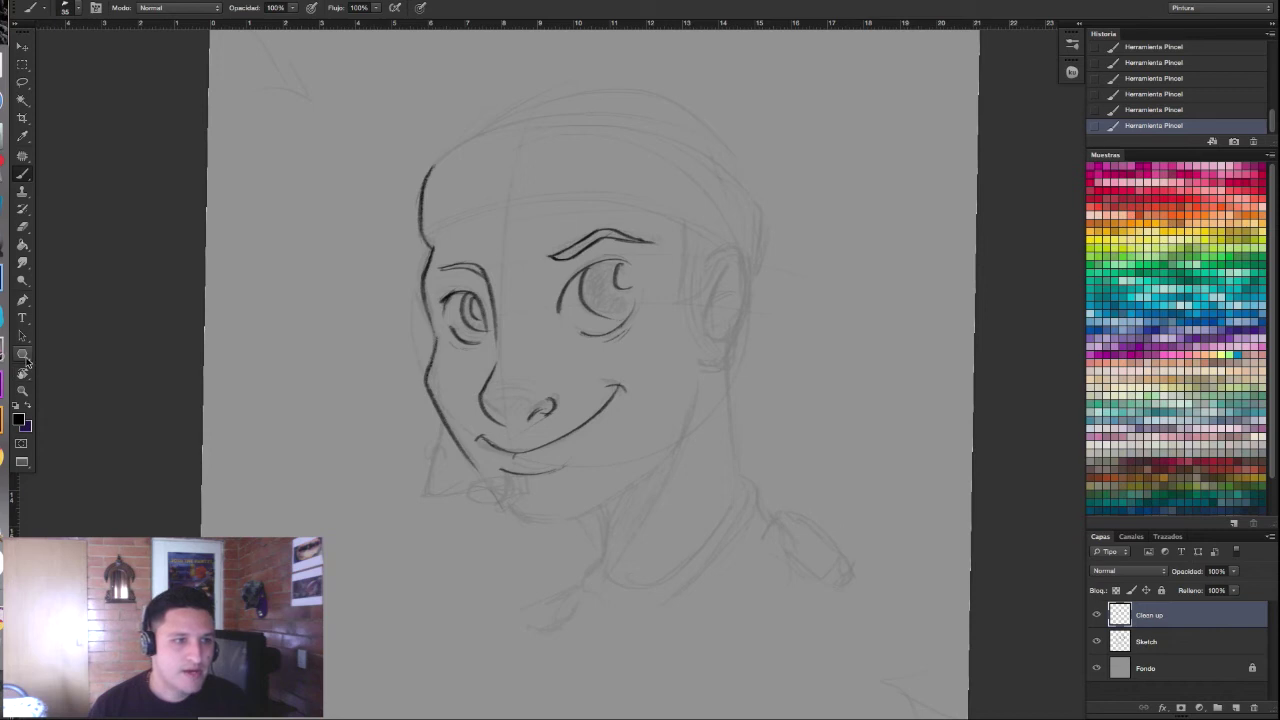
drag(799, 288, 811, 287)
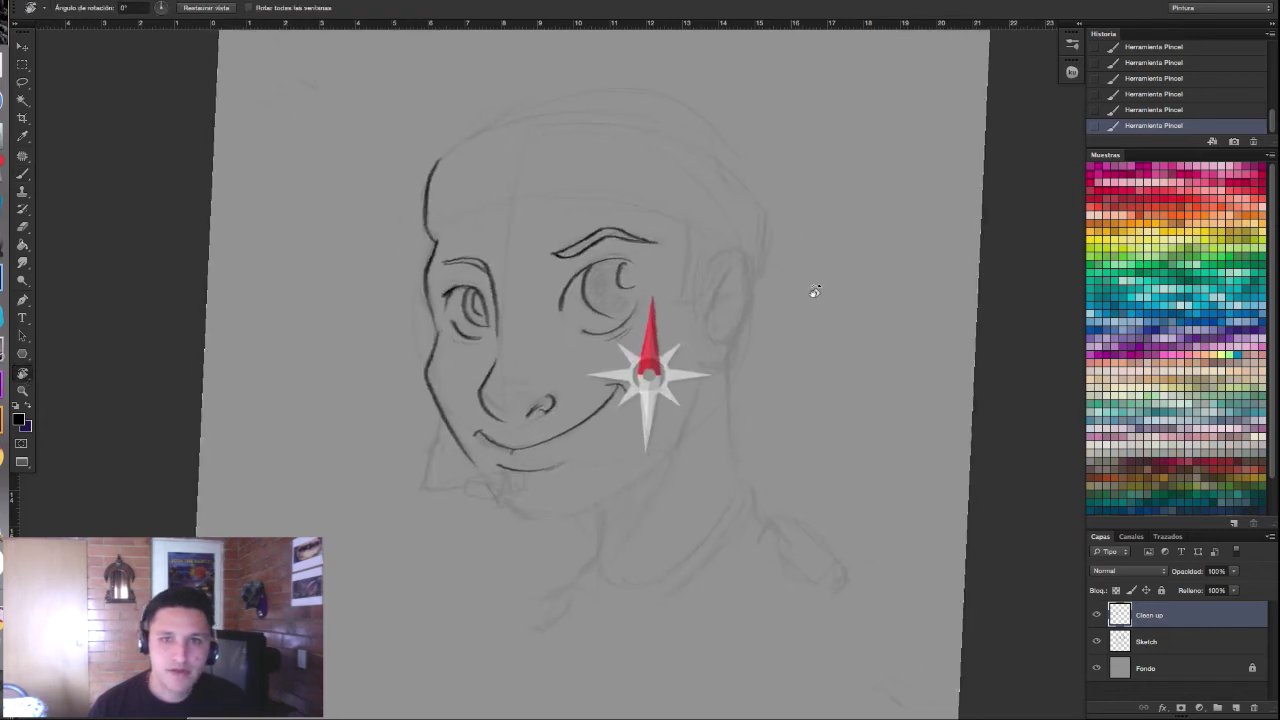
key(b)
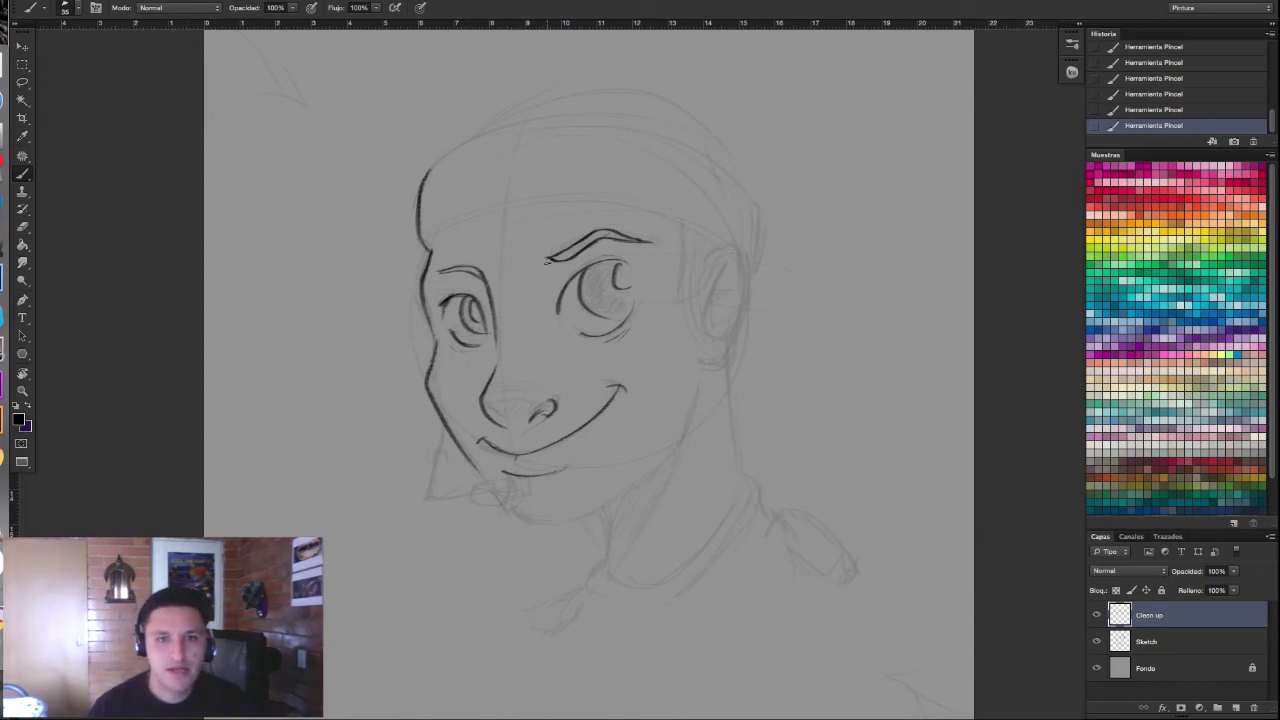
Step: Ink the jaw line under the chin and both sides of the neck, redrawing the left neck line
scroll(714, 371, down, 2)
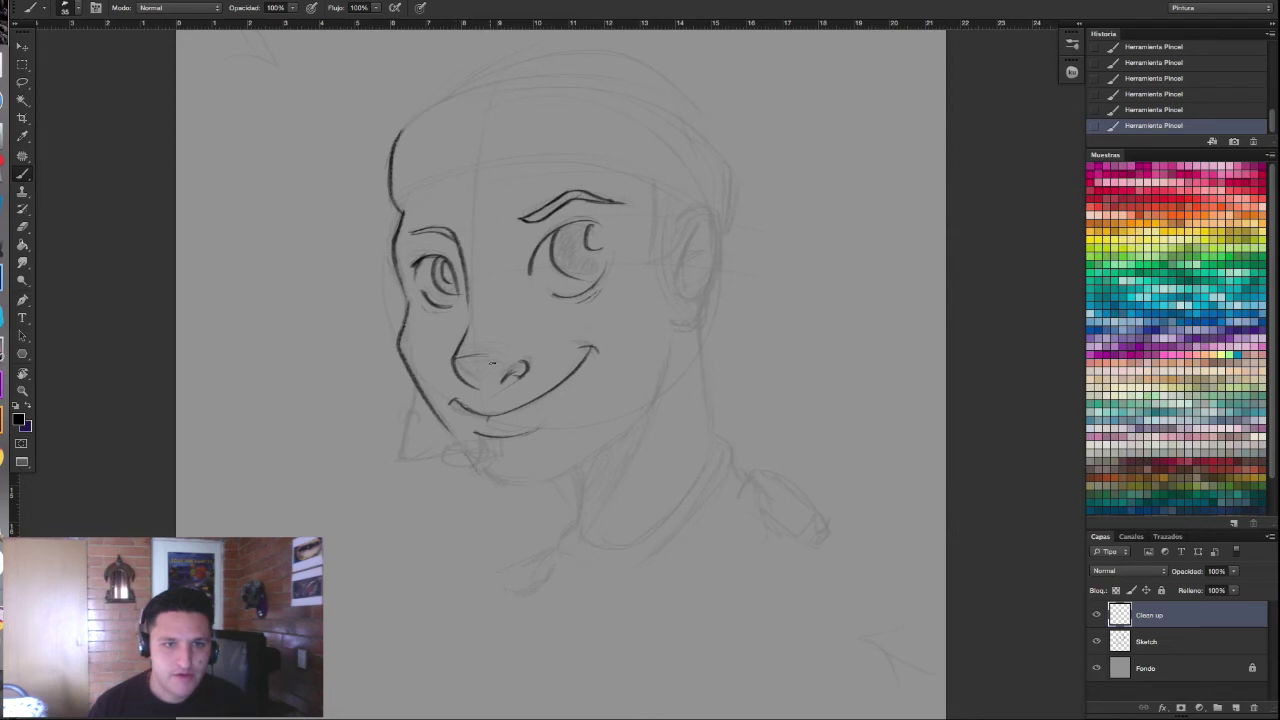
scroll(493, 394, right, 2)
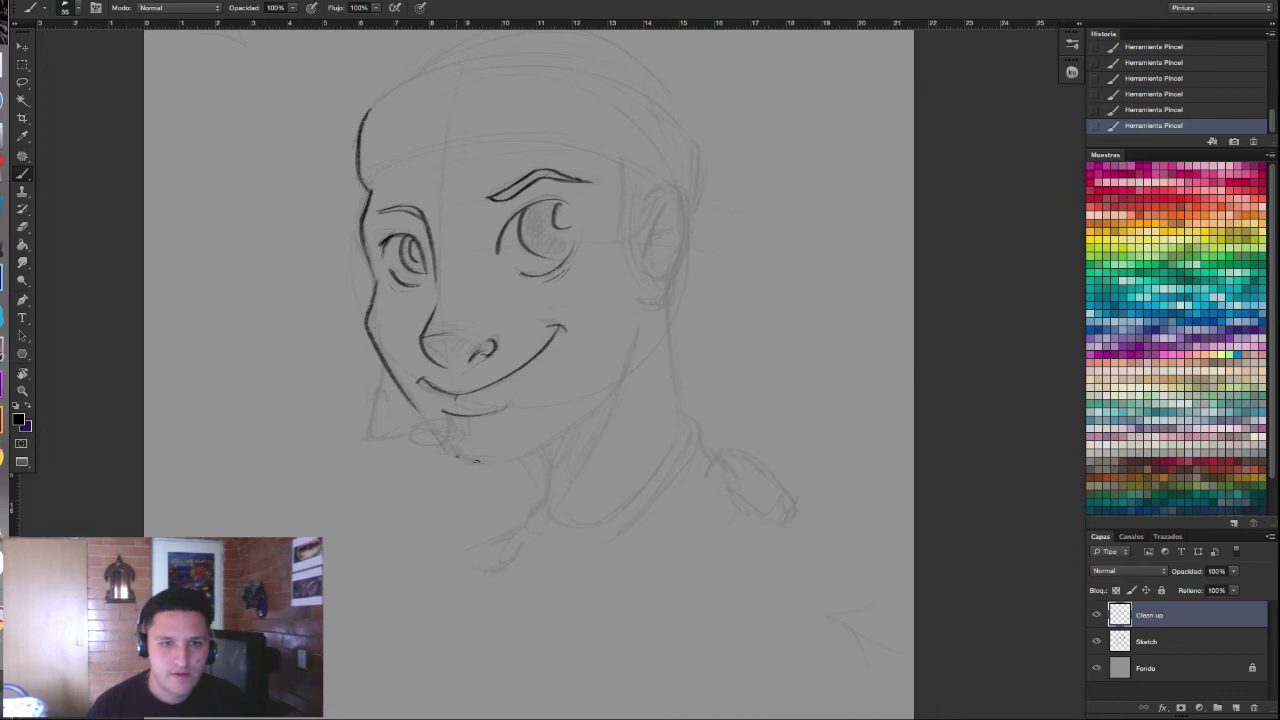
mouse_move(446, 452)
mouse_down()
mouse_move(475, 462)
mouse_move(616, 391)
mouse_move(629, 338)
mouse_up()
scroll(600, 380, down, 3)
scroll(551, 423, up, 2)
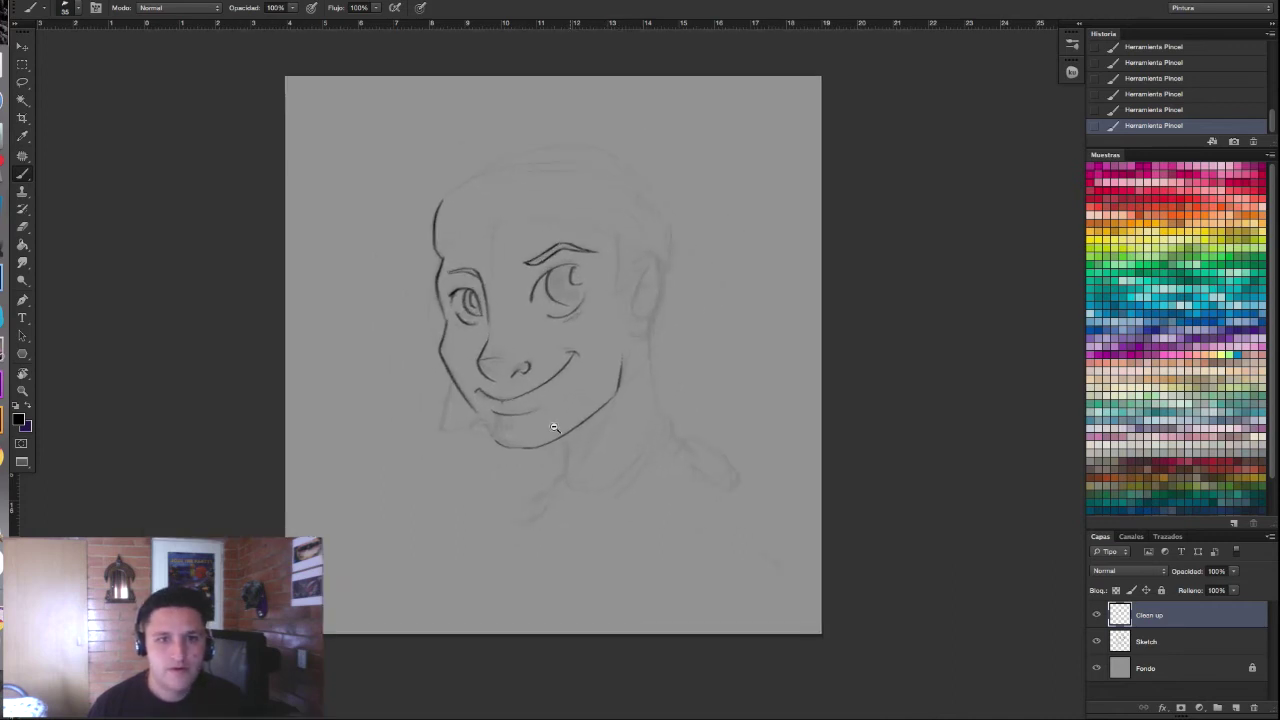
scroll(563, 428, up, 1)
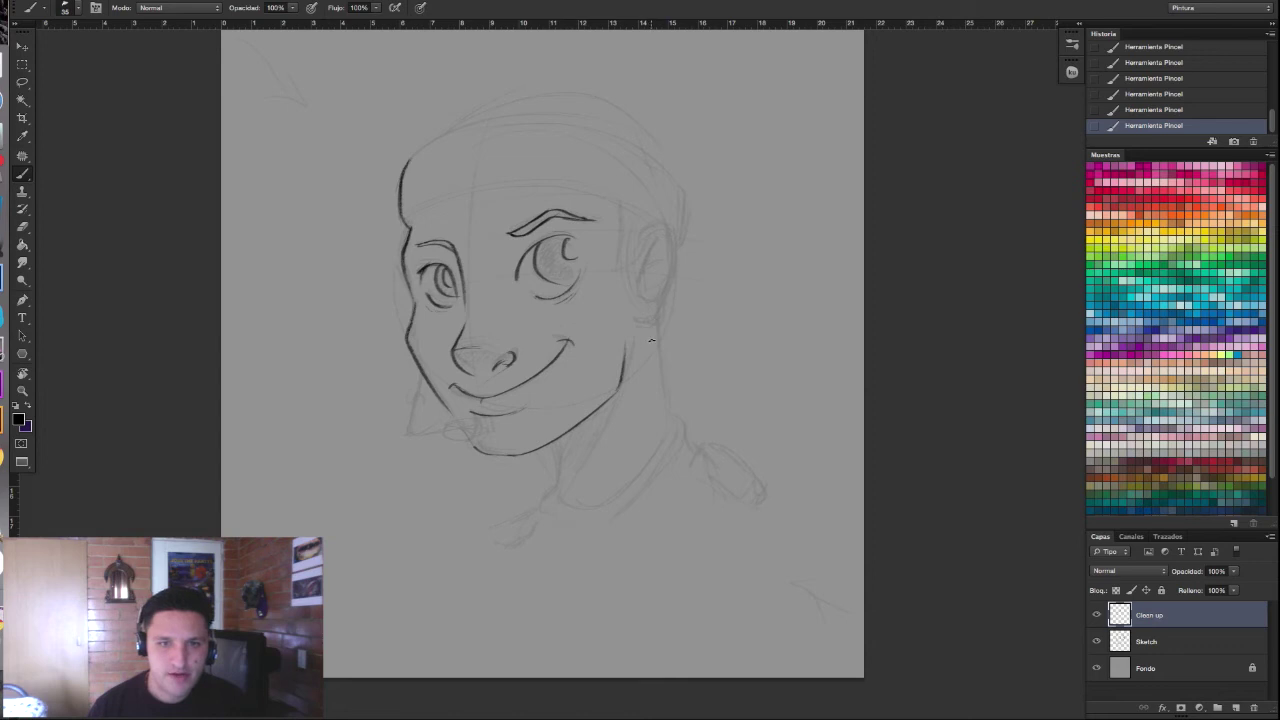
drag(648, 328, 662, 412)
drag(556, 445, 557, 490)
key(ctrl+z)
mouse_move(557, 441)
mouse_down()
mouse_move(588, 503)
mouse_move(668, 412)
mouse_up()
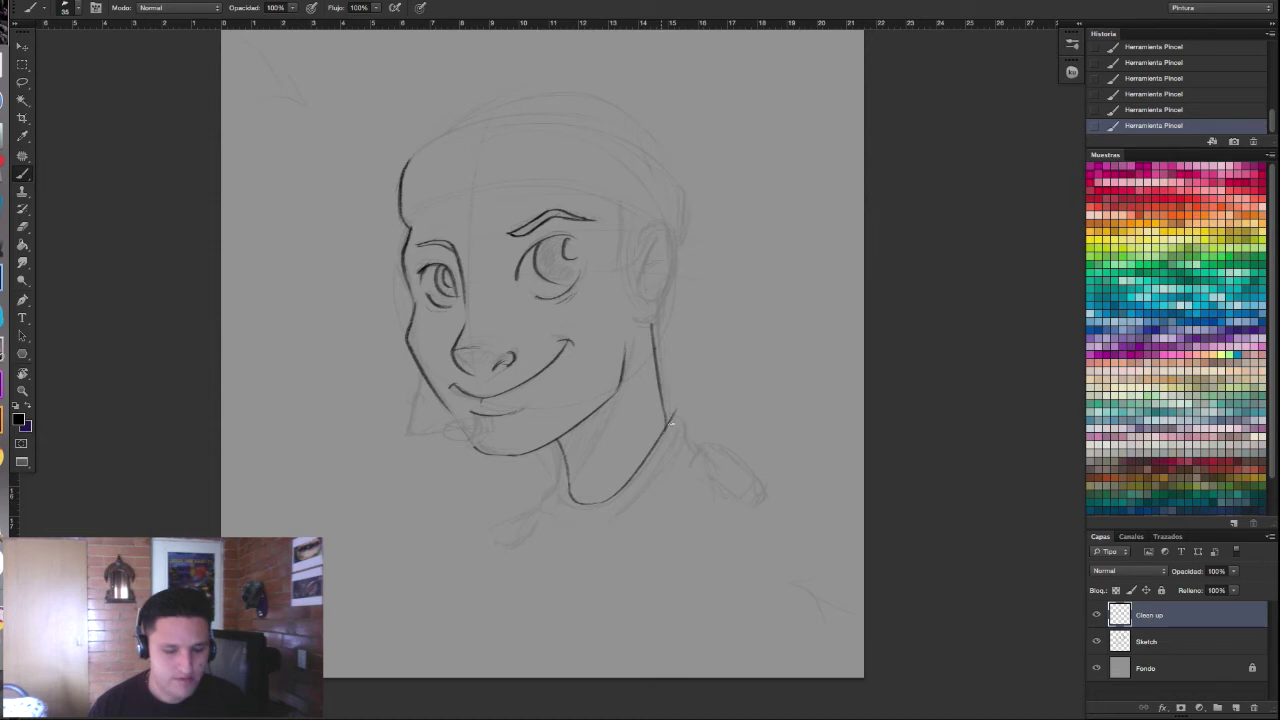
Step: Erase the end of the neck line and darken the neck line in ink
key(e)
drag(670, 432, 668, 440)
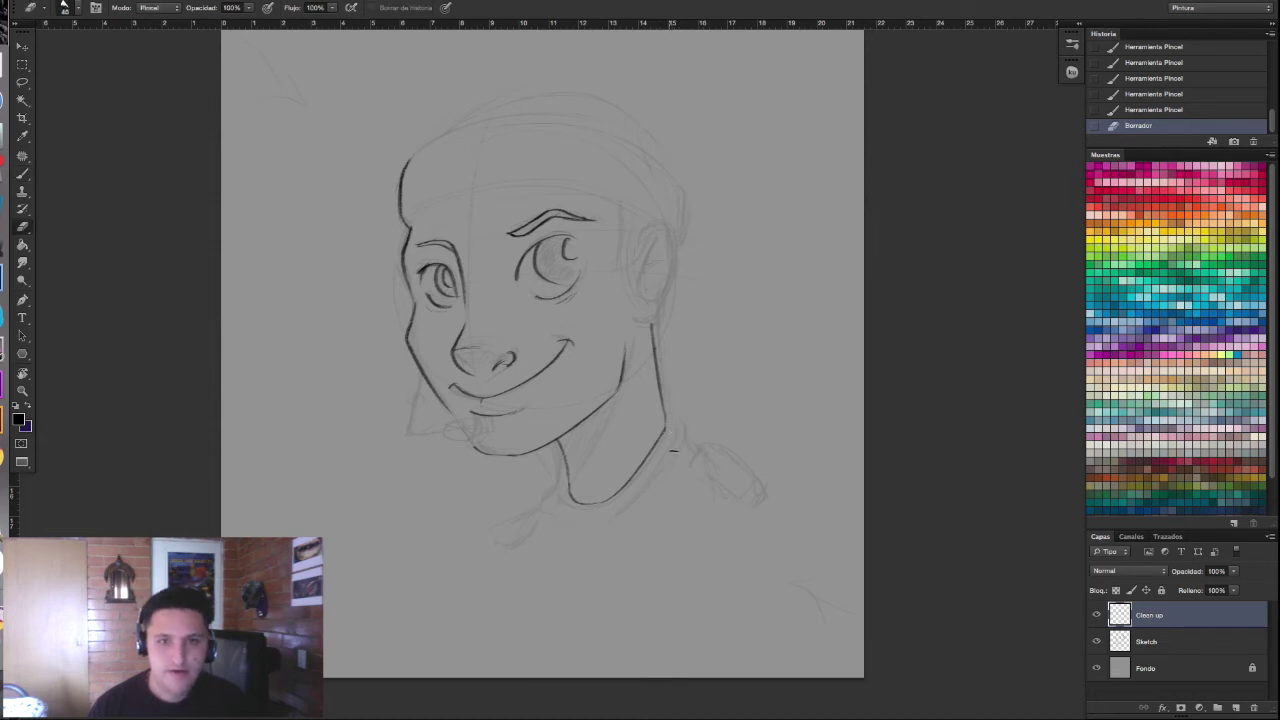
scroll(665, 450, down, 3)
scroll(650, 445, up, 3)
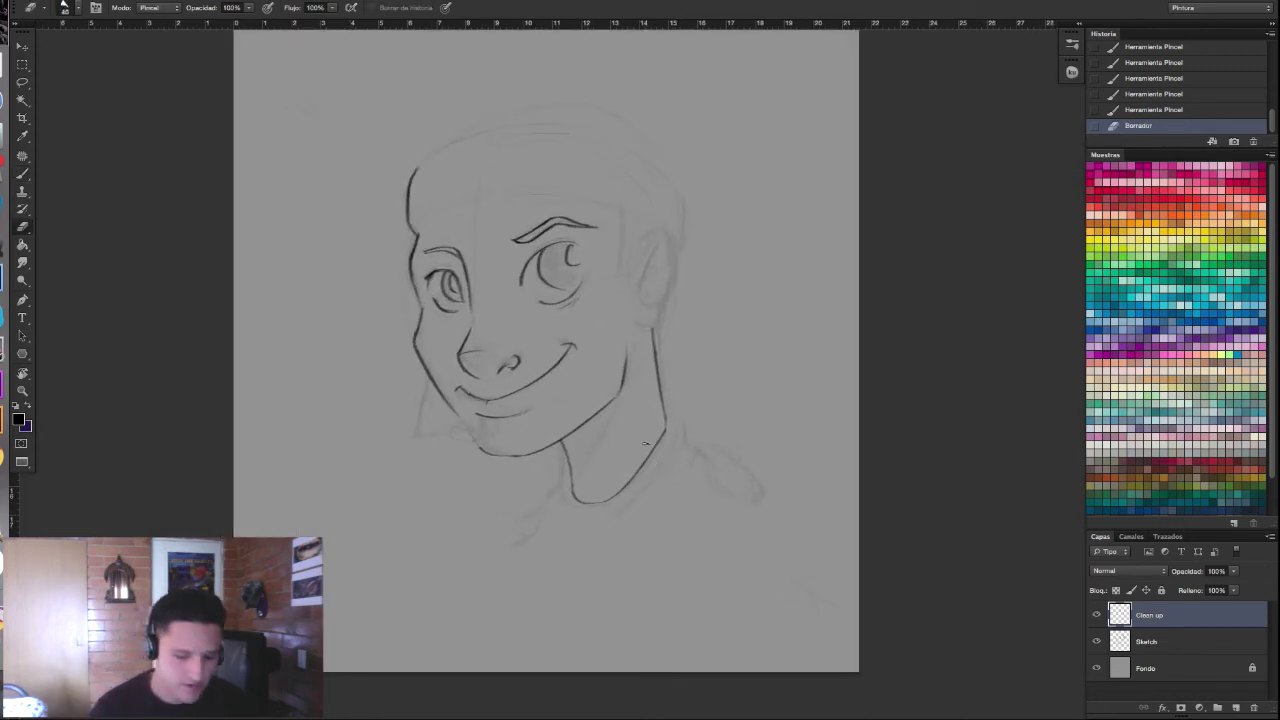
key(b)
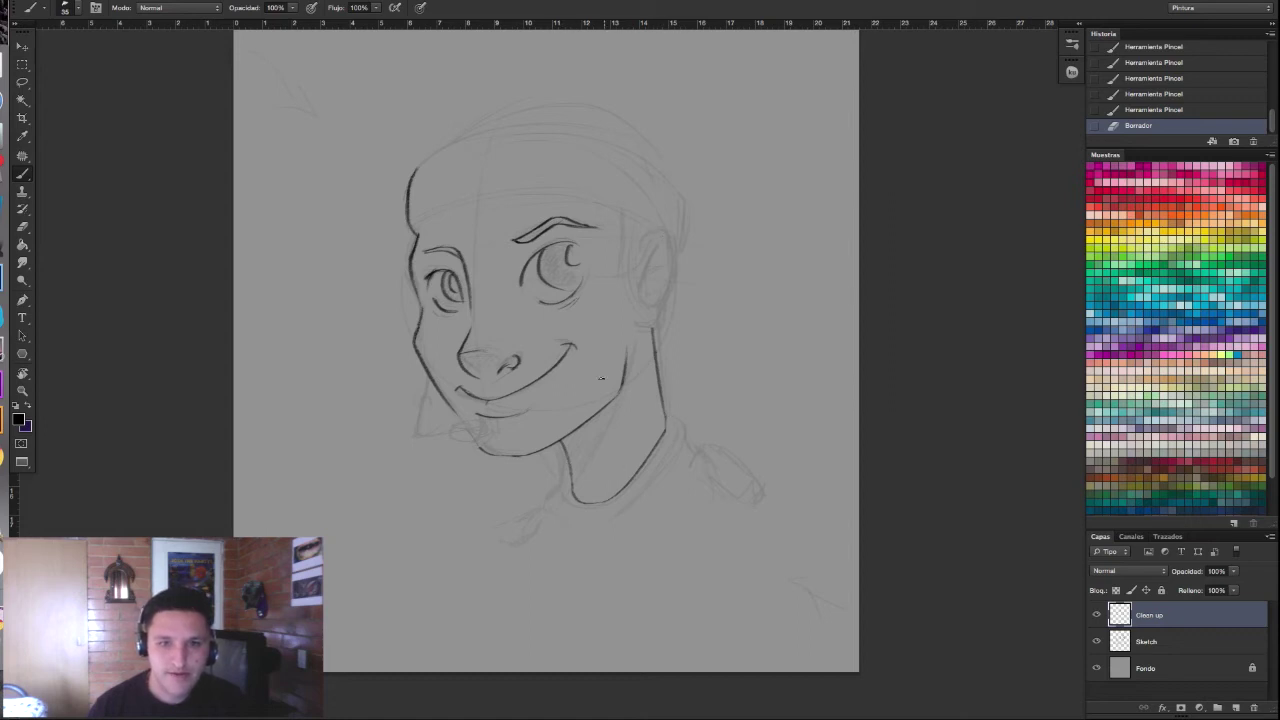
drag(627, 342, 620, 392)
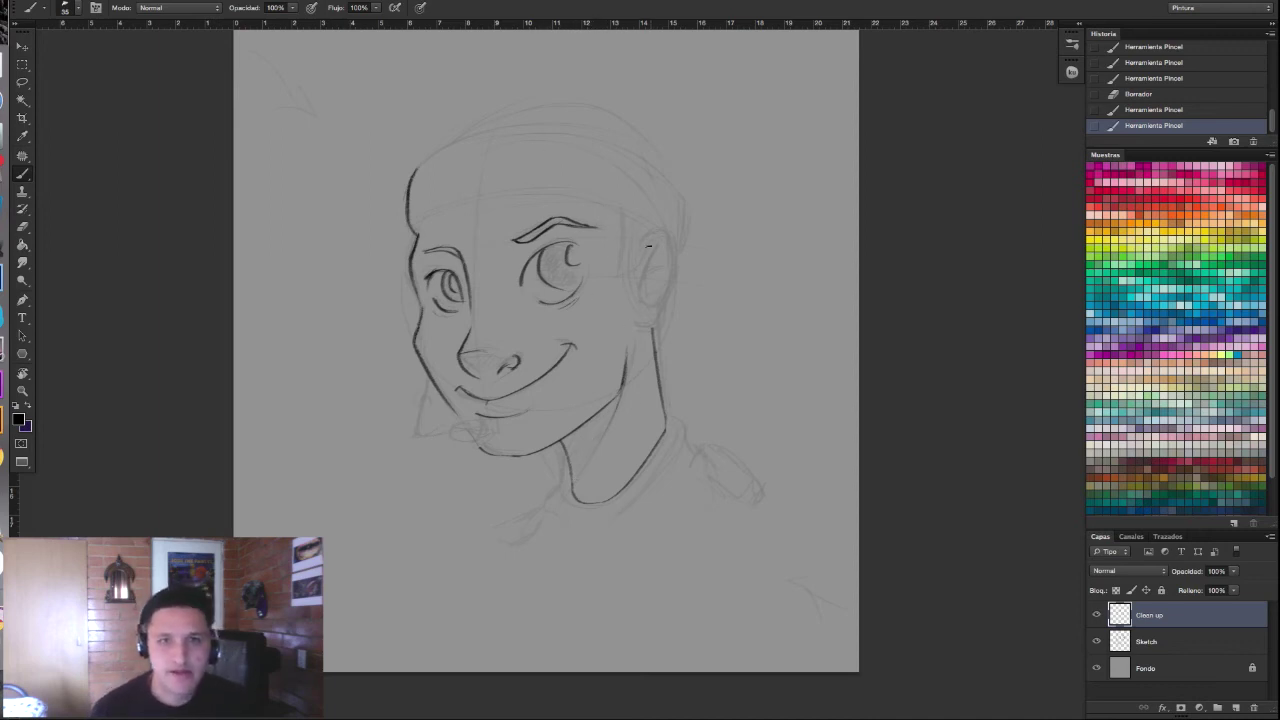
Step: Touch up the right iris and redraw the right ear with a darker line
mouse_move(574, 248)
mouse_down()
mouse_move(580, 266)
mouse_move(654, 303)
mouse_up()
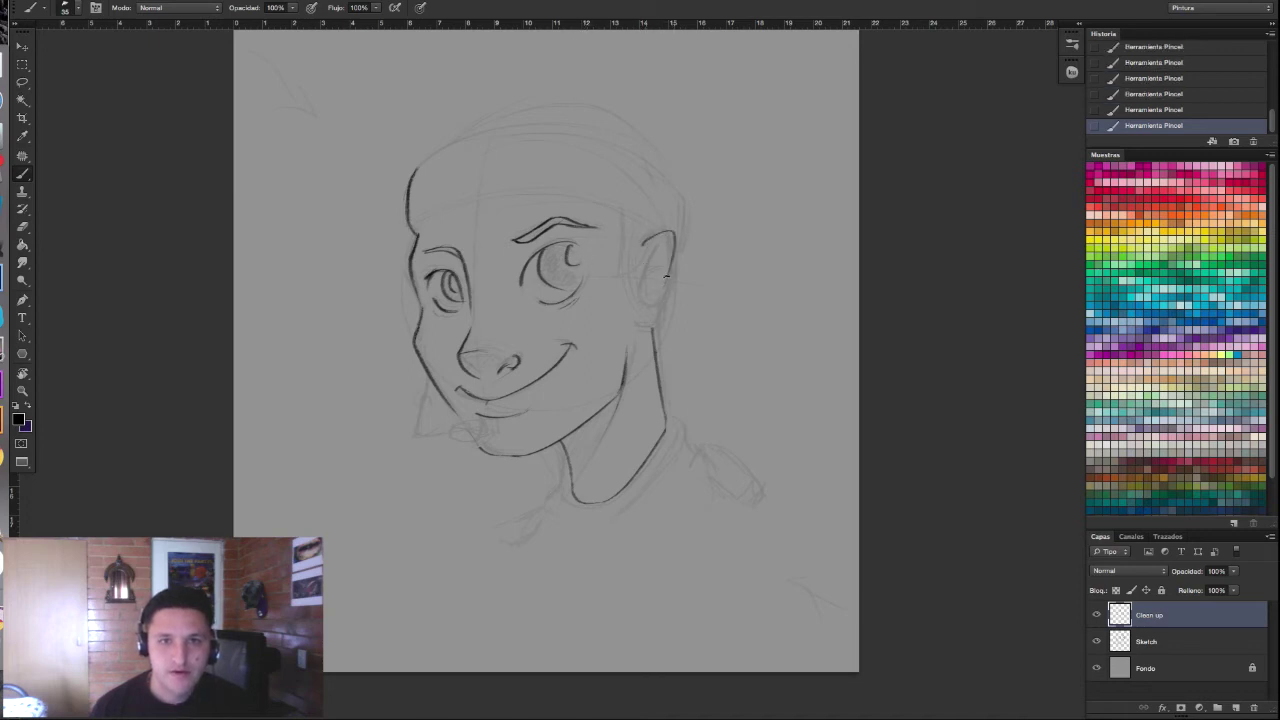
drag(662, 289, 628, 303)
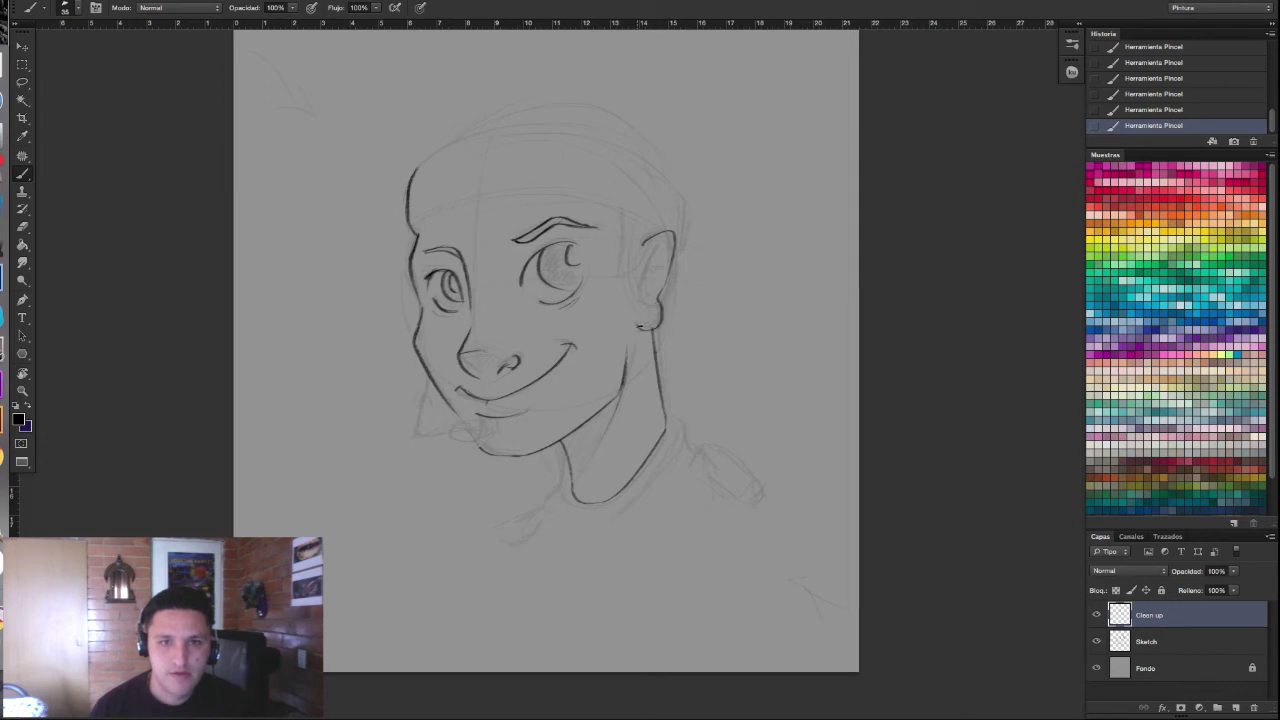
click(1155, 94)
click(1155, 78)
click(1155, 47)
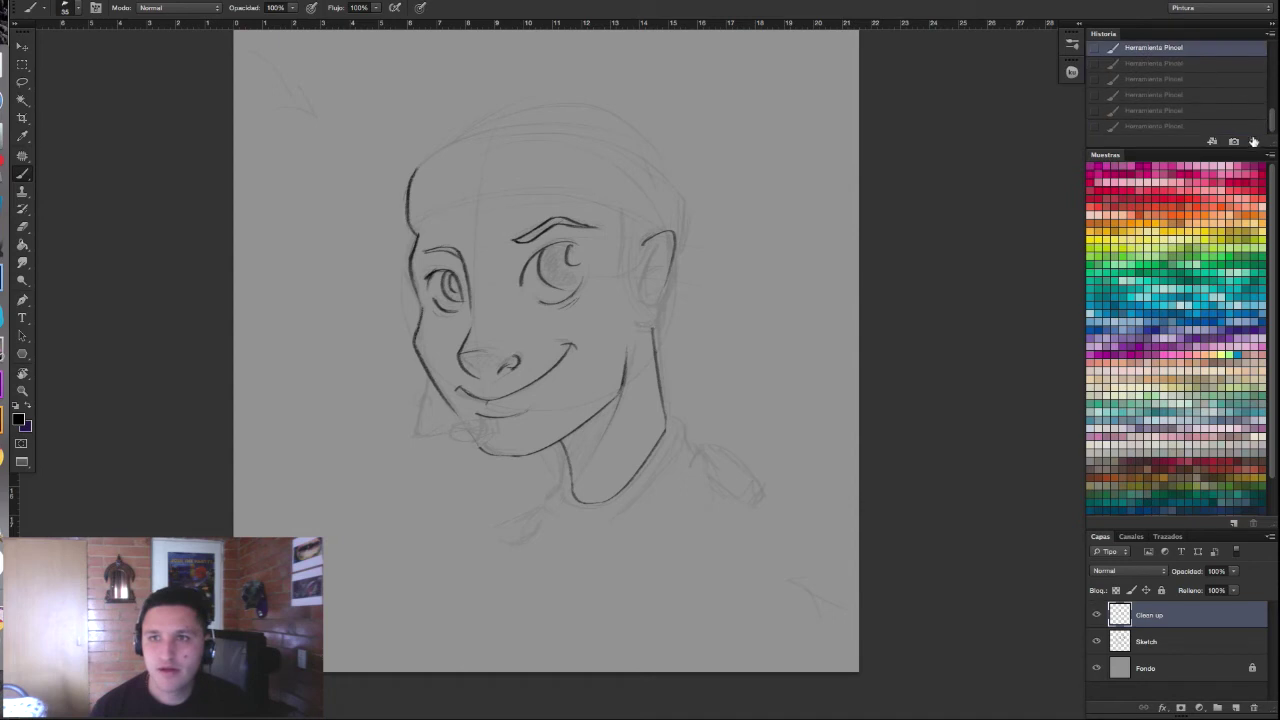
scroll(1200, 70, up, 2)
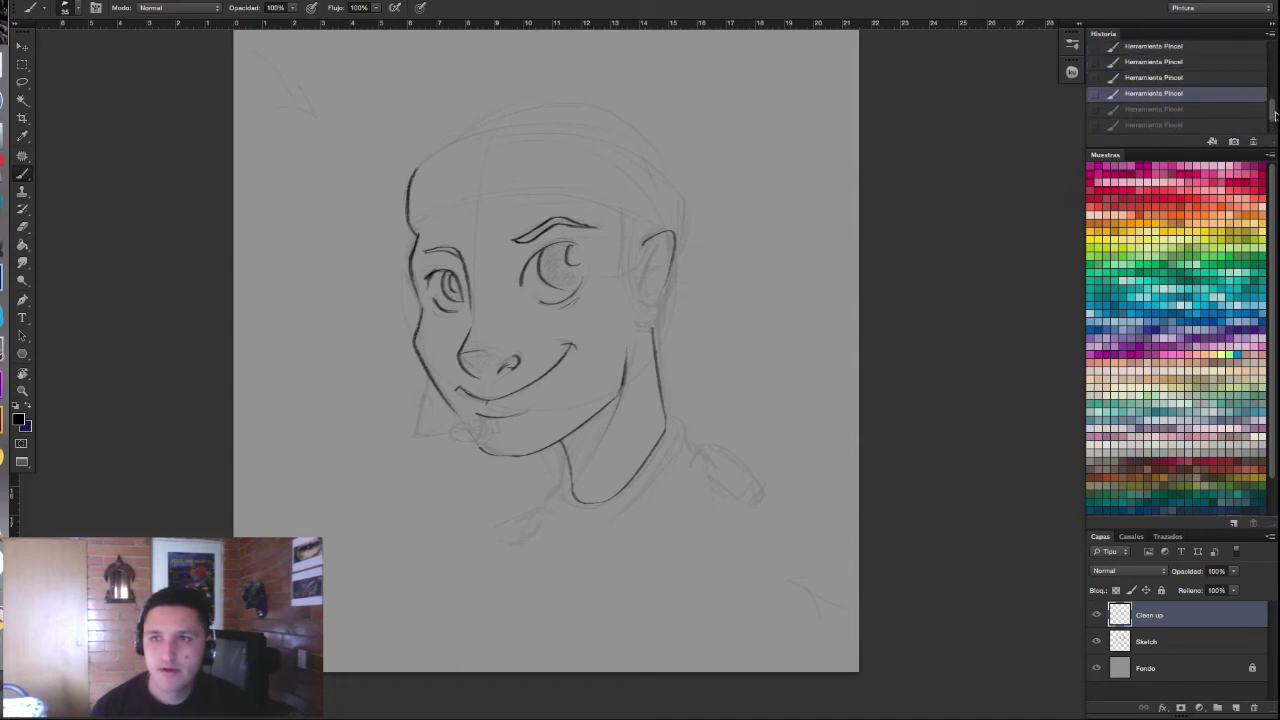
click(1176, 79)
mouse_move(645, 238)
mouse_down()
mouse_move(670, 240)
mouse_move(661, 289)
mouse_move(653, 278)
mouse_up()
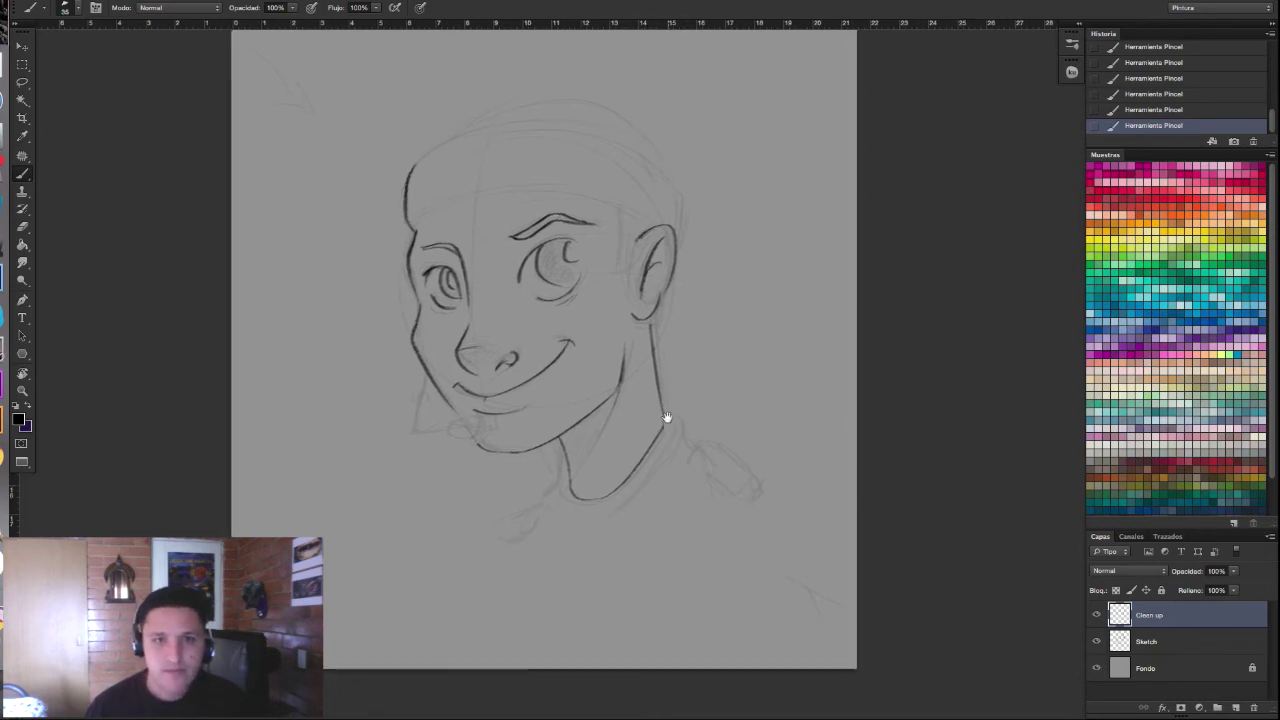
Step: Try a forehead line and undo it, then tilt the canvas about 25° counter-clockwise
drag(688, 347, 680, 346)
scroll(669, 354, up, 2)
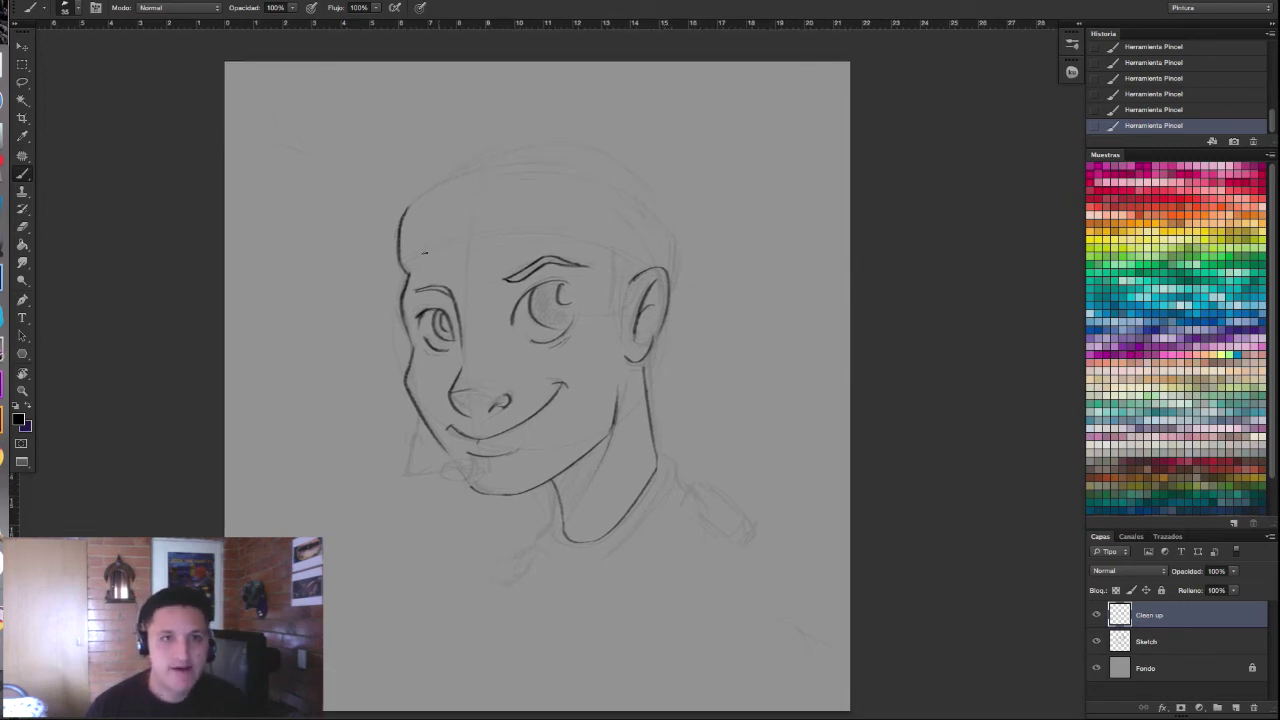
drag(403, 270, 668, 274)
key(ctrl+z)
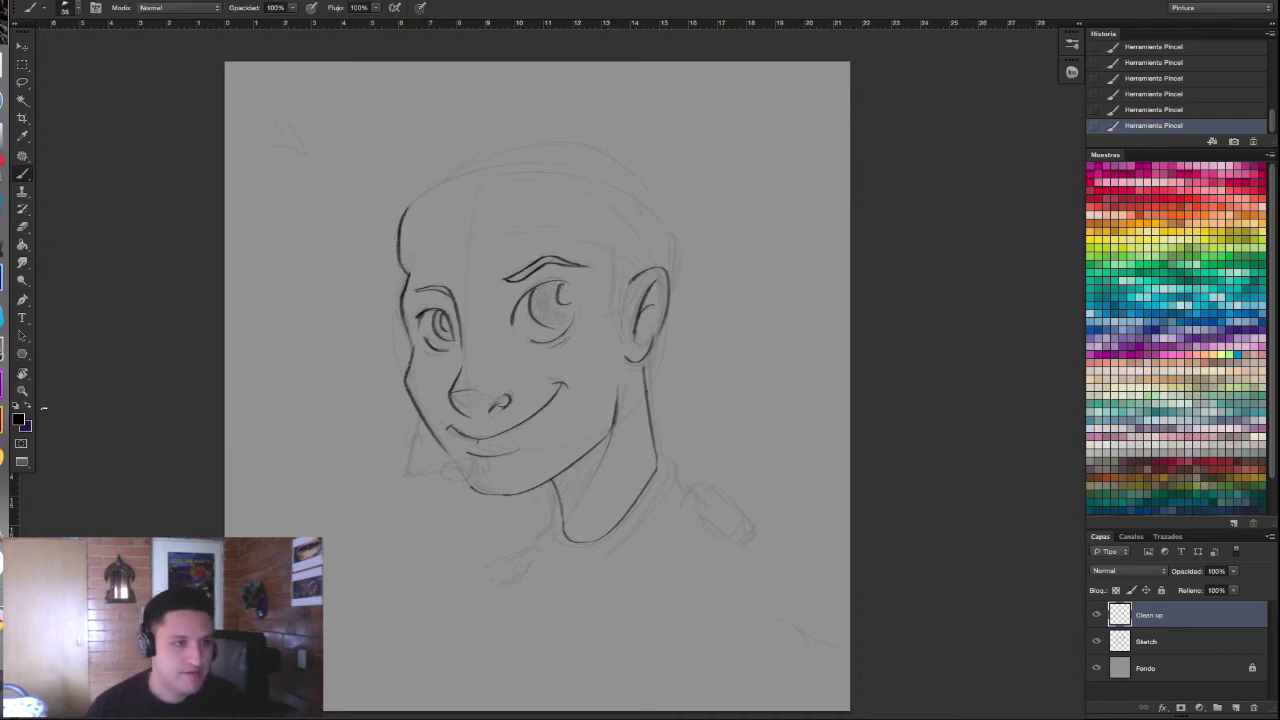
click(22, 373)
drag(719, 300, 673, 268)
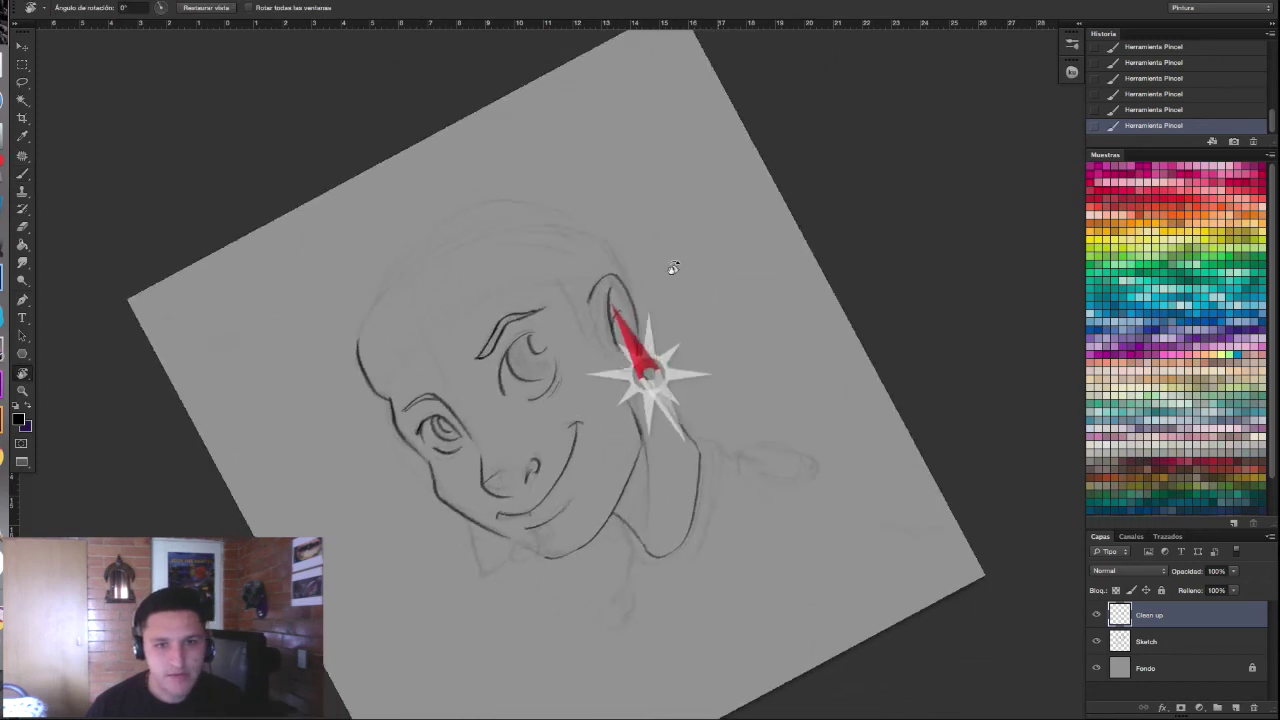
Step: Ink the headband line across the forehead and a line behind the ear
key(b)
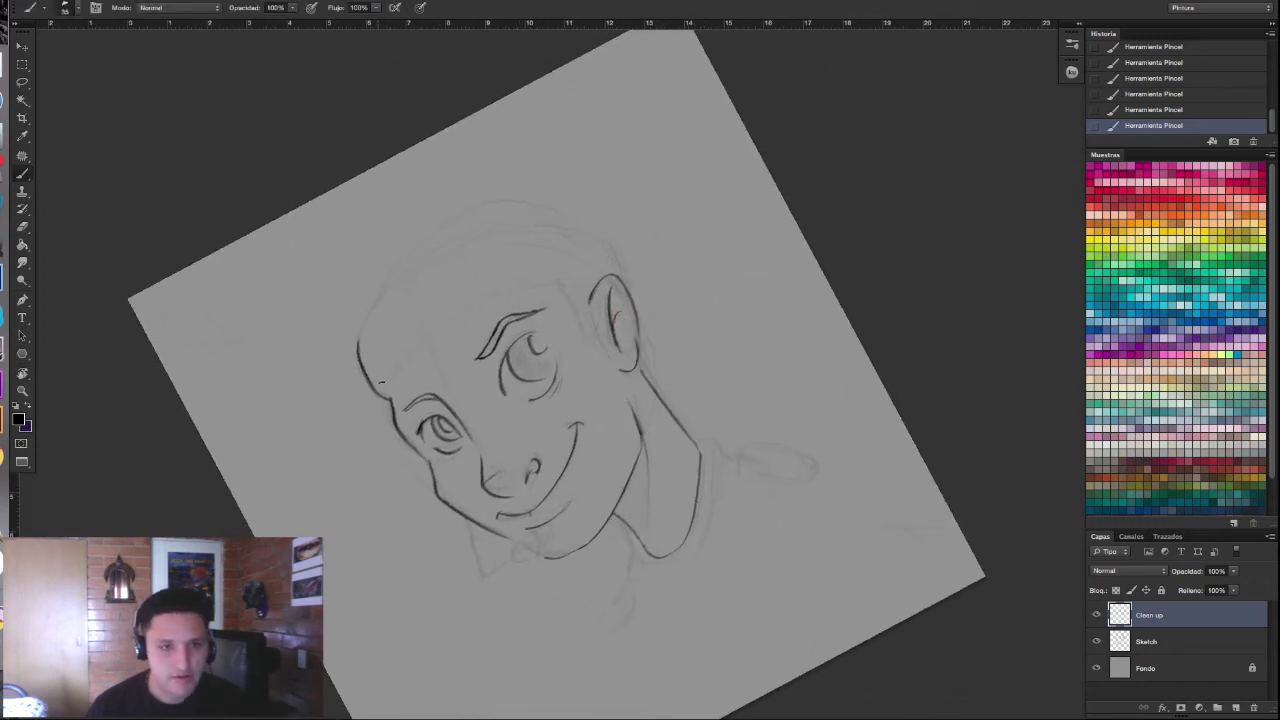
drag(385, 398, 600, 280)
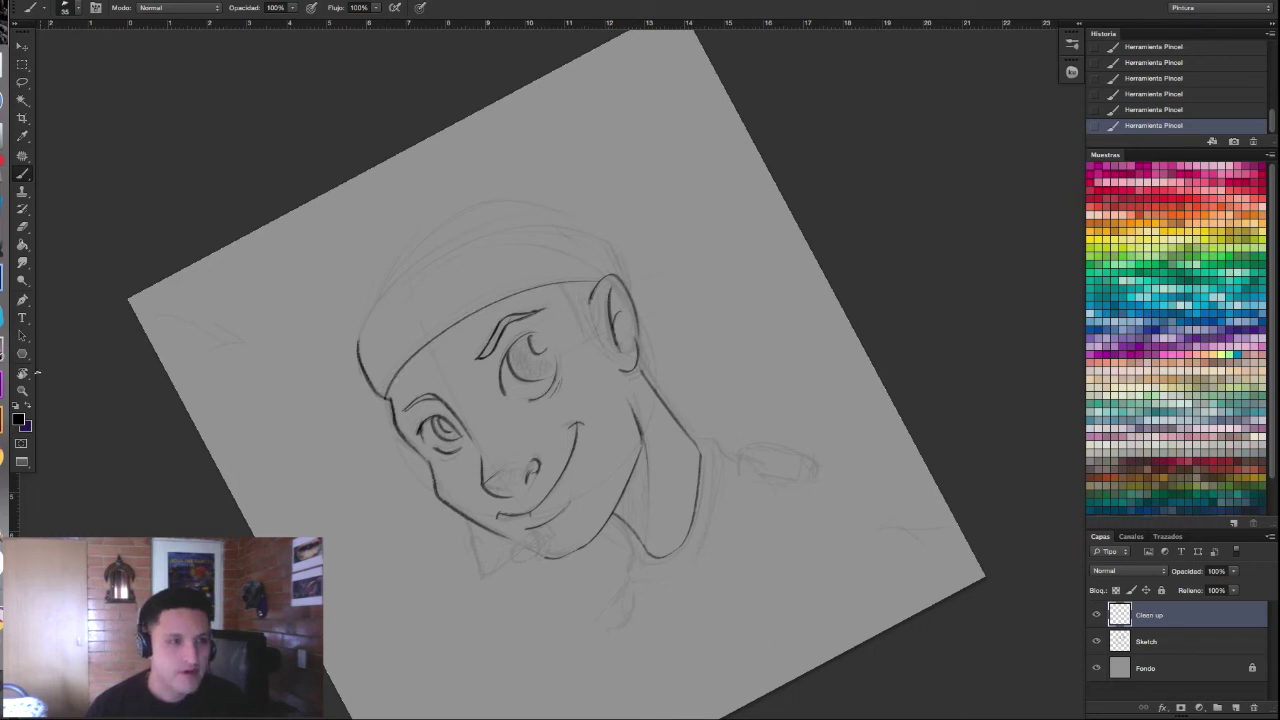
click(24, 373)
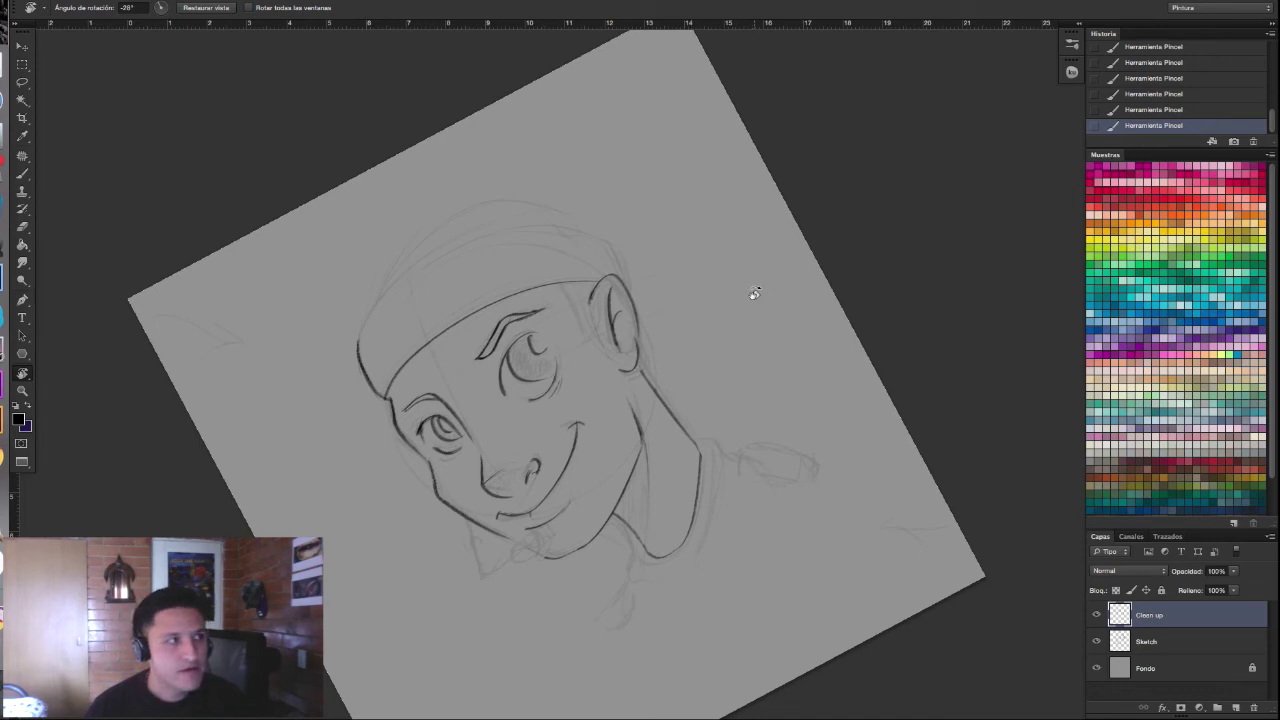
drag(760, 292, 762, 384)
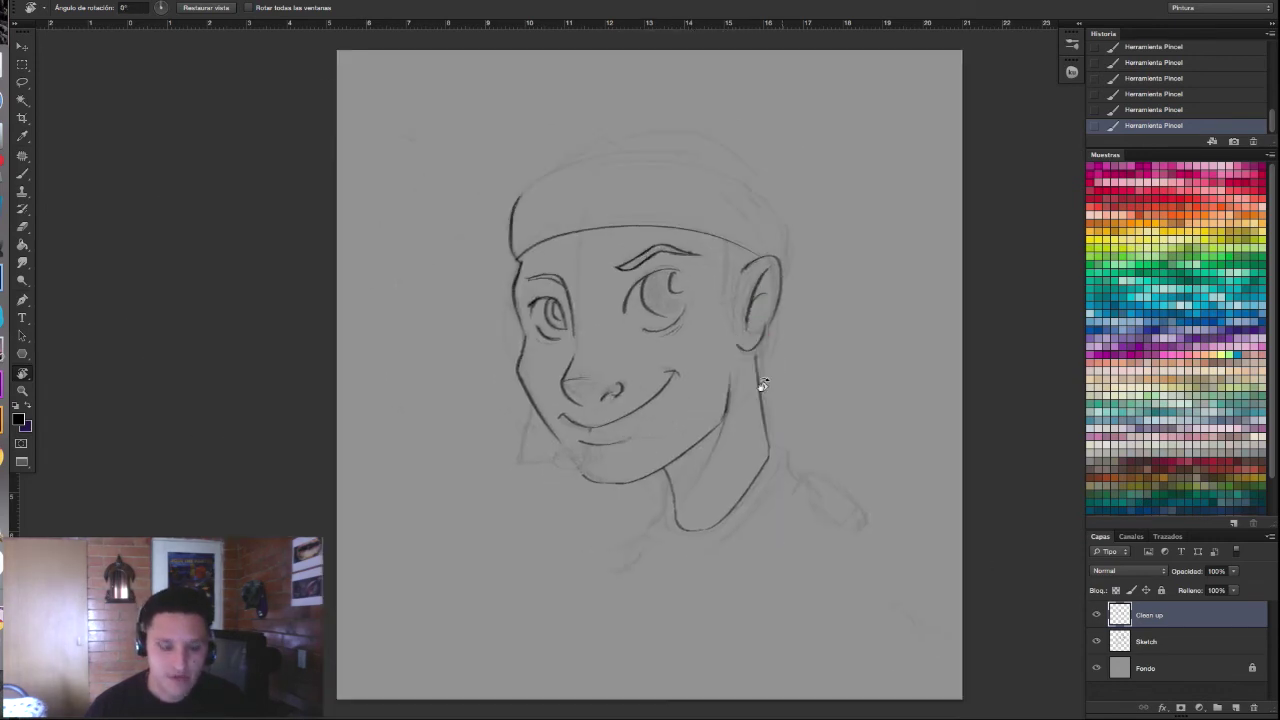
key(b)
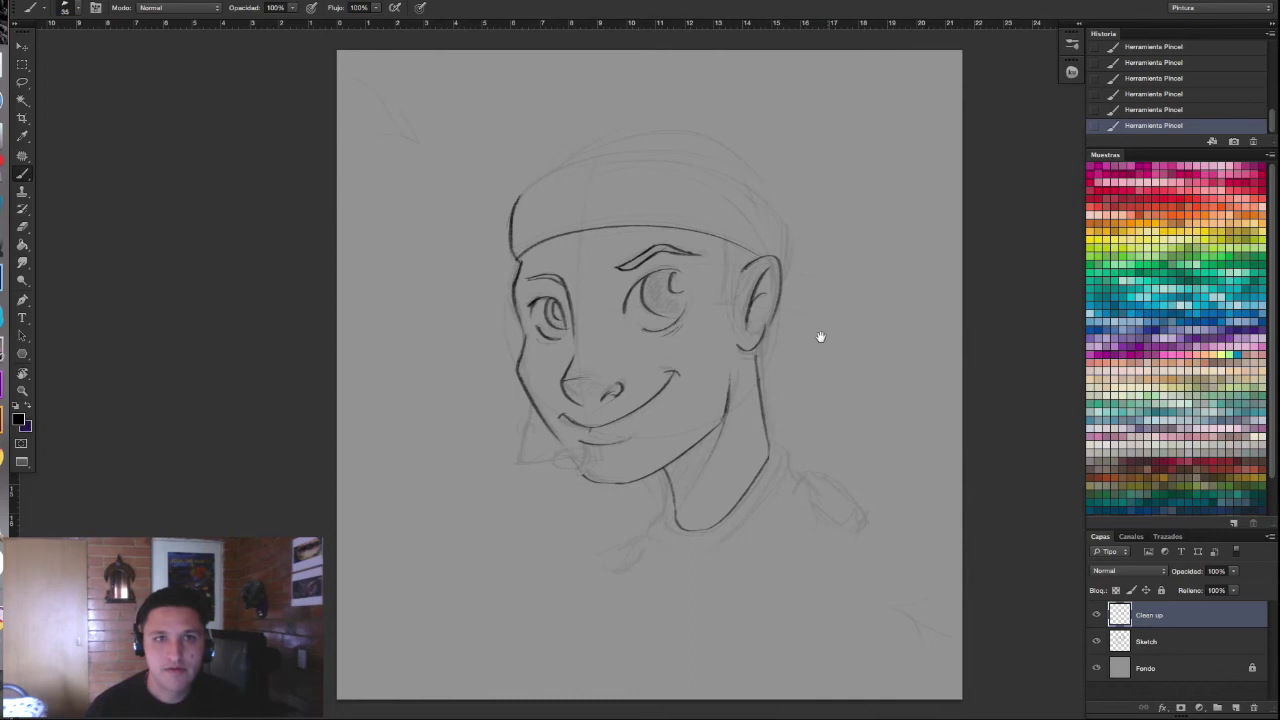
drag(820, 336, 688, 405)
scroll(662, 300, up, 2)
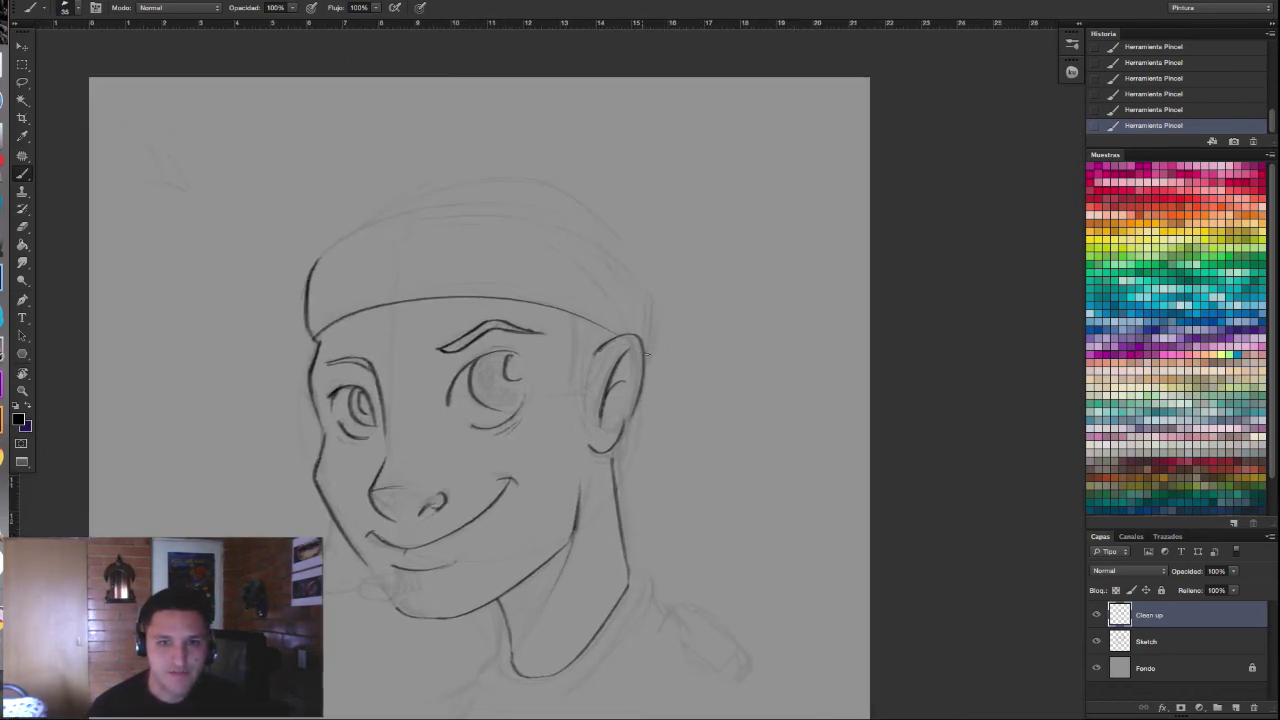
drag(646, 353, 652, 308)
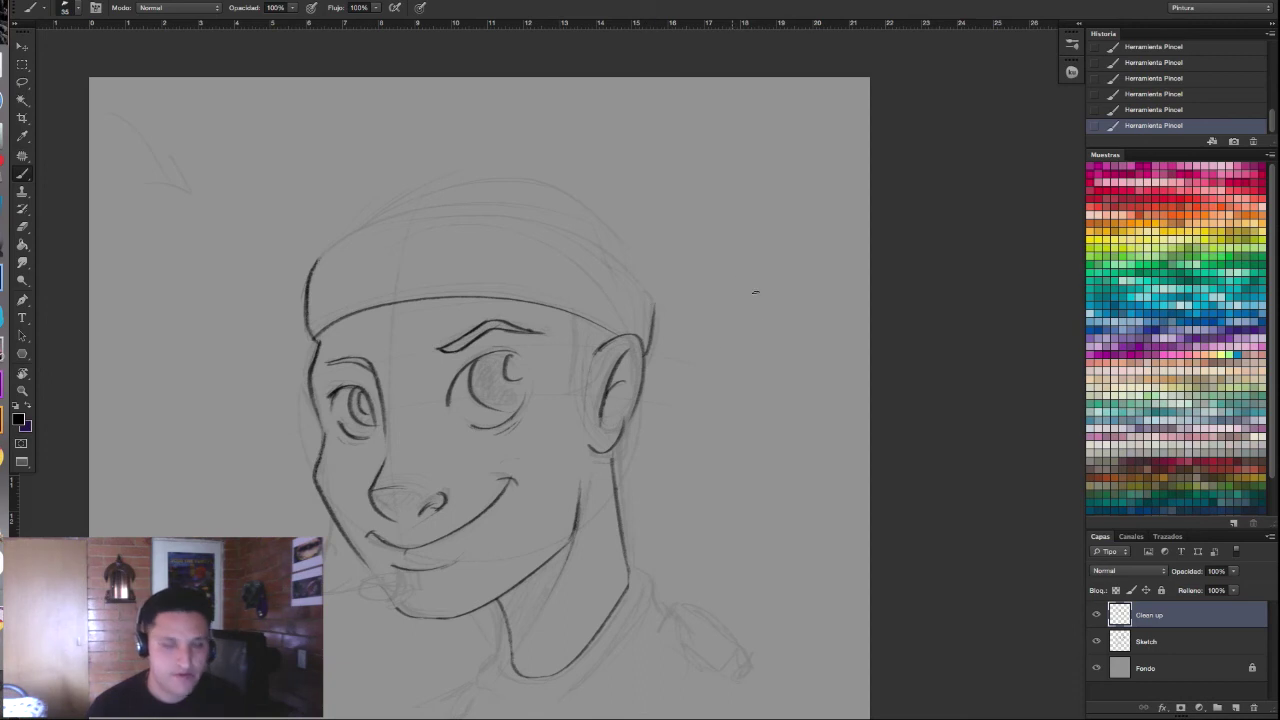
drag(754, 286, 820, 306)
Step: On a tilted canvas, ink the headband's top edge, redrawing it until it looks right
key(r)
drag(849, 347, 808, 277)
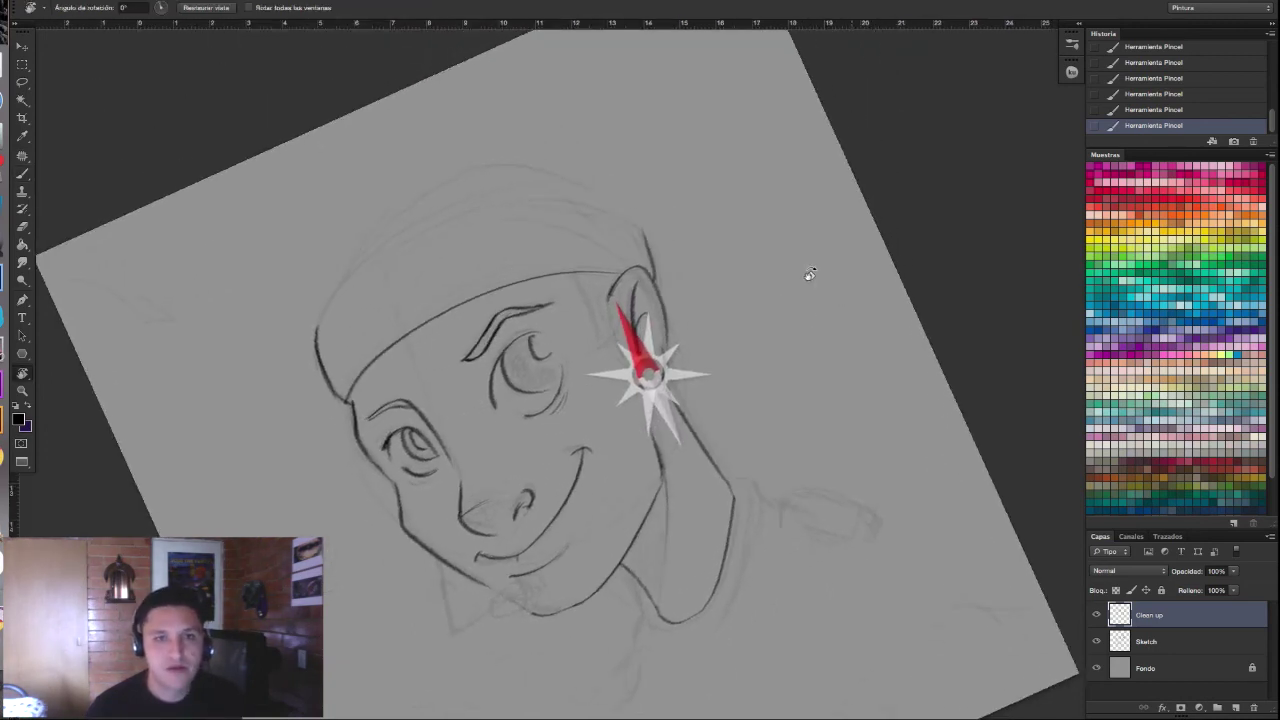
key(b)
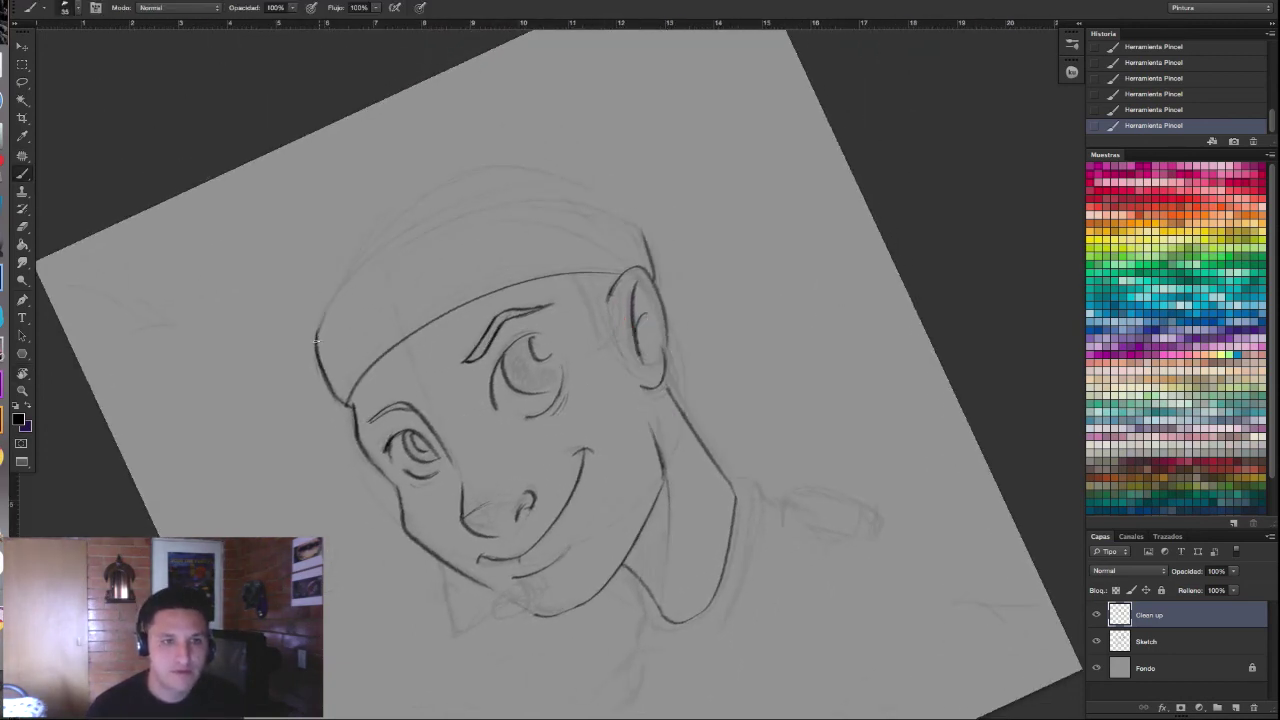
drag(318, 334, 546, 220)
key(ctrl+z)
drag(321, 327, 590, 194)
key(ctrl+z)
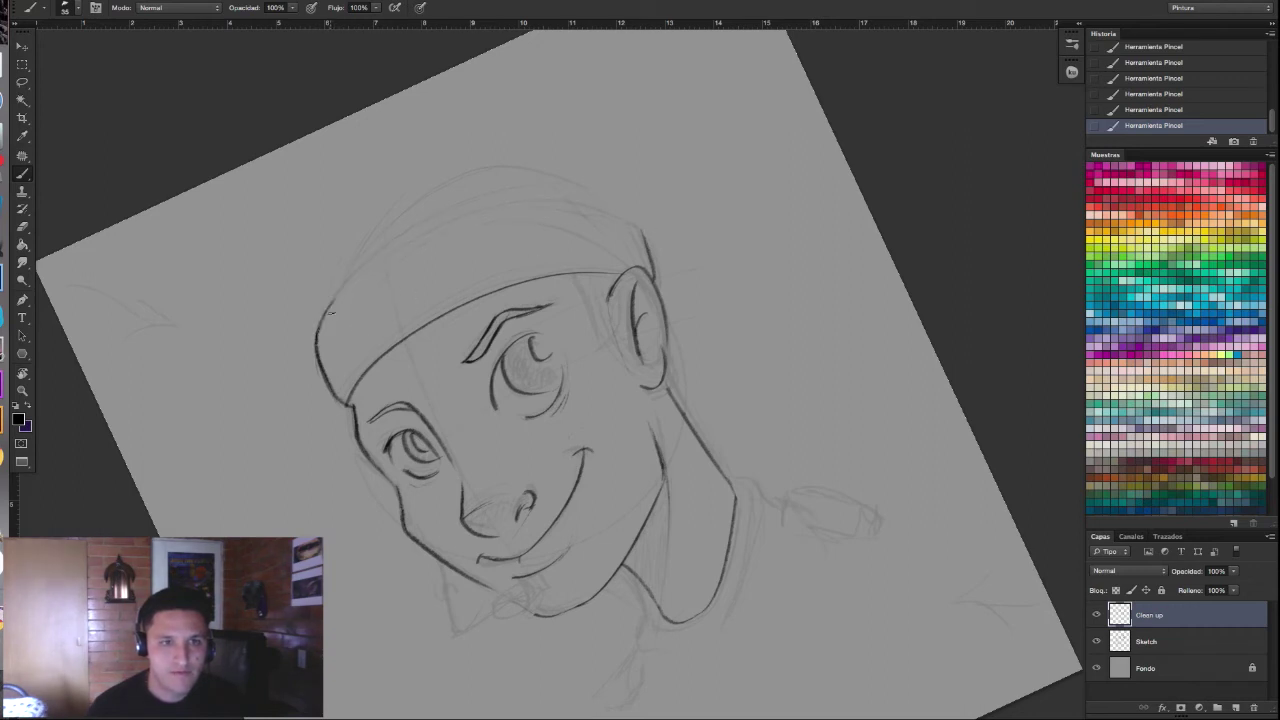
drag(332, 303, 631, 241)
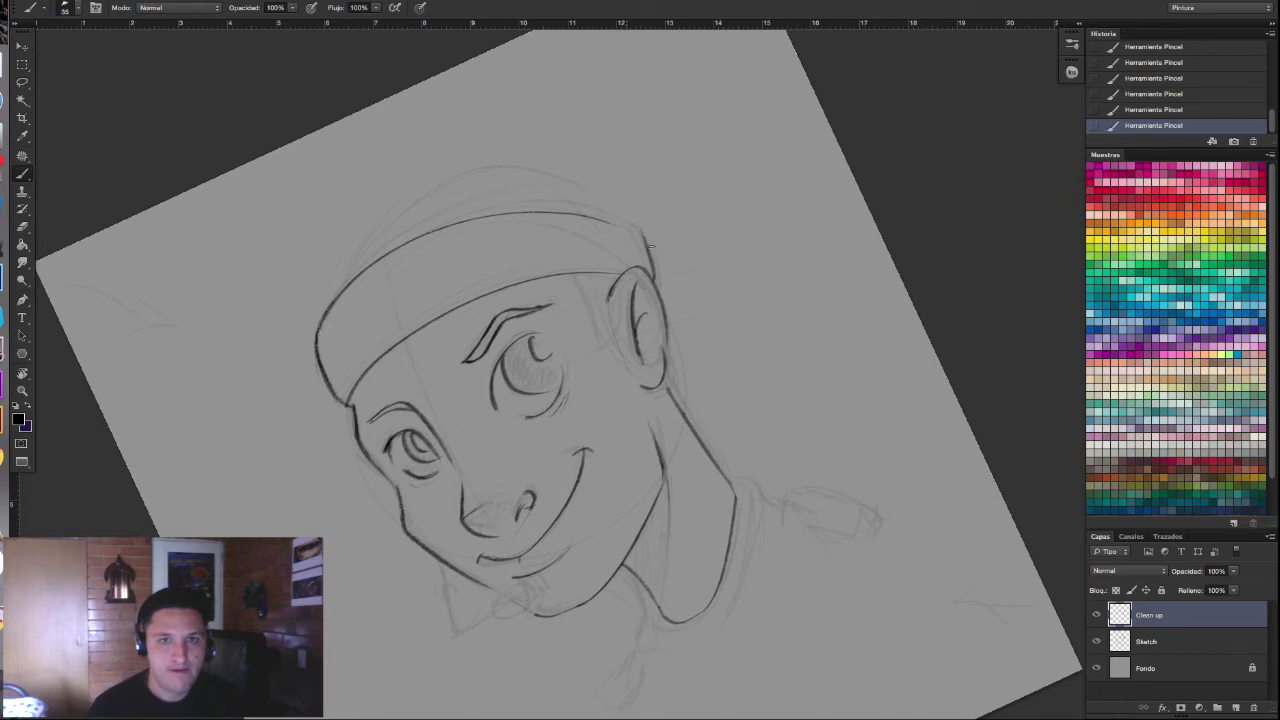
Step: Ink the rounded top of the beanie
scroll(653, 278, down, 2)
scroll(640, 290, down, 2)
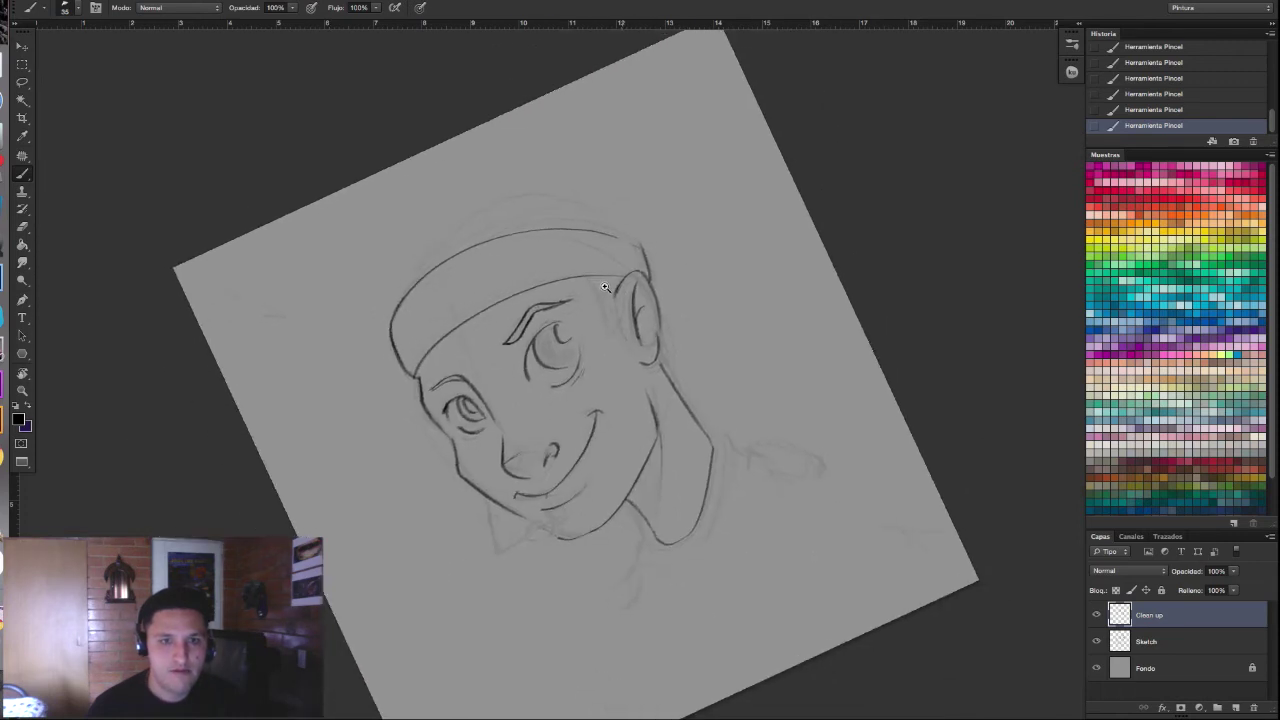
scroll(505, 255, up, 3)
scroll(518, 274, up, 1)
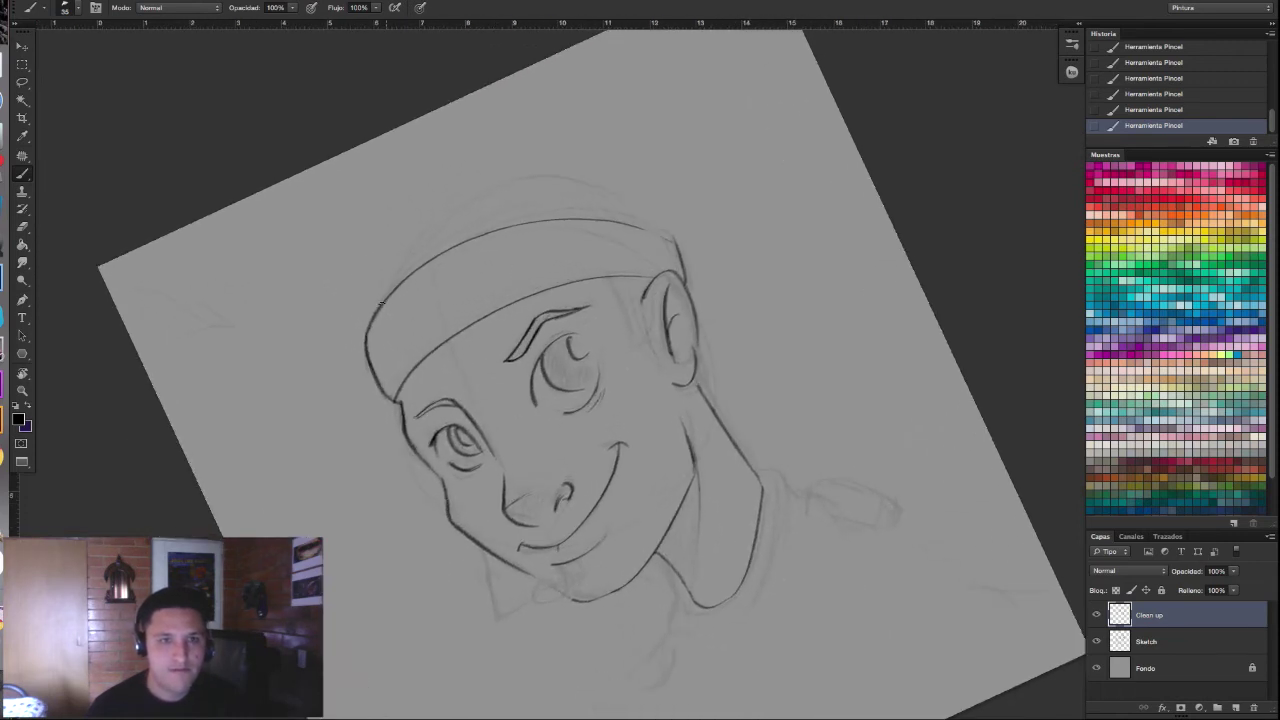
drag(388, 292, 520, 182)
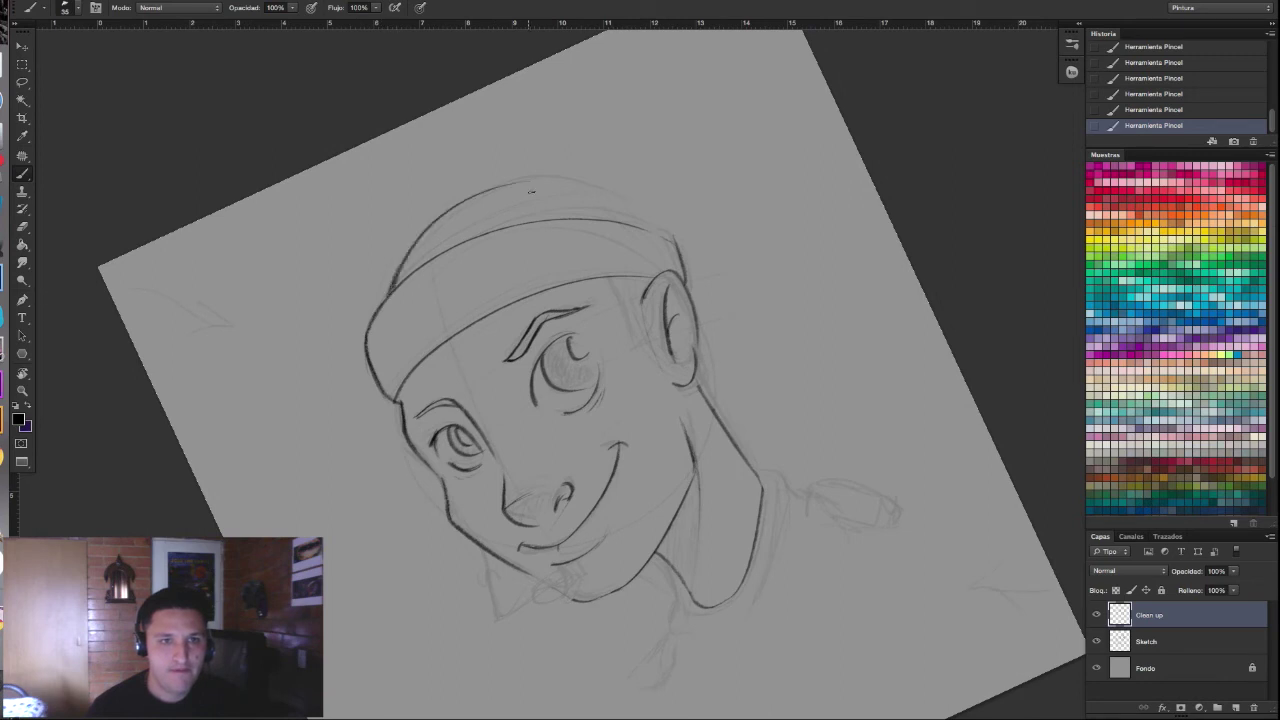
Step: Zoom out and rotate the canvas back to nearly upright
key(r)
mouse_move(766, 266)
mouse_down()
mouse_move(657, 357)
mouse_move(647, 393)
mouse_move(657, 357)
mouse_move(720, 374)
mouse_move(654, 431)
mouse_move(647, 259)
mouse_move(662, 316)
mouse_up()
key(b)
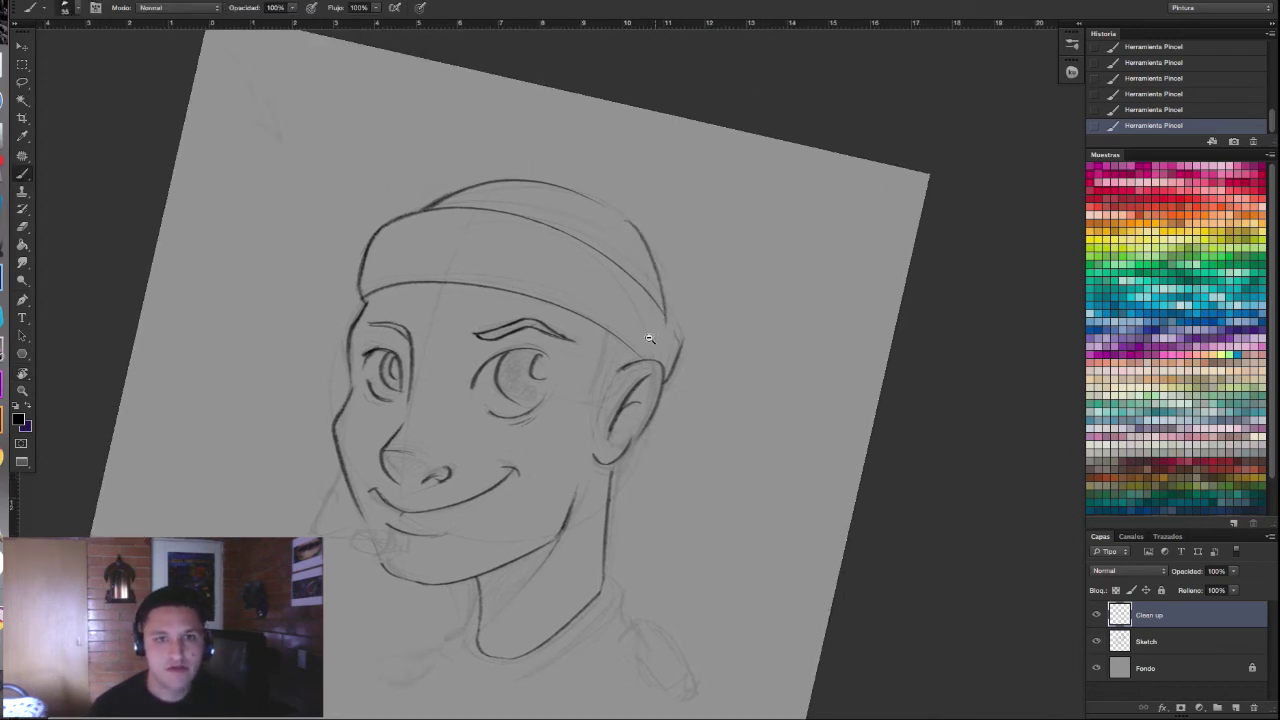
key(ctrl+minus)
key(r)
drag(694, 366, 762, 355)
Step: Reset the view to upright and fit-to-window, then ink the shirt collar under the neck
key(Escape)
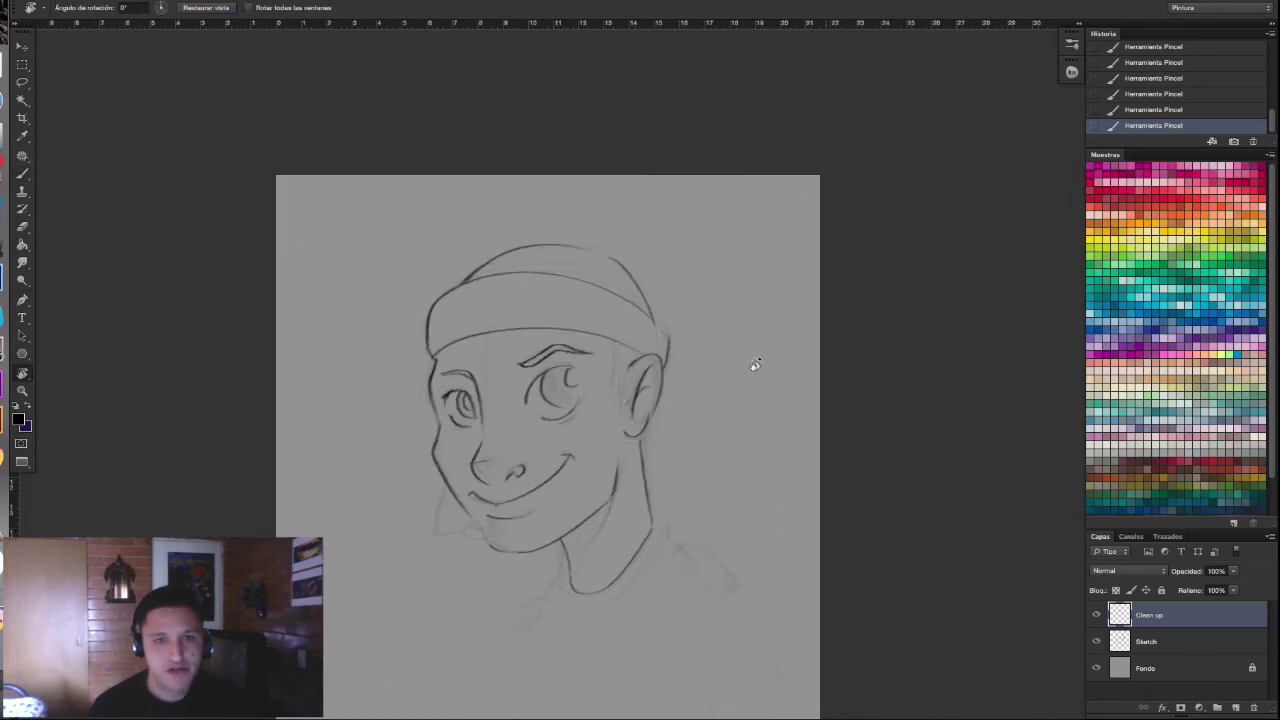
key(ctrl+0)
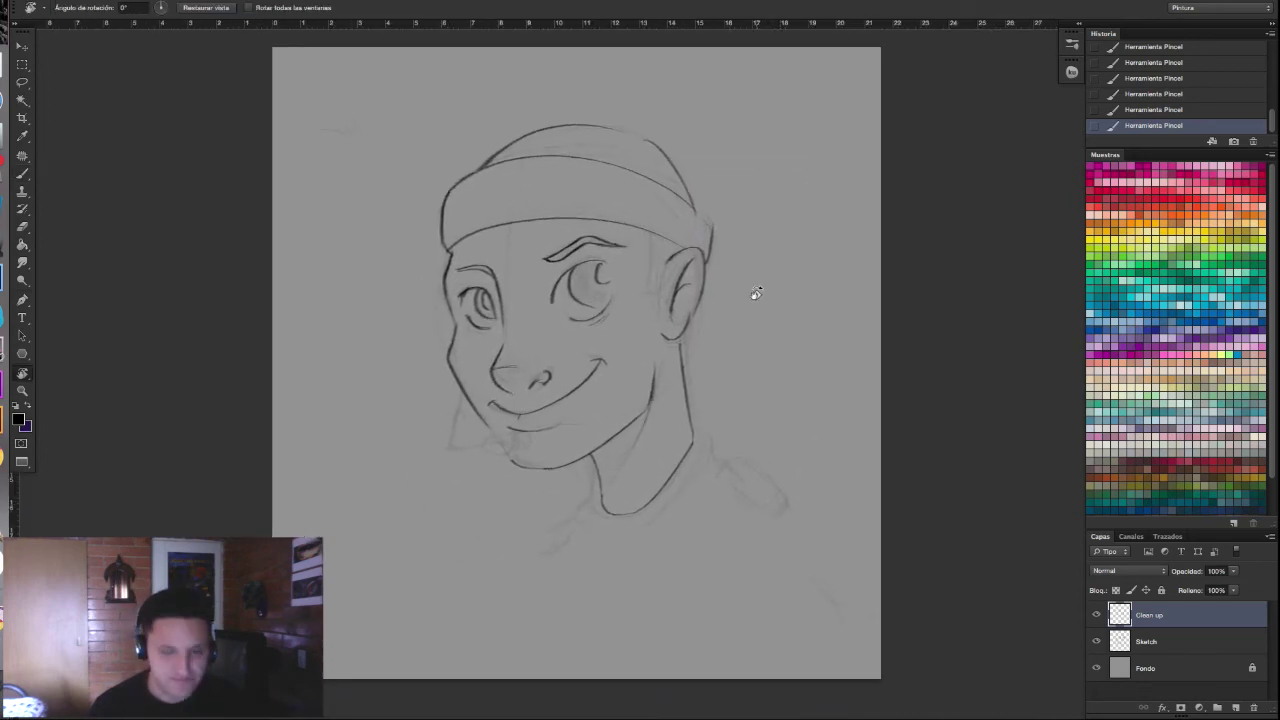
key(b)
scroll(740, 400, down, 1)
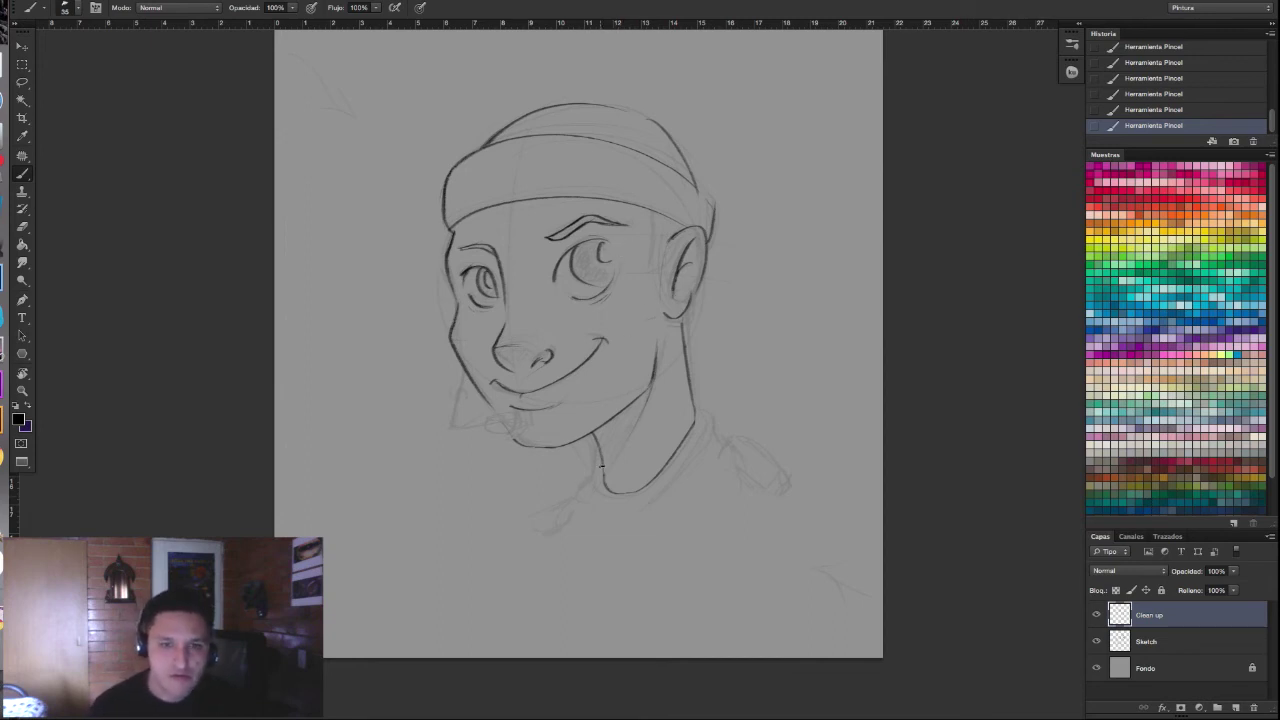
mouse_move(599, 480)
mouse_down()
mouse_move(642, 508)
mouse_move(708, 424)
mouse_up()
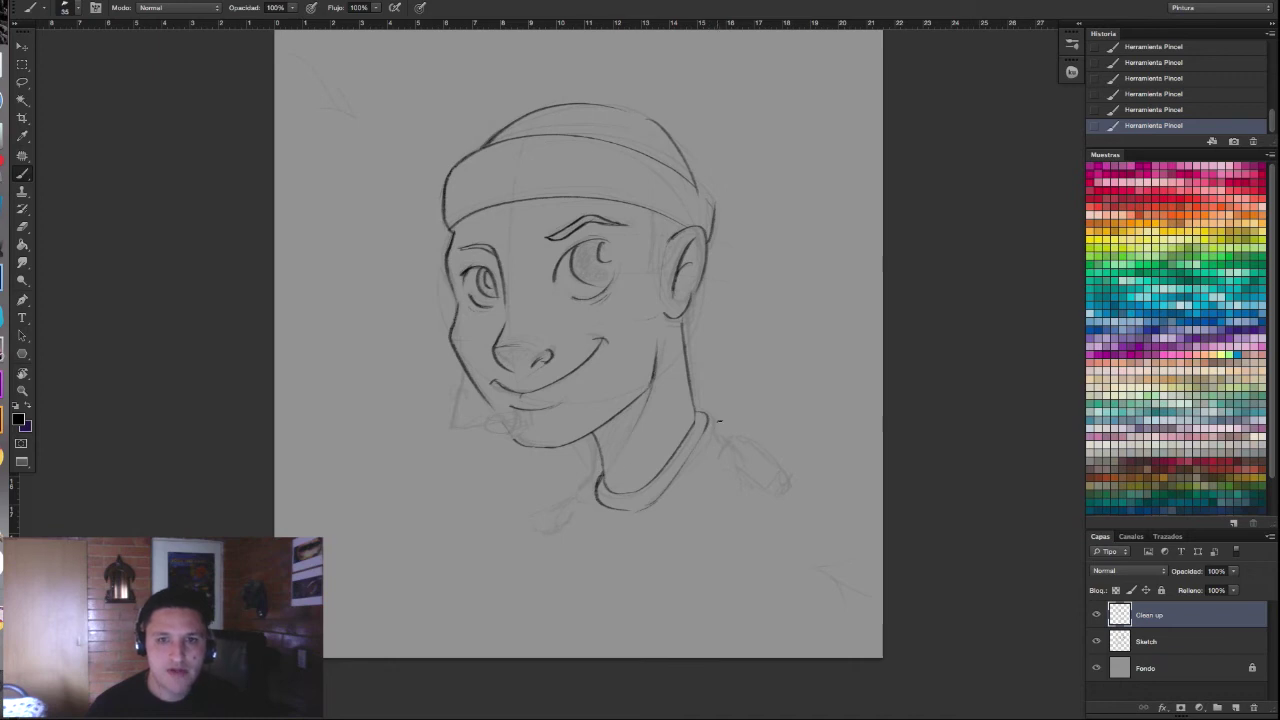
Step: Check lines by toggling the Sketch layer, then ink the left face line and jaw-bottom stroke
click(1096, 641)
click(1096, 641)
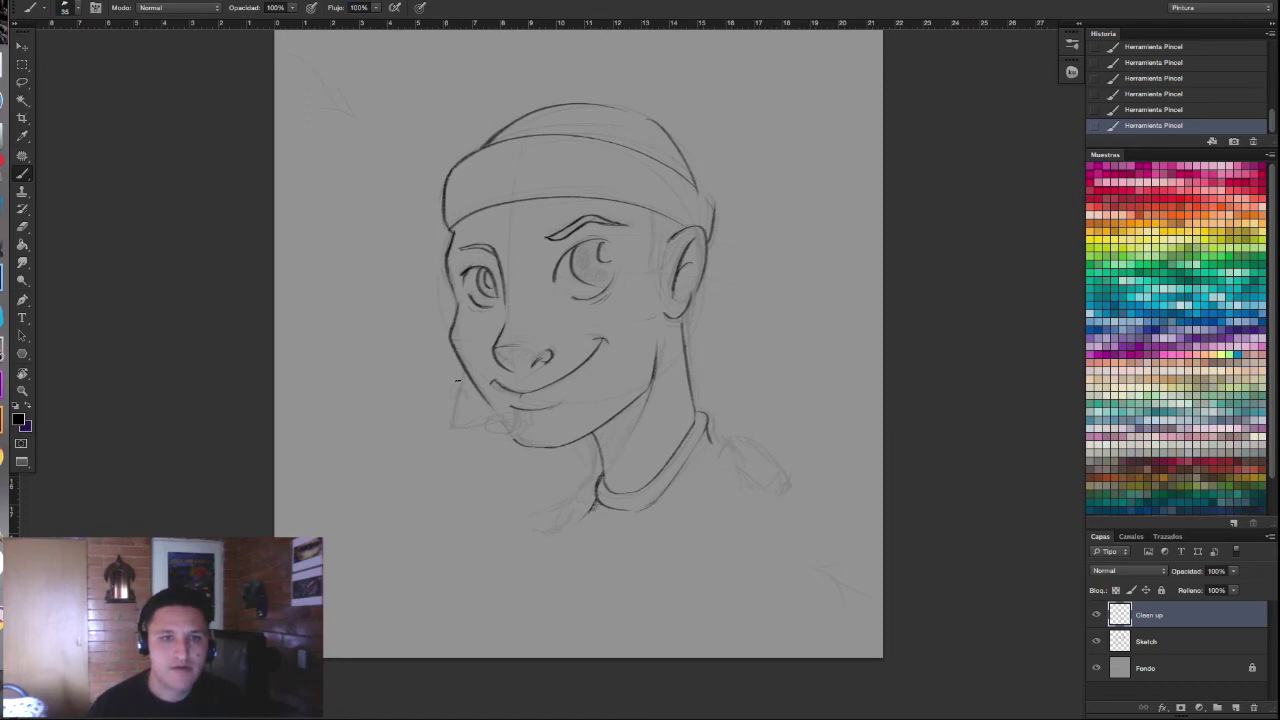
drag(464, 368, 445, 424)
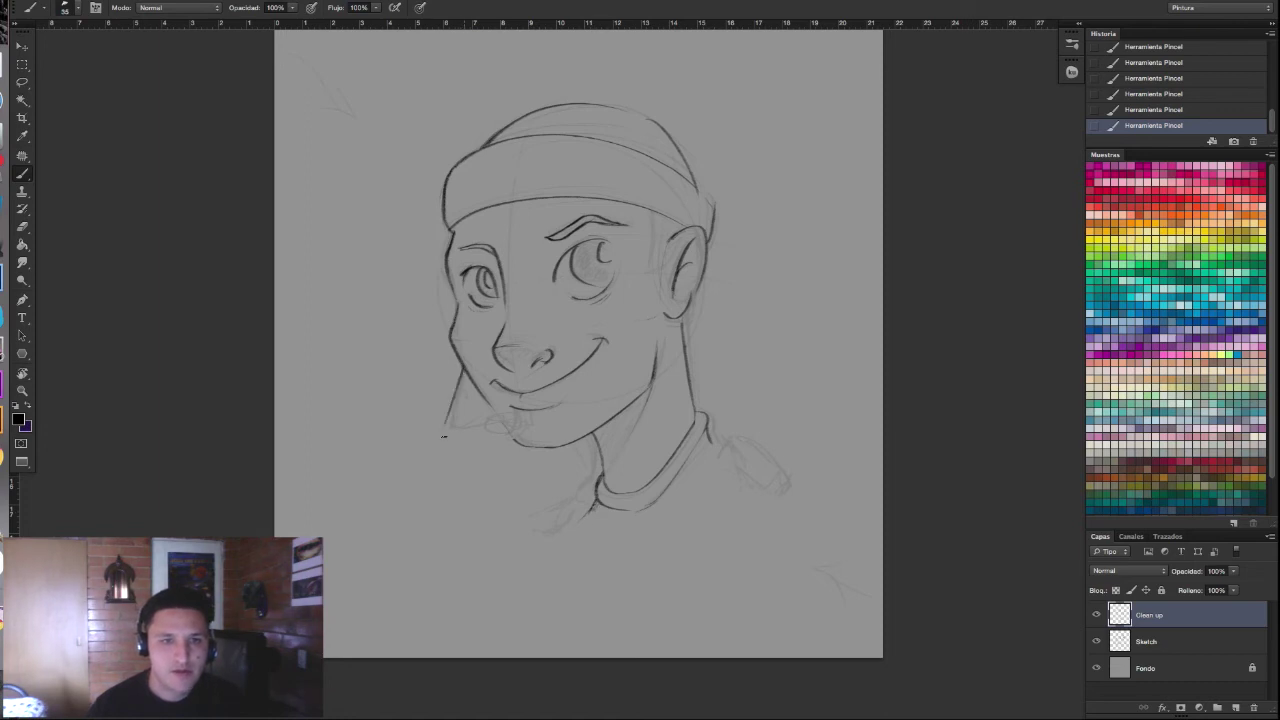
drag(448, 424, 462, 419)
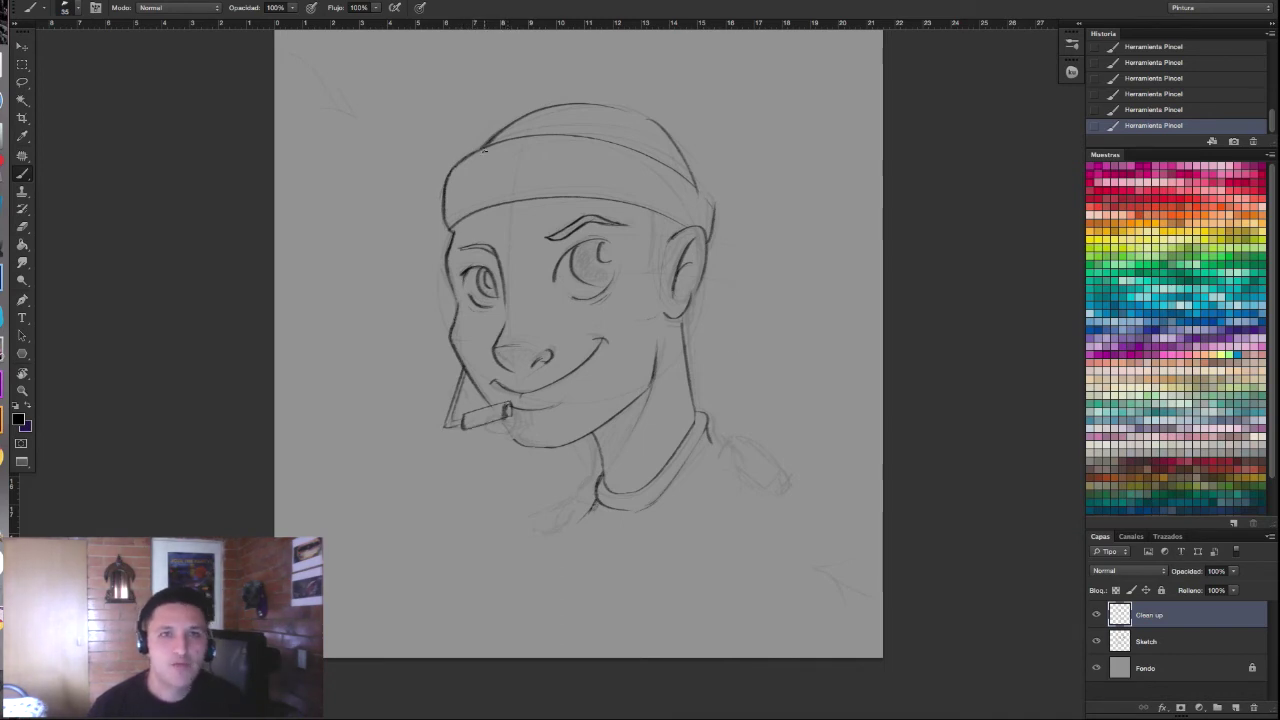
Step: Ink three vertical rib lines on the beanie band, then hide the Sketch layer
drag(587, 164, 580, 229)
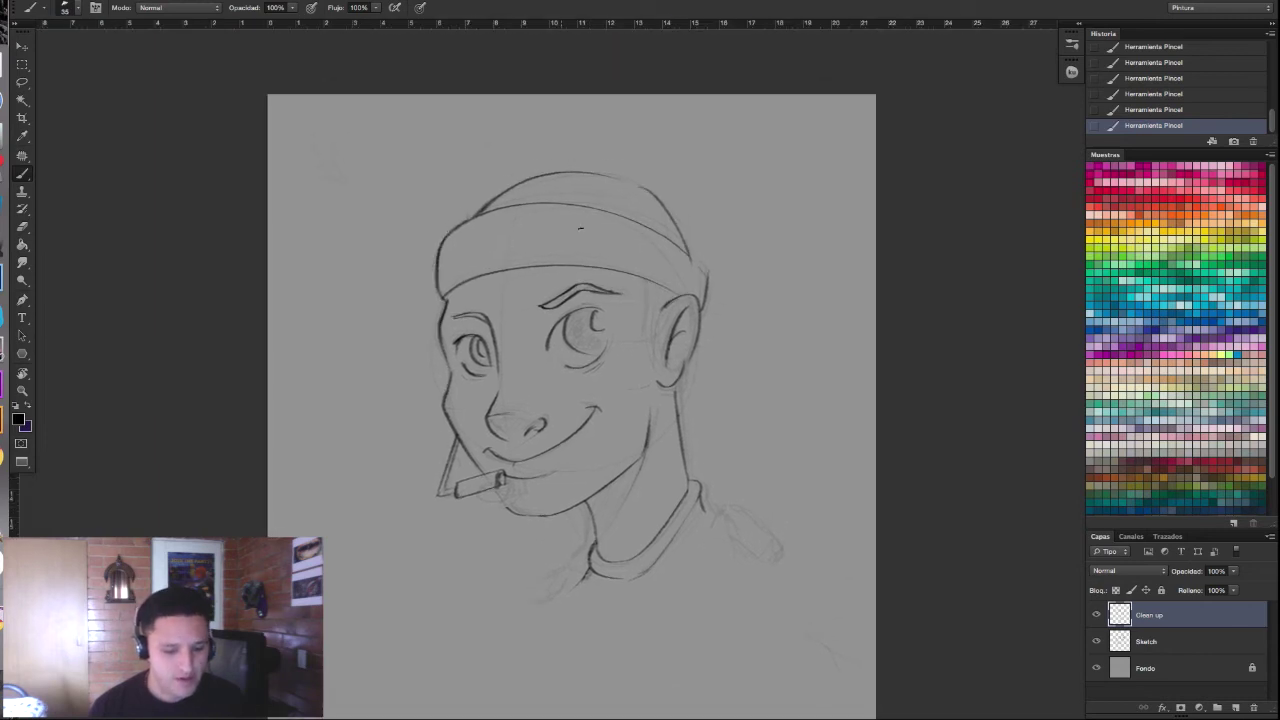
scroll(580, 229, up, 2)
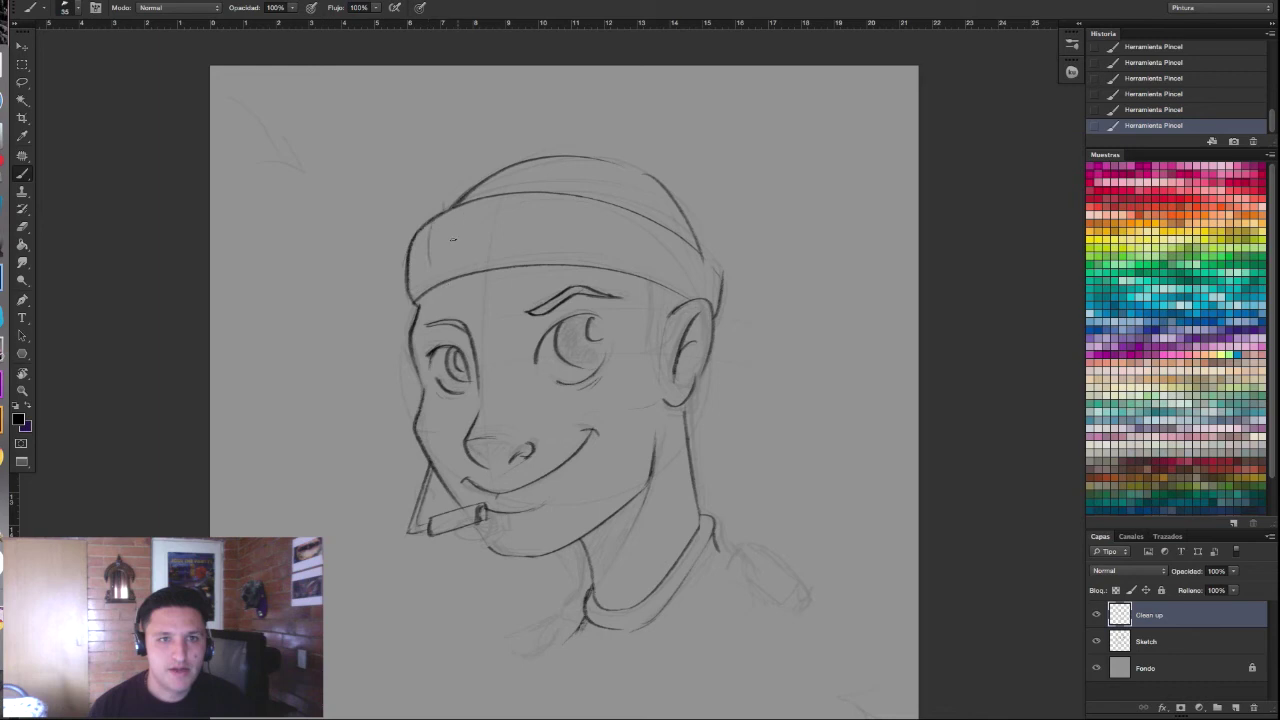
mouse_move(466, 213)
mouse_down()
mouse_move(461, 270)
mouse_move(494, 267)
mouse_up()
drag(572, 211, 570, 259)
mouse_move(615, 218)
mouse_down()
mouse_move(610, 268)
mouse_move(642, 276)
mouse_up()
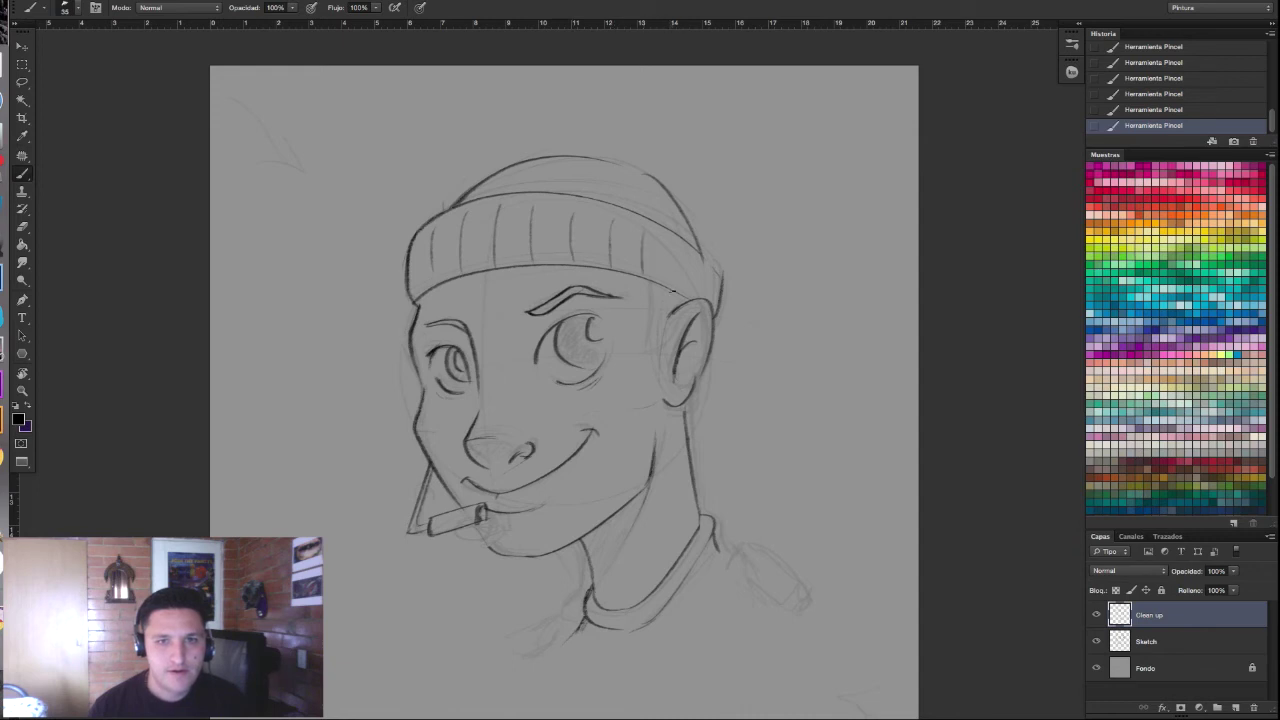
scroll(716, 314, down, 1)
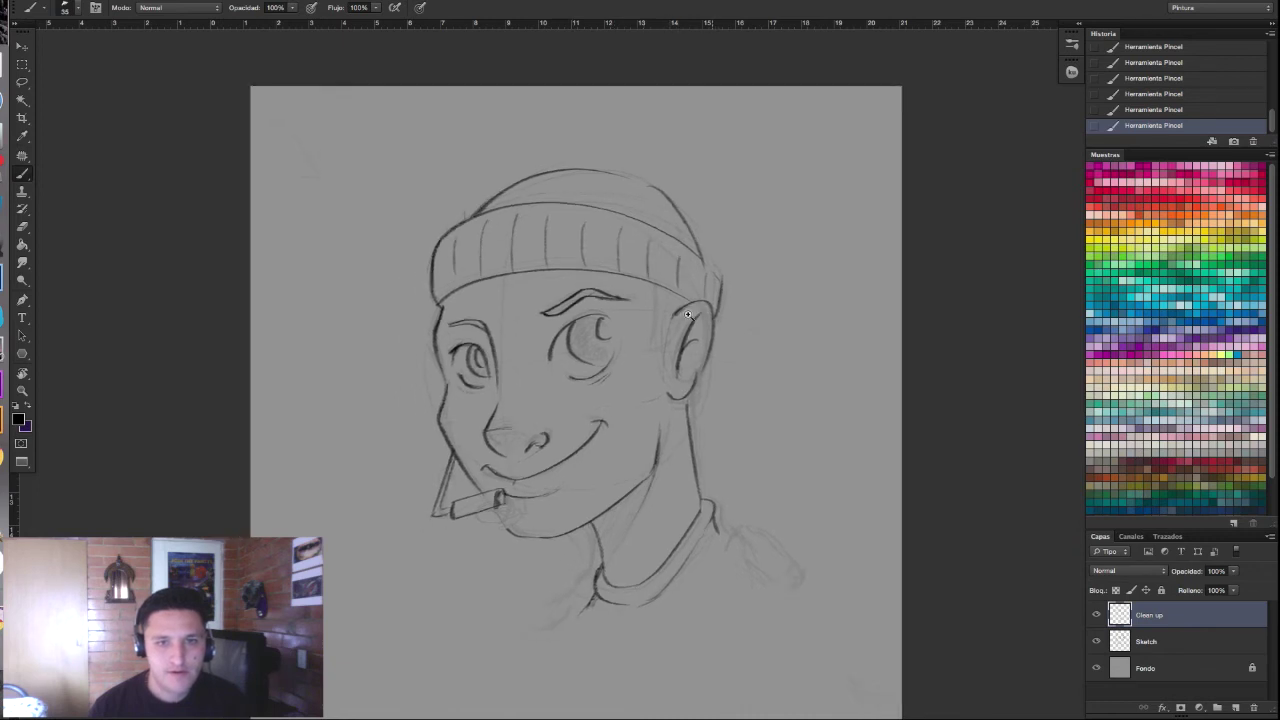
scroll(700, 315, down, 2)
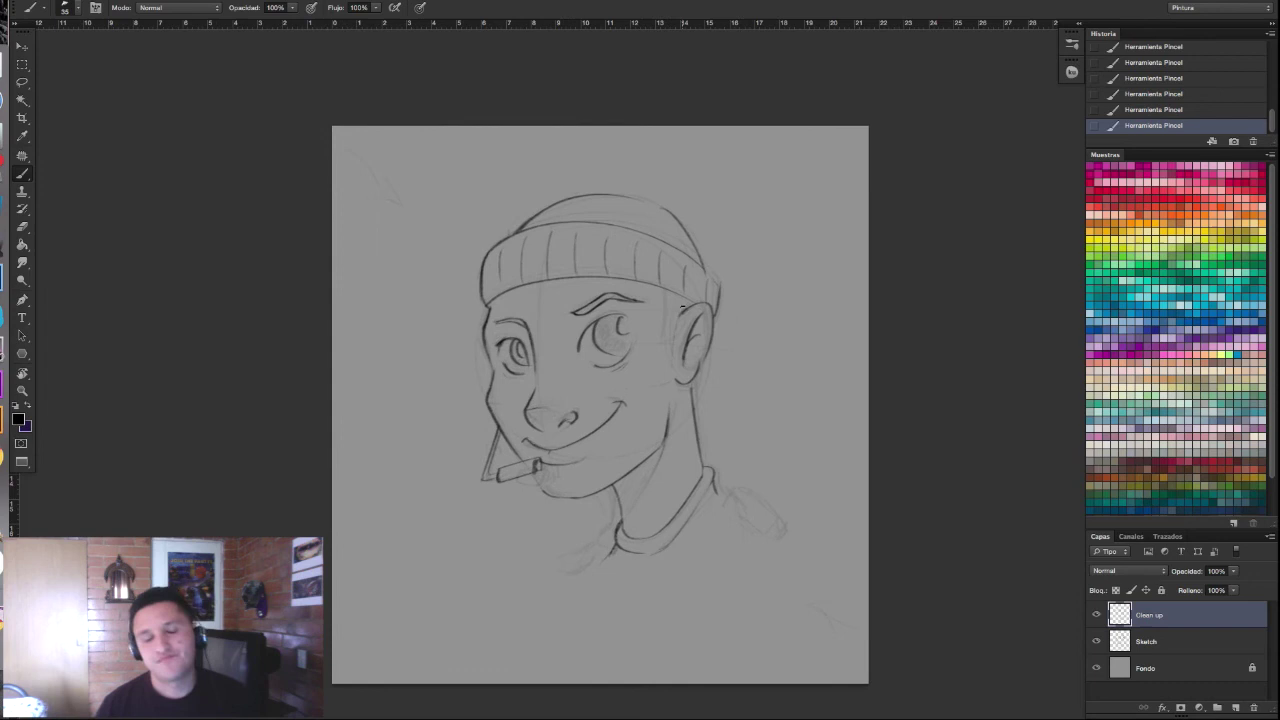
click(1096, 641)
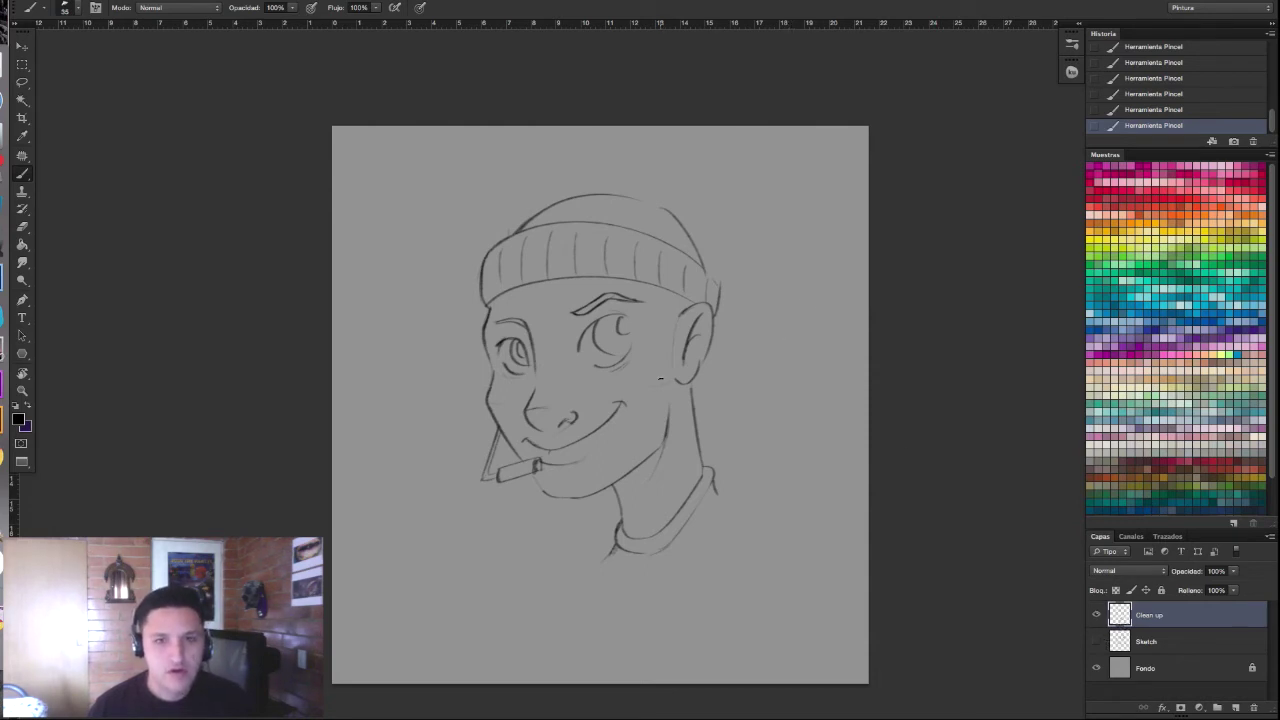
Step: Scale the line drawing to about 111%, keeping the head facing its original direction
key(ctrl+t)
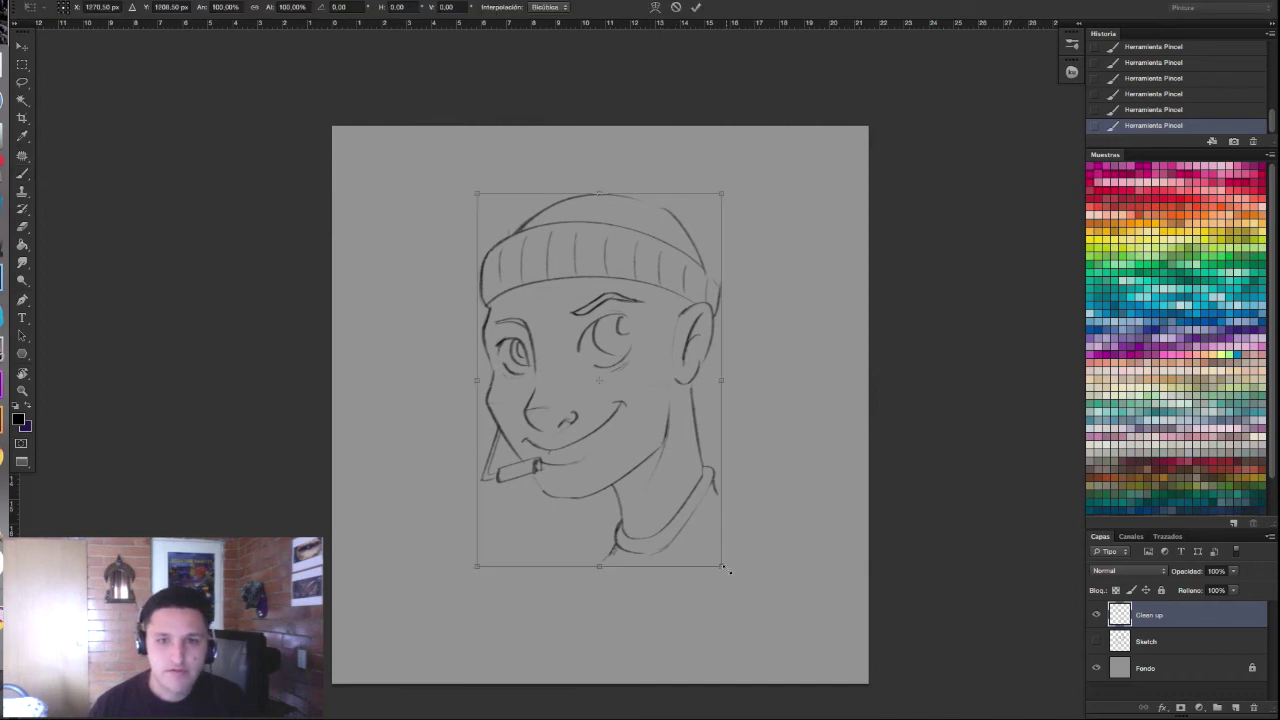
drag(724, 568, 705, 524)
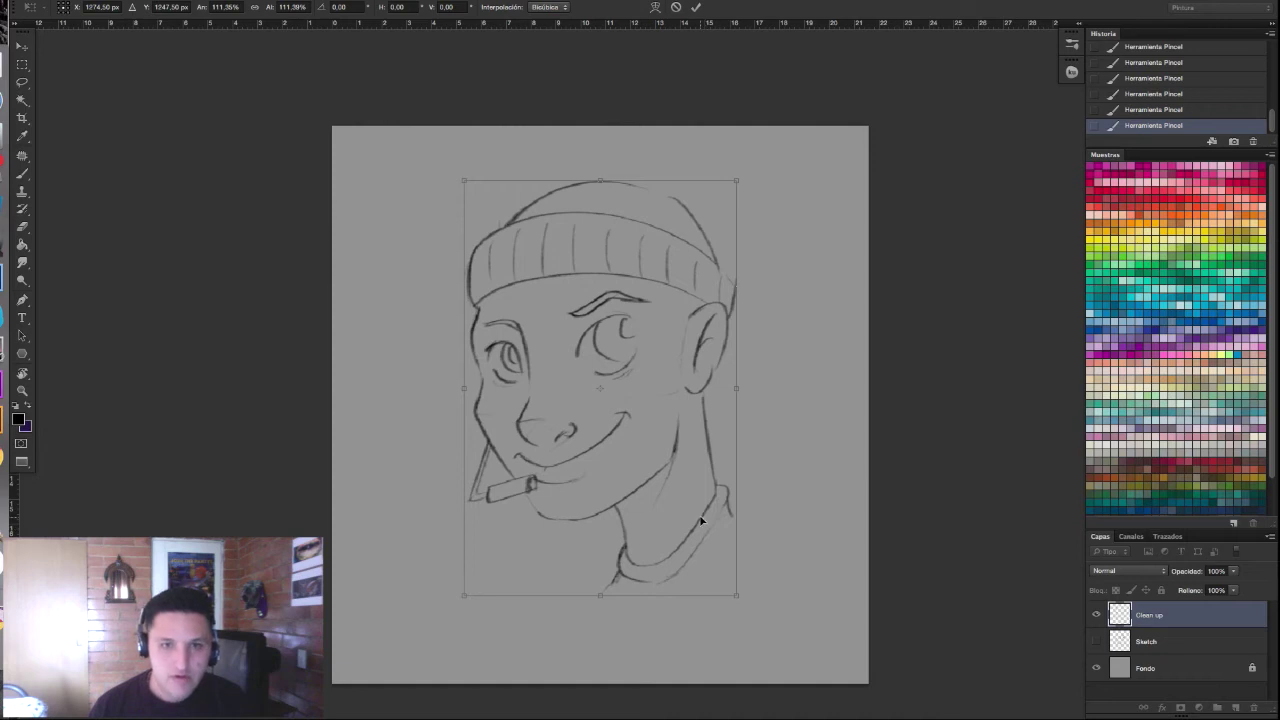
right_click(634, 457)
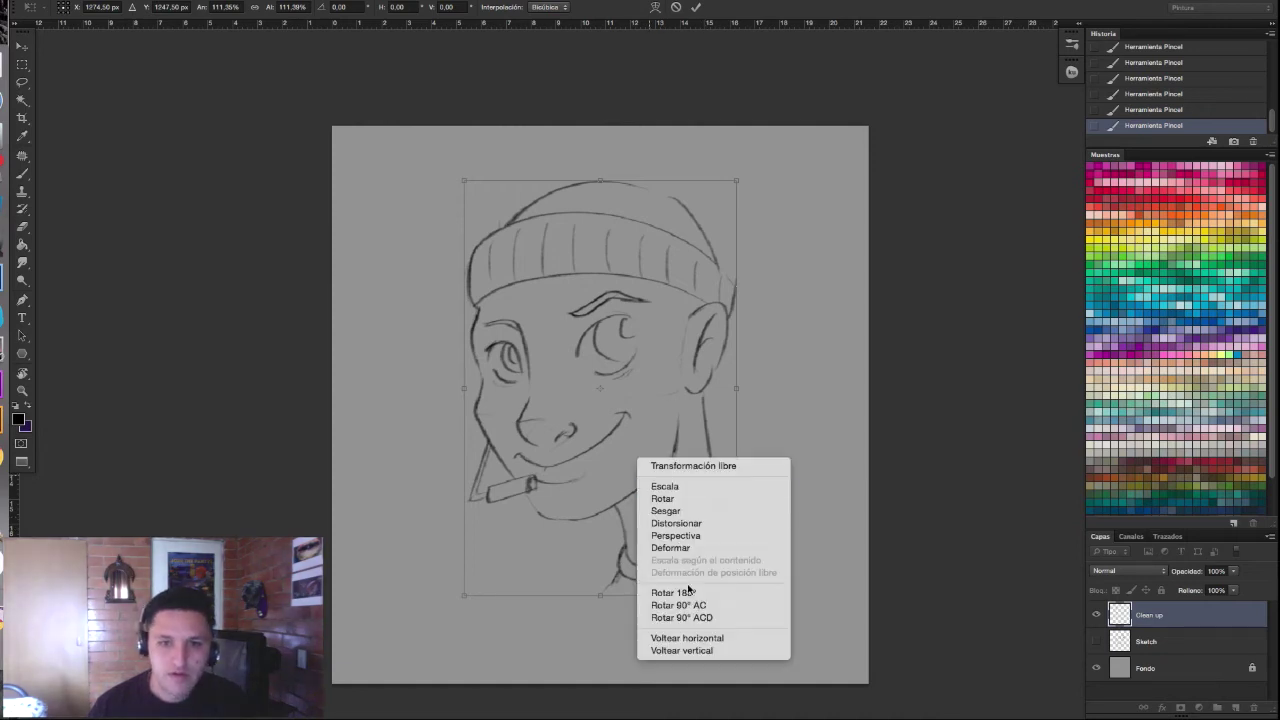
click(680, 640)
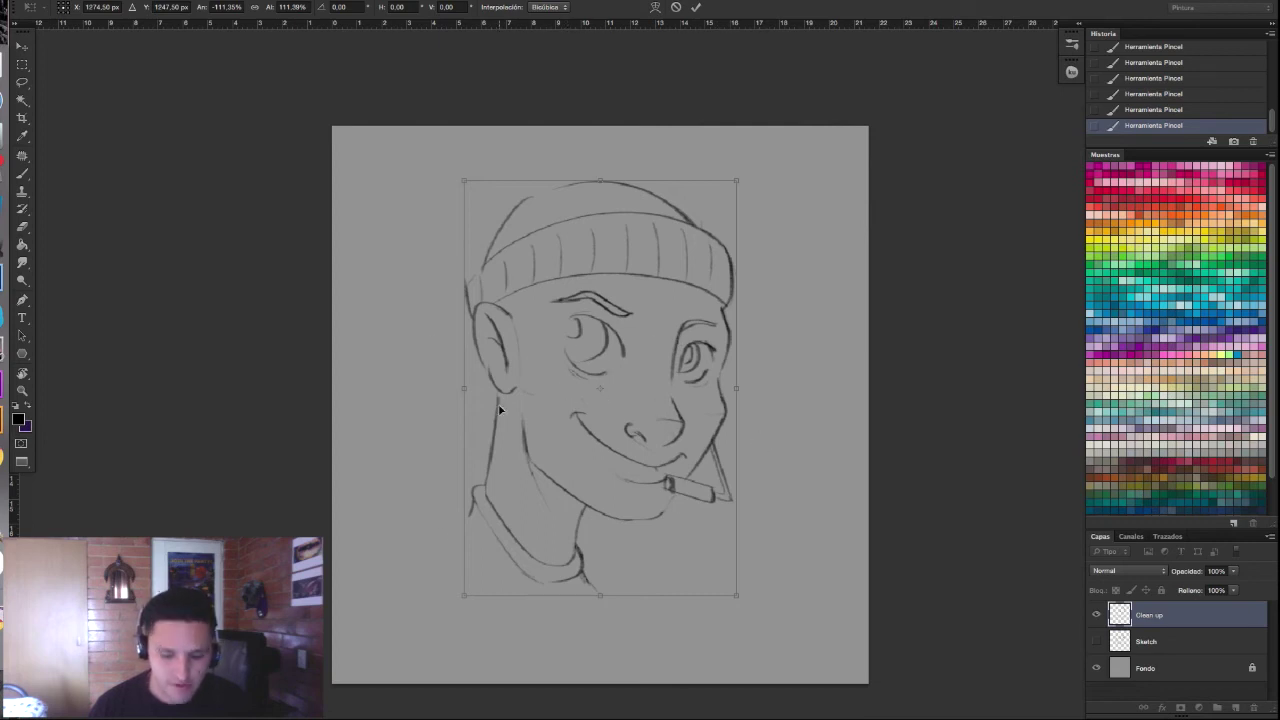
right_click(610, 457)
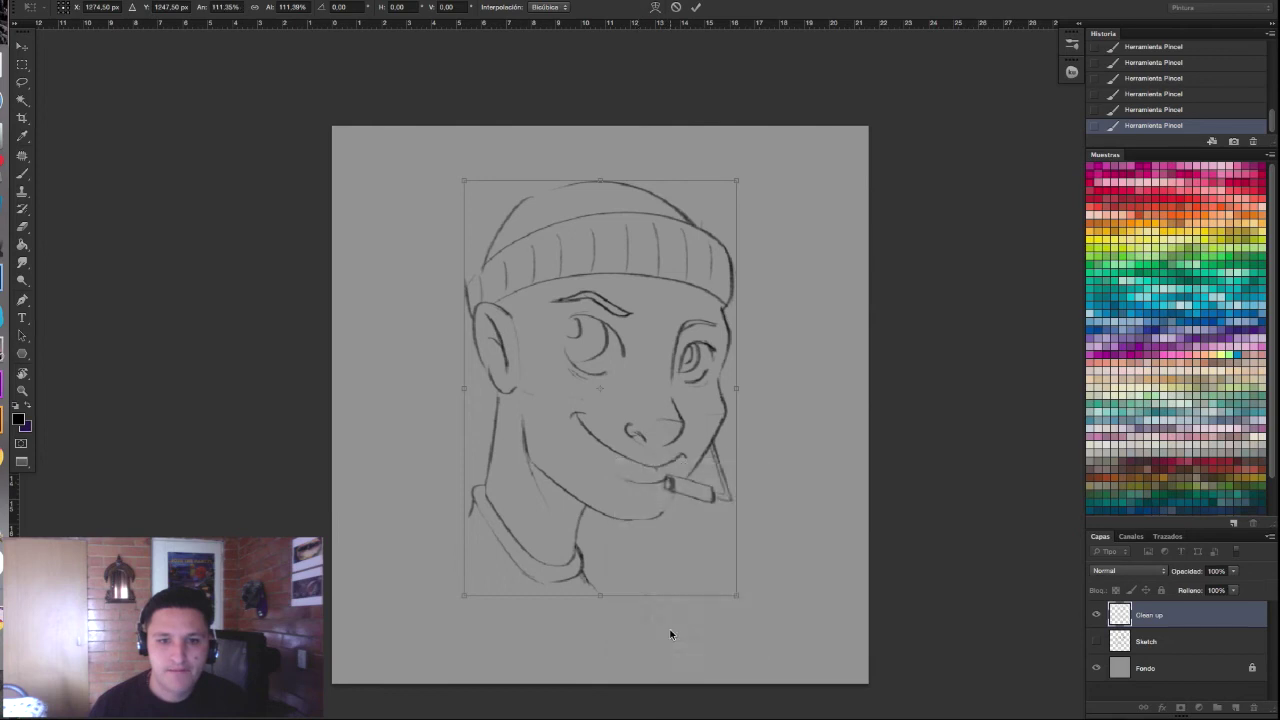
click(671, 635)
key(Return)
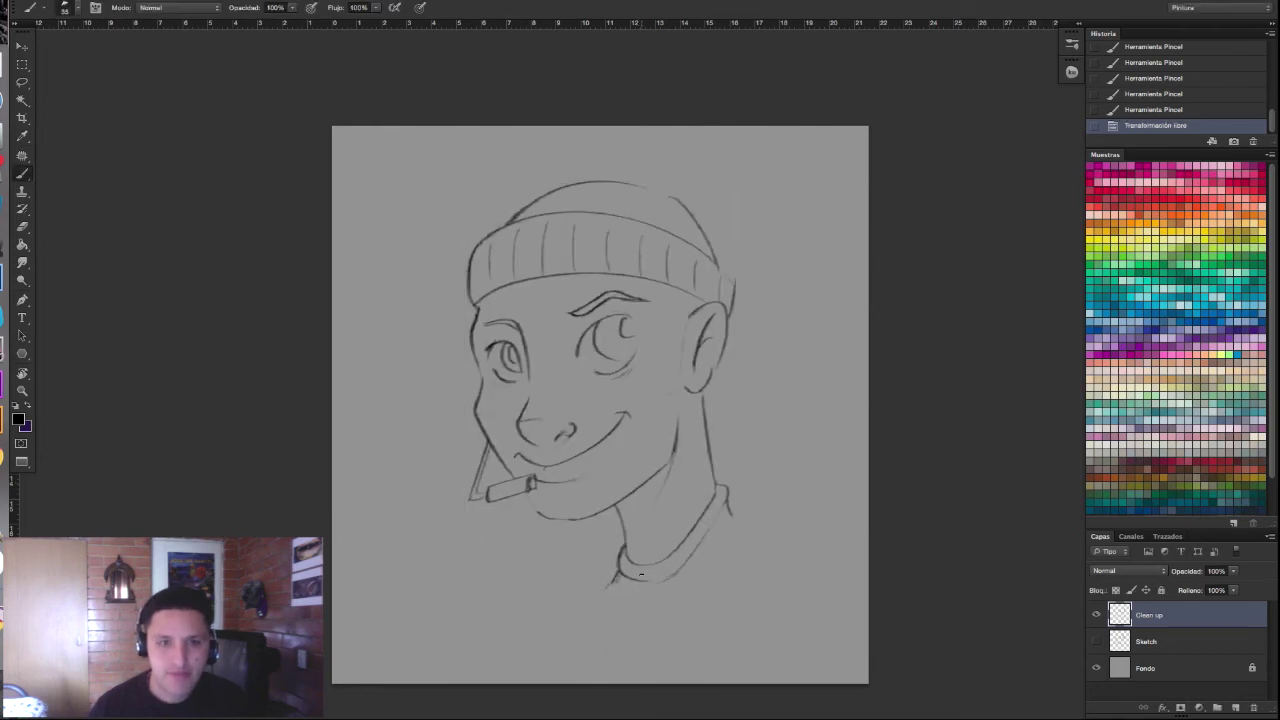
Step: Lasso the right eye and brow, enlarge them to about 104%, and deselect
key(l)
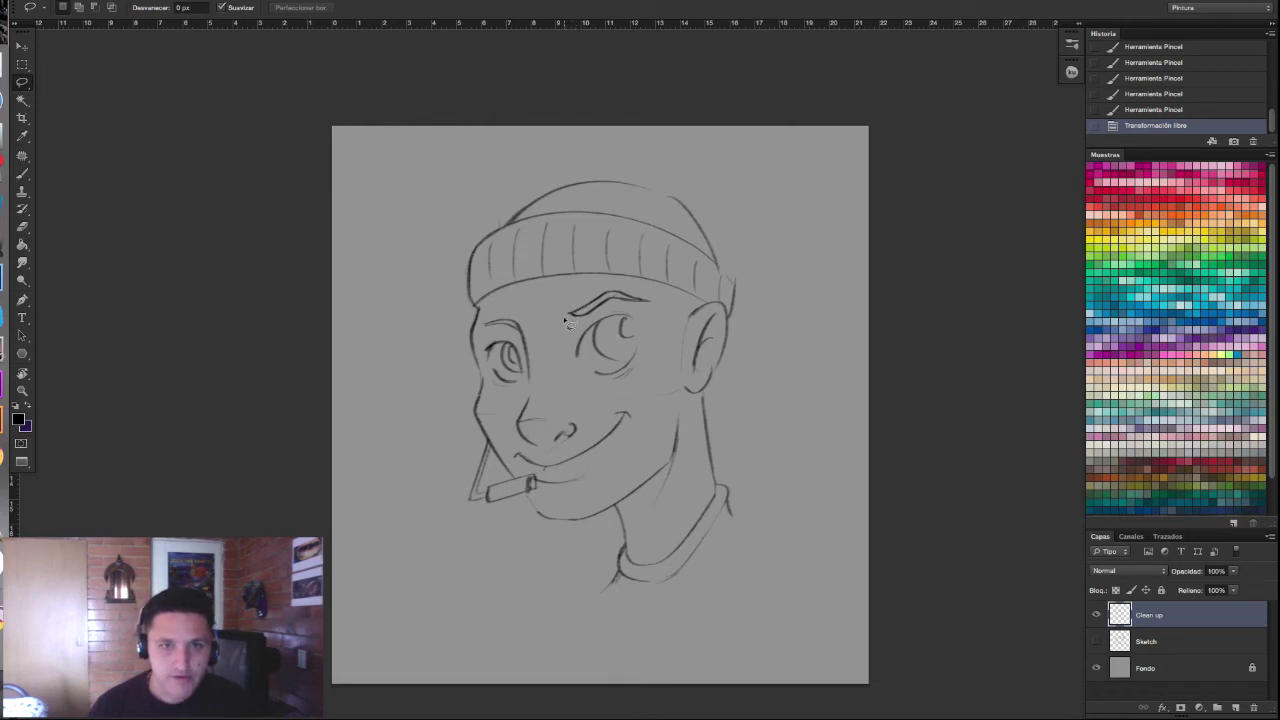
drag(555, 307, 602, 396)
drag(667, 307, 556, 302)
key(ctrl+t)
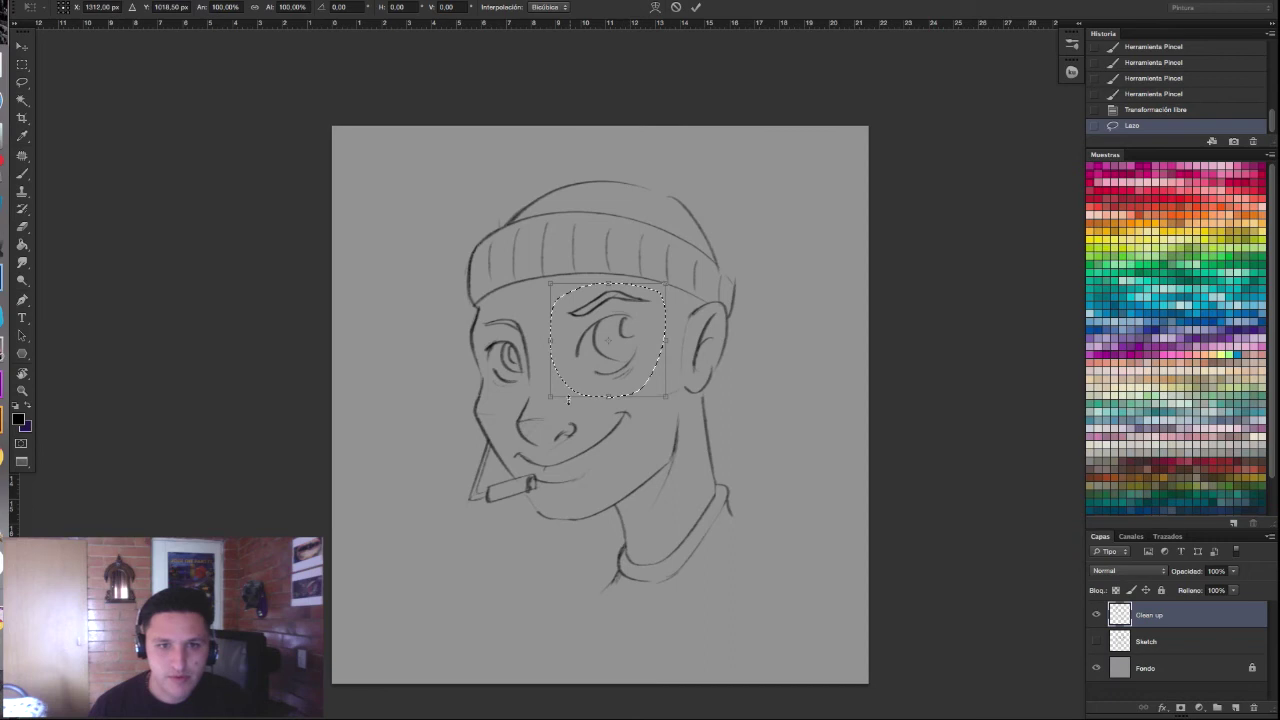
drag(550, 397, 545, 403)
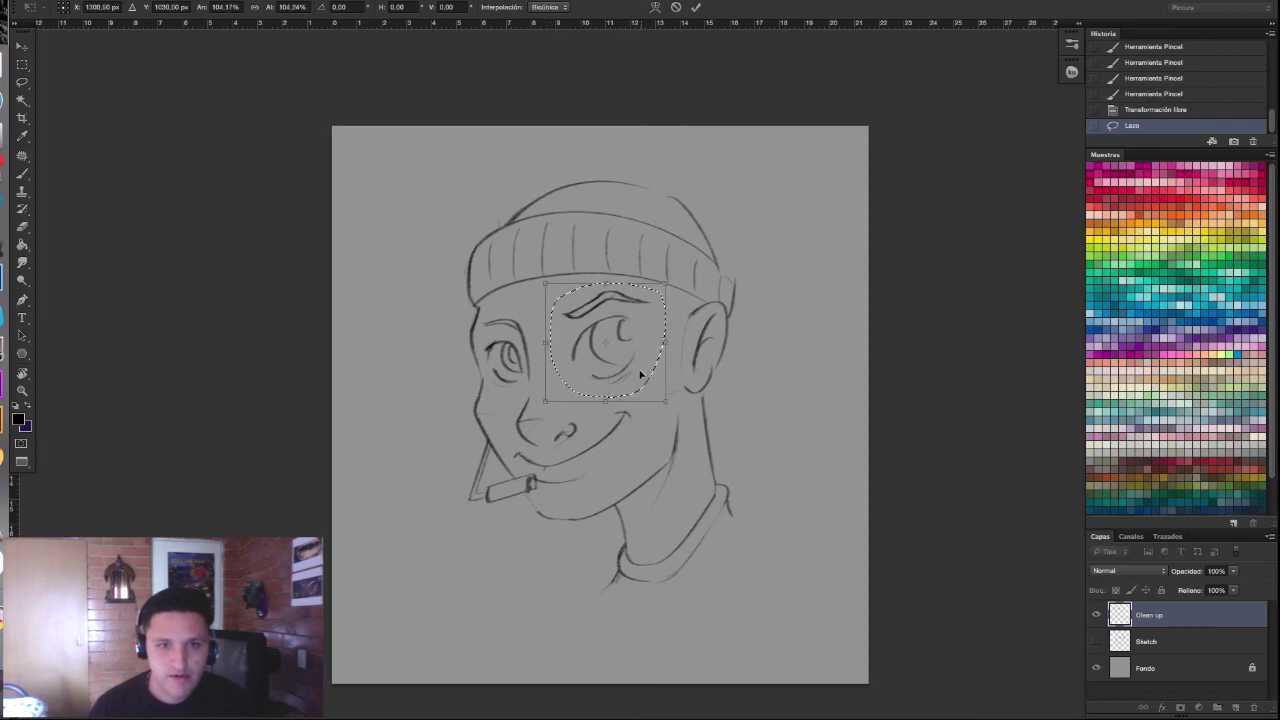
drag(641, 374, 625, 373)
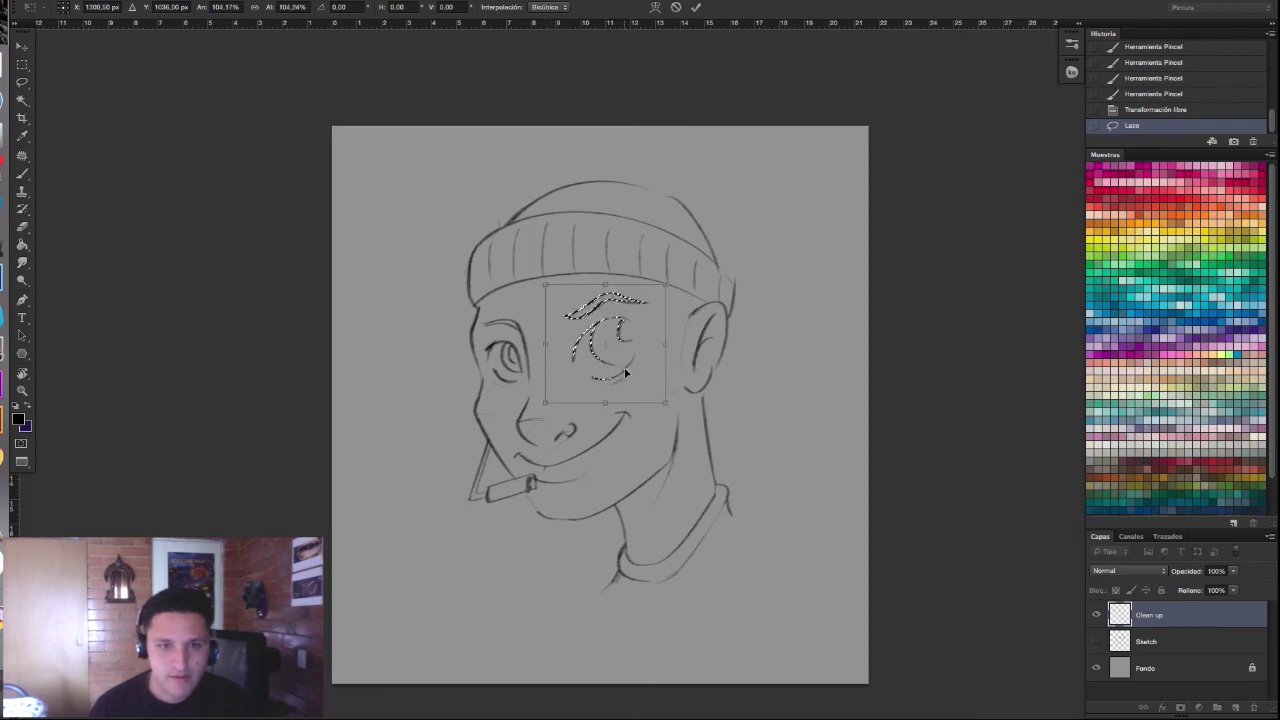
key(Return)
key(ctrl+d)
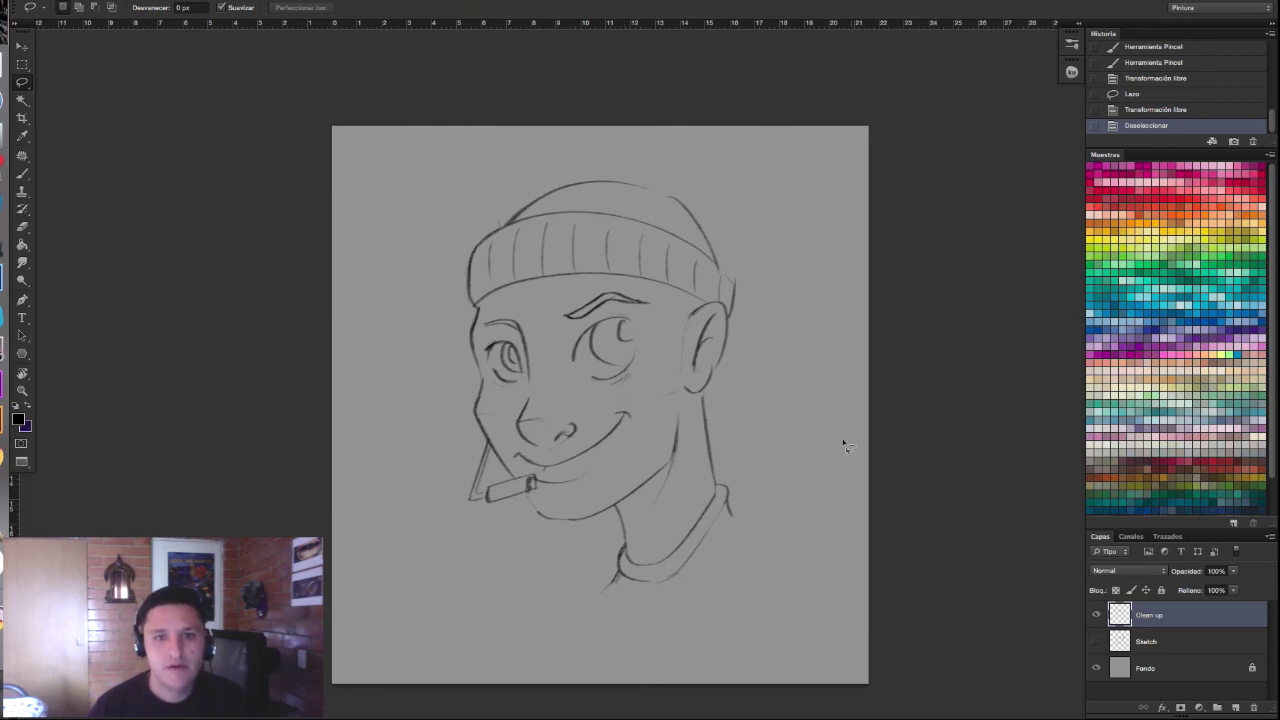
scroll(808, 471, down, 1)
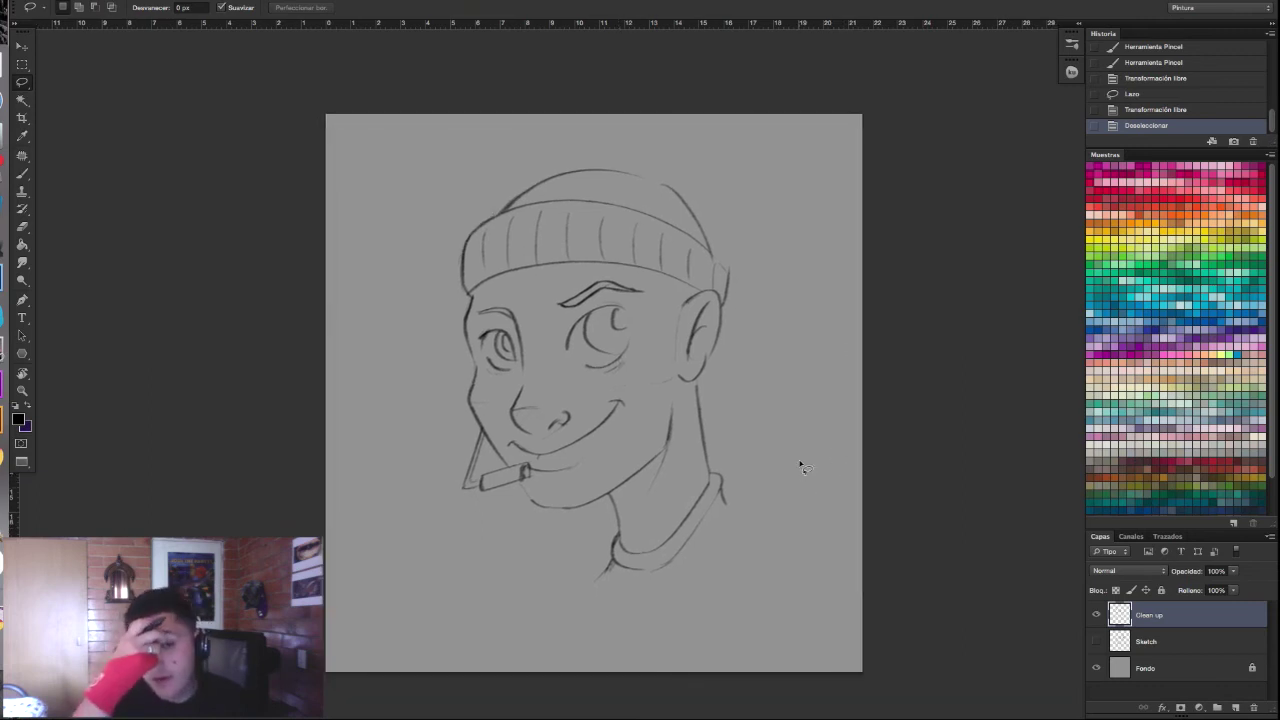
Step: Add a new layer named 'Color' and move it below the Clean up layer
click(1235, 707)
double_click(1147, 616)
text(Color)
key(Return)
drag(1138, 616, 1140, 655)
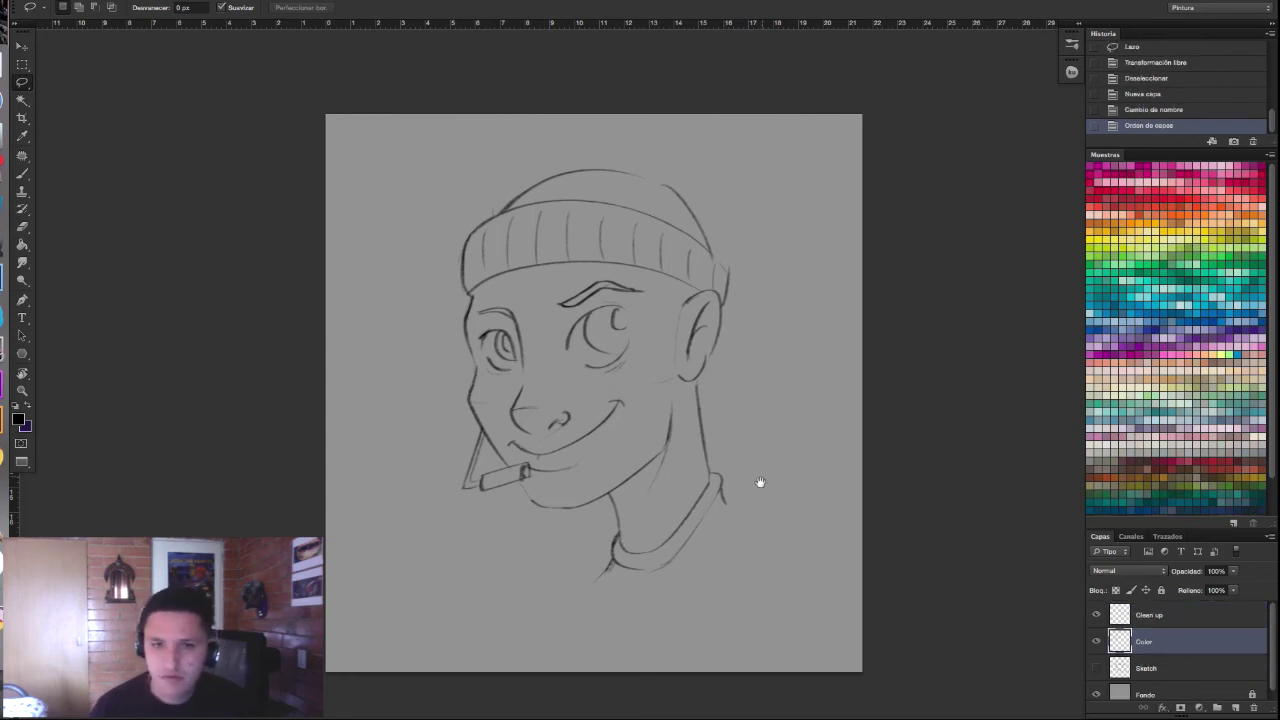
Step: Select the Brush tool and bring up the colour sliders
scroll(760, 480, down, 2)
key(F5)
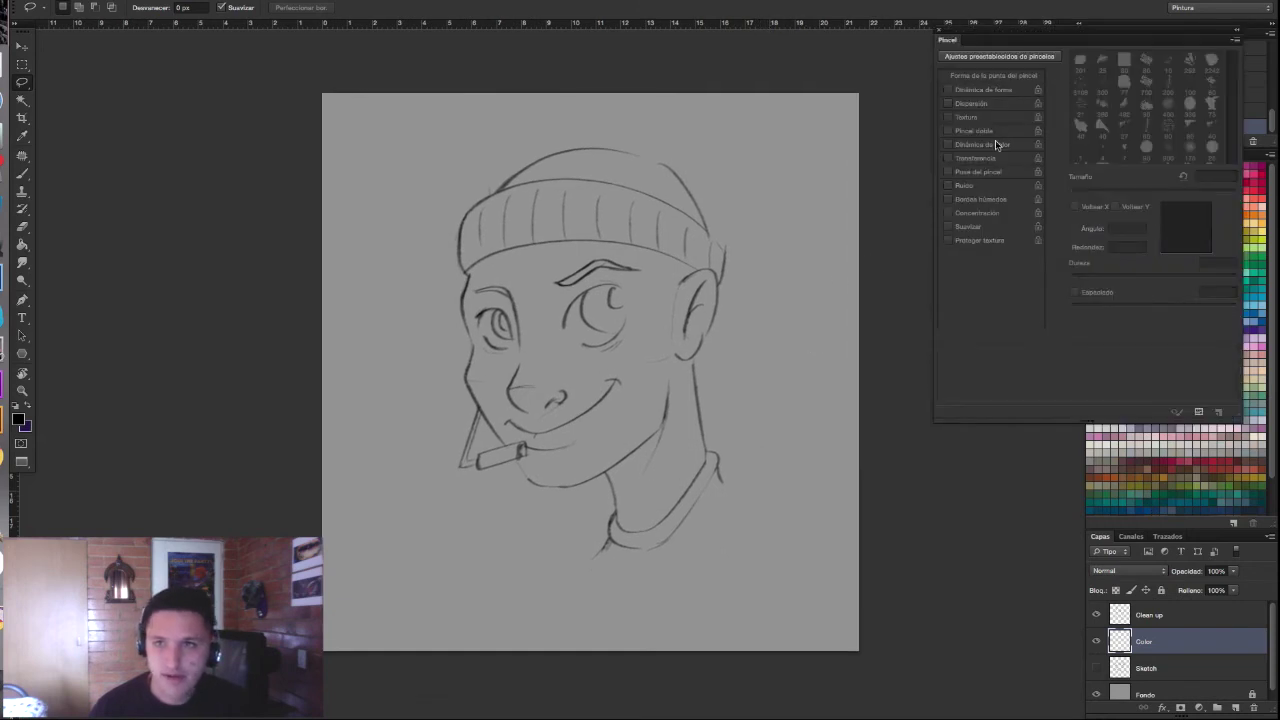
key(b)
key(F5)
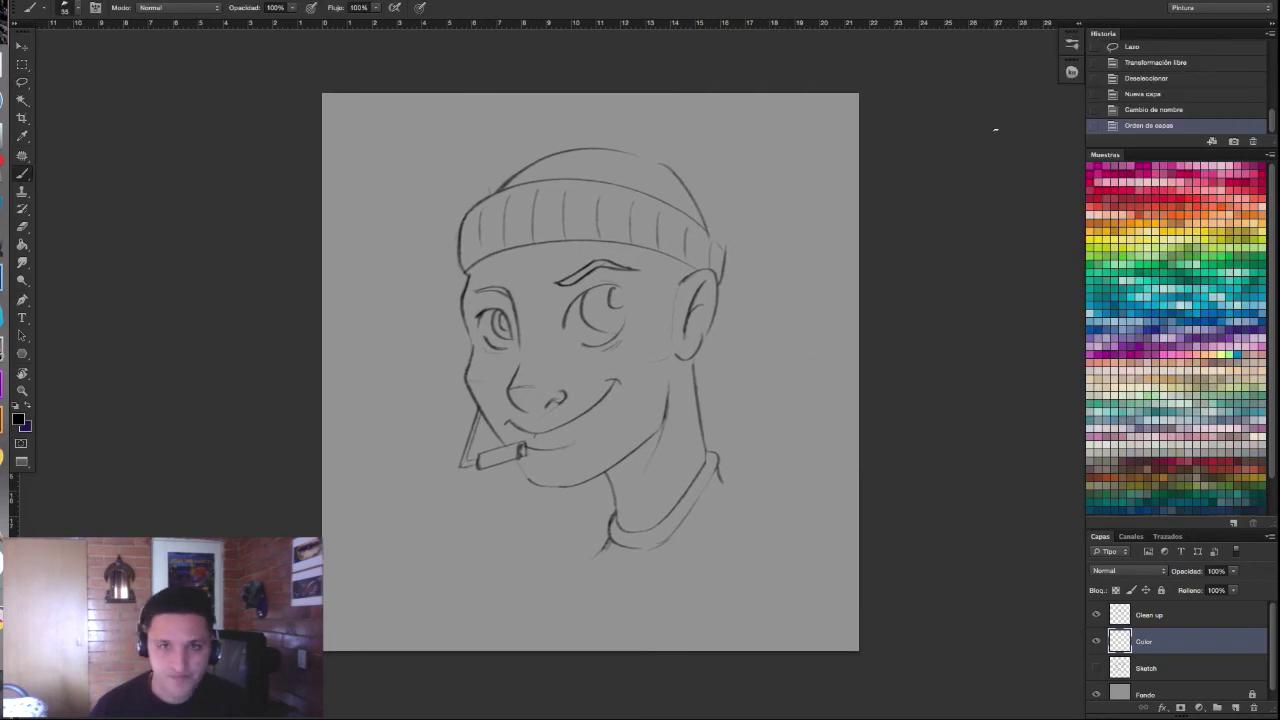
key(F6)
Step: Set the Color panel to HSB sliders and float it as its own window
drag(412, 537, 989, 34)
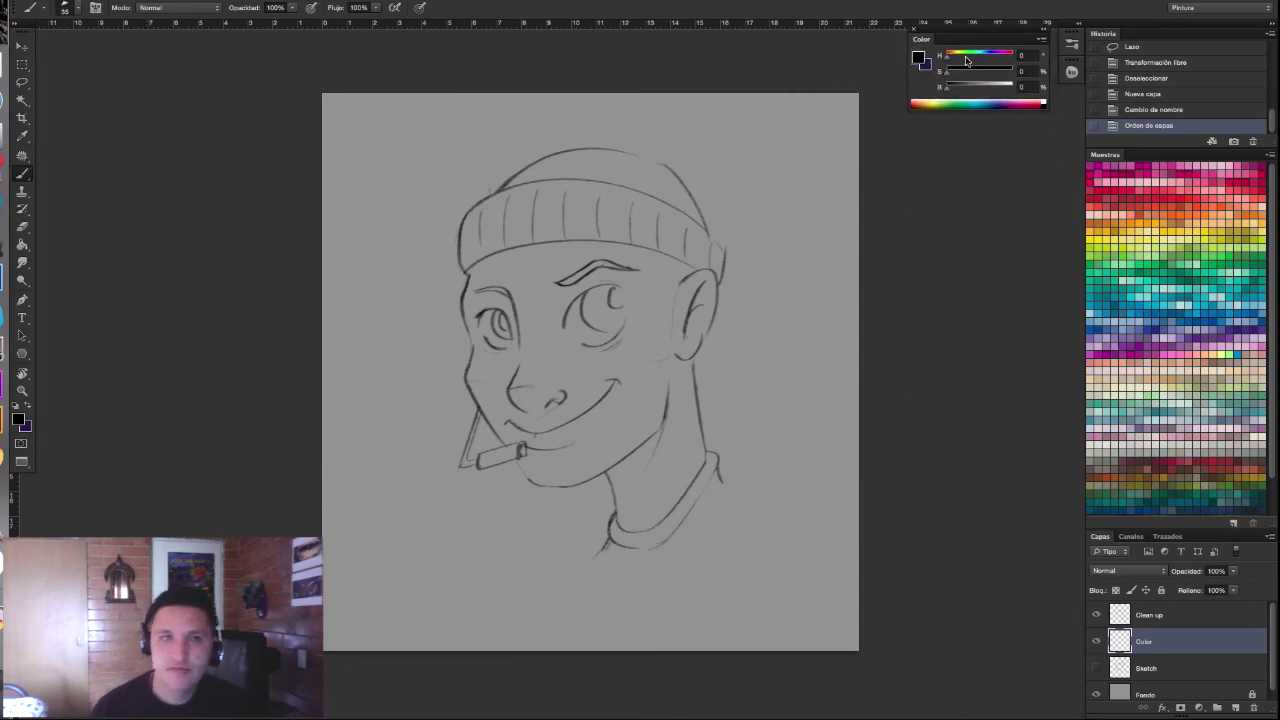
drag(964, 33, 977, 26)
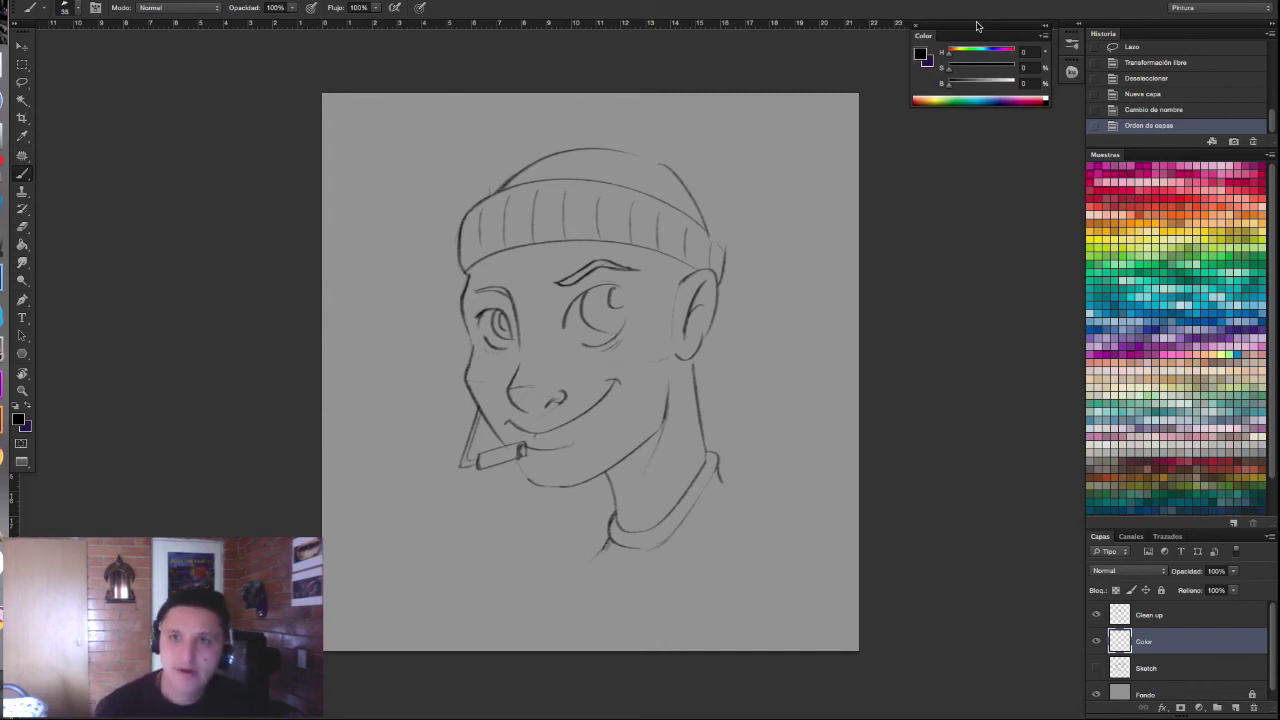
drag(977, 26, 985, 30)
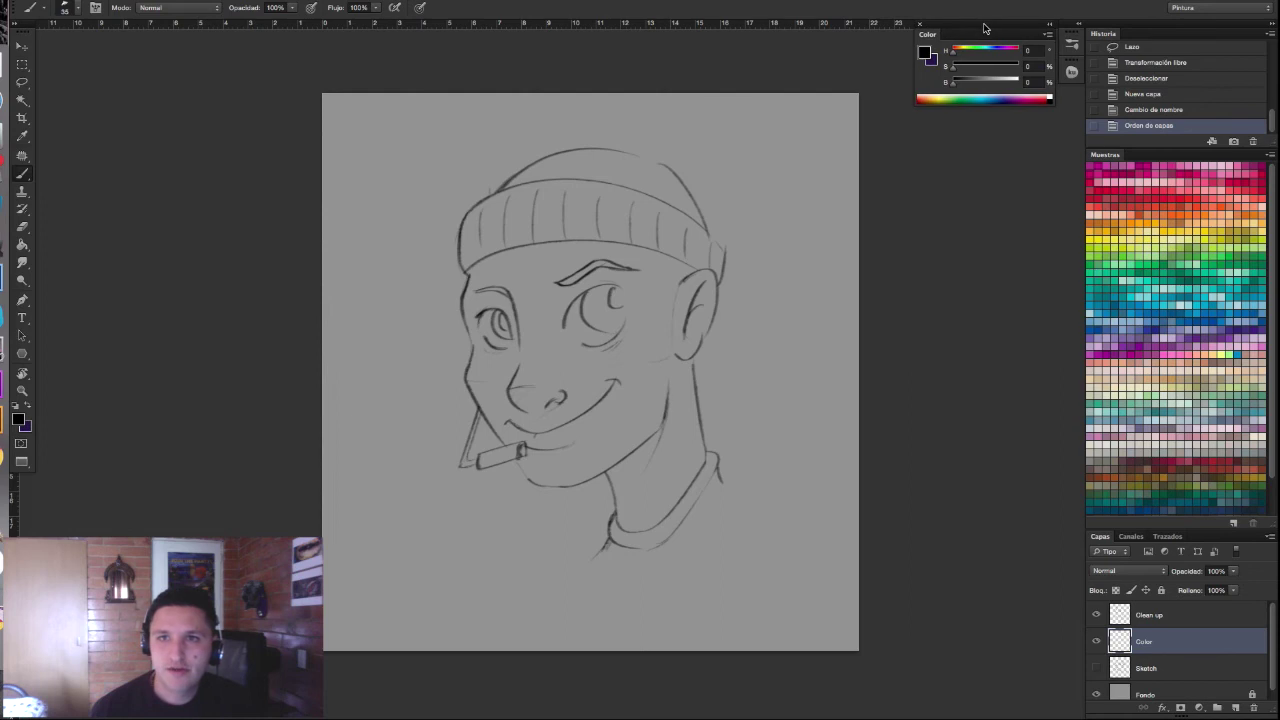
click(1047, 37)
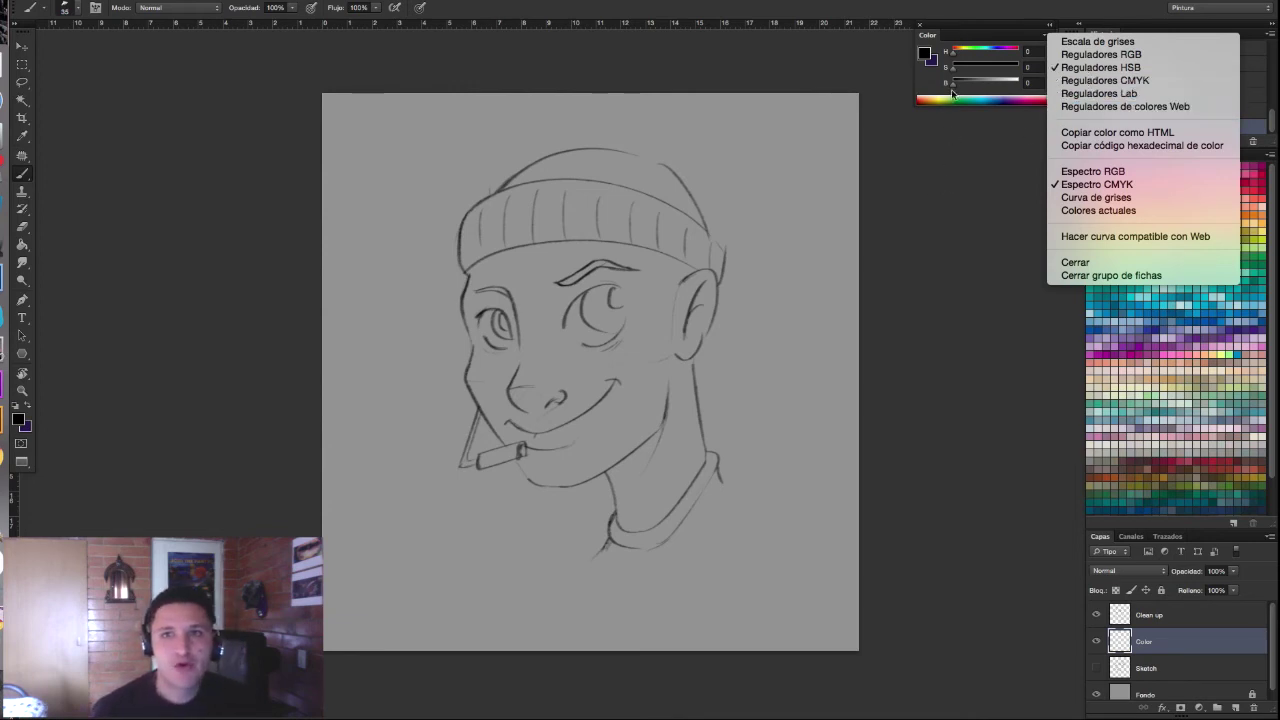
click(956, 34)
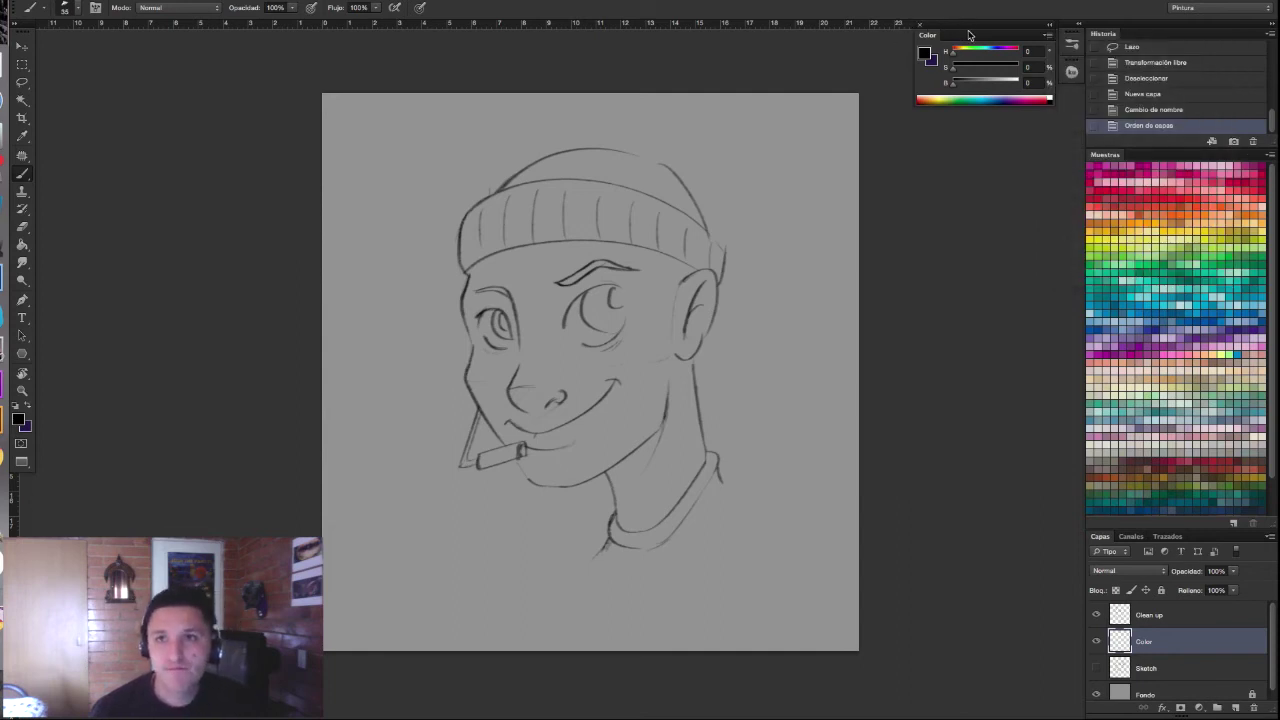
drag(968, 30, 953, 113)
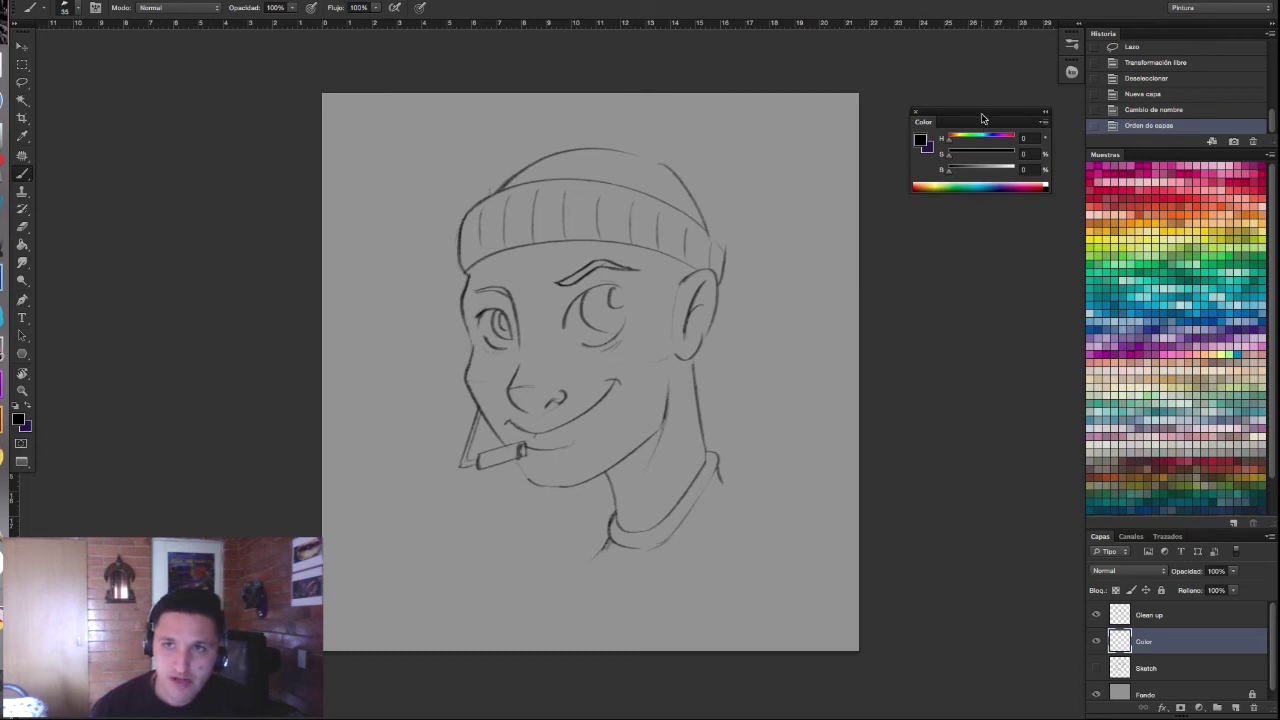
drag(981, 118, 963, 128)
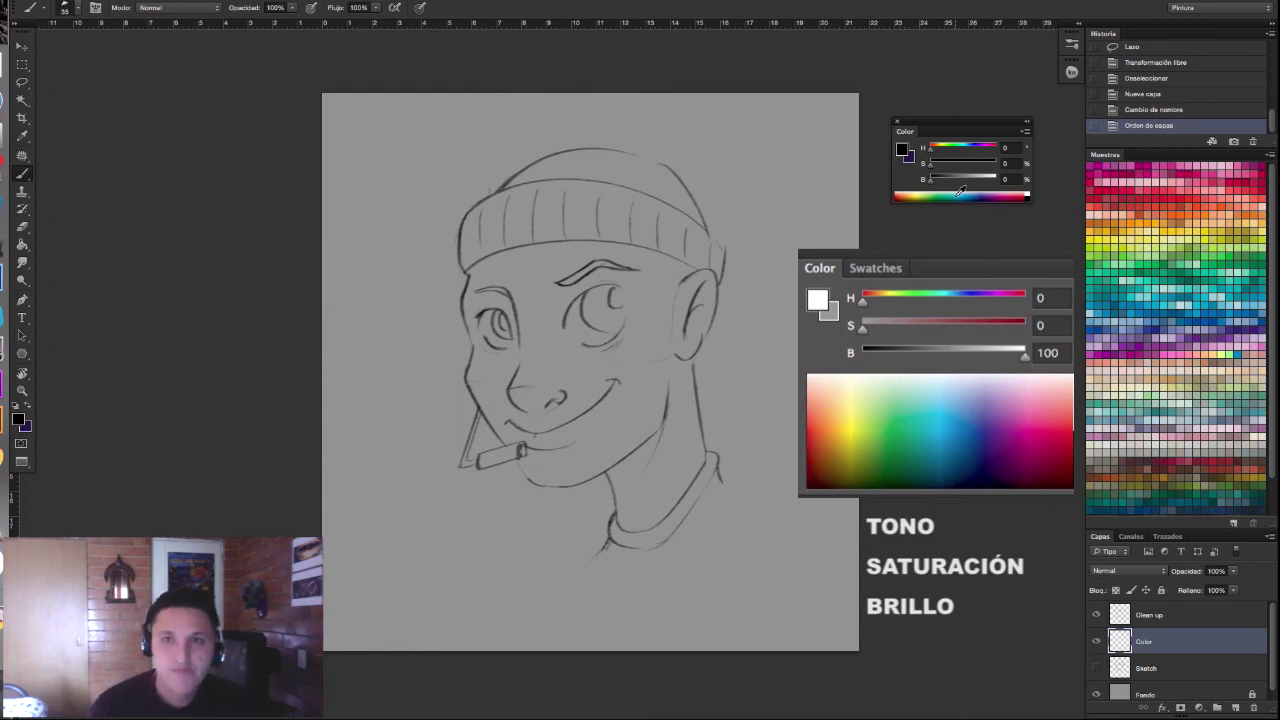
Step: Sweep the hue, saturation and brightness sliders, ending at neutral grey (H 184, S 0%, B 56%)
mouse_move(935, 152)
mouse_down()
mouse_move(994, 164)
mouse_move(918, 164)
mouse_up()
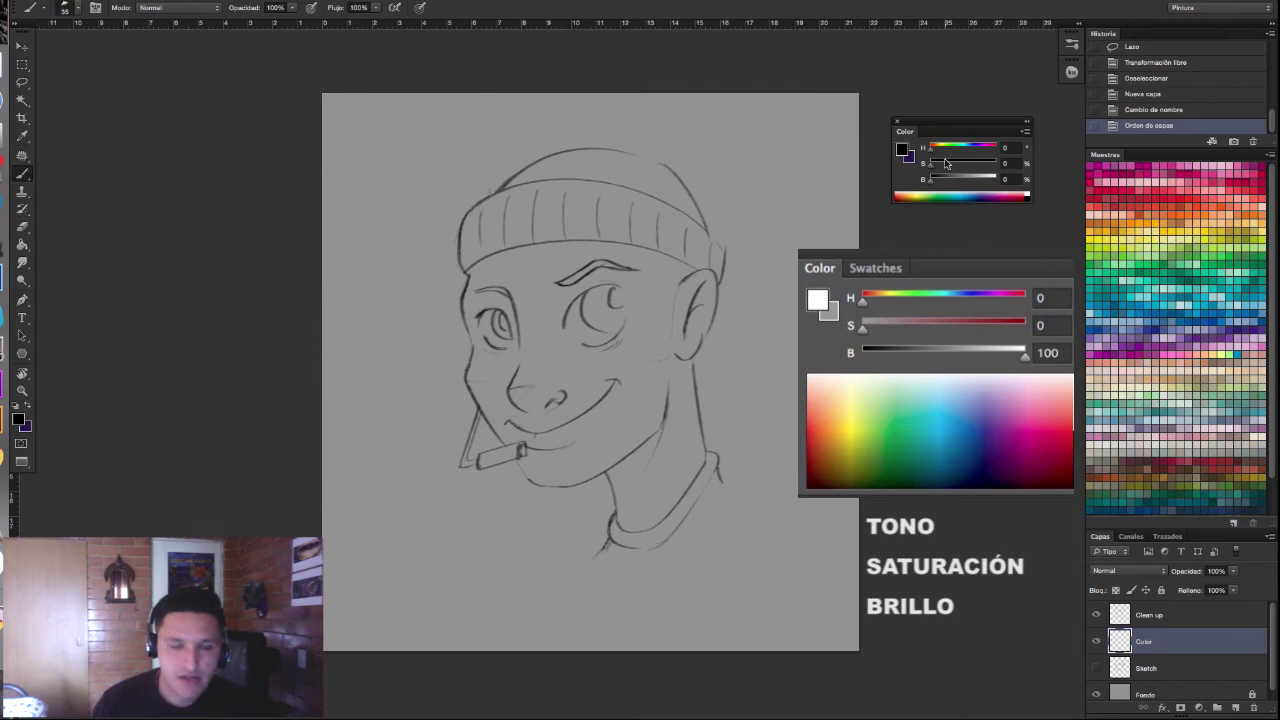
click(946, 163)
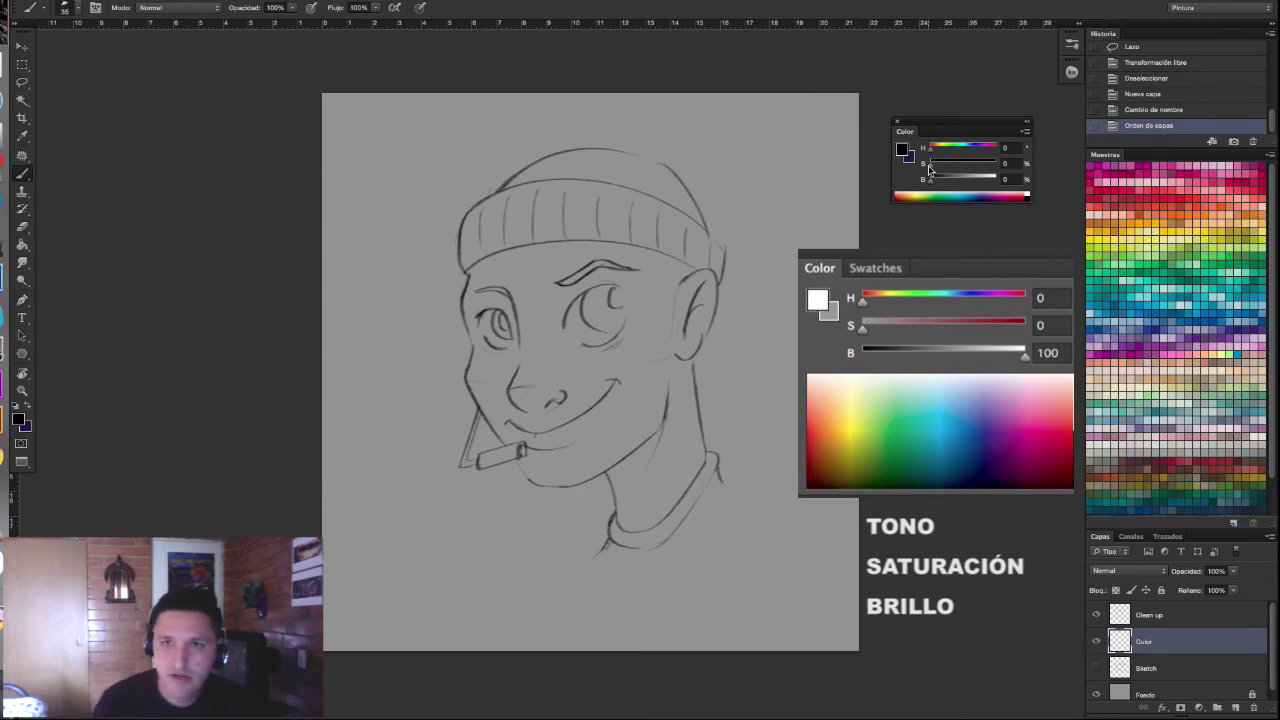
drag(978, 163, 998, 163)
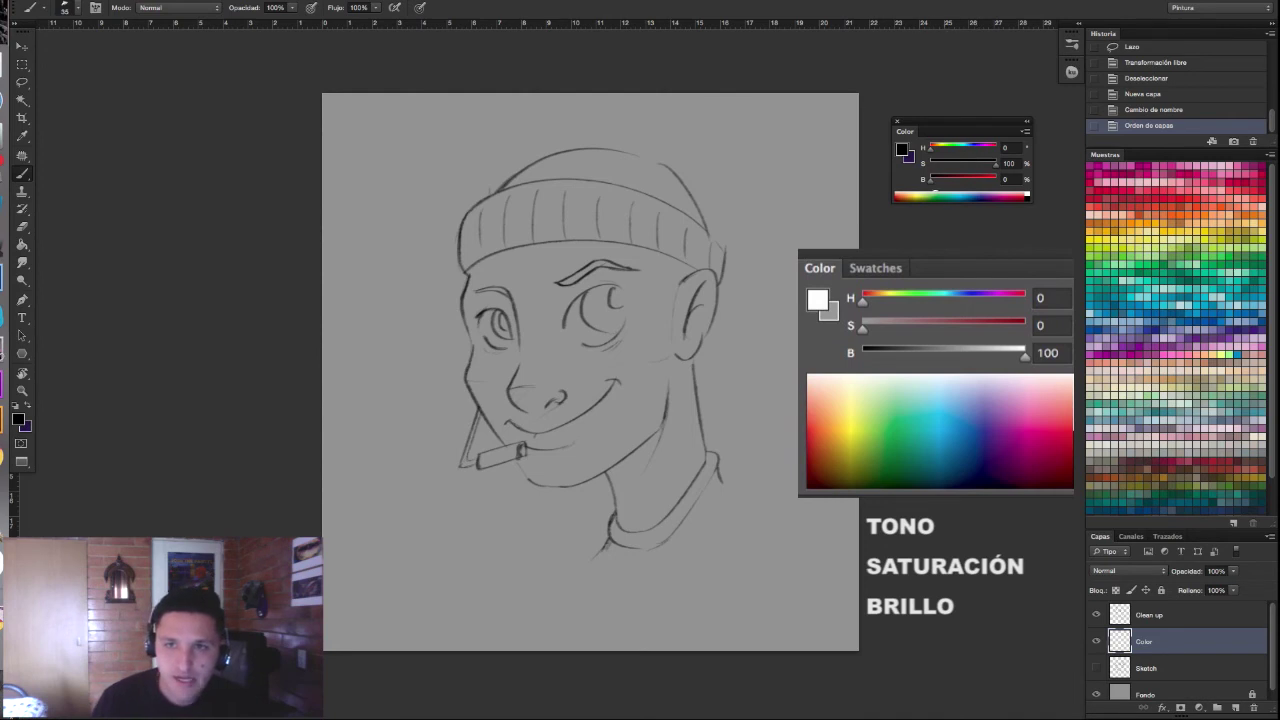
click(935, 184)
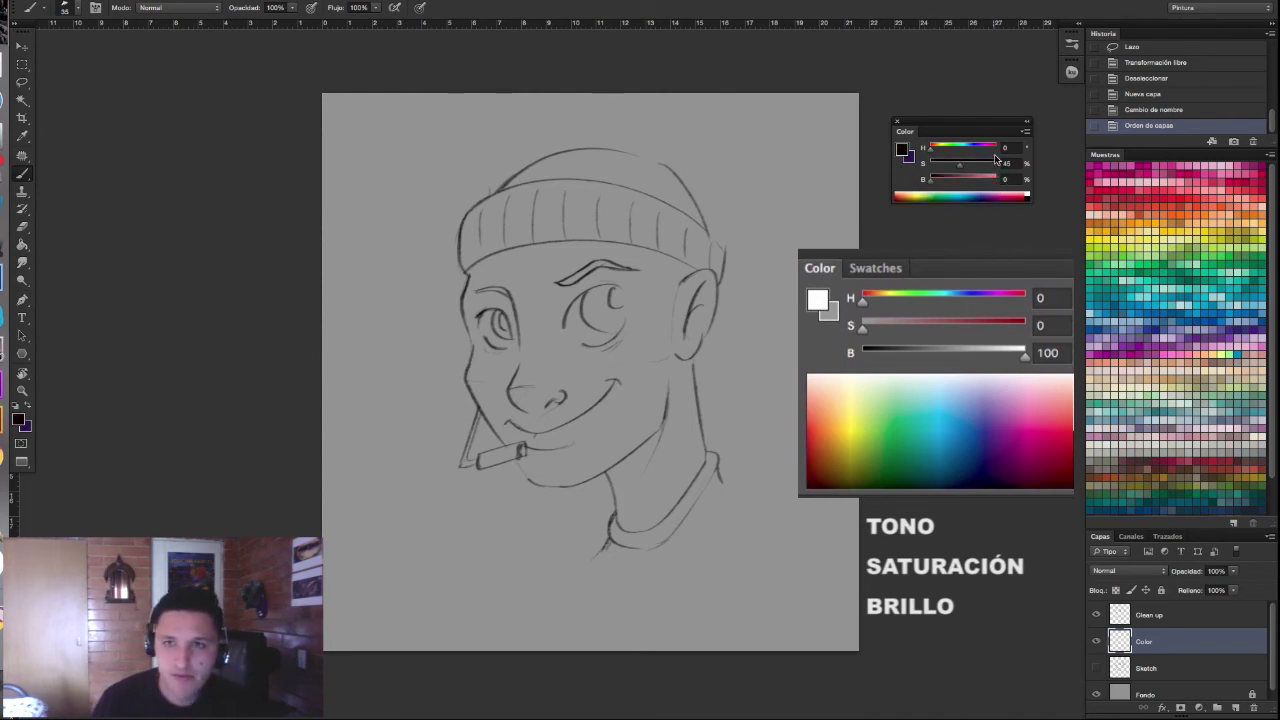
drag(933, 152, 965, 152)
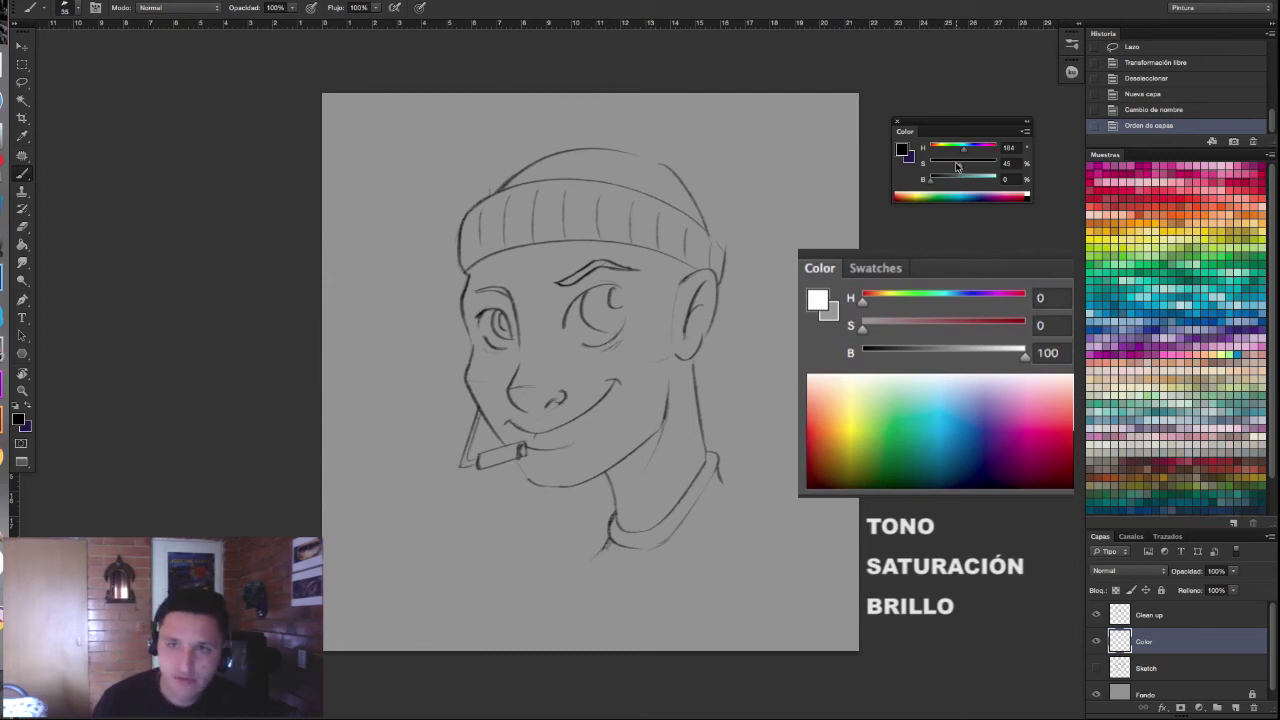
drag(960, 170, 966, 184)
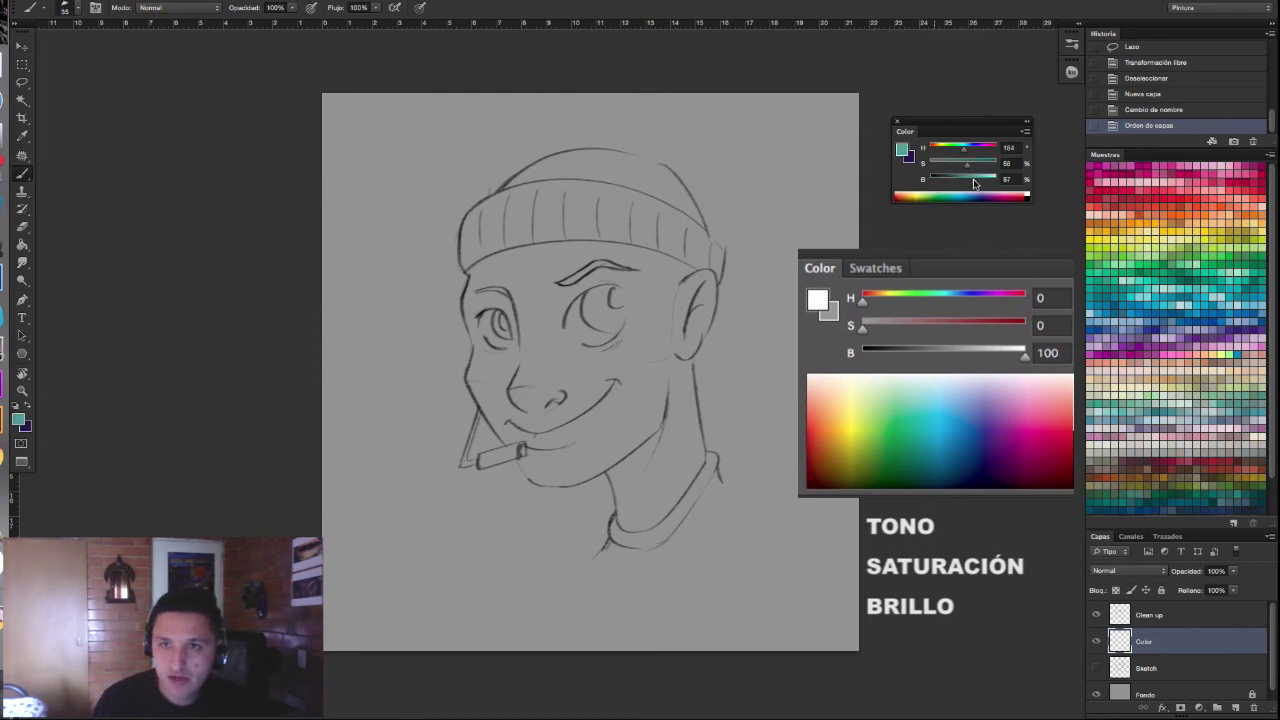
drag(960, 170, 926, 170)
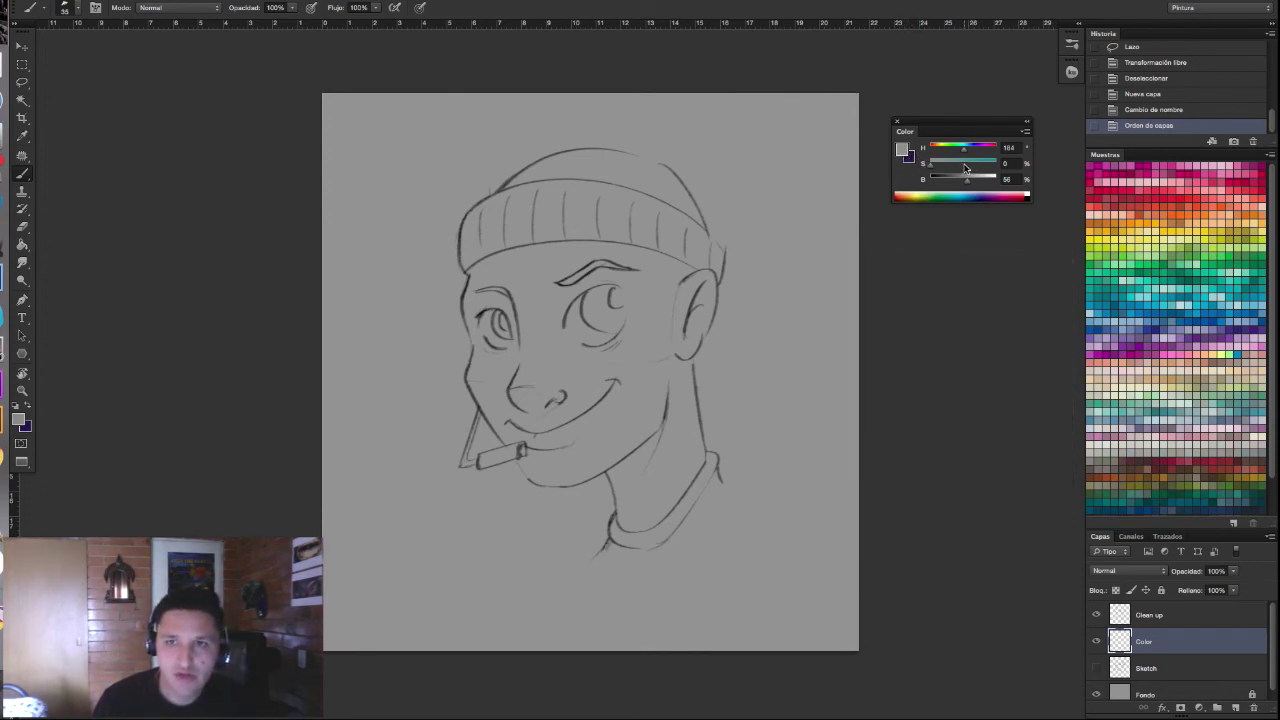
Step: Set the foreground to a muted teal (H 180, S 54, B 52) and move the Color panel aside
drag(956, 171, 977, 171)
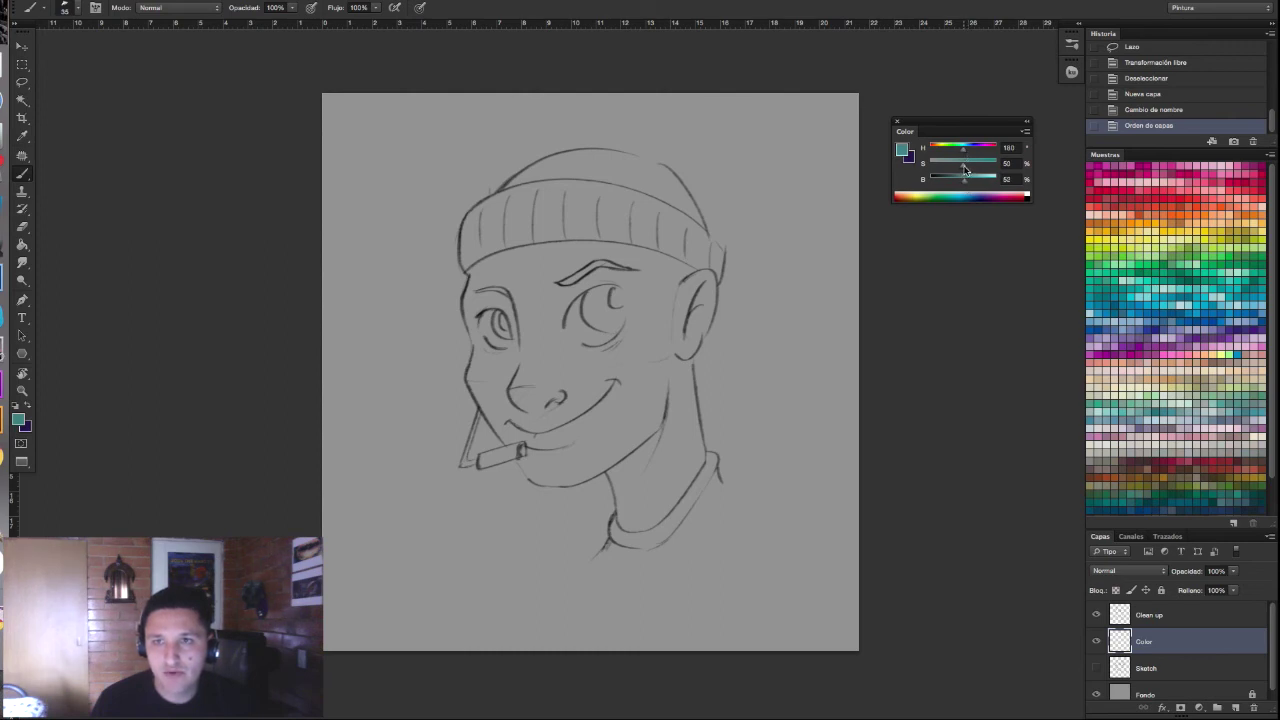
click(965, 166)
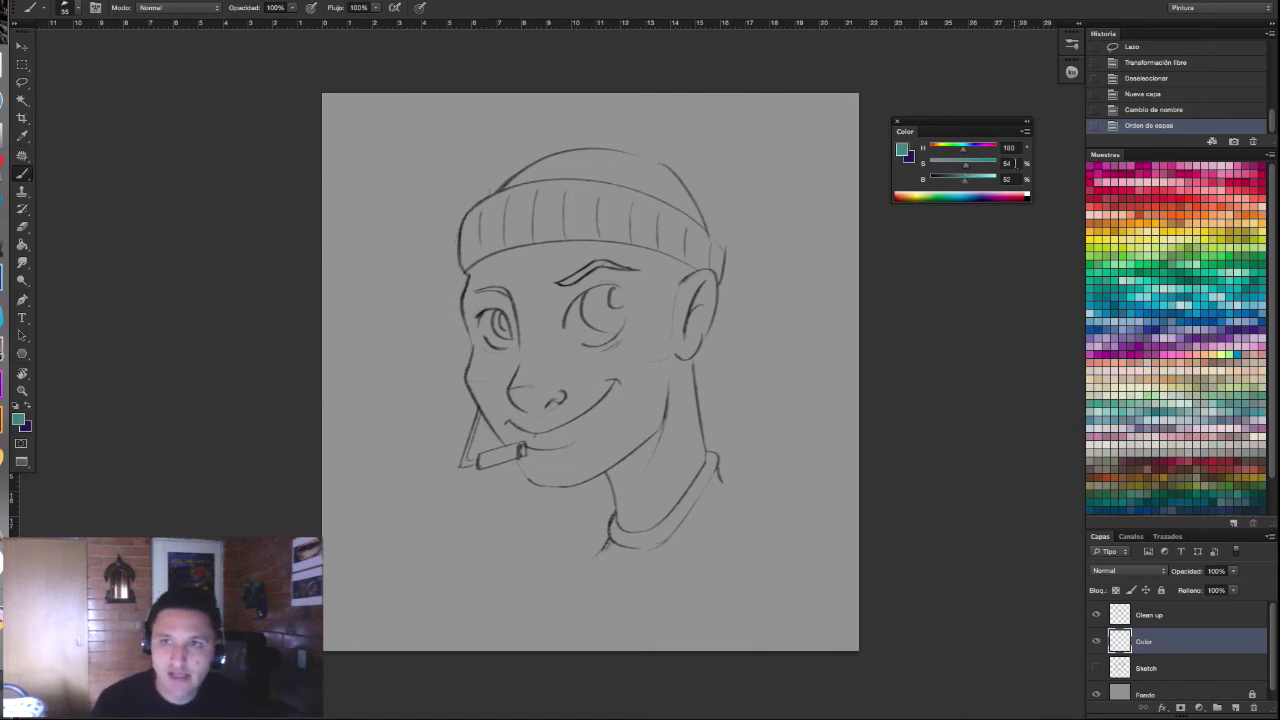
drag(969, 122, 1022, 90)
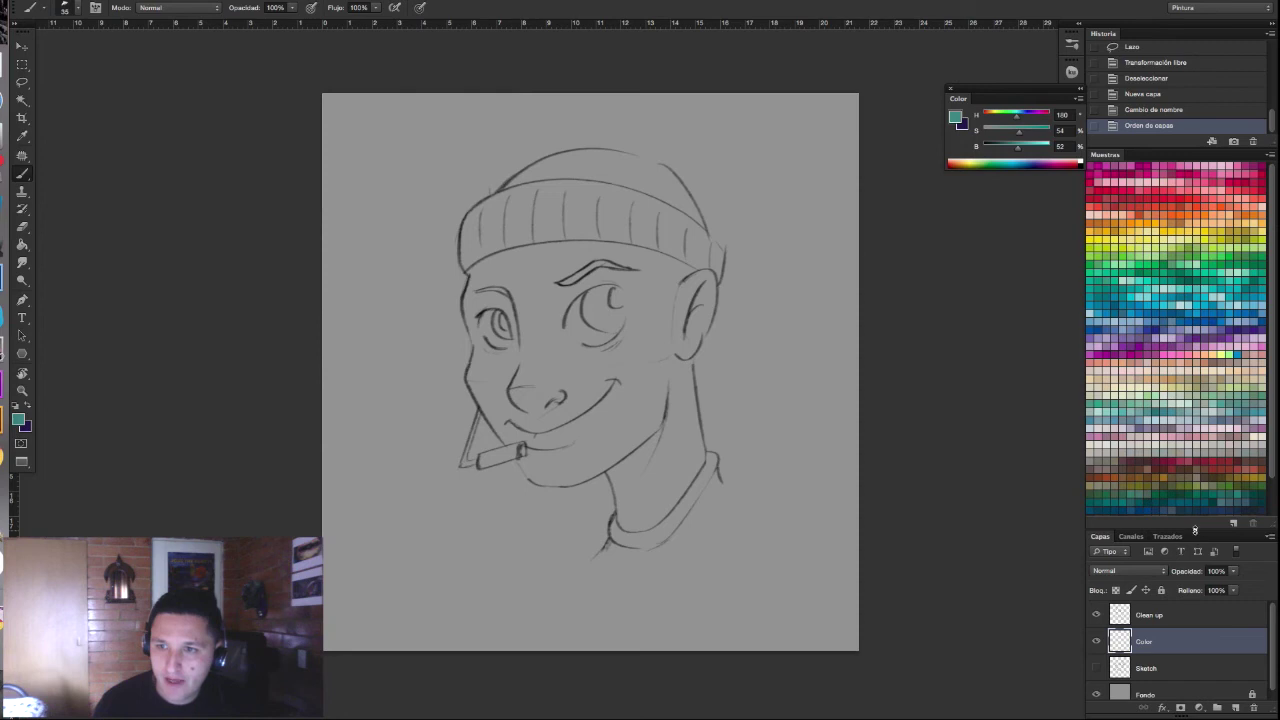
Step: Enlarge the layers area, glance at Channels and Paths, and make the Color layer visible
drag(1194, 530, 1190, 358)
click(1132, 369)
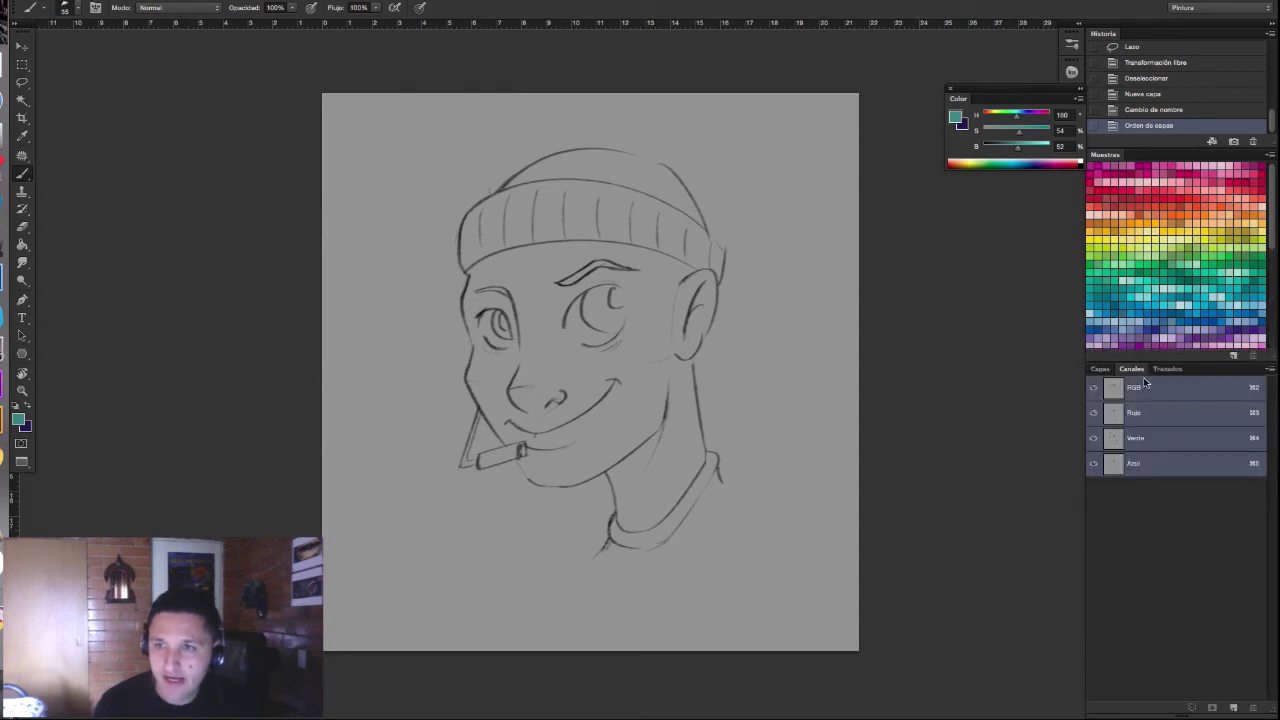
click(1169, 370)
click(1100, 369)
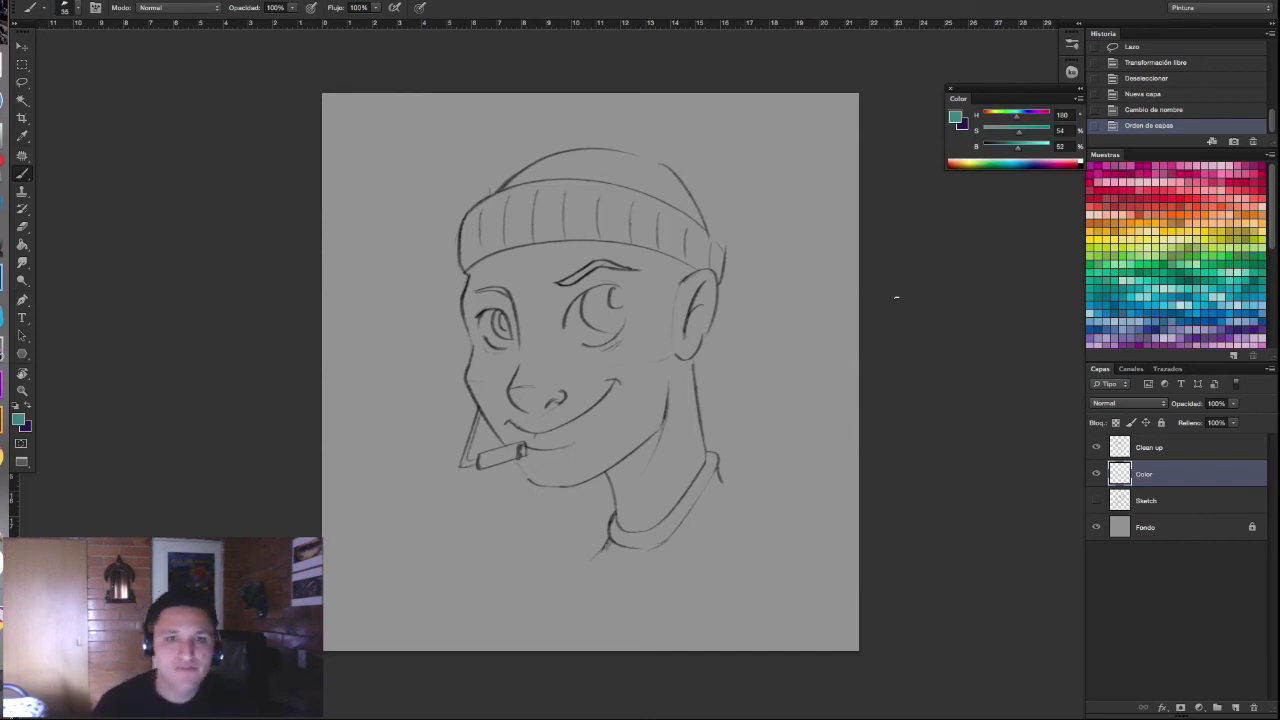
click(1097, 474)
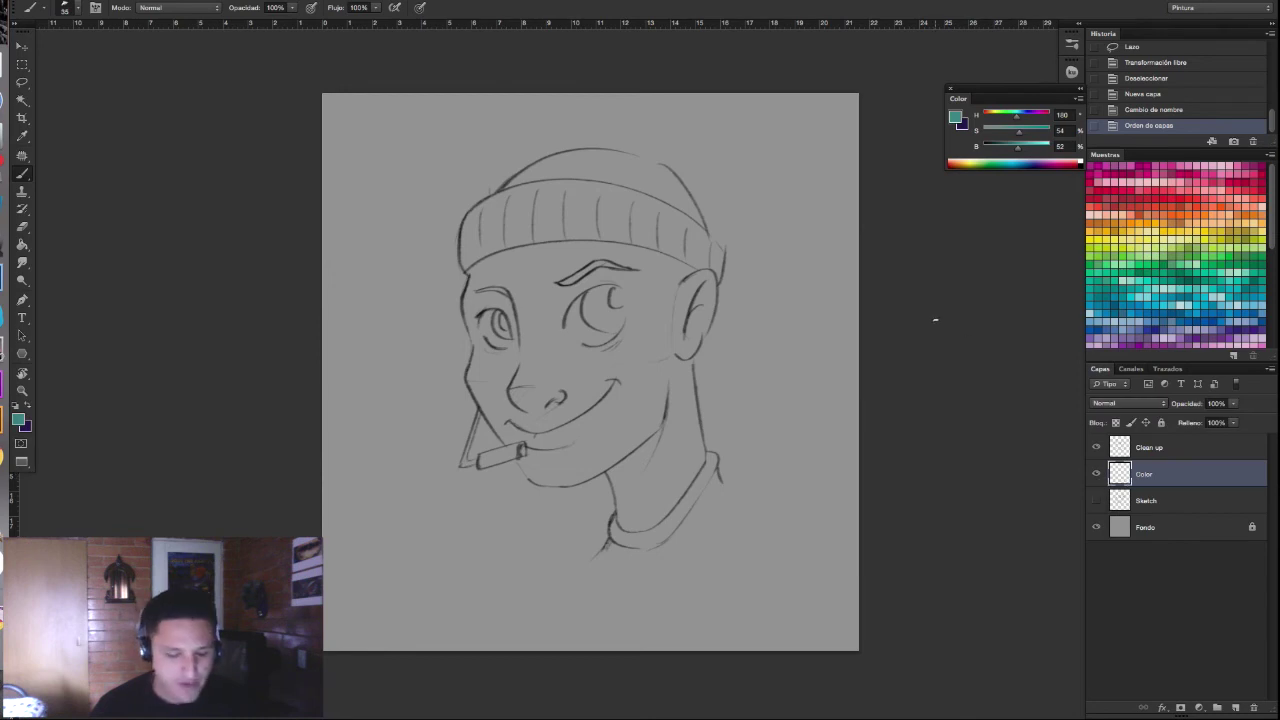
Step: Dial in the peach skin tone #dc9e70 (H 25°, S 49%, B 86%) in the foreground Color Picker
click(956, 118)
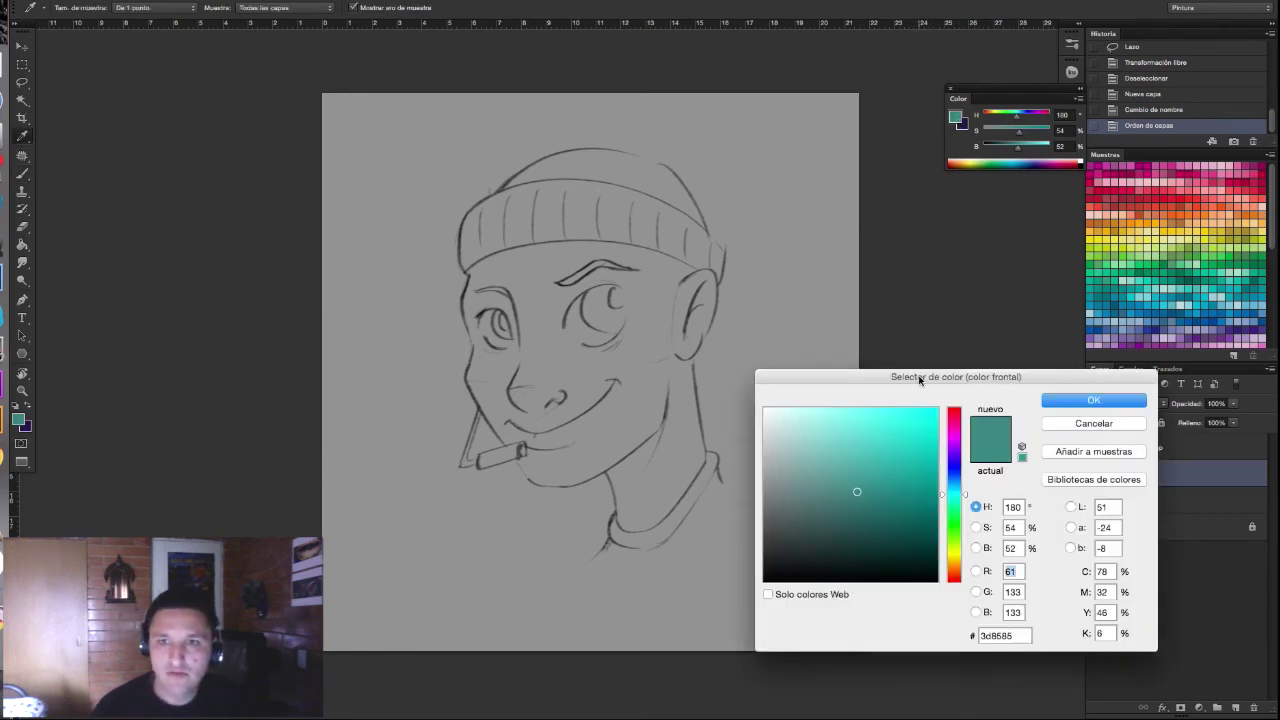
drag(919, 380, 897, 359)
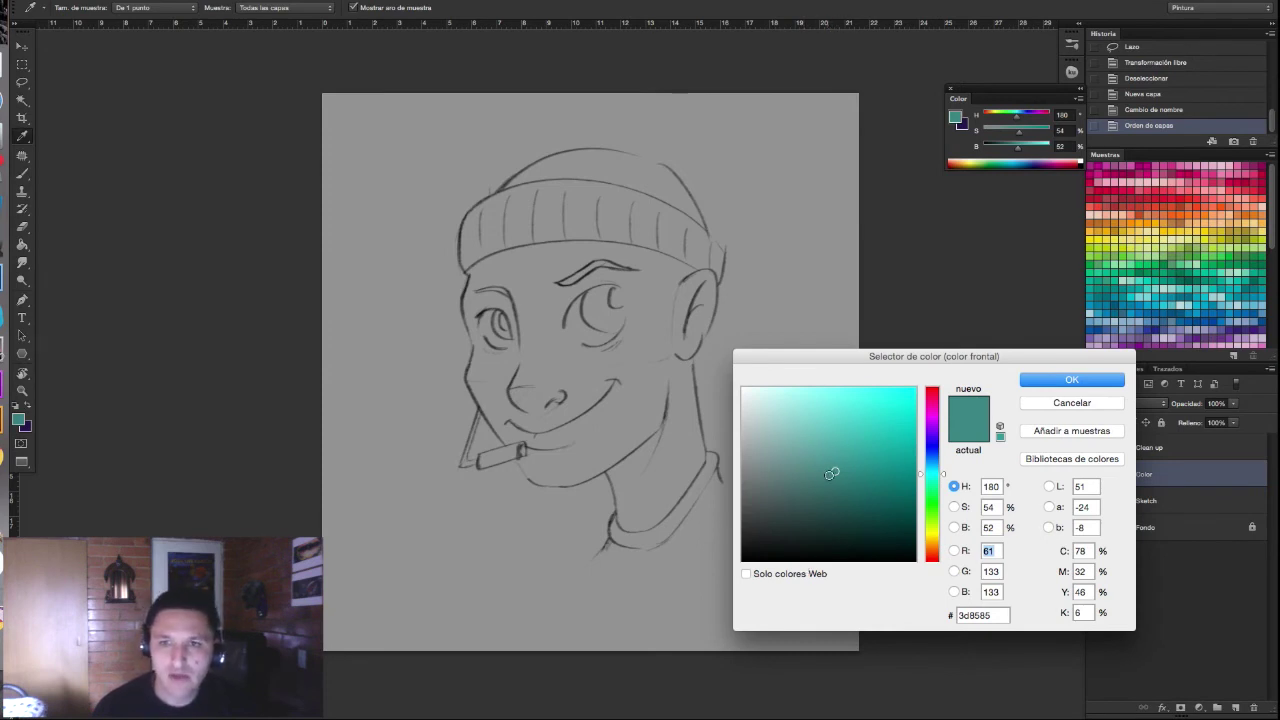
drag(926, 457, 926, 541)
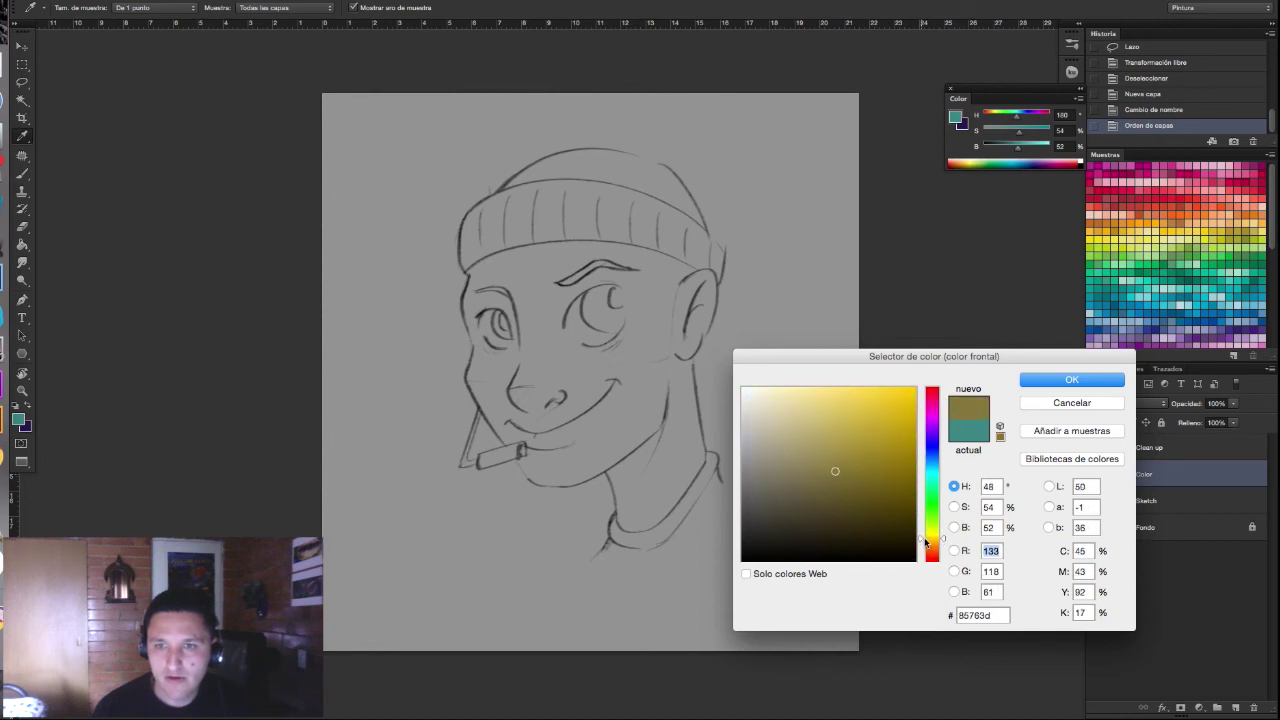
drag(837, 470, 835, 418)
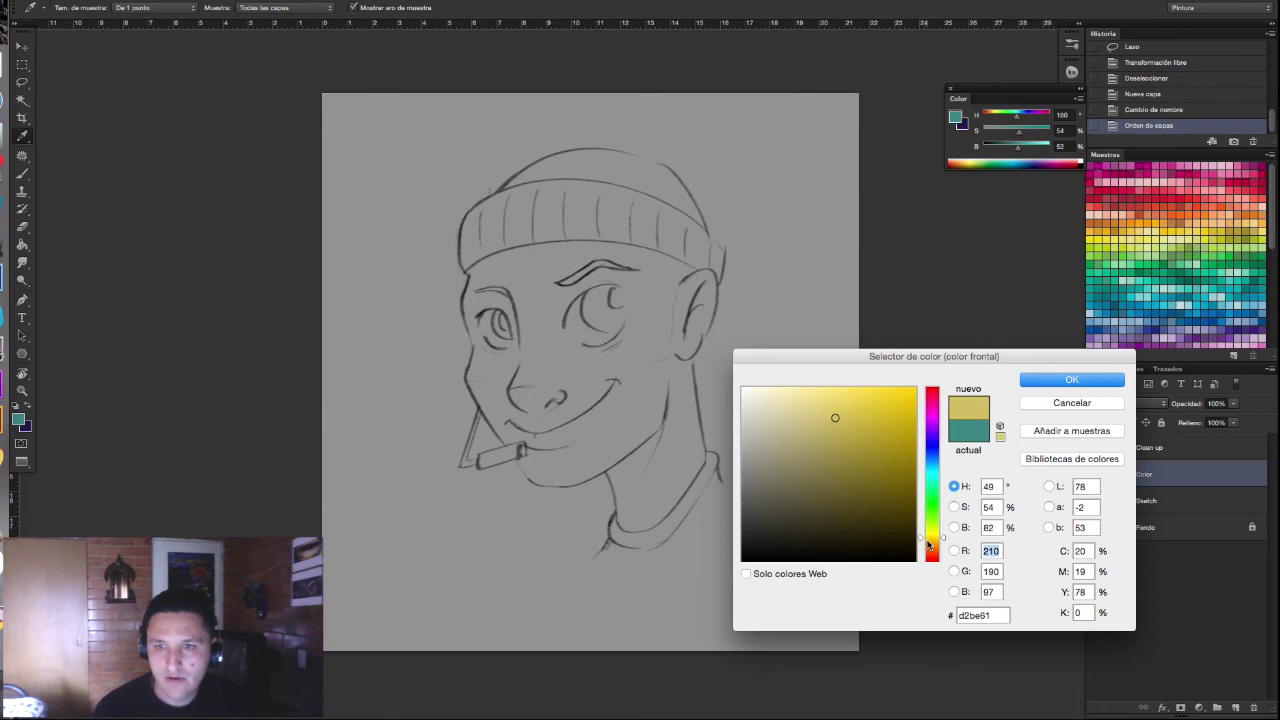
drag(921, 545, 920, 545)
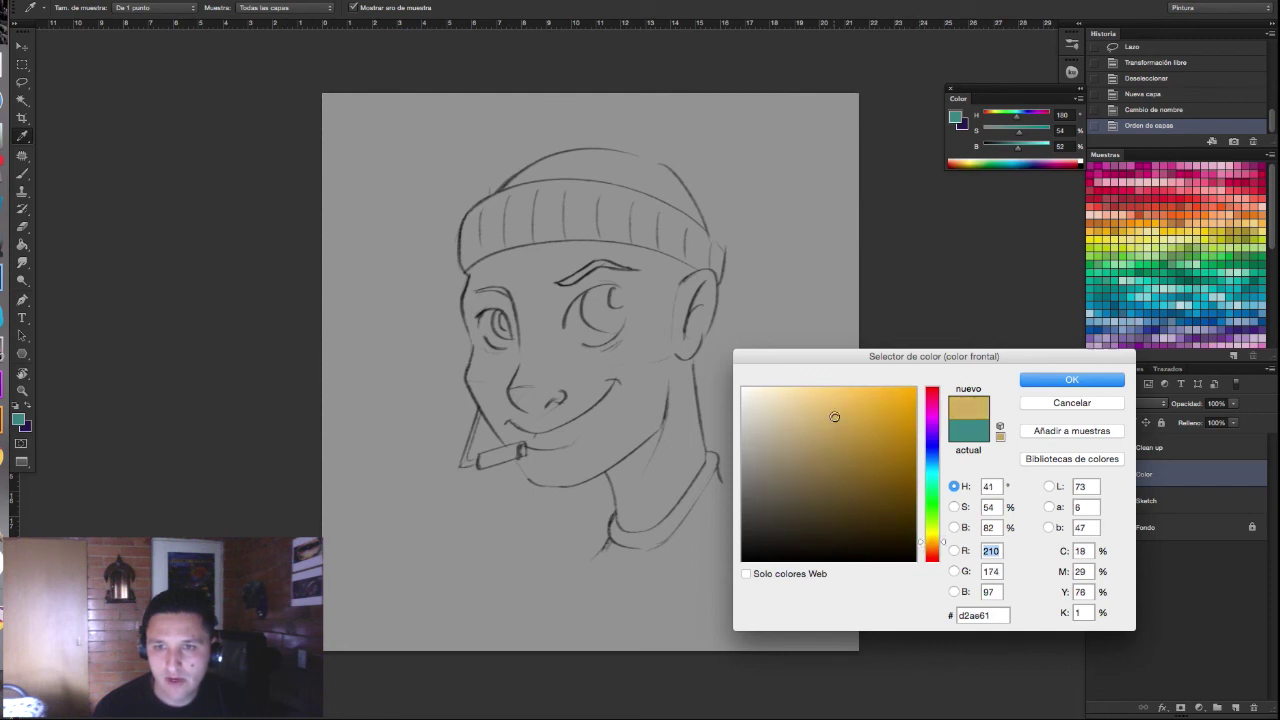
drag(925, 497, 923, 545)
drag(837, 419, 800, 409)
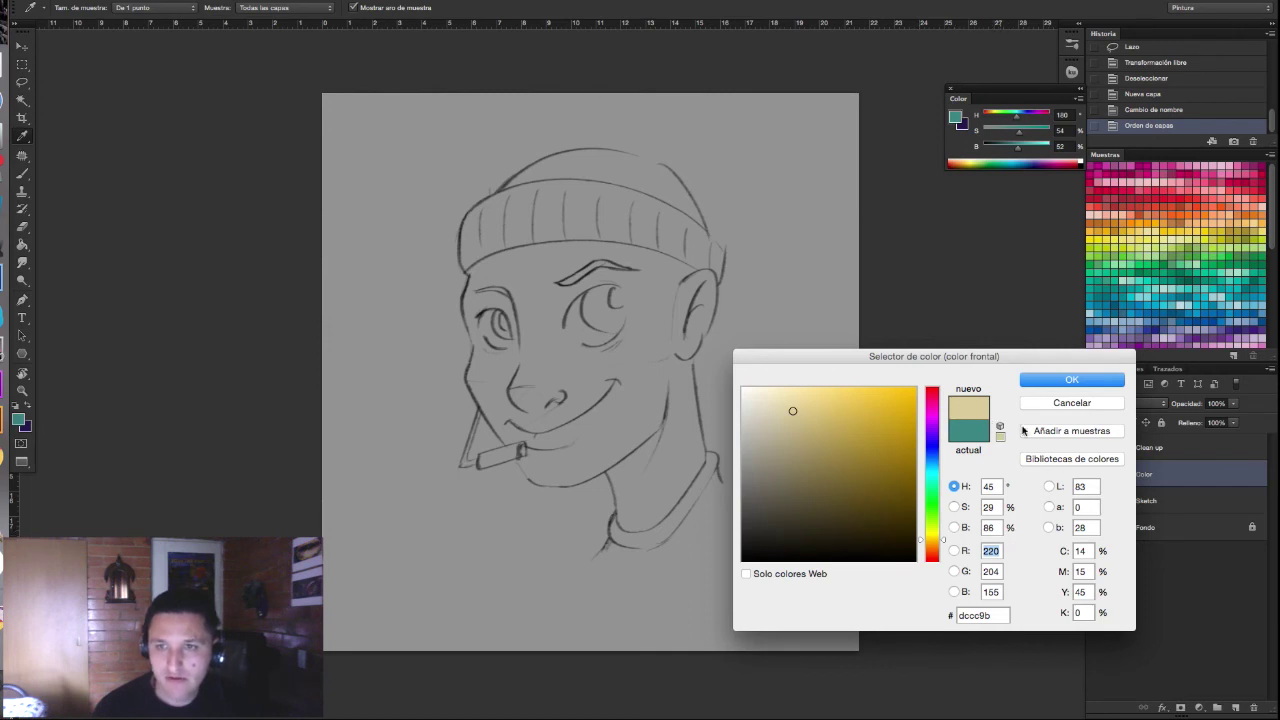
drag(923, 544, 923, 551)
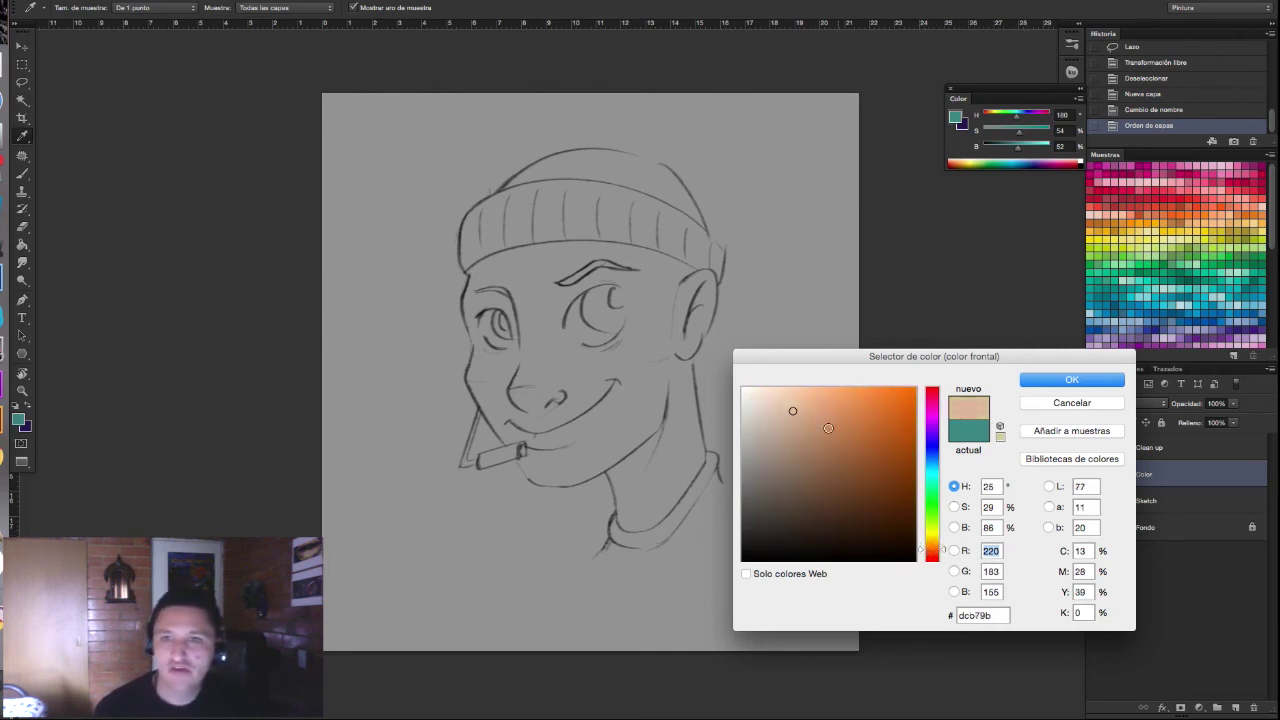
drag(793, 412, 828, 410)
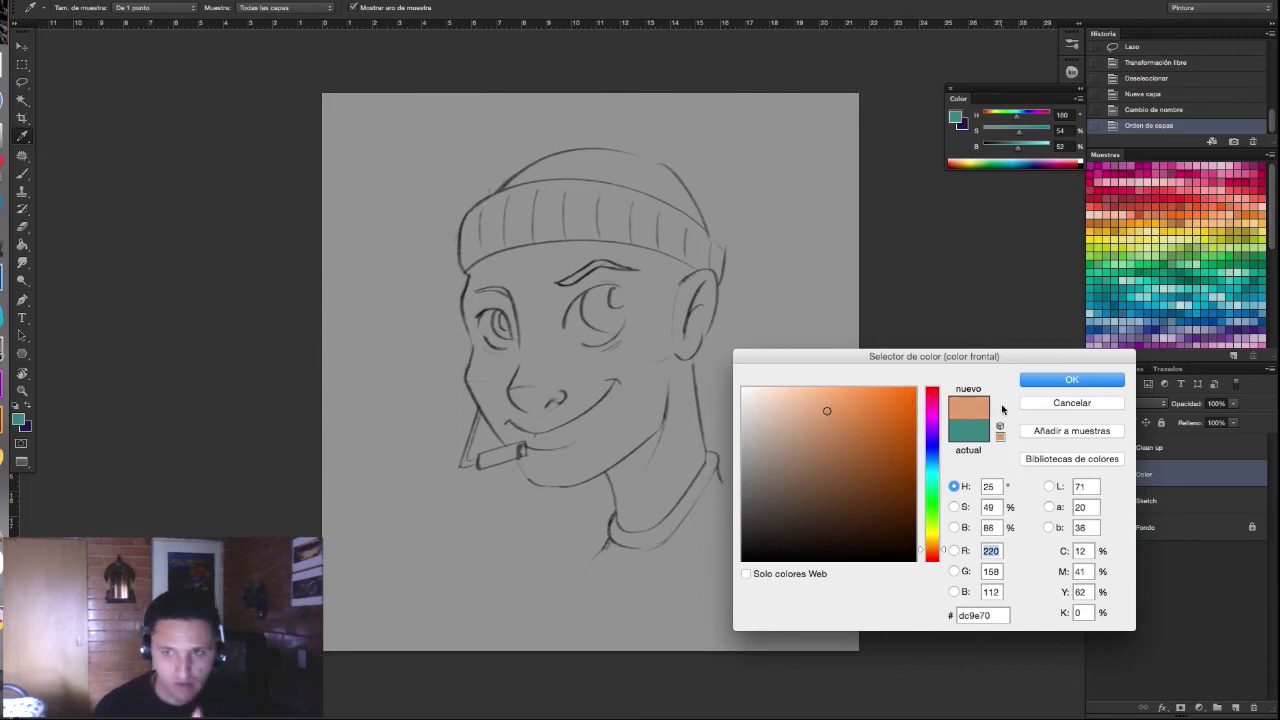
Step: Confirm the skin tone and set up a smaller soft round brush with Shape Dynamics off
click(1060, 382)
key(b)
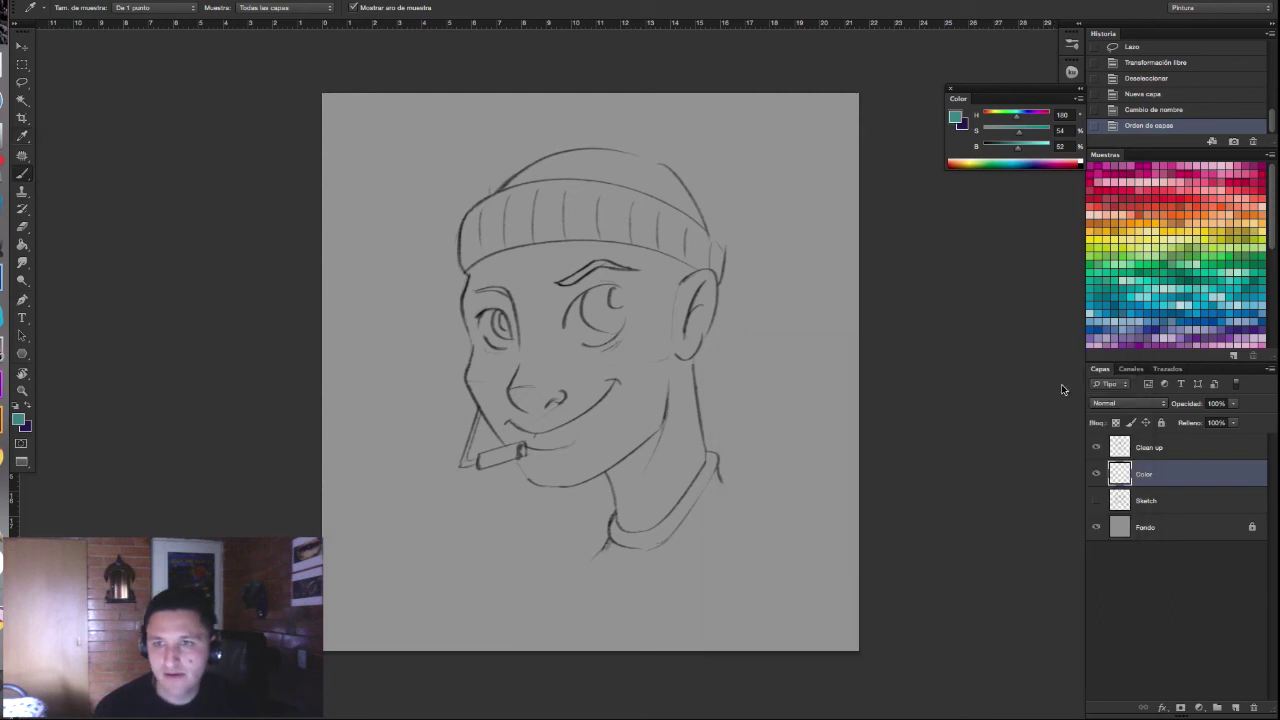
key(F5)
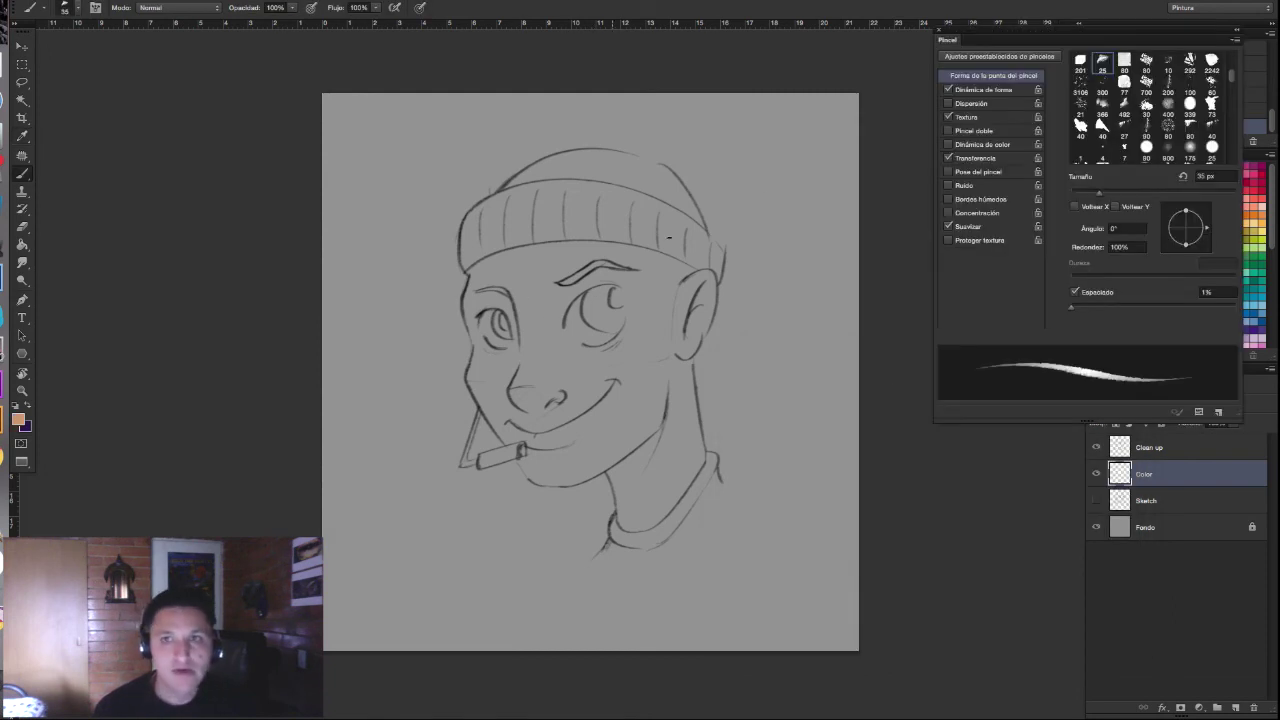
click(1170, 127)
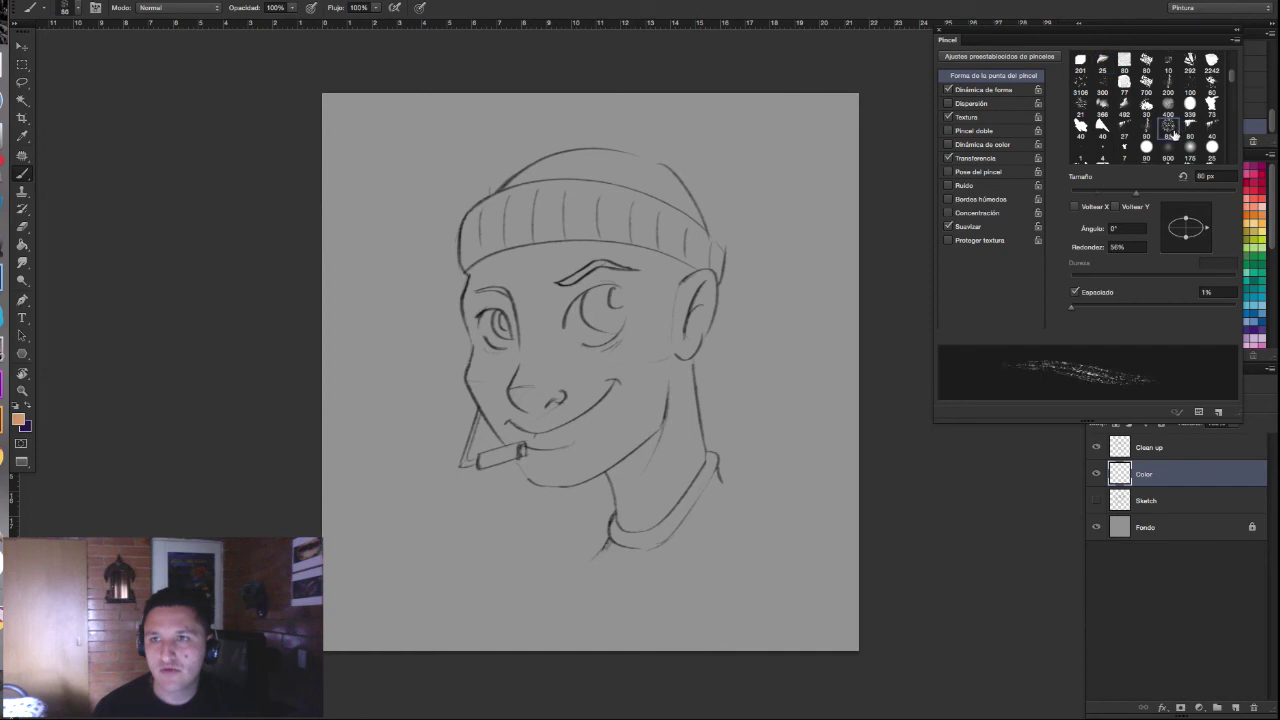
click(948, 89)
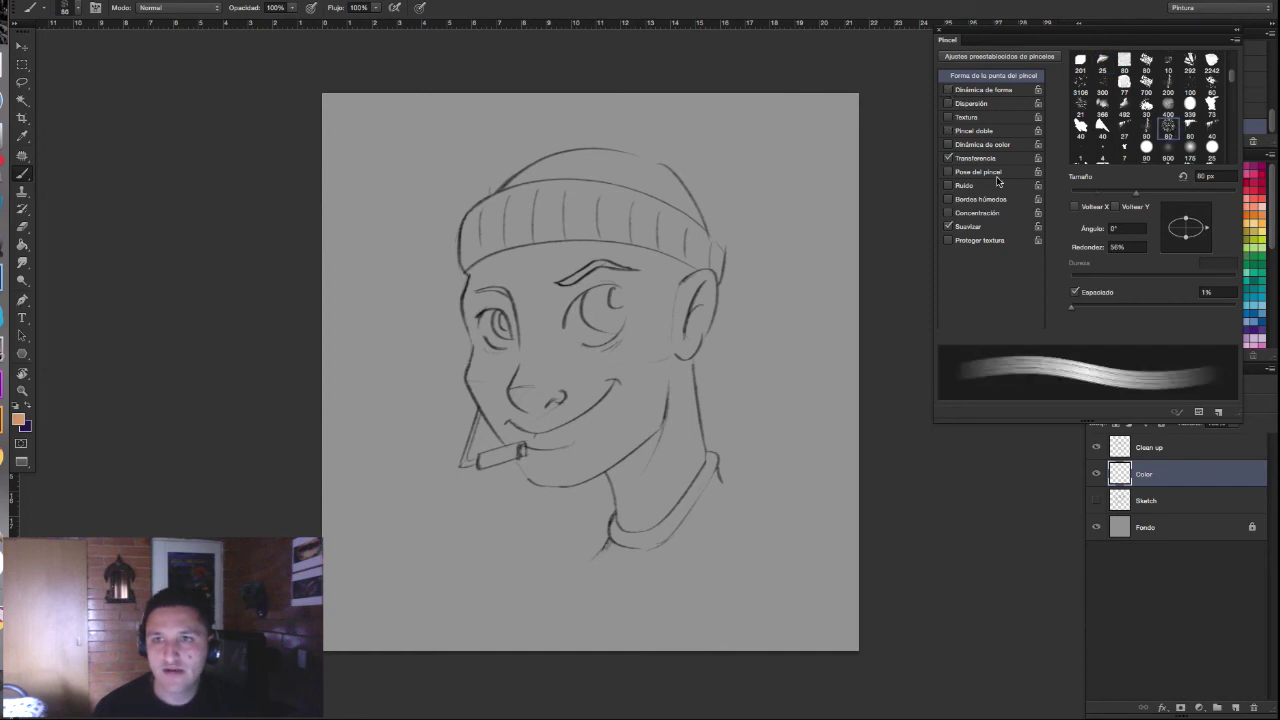
click(1170, 104)
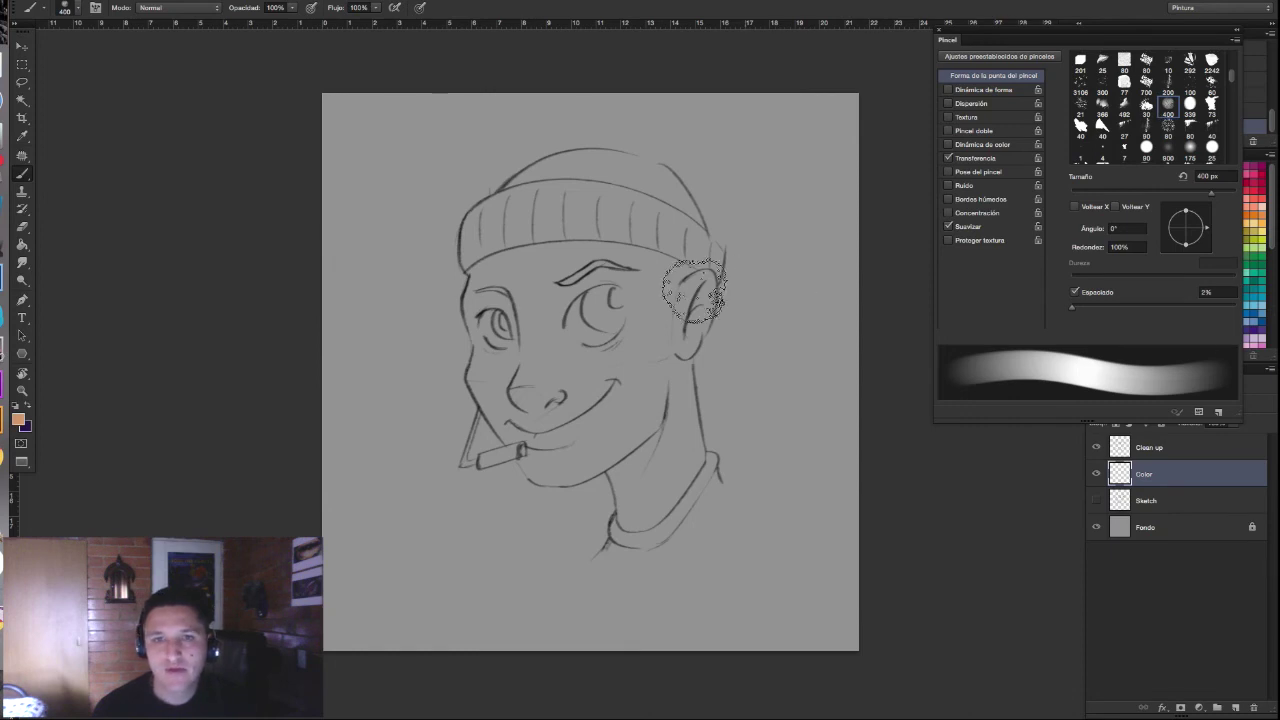
key(F5)
key(bracketleft)
key(bracketleft)
key(bracketleft)
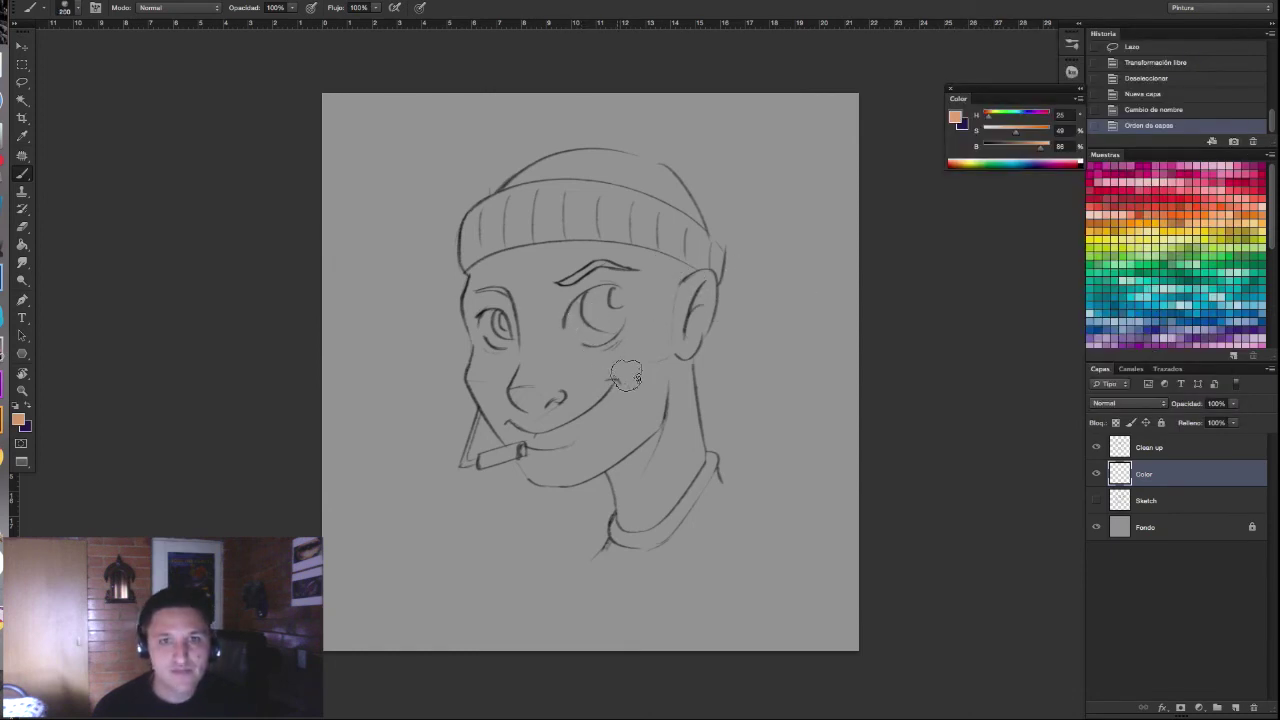
Step: Paint flat skin tone over the cheeks, nose, eyes, chin, ear and down the neck
mouse_move(648, 340)
mouse_down()
mouse_move(627, 448)
mouse_move(640, 305)
mouse_move(610, 380)
mouse_up()
mouse_move(632, 290)
mouse_down()
mouse_move(595, 400)
mouse_move(618, 424)
mouse_move(655, 290)
mouse_move(636, 440)
mouse_up()
mouse_move(600, 276)
mouse_down()
mouse_move(570, 420)
mouse_move(571, 275)
mouse_move(518, 395)
mouse_up()
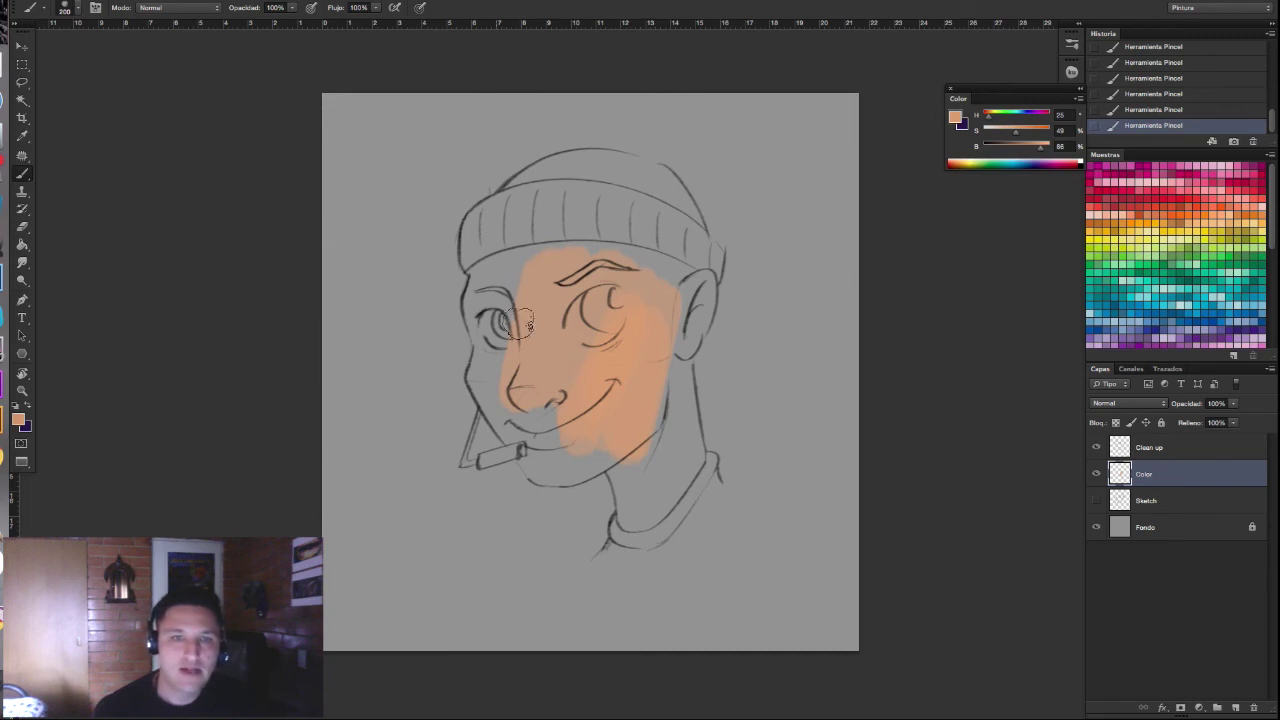
mouse_move(530, 325)
mouse_down()
mouse_move(505, 245)
mouse_move(495, 325)
mouse_move(496, 208)
mouse_move(640, 225)
mouse_move(620, 272)
mouse_up()
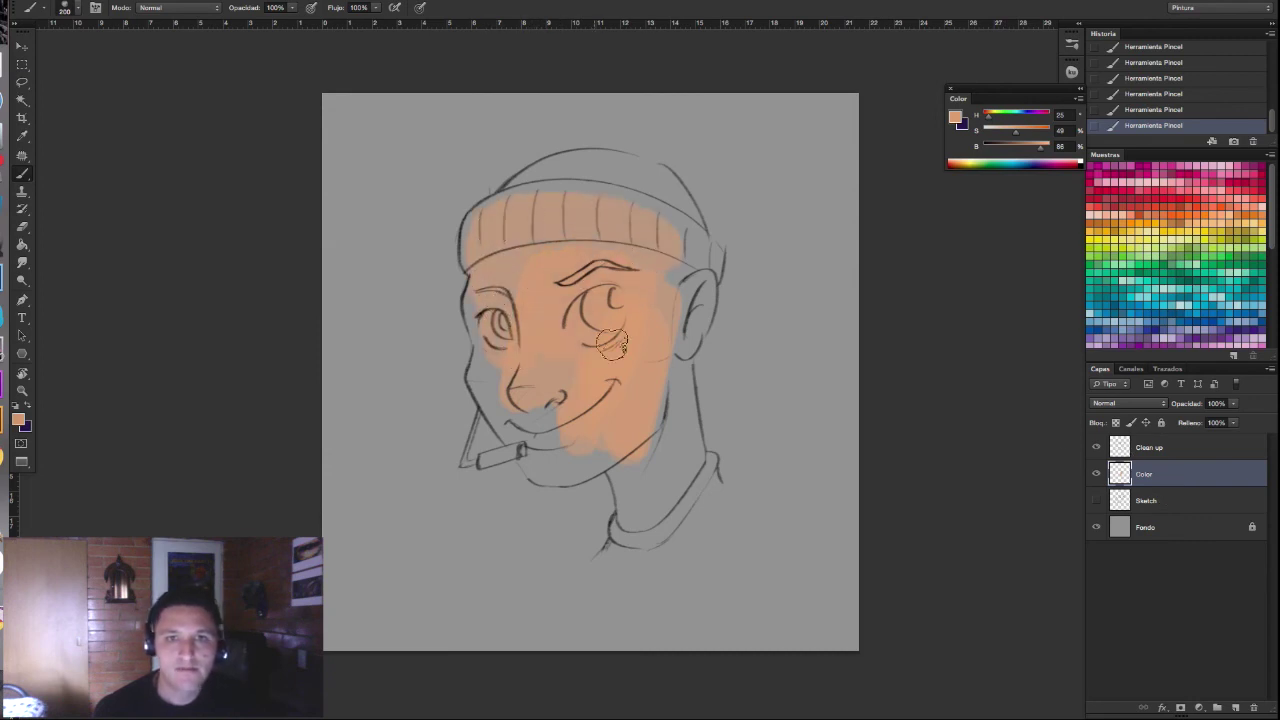
mouse_move(503, 328)
mouse_down()
mouse_move(486, 380)
mouse_move(553, 401)
mouse_up()
mouse_move(530, 335)
mouse_down()
mouse_move(504, 345)
mouse_move(500, 280)
mouse_up()
mouse_move(637, 276)
mouse_down()
mouse_move(663, 330)
mouse_move(633, 431)
mouse_move(652, 393)
mouse_move(578, 458)
mouse_move(535, 462)
mouse_up()
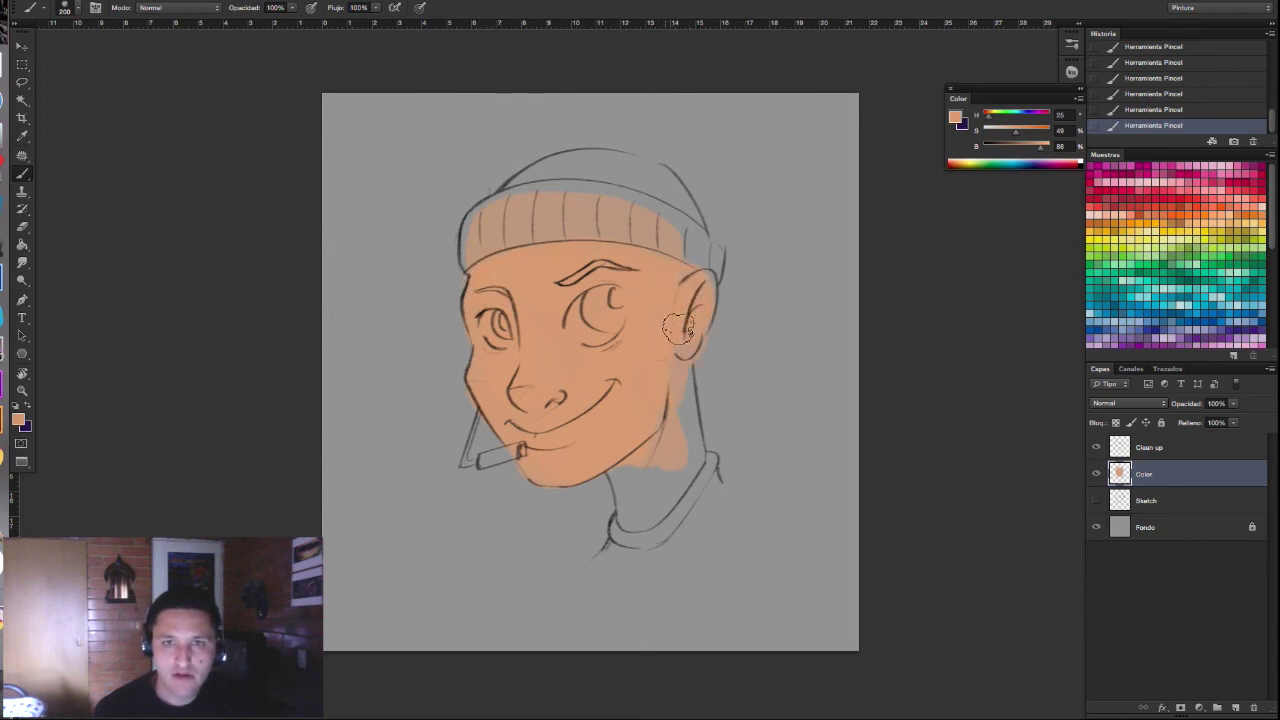
mouse_move(676, 345)
mouse_down()
mouse_move(672, 410)
mouse_move(628, 497)
mouse_move(686, 463)
mouse_move(638, 522)
mouse_move(690, 500)
mouse_move(632, 550)
mouse_move(628, 465)
mouse_up()
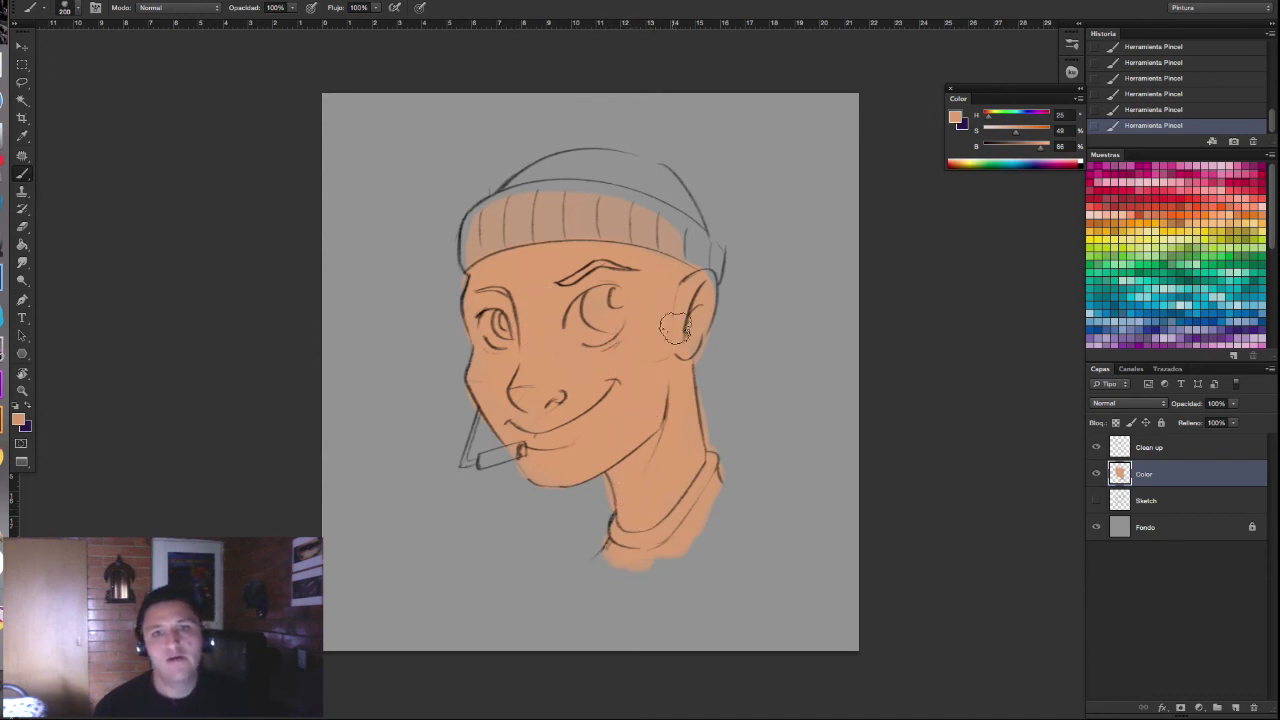
mouse_move(697, 260)
mouse_down()
mouse_move(689, 305)
mouse_move(705, 255)
mouse_move(614, 214)
mouse_move(490, 215)
mouse_move(598, 196)
mouse_move(563, 190)
mouse_up()
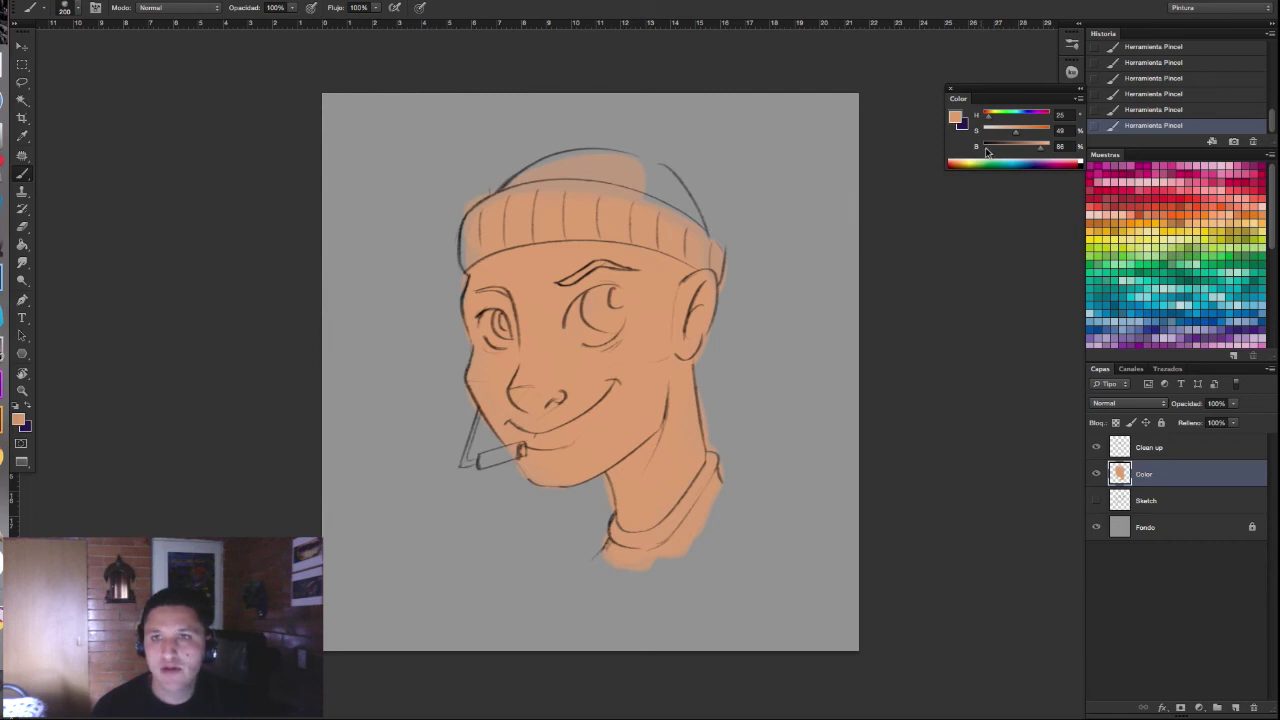
click(958, 119)
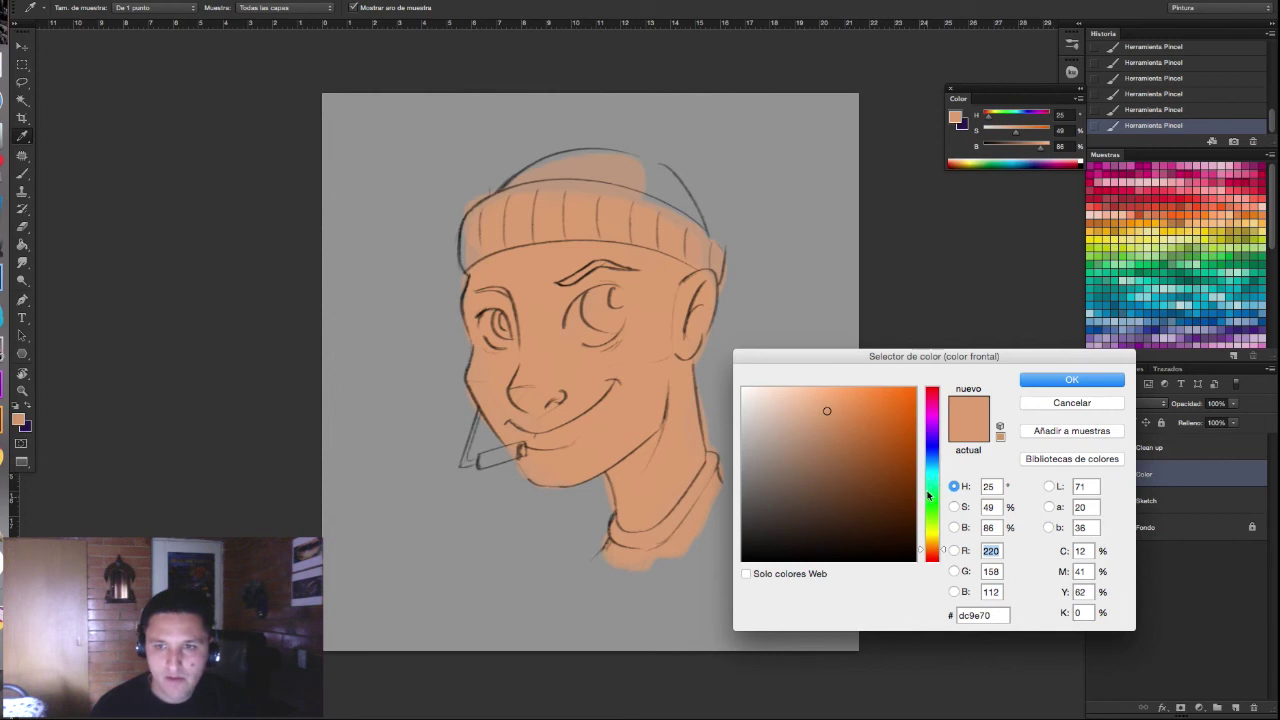
Step: Choose the red eb6654 and paint it across the beanie, including its left edge
click(932, 560)
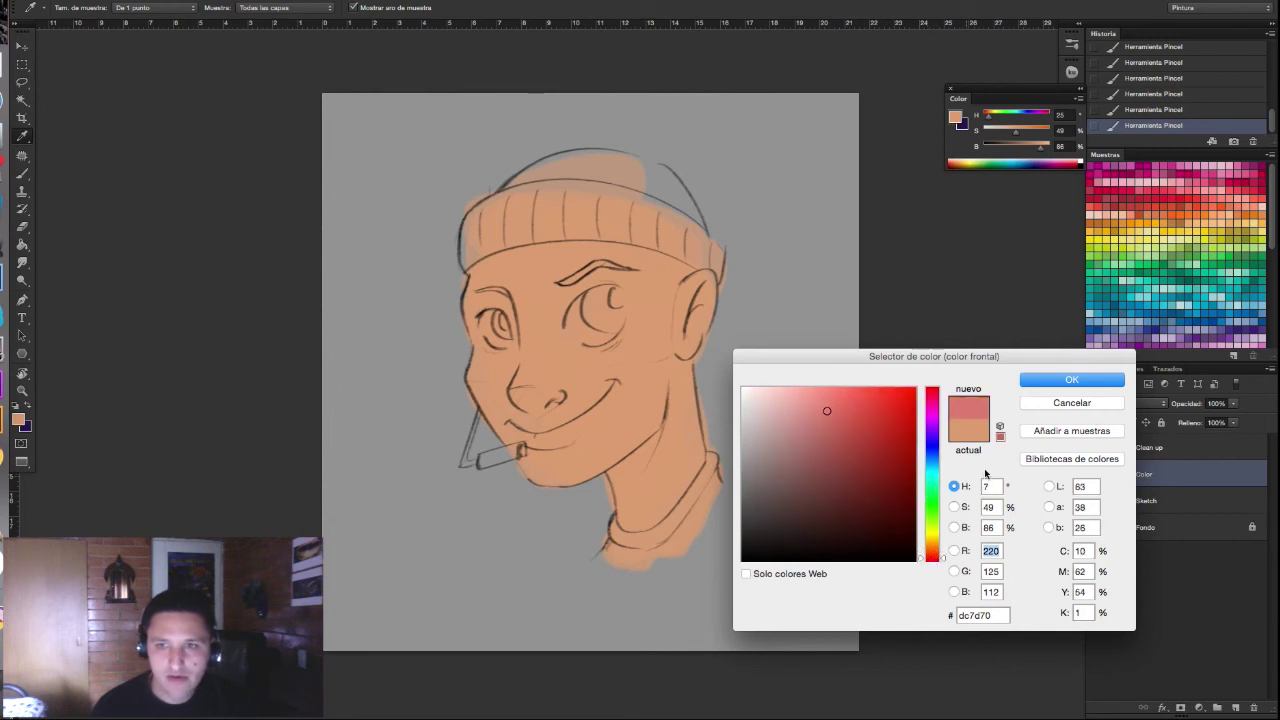
drag(835, 406, 853, 401)
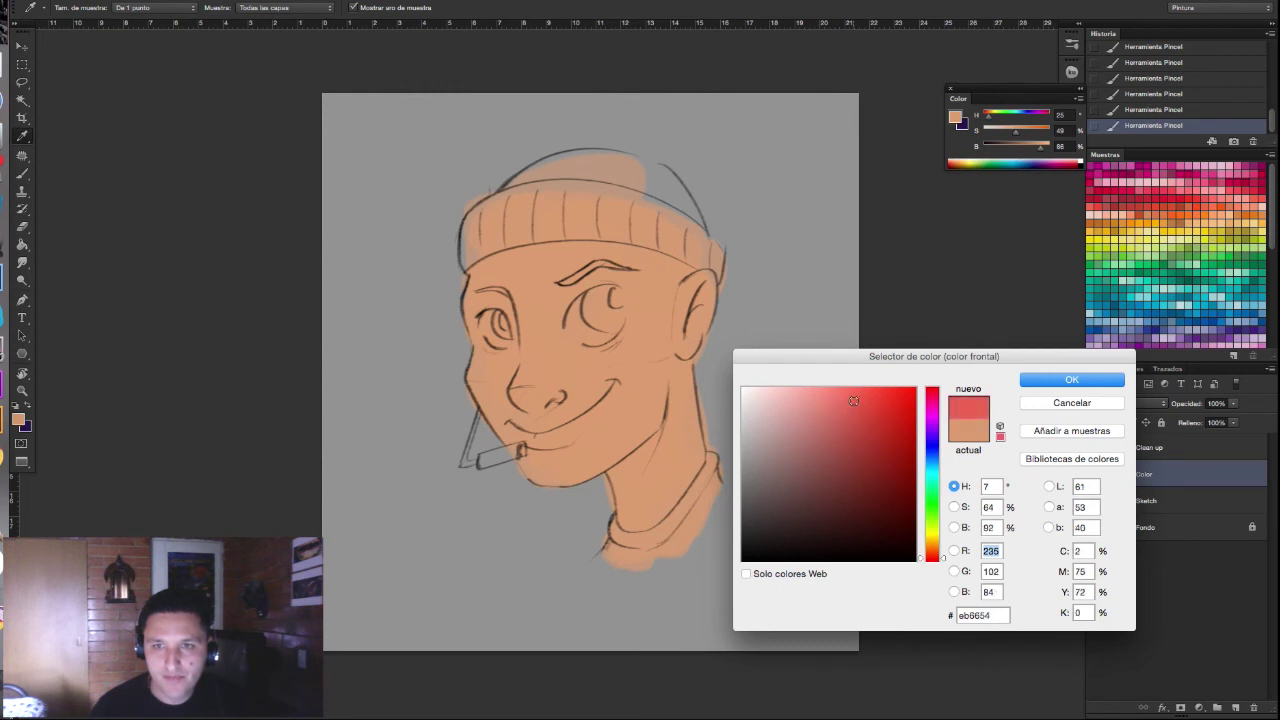
click(1071, 380)
key(b)
mouse_move(585, 200)
mouse_down()
mouse_move(486, 225)
mouse_move(660, 230)
mouse_move(540, 205)
mouse_move(640, 185)
mouse_move(582, 173)
mouse_move(630, 170)
mouse_move(650, 185)
mouse_move(640, 200)
mouse_move(660, 228)
mouse_move(699, 253)
mouse_move(505, 222)
mouse_move(472, 240)
mouse_move(612, 234)
mouse_move(592, 233)
mouse_up()
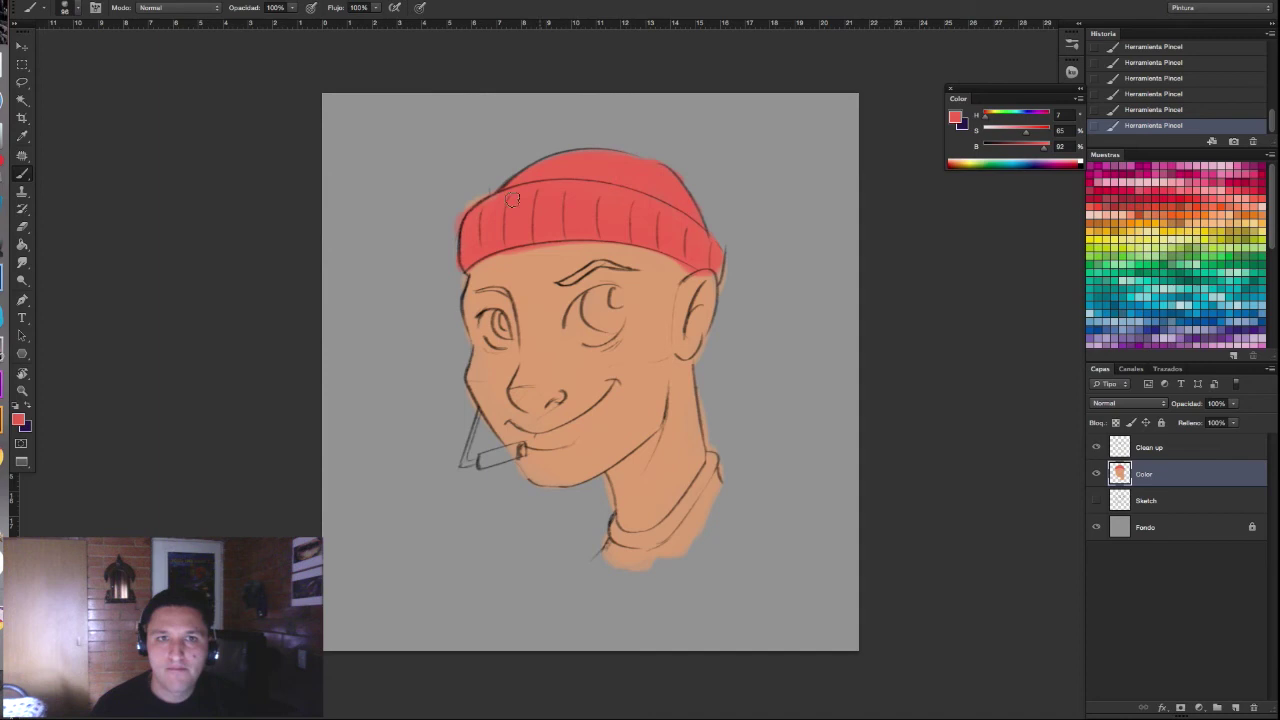
drag(492, 204, 476, 240)
Step: Extend red to the beanie's right end and erase stray red beyond its edges
drag(703, 261, 714, 274)
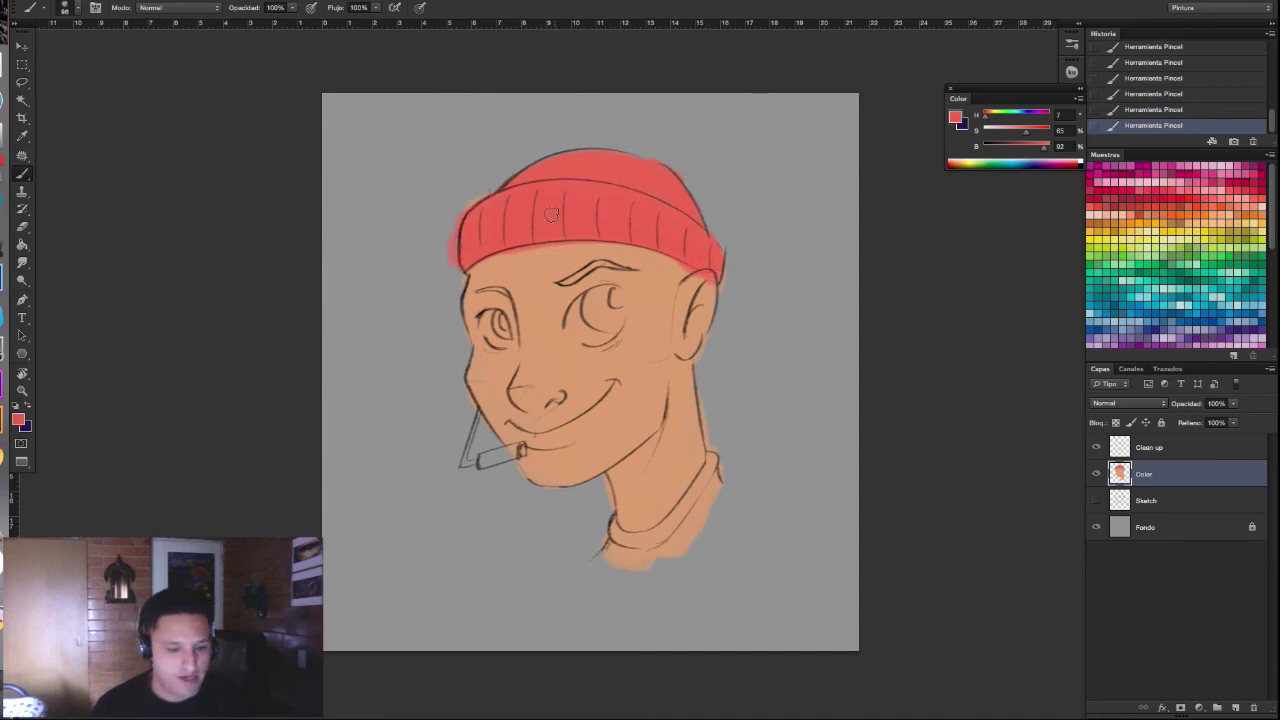
key(e)
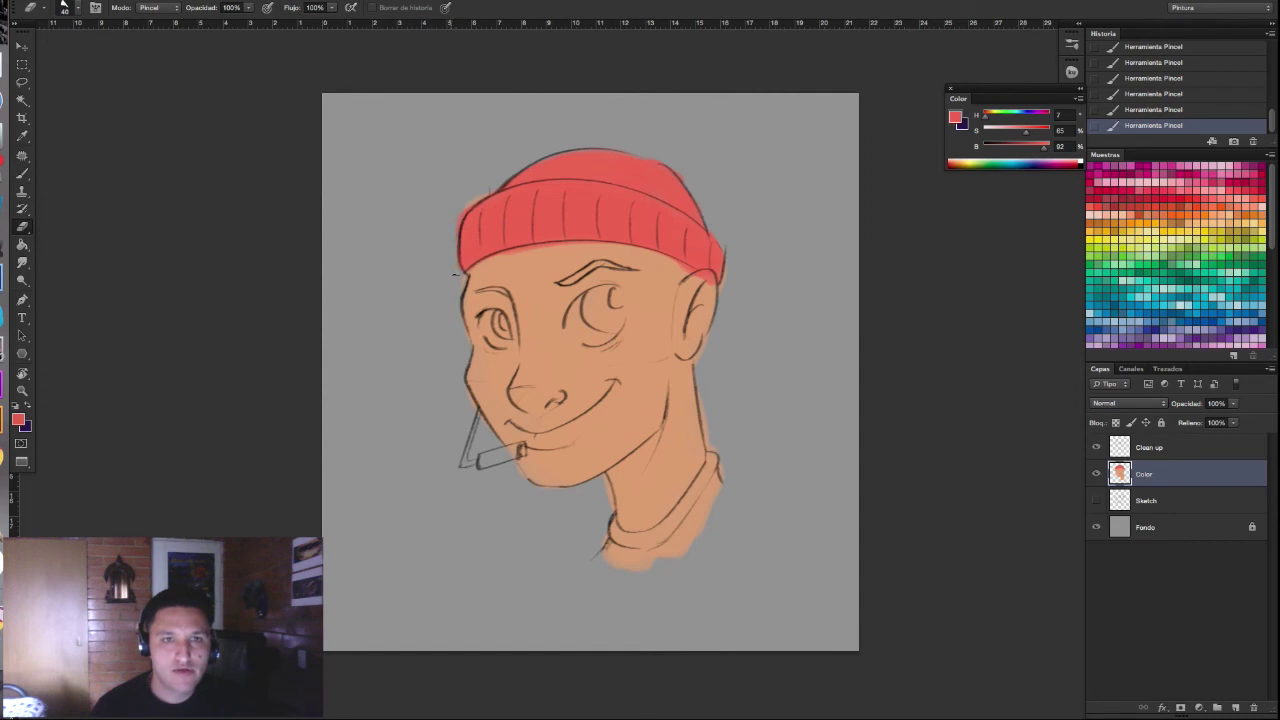
drag(468, 202, 478, 196)
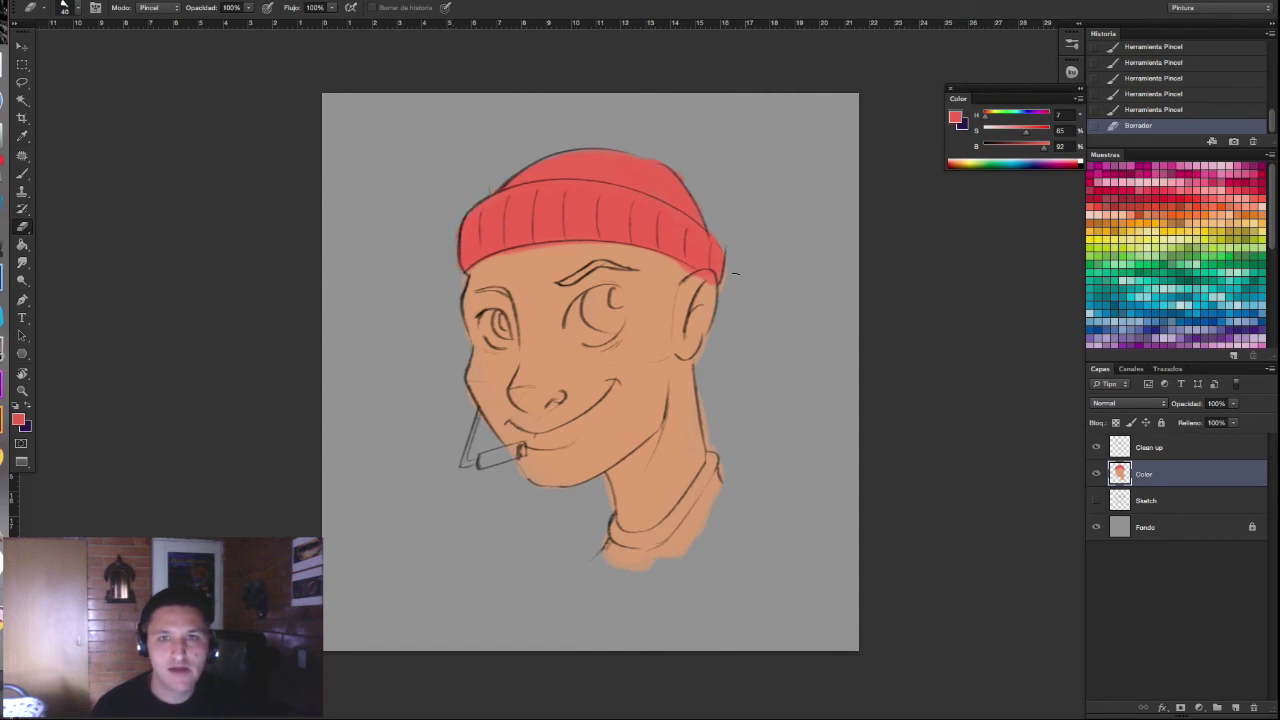
drag(721, 289, 740, 295)
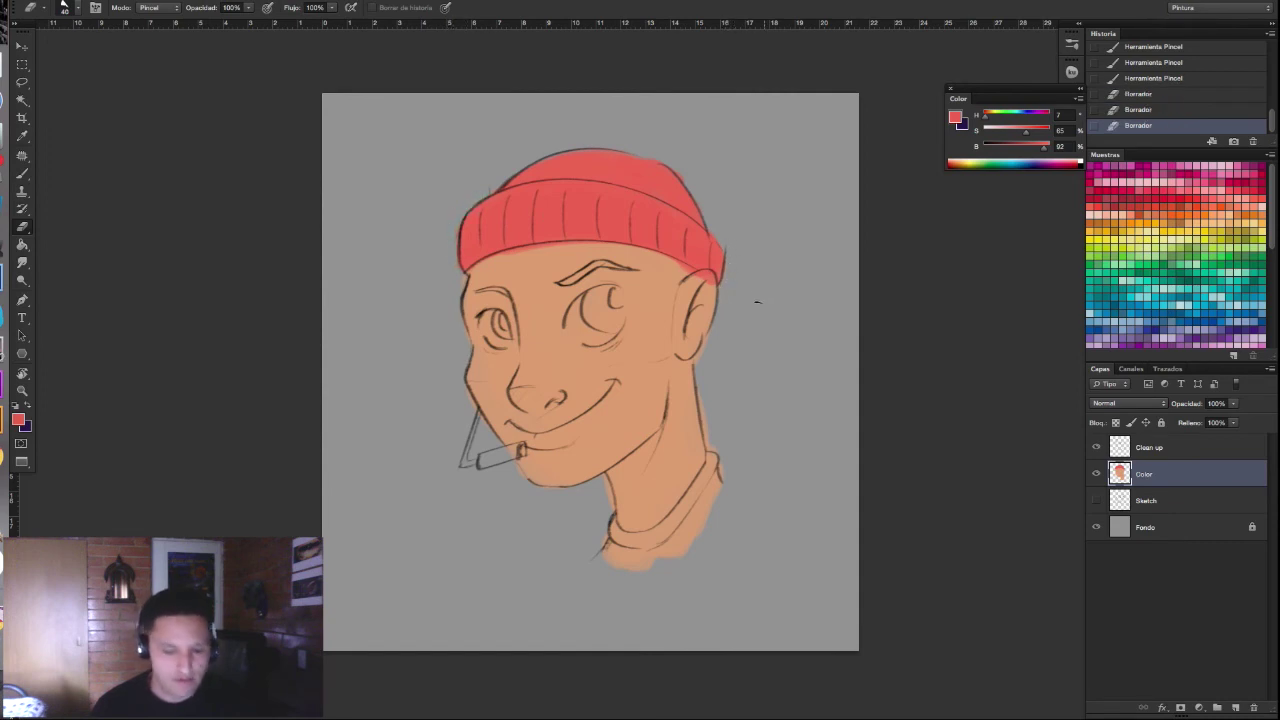
key(b)
Step: Touch up skin tone near the ear and under the beanie, sampling colours from the face
alt+click(652, 308)
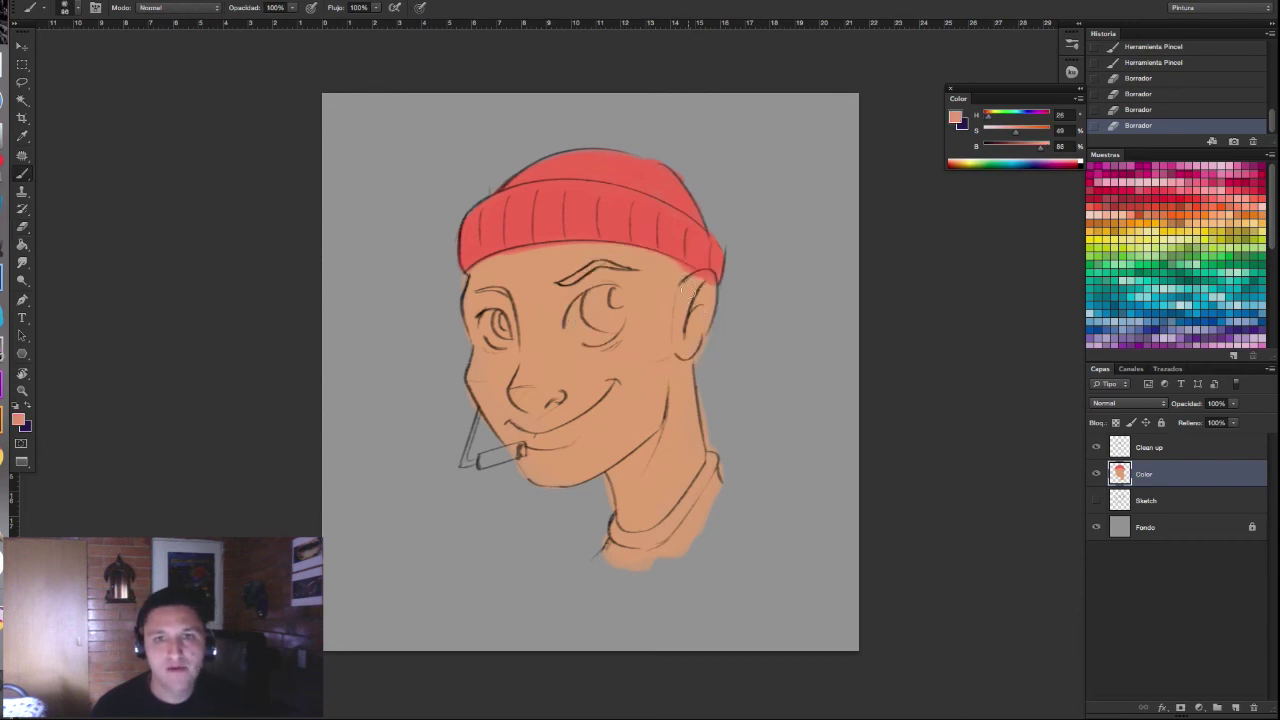
mouse_move(705, 300)
mouse_down()
mouse_move(677, 294)
mouse_move(706, 284)
mouse_up()
alt+click(664, 307)
drag(704, 282, 708, 290)
drag(556, 257, 552, 259)
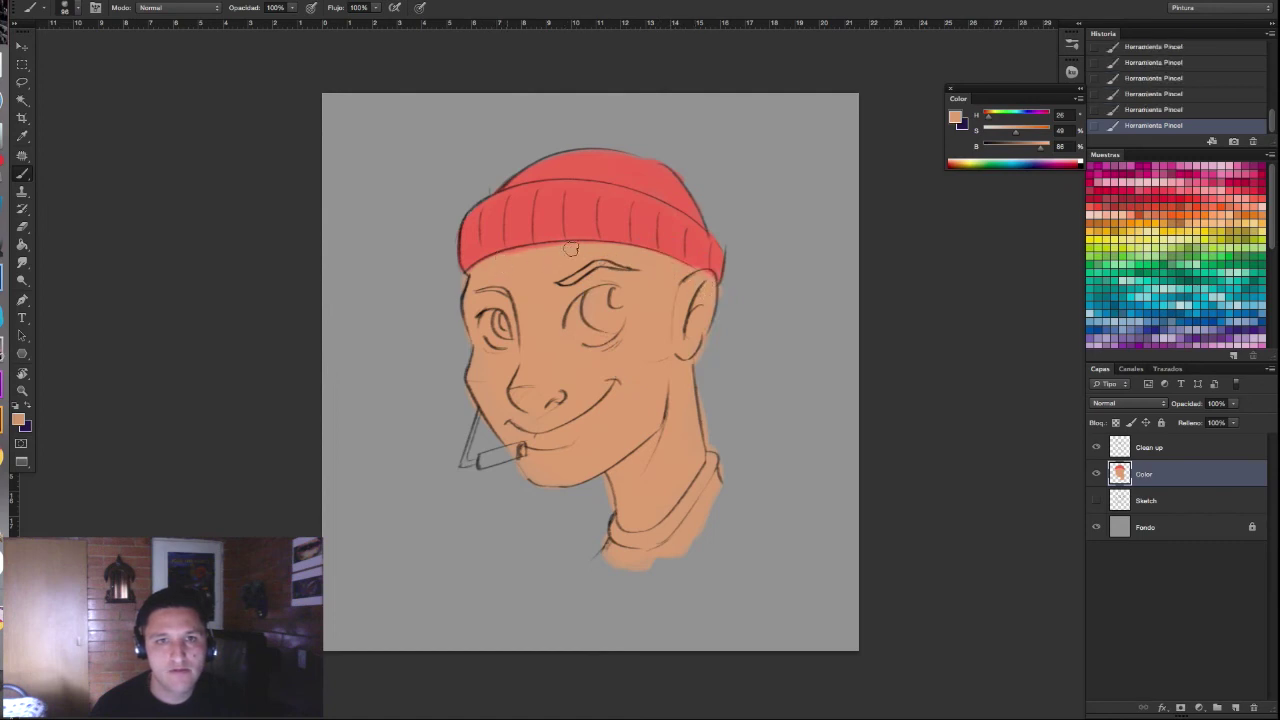
alt+click(559, 219)
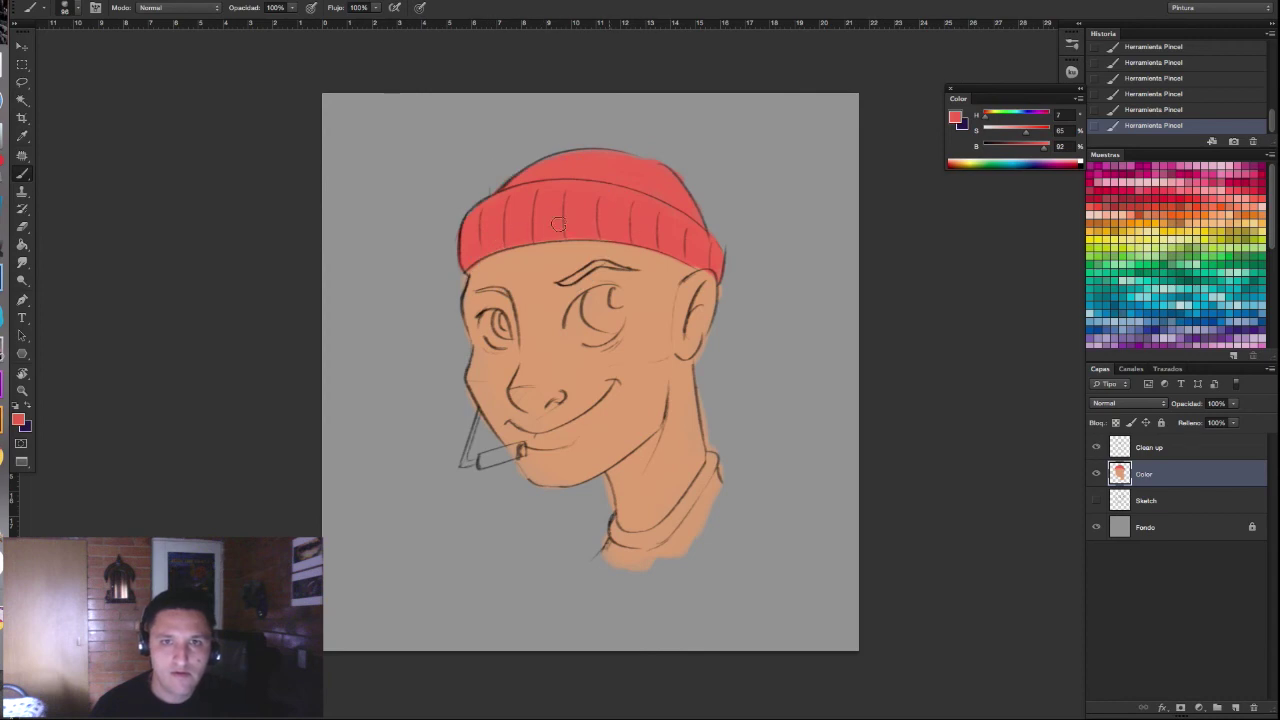
Step: Erase skin colour spilling past the ear, chin and lower neck outlines
key(e)
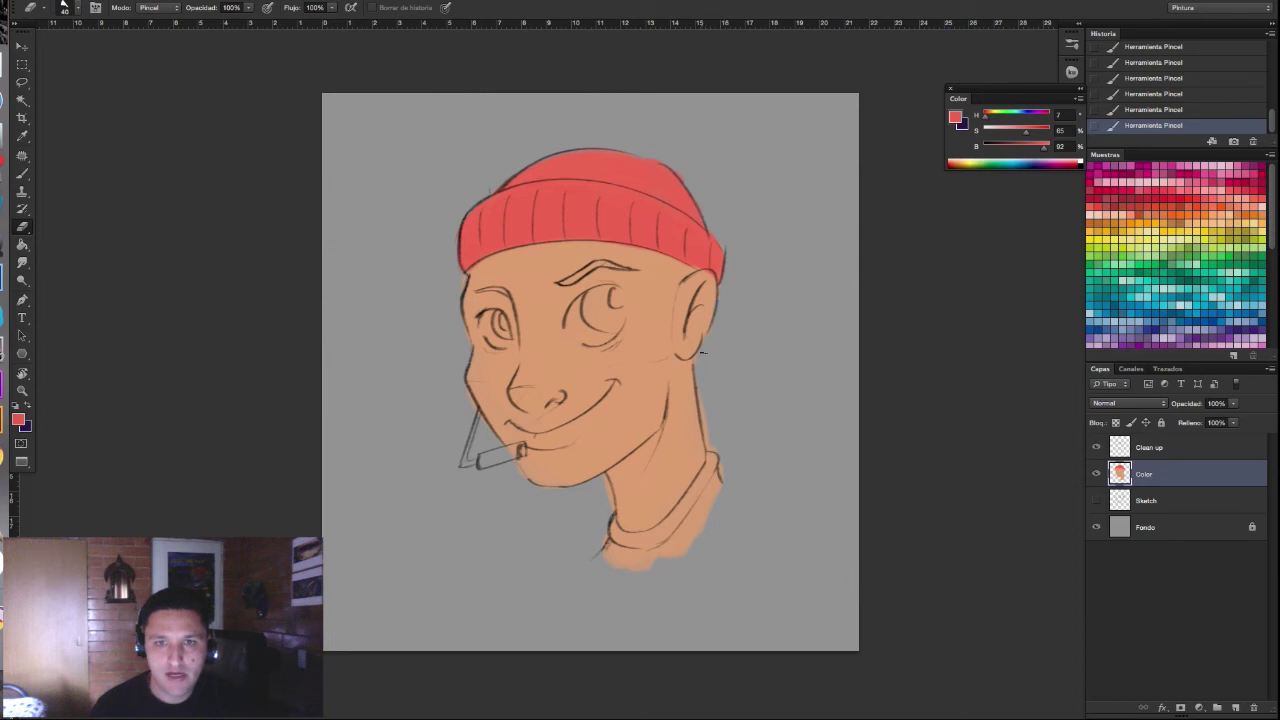
drag(702, 352, 700, 387)
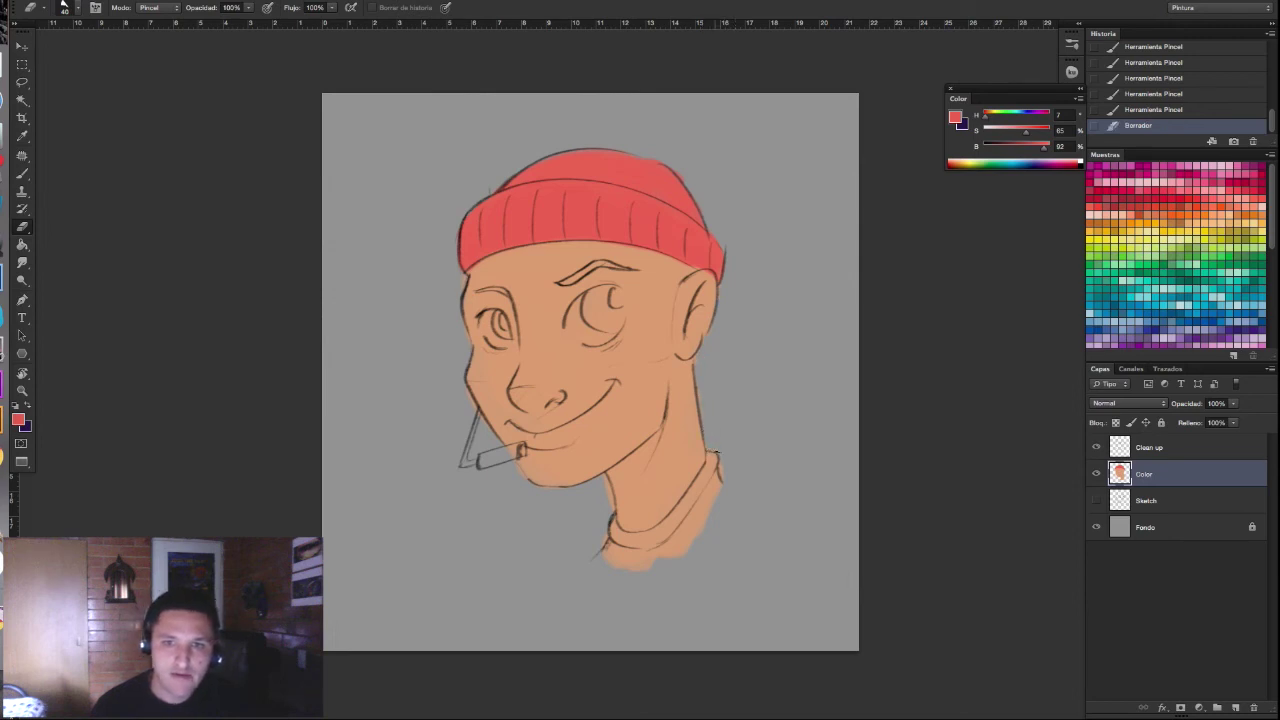
drag(582, 488, 607, 499)
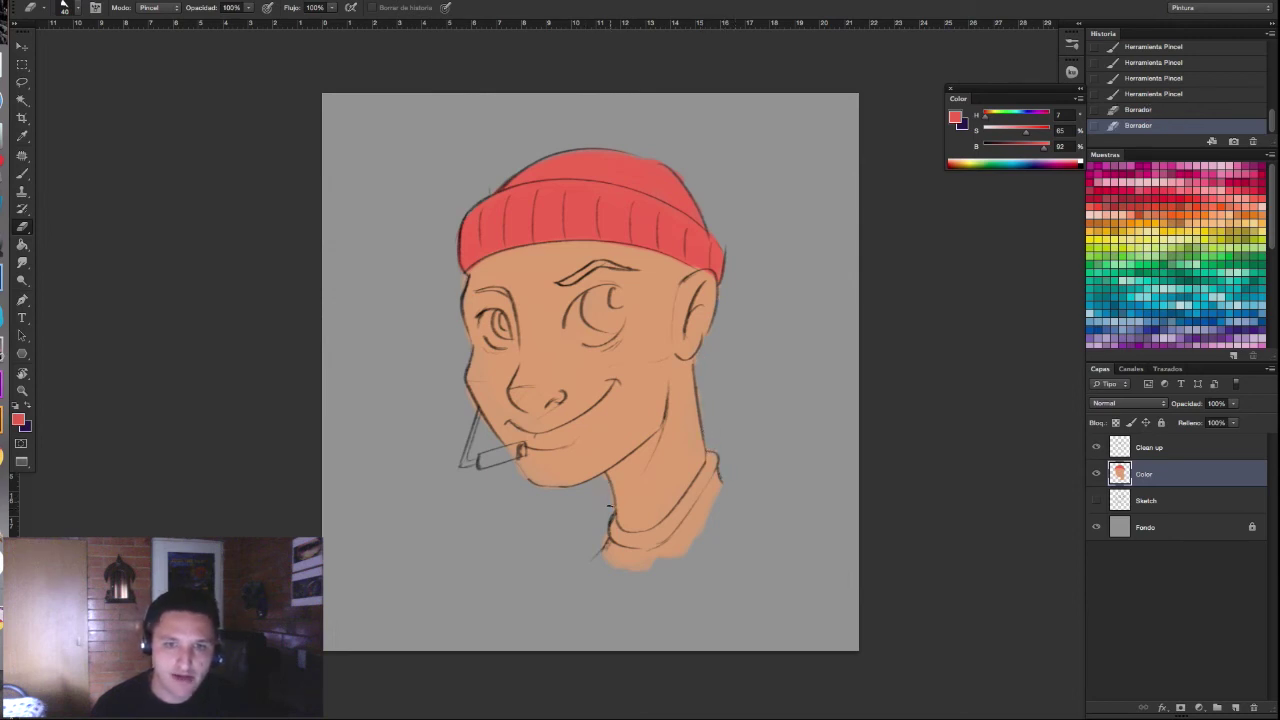
drag(594, 551, 602, 548)
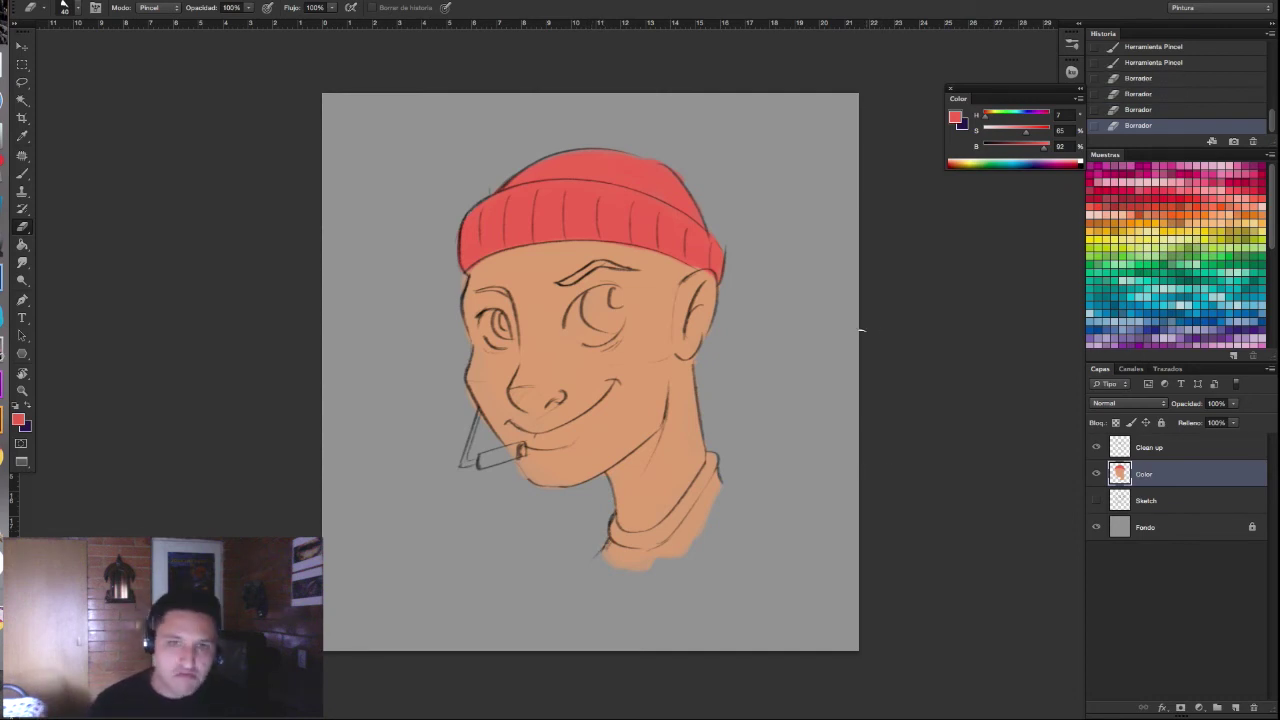
key(b)
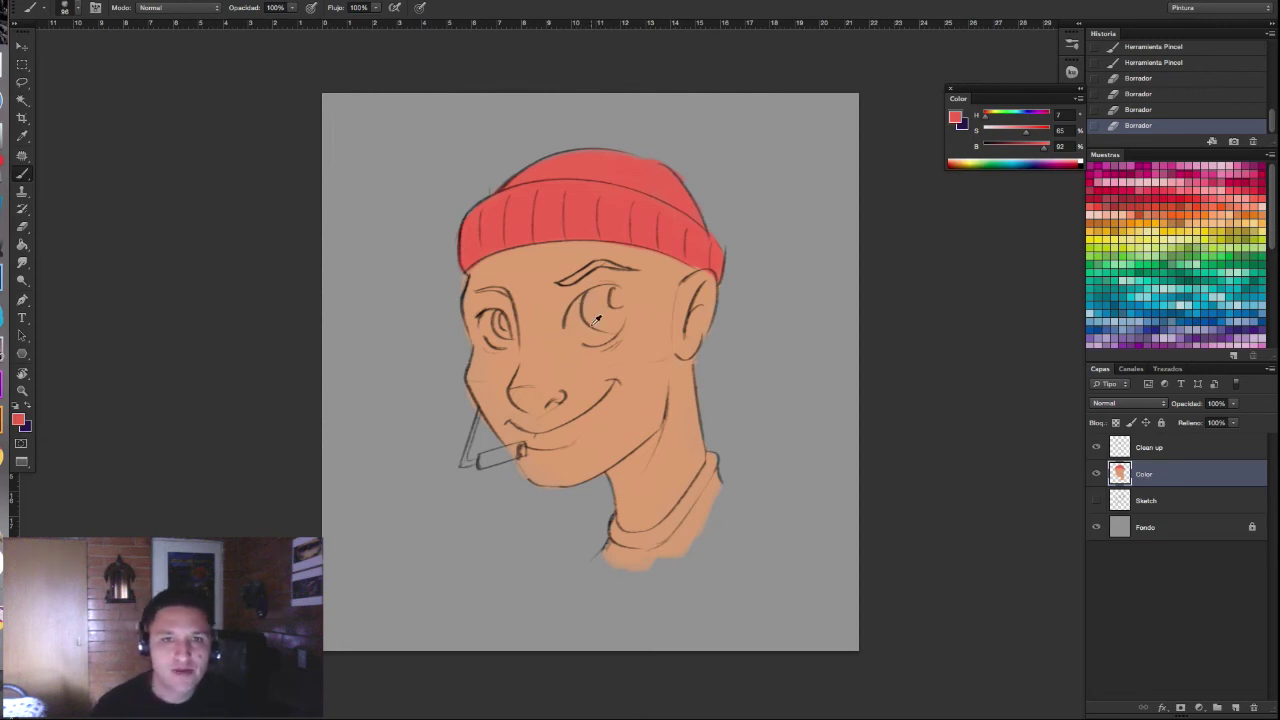
Step: Paint both eye whites in a pale pink
drag(993, 134, 997, 136)
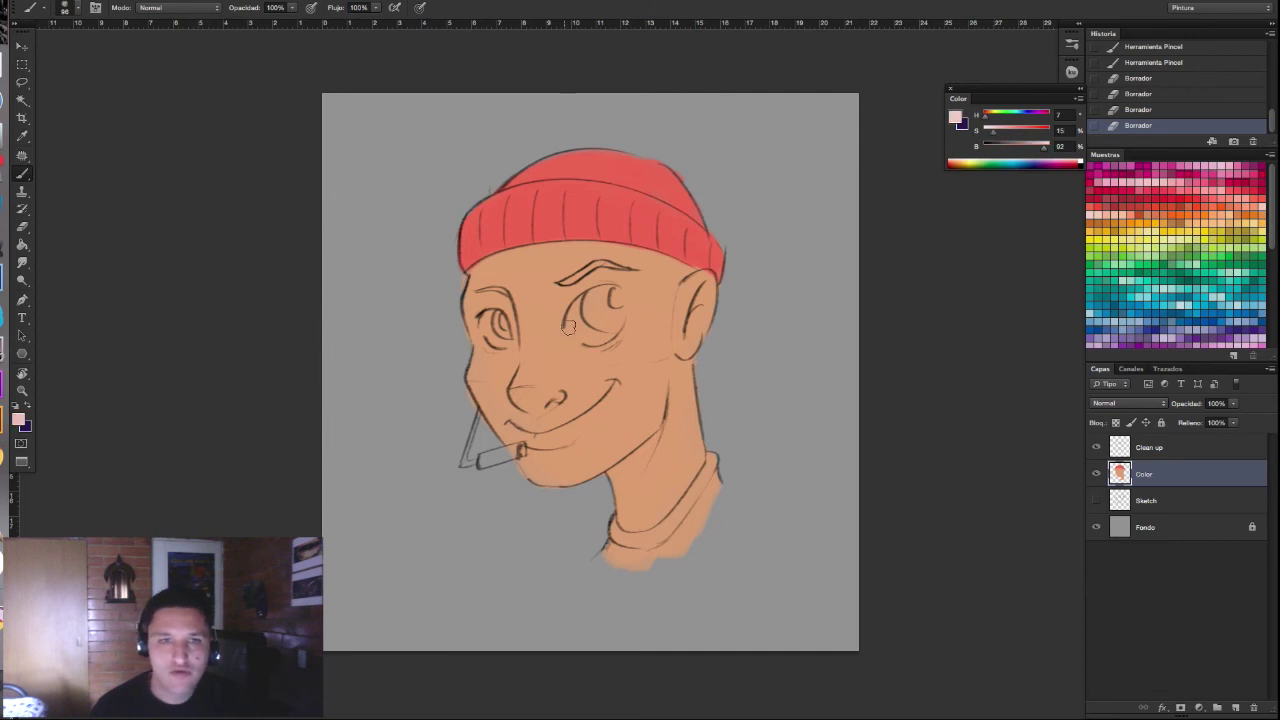
mouse_move(587, 330)
mouse_down()
mouse_move(600, 327)
mouse_move(577, 312)
mouse_move(578, 332)
mouse_up()
drag(490, 322, 500, 338)
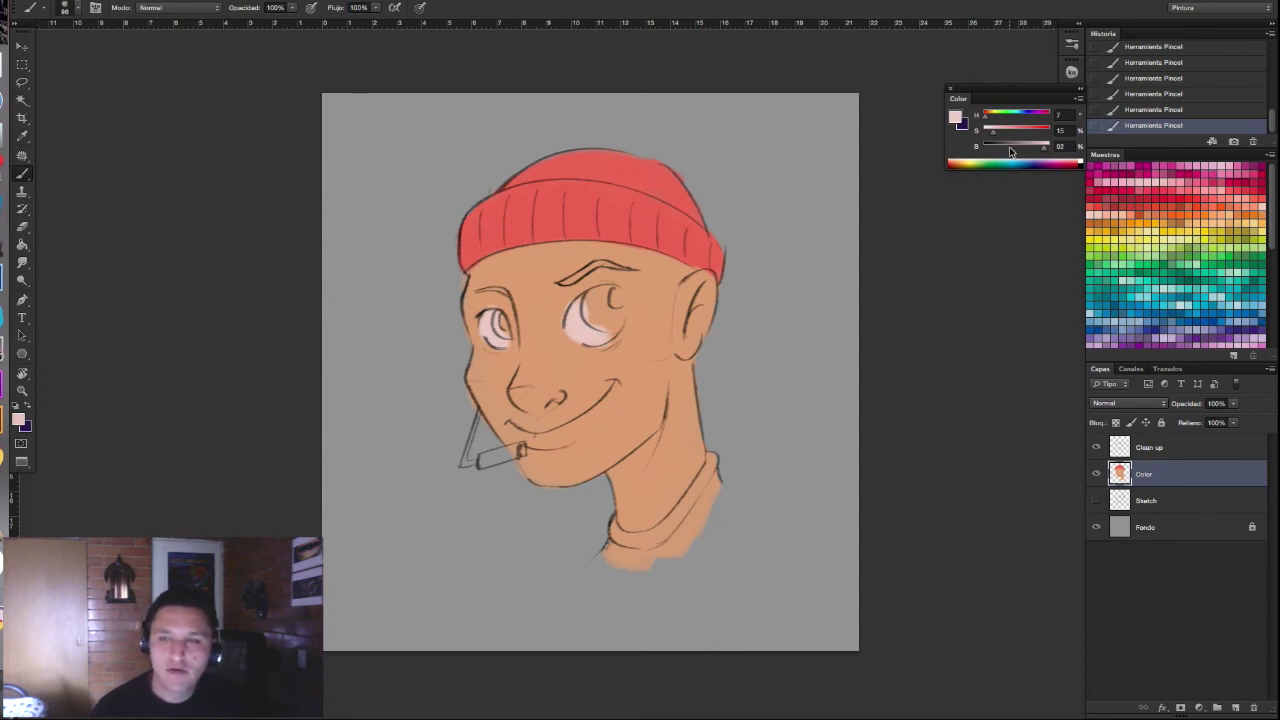
Step: Change the colour to light blue and paint the right eye's iris
click(989, 113)
drag(993, 131, 1006, 131)
mouse_move(586, 298)
mouse_down()
mouse_move(592, 318)
mouse_move(597, 305)
mouse_up()
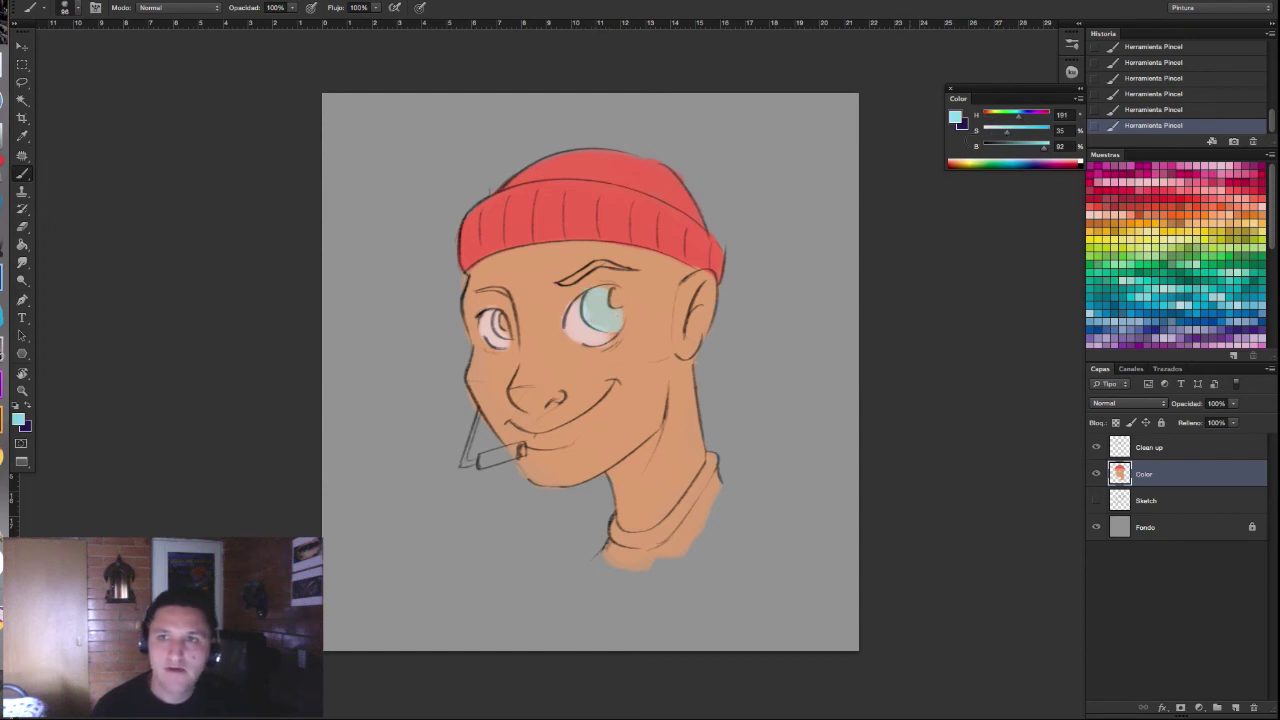
Step: Pick a darker teal in the Color Picker and paint both irises with it
click(955, 118)
click(831, 444)
drag(831, 444, 835, 429)
click(1068, 385)
mouse_move(590, 322)
mouse_down()
mouse_move(602, 292)
mouse_move(615, 326)
mouse_move(596, 316)
mouse_move(594, 305)
mouse_move(620, 326)
mouse_up()
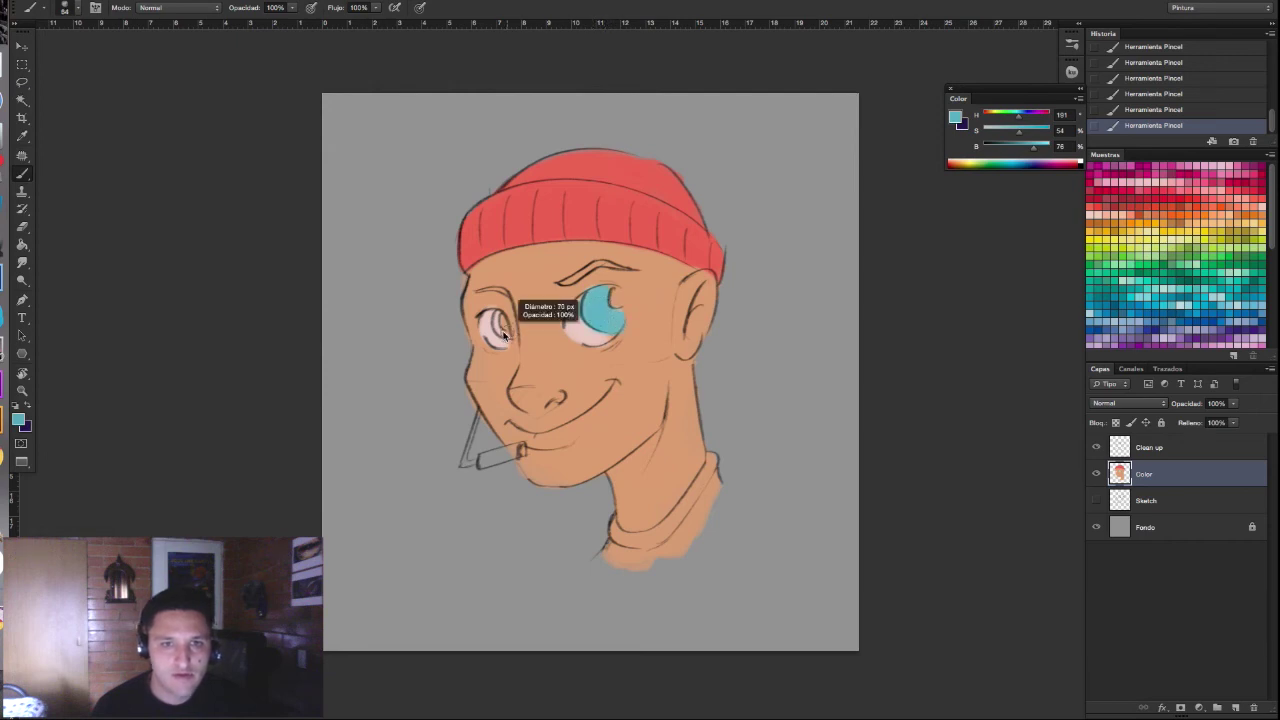
drag(498, 326, 508, 336)
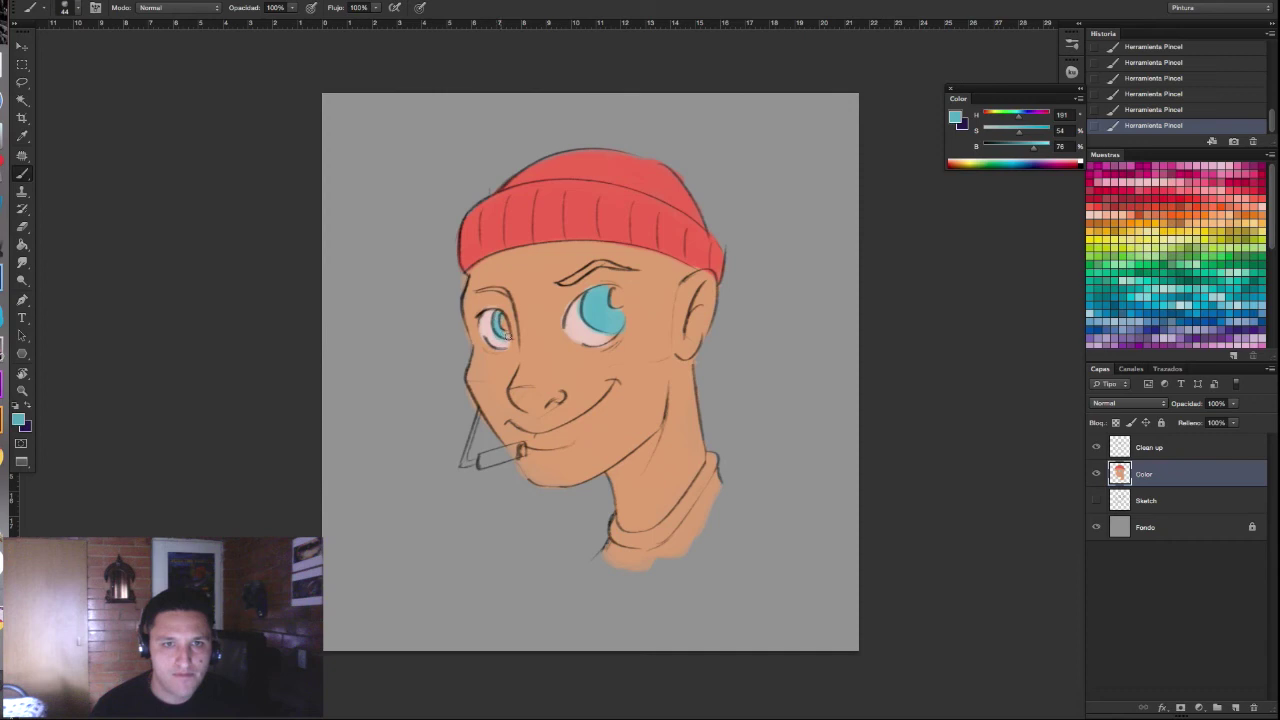
Step: Sample the eye-white and iris teal colours from the eyes
alt+click(491, 328)
alt+click(600, 334)
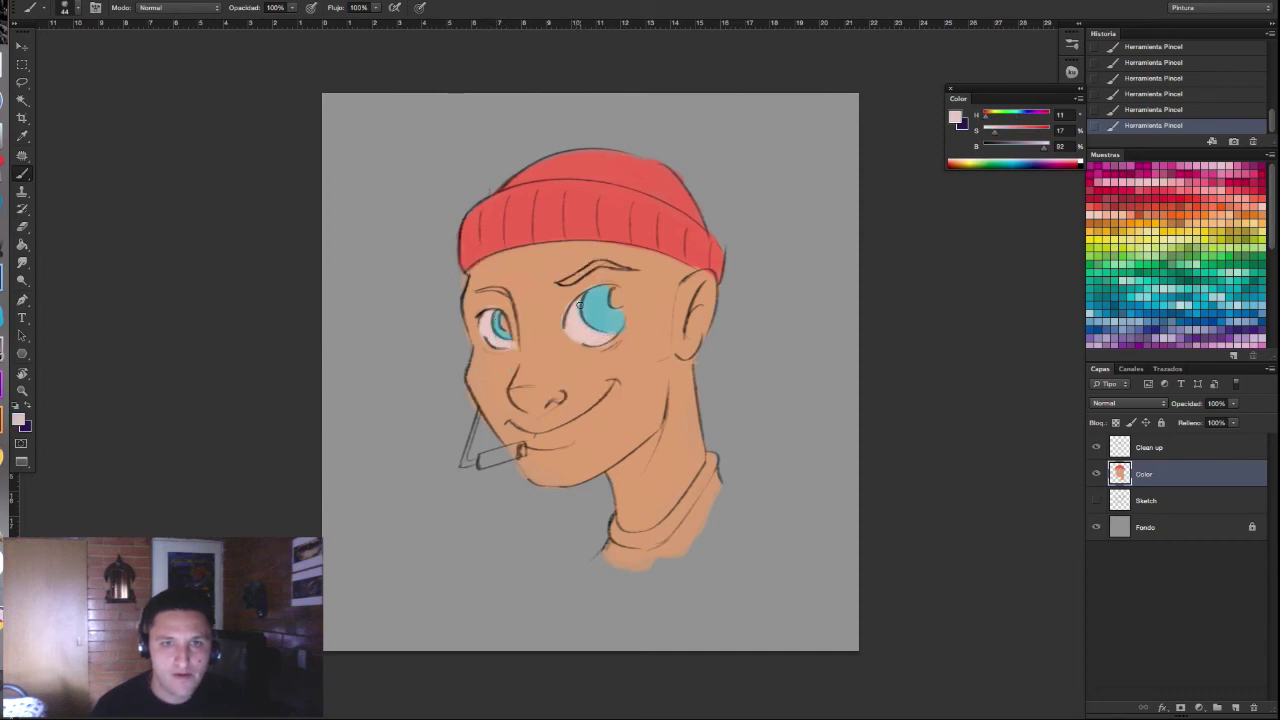
alt+click(610, 318)
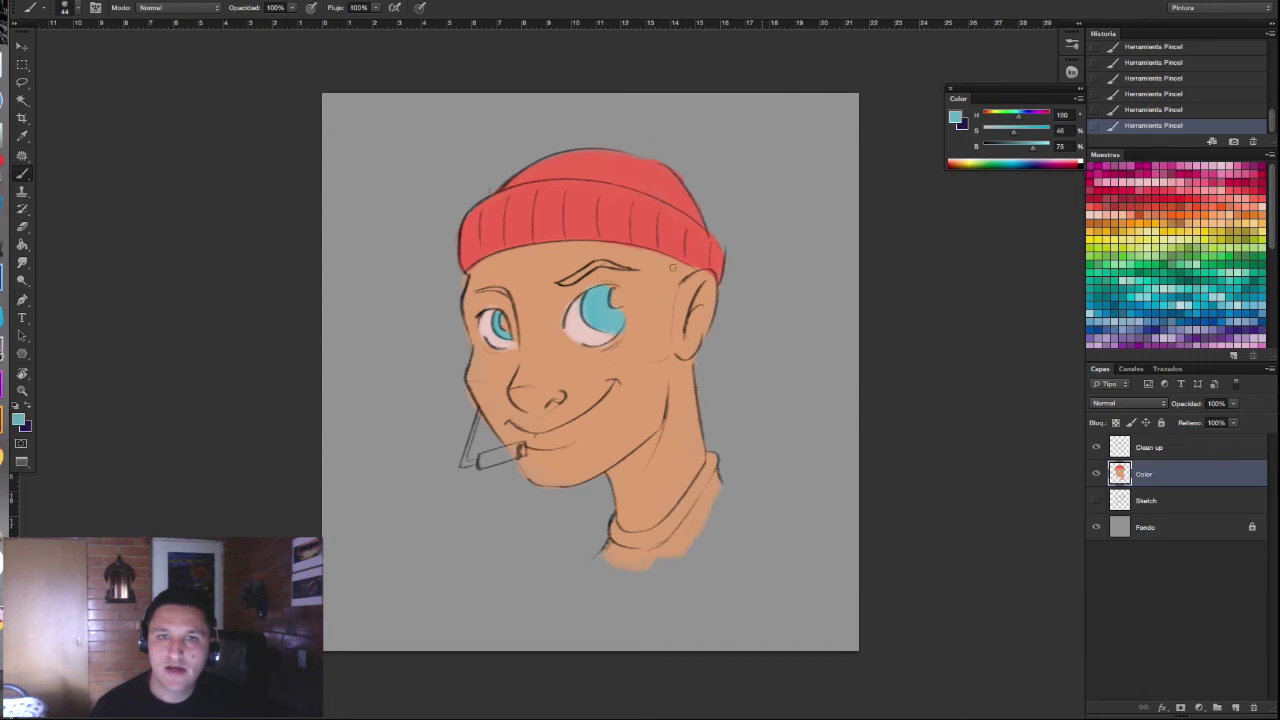
Step: Shade both irises with a darker cyan chosen in the Color Picker
click(955, 118)
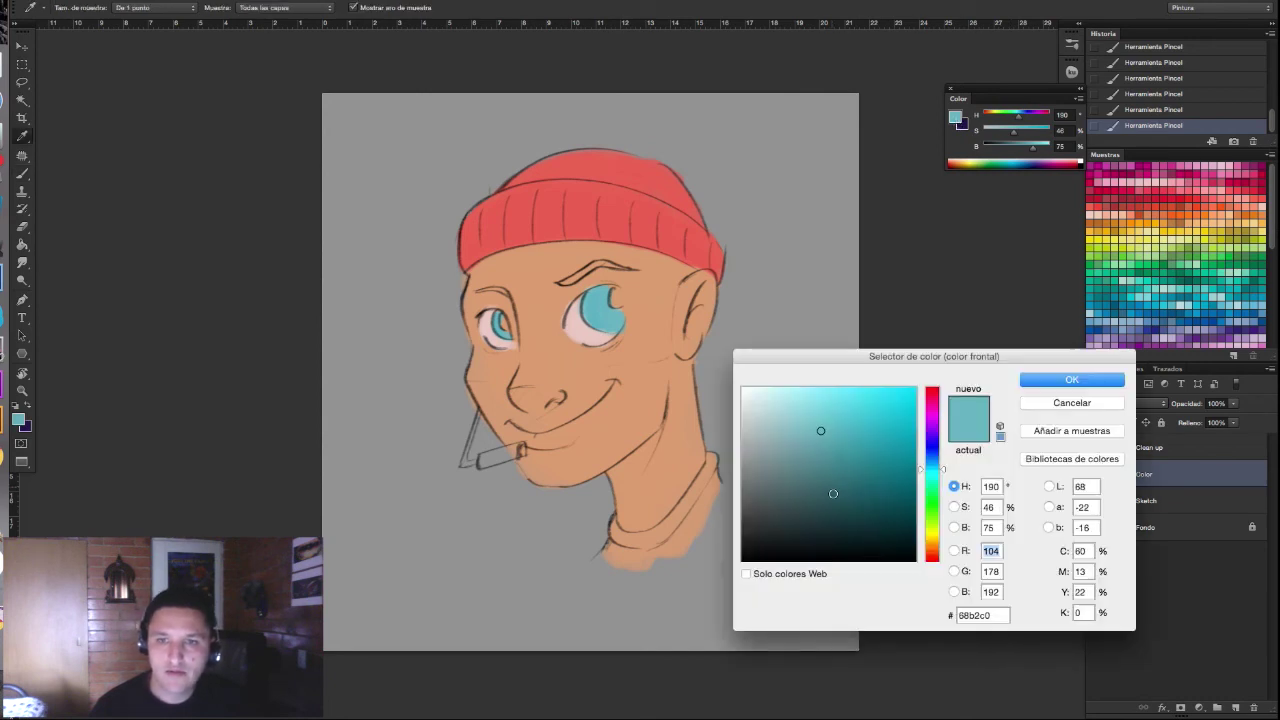
drag(820, 430, 826, 494)
key(Return)
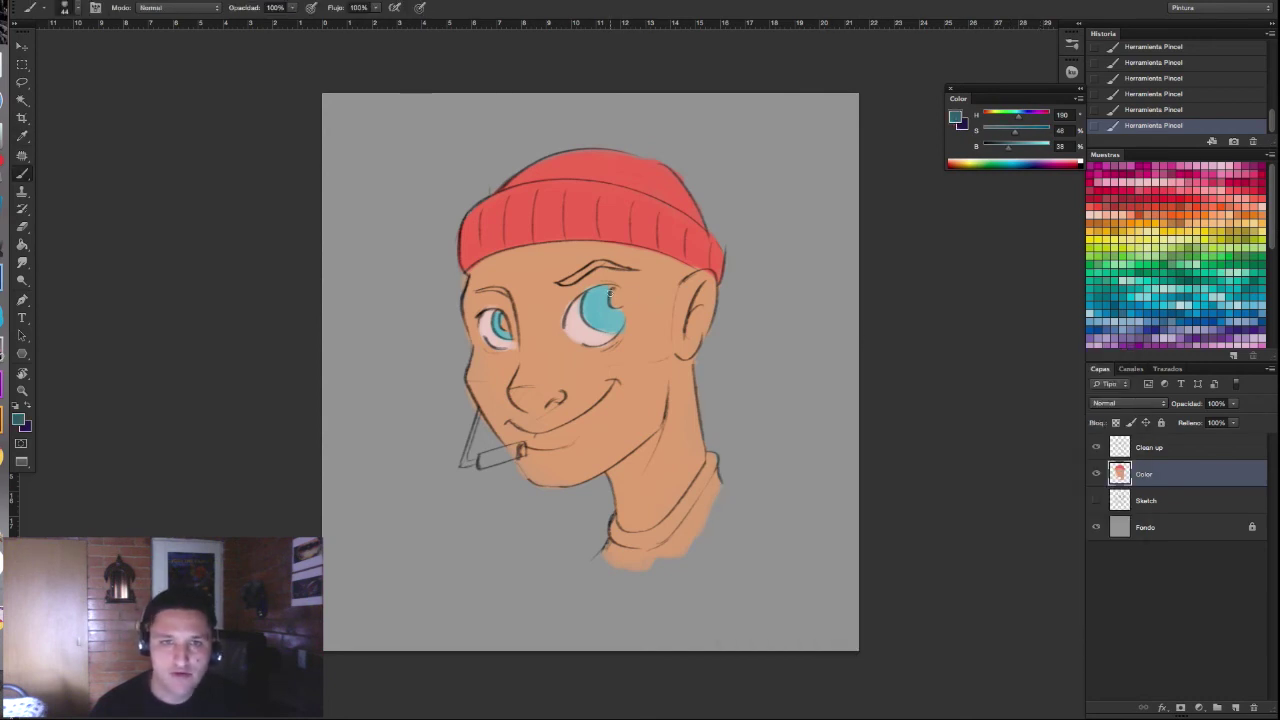
mouse_move(607, 292)
mouse_down()
mouse_move(604, 312)
mouse_move(610, 303)
mouse_up()
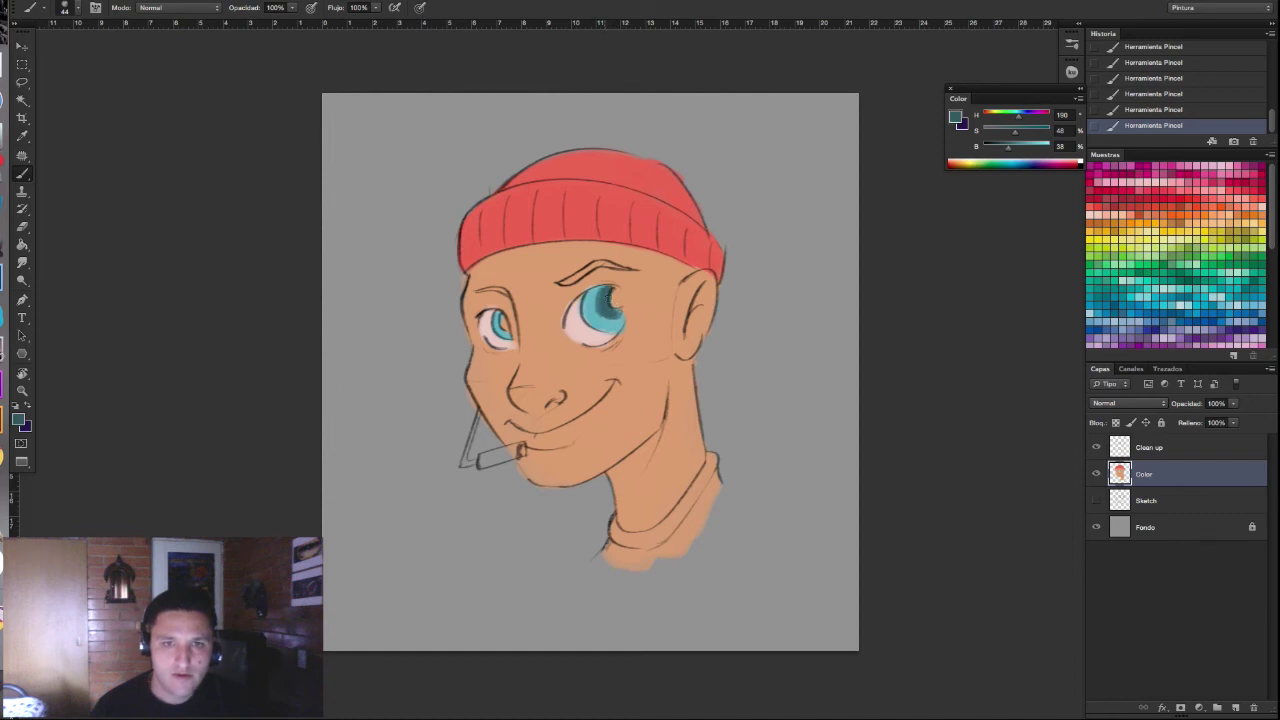
drag(500, 314, 498, 324)
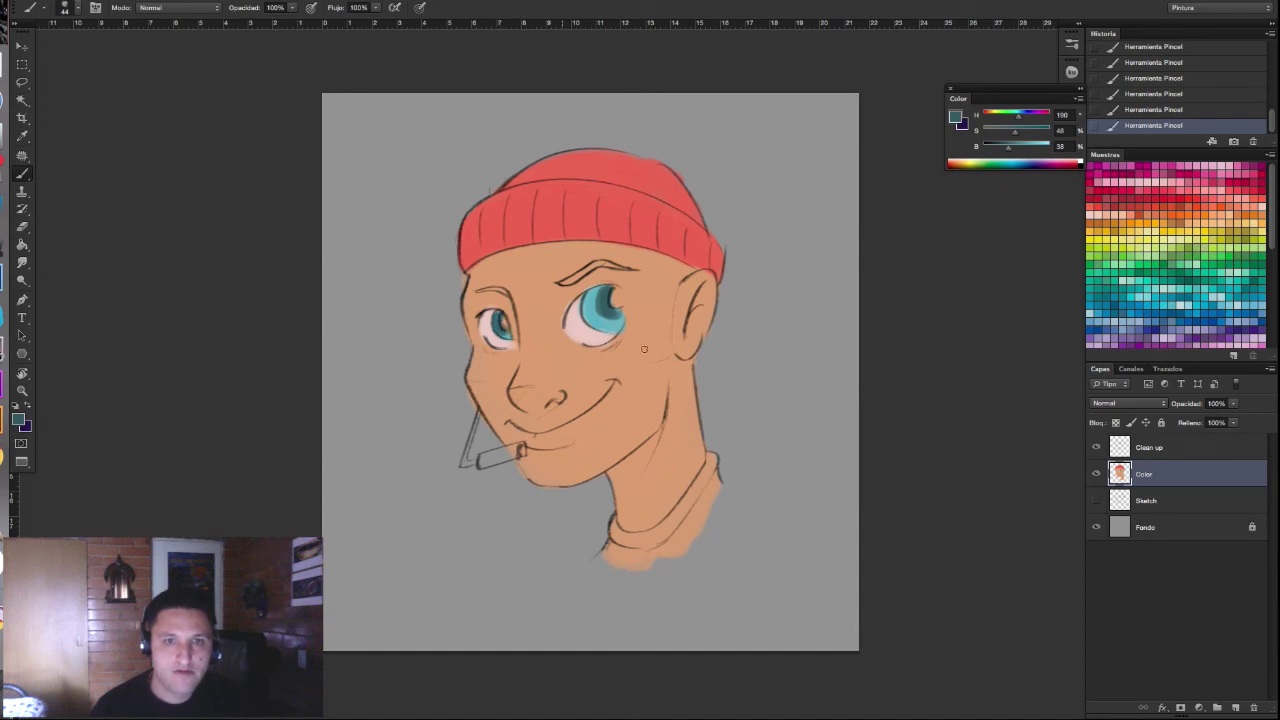
Step: Add a light cyan highlight to the right iris and paint a thick black right eyebrow
mouse_move(1008, 146)
mouse_down()
mouse_move(1045, 146)
mouse_move(990, 131)
mouse_up()
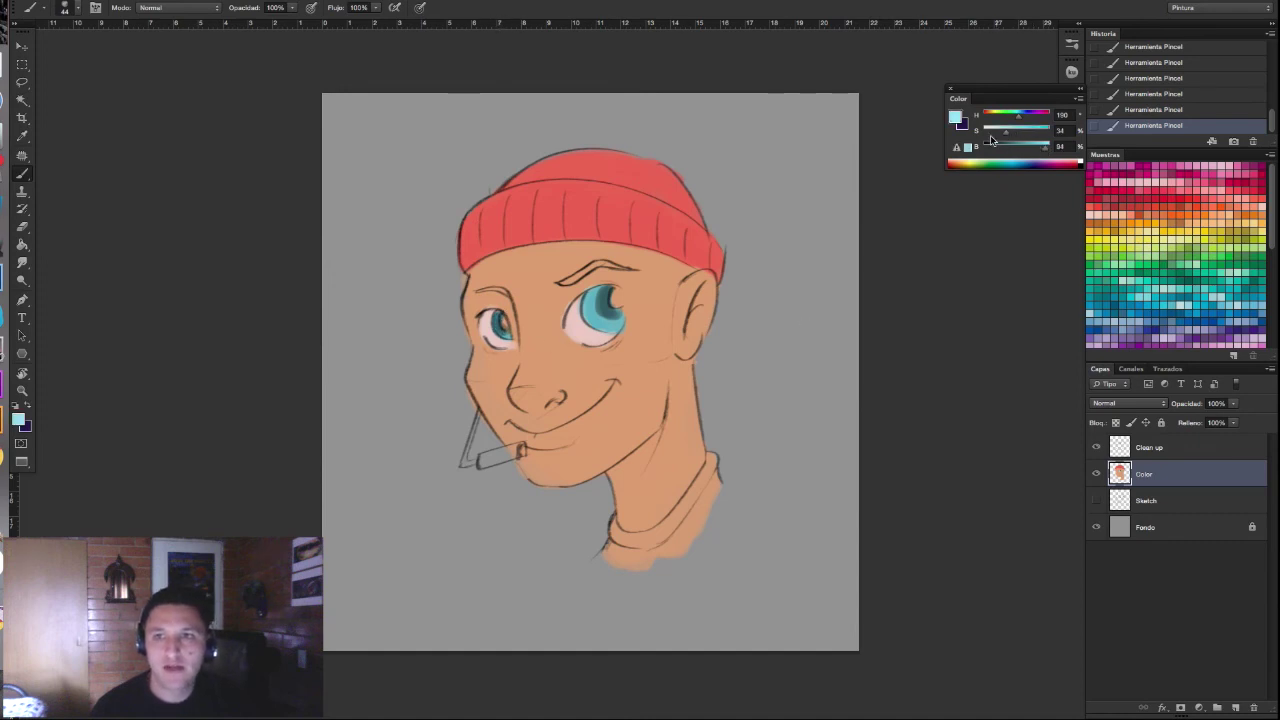
drag(613, 305, 618, 303)
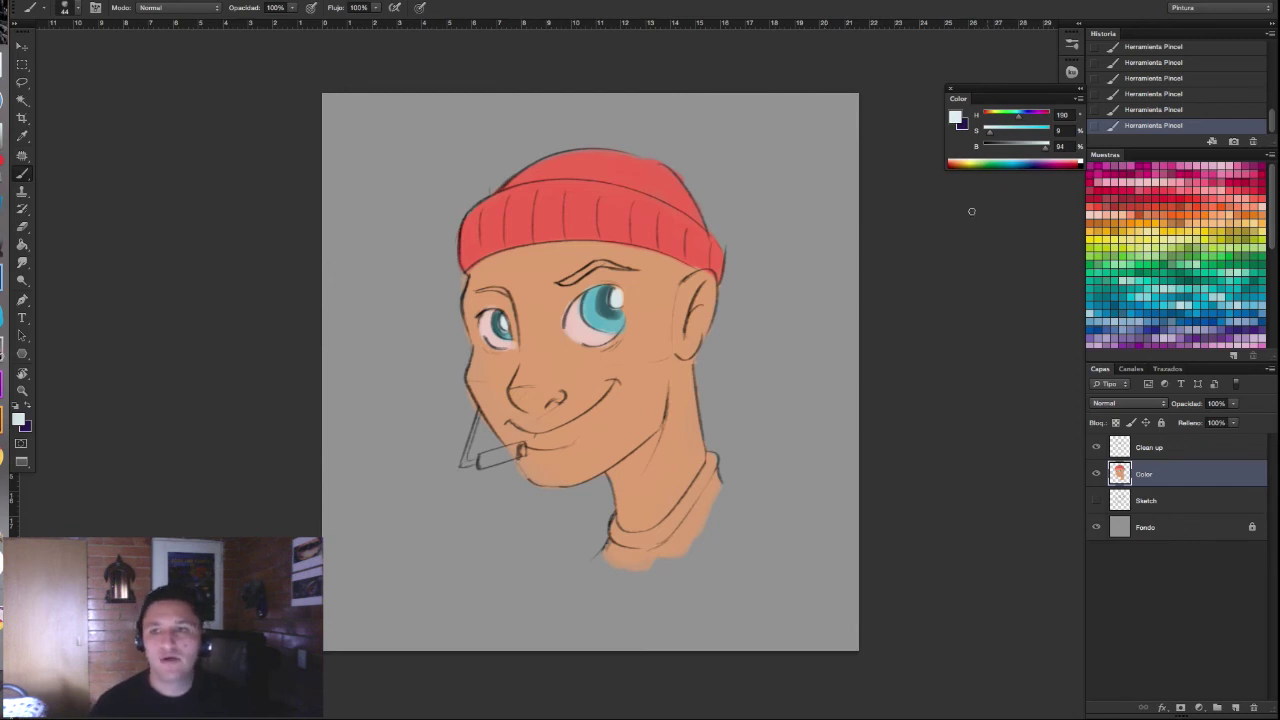
drag(995, 148, 983, 148)
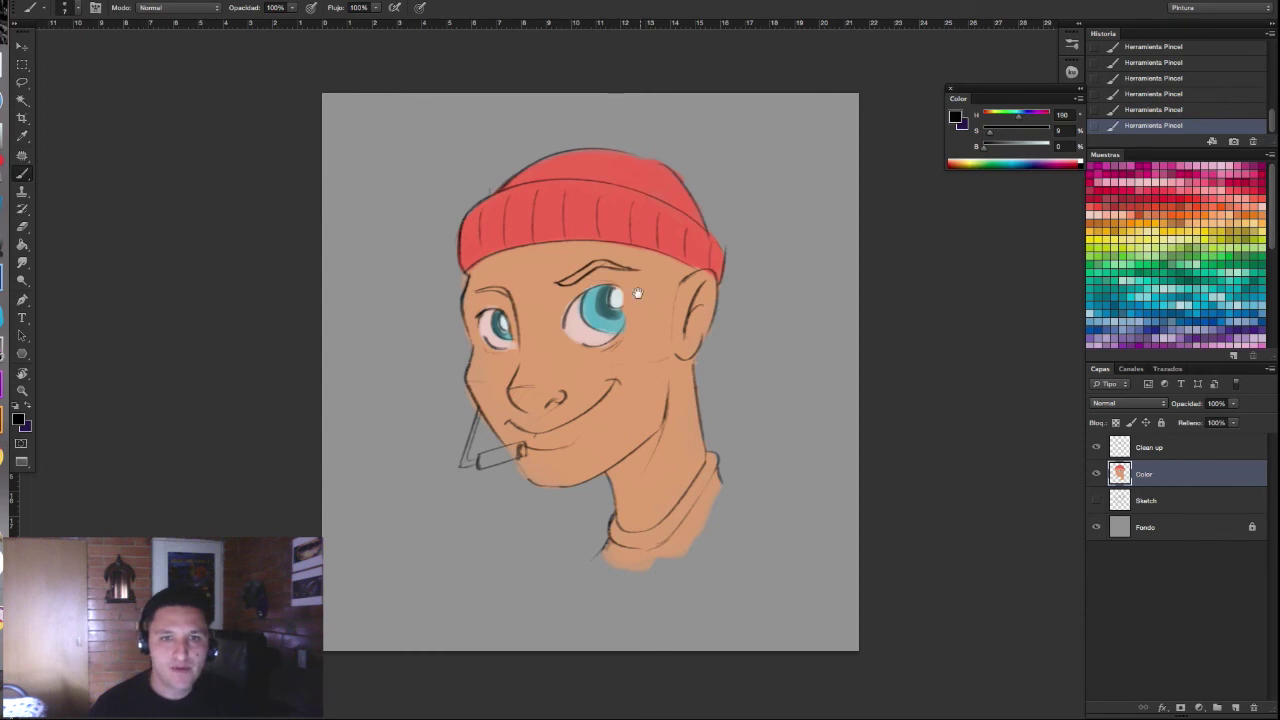
scroll(575, 292, up, 1)
mouse_move(545, 283)
mouse_down()
mouse_move(604, 258)
mouse_move(591, 268)
mouse_up()
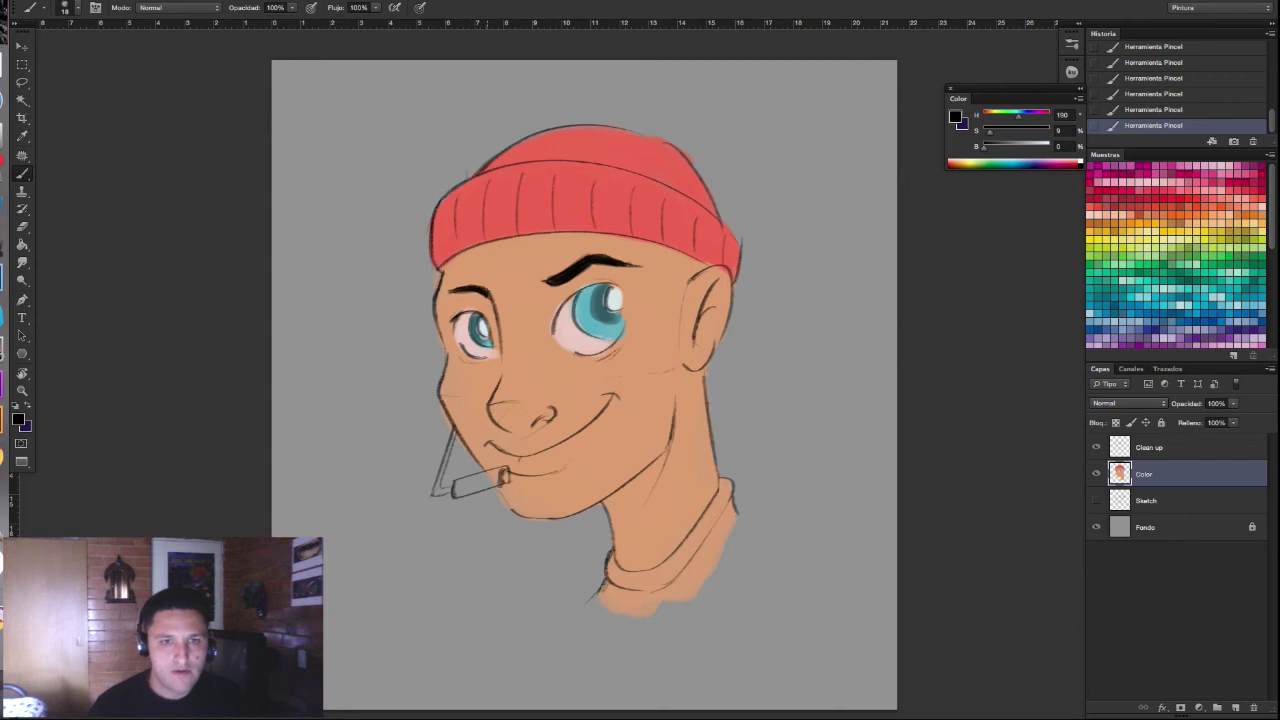
Step: Lower the Clean up layer's opacity to 87%
click(1160, 447)
click(1233, 403)
drag(1217, 420, 1214, 420)
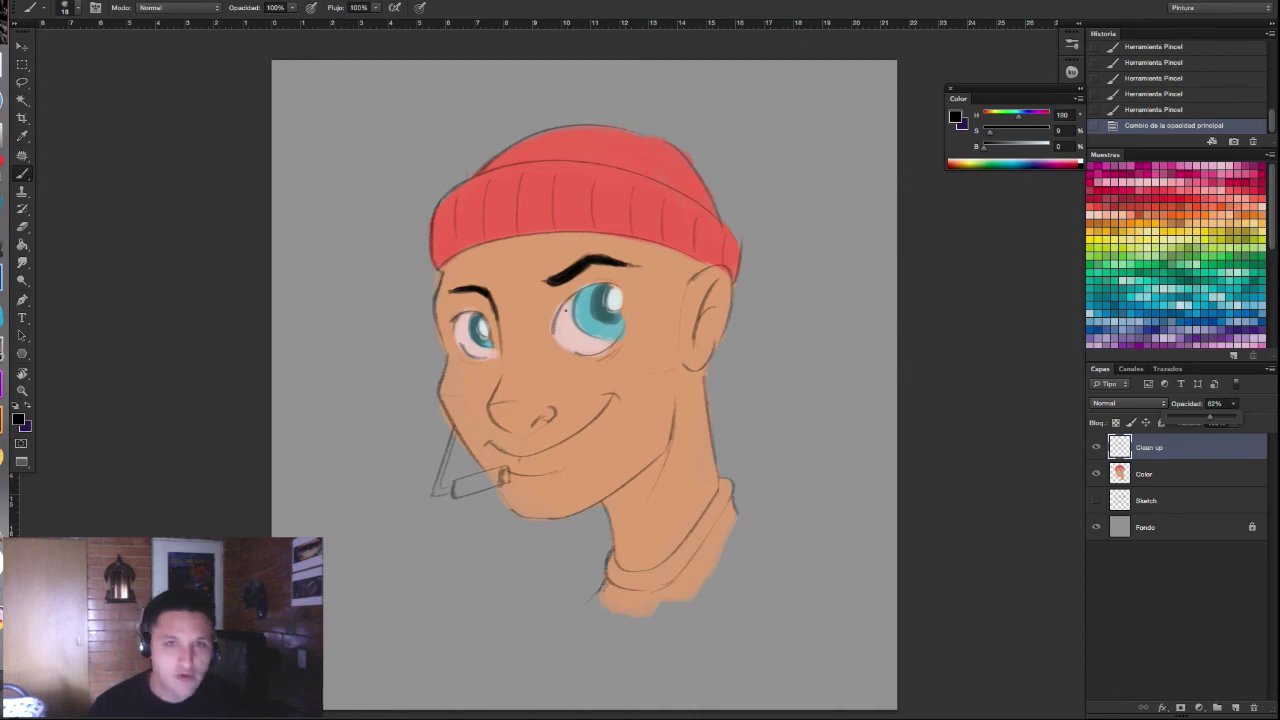
Step: Back on the Color layer, touch up the facial skin tone with a 40 px brush
click(1115, 475)
alt+click(577, 283)
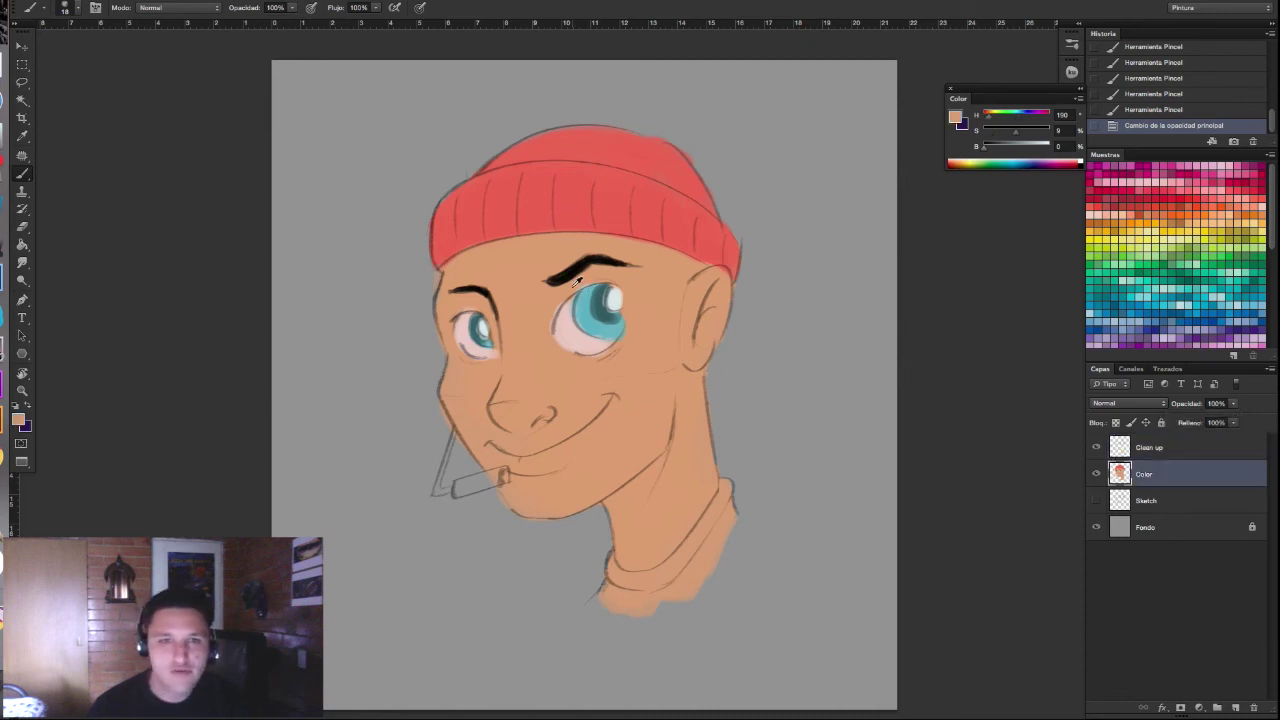
mouse_move(577, 283)
mouse_down()
mouse_move(598, 289)
mouse_move(596, 262)
mouse_up()
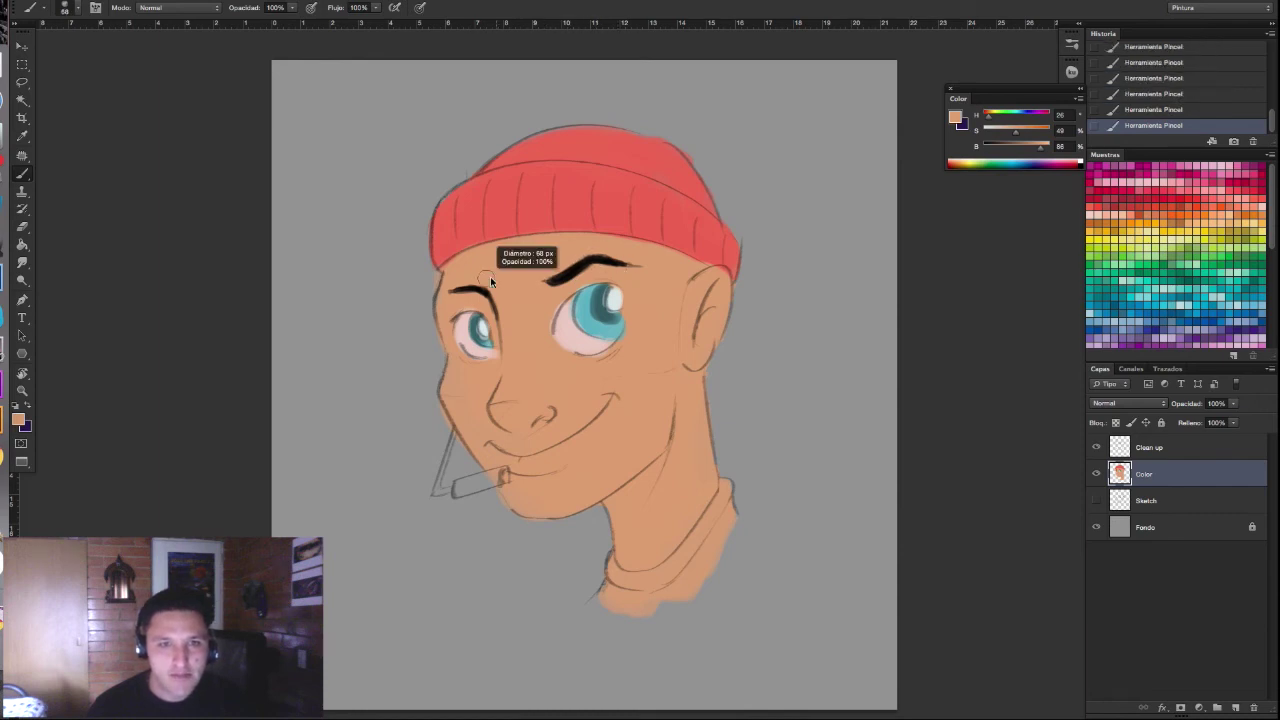
mouse_move(473, 280)
mouse_down()
mouse_move(489, 280)
mouse_move(449, 287)
mouse_up()
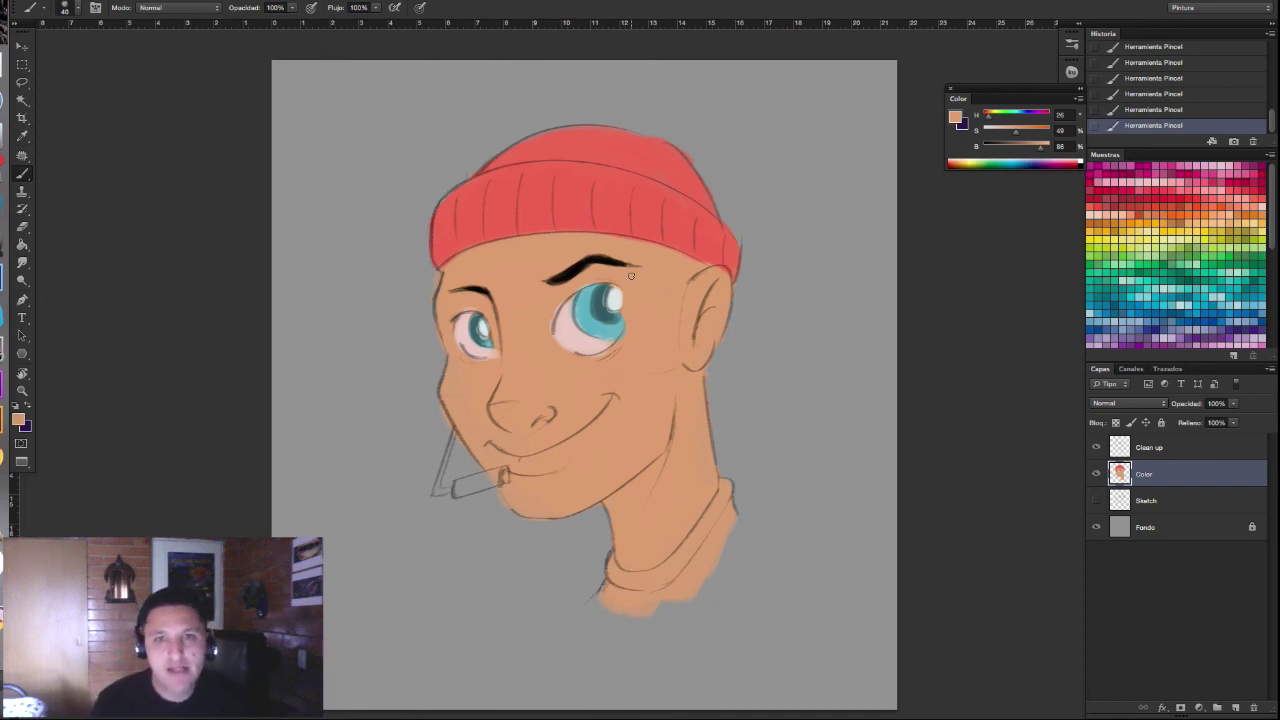
alt+click(714, 245)
alt+click(711, 273)
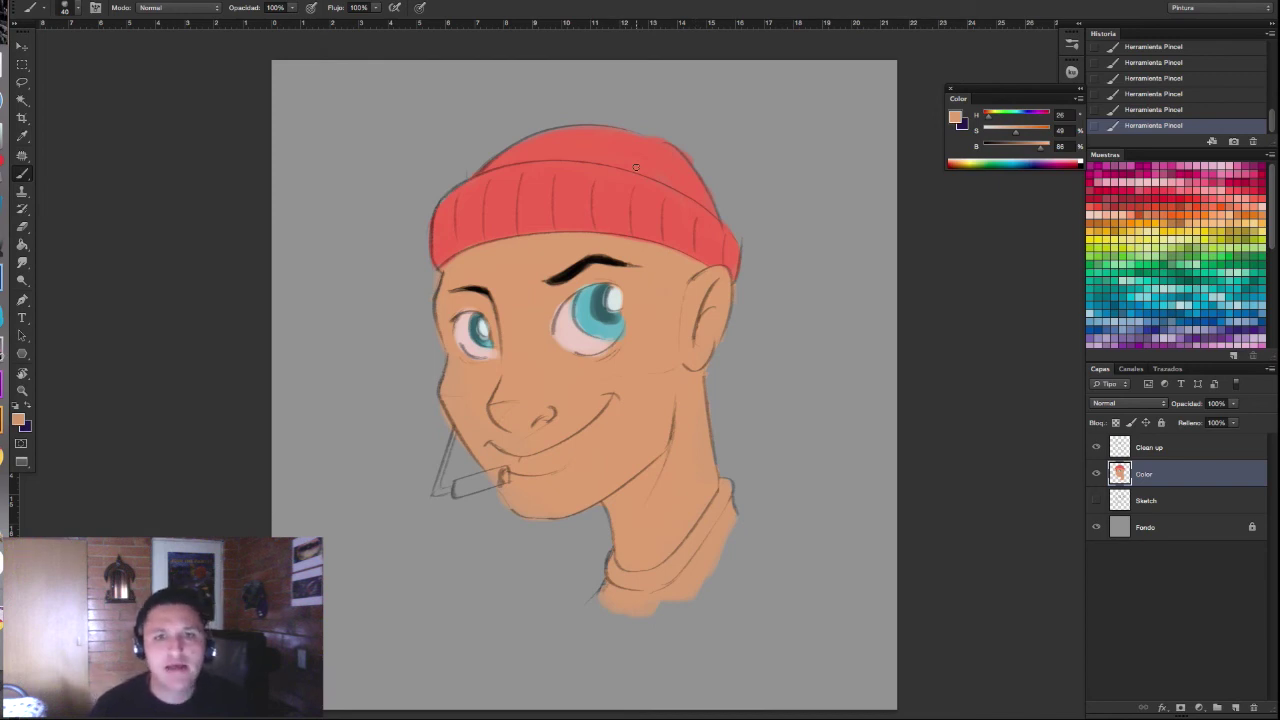
Step: Enlarge the brush, choose olive #928d42, and paint the shirt collar around the neck
key(bracketright)
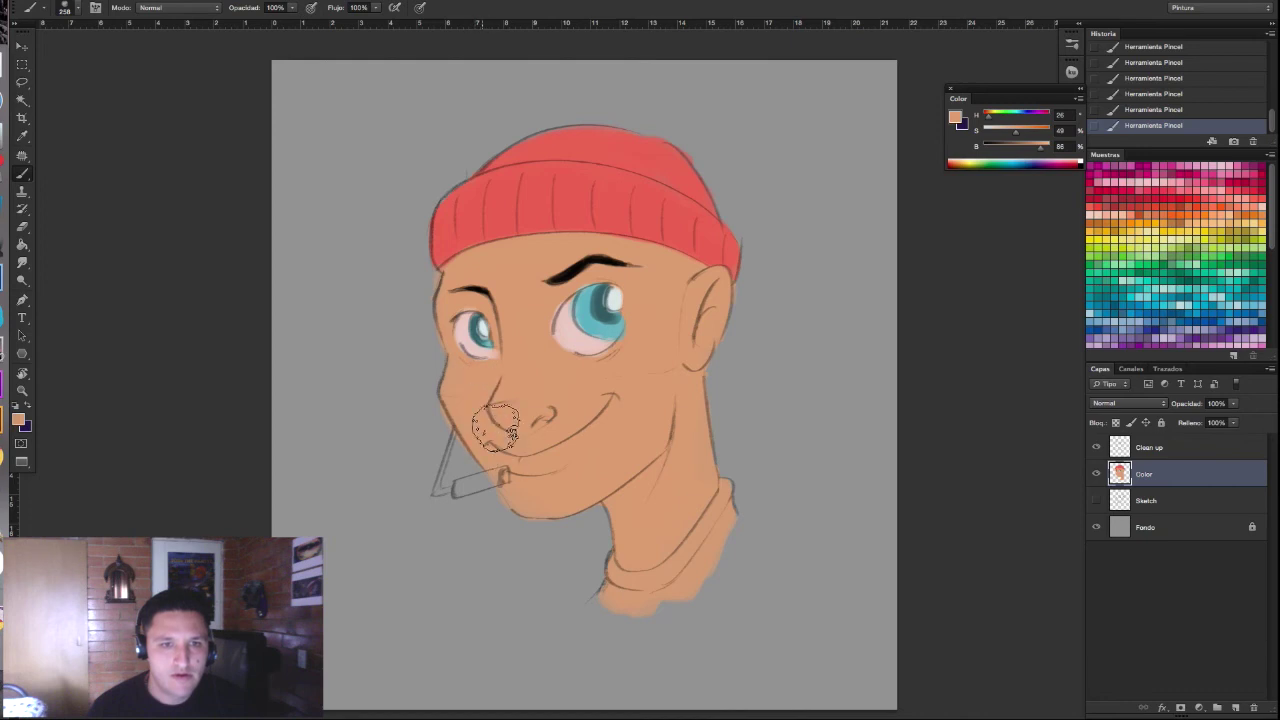
alt+right_click(670, 470)
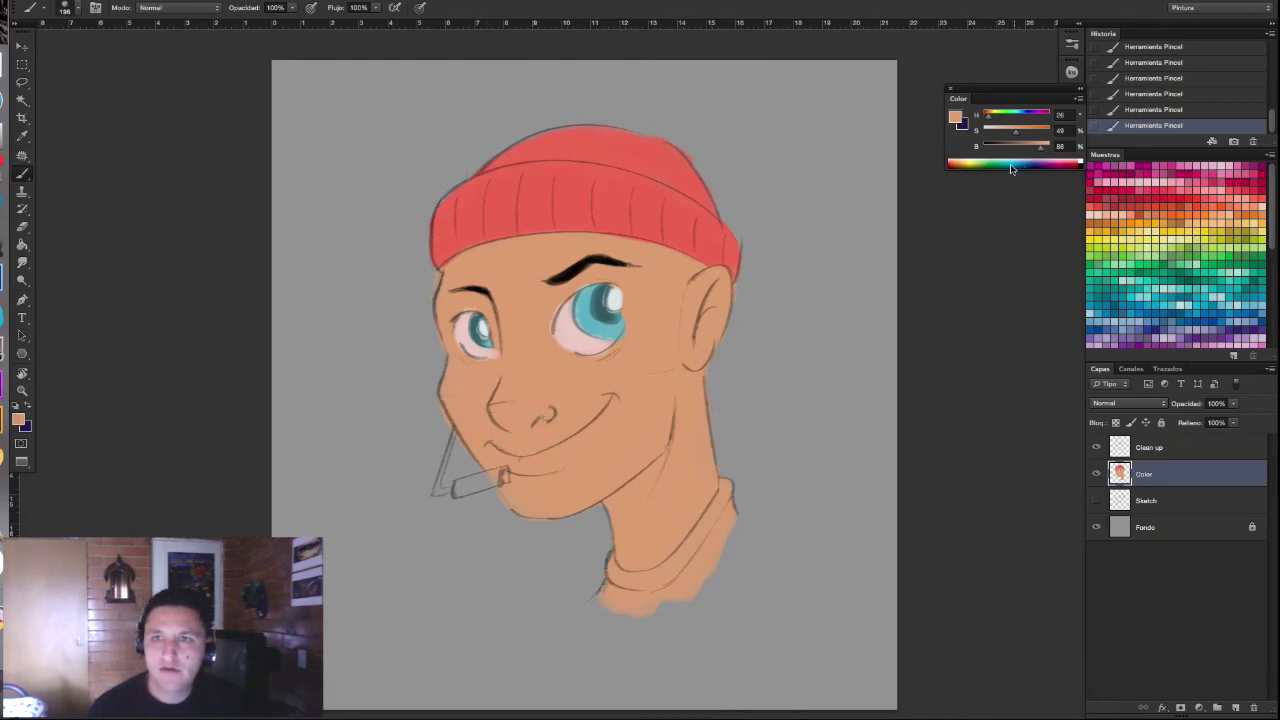
click(957, 118)
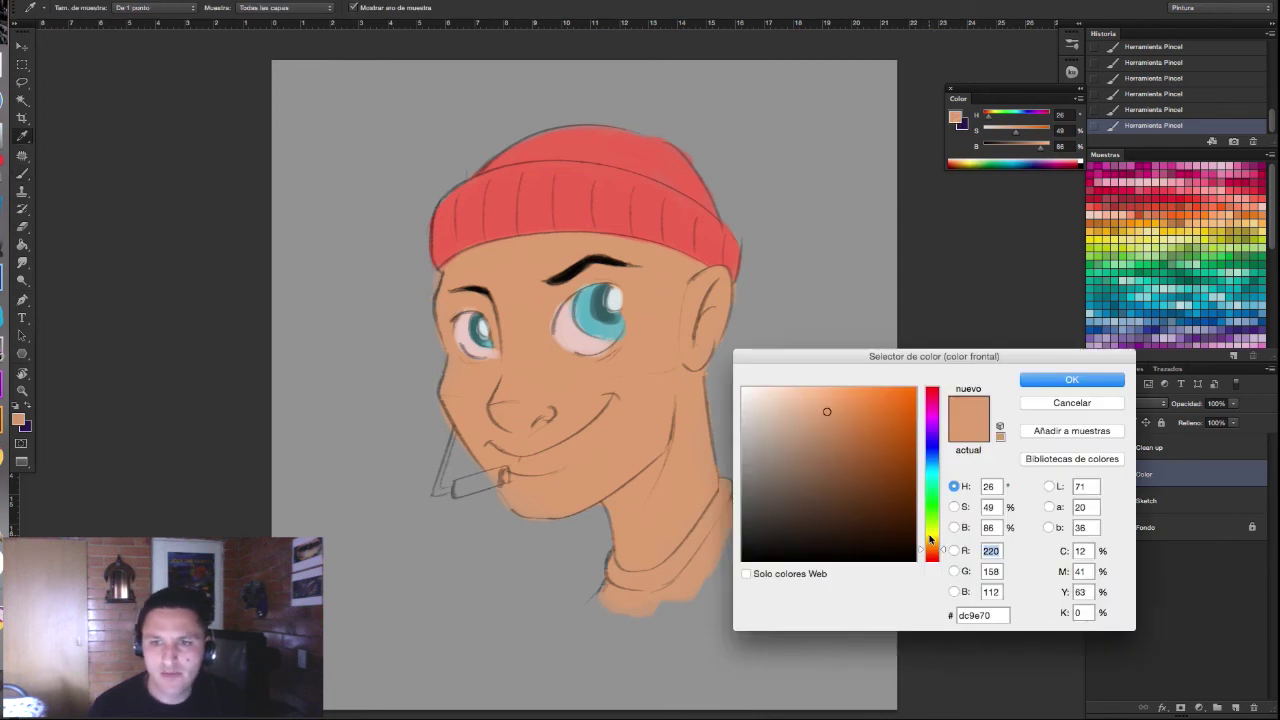
click(929, 535)
drag(837, 450, 837, 461)
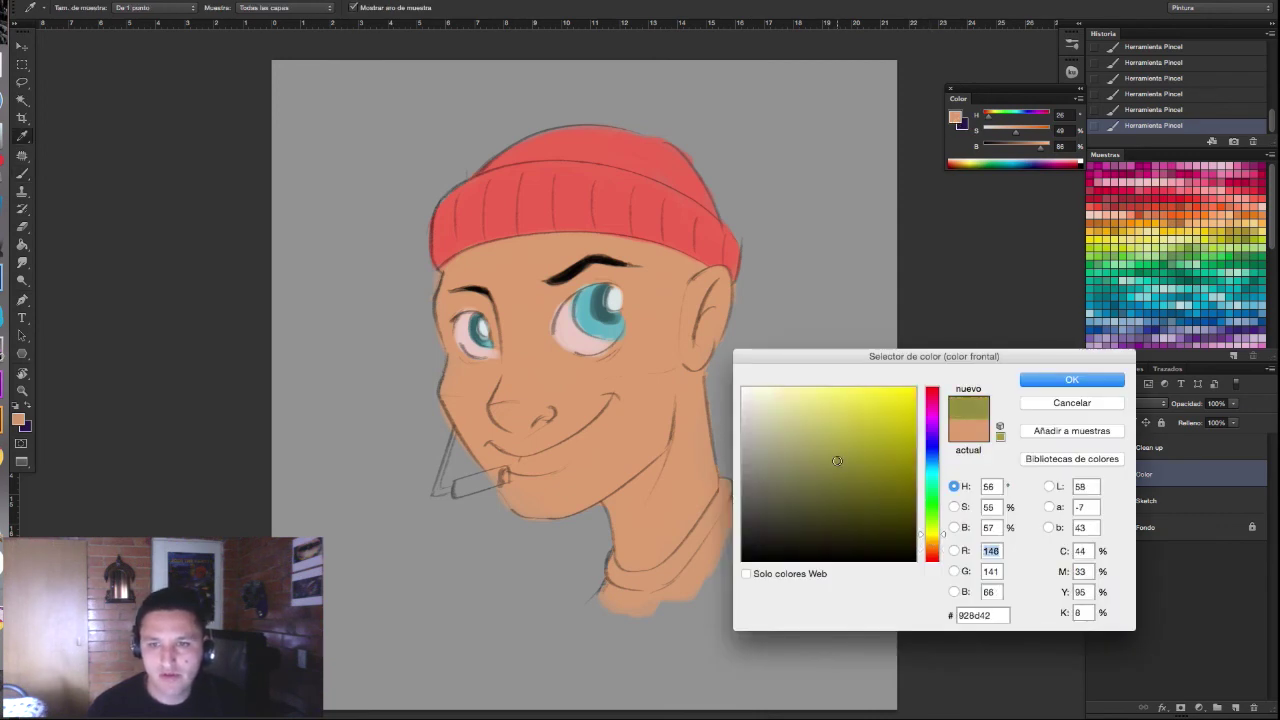
key(Return)
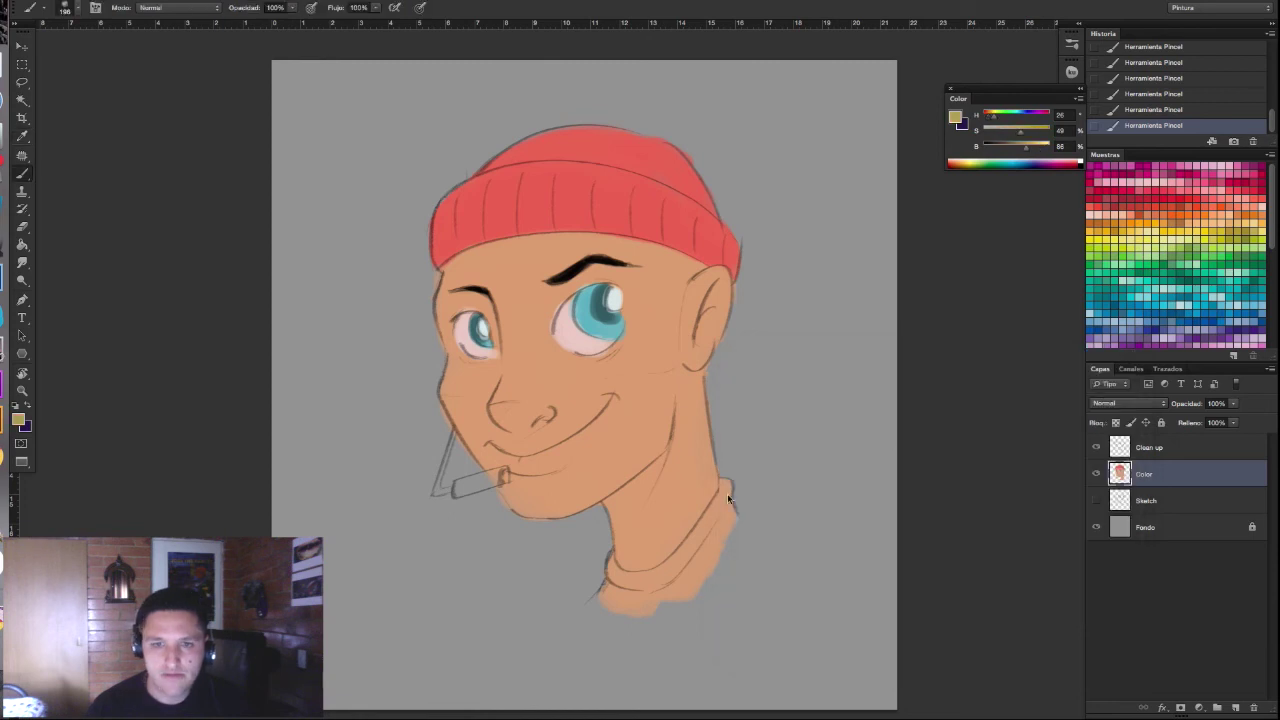
mouse_move(686, 596)
mouse_down()
mouse_move(719, 534)
mouse_move(628, 603)
mouse_up()
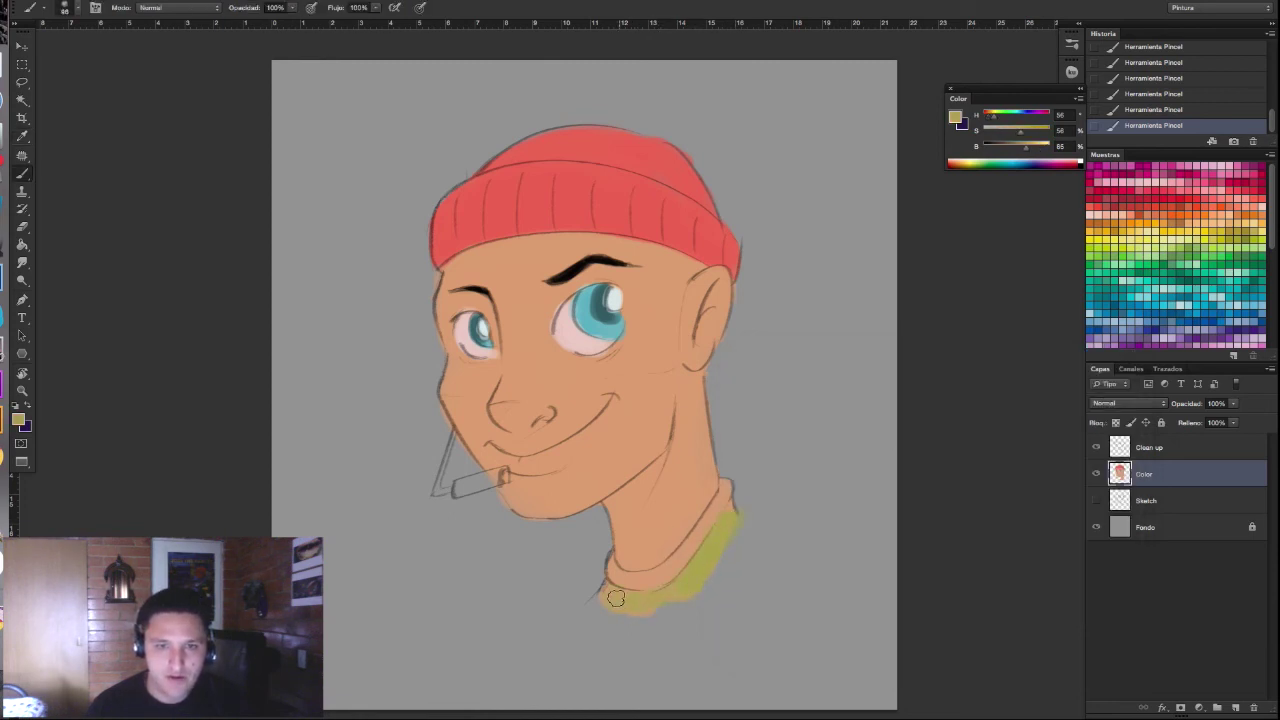
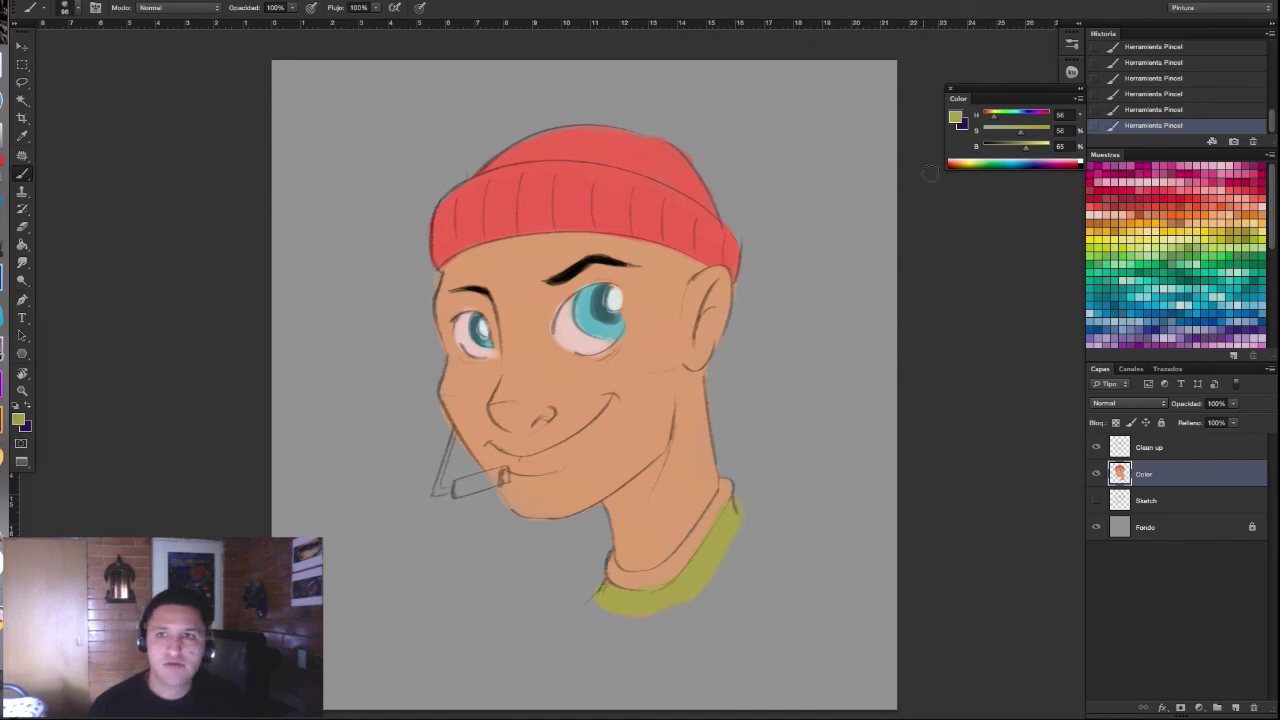
Step: Sample the face's skin tone as the foreground colour and zoom out
drag(1030, 148, 1052, 148)
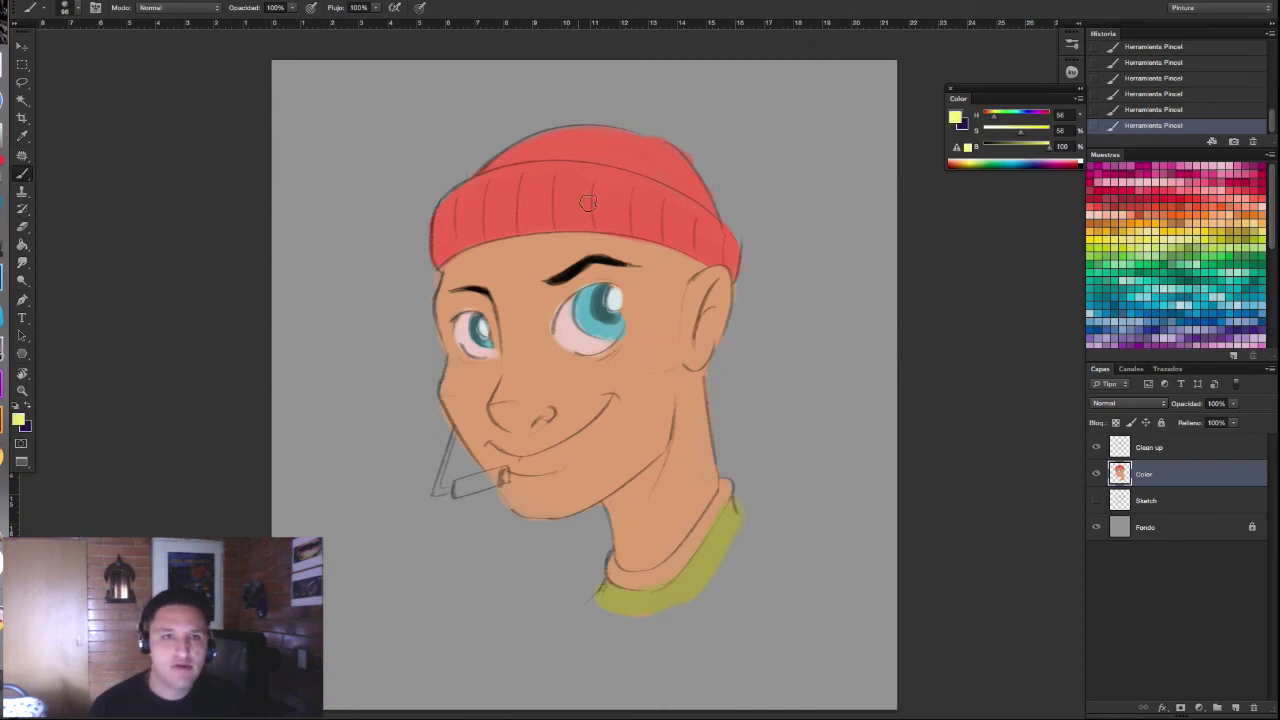
alt+click(669, 365)
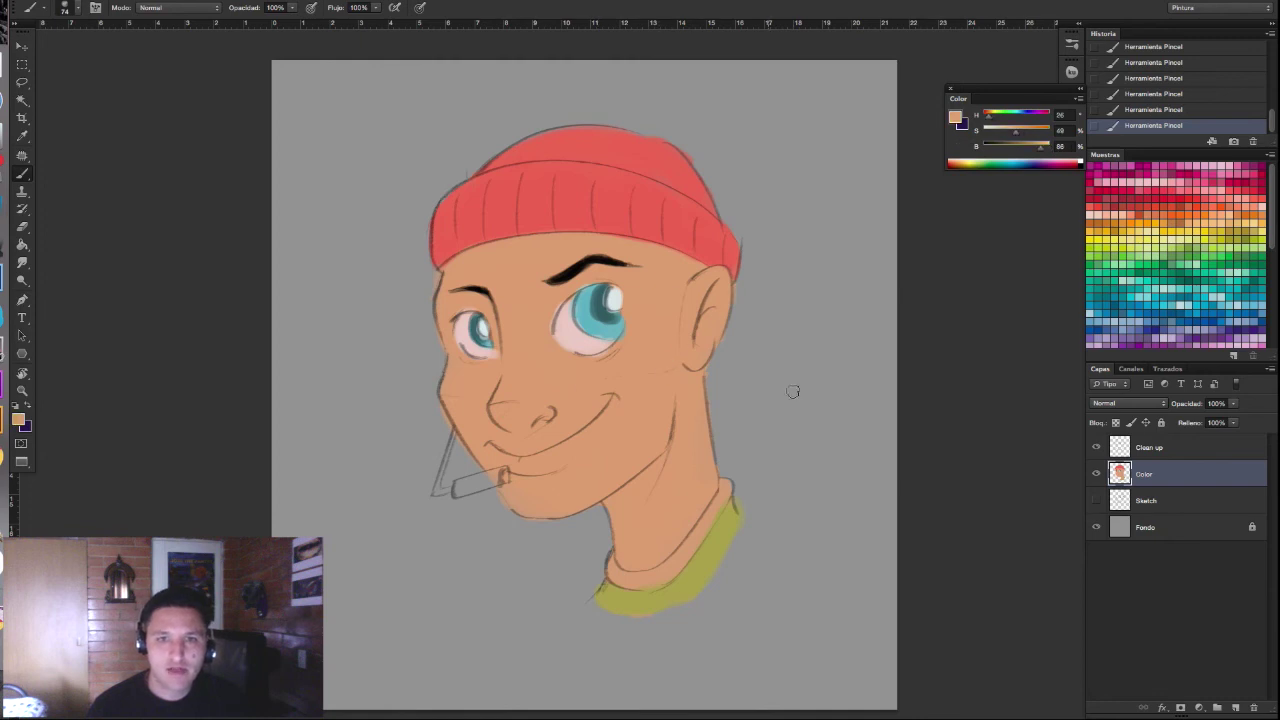
scroll(712, 333, down, 1)
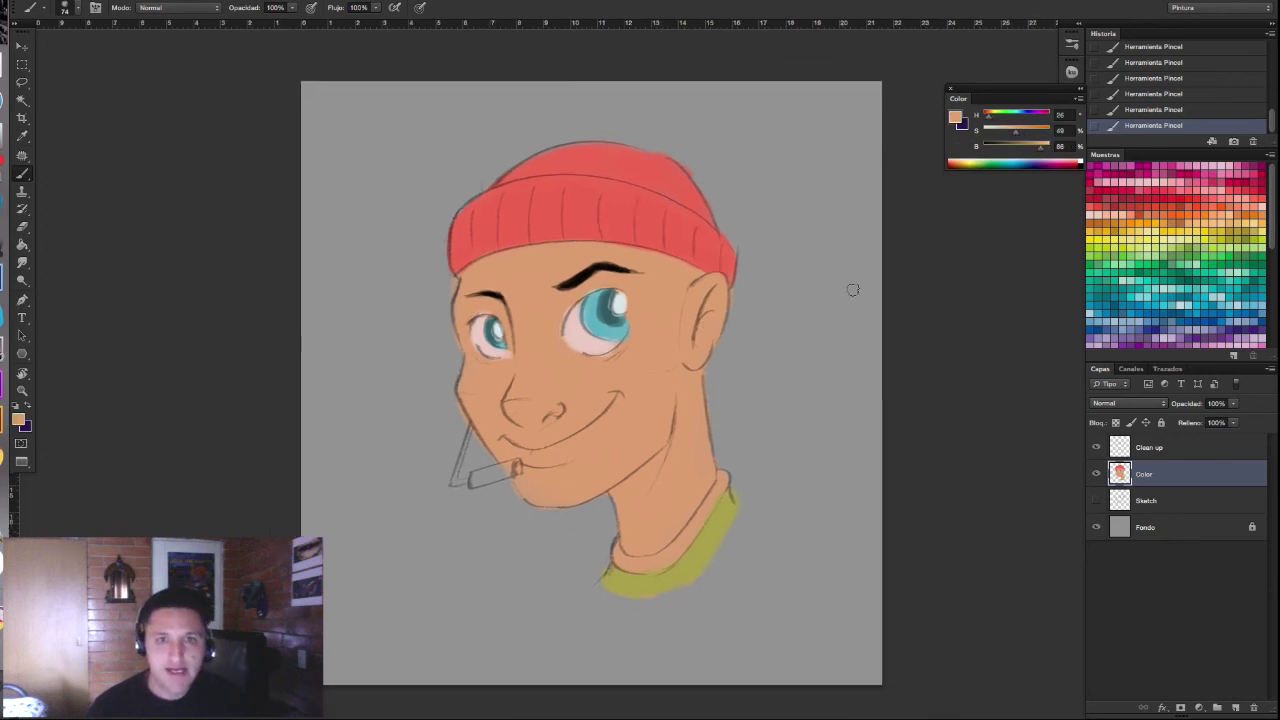
Step: Toggle the Color and Clean up layers' visibility to check the line art, then open the foreground picker
click(1096, 474)
click(1096, 474)
click(1096, 447)
click(1096, 447)
click(1096, 474)
click(1096, 474)
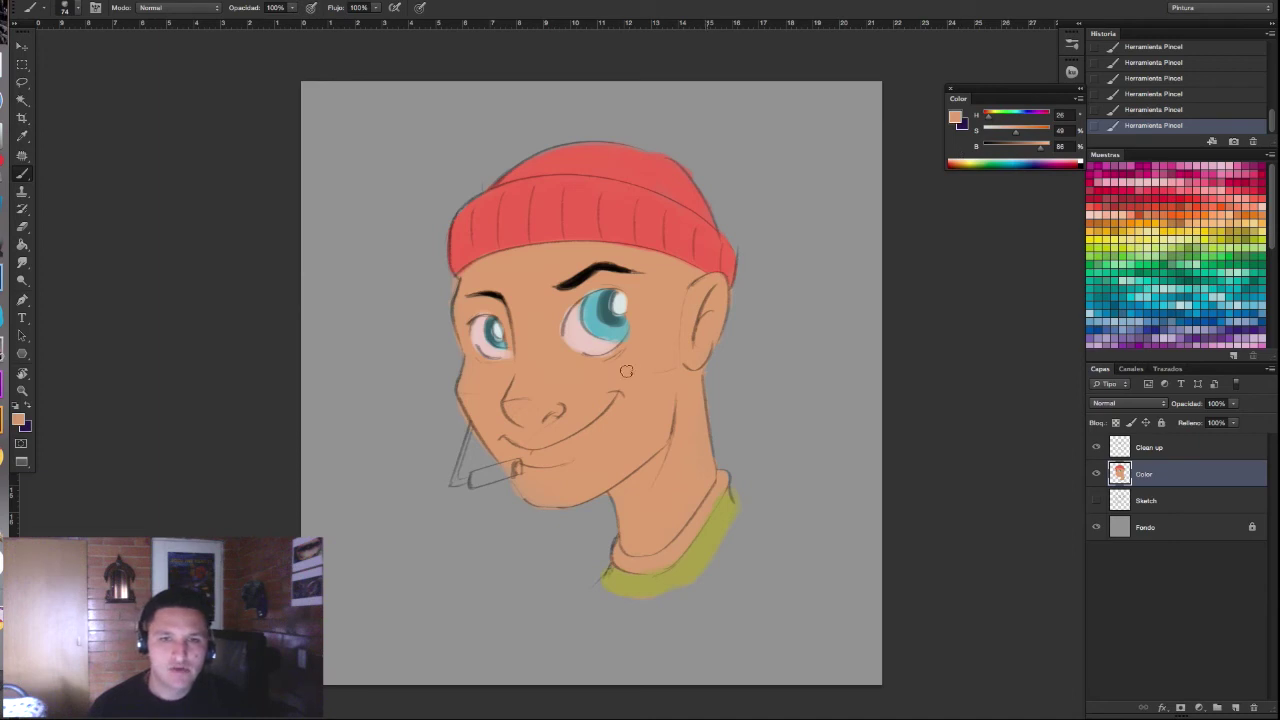
click(957, 118)
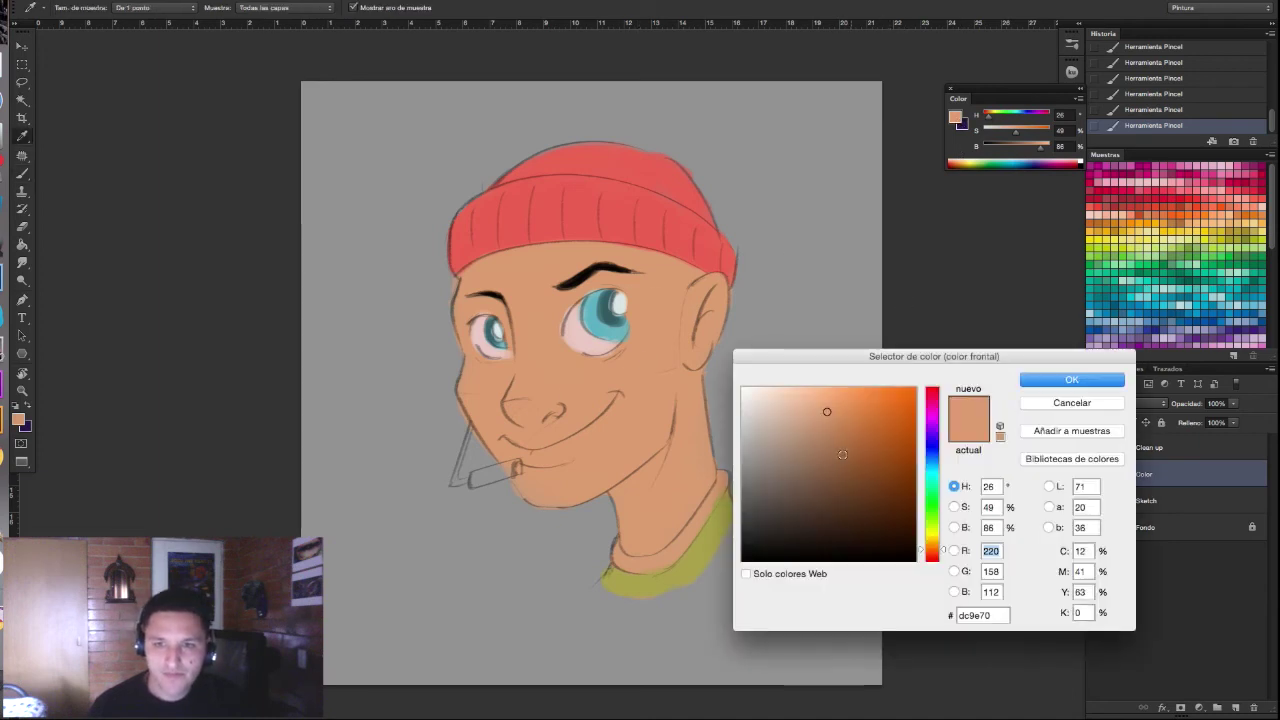
Step: Set the foreground to a darker, more saturated skin orange for shadows
drag(837, 431, 849, 446)
click(1040, 381)
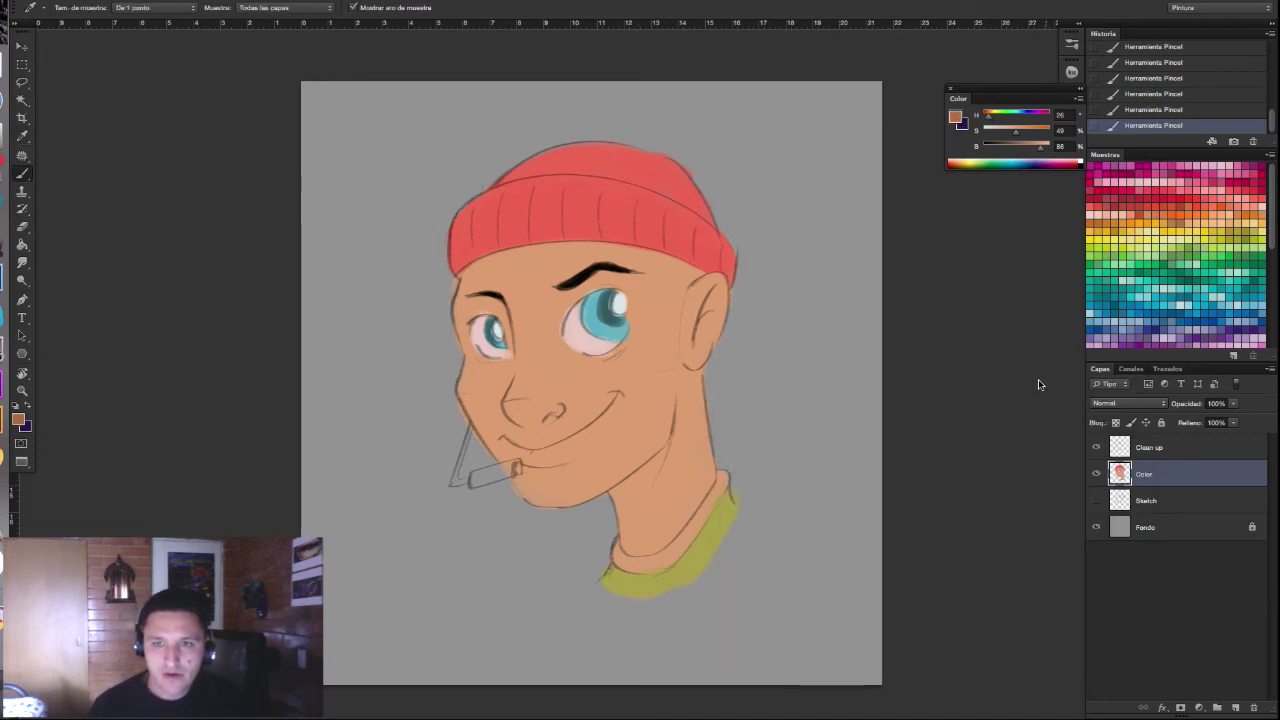
alt+click(654, 423)
alt+click(633, 426)
click(956, 118)
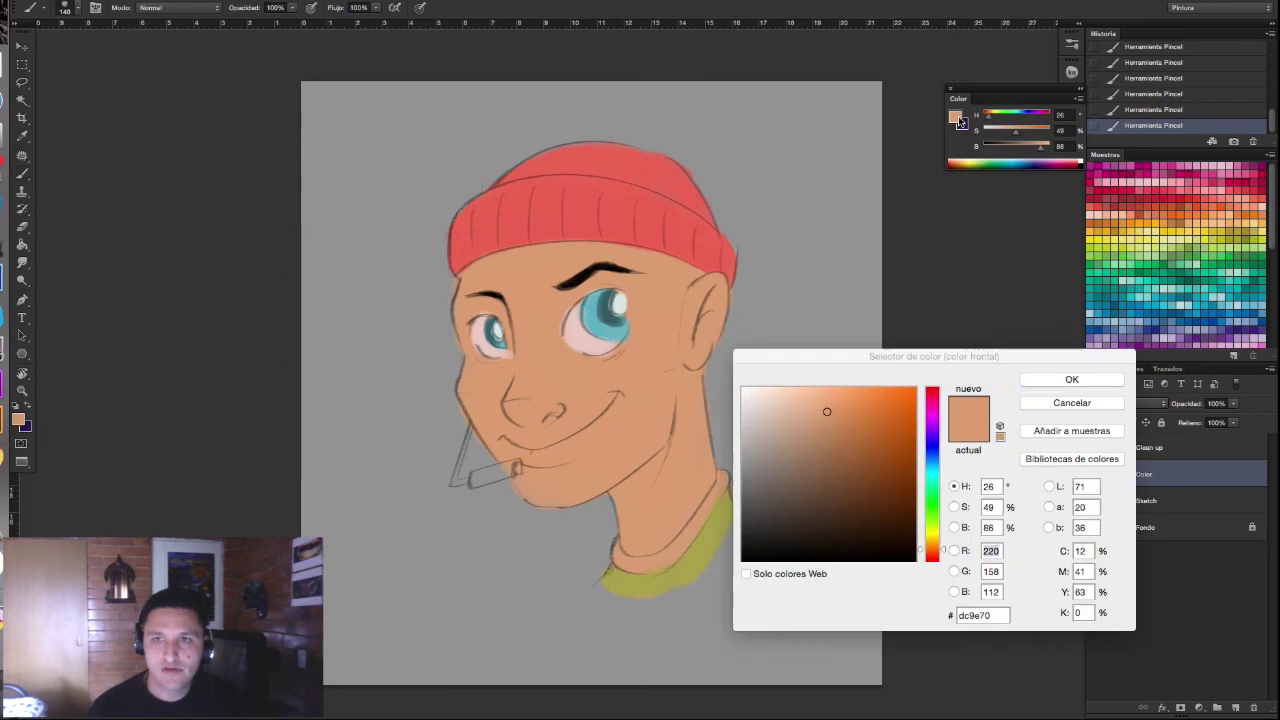
click(843, 438)
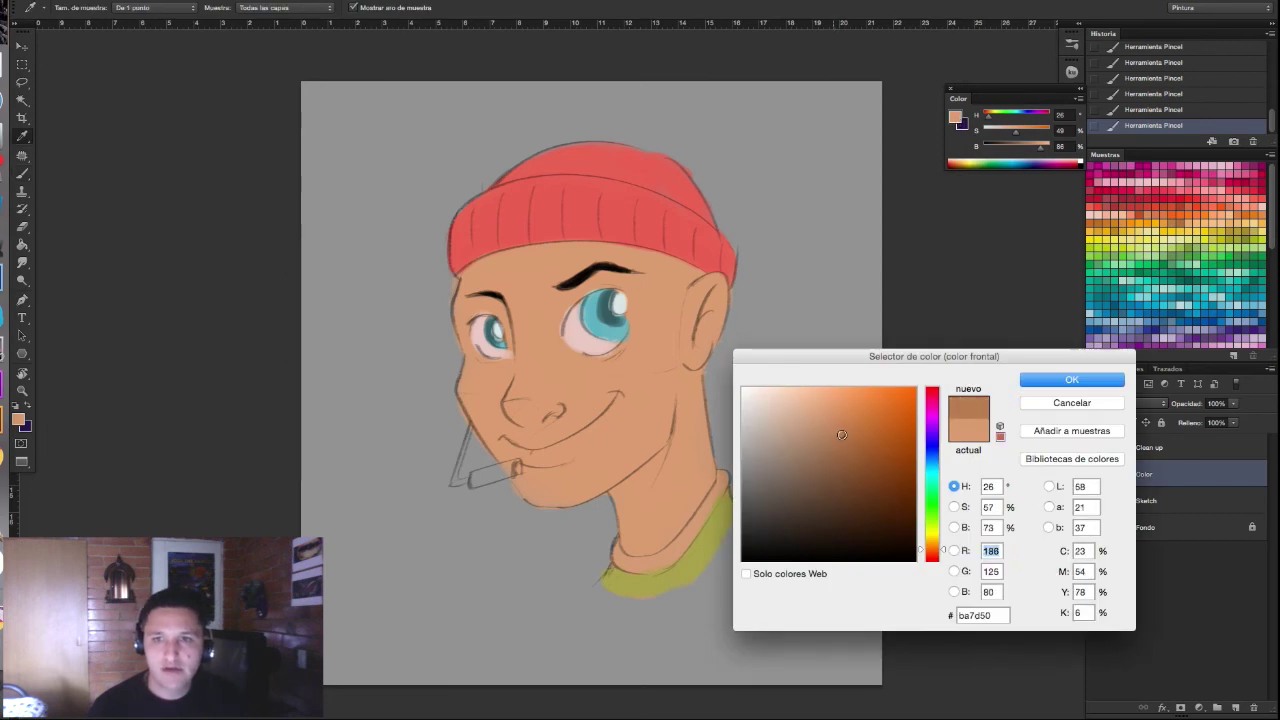
click(1042, 384)
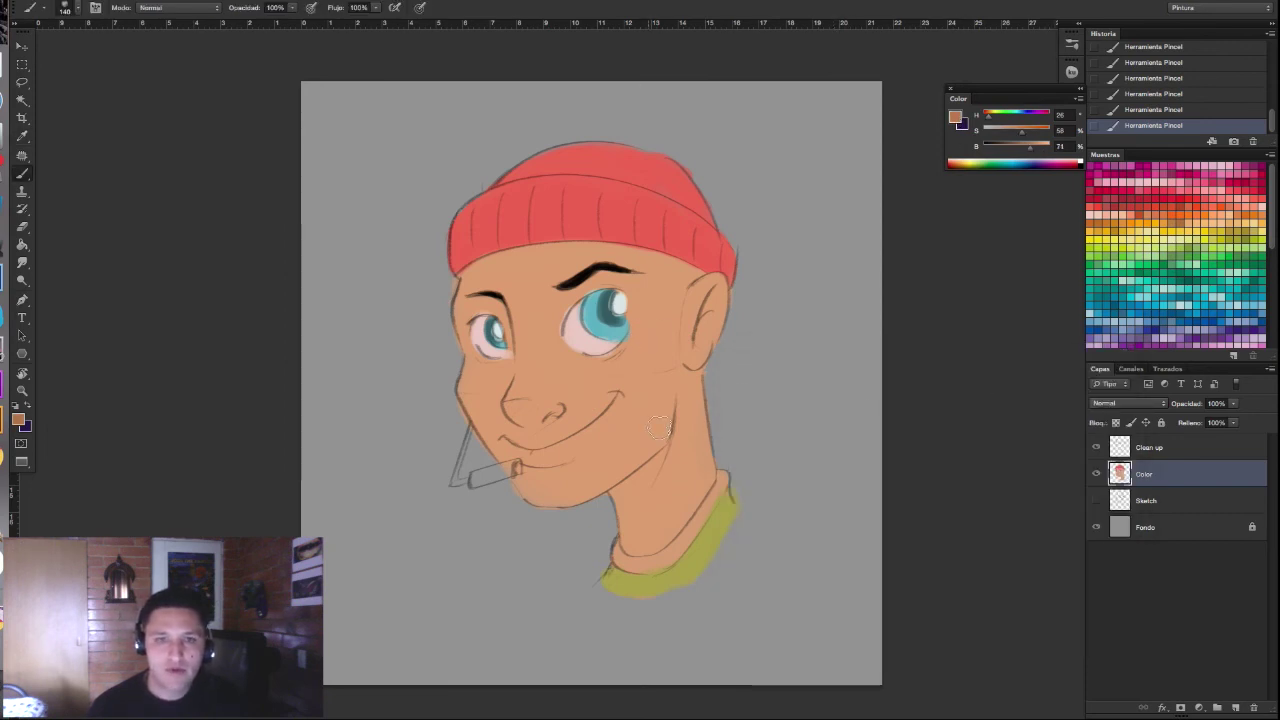
Step: Paint the neck shadow from below the ear to the collar and lock the Color layer's transparent pixels
drag(685, 410, 645, 530)
key(bracketright)
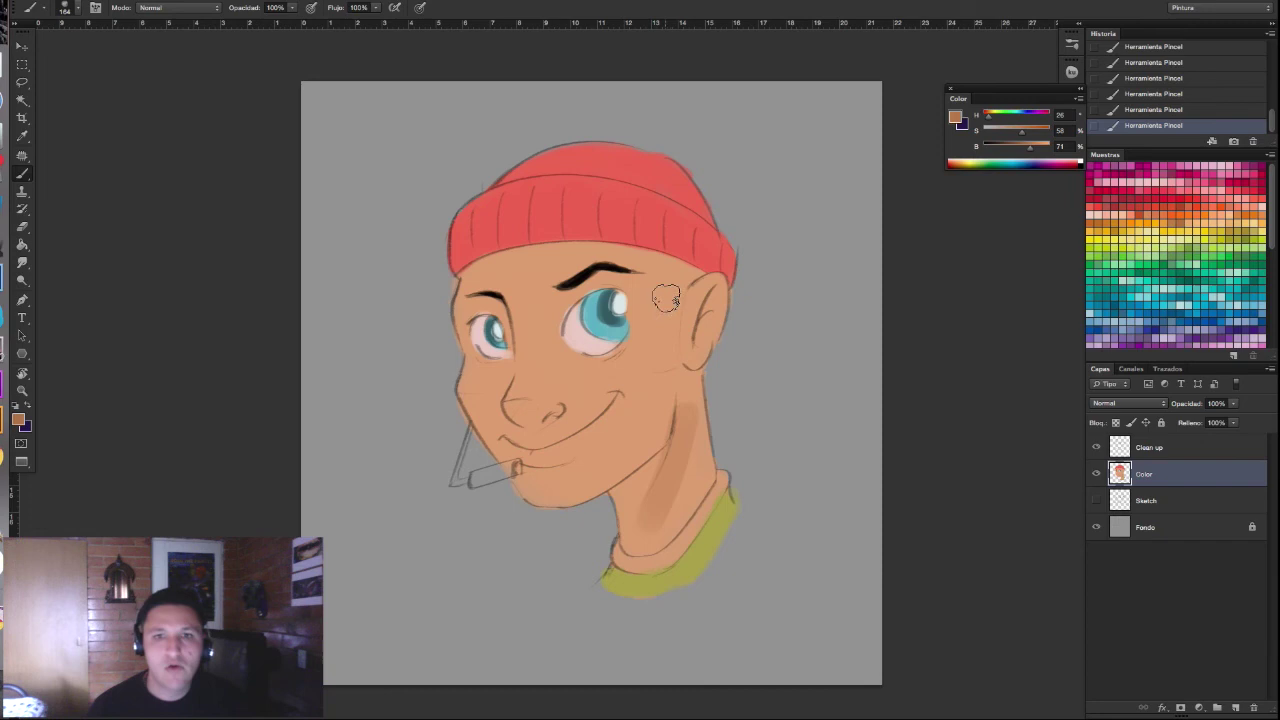
mouse_move(683, 395)
mouse_down()
mouse_move(675, 507)
mouse_move(630, 515)
mouse_up()
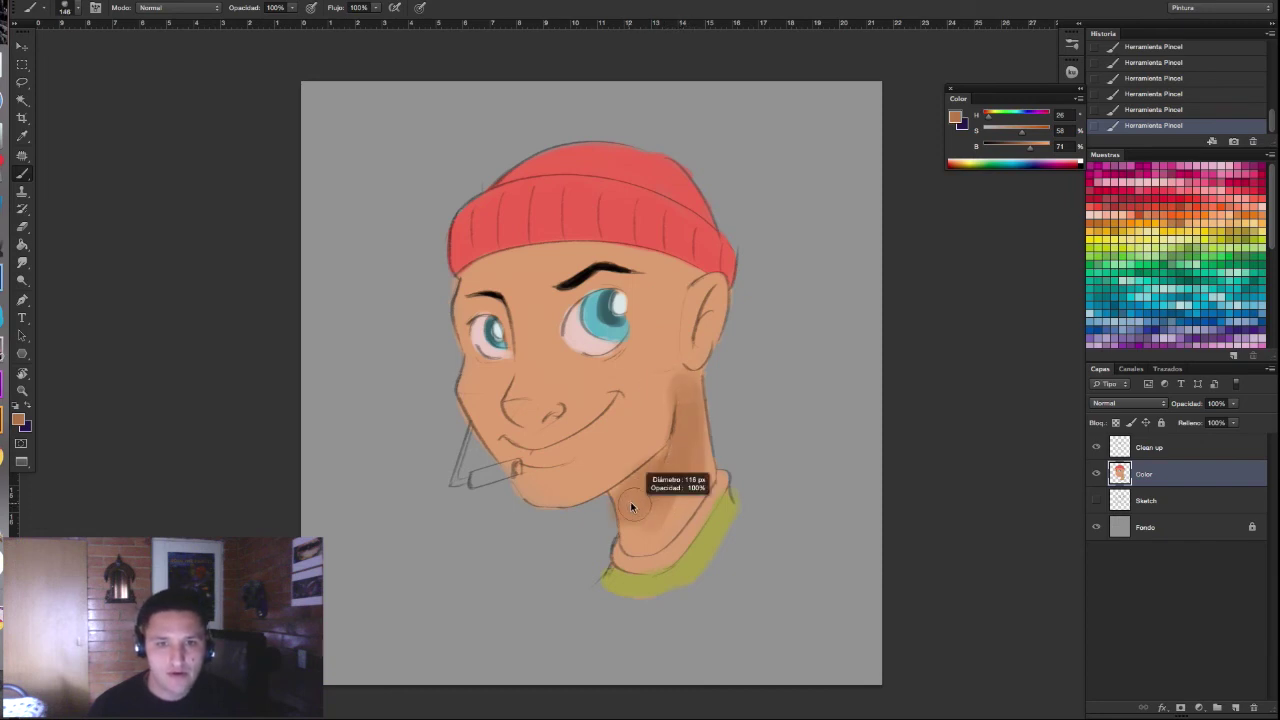
click(1116, 423)
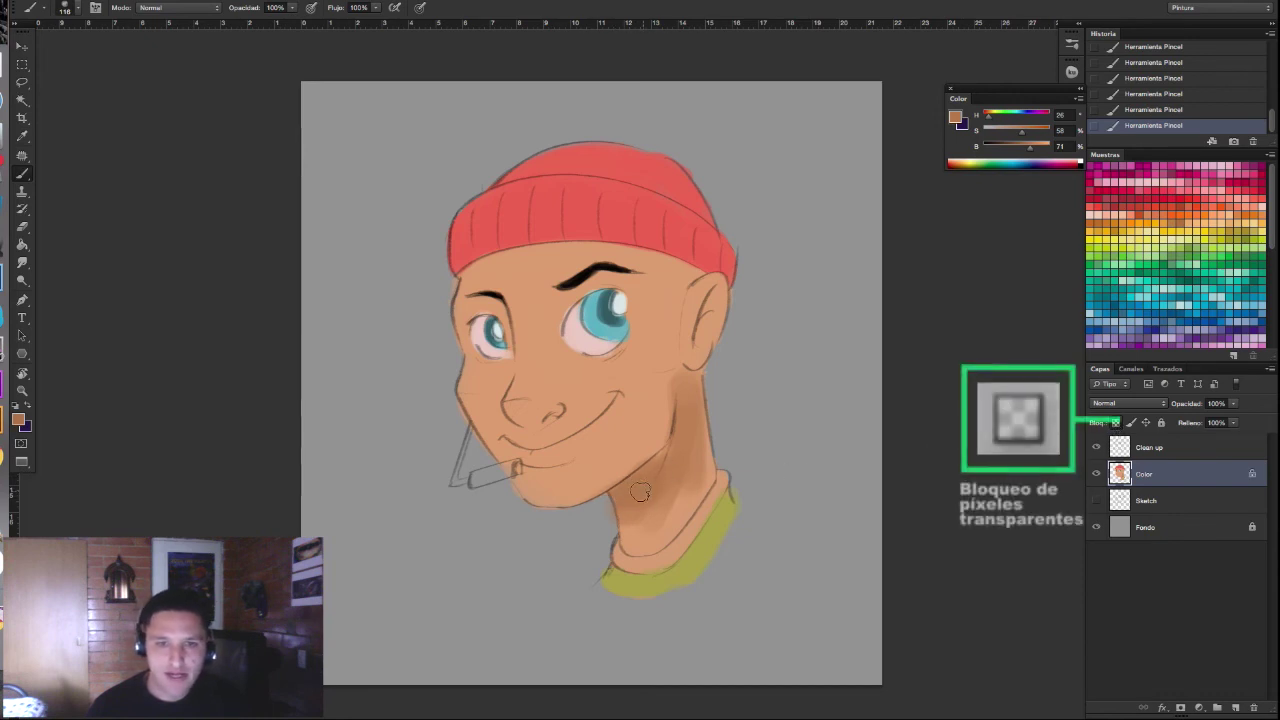
Step: Sample neck skin tones, resize the brush to about 88 px, and switch the foreground to grey
alt+click(660, 530)
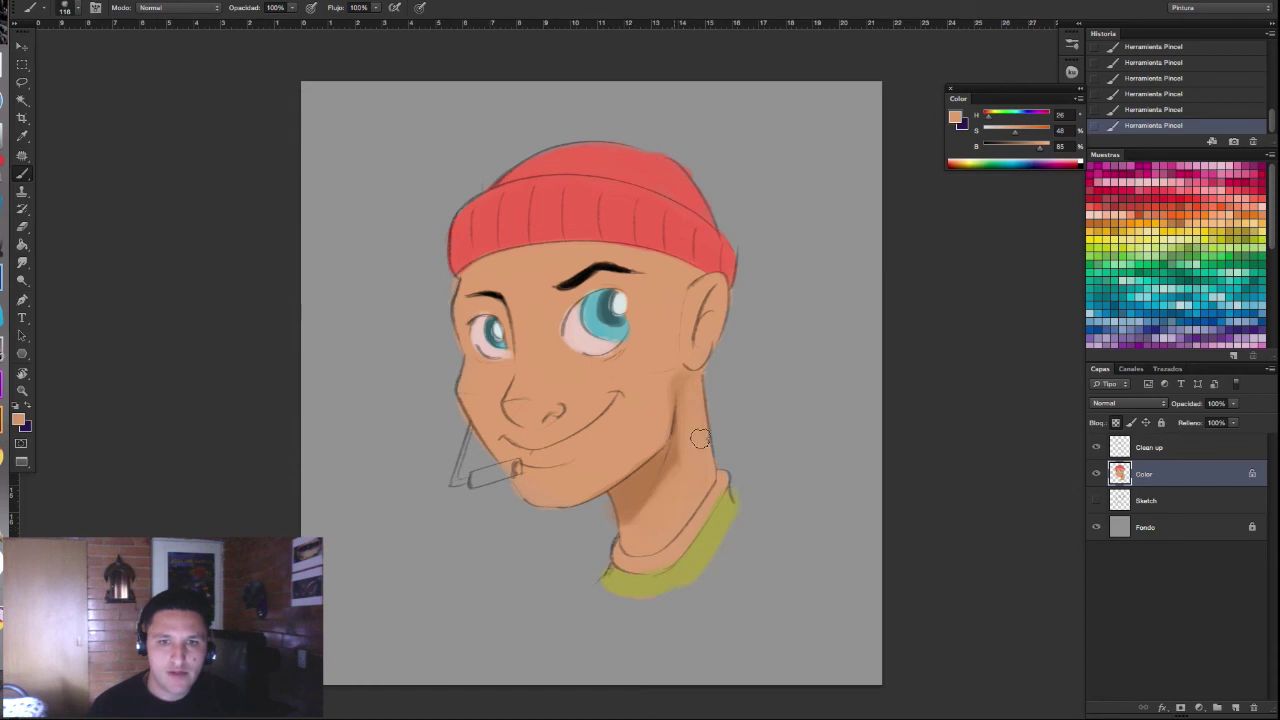
alt+click(654, 471)
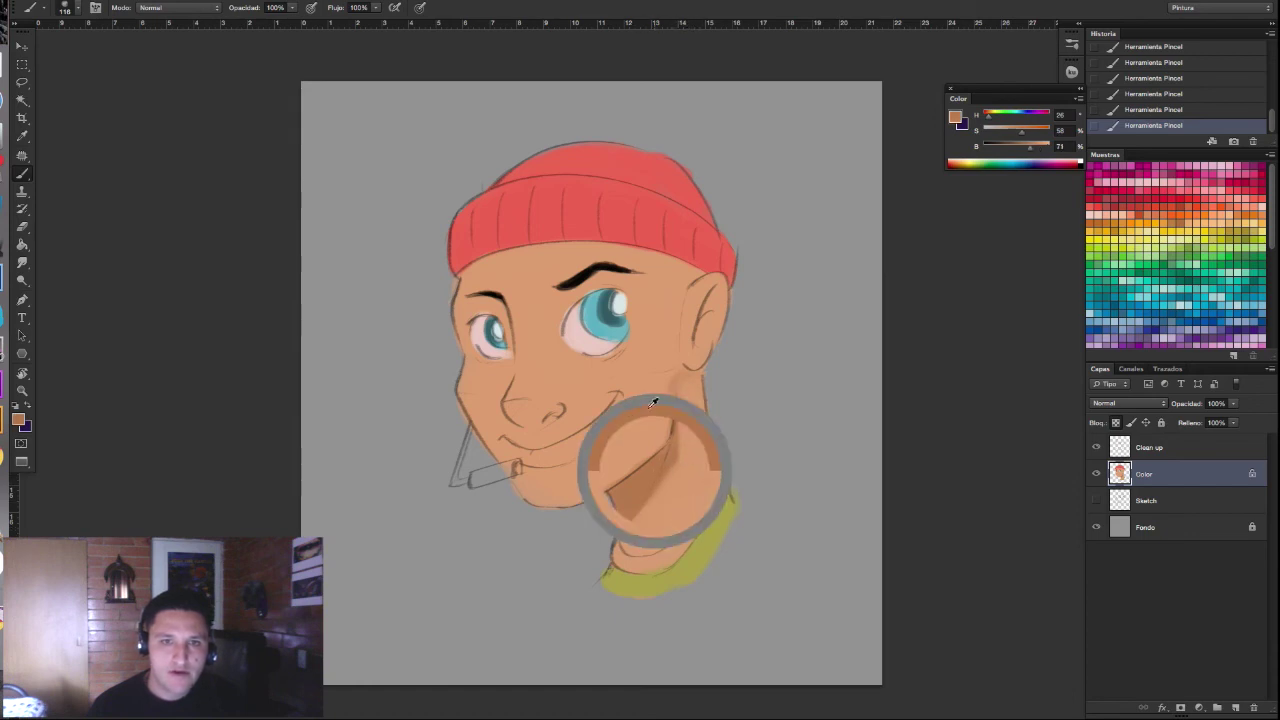
drag(553, 344, 659, 417)
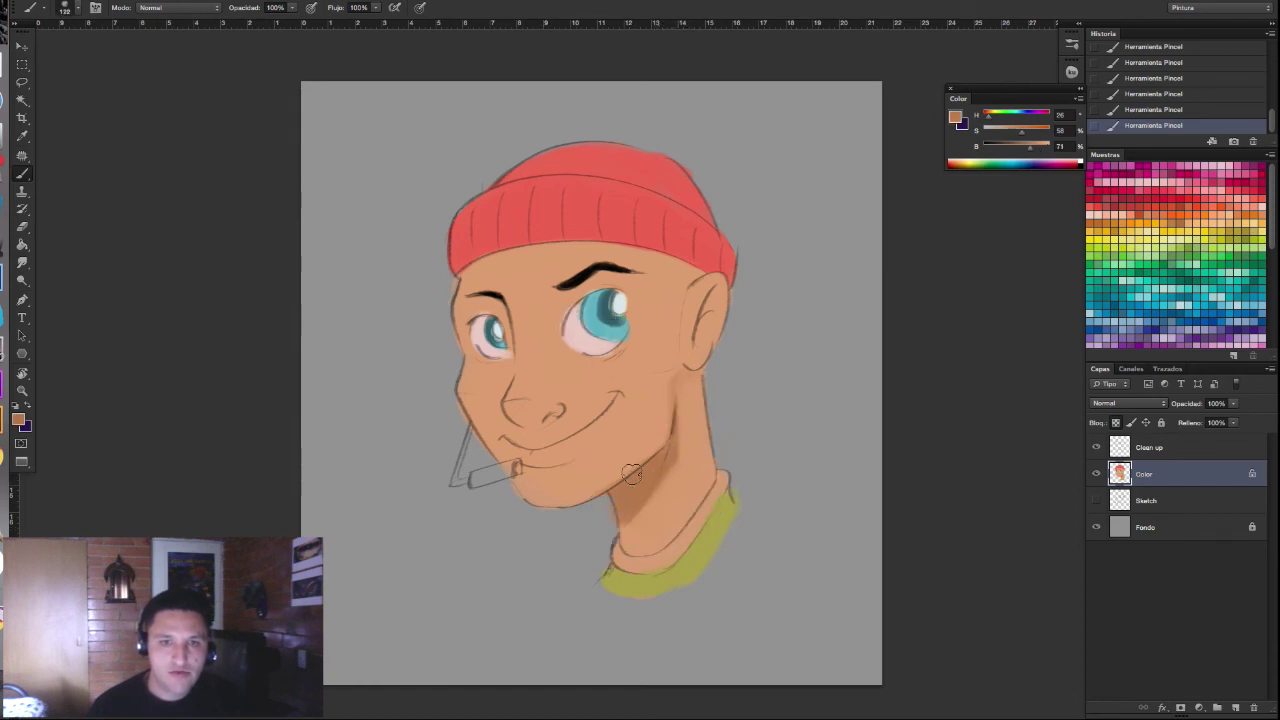
drag(600, 324, 585, 324)
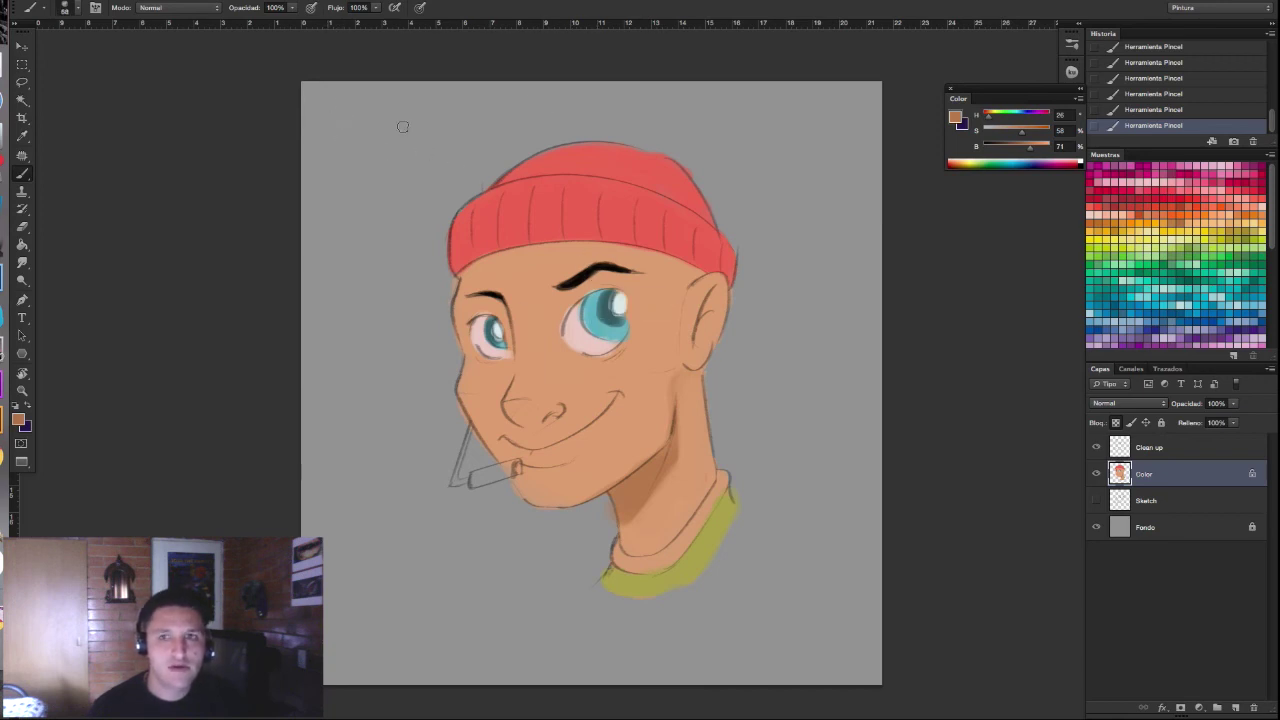
click(980, 137)
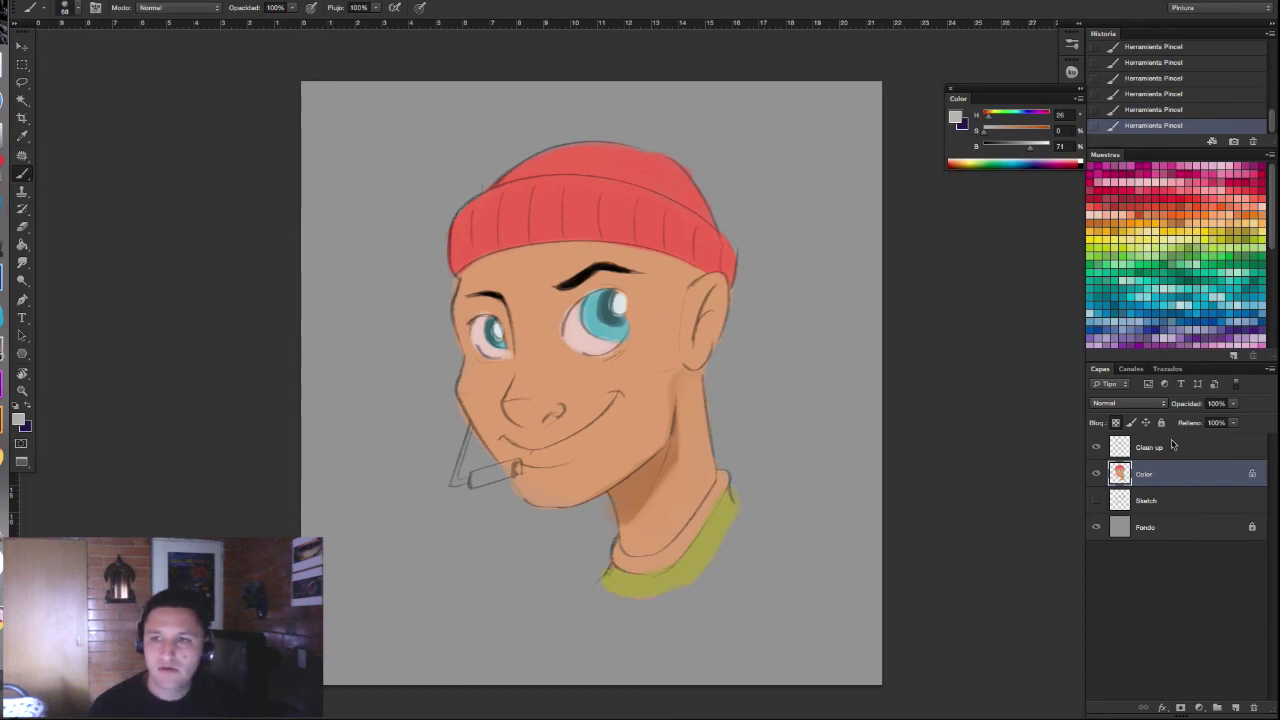
Step: Add layer Capa 1 with grey strokes near the top-left corner and lower right
click(1235, 707)
mouse_move(326, 110)
mouse_down()
mouse_move(345, 124)
mouse_move(336, 165)
mouse_move(400, 112)
mouse_up()
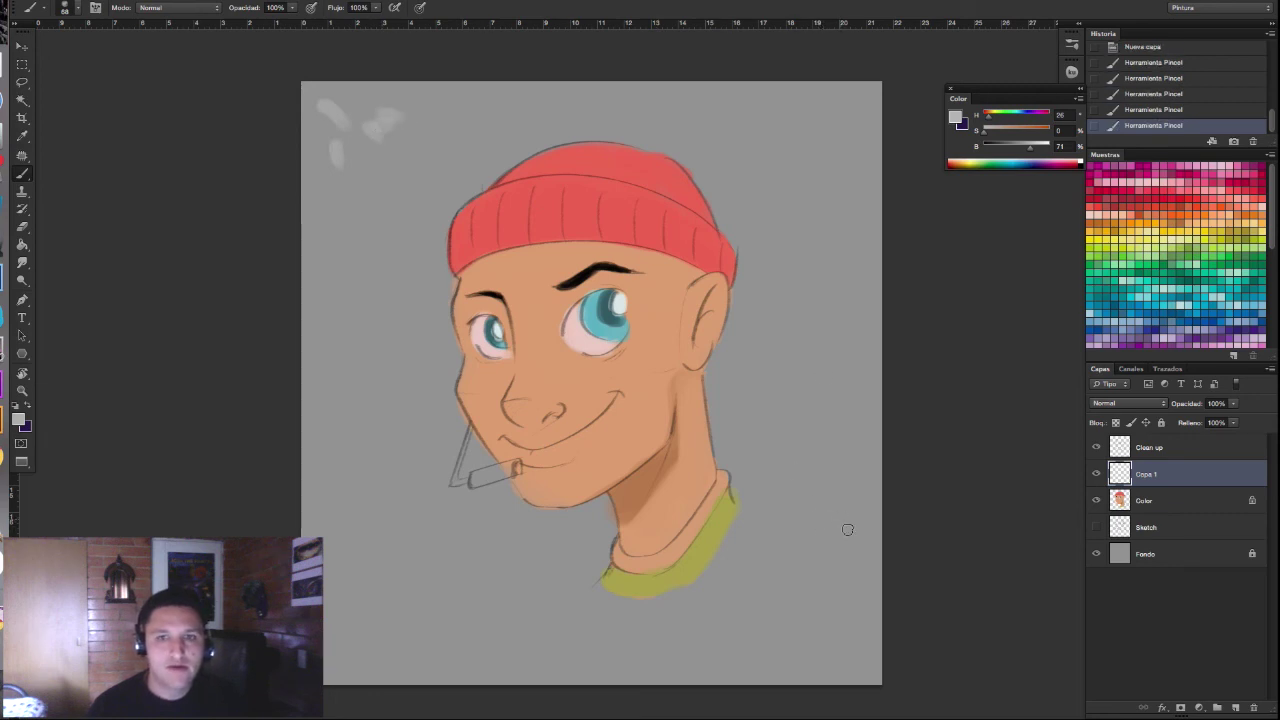
drag(858, 581, 852, 535)
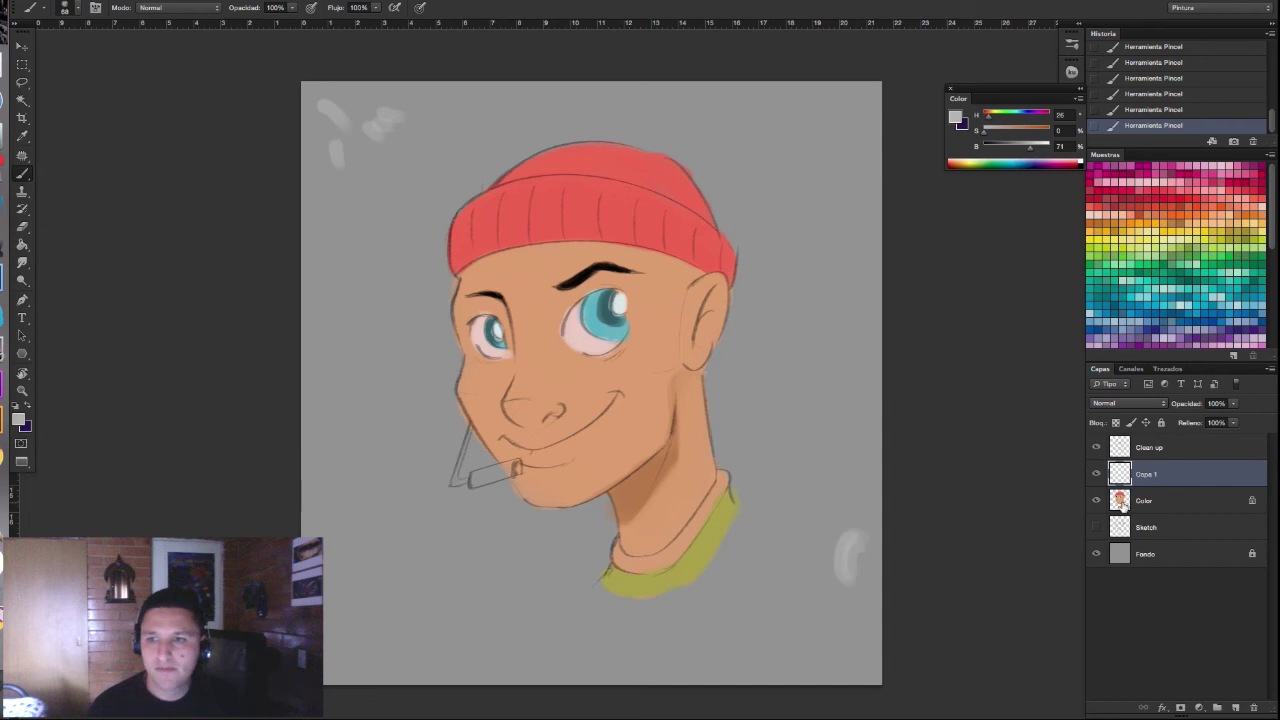
Step: Reselect the Color layer, sample the face skin tone, and enlarge the brush to 110
click(1118, 492)
alt+click(648, 462)
drag(560, 330, 580, 330)
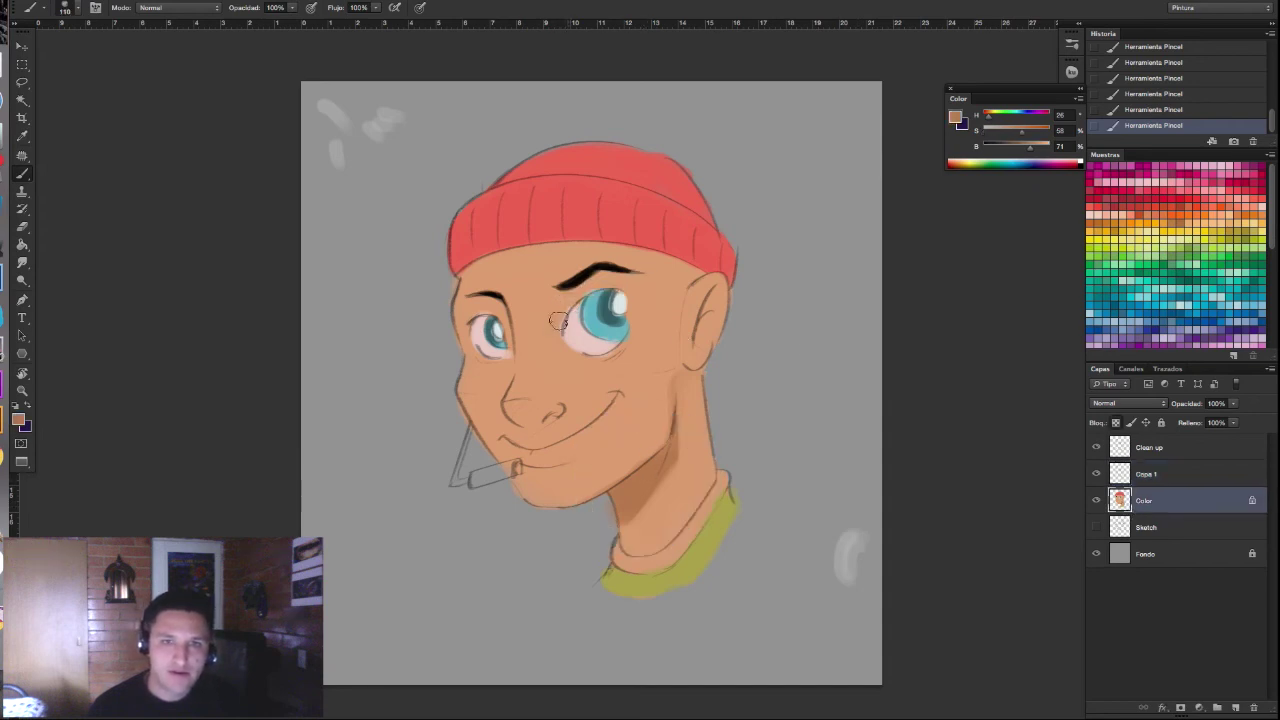
Step: Shade the brow and eyebrow area with sampled skin tones using a smaller brush
alt+click(544, 338)
drag(570, 291, 565, 299)
alt+click(576, 297)
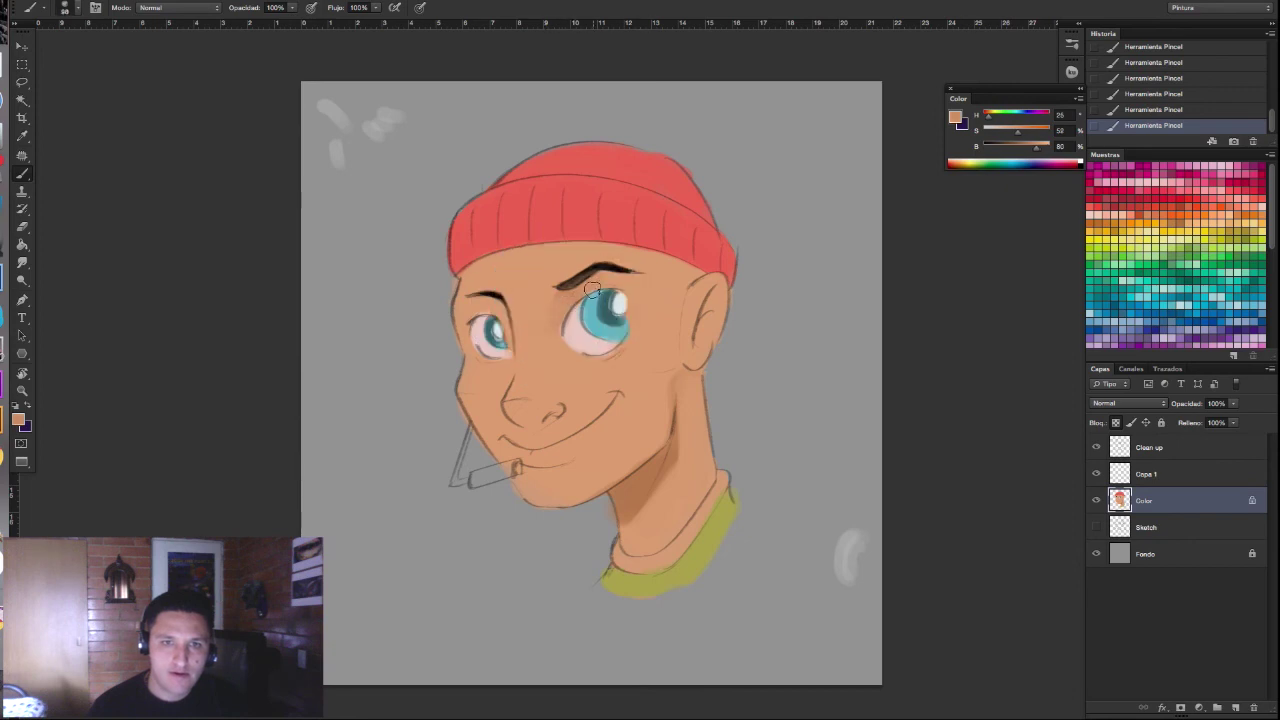
alt+click(604, 269)
drag(586, 290, 580, 290)
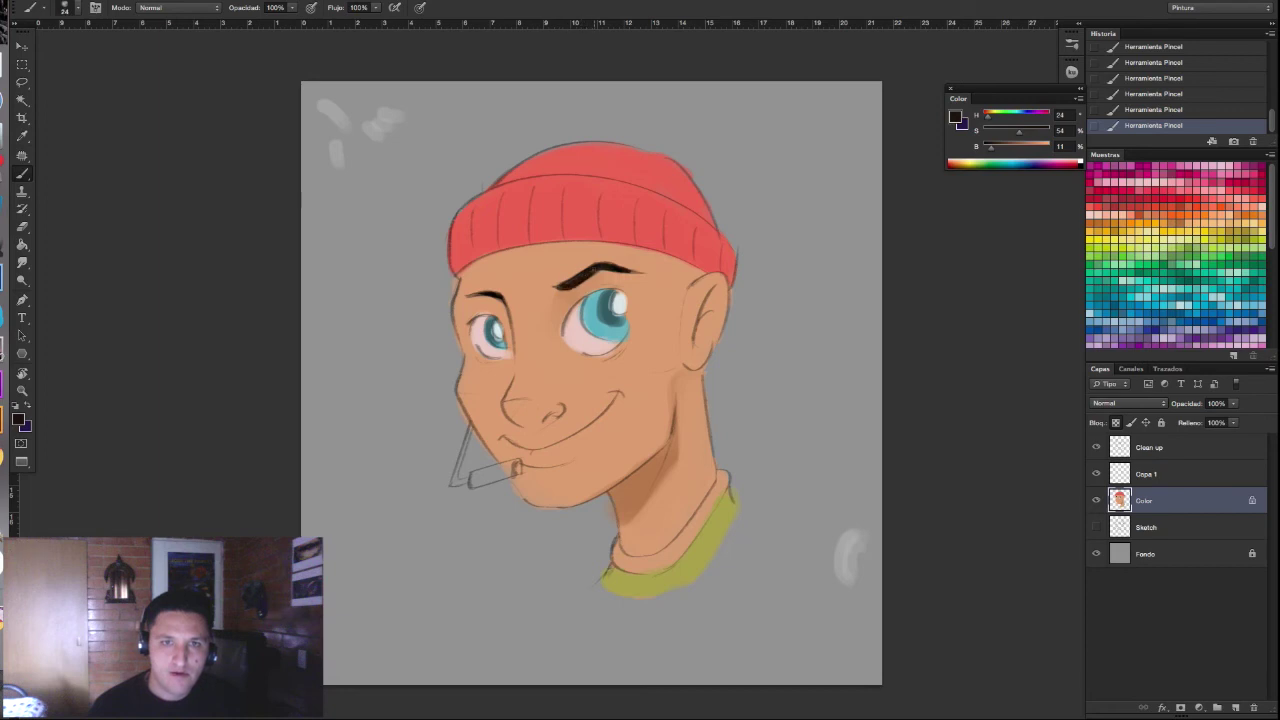
alt+click(587, 289)
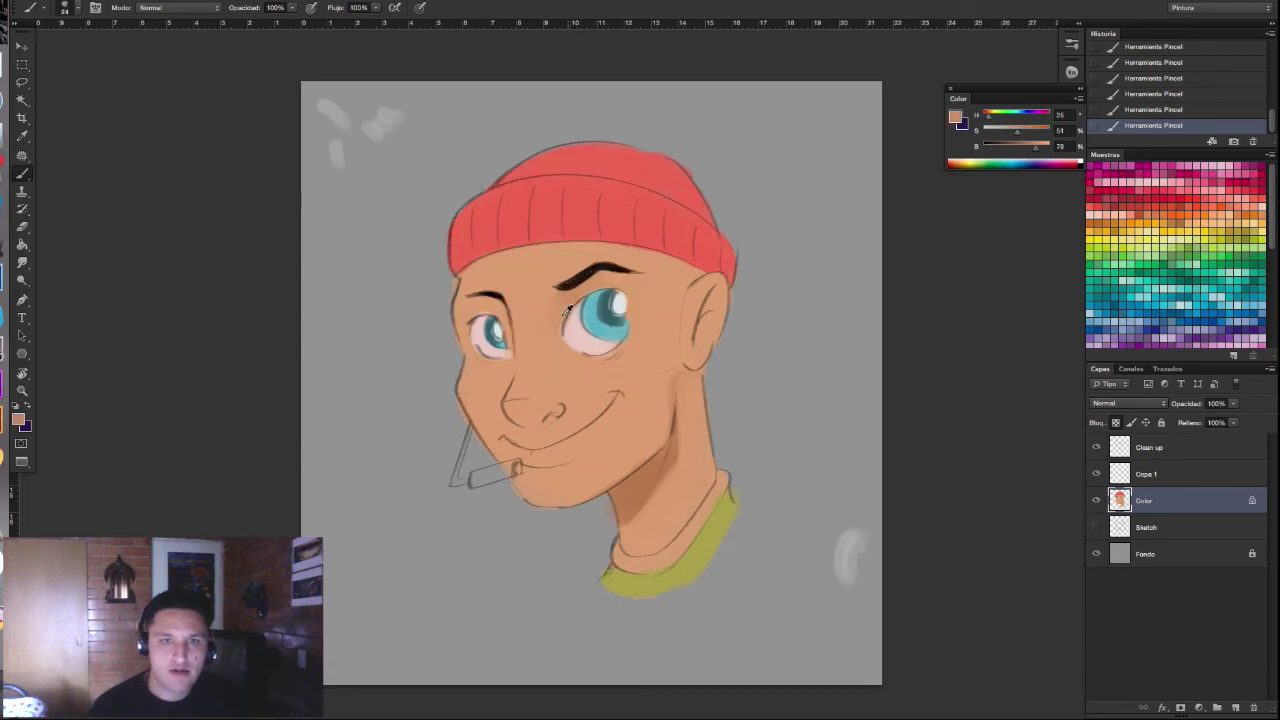
alt+click(654, 466)
alt+click(598, 288)
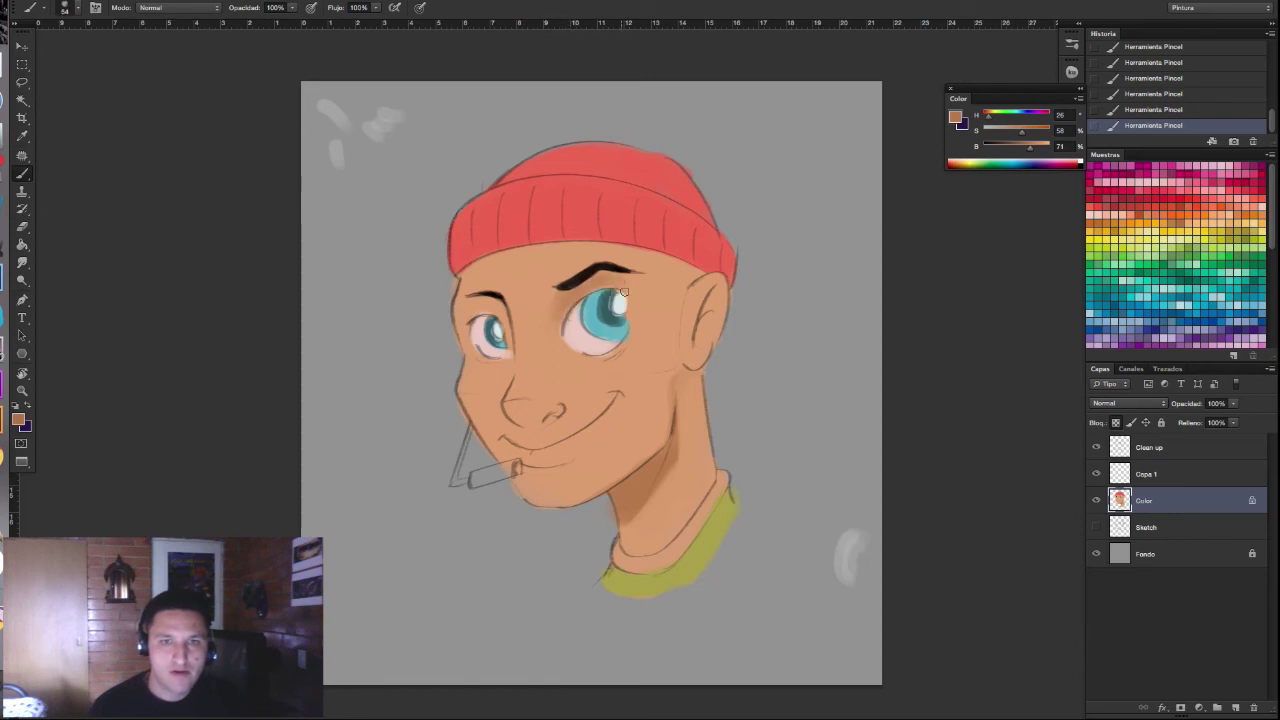
Step: Blend skin shading between and around the eyes and nose, then open the foreground picker
alt+click(546, 316)
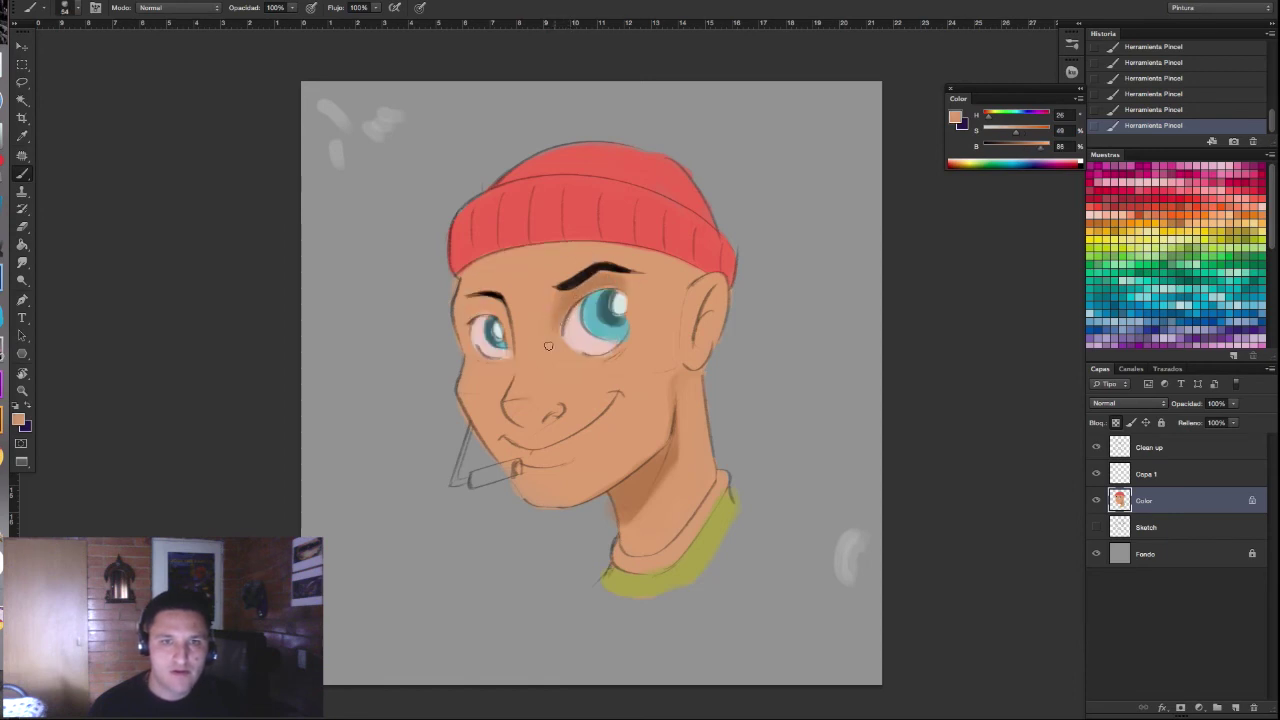
alt+click(567, 298)
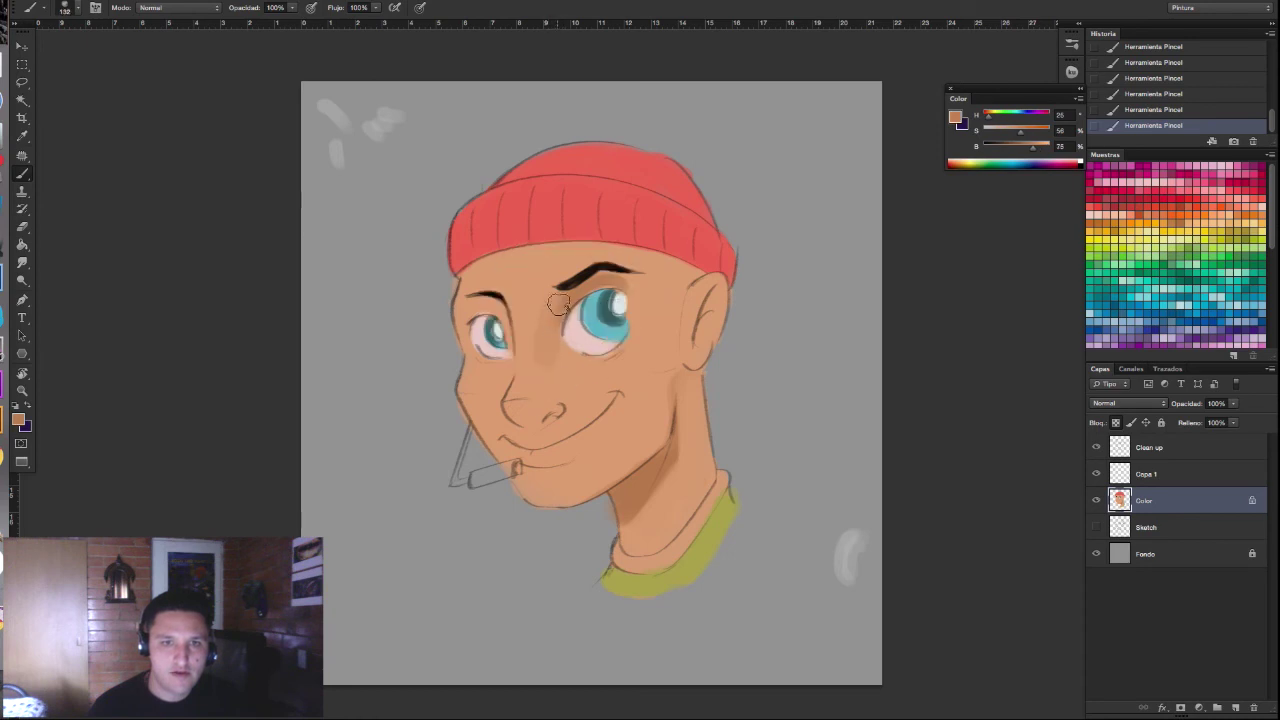
alt+click(536, 313)
alt+click(548, 352)
alt+click(548, 383)
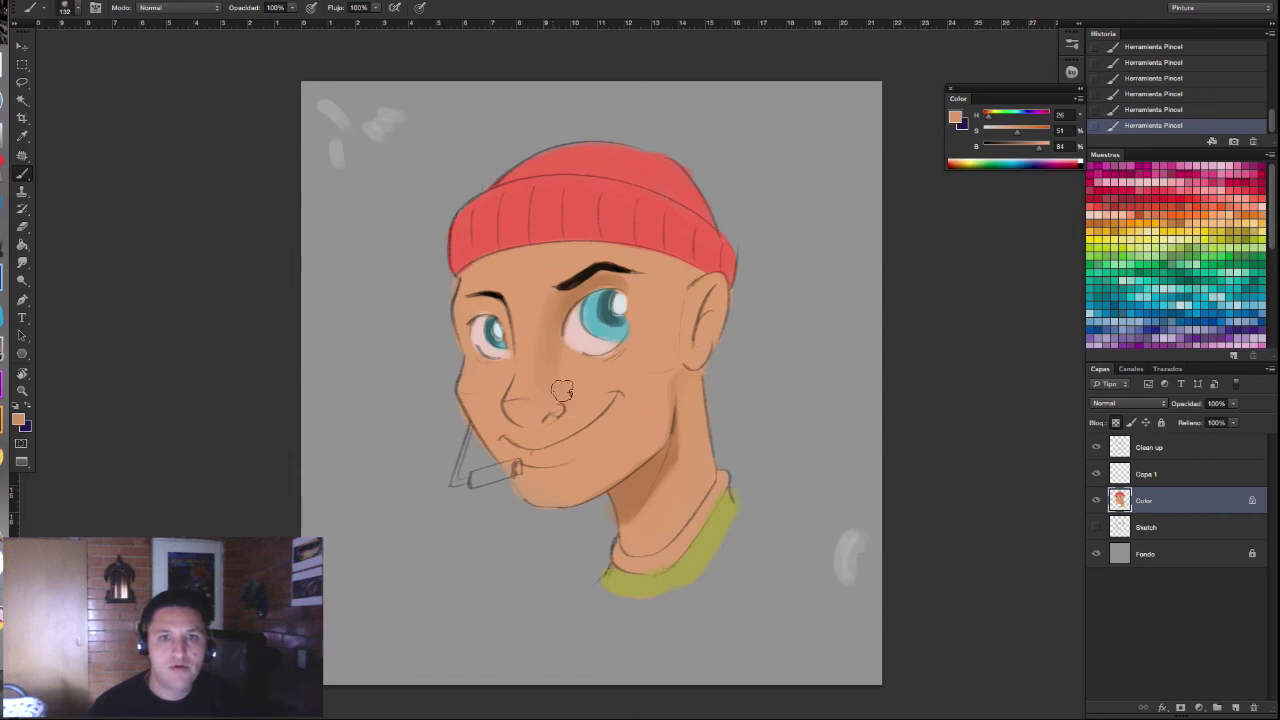
alt+click(572, 376)
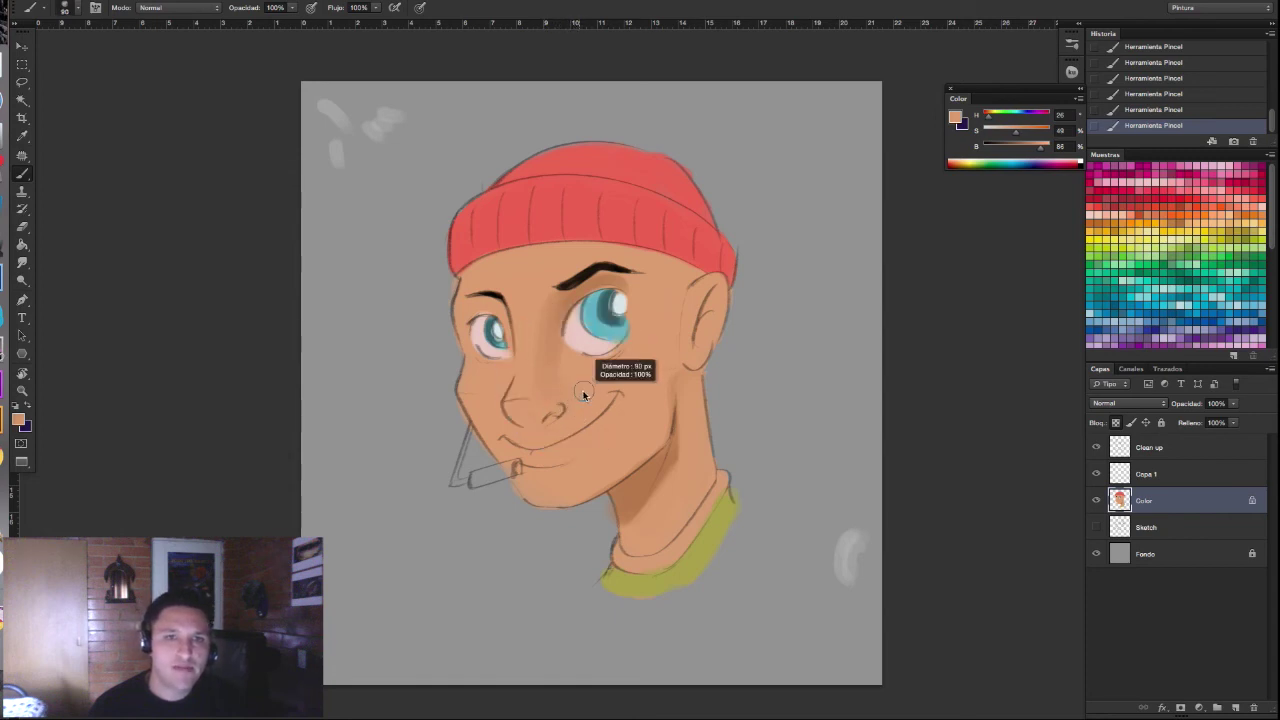
alt+click(556, 363)
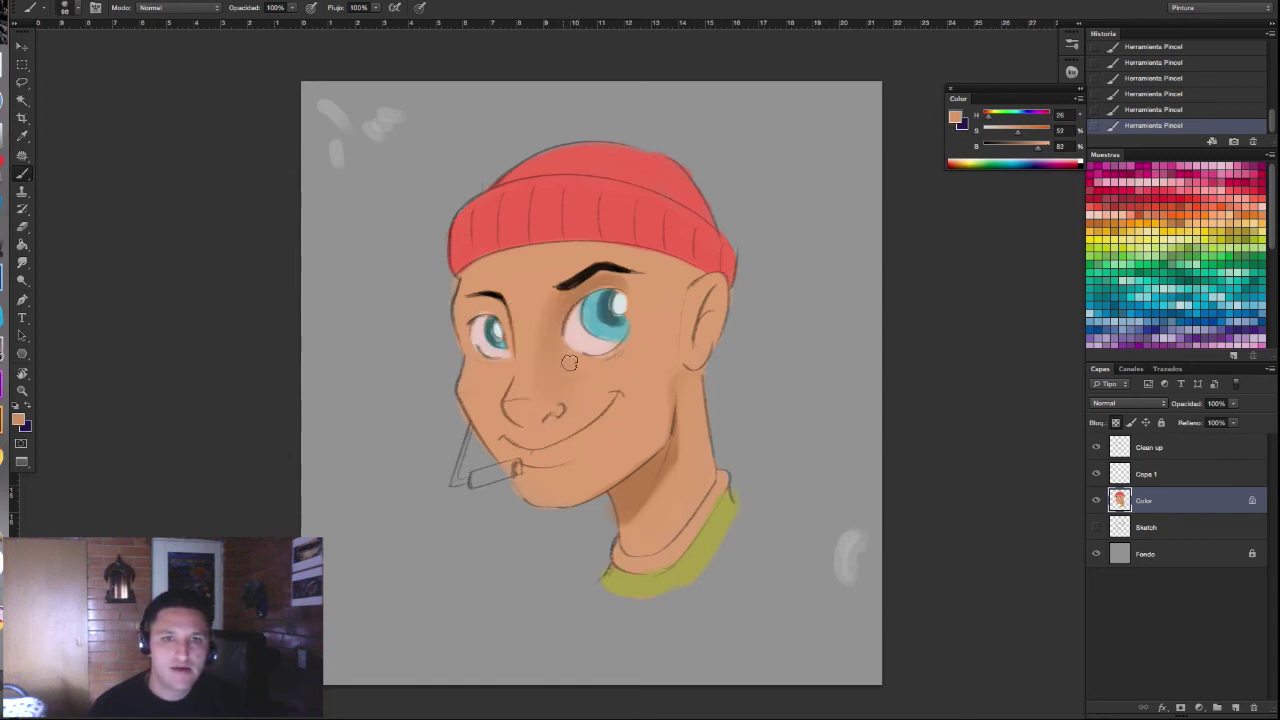
alt+click(549, 317)
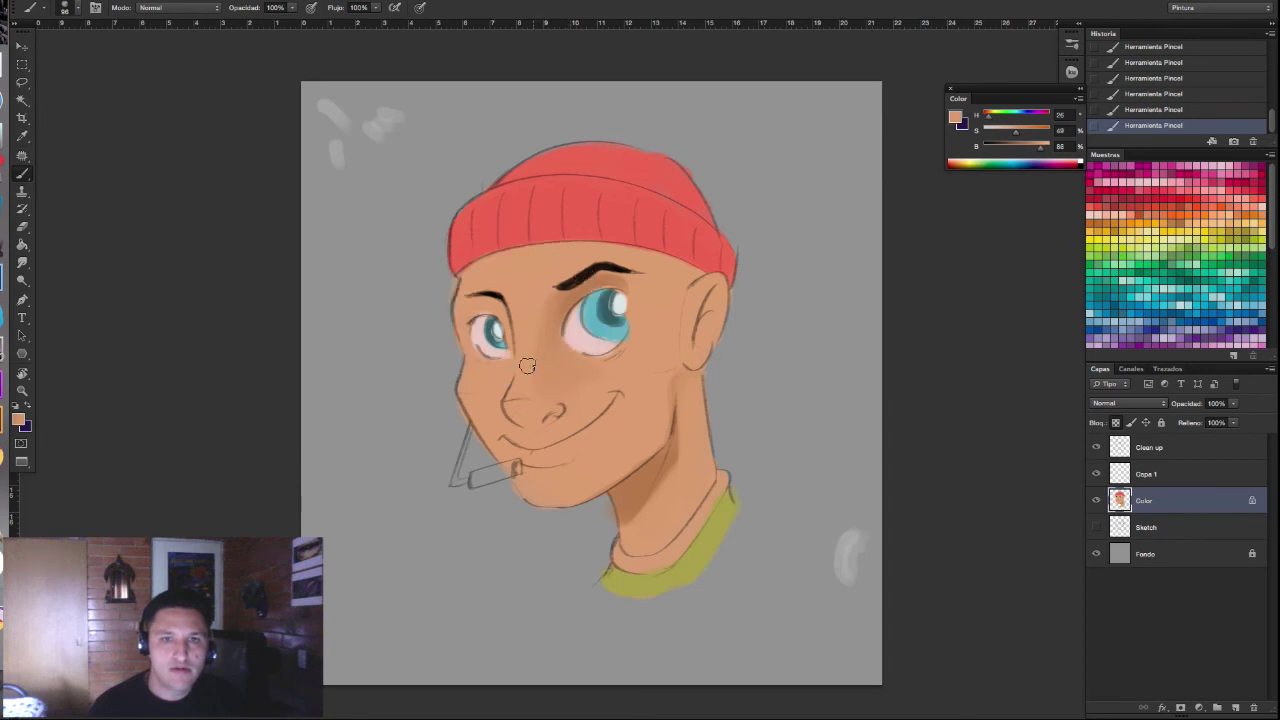
alt+click(527, 306)
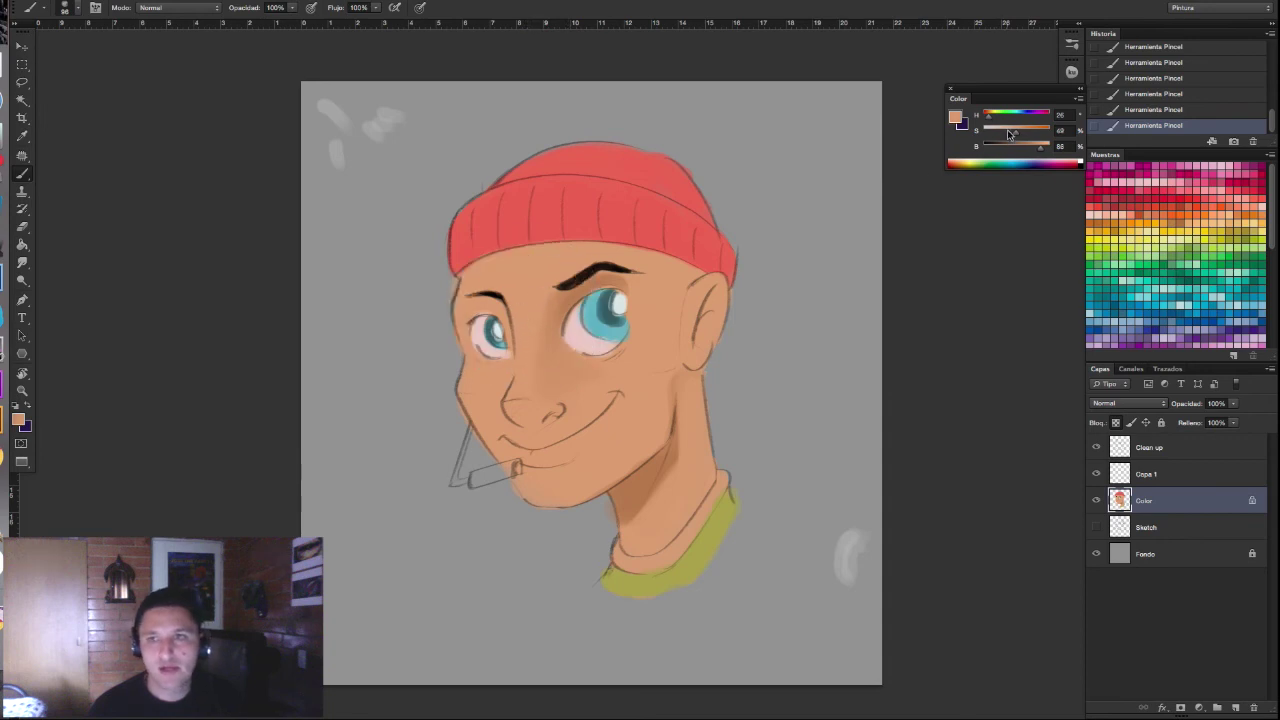
click(955, 120)
Step: Choose a lighter skin tone and lighten the left cheek edge with a large brush
drag(812, 408, 798, 402)
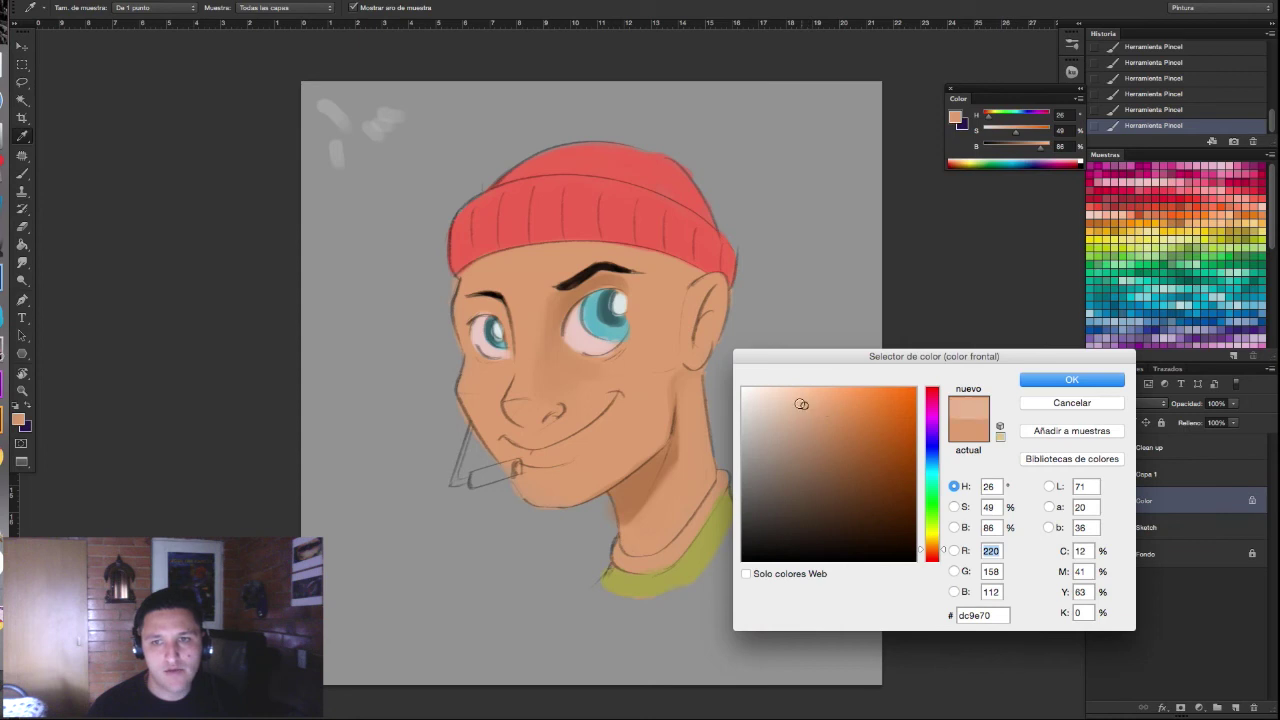
click(1058, 384)
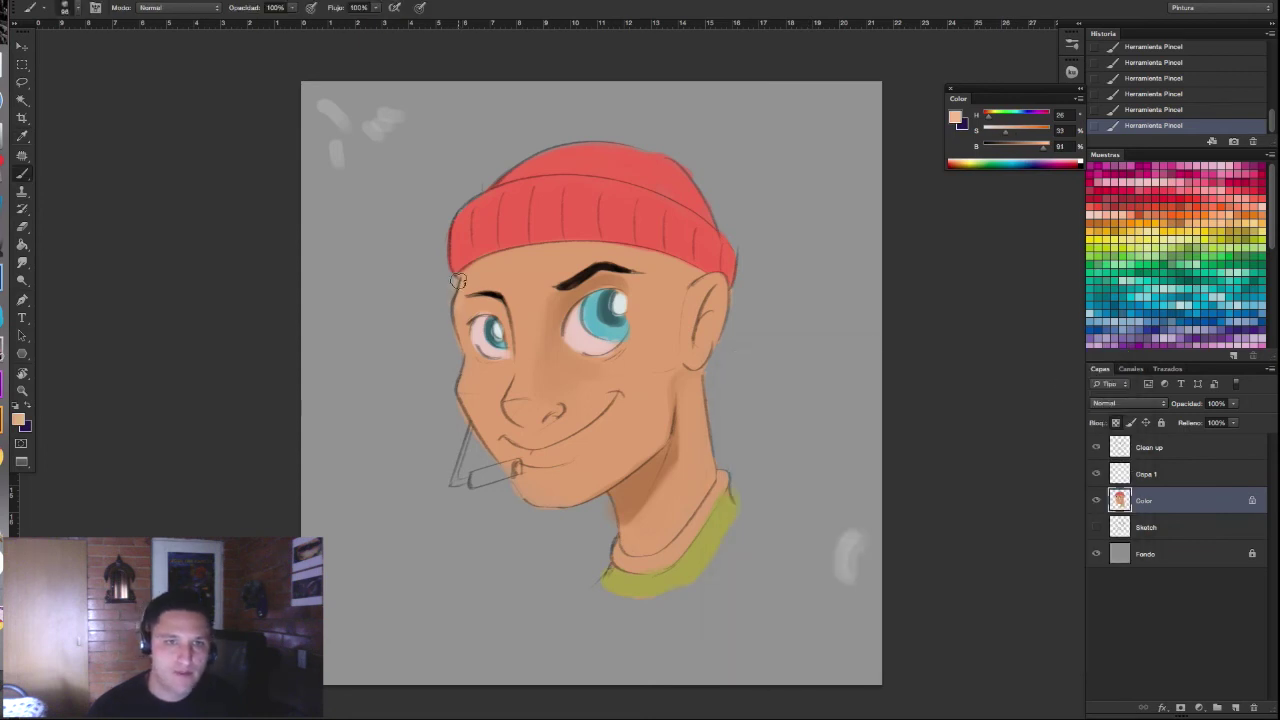
key(bracketright)
drag(457, 372, 465, 410)
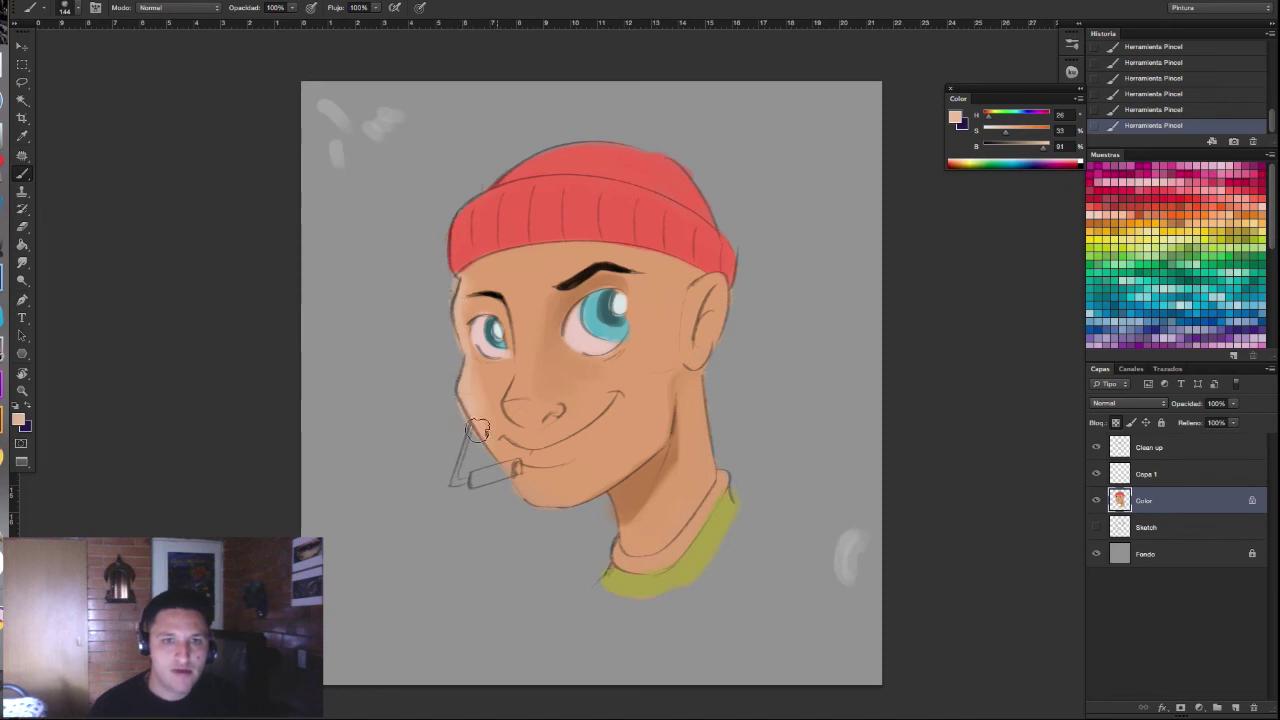
alt+click(481, 380)
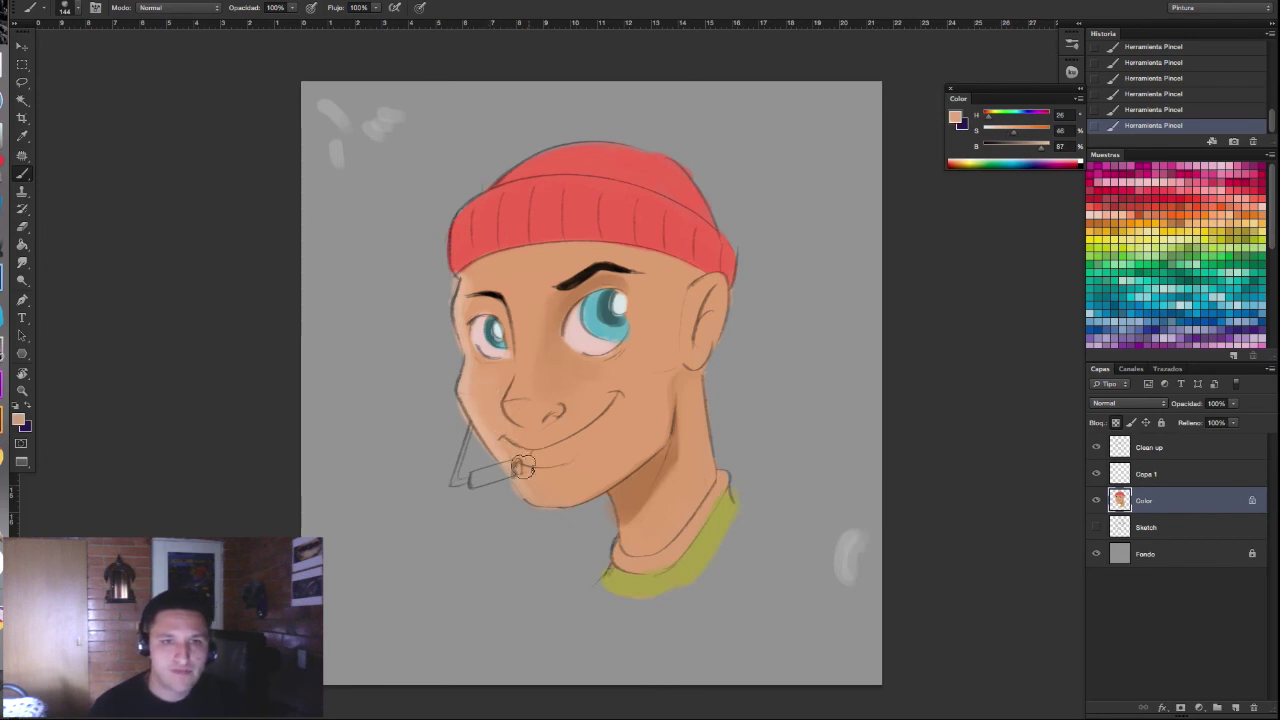
Step: Halve the brush size and sample darker and brighter skin tones near the temple
alt+right_click(480, 288)
drag(480, 288, 465, 286)
alt+click(560, 290)
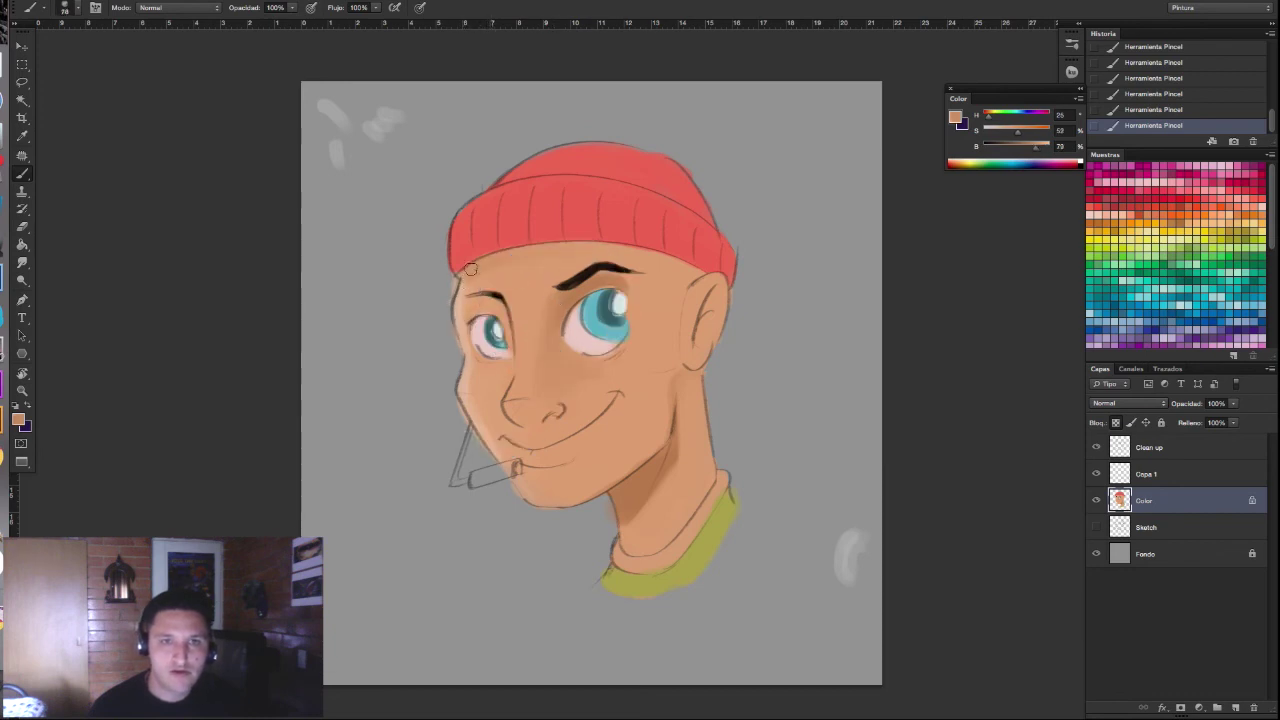
alt+click(540, 268)
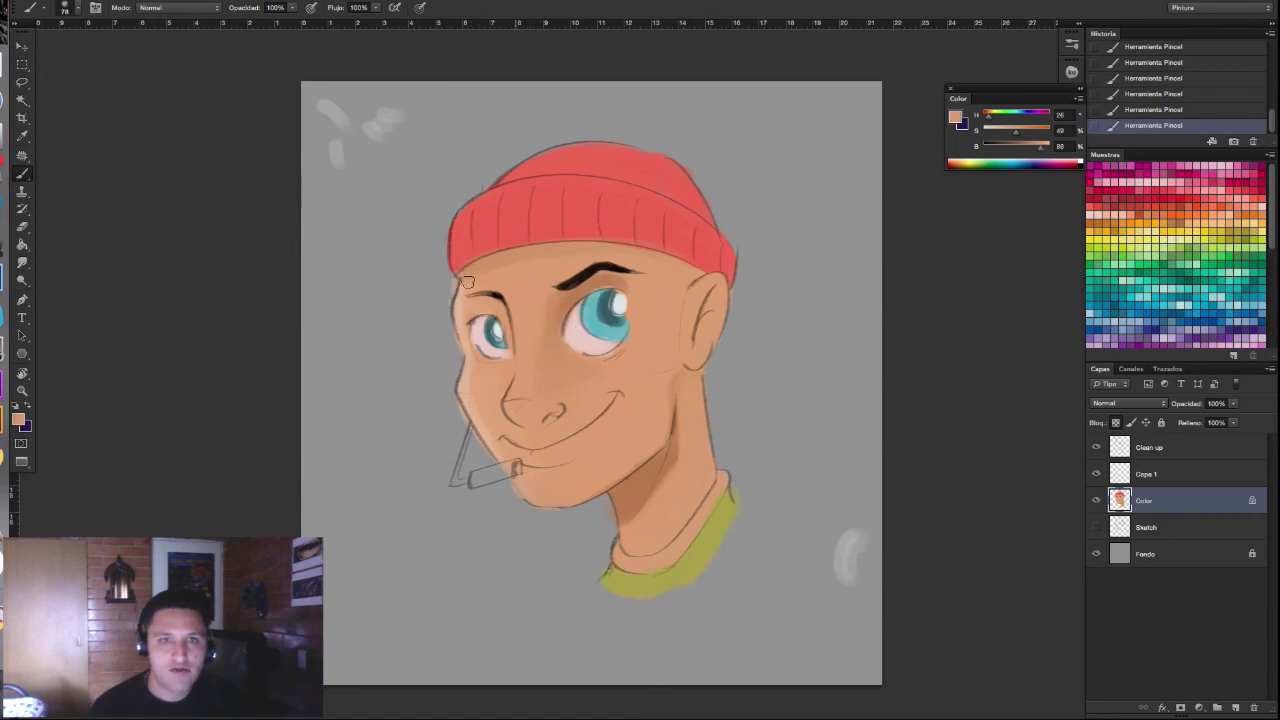
Step: Lower the Clean up layer's opacity and return to the Color layer
click(1160, 447)
mouse_move(1234, 403)
mouse_down()
mouse_move(1265, 427)
mouse_move(1217, 420)
mouse_up()
click(1146, 500)
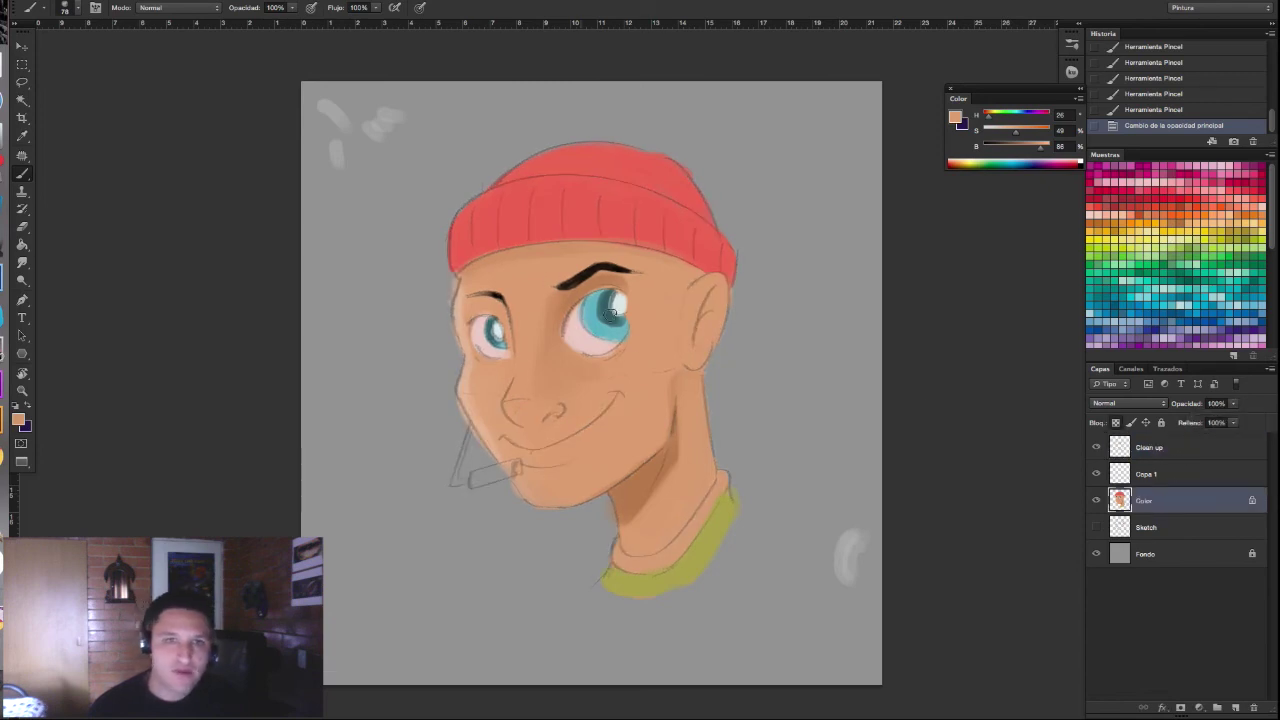
click(1150, 447)
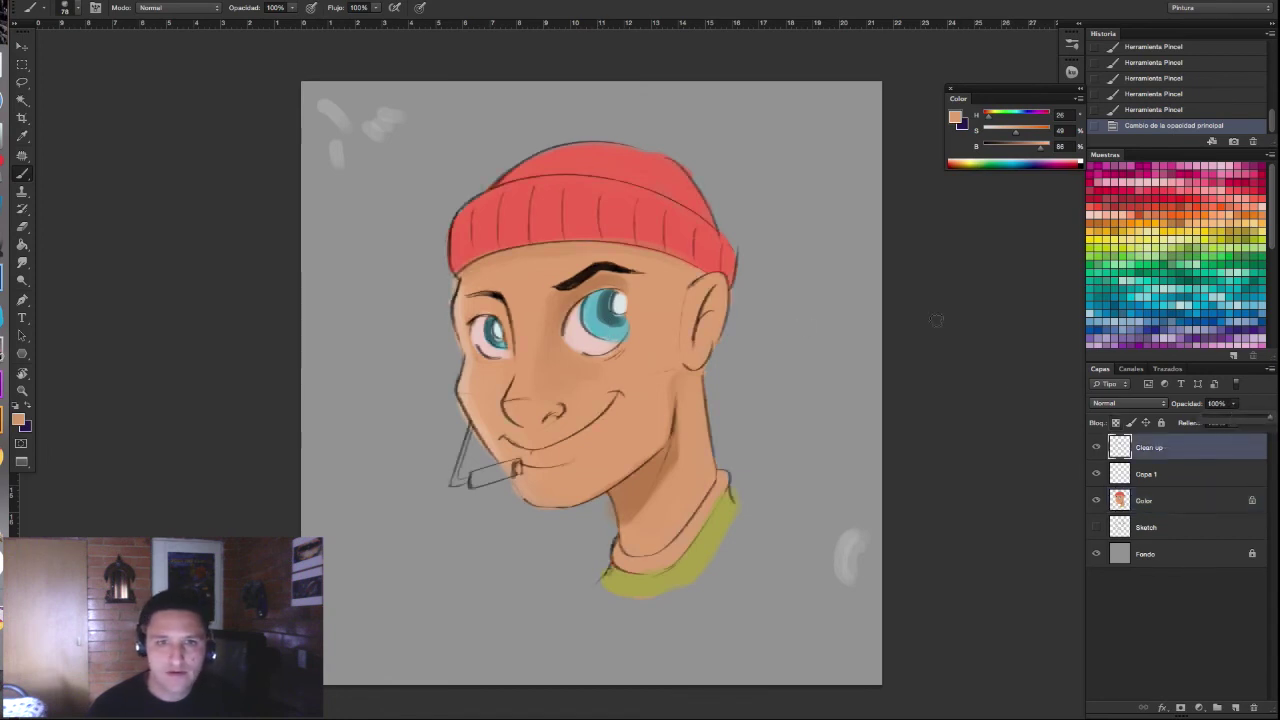
click(1124, 502)
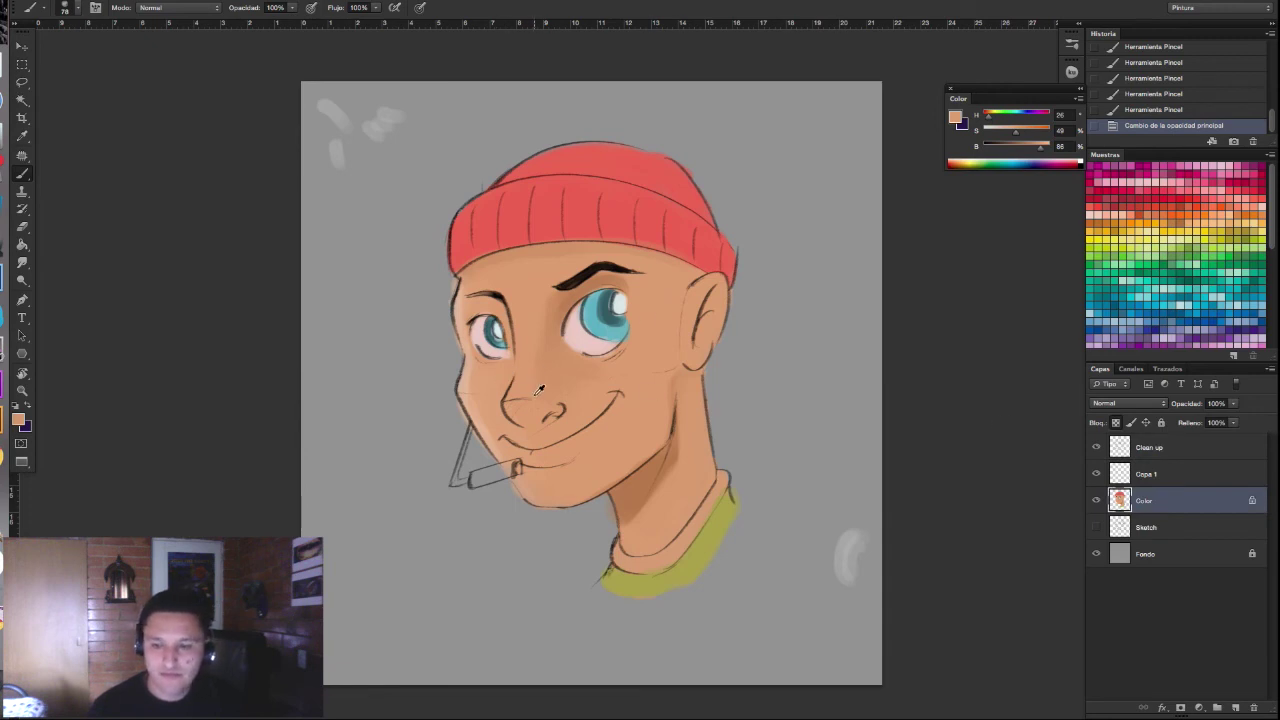
Step: Dab and blend skin tones across the cheek with a smaller brush
alt+click(490, 384)
click(485, 386)
drag(479, 388, 483, 409)
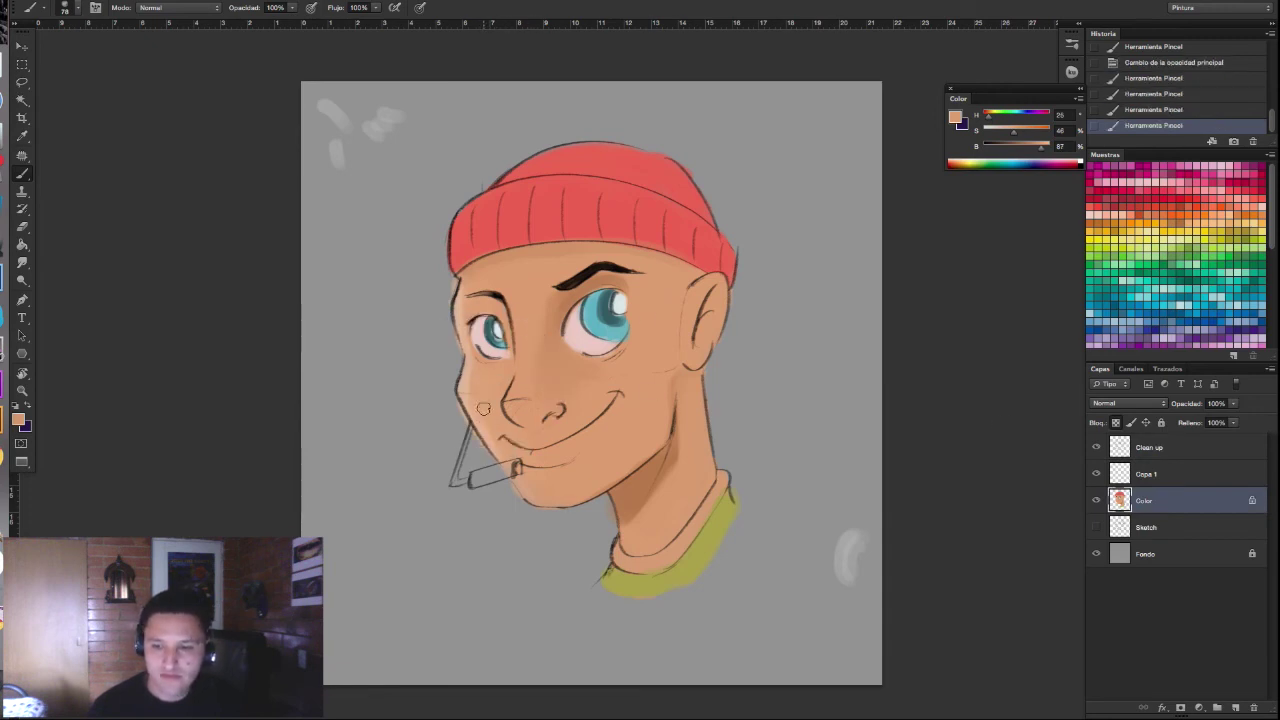
alt+click(598, 454)
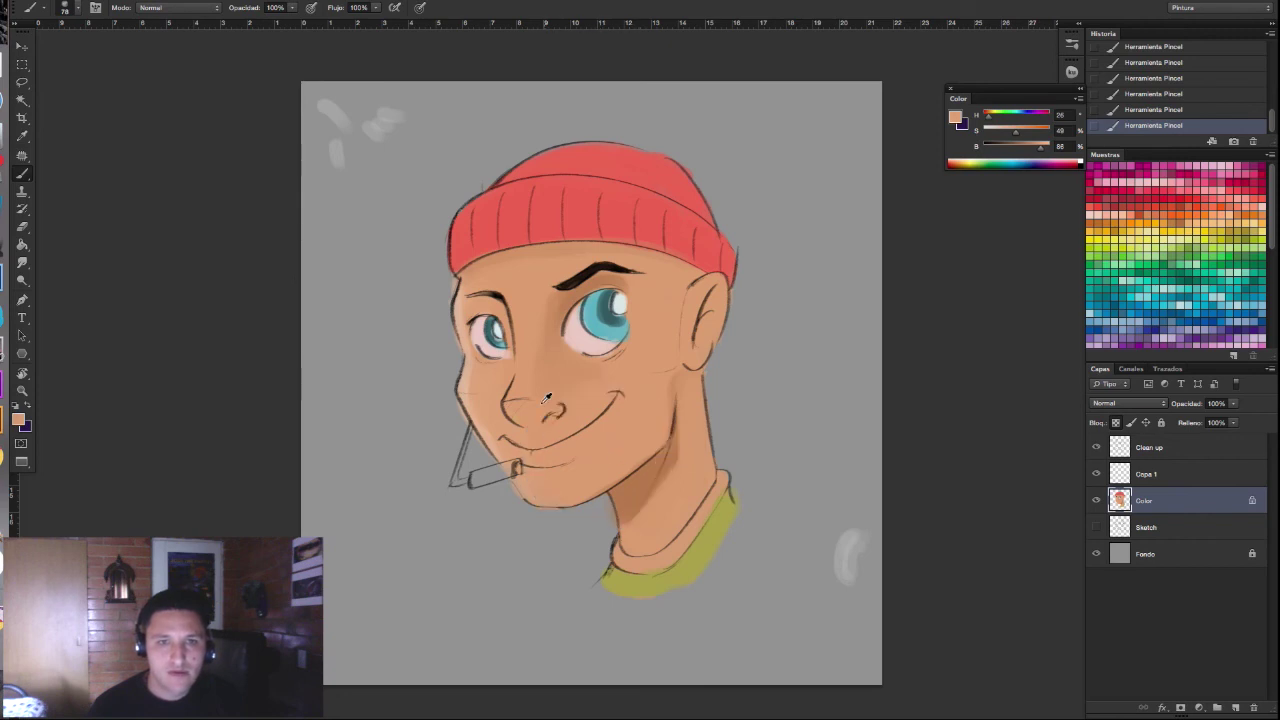
alt+click(566, 310)
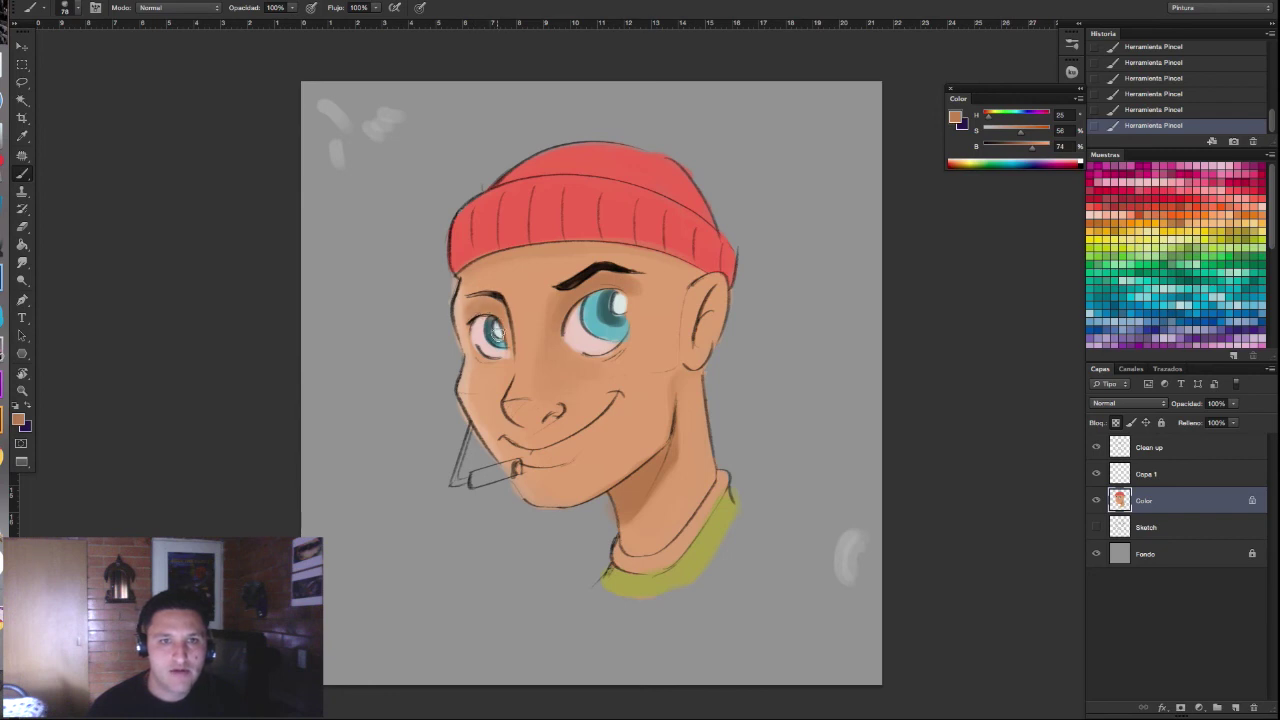
alt+click(609, 370)
key(bracketleft)
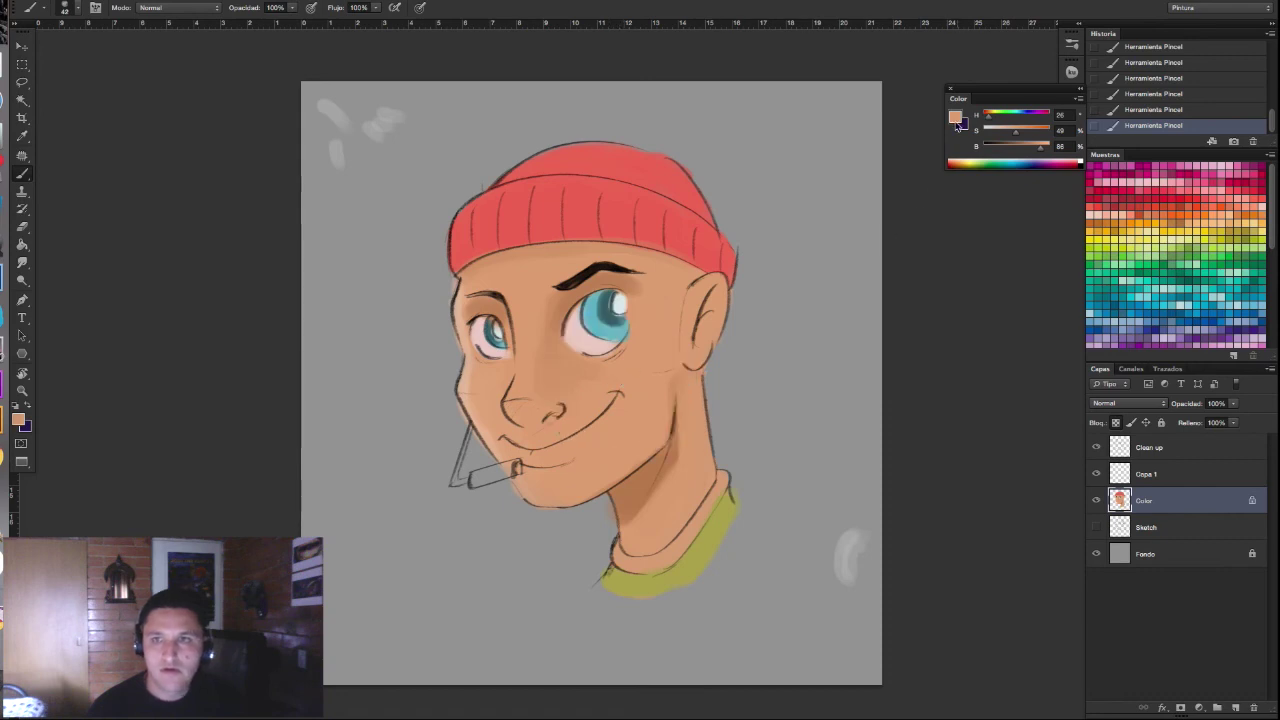
Step: Pick a lighter skin tone and paint warm cheek and neck tones
click(955, 118)
drag(824, 412, 797, 398)
click(1071, 379)
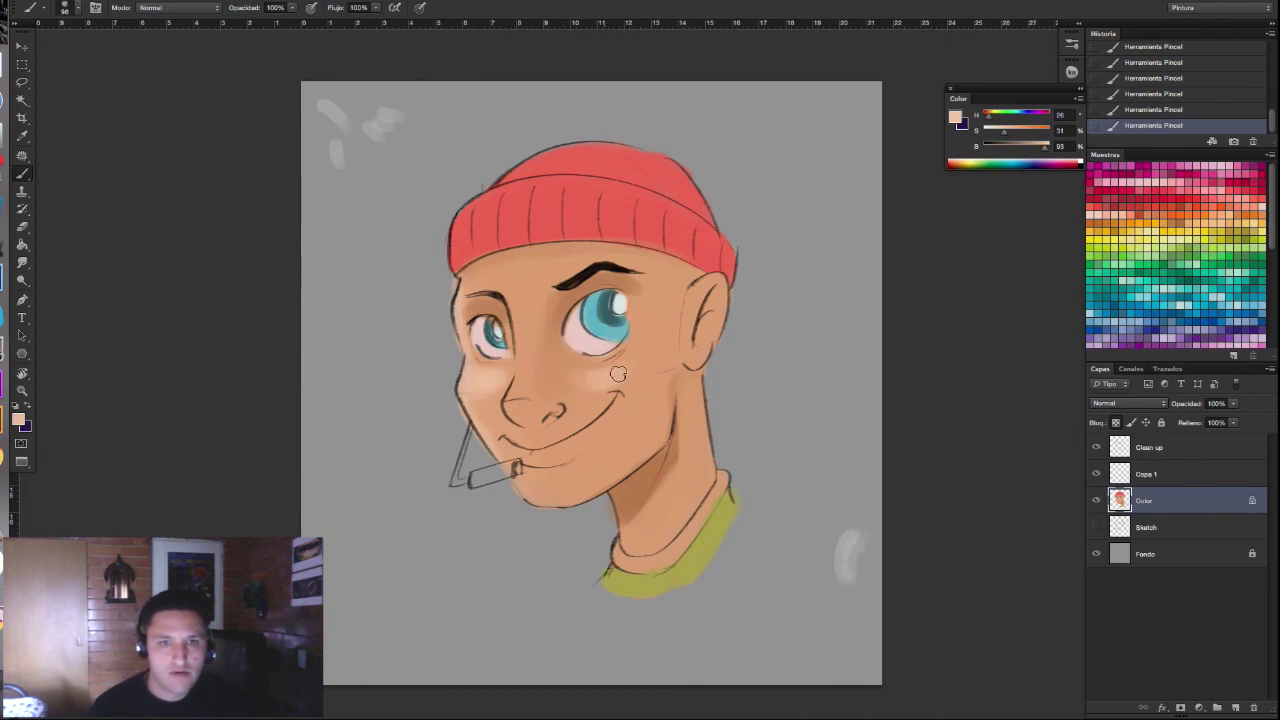
alt+click(493, 418)
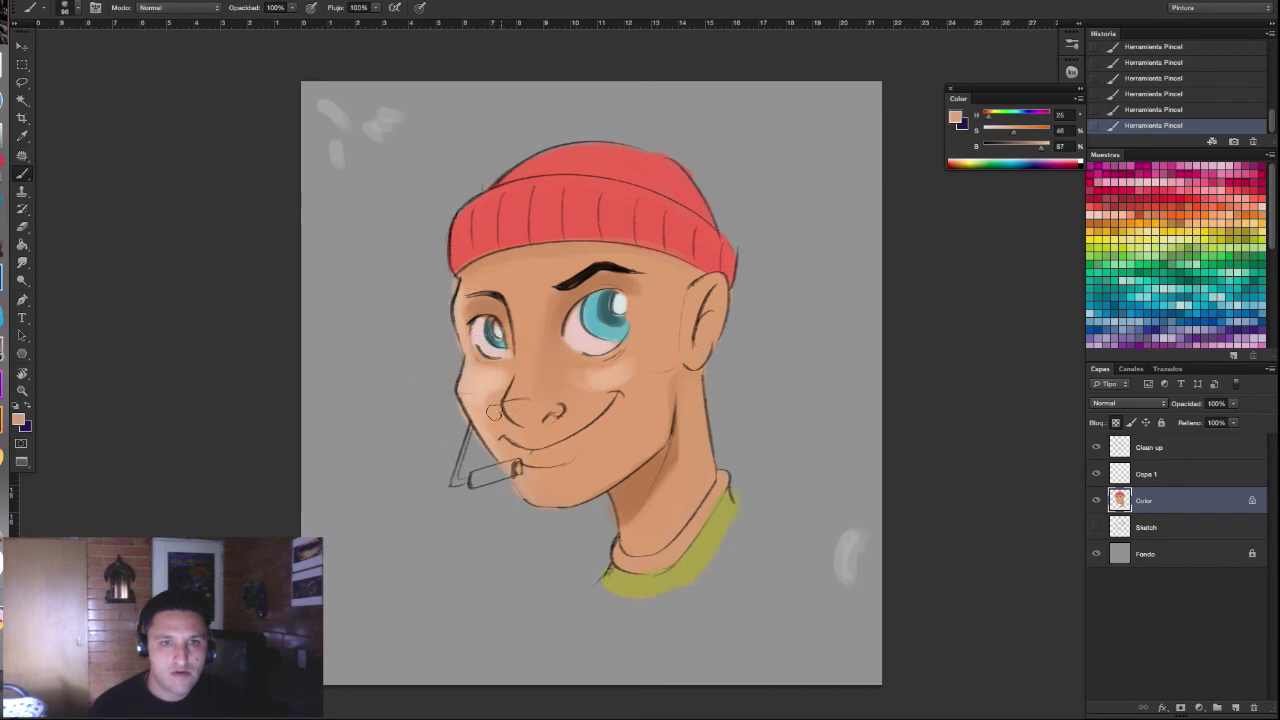
alt+click(640, 490)
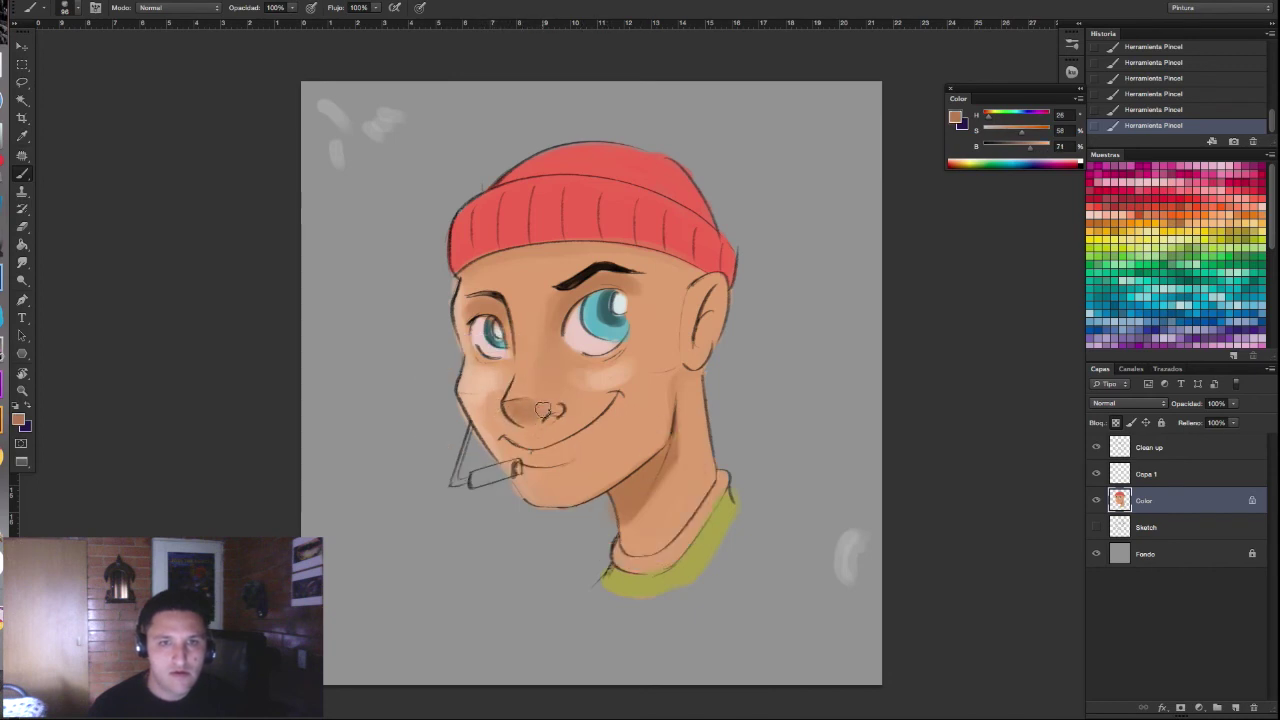
alt+click(560, 412)
Step: Alternate lighter highlight and darker shadow tones to blend rosy cheeks and nose
alt+click(612, 376)
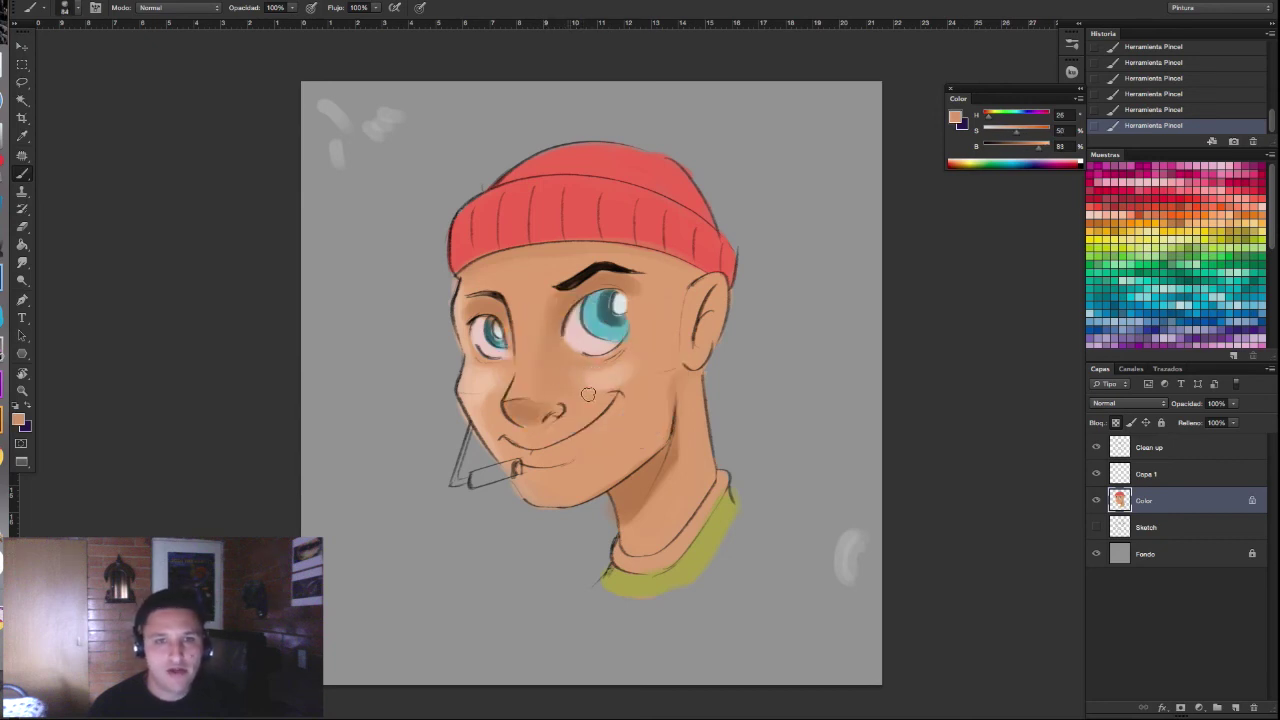
alt+click(600, 398)
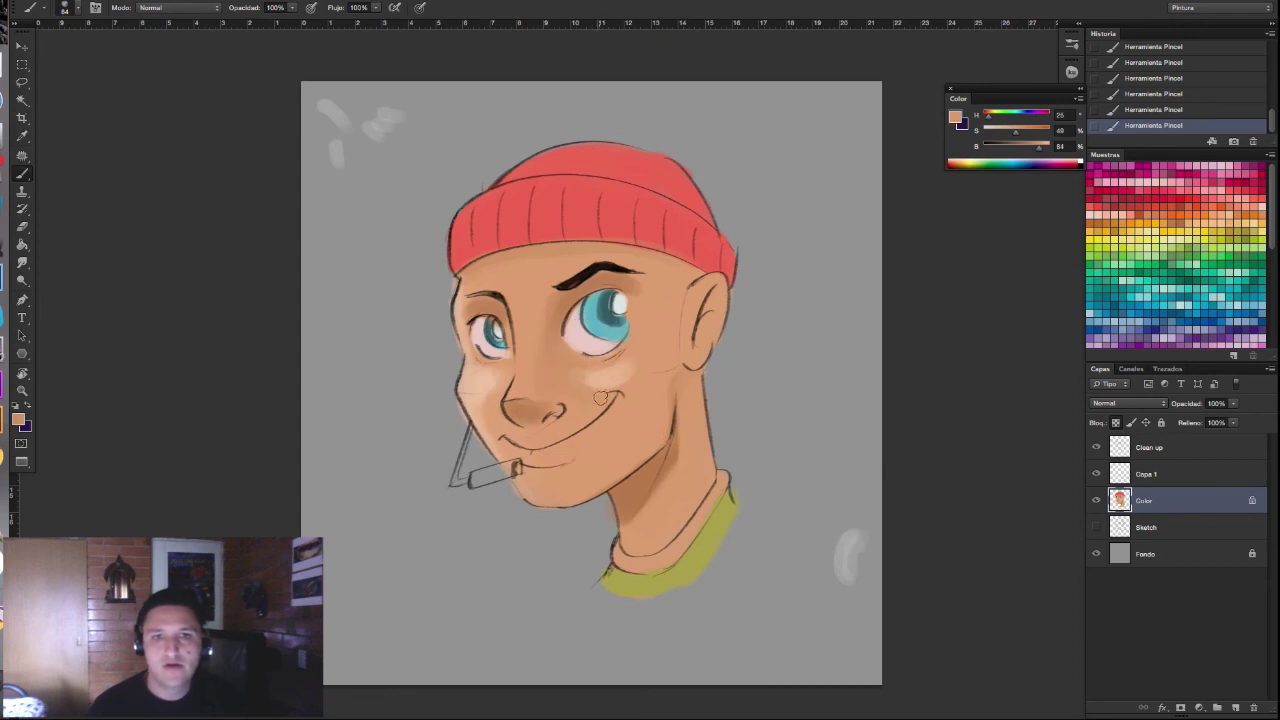
alt+click(606, 378)
alt+click(570, 367)
alt+click(604, 378)
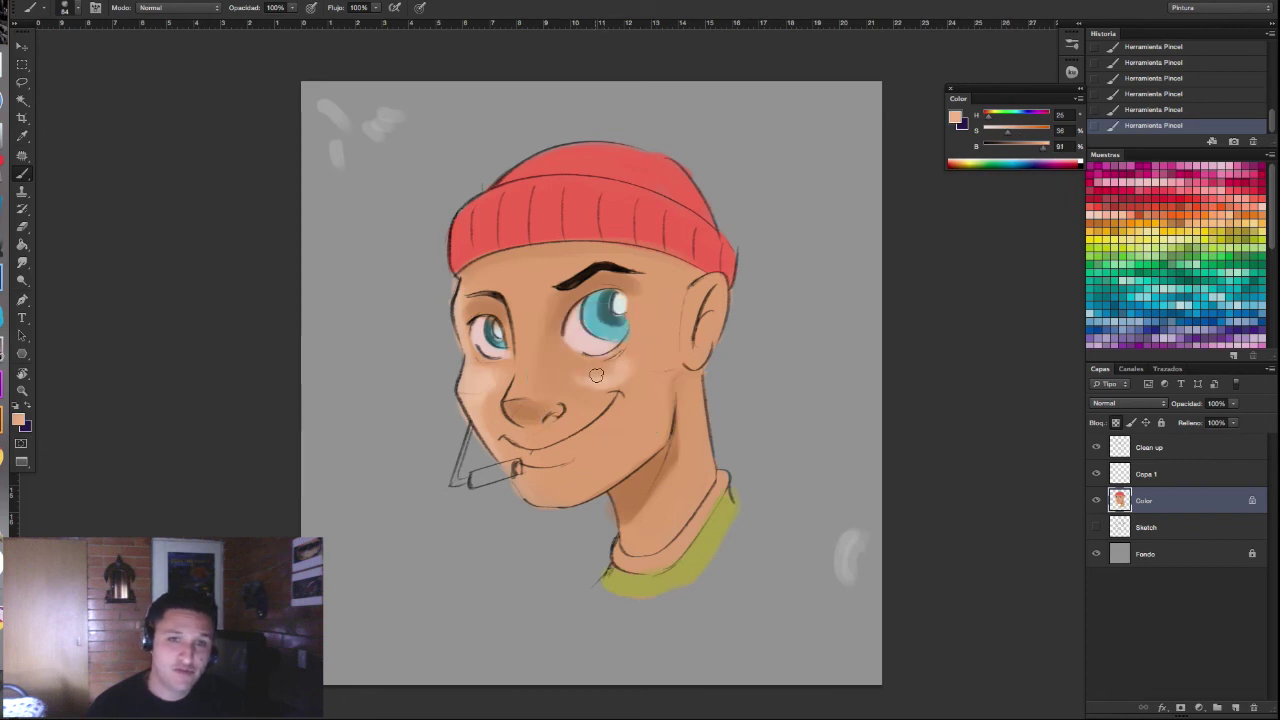
alt+click(578, 378)
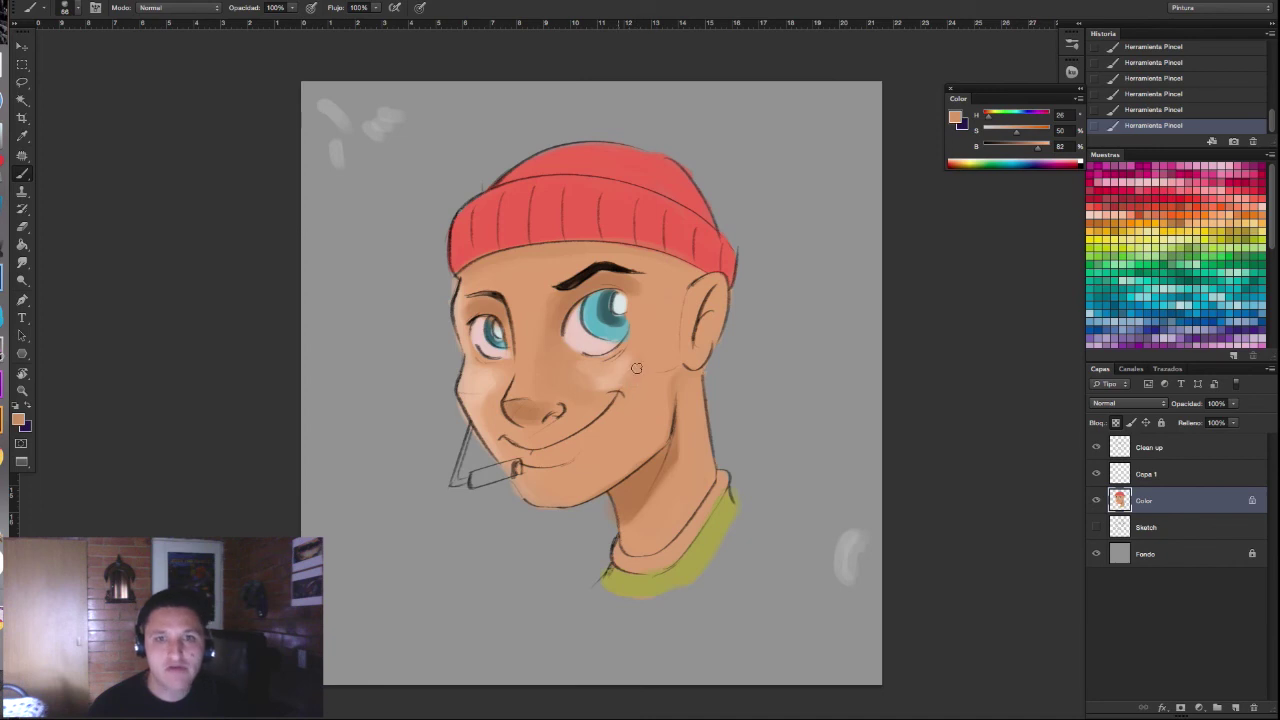
alt+click(671, 459)
alt+click(688, 455)
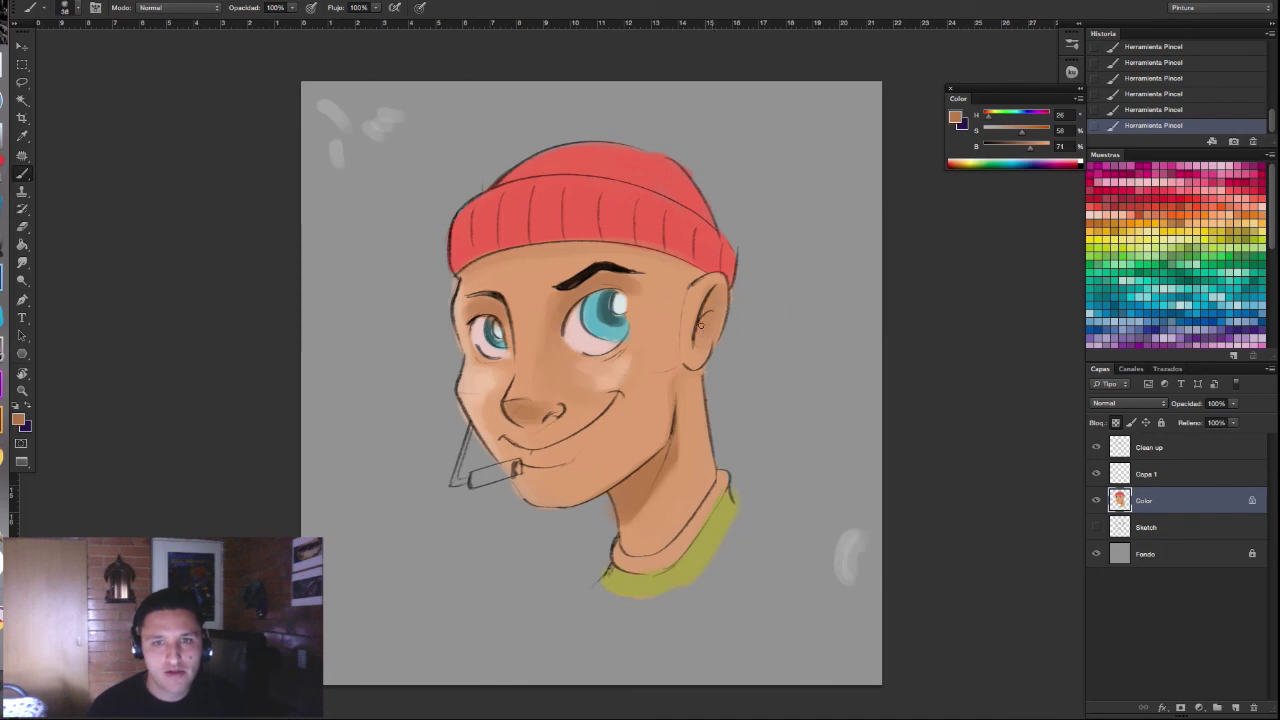
Step: Sample the beanie red and set the foreground to a darker red
alt+click(671, 226)
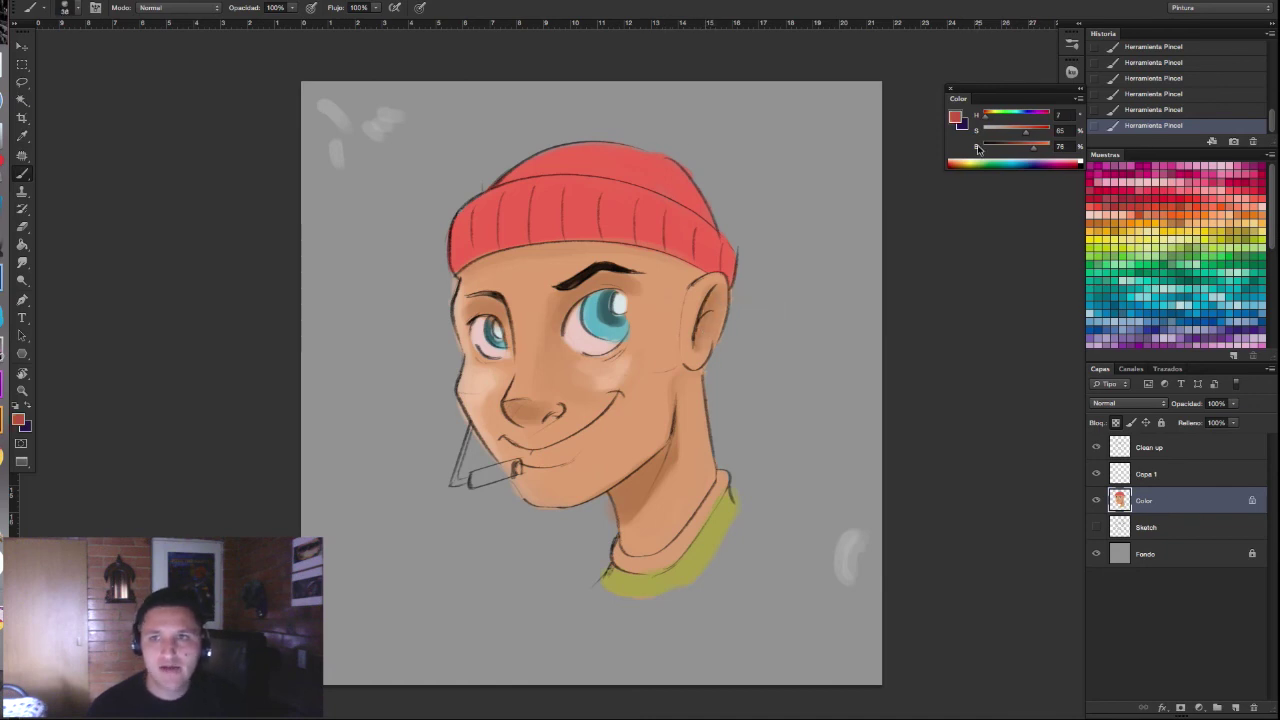
click(957, 120)
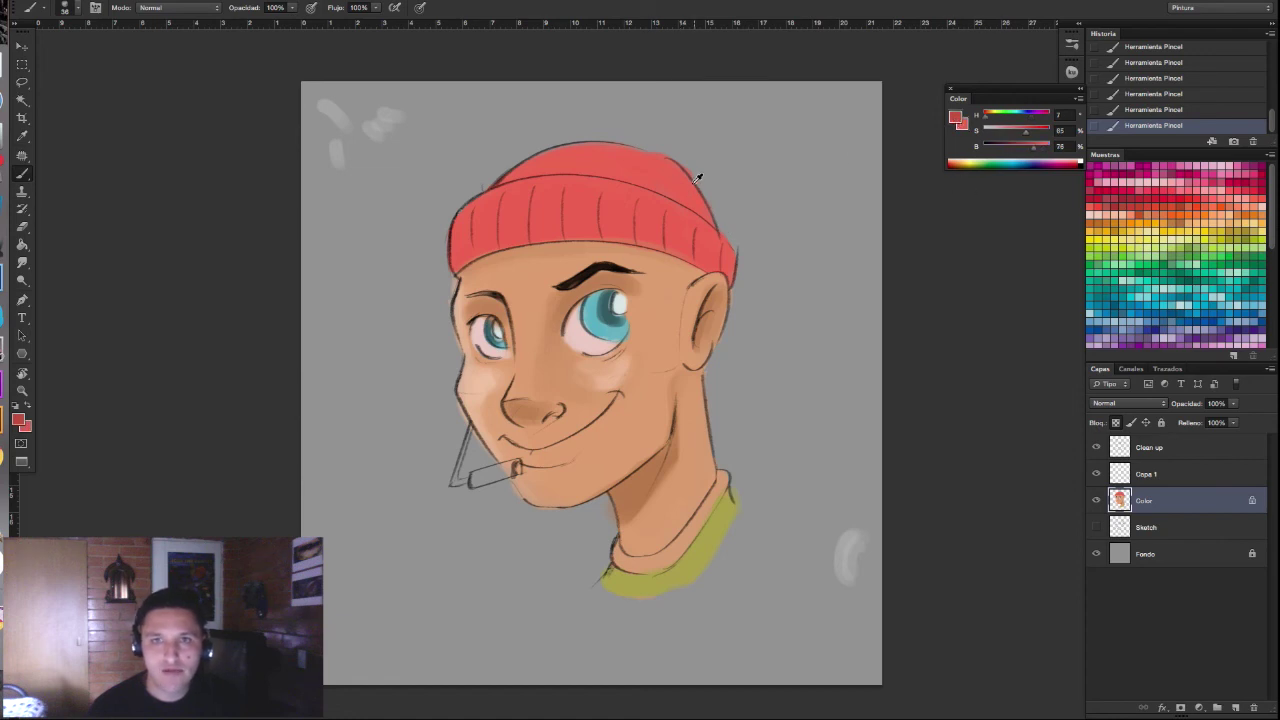
click(957, 120)
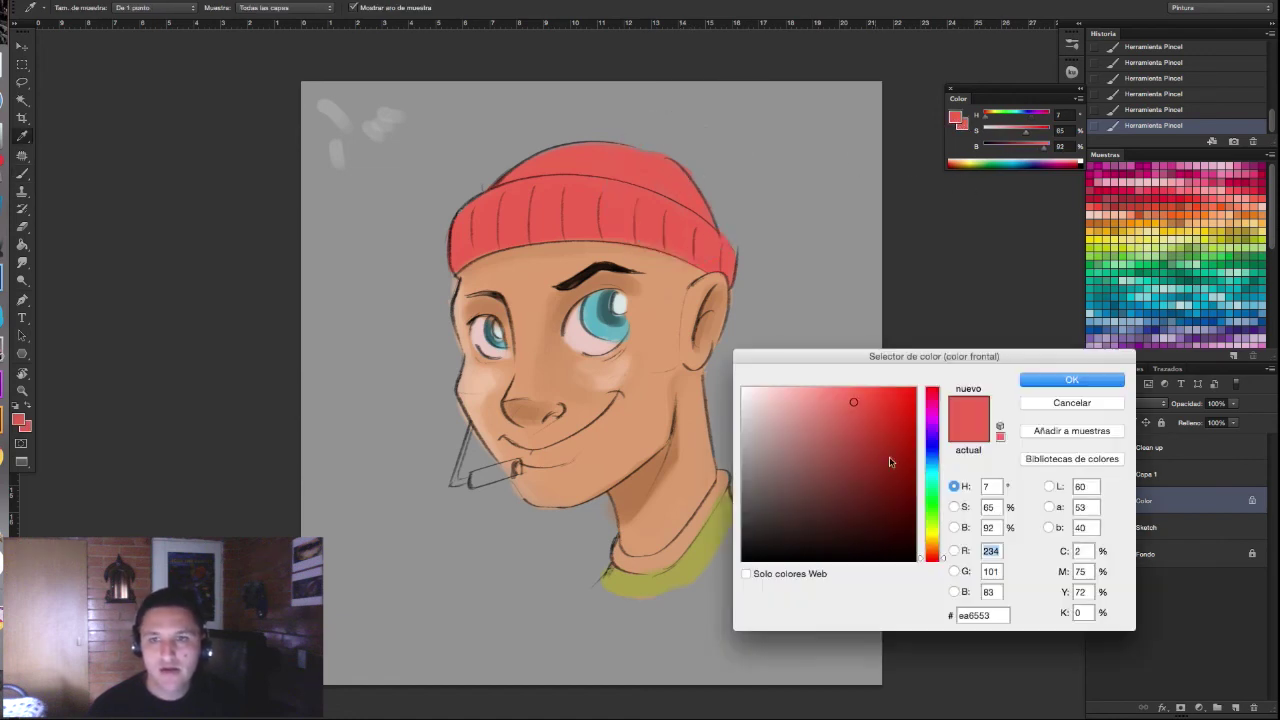
click(870, 439)
click(1068, 379)
Step: Repaint the beanie top, right edge and lower band in darker red with a 100 px brush
drag(730, 244, 765, 228)
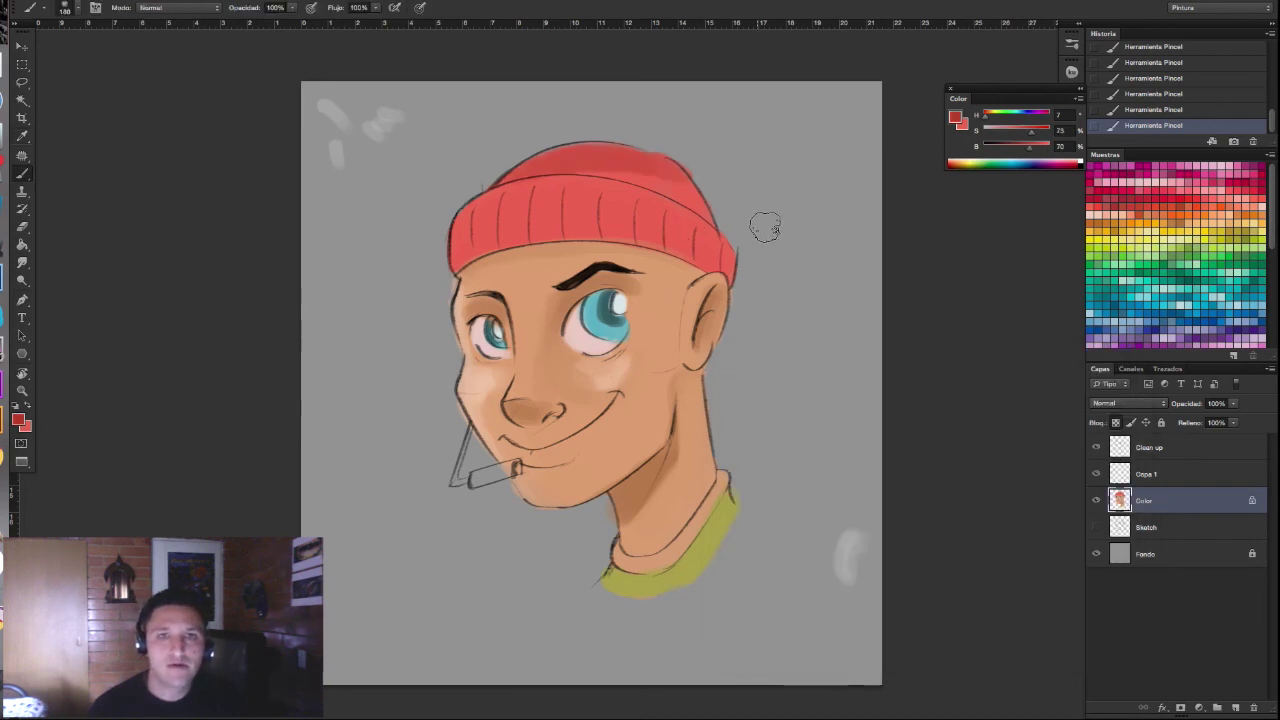
drag(530, 150, 700, 200)
mouse_move(610, 172)
mouse_down()
mouse_move(718, 232)
mouse_move(735, 262)
mouse_up()
mouse_move(688, 222)
mouse_down()
mouse_move(705, 253)
mouse_move(605, 225)
mouse_move(570, 252)
mouse_move(510, 200)
mouse_move(468, 240)
mouse_up()
key(bracketright)
key(bracketright)
Step: Draw a deep brown (H 25, S 55, B 52) shadow line under the beanie's brim
alt+click(526, 262)
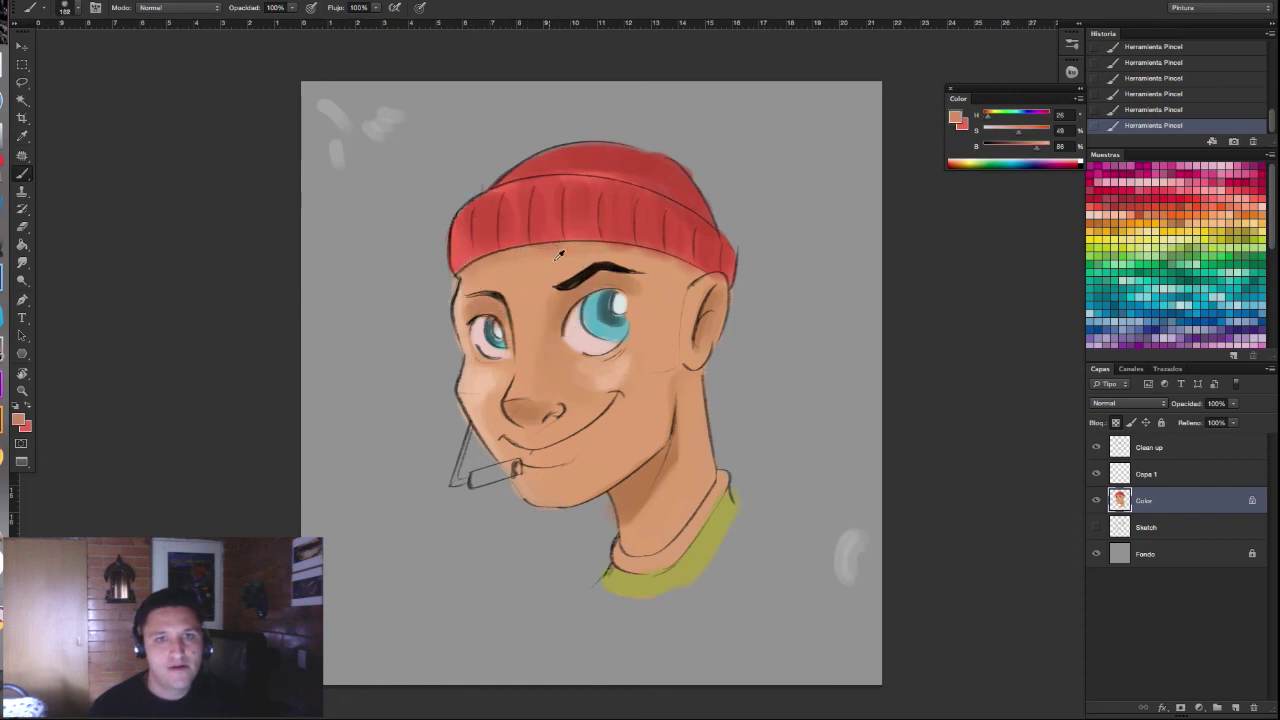
alt+click(520, 313)
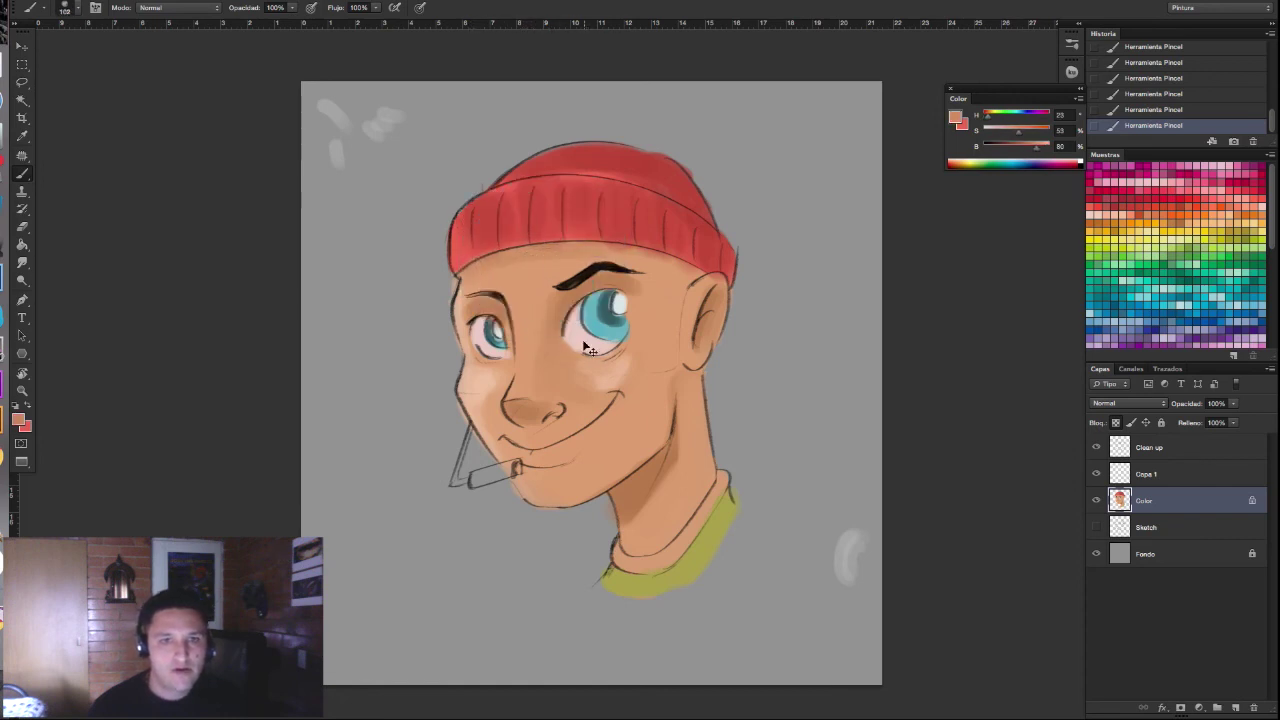
drag(1030, 145, 1003, 145)
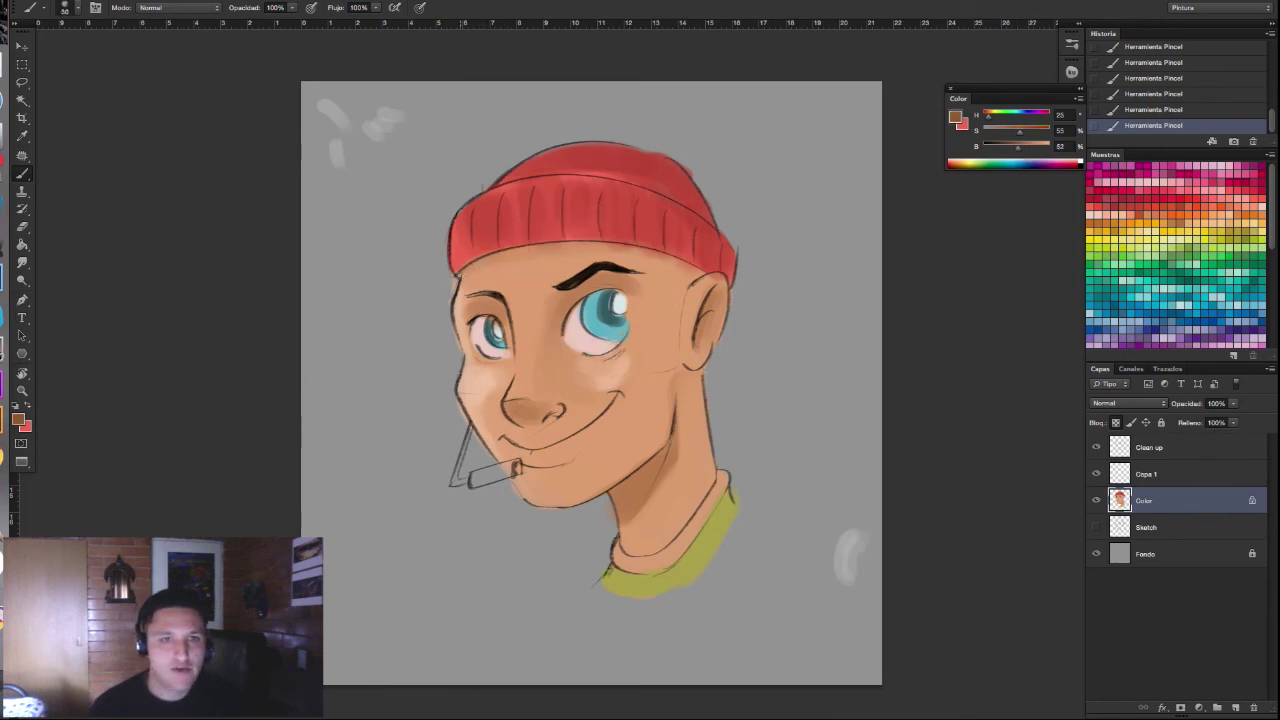
drag(464, 274, 691, 268)
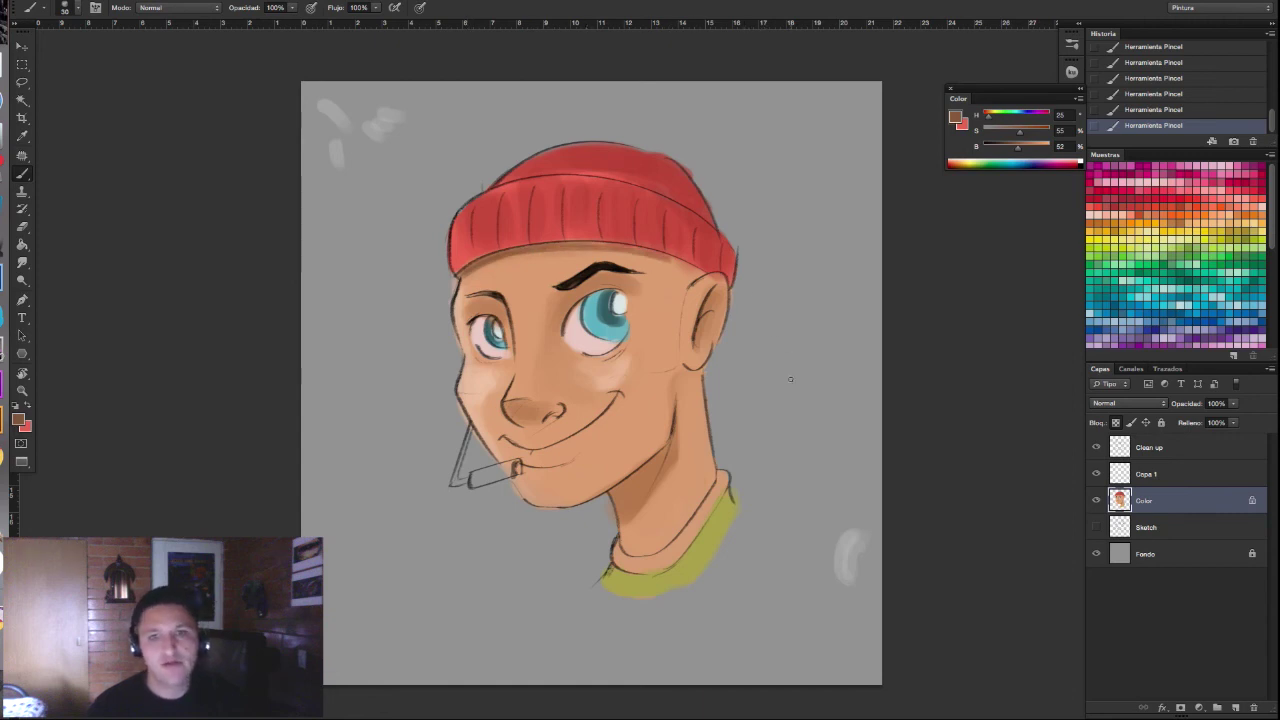
Step: Rotate the canvas view counterclockwise and sample a lighter face skin tone
key(r)
mouse_move(697, 336)
mouse_down()
mouse_move(767, 343)
mouse_move(723, 303)
mouse_up()
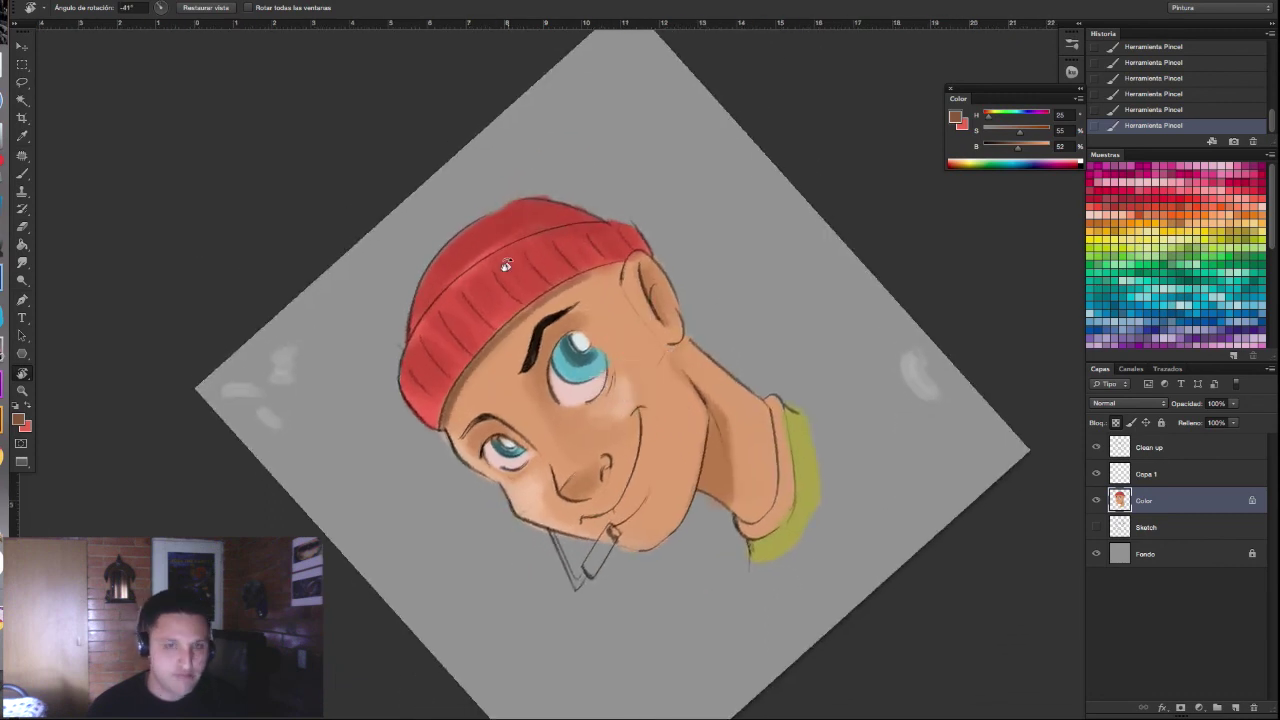
key(b)
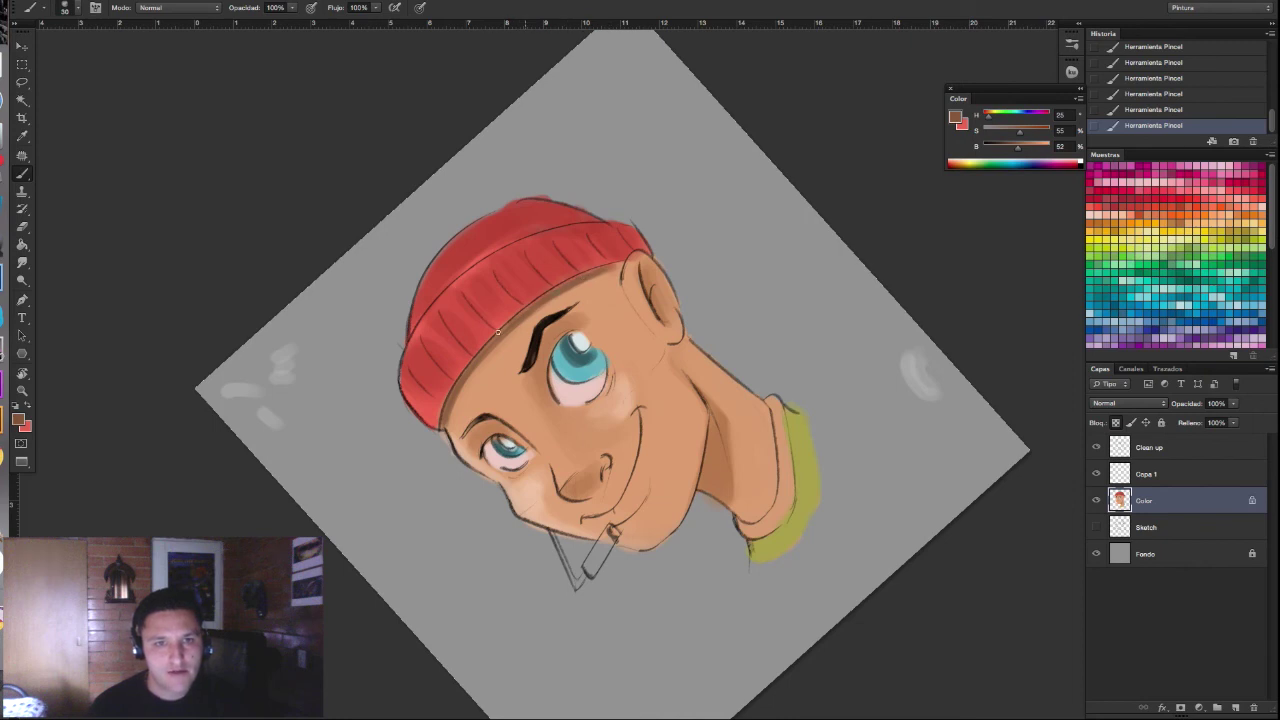
alt+click(475, 388)
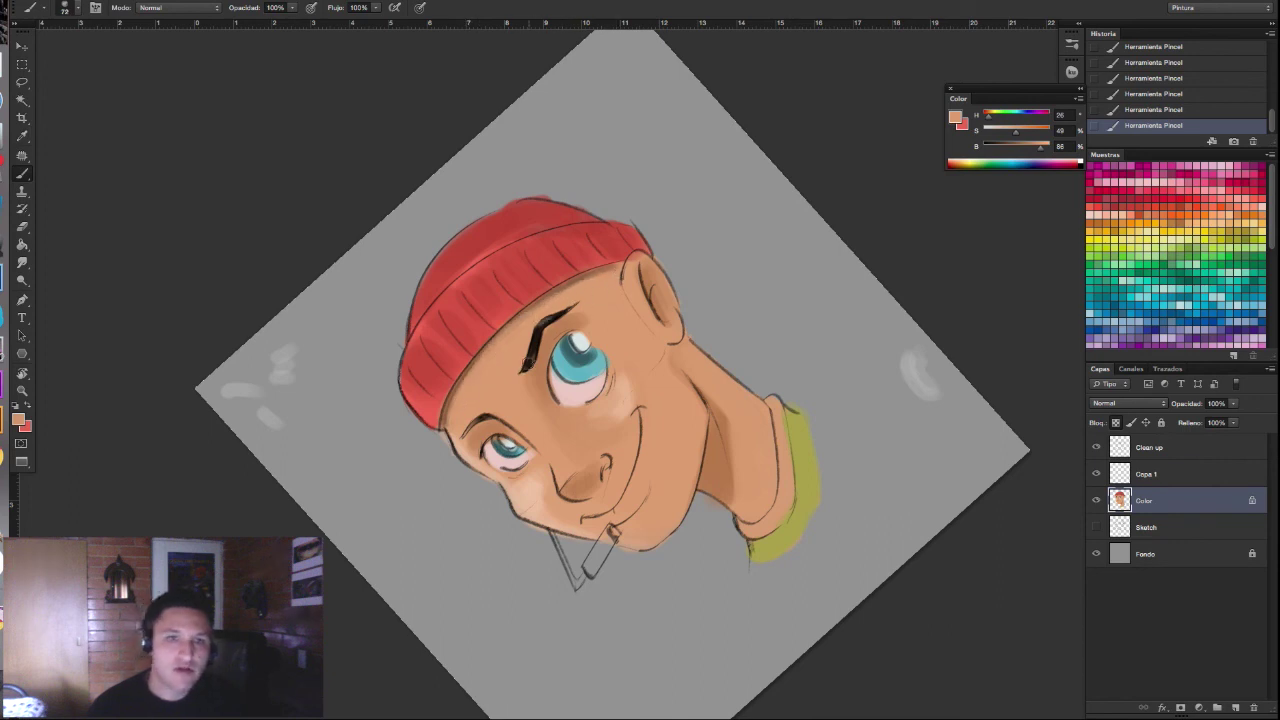
scroll(495, 385, down, 1)
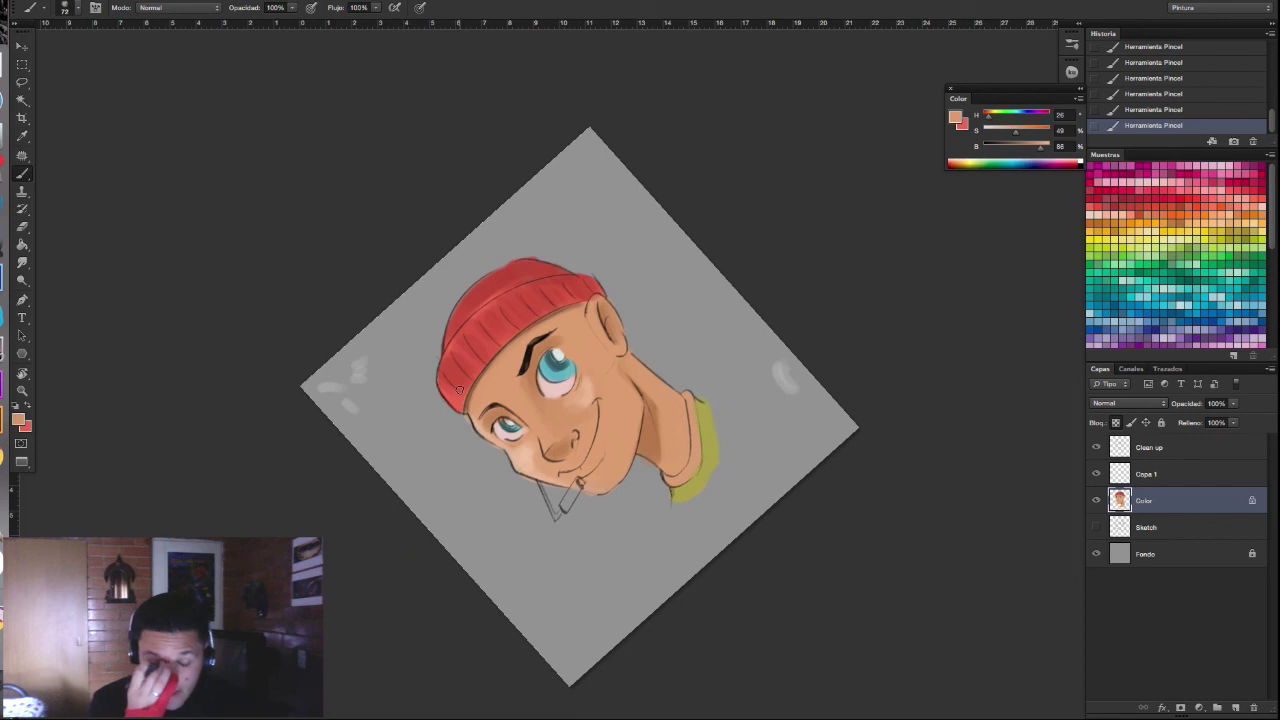
Step: Turn the canvas back nearly upright and zoom in on the face with the Brush active
key(r)
drag(714, 363, 709, 425)
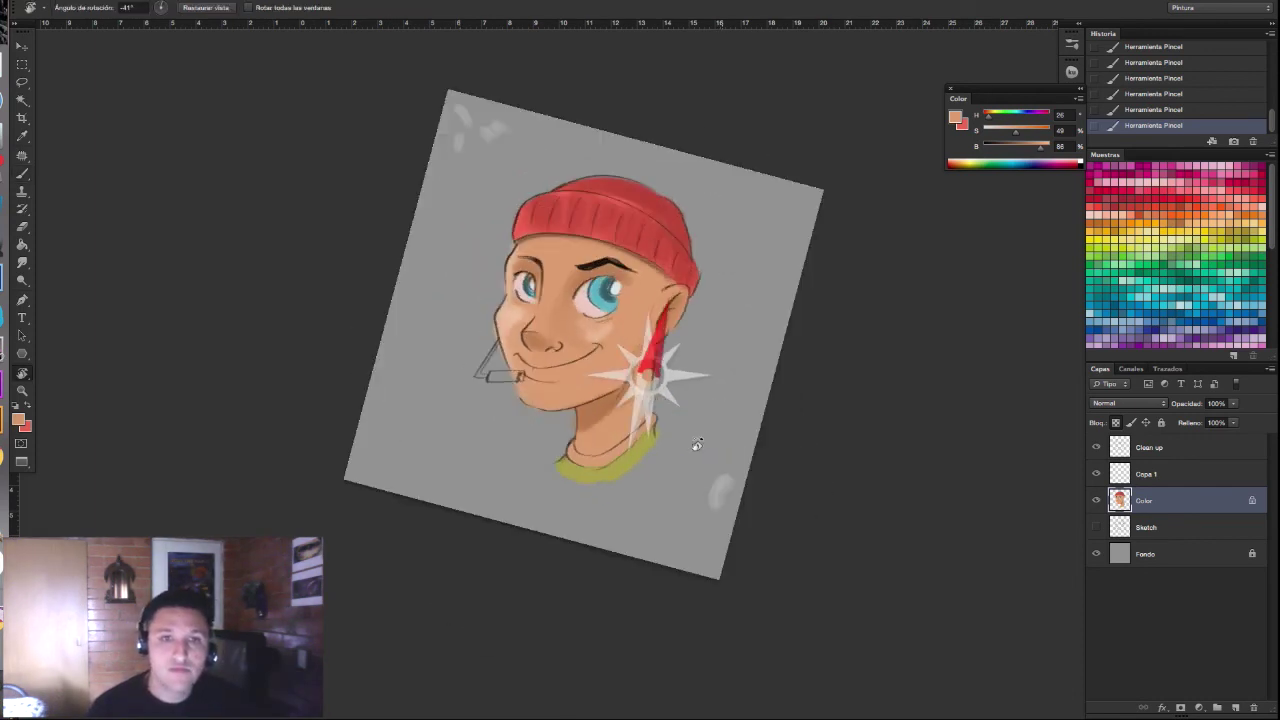
scroll(677, 408, up, 1)
key(b)
scroll(670, 376, up, 1)
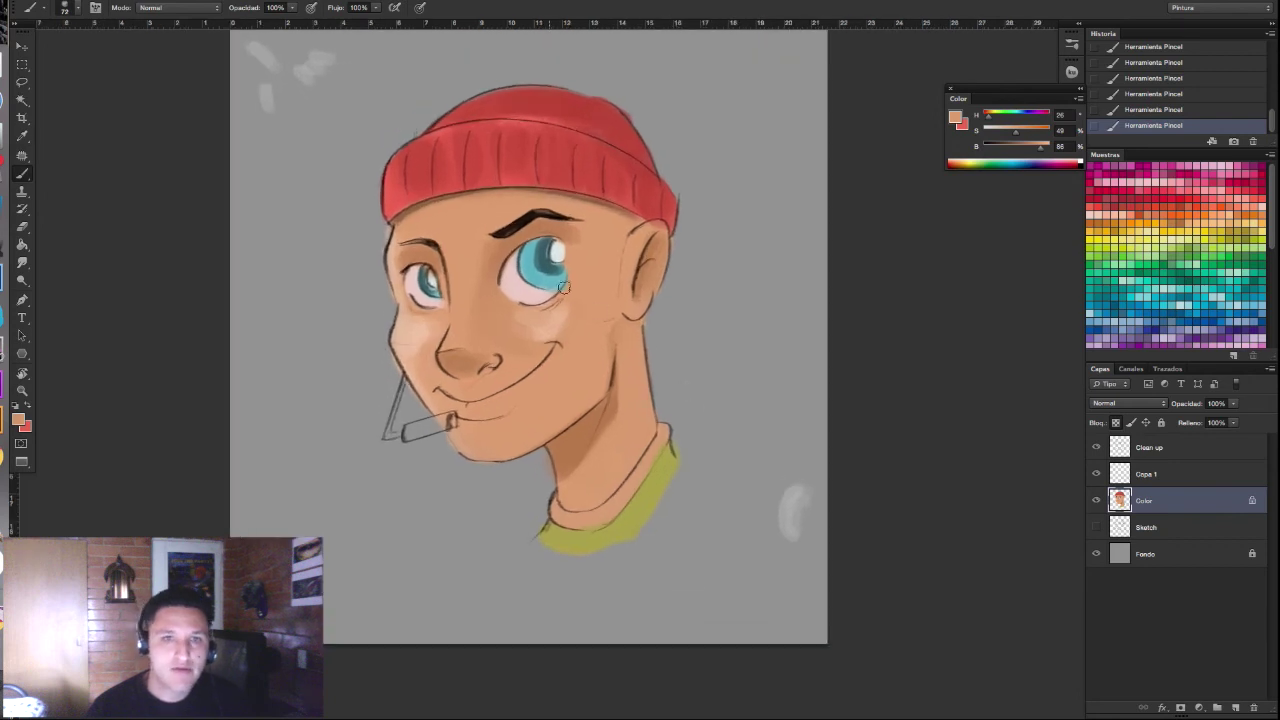
Step: Blend the cheek and nose shading with sampled light and deeper skin tones
alt+click(540, 332)
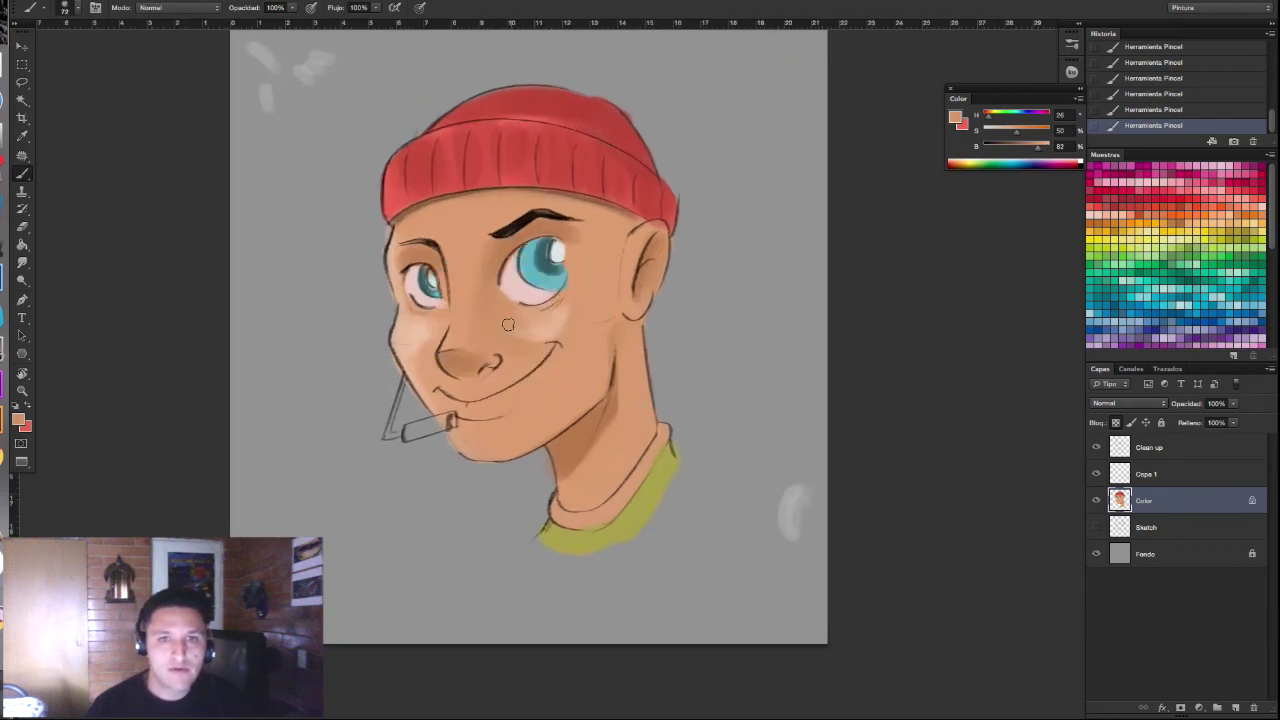
alt+click(440, 320)
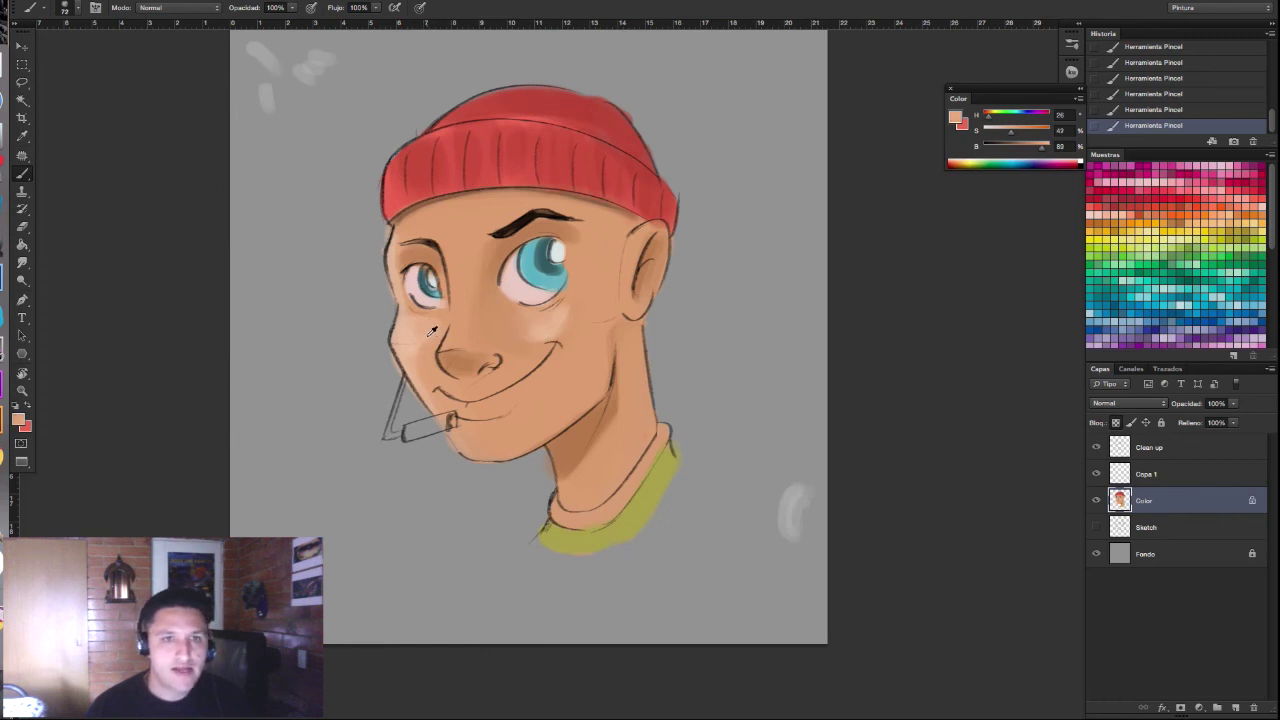
alt+click(418, 338)
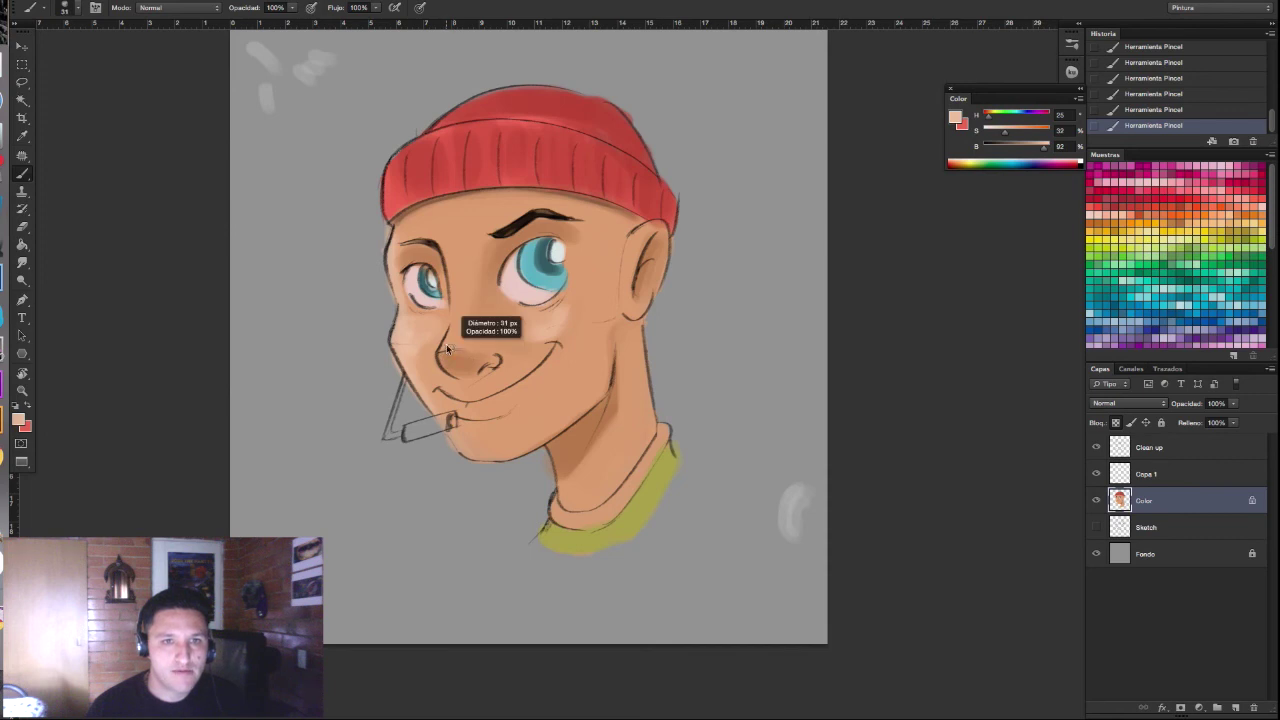
alt+click(460, 312)
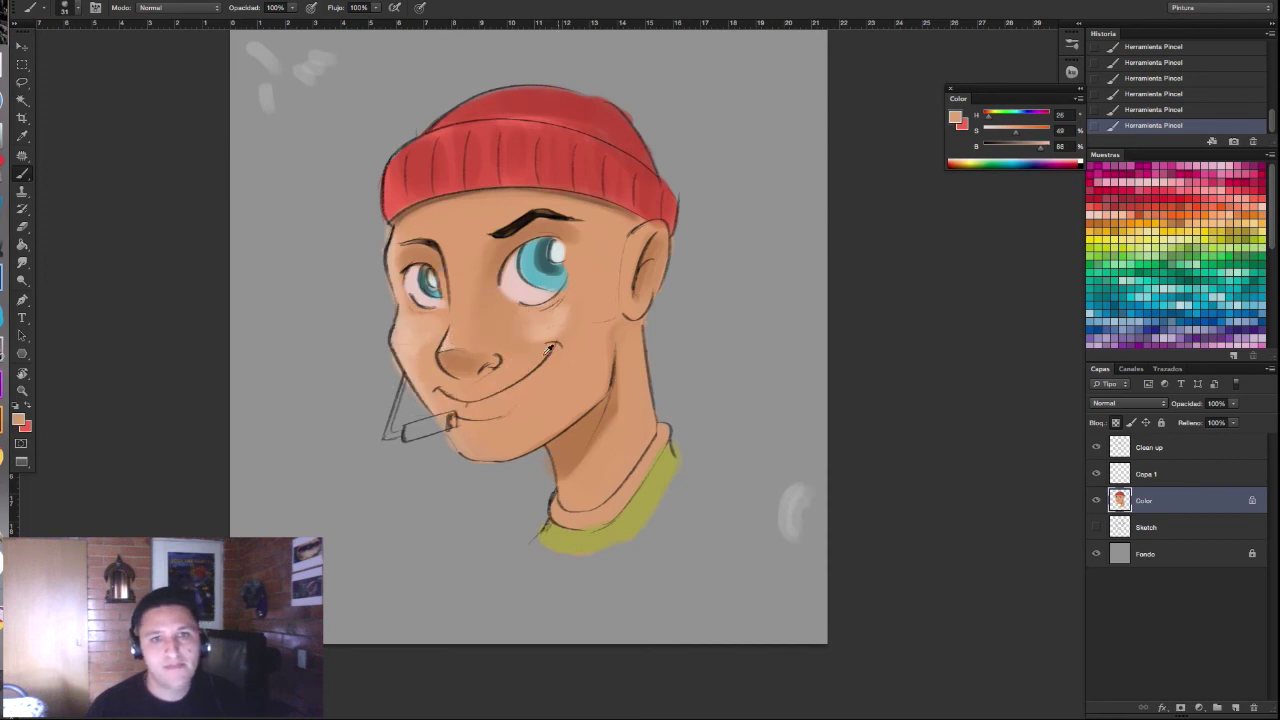
alt+click(470, 360)
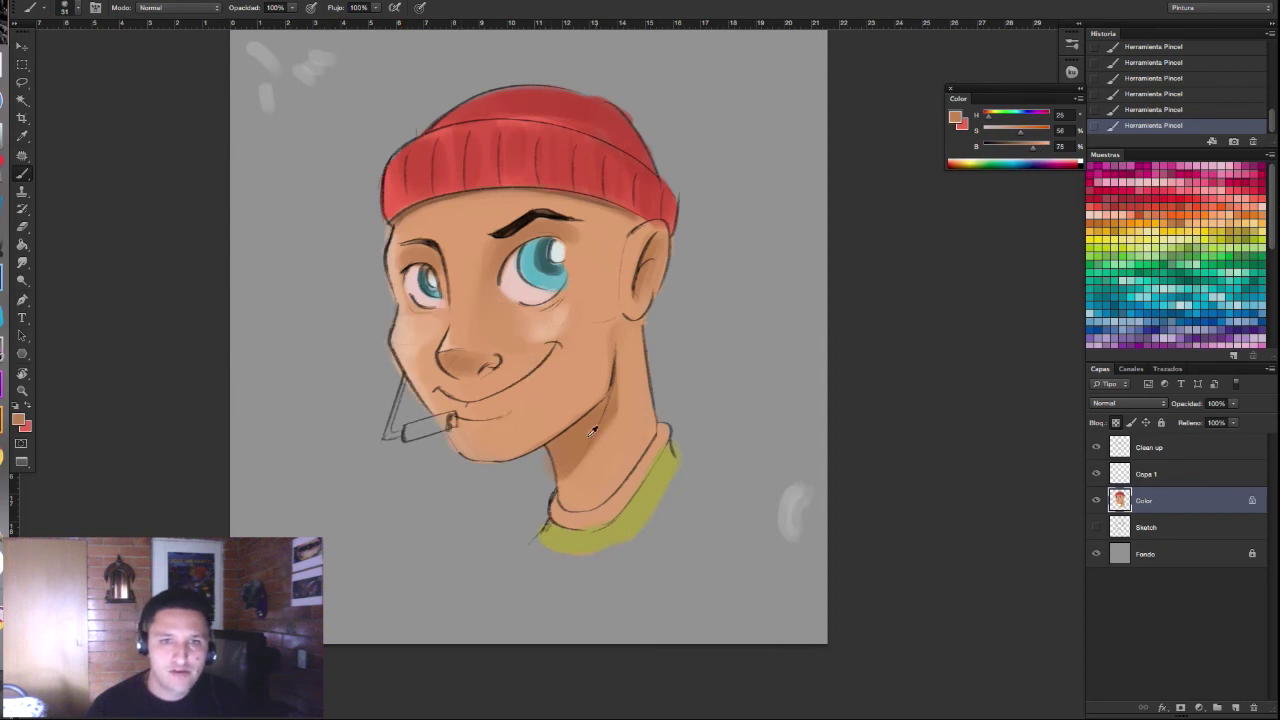
alt+click(560, 328)
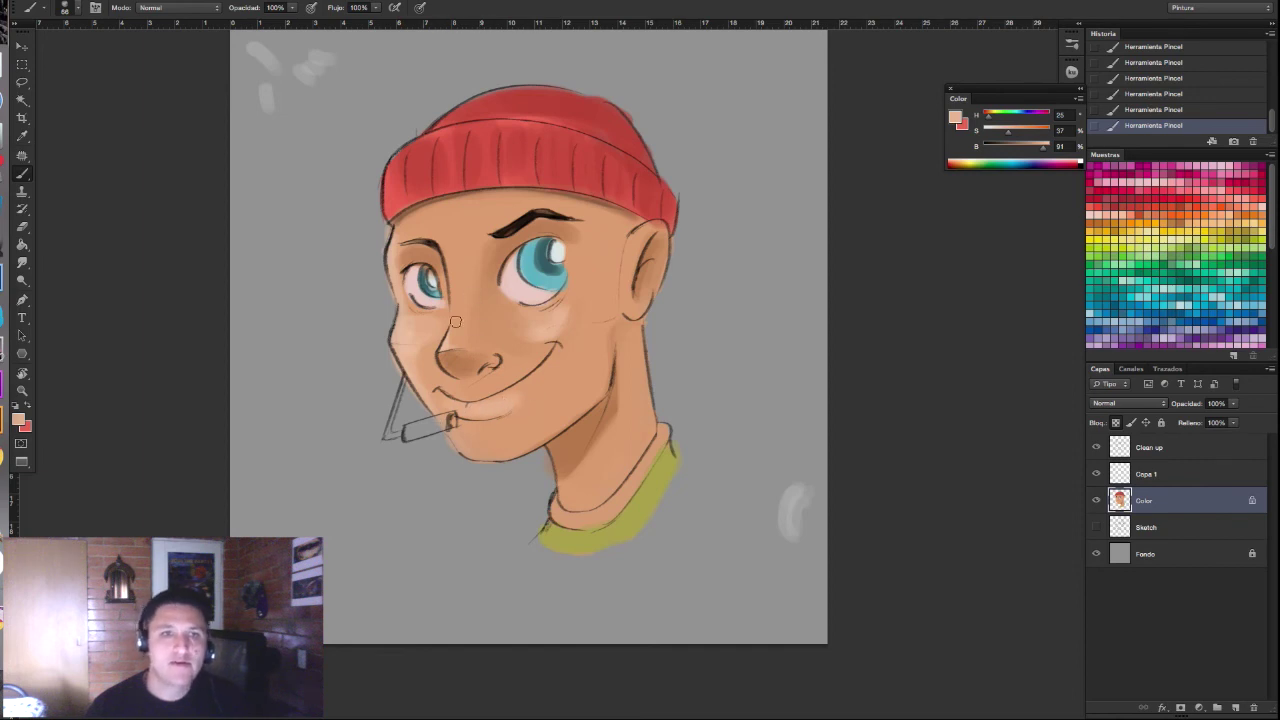
Step: Smooth the chin's shading, ending on a pale pink (H 8, S 15, B 92)
alt+click(534, 394)
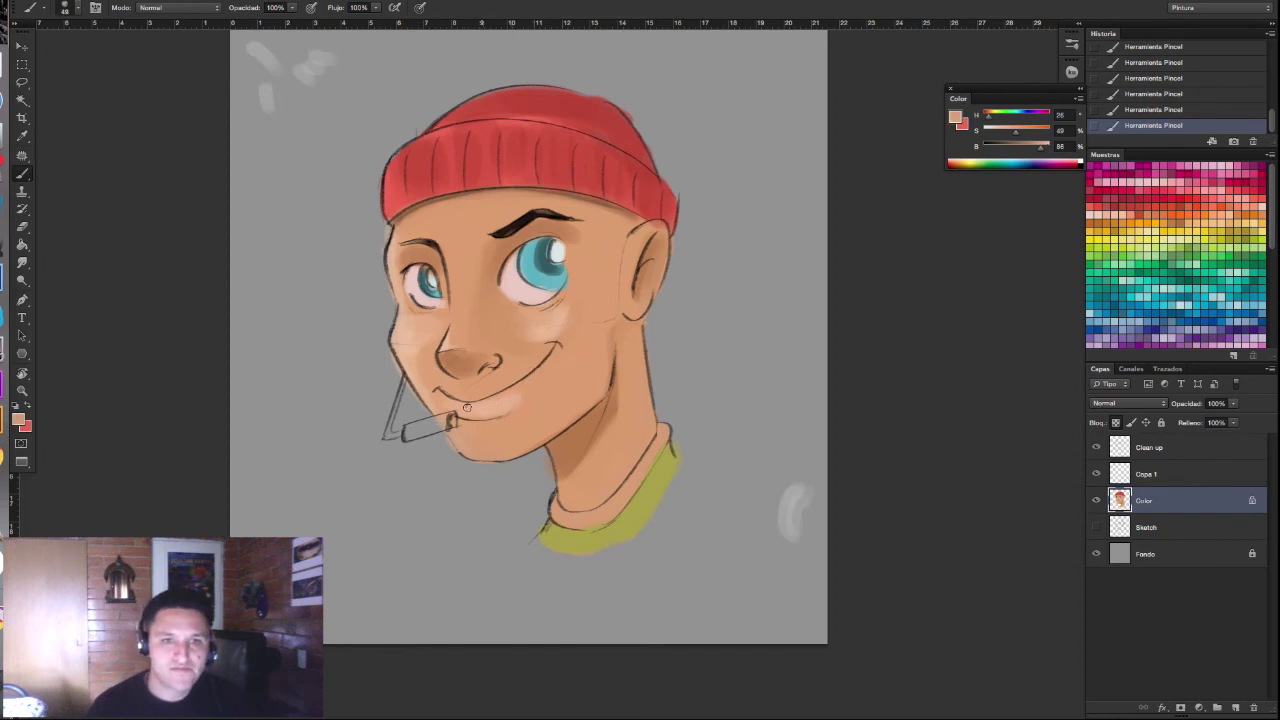
alt+click(508, 425)
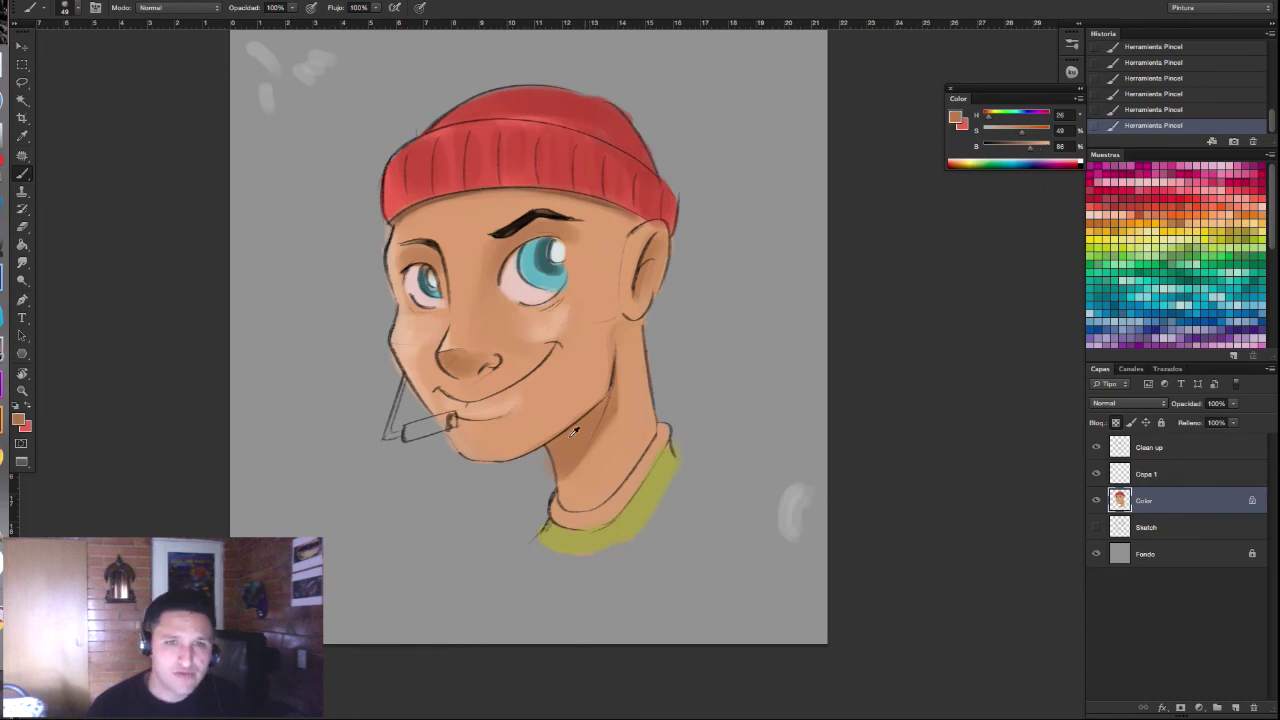
alt+click(480, 440)
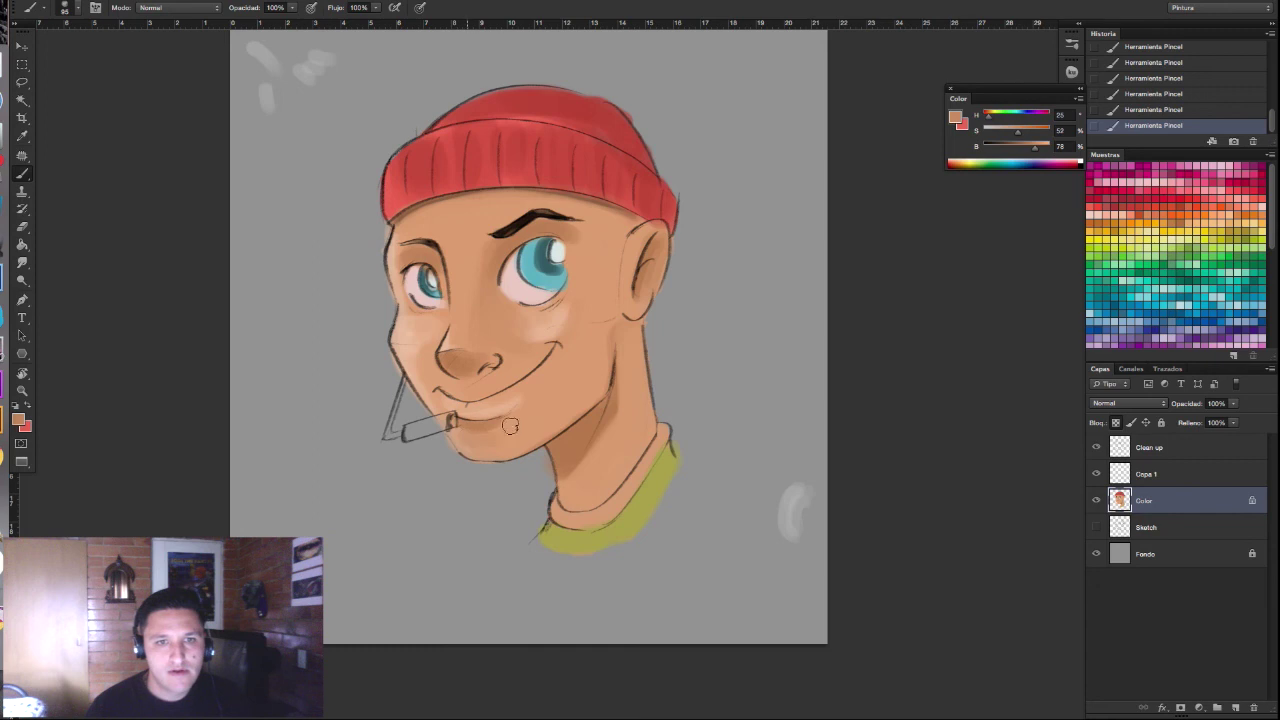
alt+click(517, 426)
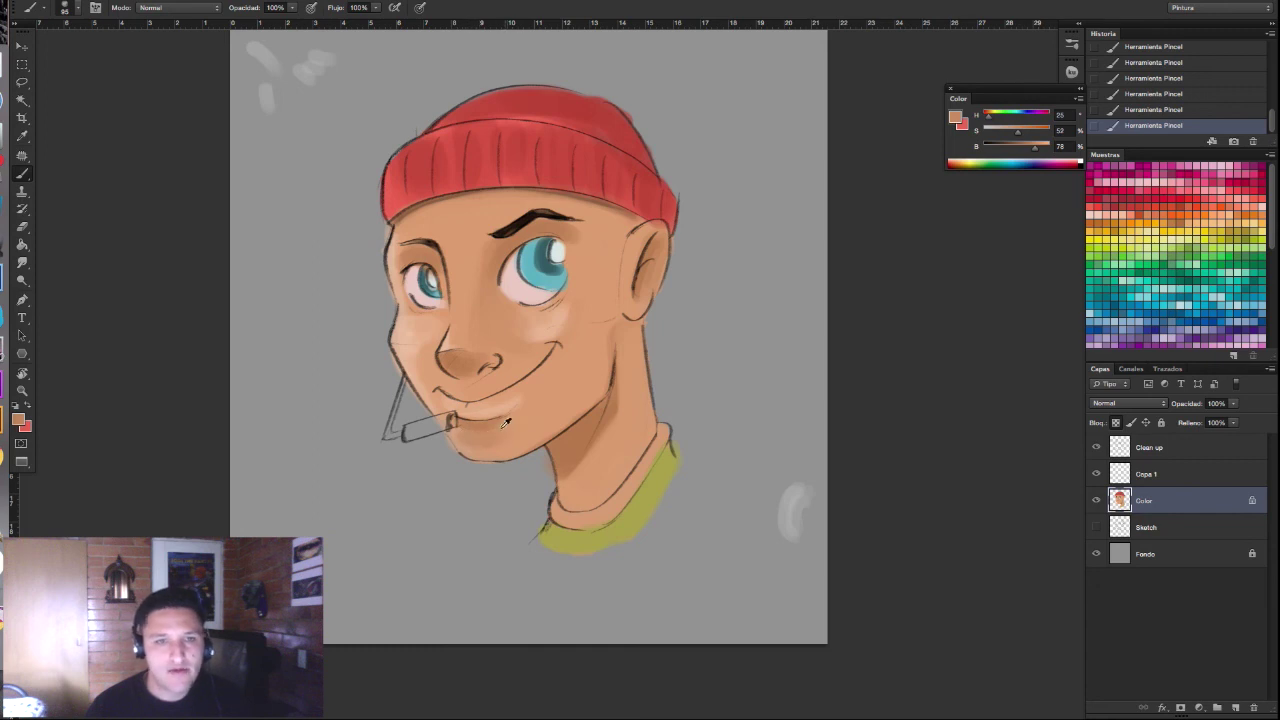
alt+click(455, 433)
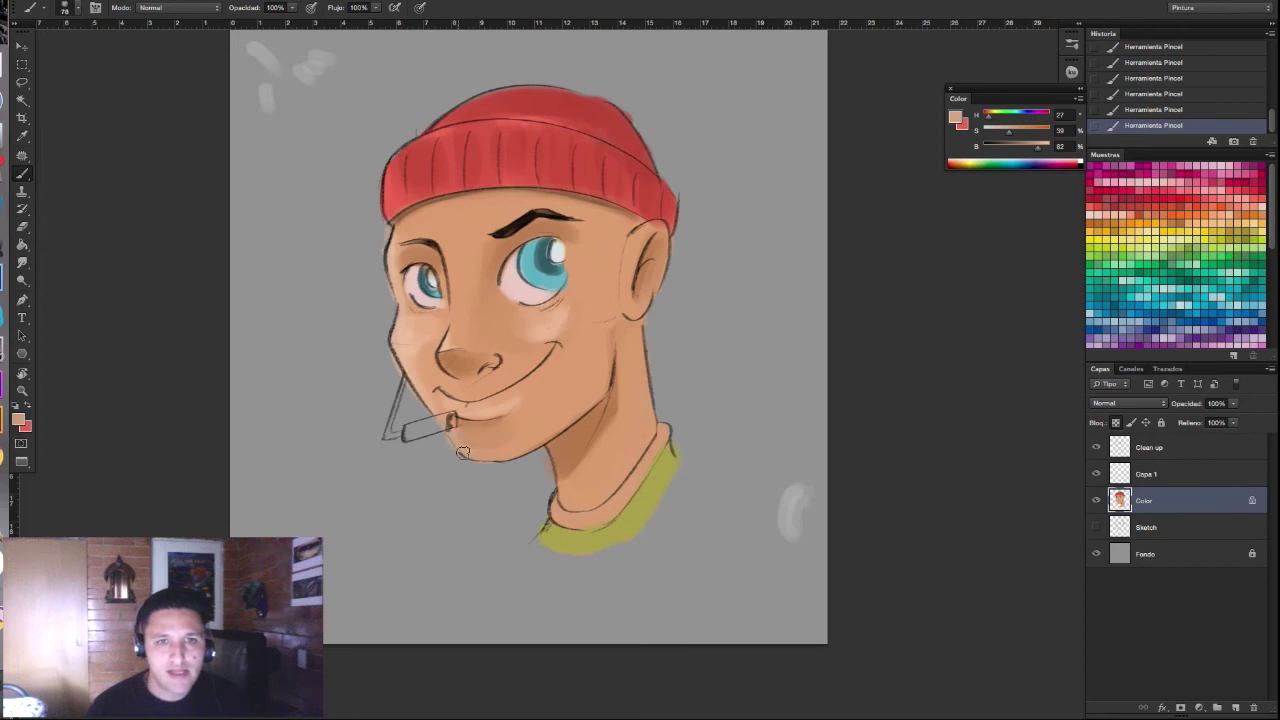
alt+click(409, 333)
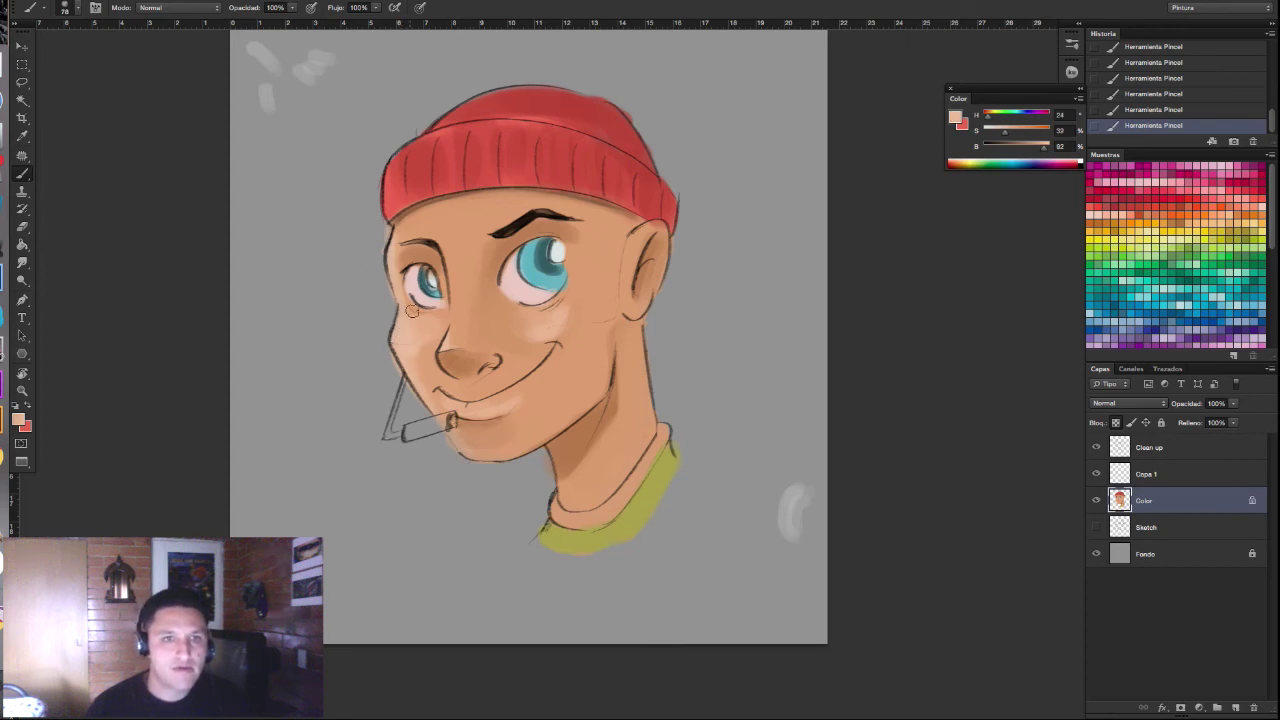
alt+click(398, 278)
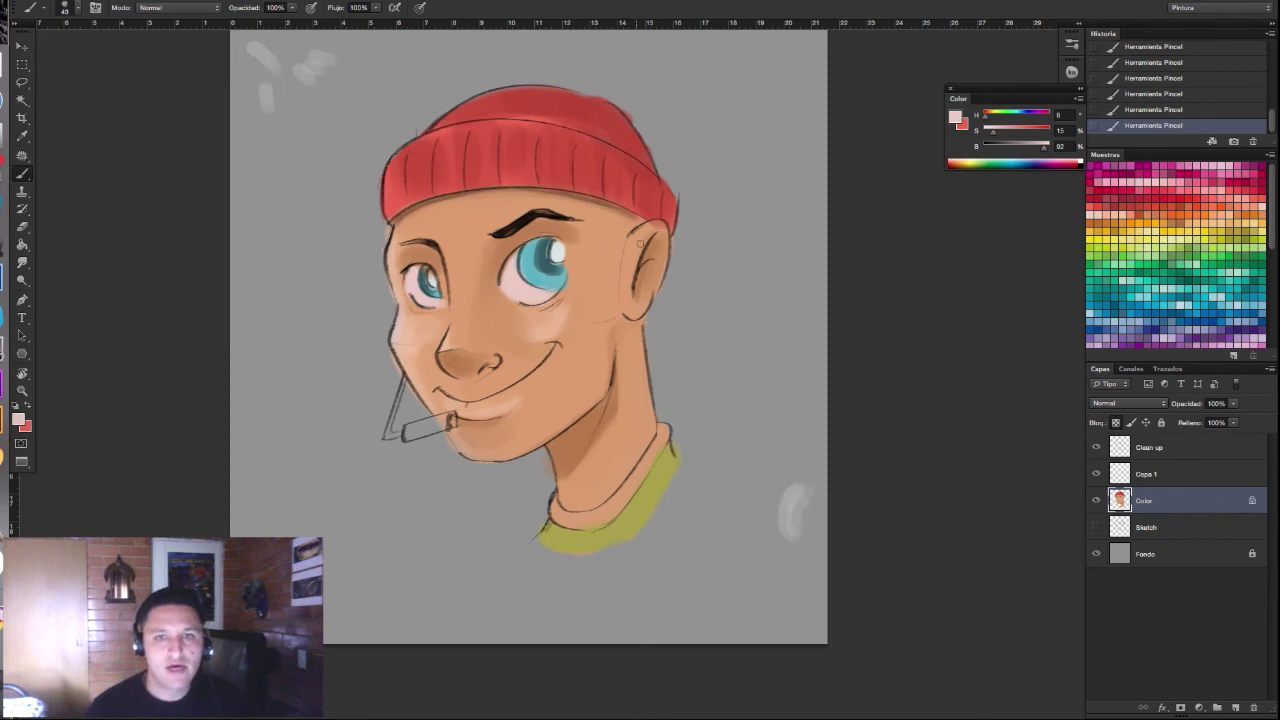
Step: Blend skin tones across the forehead, beside the eye and on the ear
alt+click(547, 223)
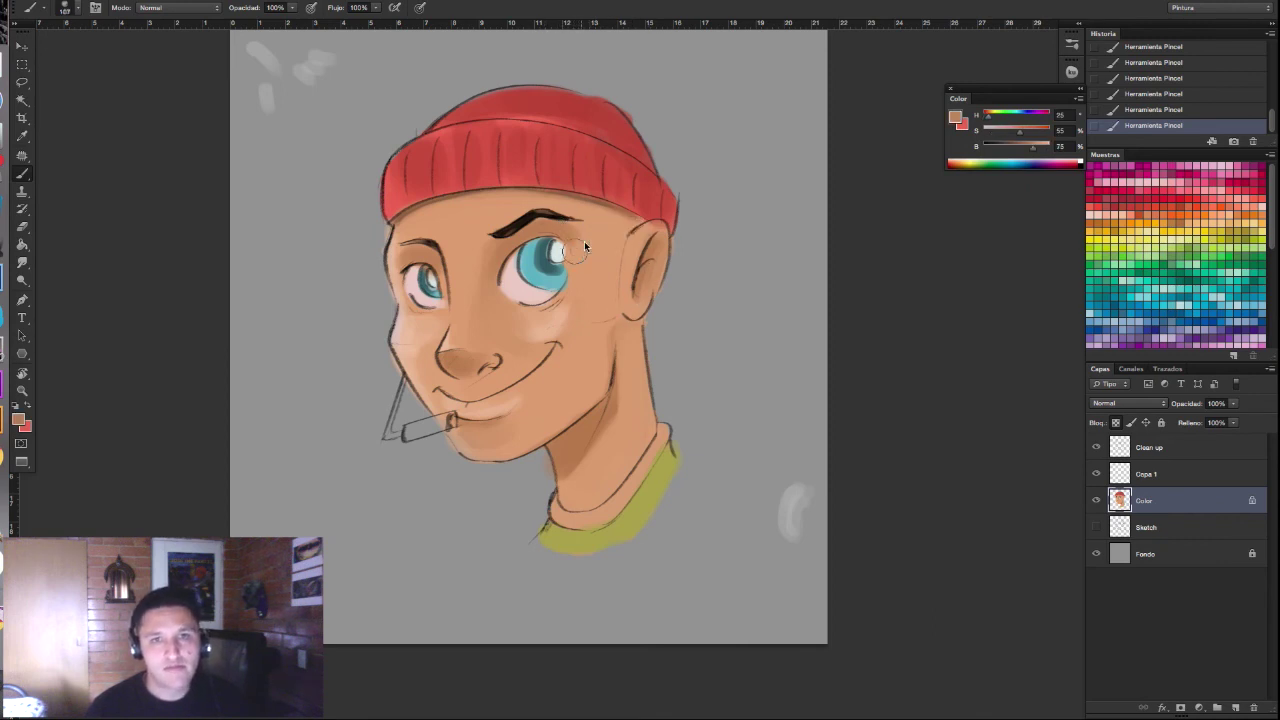
alt+click(586, 246)
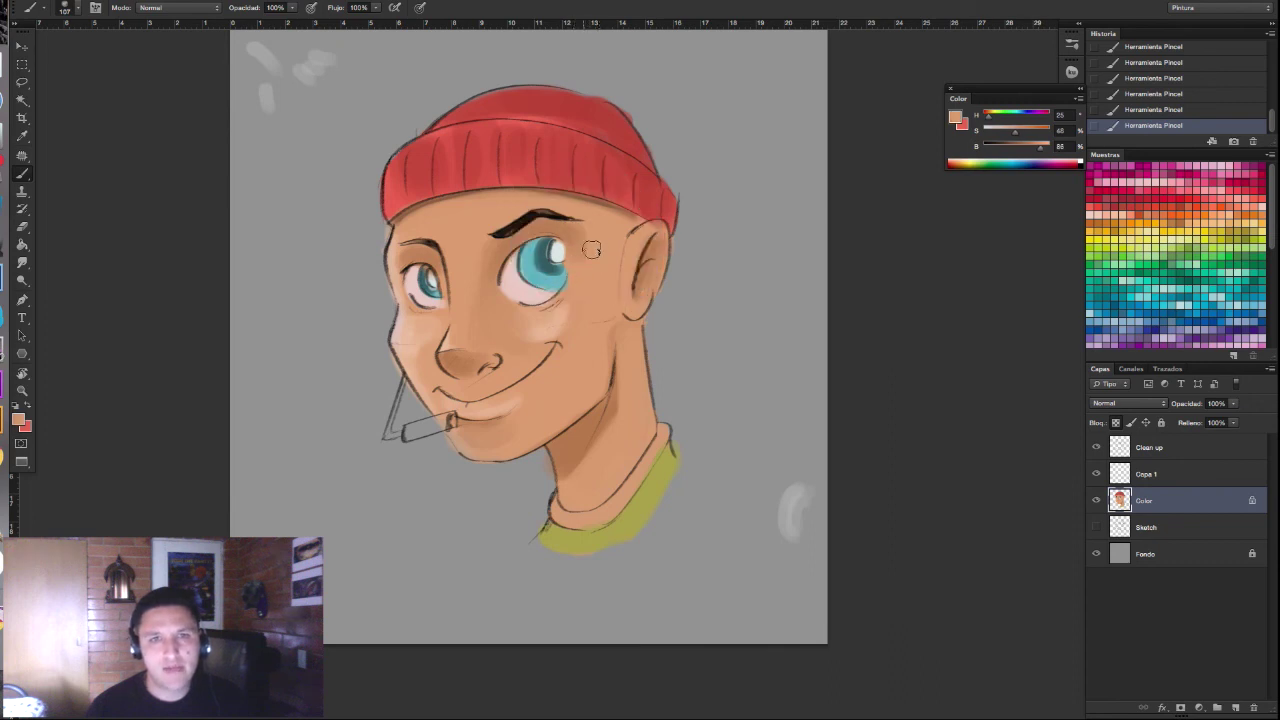
alt+click(649, 278)
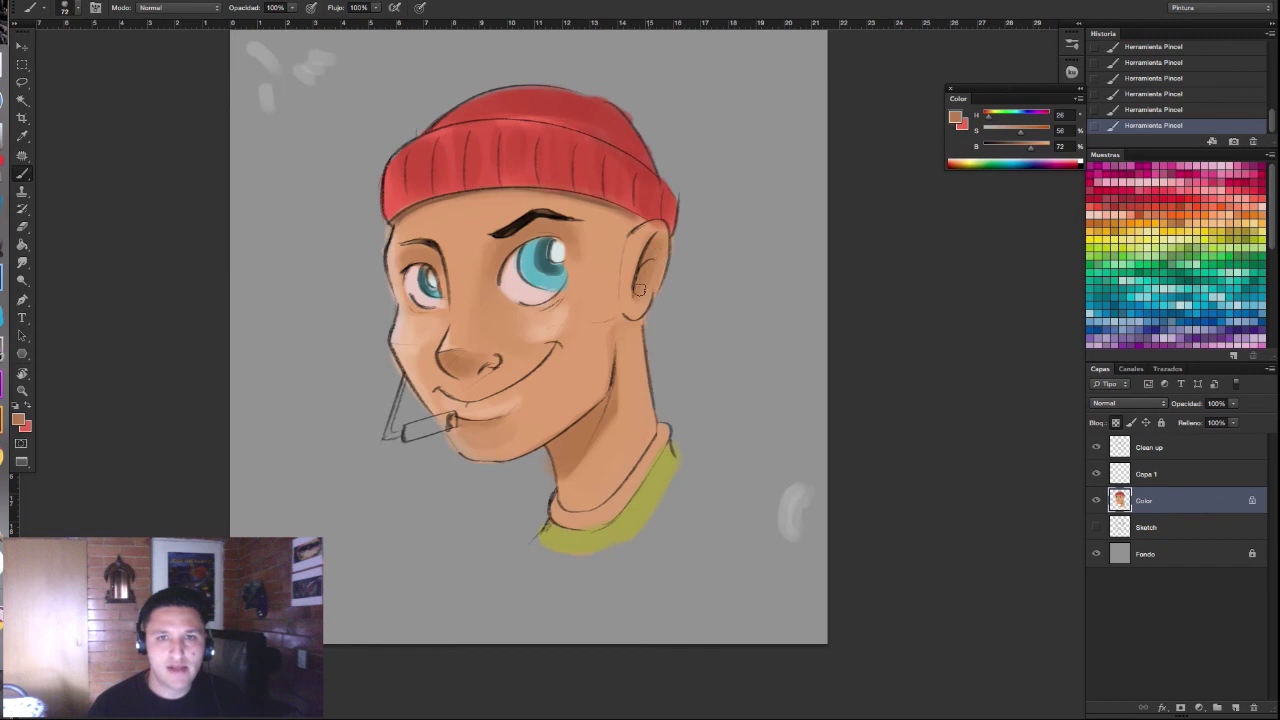
alt+click(641, 304)
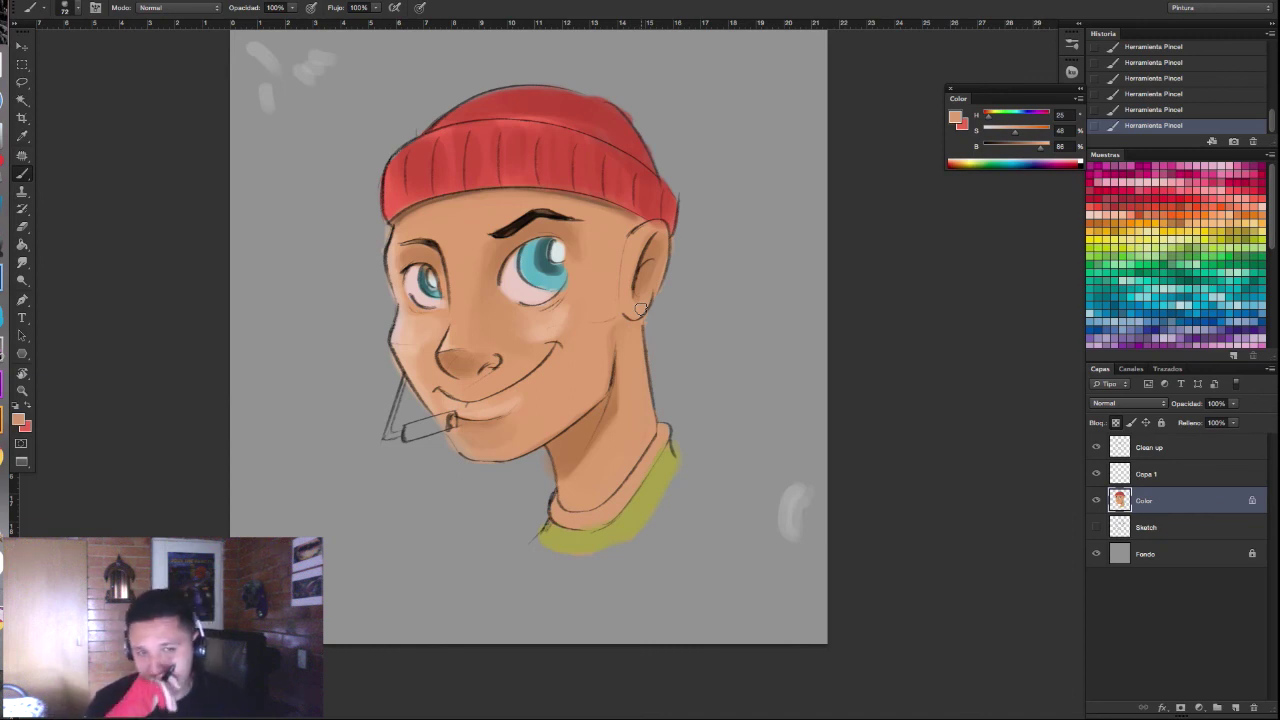
Step: Paint brighter red (H 7, S 53, B 92) highlight streaks on the beanie top
alt+click(628, 129)
alt+click(518, 122)
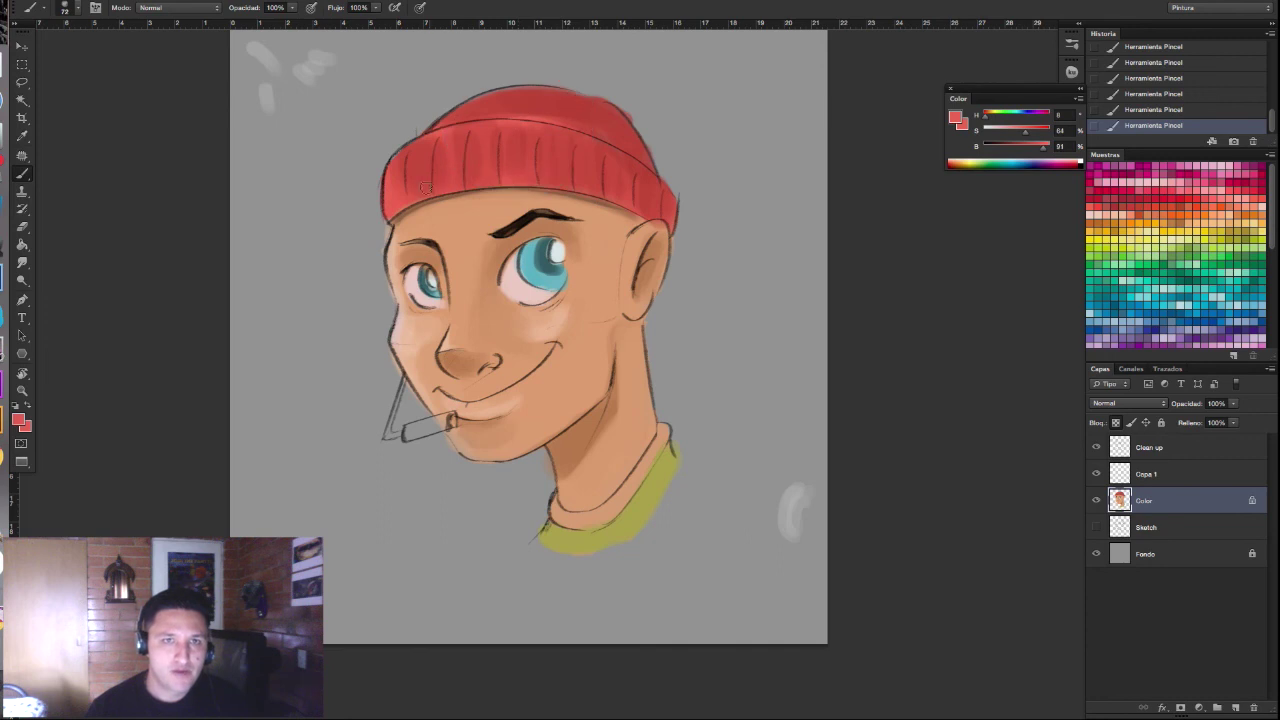
drag(421, 180, 390, 172)
click(448, 133)
click(958, 121)
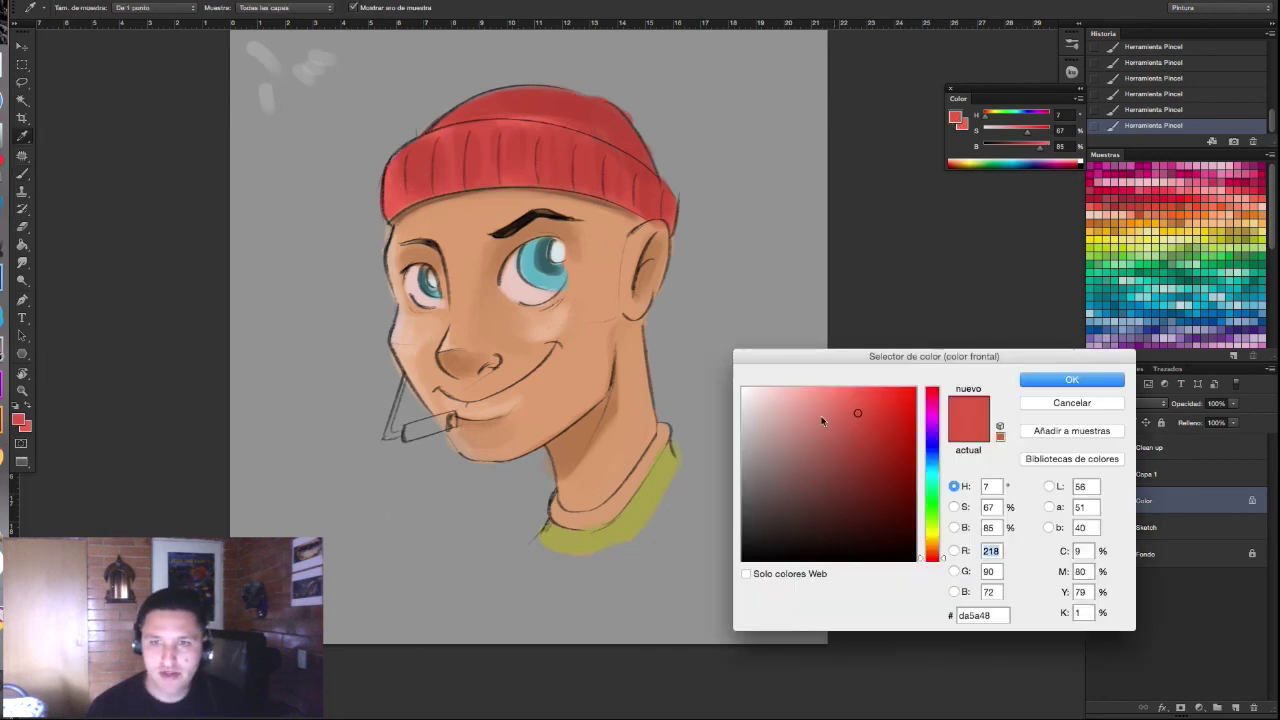
click(836, 403)
click(1050, 380)
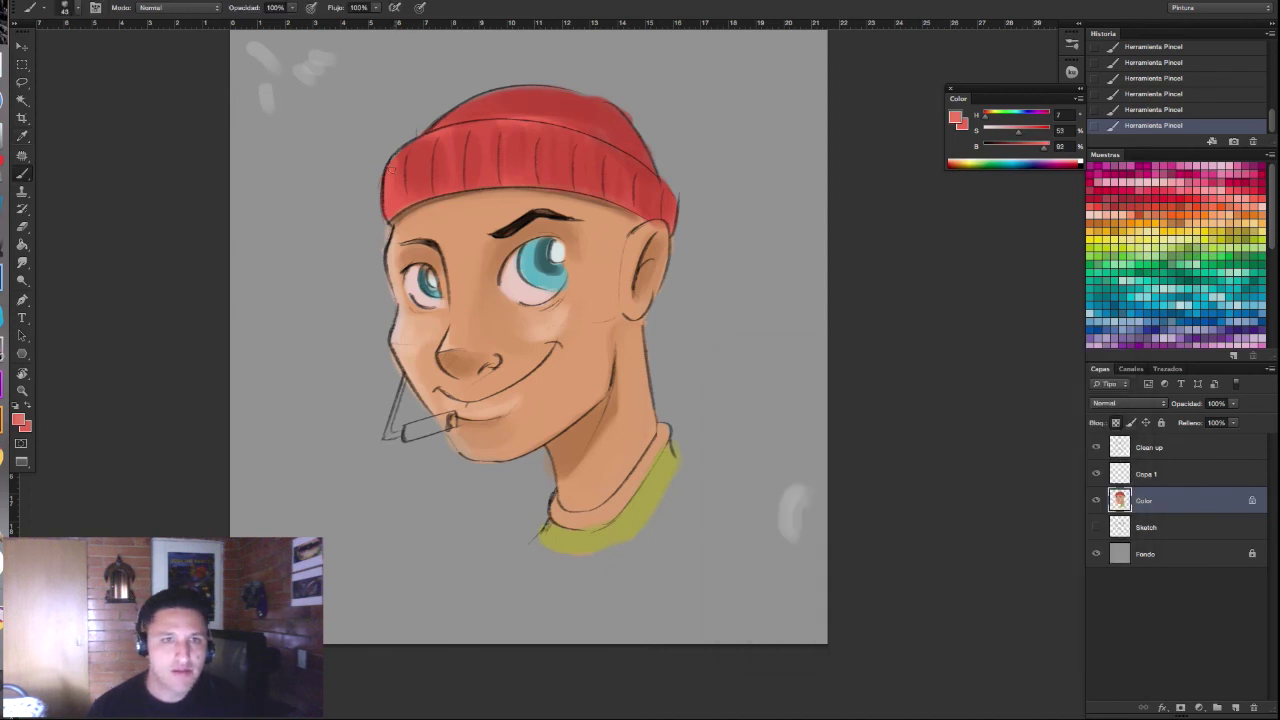
mouse_move(411, 190)
mouse_down()
mouse_move(412, 150)
mouse_move(446, 138)
mouse_move(472, 135)
mouse_move(505, 166)
mouse_up()
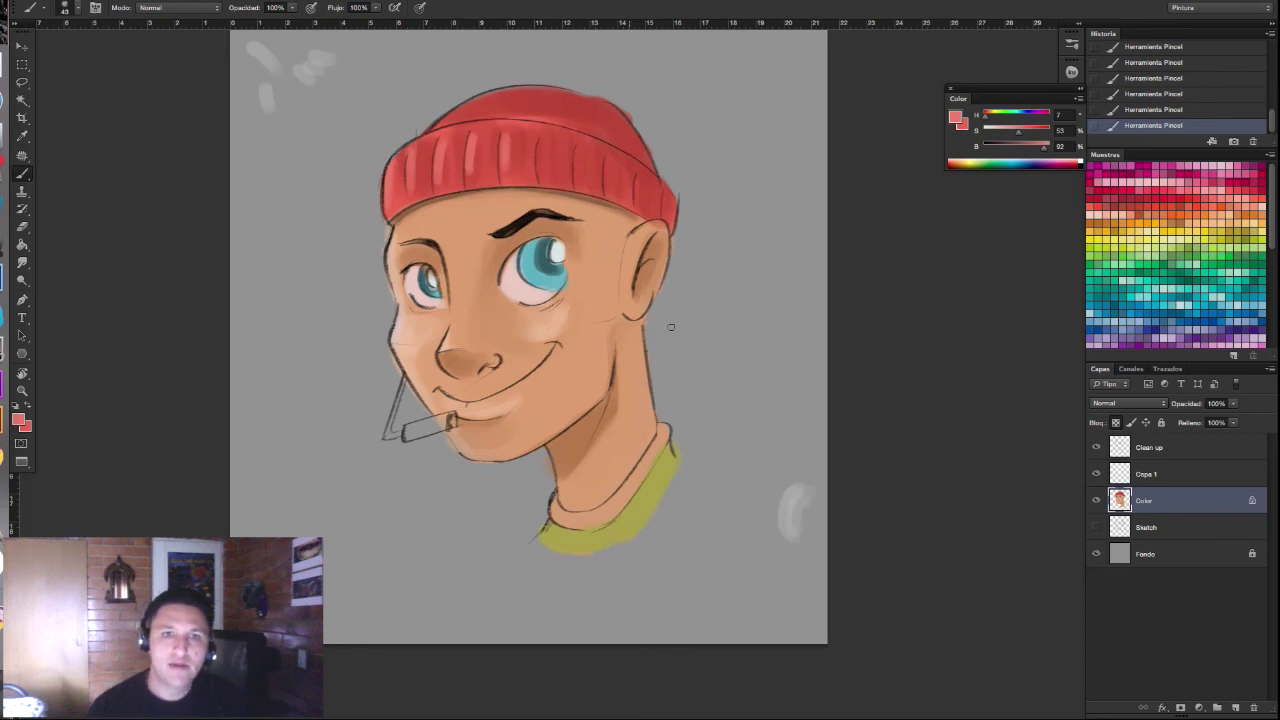
Step: Apply Hue/Saturation to the Color layer's pixels with Saturation +2 and Lightness -4
ctrl+click(1118, 502)
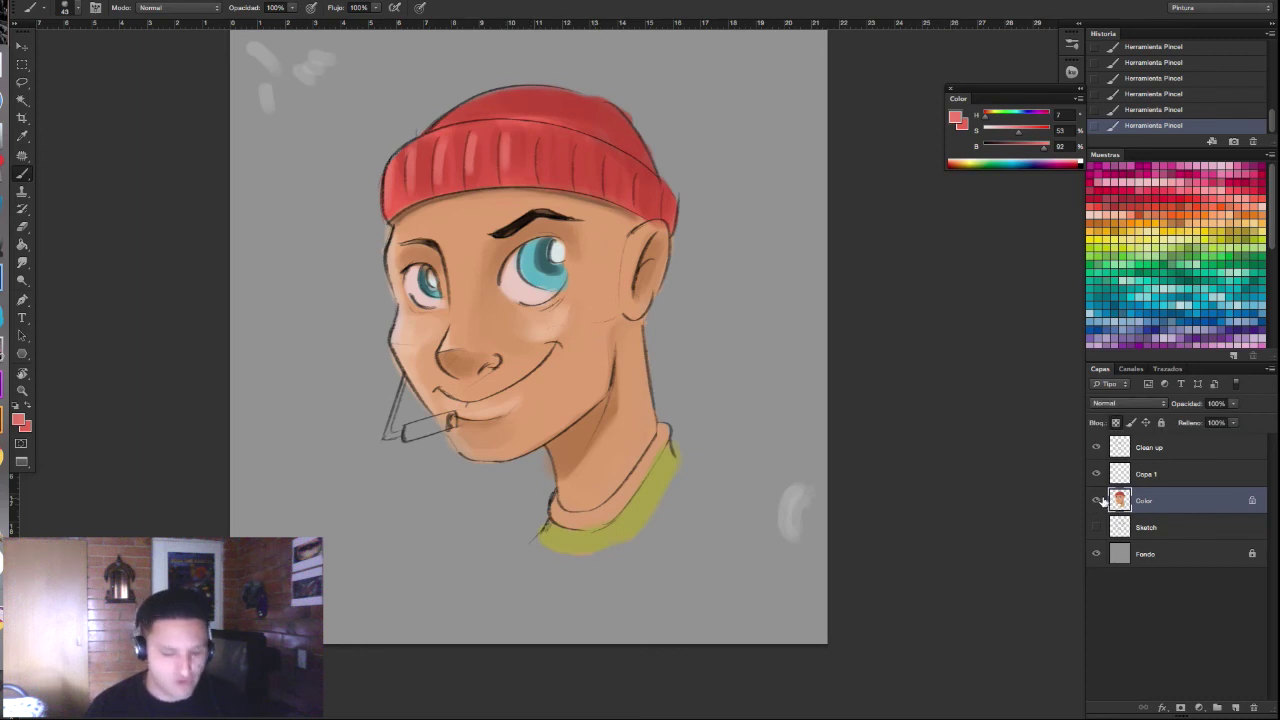
key(ctrl+u)
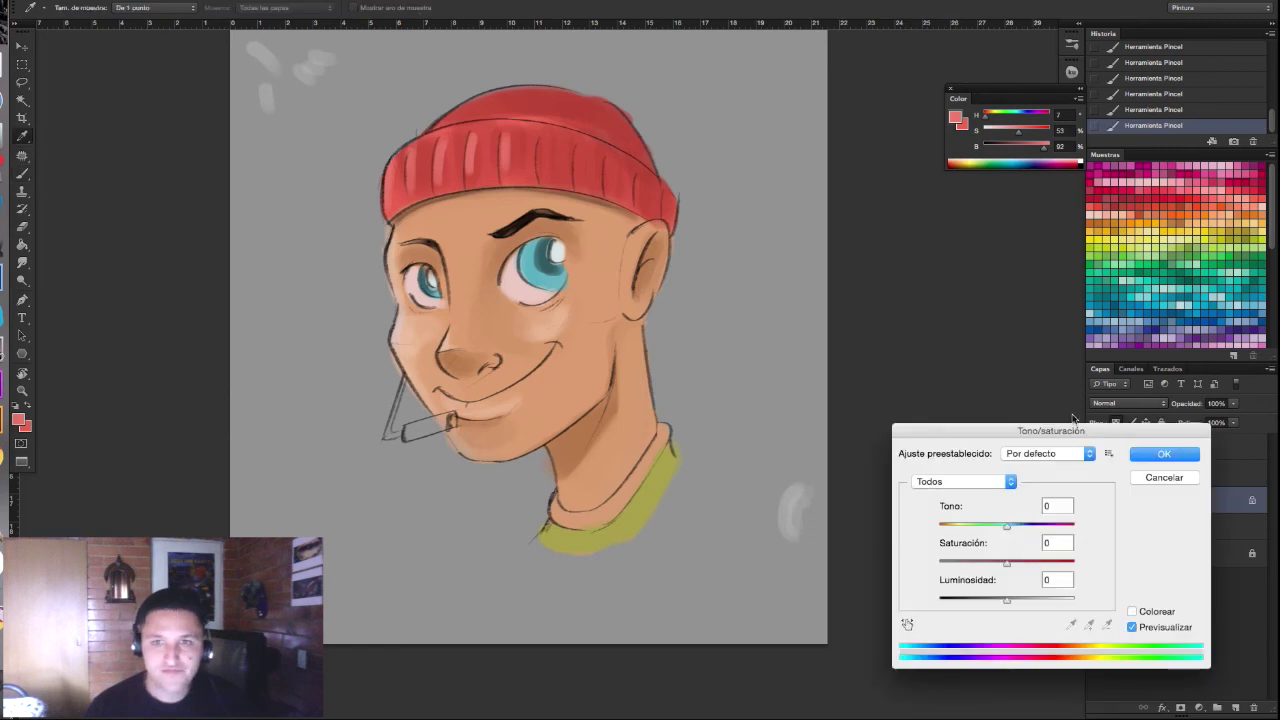
drag(1007, 566, 1009, 566)
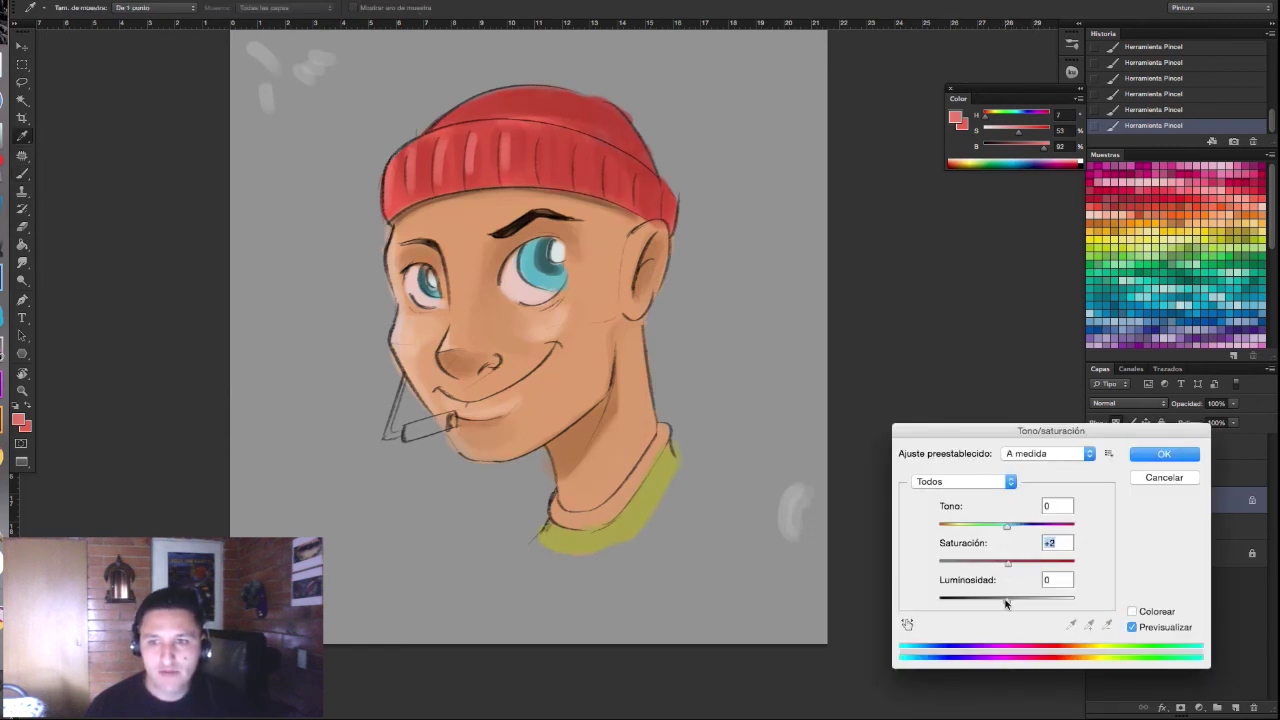
drag(1006, 603, 1001, 604)
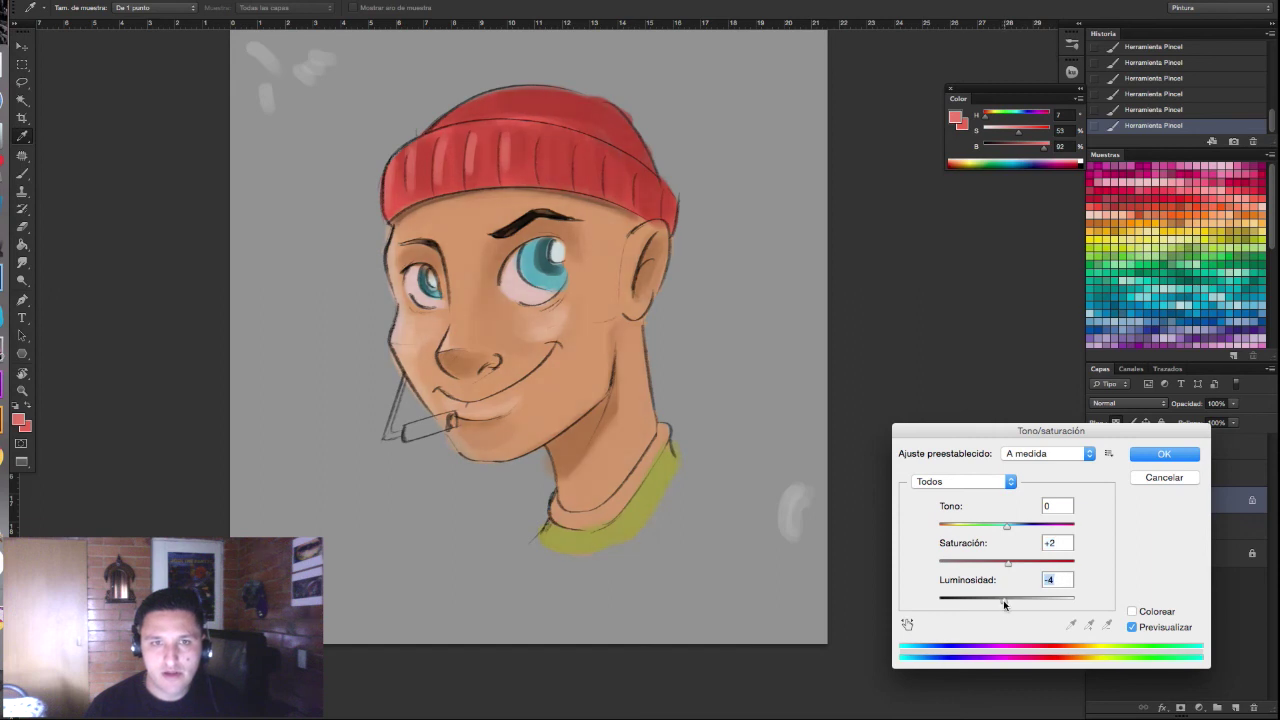
click(1155, 456)
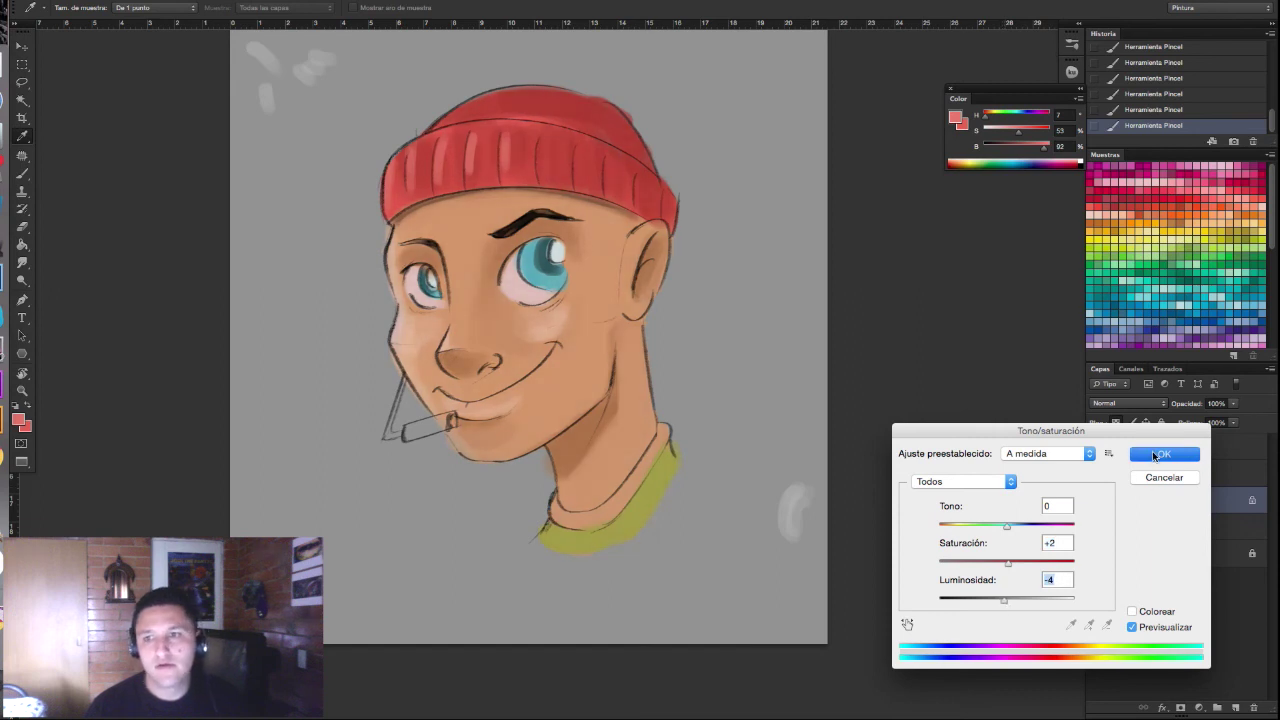
Step: Mix a lighter warm skin tone and paint it onto the cheek and face
alt+click(541, 339)
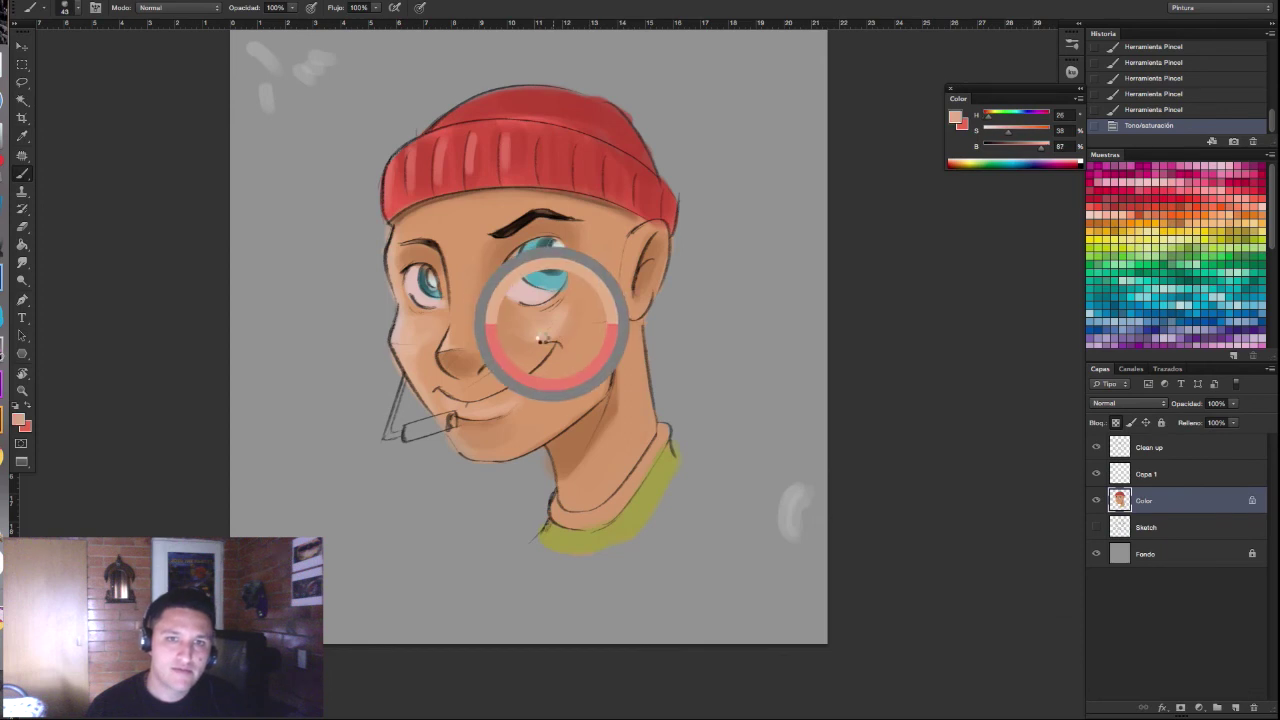
drag(535, 334, 563, 343)
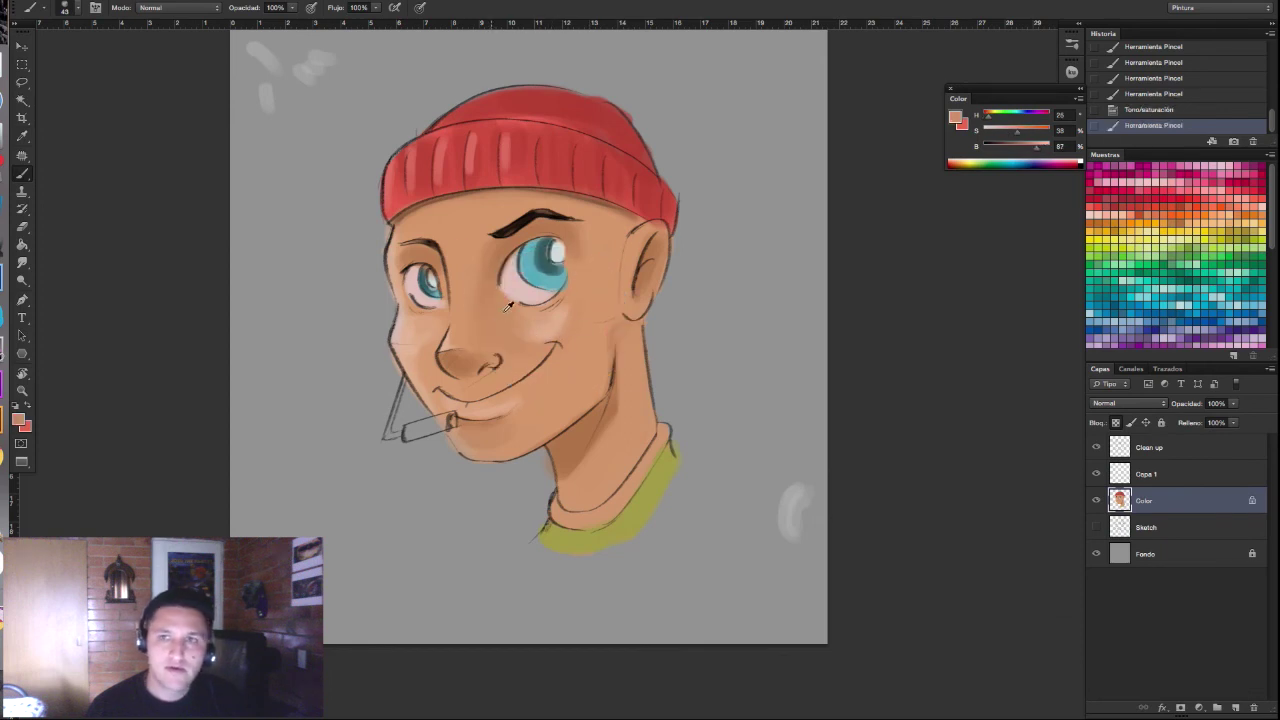
click(956, 118)
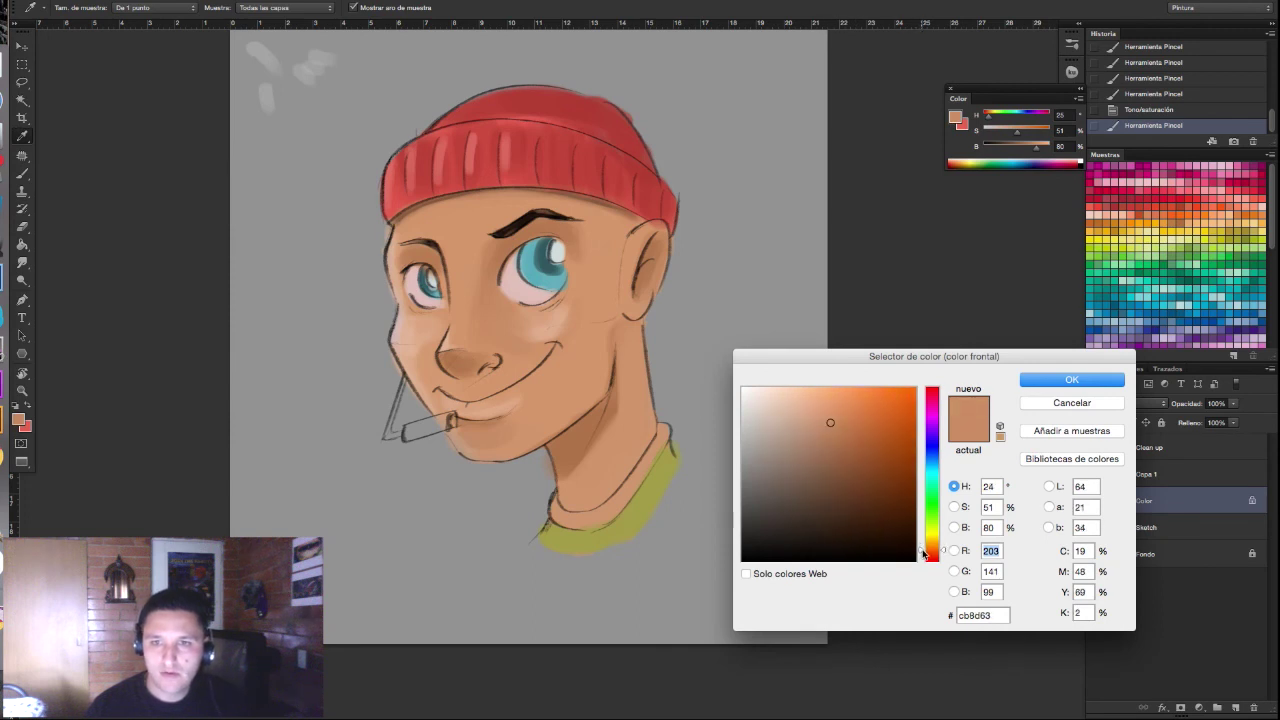
click(821, 415)
drag(821, 415, 807, 406)
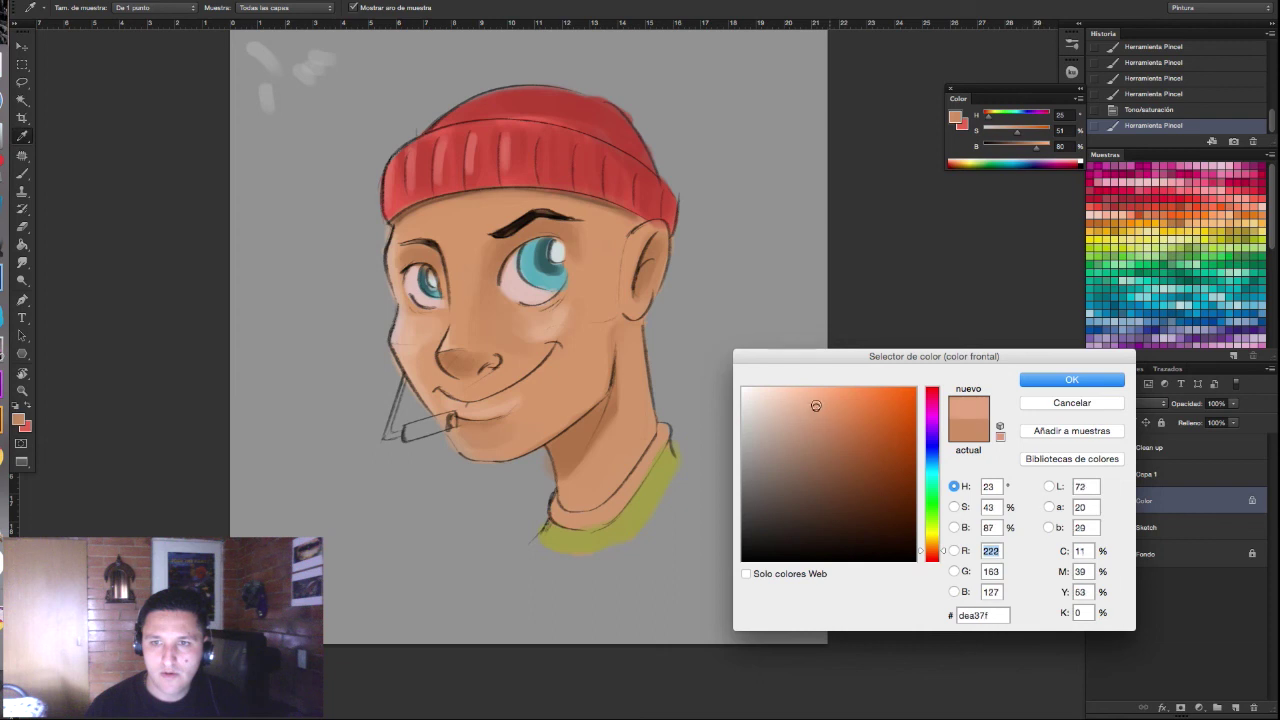
click(1068, 379)
drag(421, 331, 431, 326)
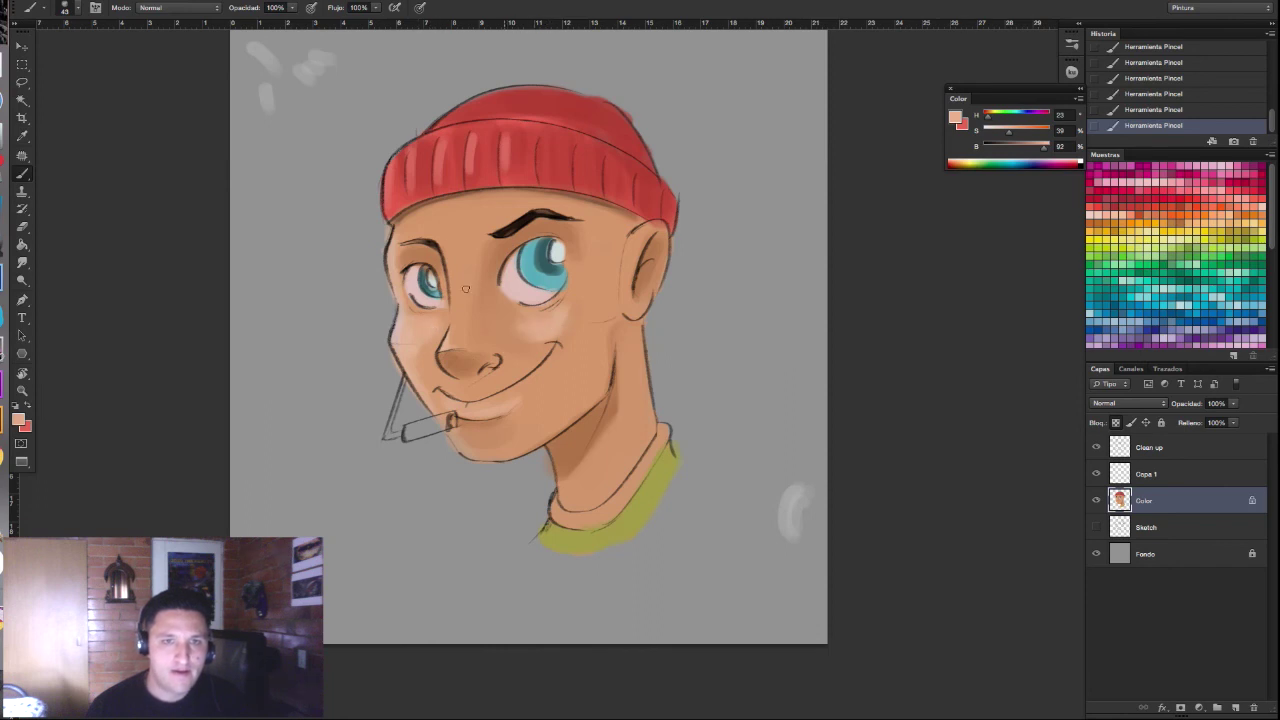
Step: Pick a darker shade of the eye's pale pink and sample a darker eye tone
alt+click(508, 270)
alt+click(508, 284)
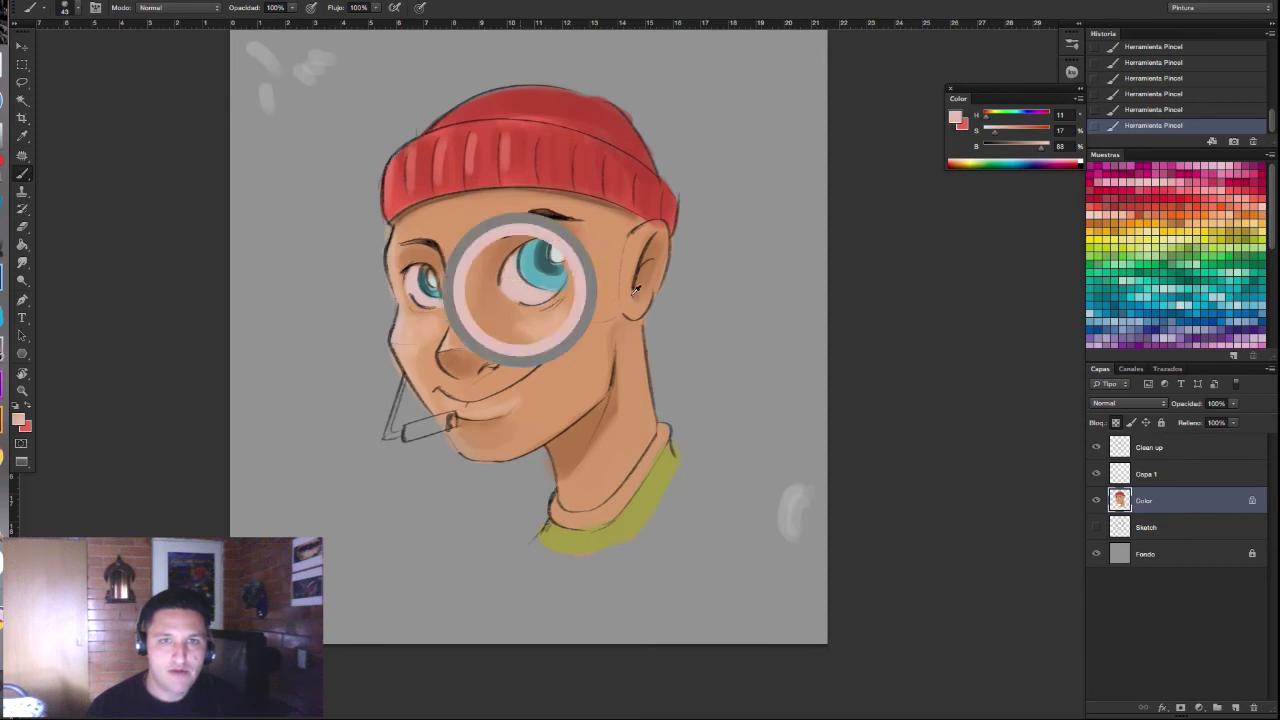
click(956, 120)
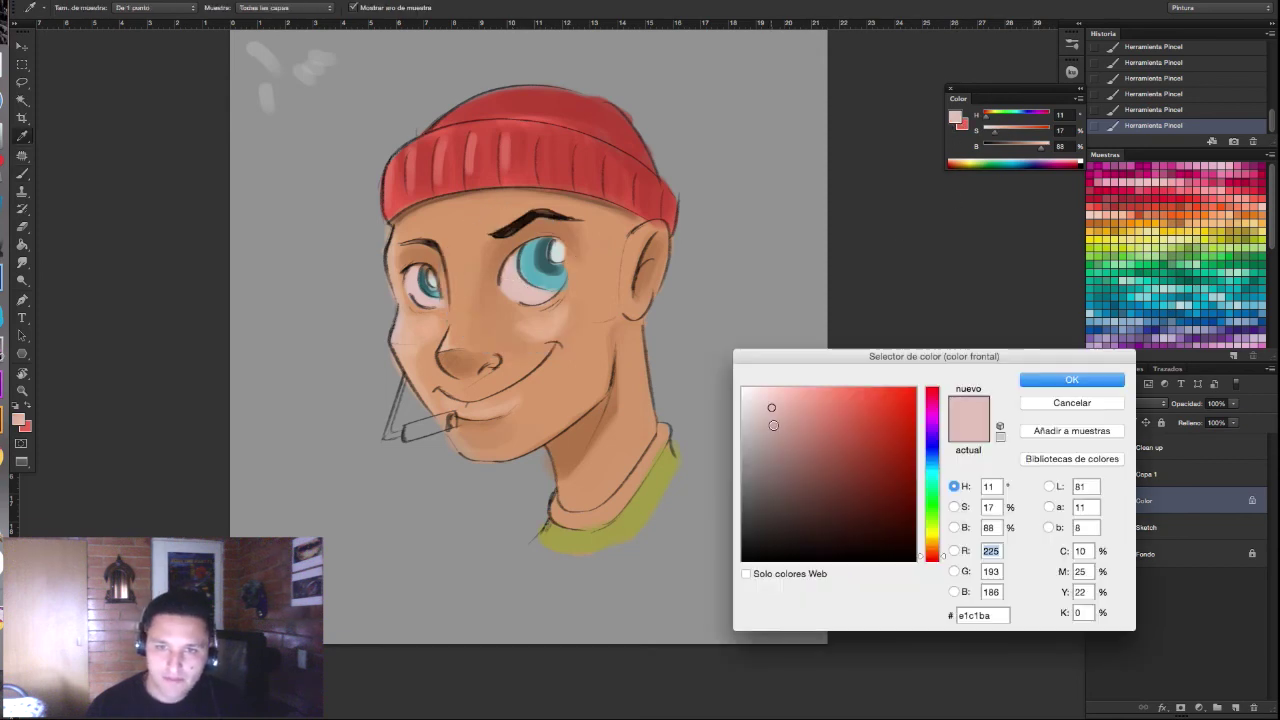
click(772, 429)
key(Return)
alt+click(518, 252)
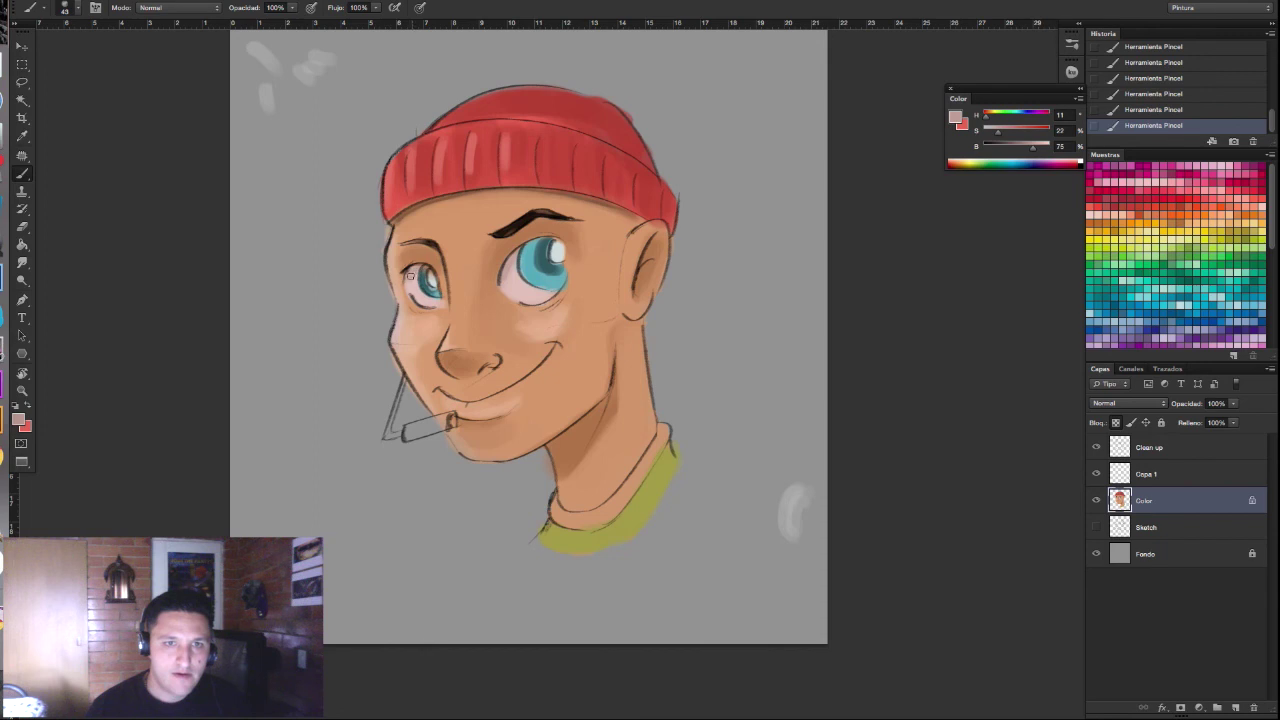
Step: Paint the right eye's pupil in the eyebrow's near-black brown, brush size 20
alt+click(505, 224)
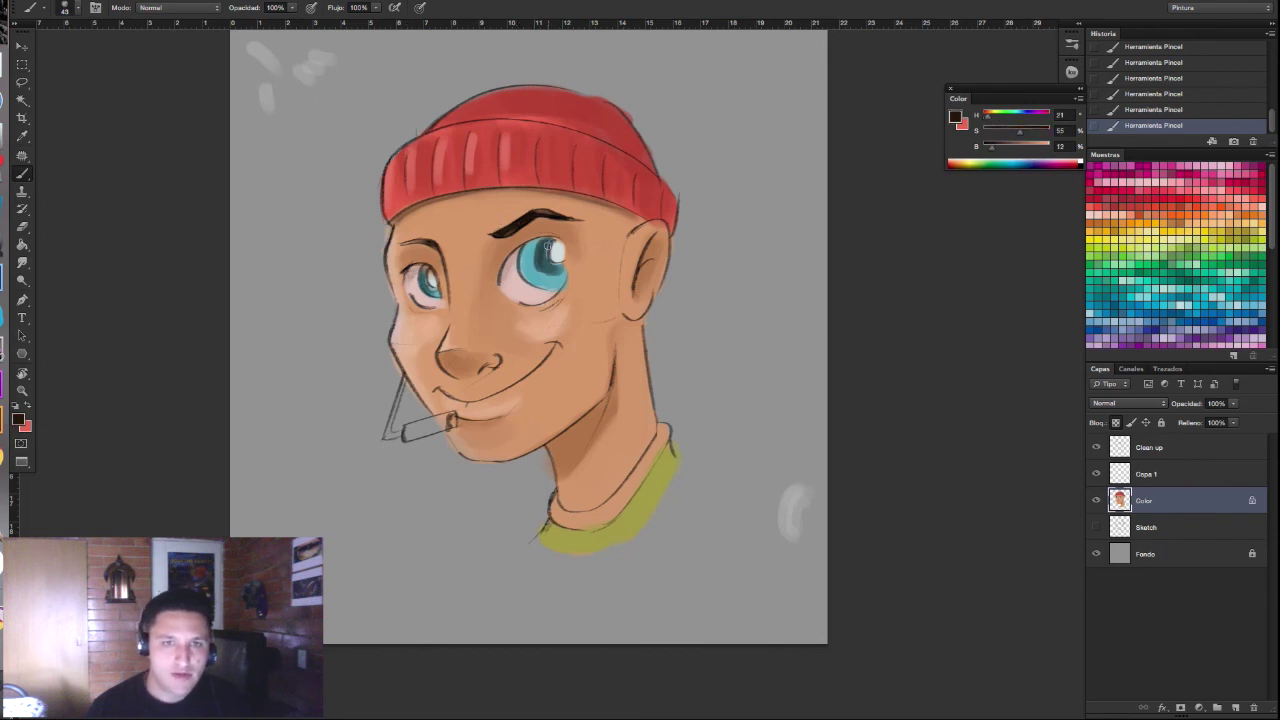
drag(545, 248, 565, 264)
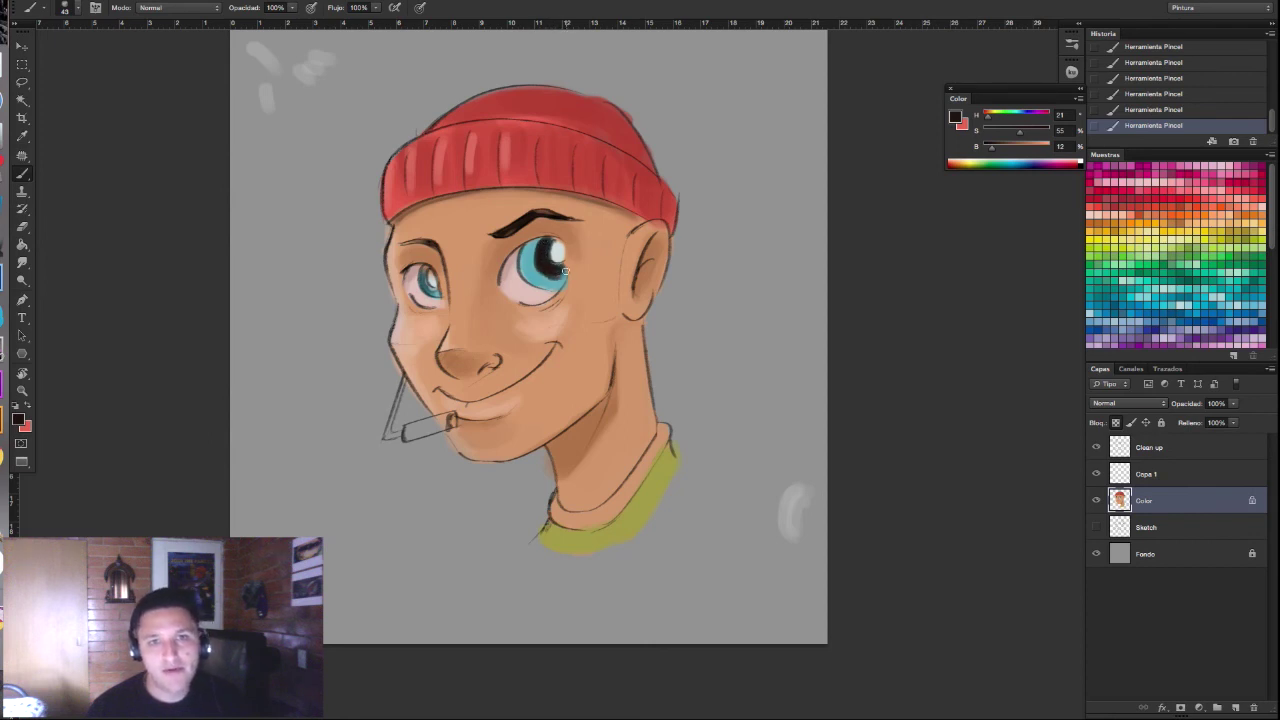
drag(546, 258, 548, 256)
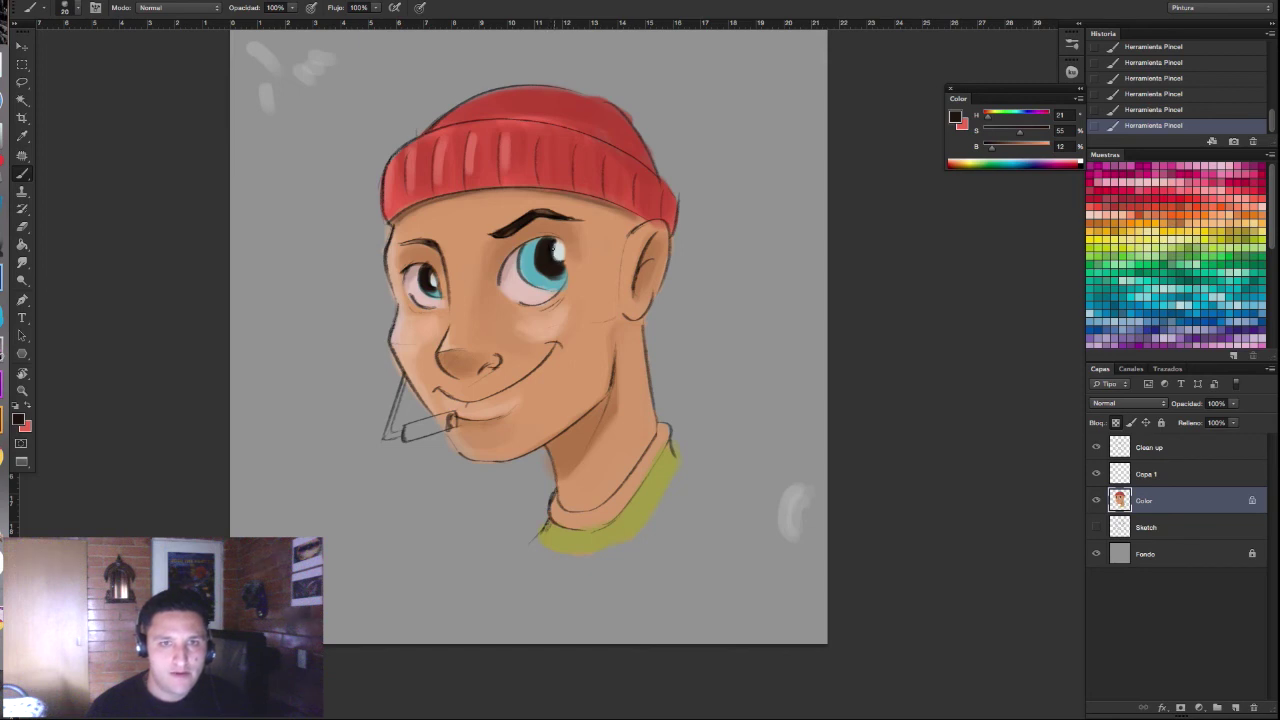
Step: Sample the iris teal from the eye and reconfirm it as the paint colour
alt+click(558, 248)
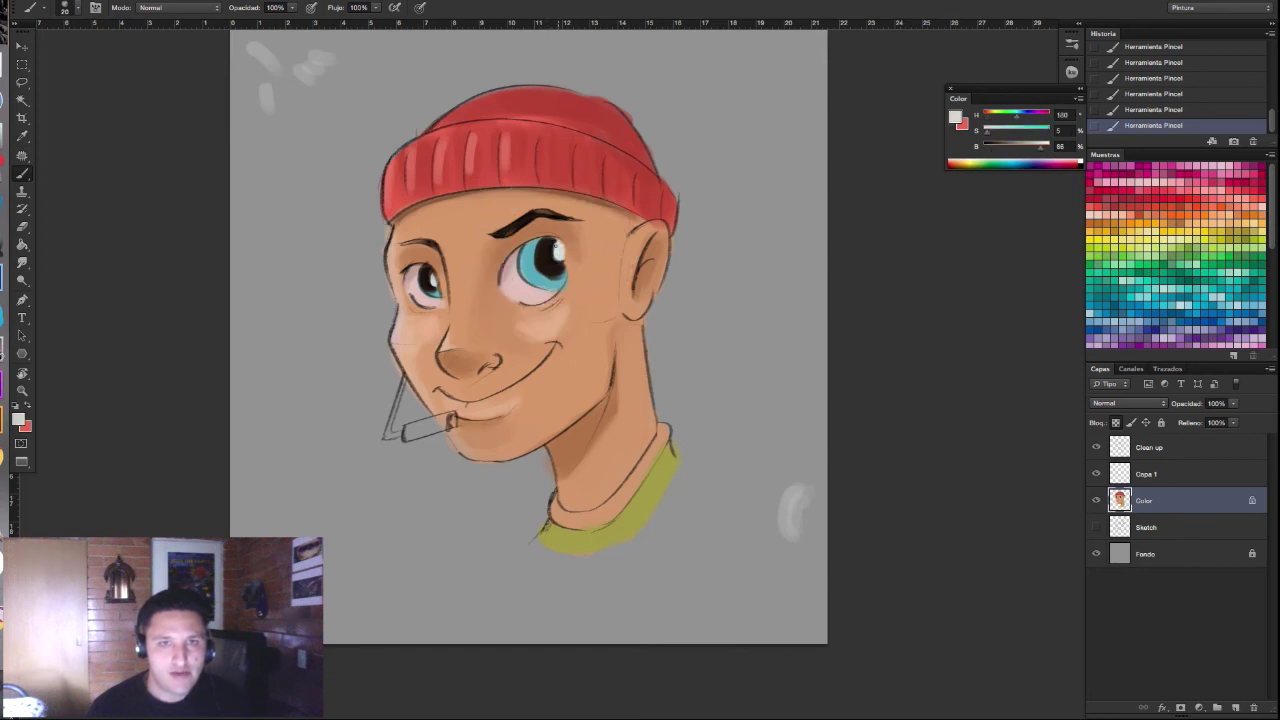
alt+click(547, 241)
alt+click(546, 259)
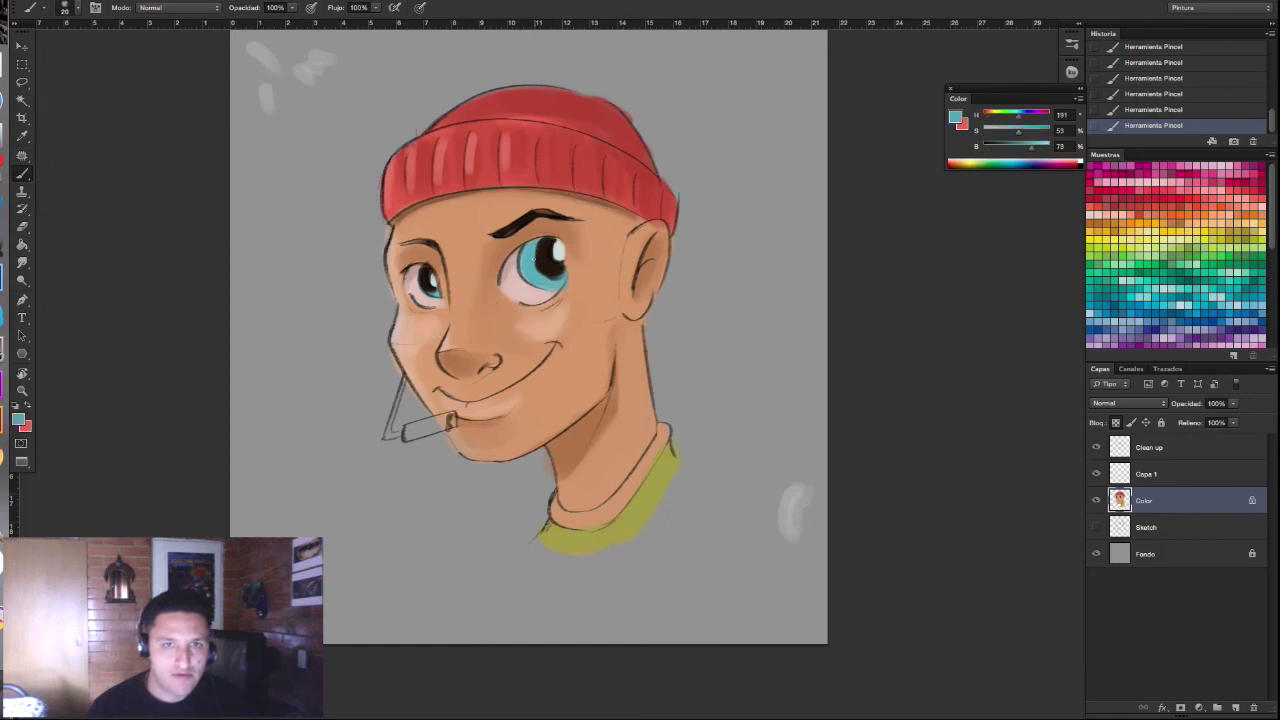
alt+click(528, 260)
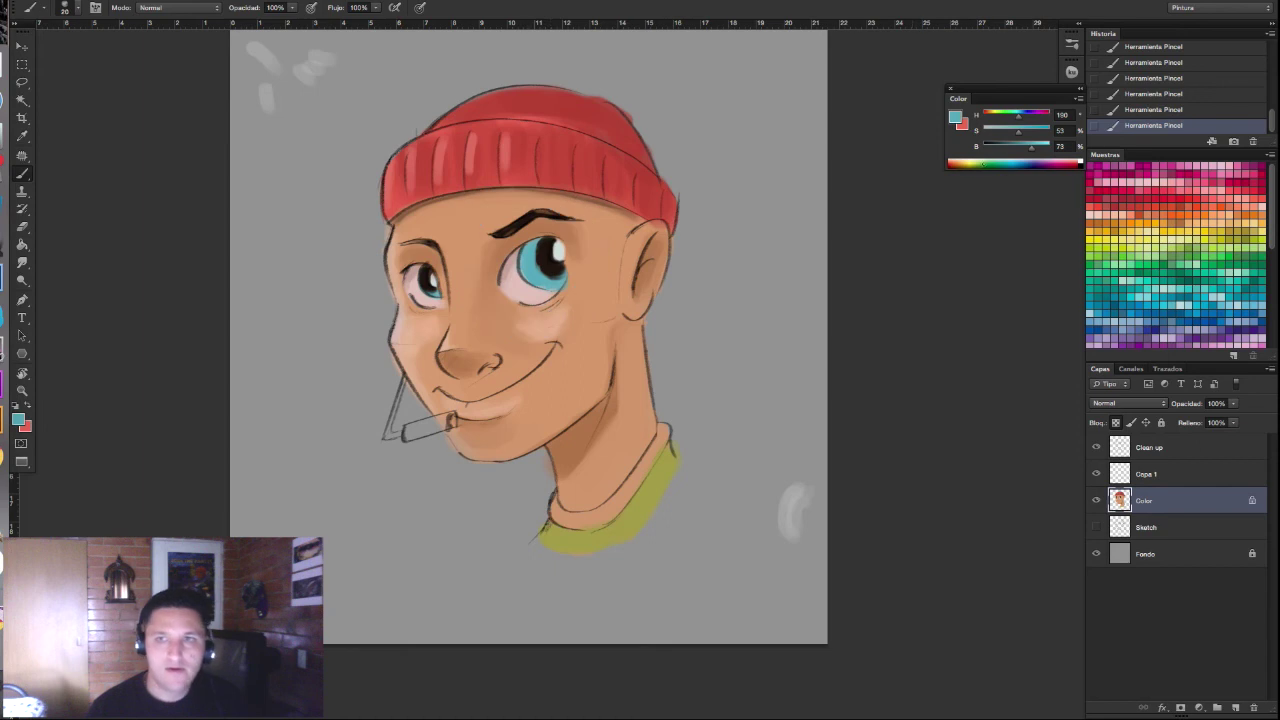
click(956, 117)
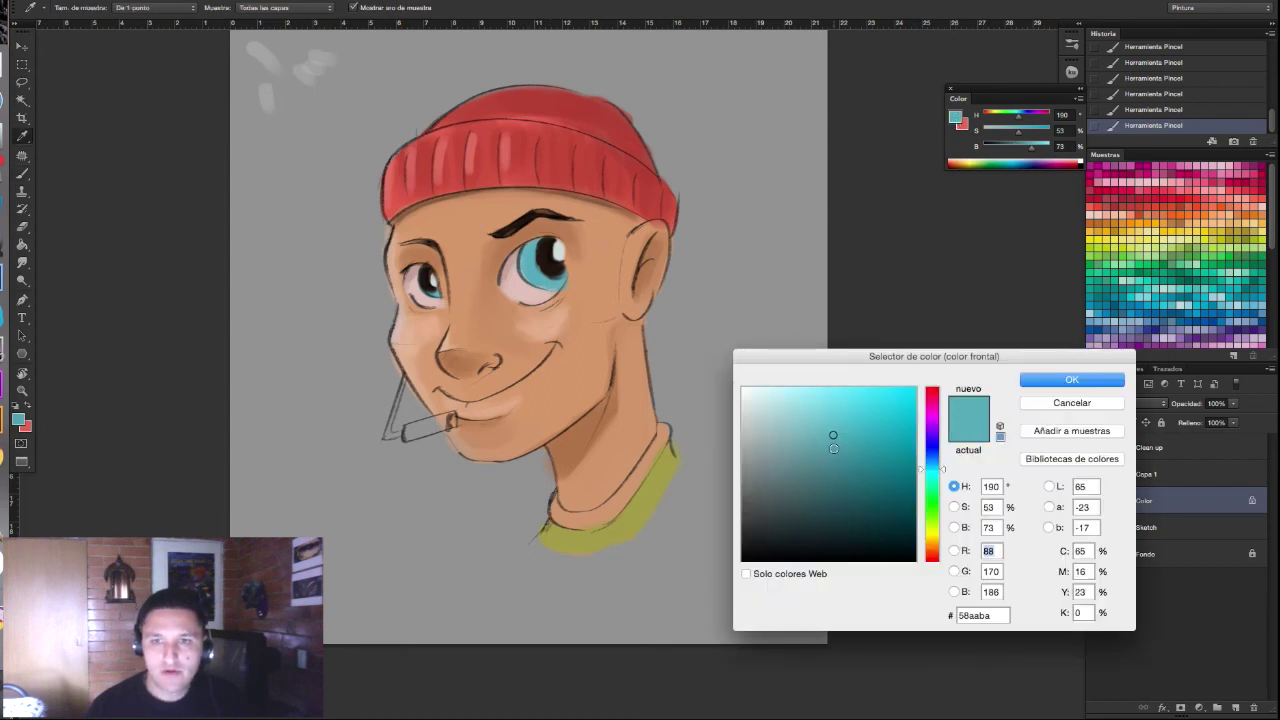
click(1040, 383)
key(b)
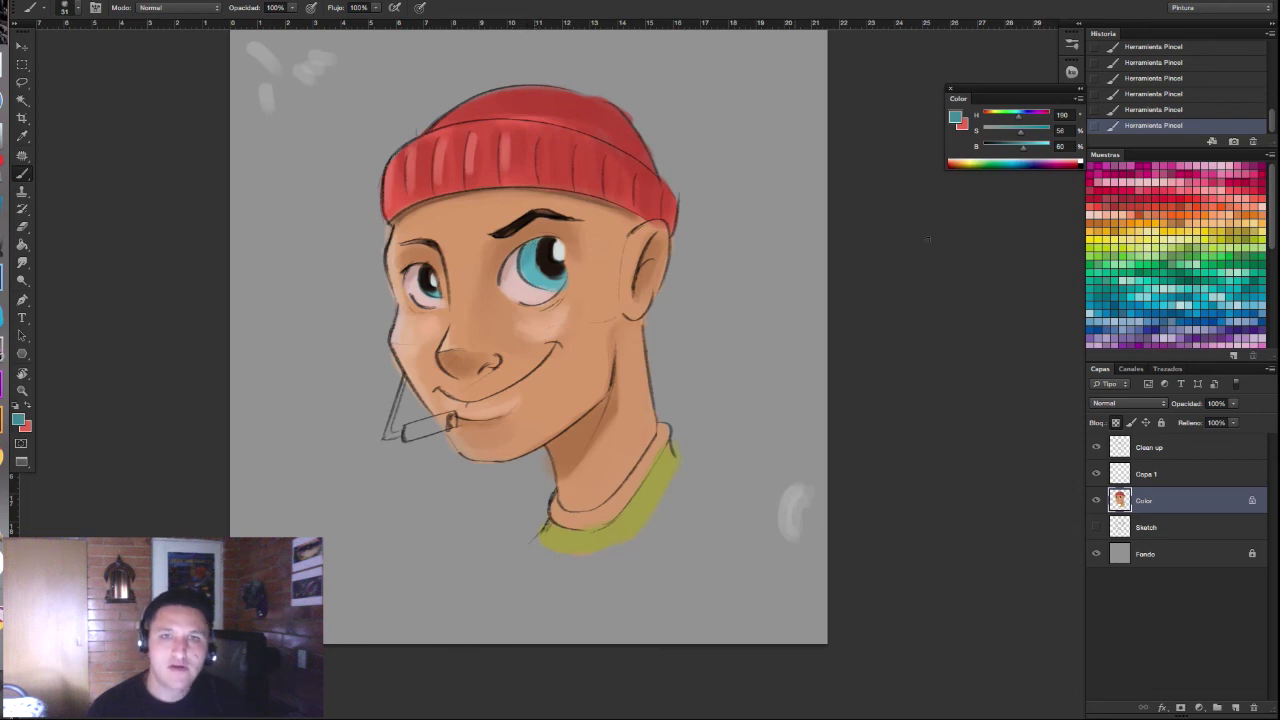
Step: Try a darker teal, then resample the iris's lighter teal (H 191, S 54, B 73)
click(957, 118)
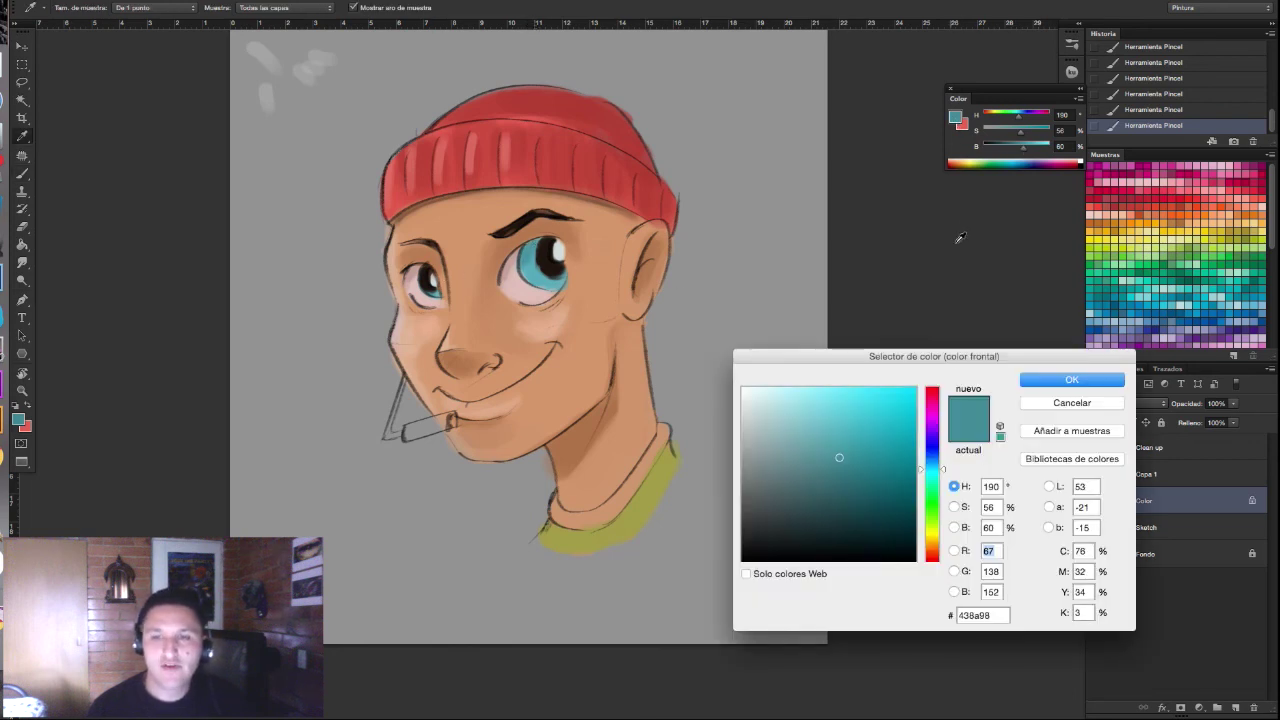
click(851, 483)
click(1055, 381)
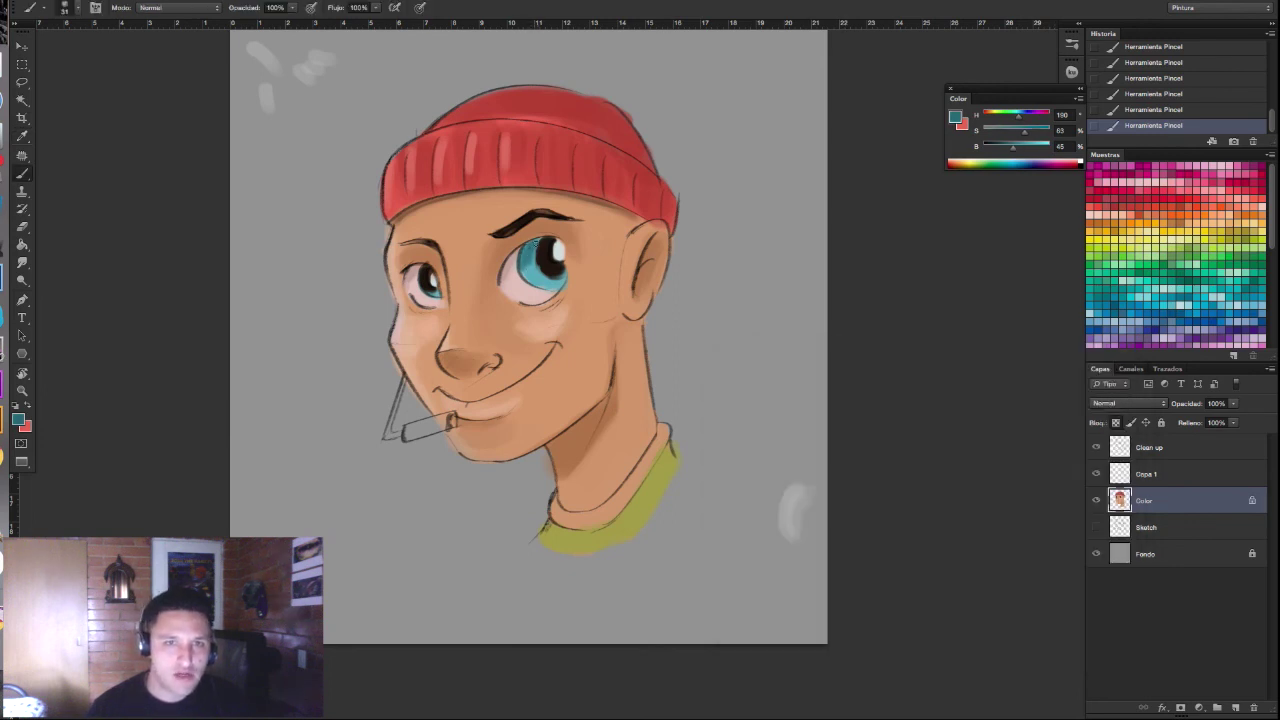
alt+click(535, 277)
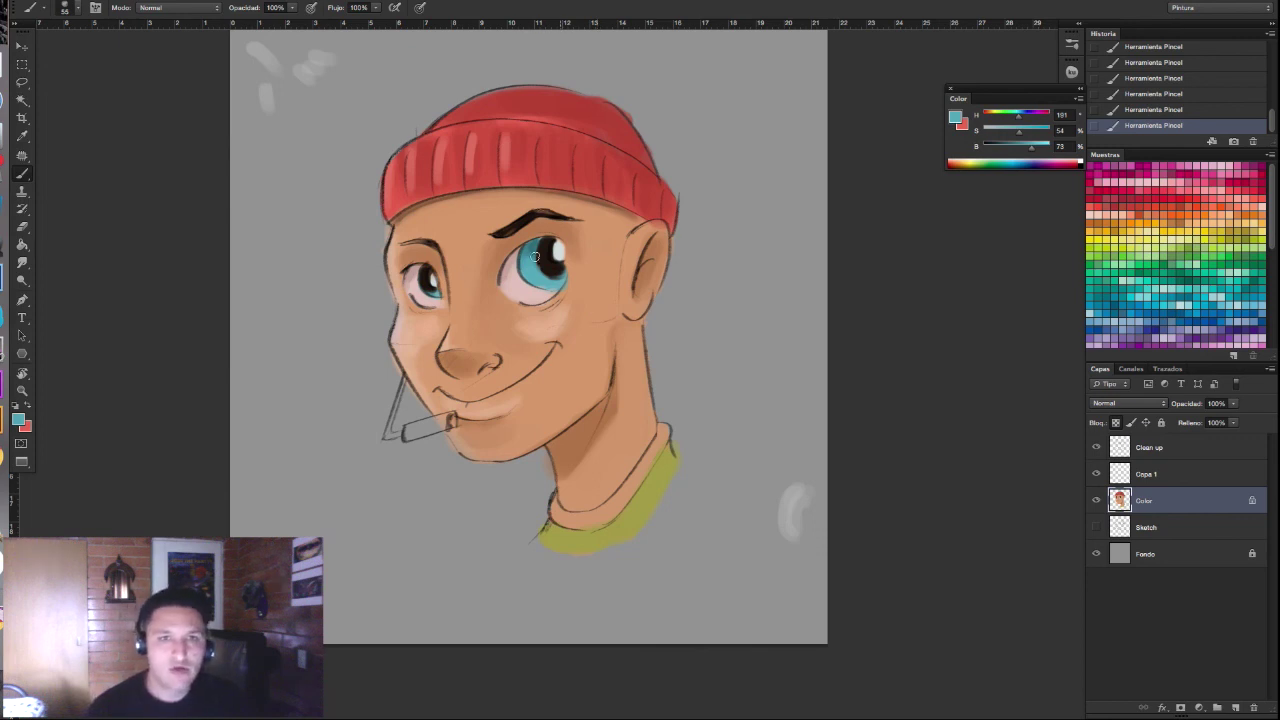
Step: Sample skin tones around the eye and neck, darkening them for shading with a larger brush
alt+click(560, 224)
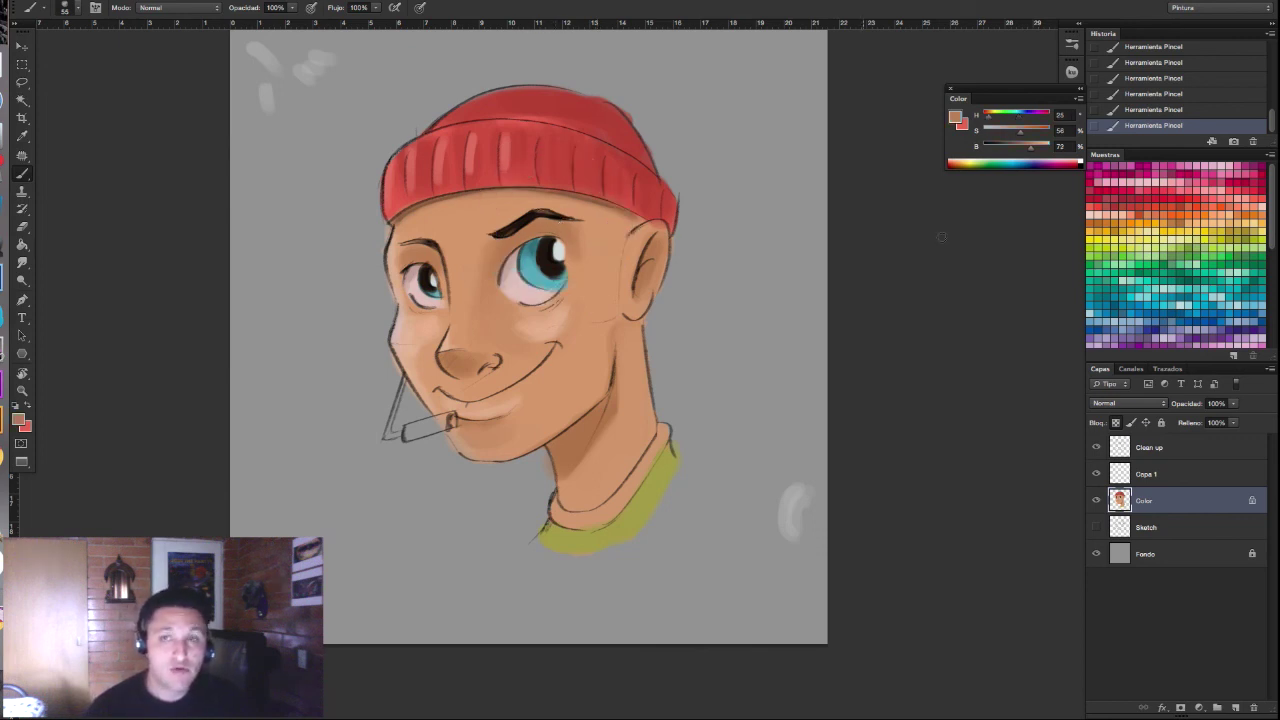
drag(1024, 153, 1020, 150)
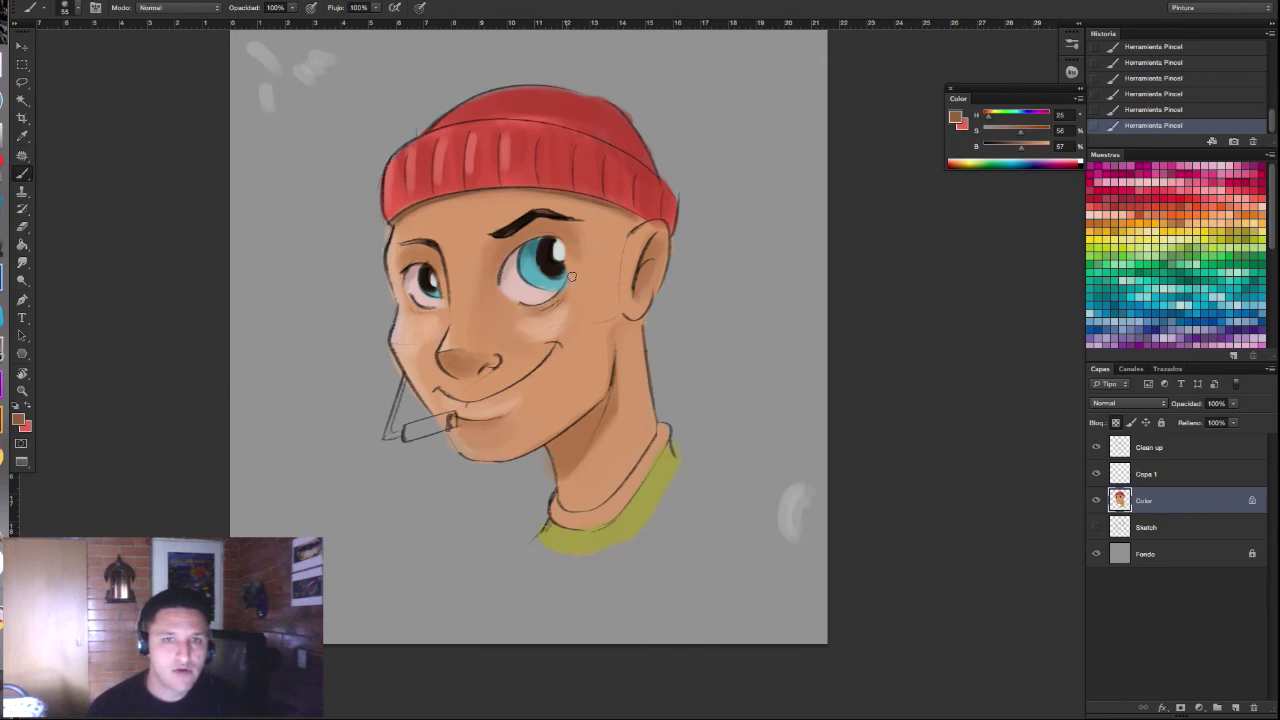
alt+click(532, 324)
alt+click(526, 325)
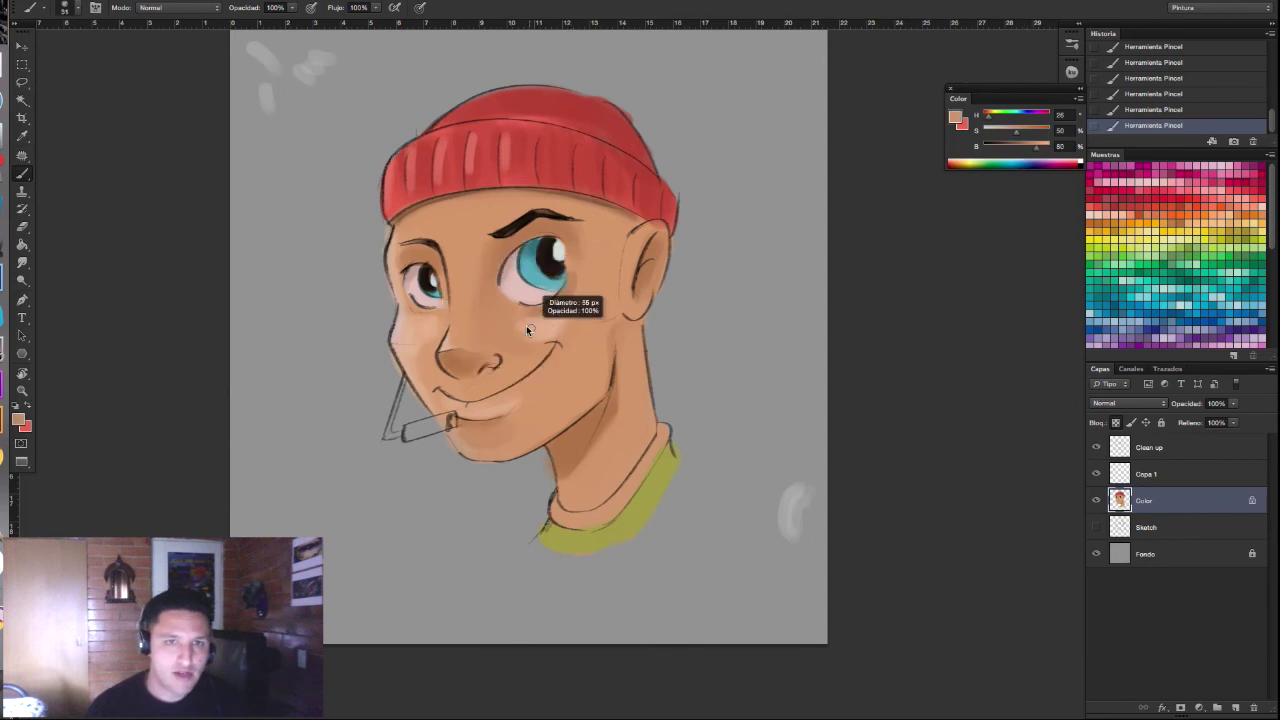
alt+click(533, 324)
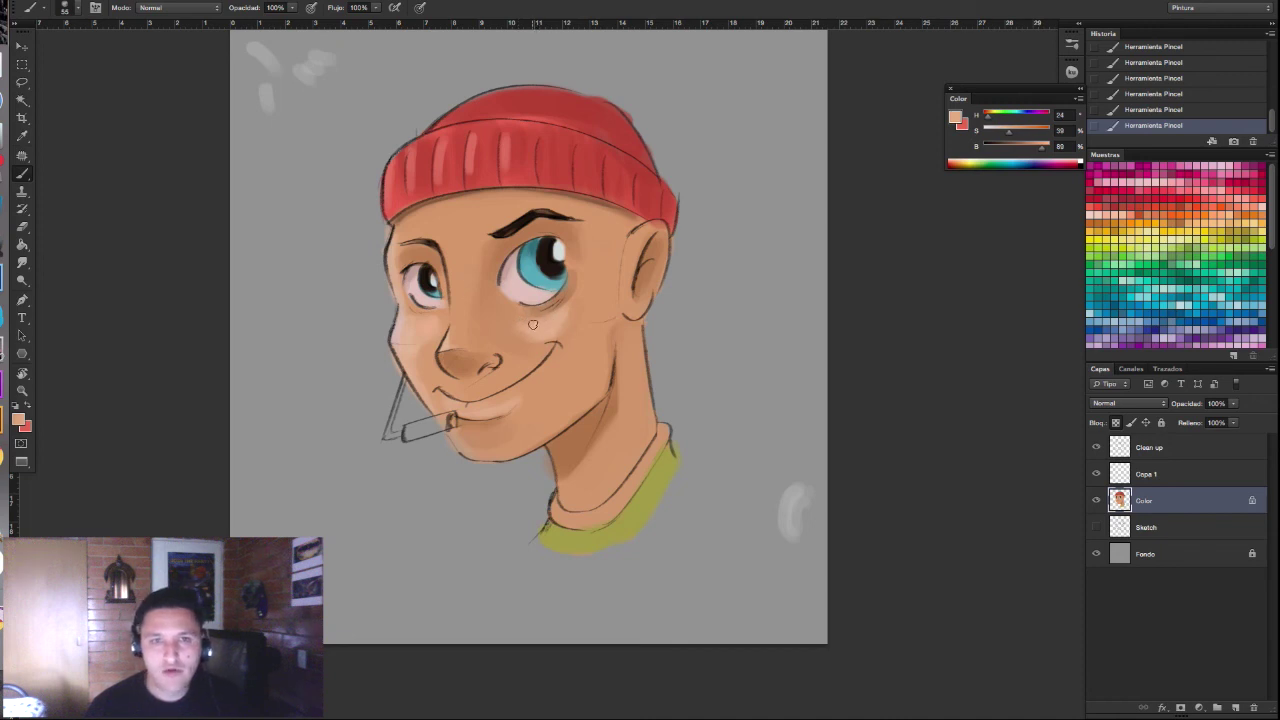
alt+click(579, 292)
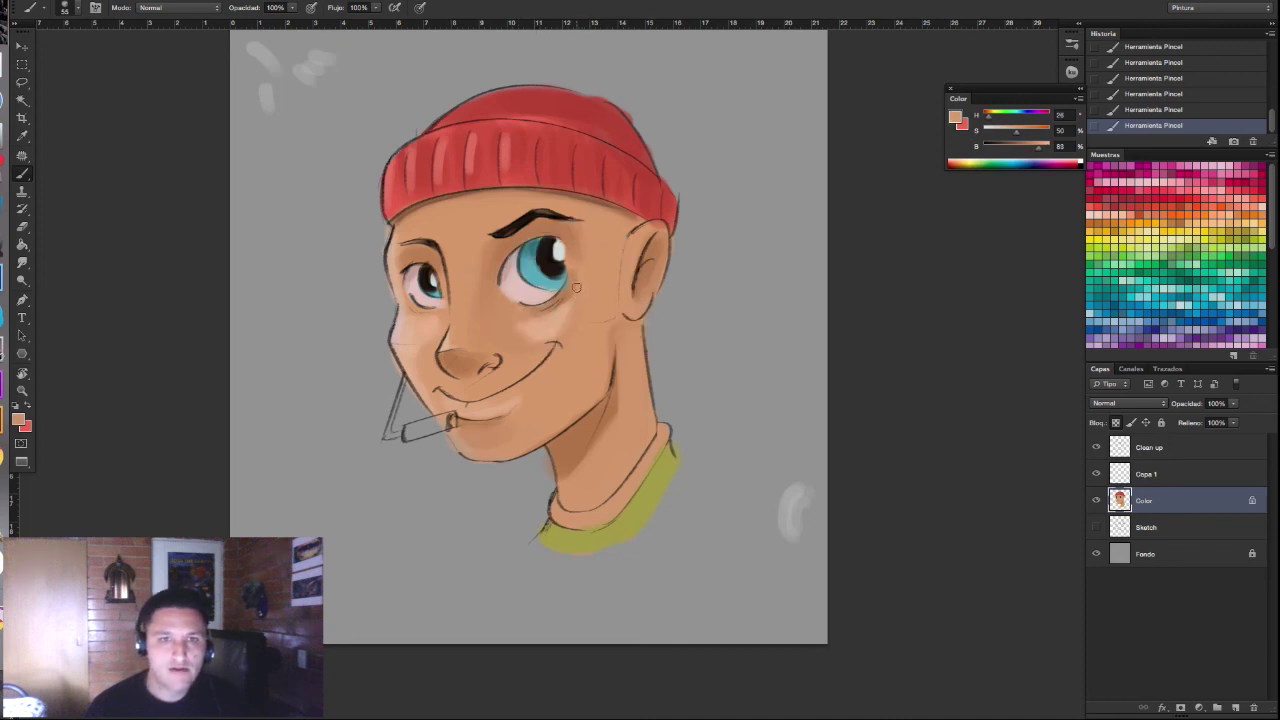
alt+click(550, 305)
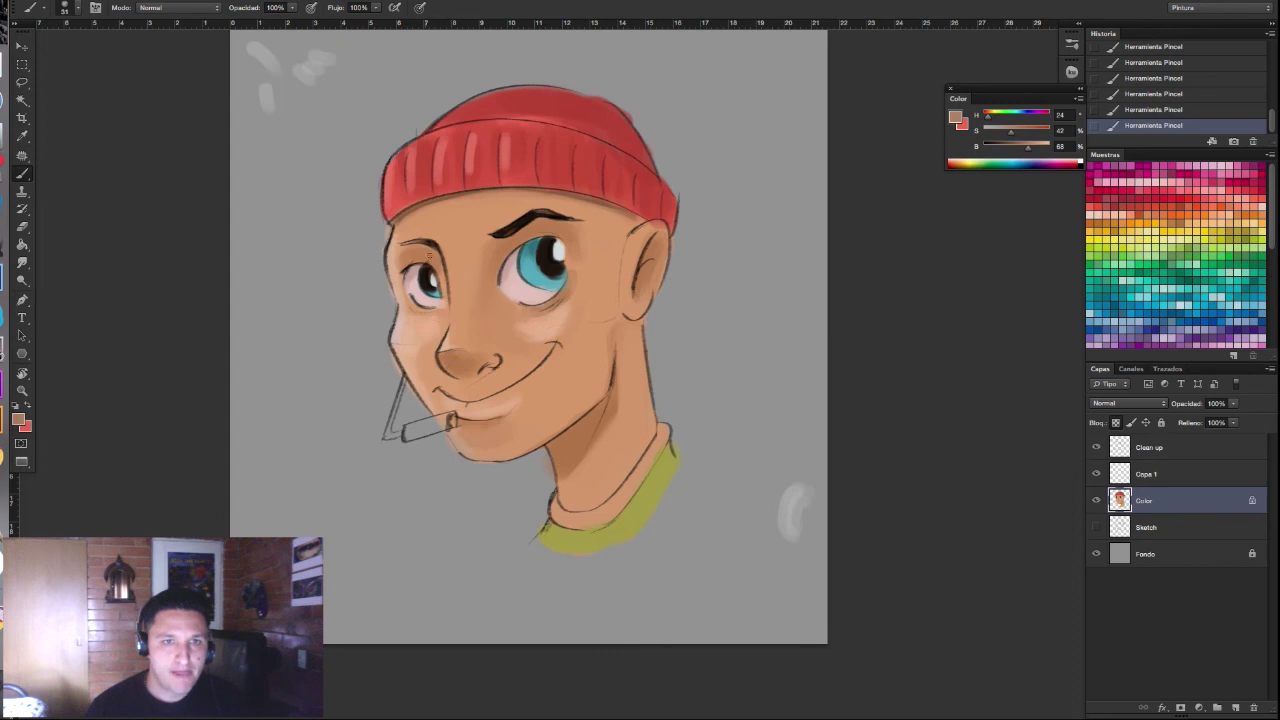
alt+click(594, 420)
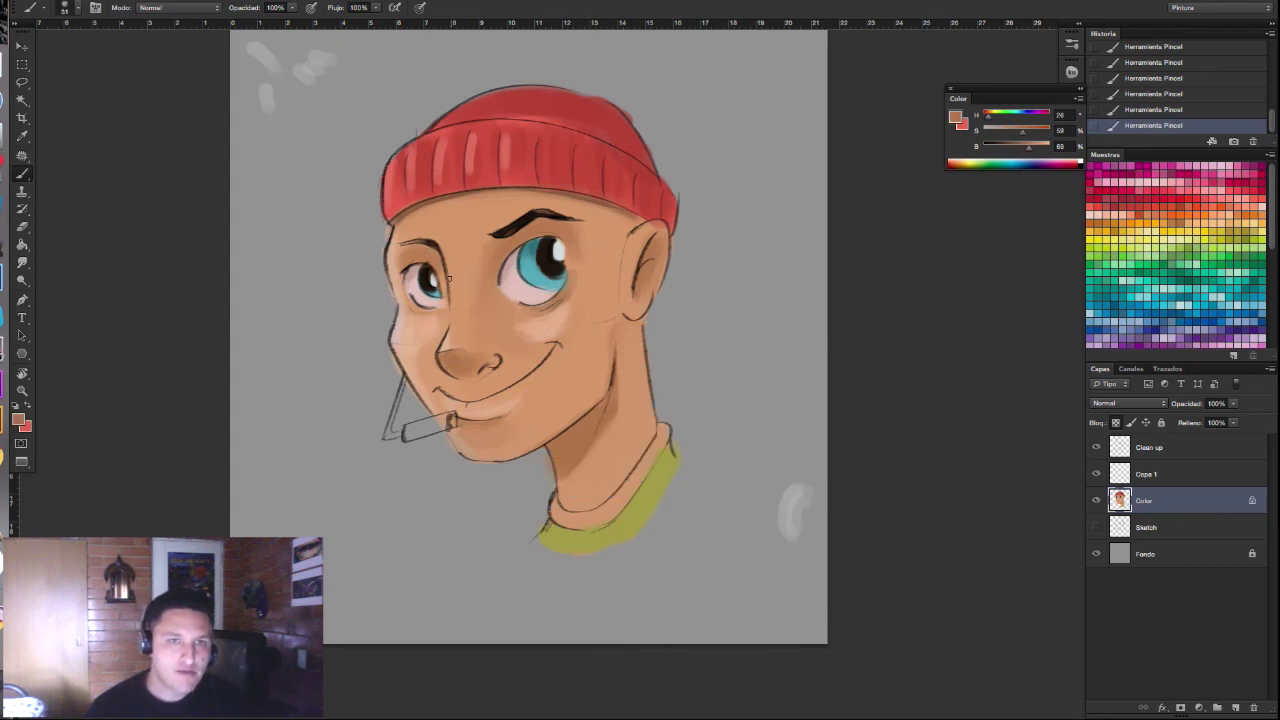
drag(441, 268, 460, 362)
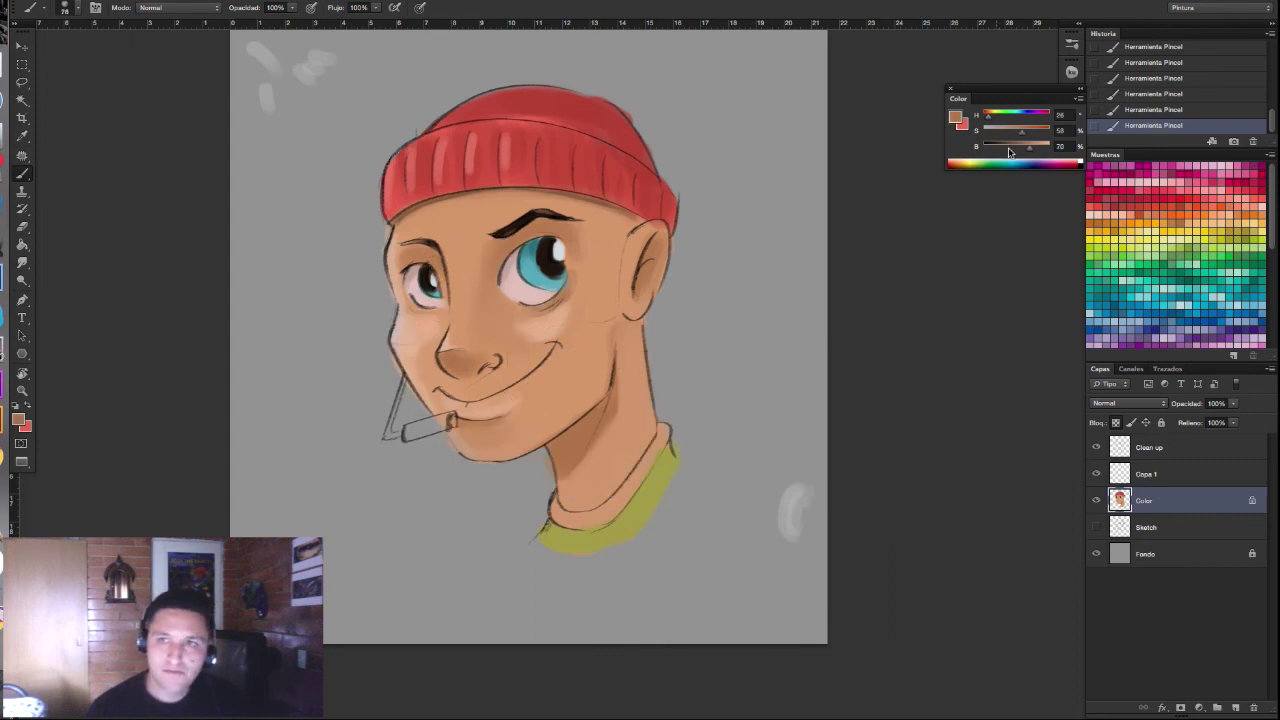
drag(1024, 146, 1020, 146)
drag(425, 262, 440, 275)
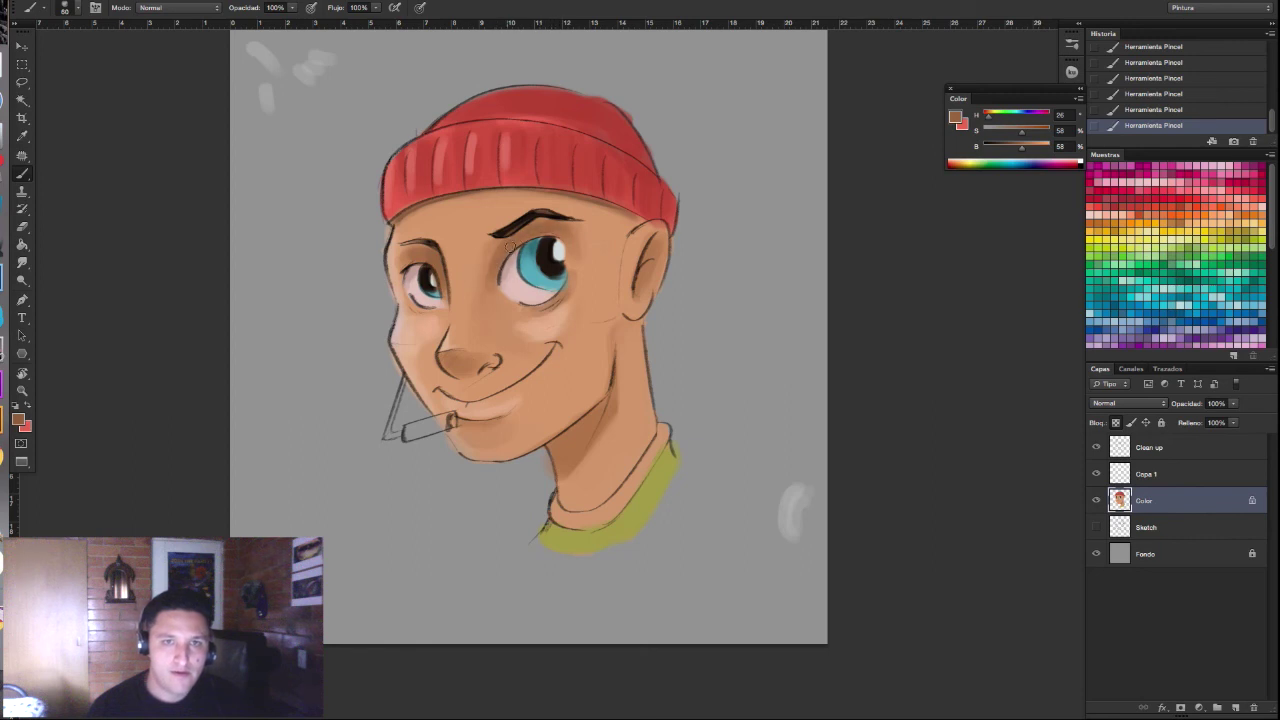
Step: Sample more face and neck tones, ending on the eyebrow's near-black brown (H 21, S 55, B 12)
alt+click(489, 252)
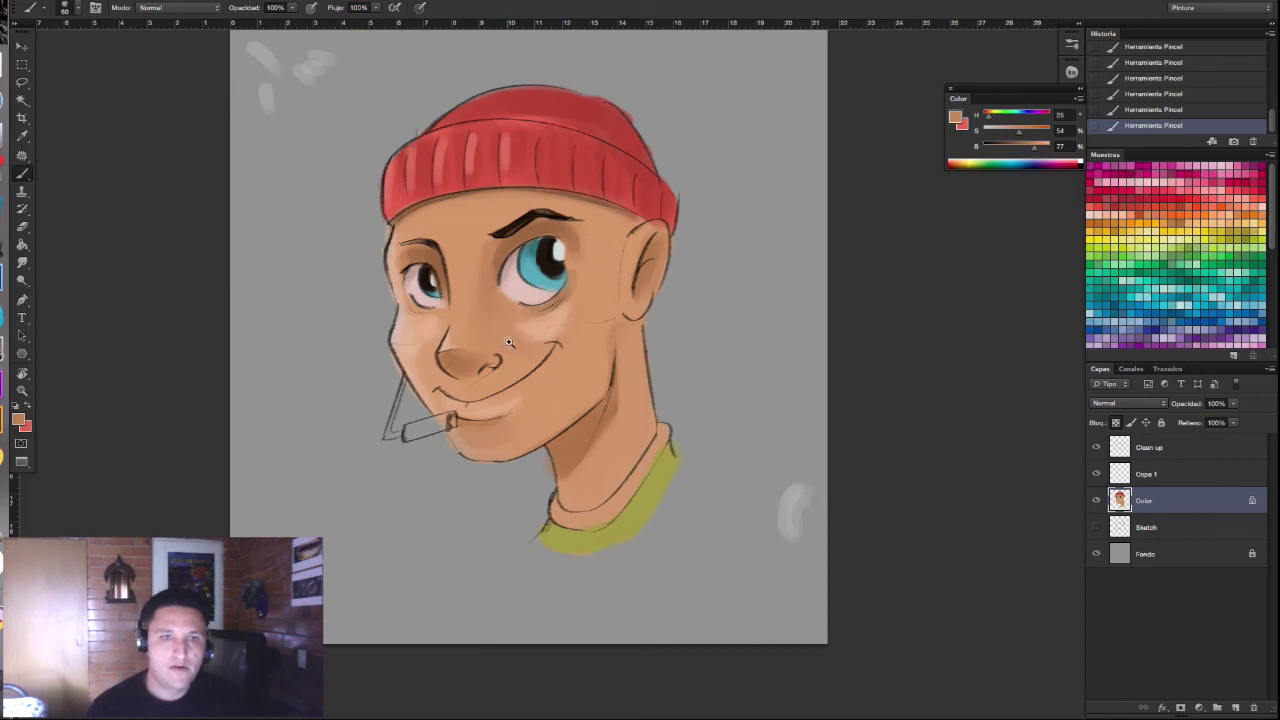
scroll(504, 319, down, 3)
scroll(530, 322, up, 1)
scroll(576, 326, up, 1)
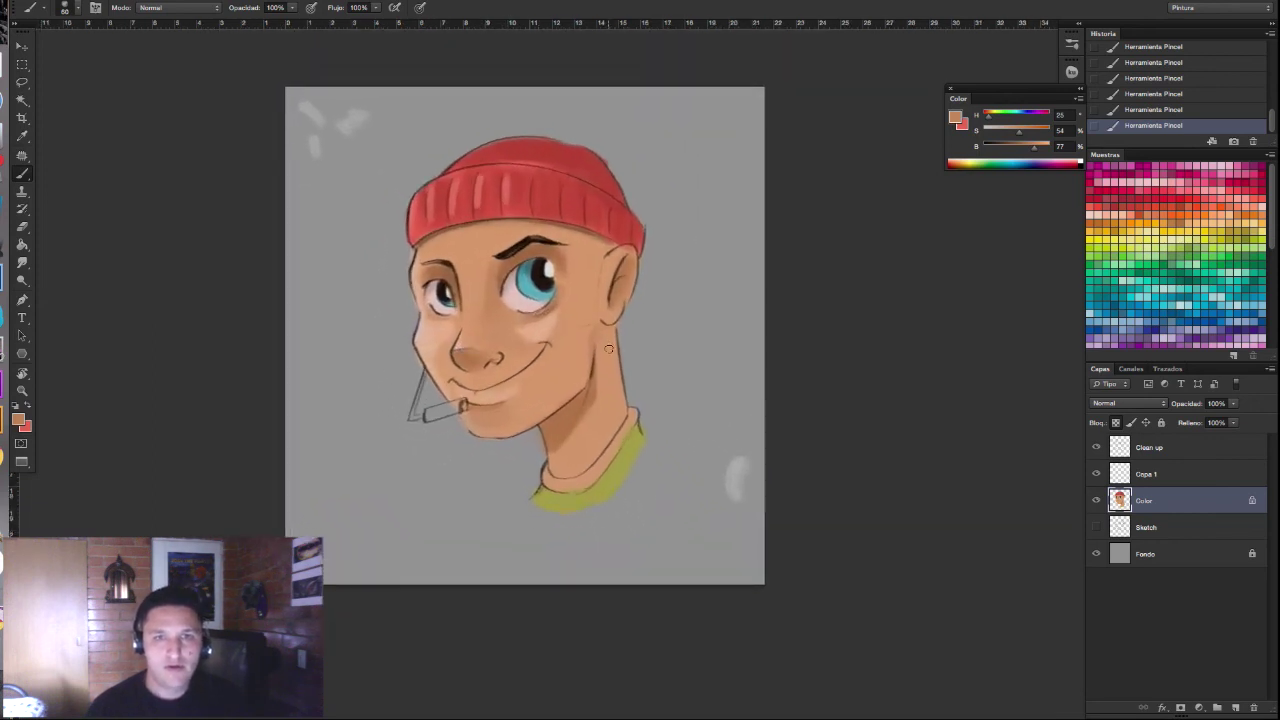
alt+click(586, 398)
alt+click(607, 380)
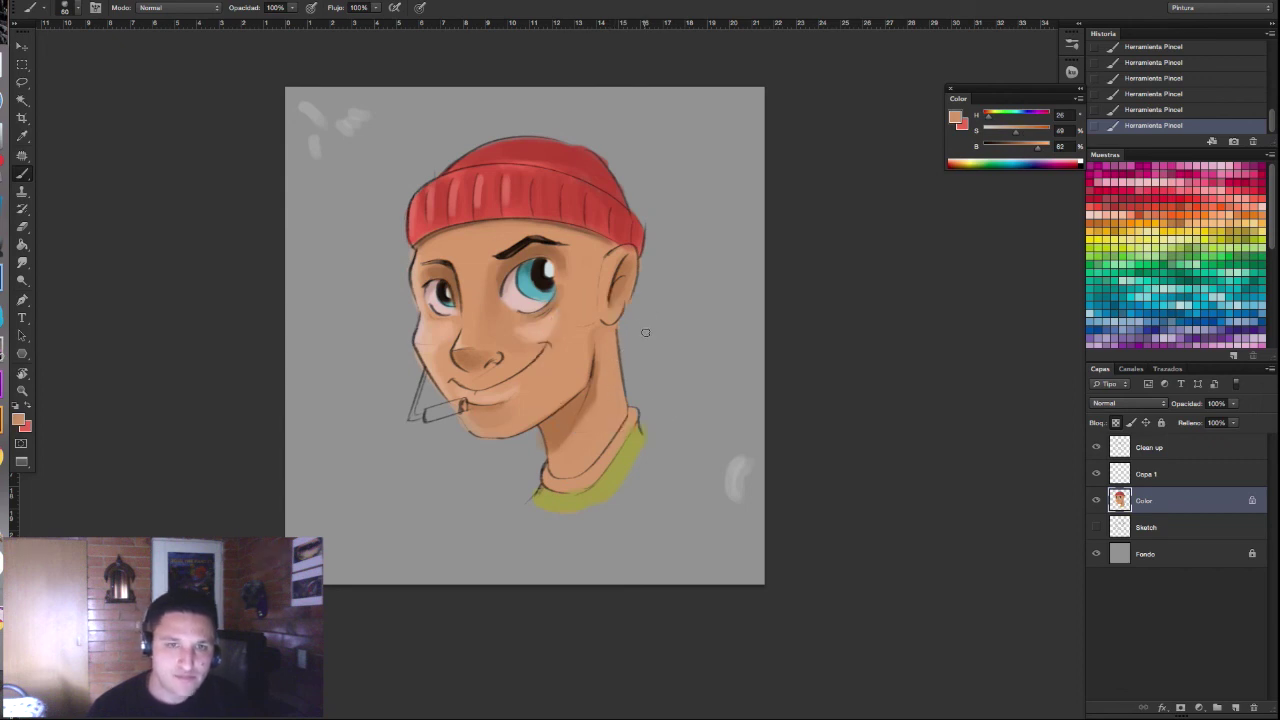
scroll(658, 362, up, 1)
alt+click(536, 276)
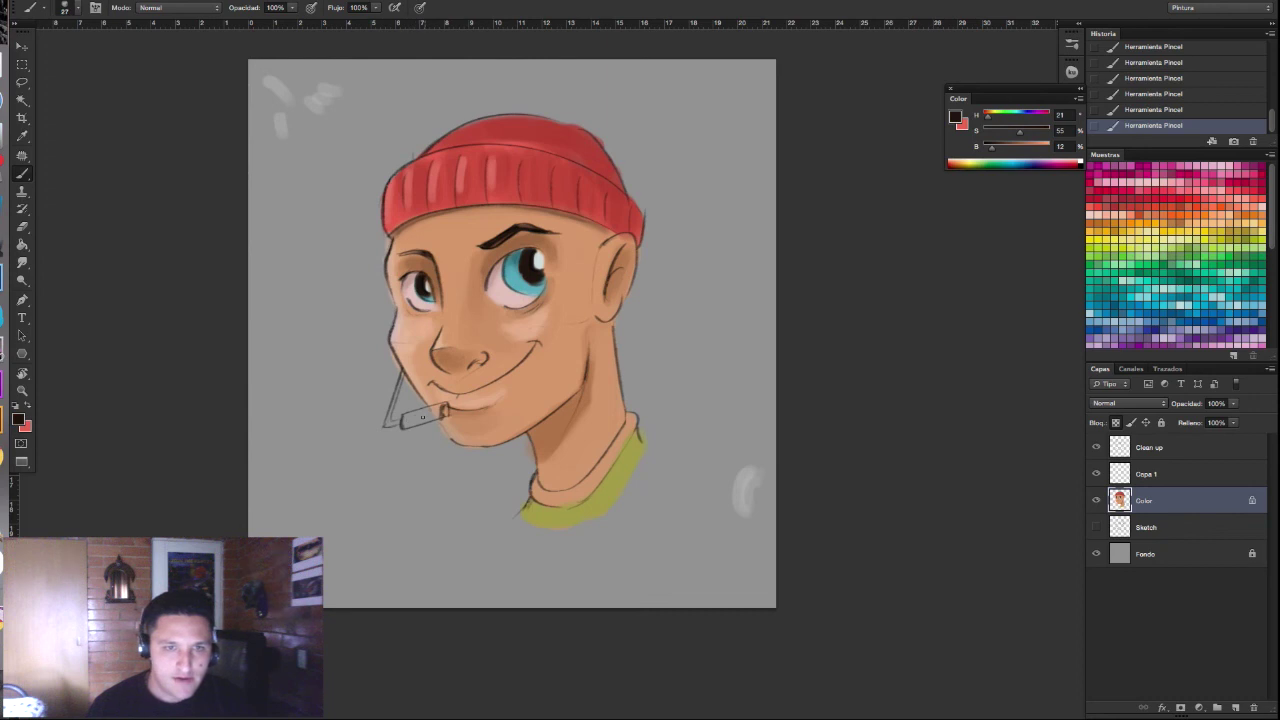
Step: Fill the cigarette and redraw the mic wire in dark brown, erasing stray marks around them
scroll(450, 410, up, 1)
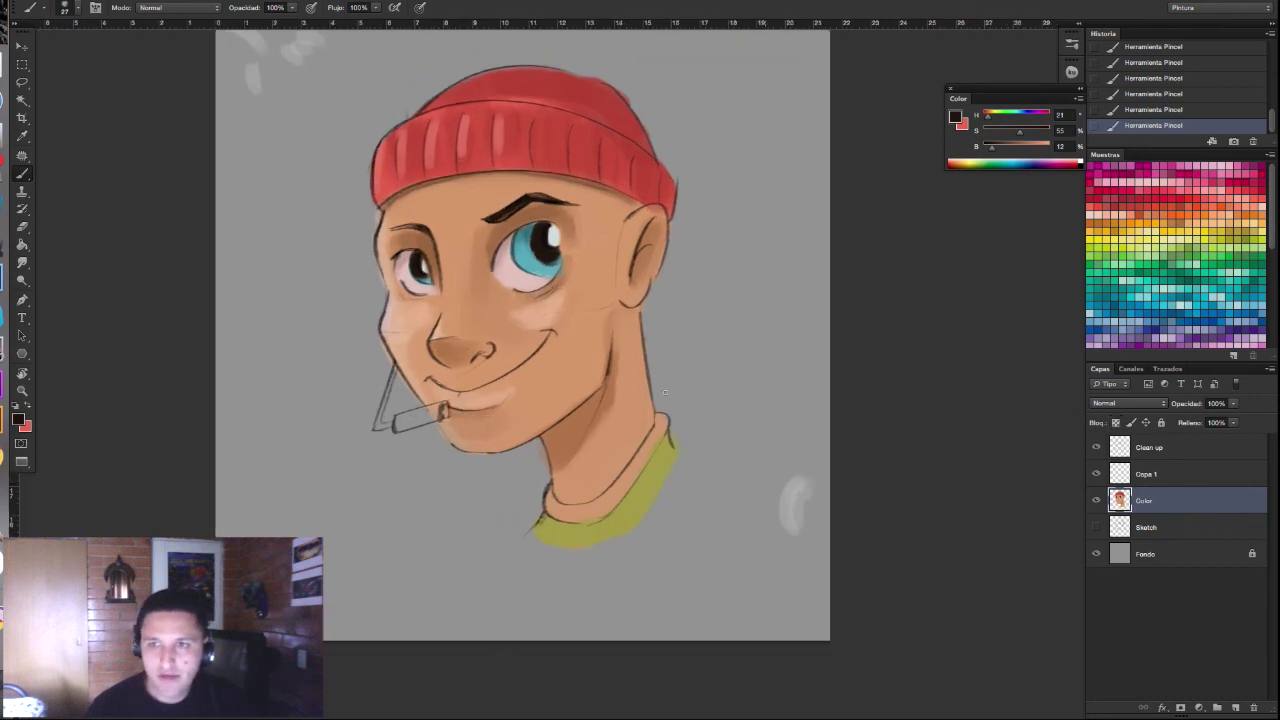
mouse_move(432, 414)
mouse_down()
mouse_move(396, 424)
mouse_move(440, 410)
mouse_move(416, 419)
mouse_up()
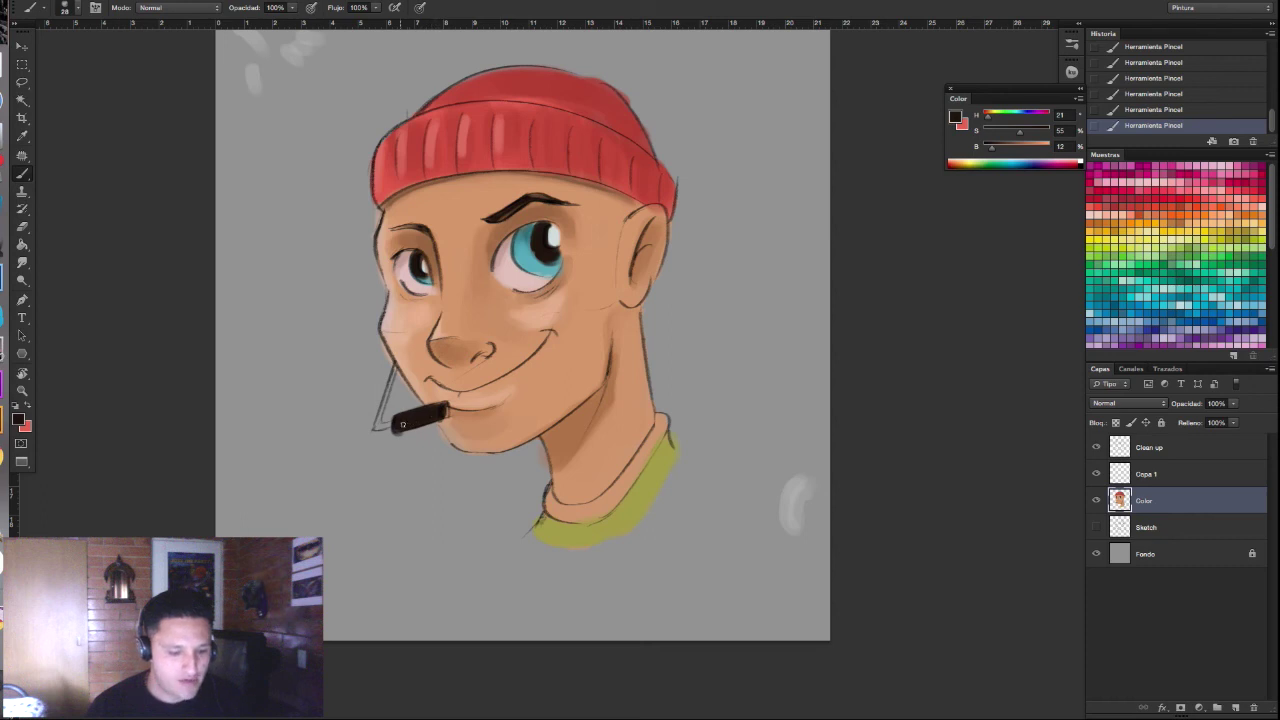
key(e)
drag(400, 432, 400, 430)
key(b)
mouse_move(396, 364)
mouse_down()
mouse_move(372, 432)
mouse_move(383, 423)
mouse_up()
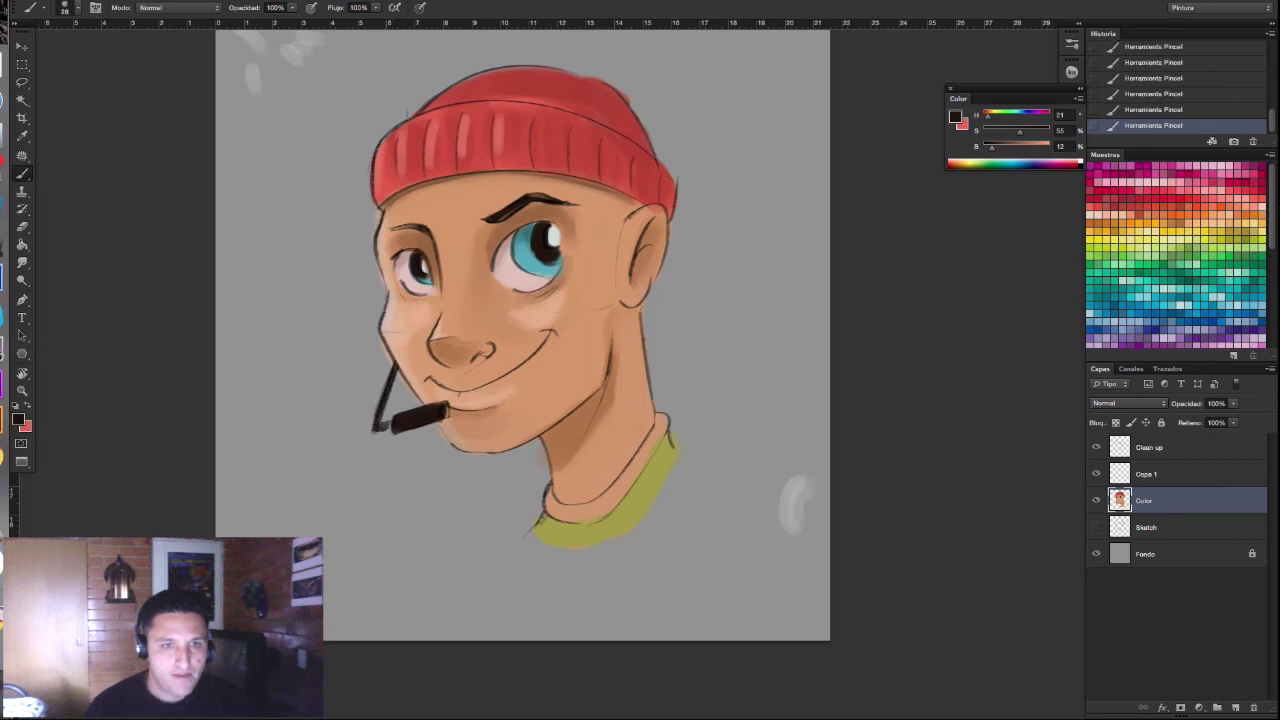
key(e)
mouse_move(378, 384)
mouse_down()
mouse_move(368, 428)
mouse_move(379, 432)
mouse_up()
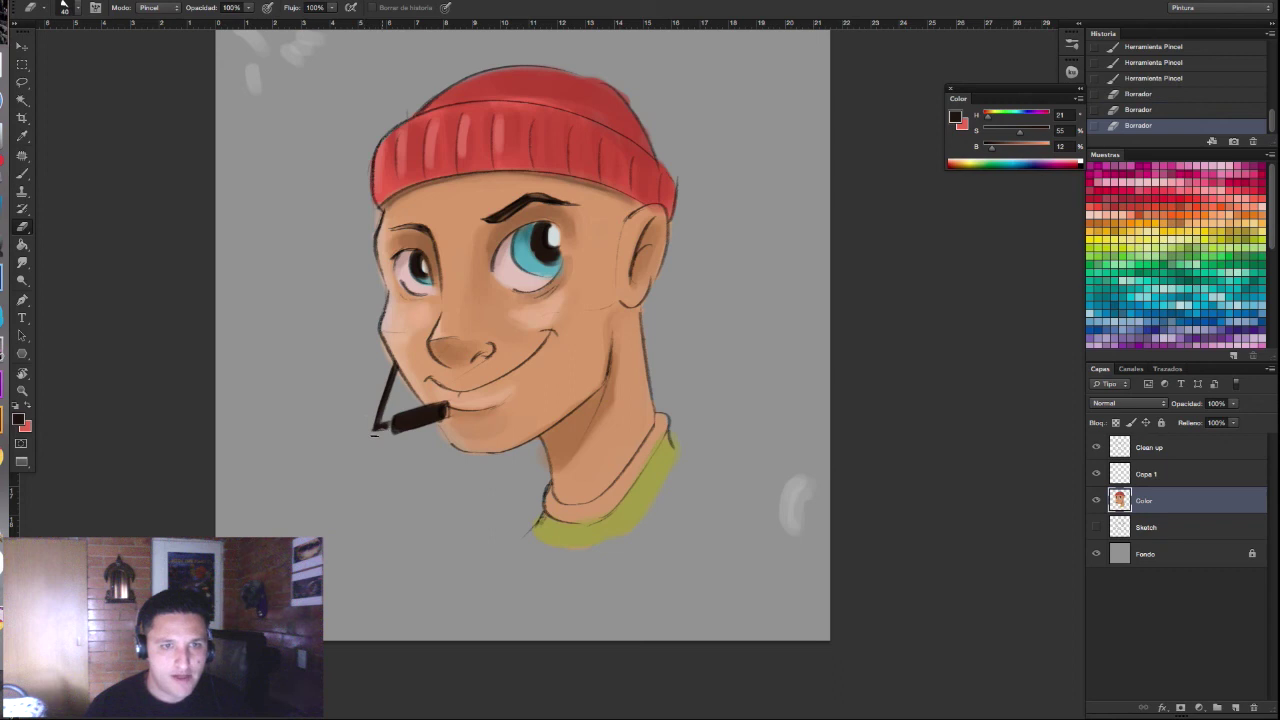
click(367, 440)
scroll(400, 470, down, 2)
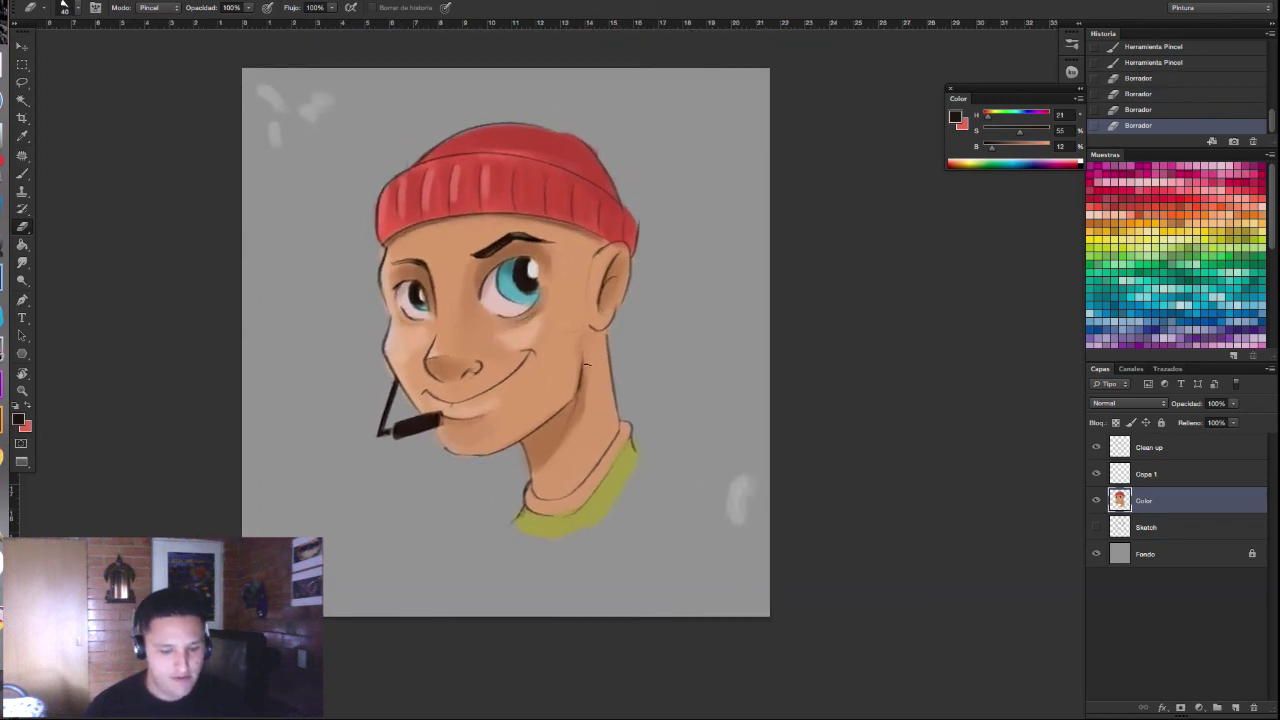
Step: Mix a darker skin tone and paint shading under the chin
key(b)
alt+click(440, 366)
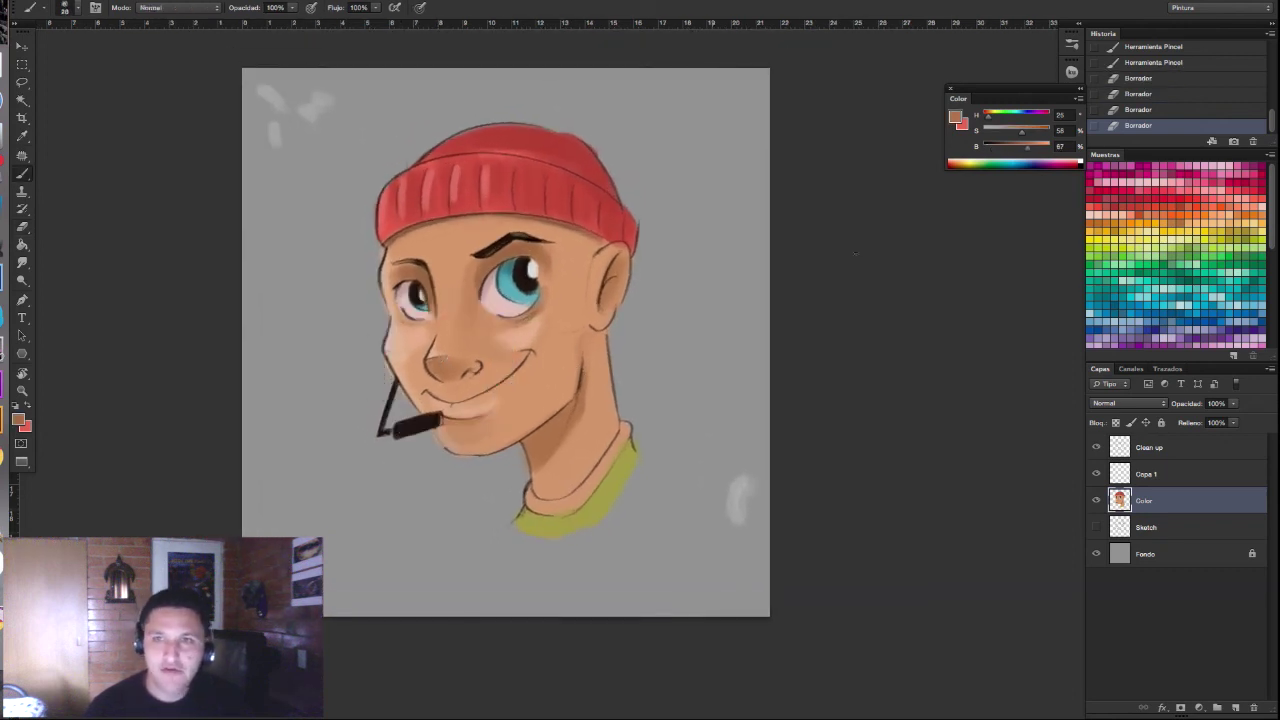
click(956, 118)
click(851, 469)
click(1071, 379)
click(477, 420)
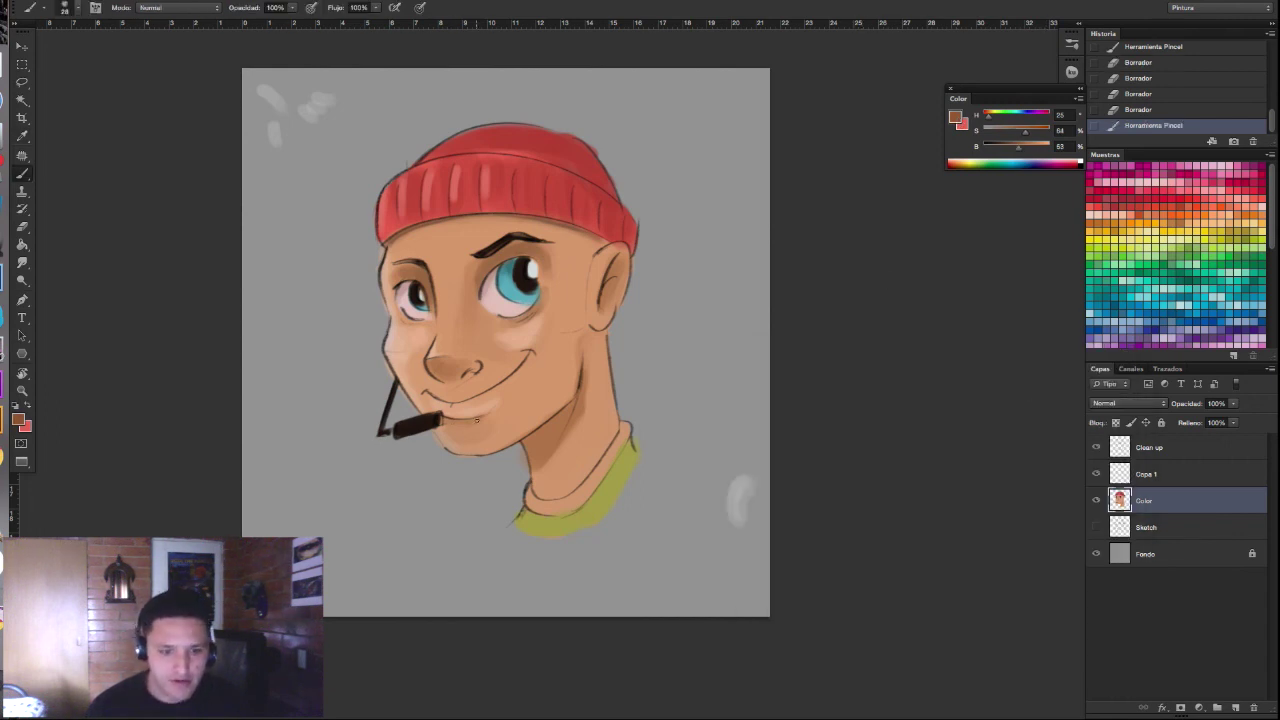
mouse_move(450, 425)
mouse_down()
mouse_move(478, 428)
mouse_move(461, 432)
mouse_up()
Step: Lighten the colour to a near-white grey with a smaller brush for pale highlights
alt+click(468, 437)
alt+click(485, 404)
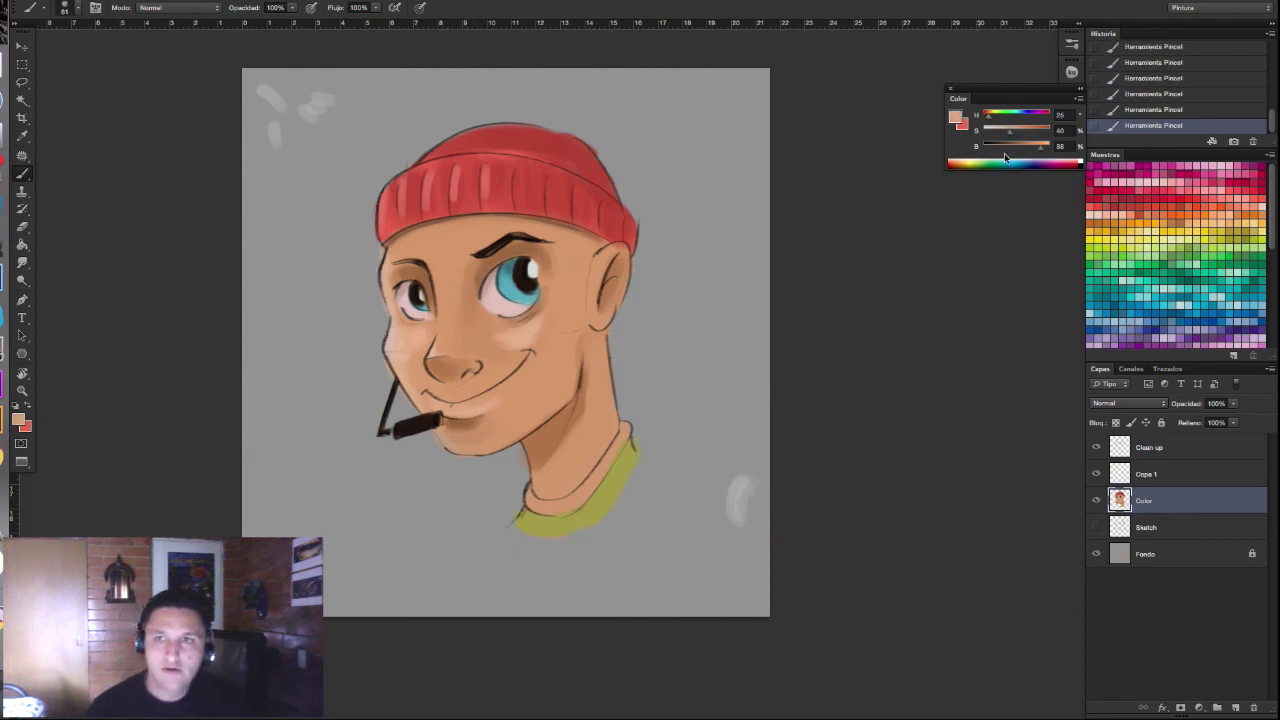
drag(998, 135, 984, 135)
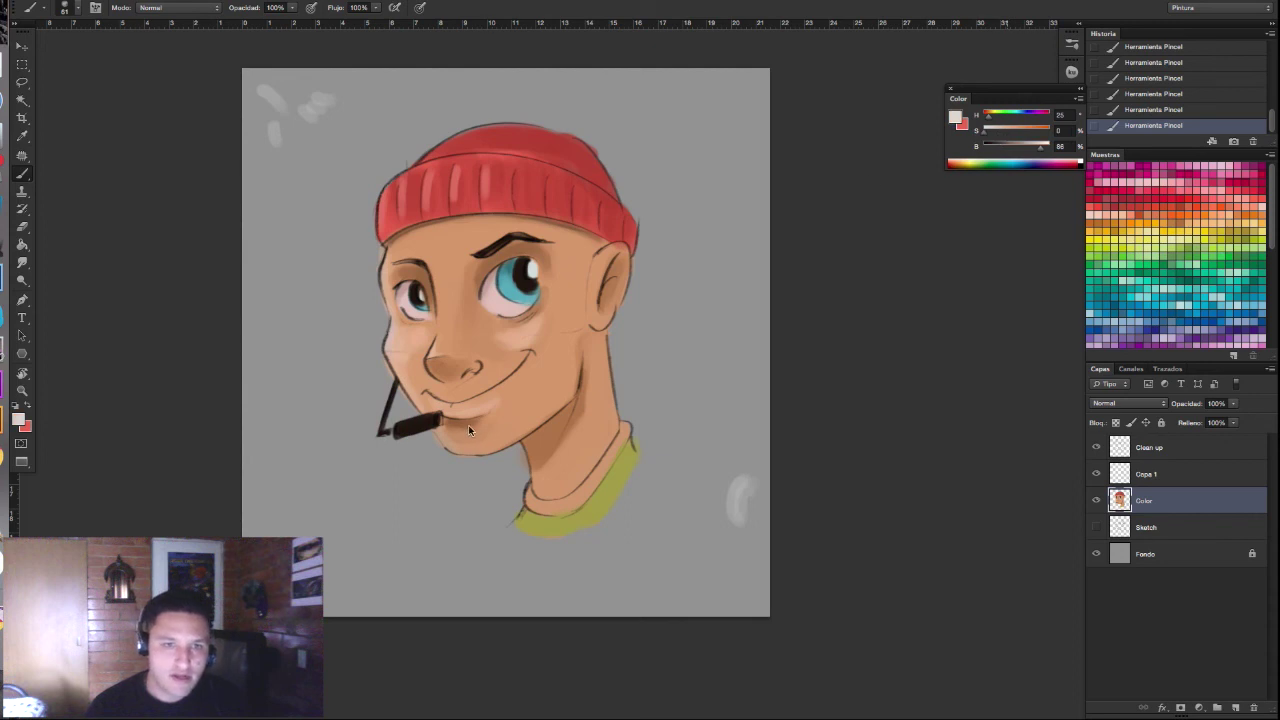
drag(478, 413, 474, 409)
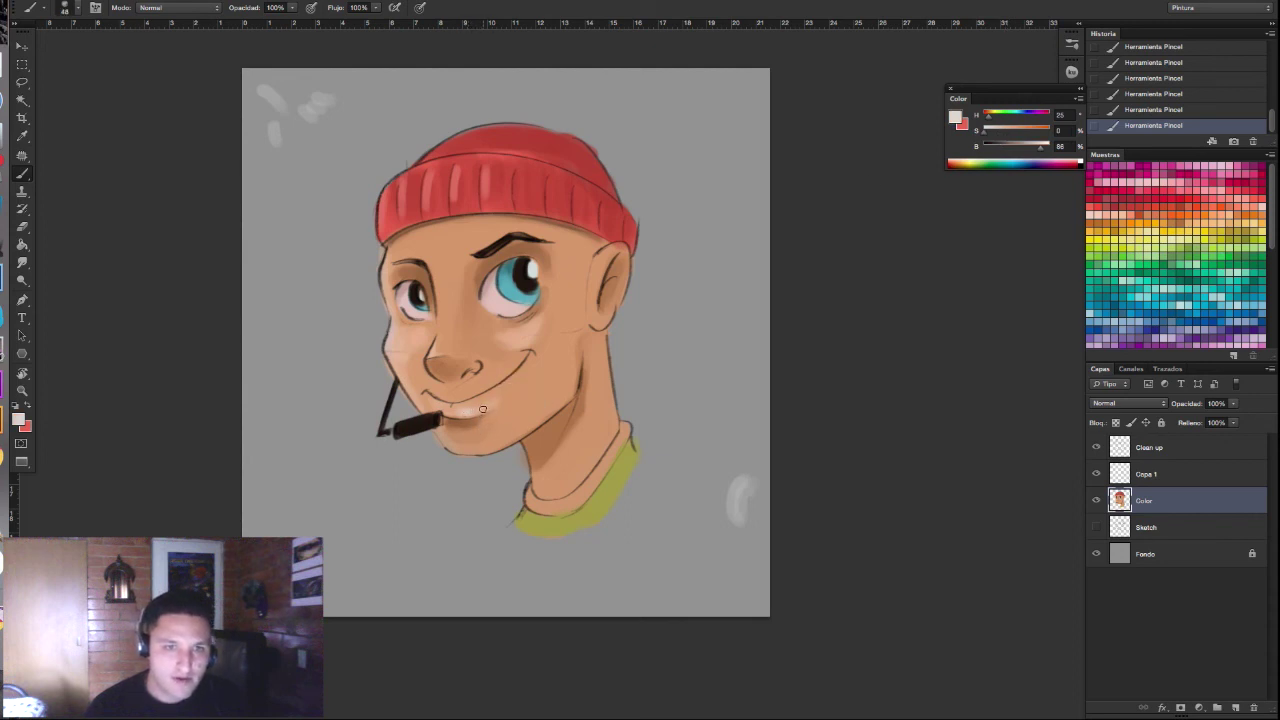
Step: Sample several chin and face skin tones, mix a darker one, and enlarge the brush
alt+click(463, 434)
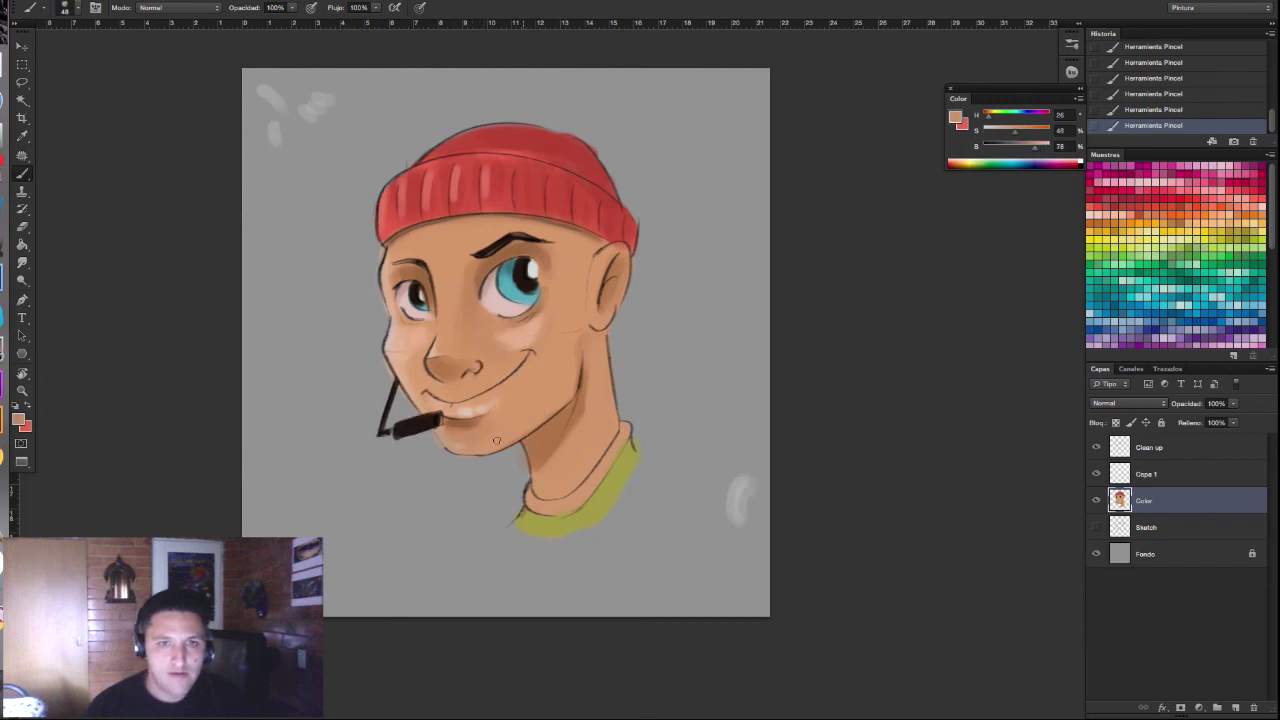
alt+click(400, 338)
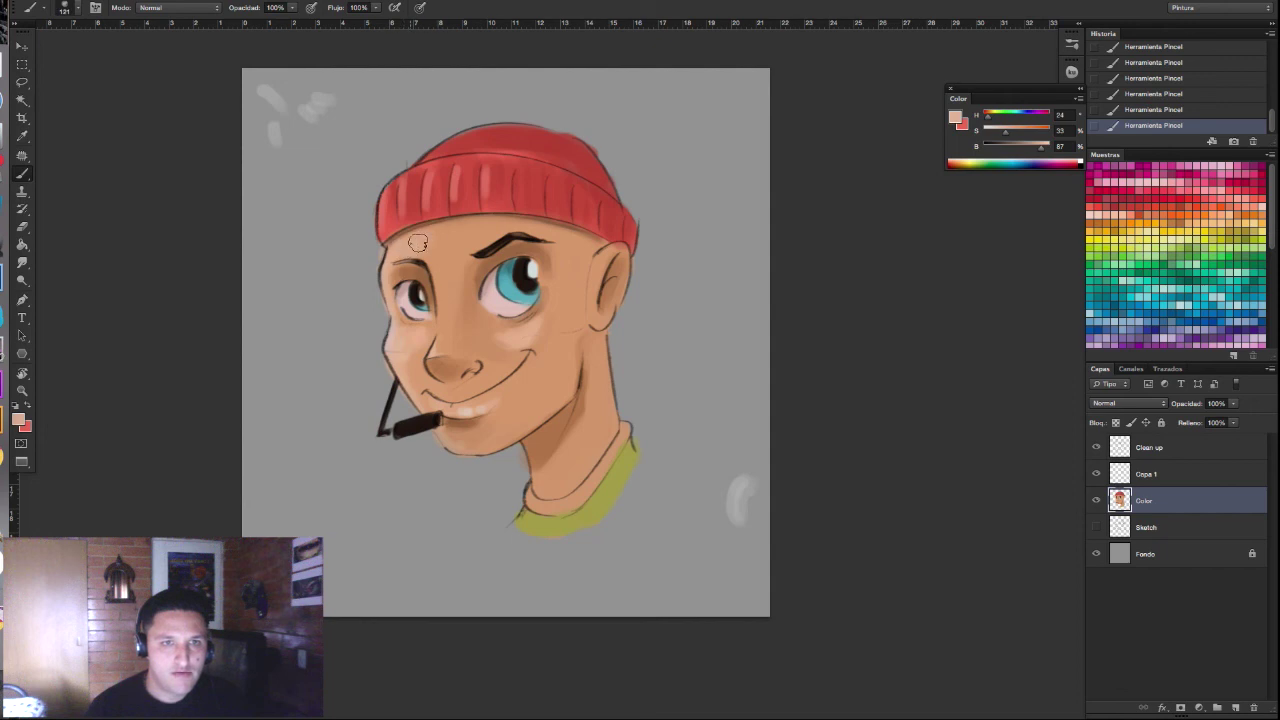
alt+click(446, 280)
alt+click(438, 268)
alt+click(441, 331)
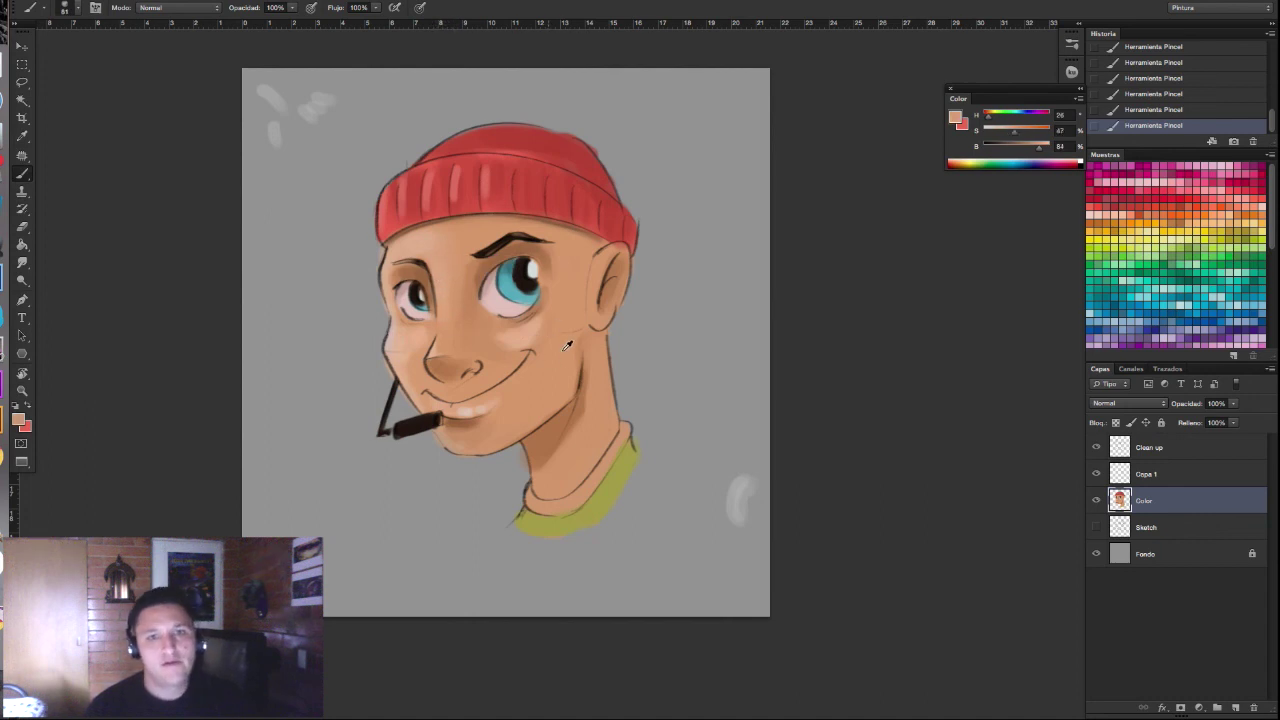
alt+click(577, 416)
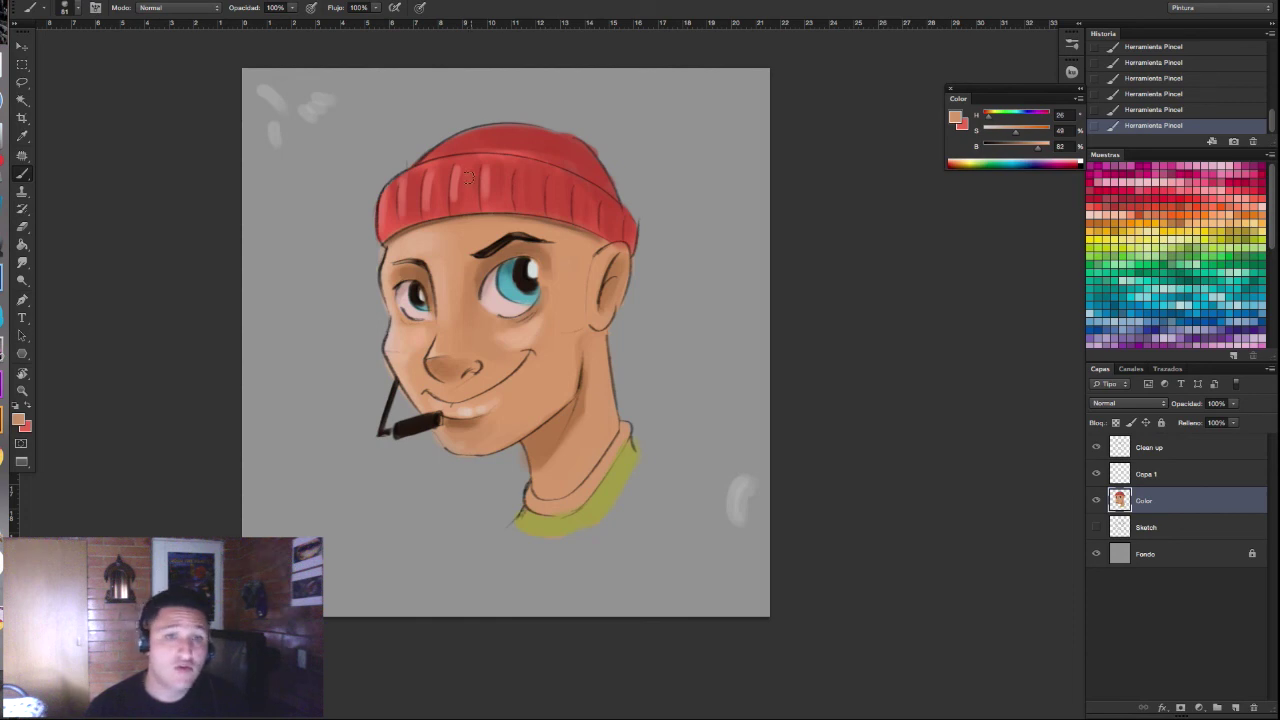
click(956, 118)
click(835, 443)
click(1060, 378)
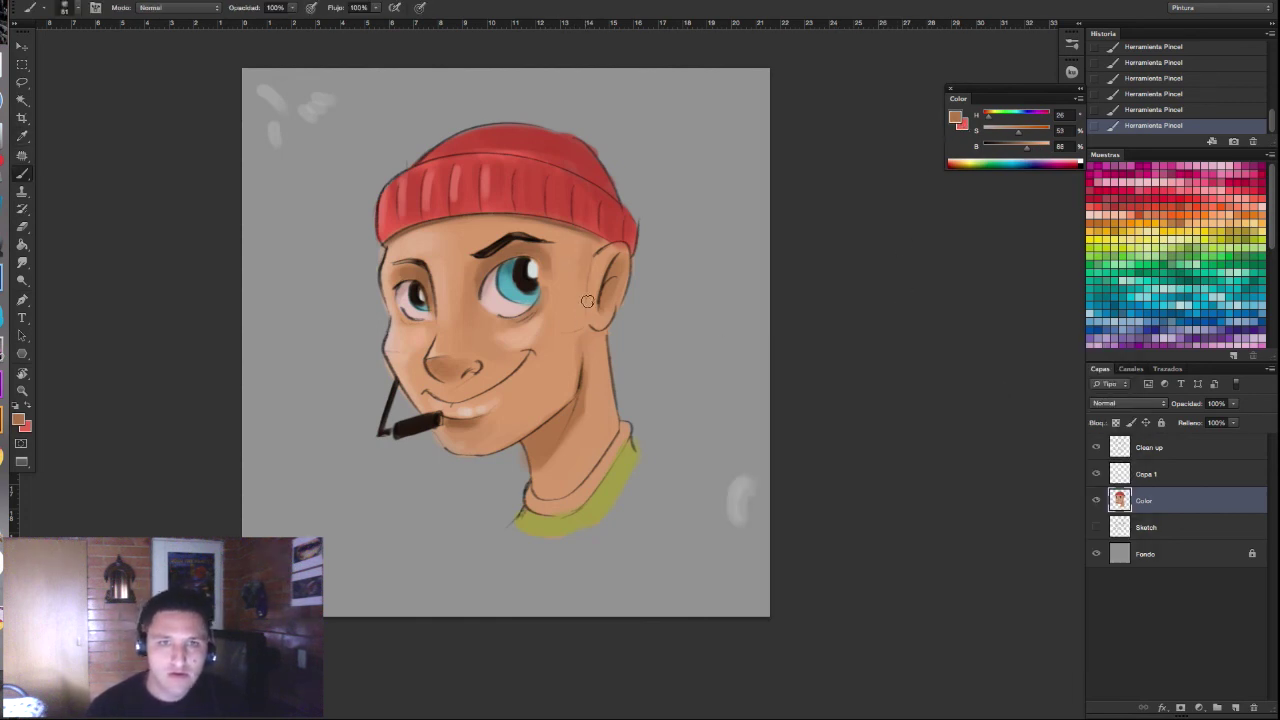
alt+click(585, 274)
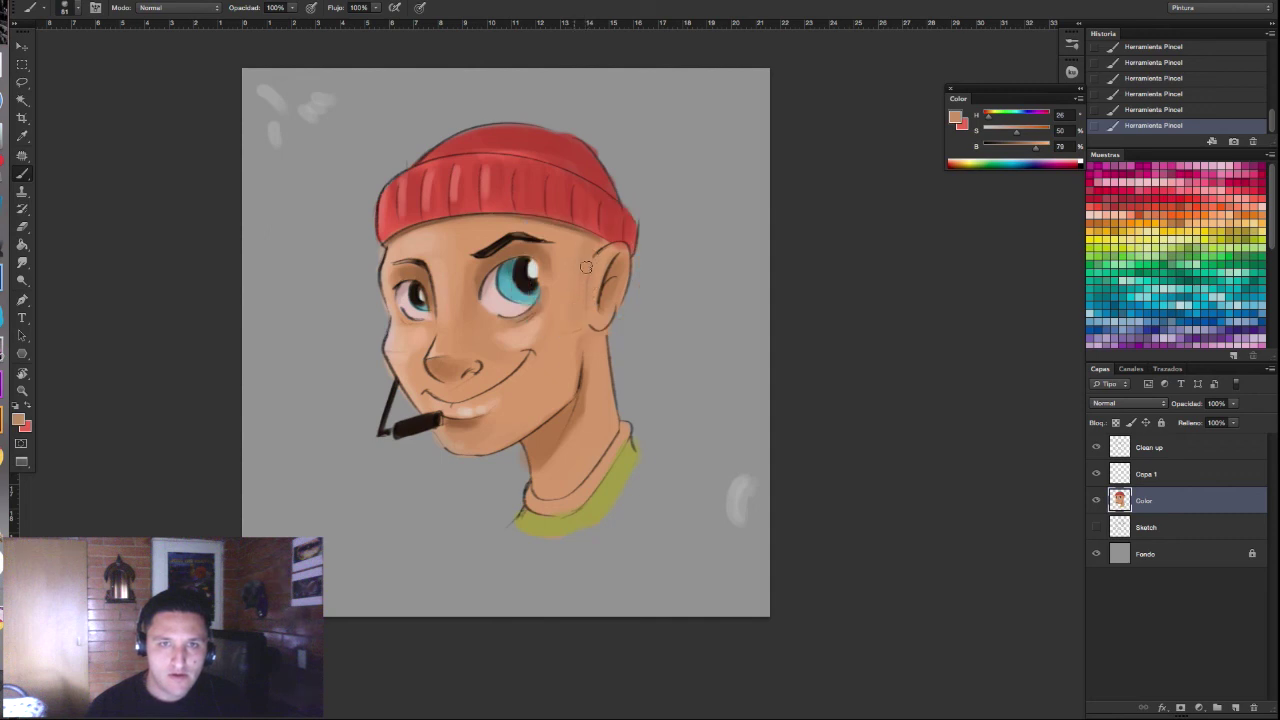
key(bracketright)
key(bracketright)
key(bracketright)
Step: Lock the Color layer's transparent pixels and paint darker tan along the neck outline
drag(618, 350, 625, 374)
click(1116, 422)
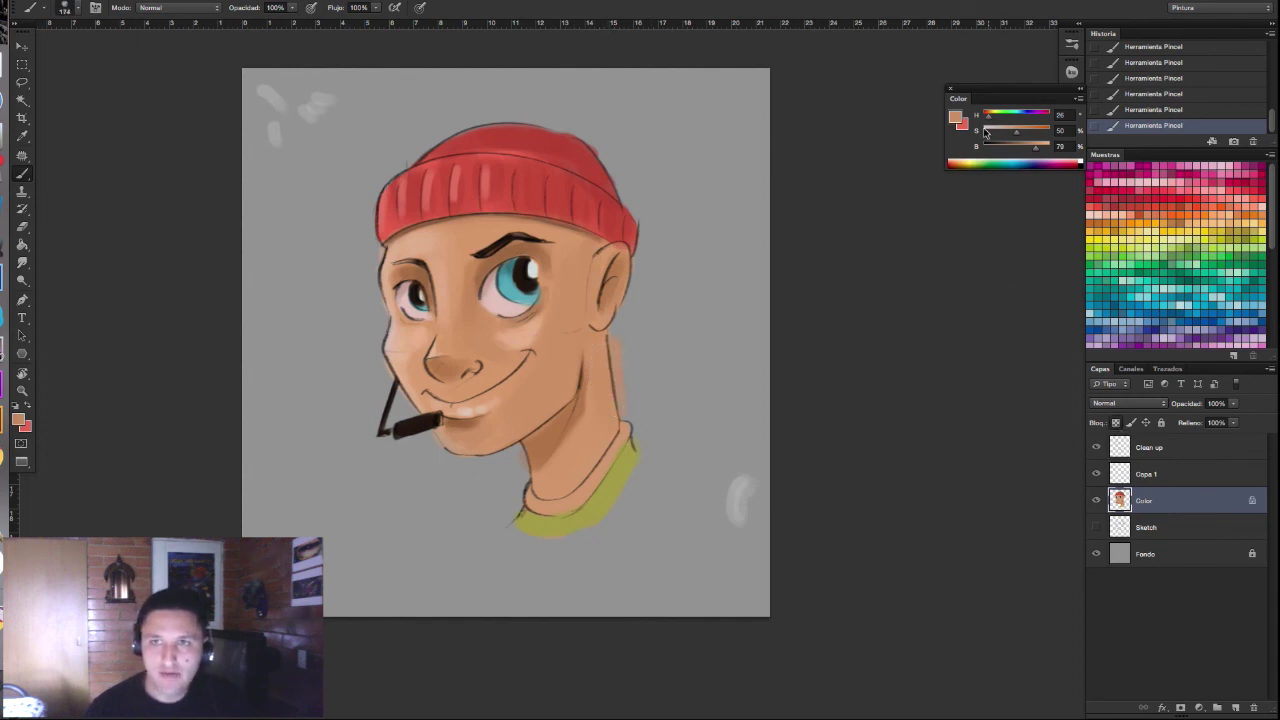
click(956, 119)
click(837, 445)
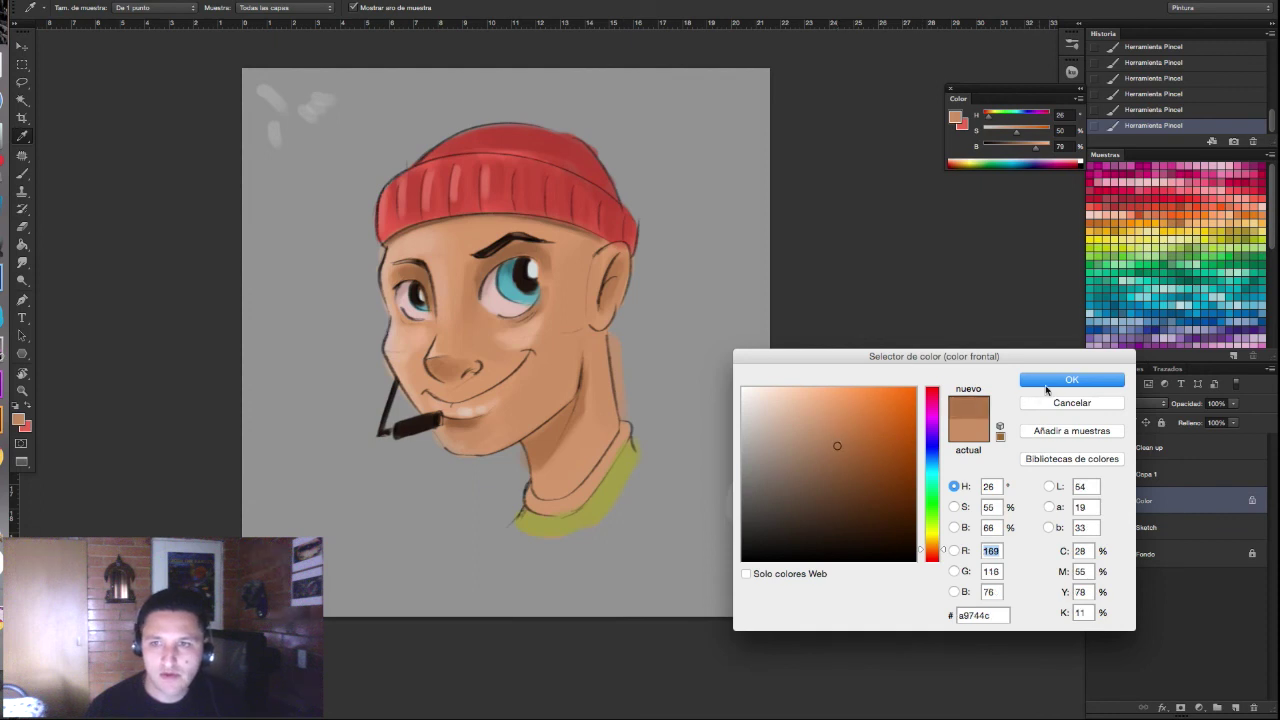
click(1046, 384)
drag(608, 338, 614, 410)
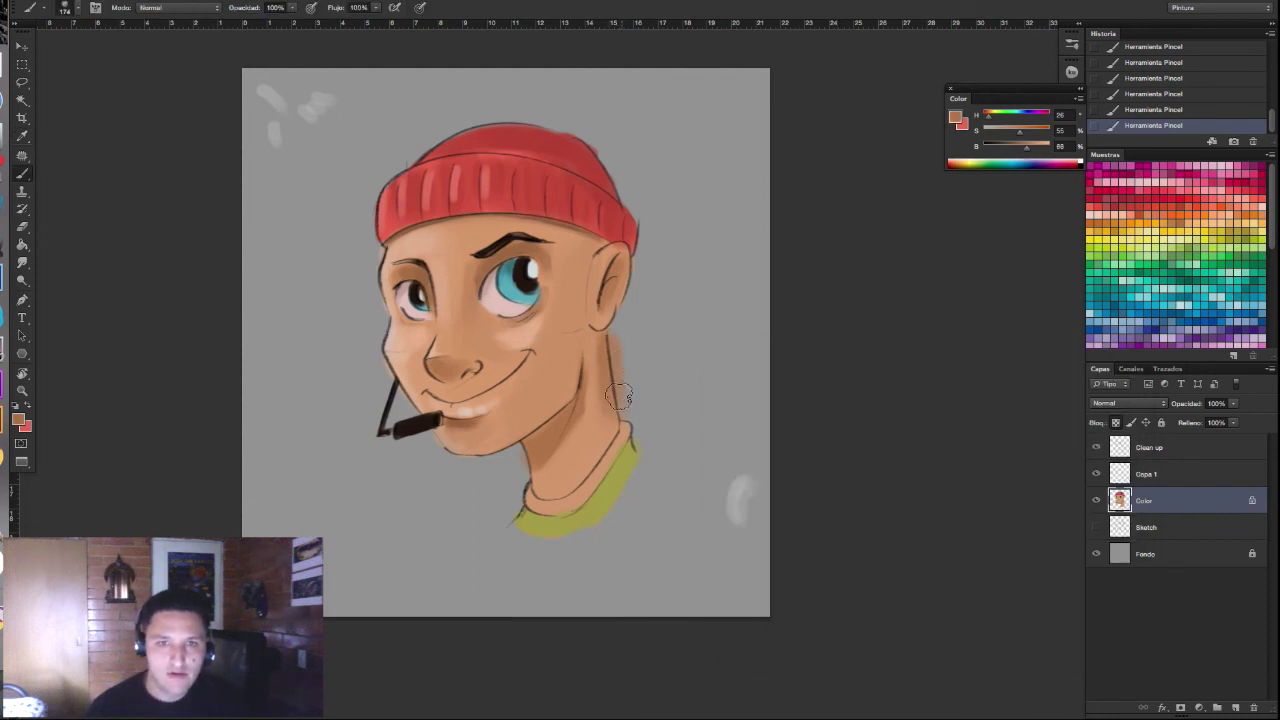
Step: Erase tan overspill beside the neck, relock transparency, and repaint neck and jaw strokes
key(e)
mouse_move(620, 368)
mouse_down()
mouse_move(617, 332)
mouse_move(621, 380)
mouse_move(698, 395)
mouse_up()
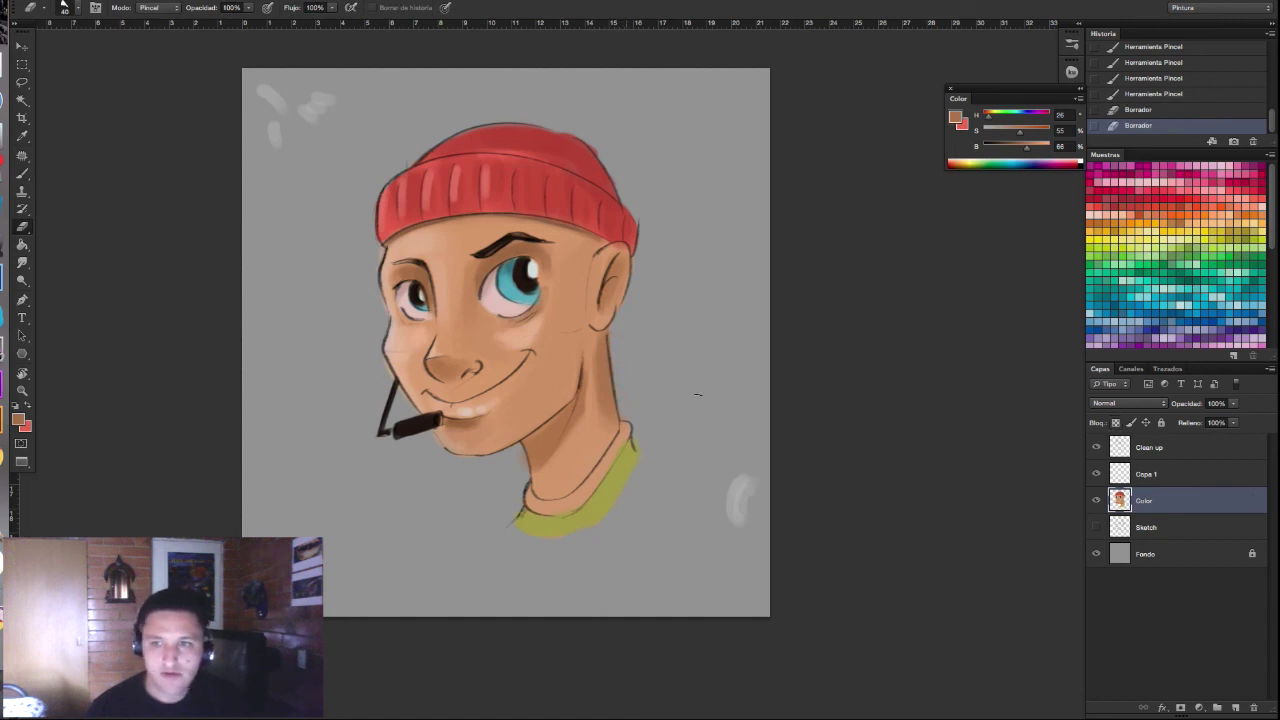
click(1116, 422)
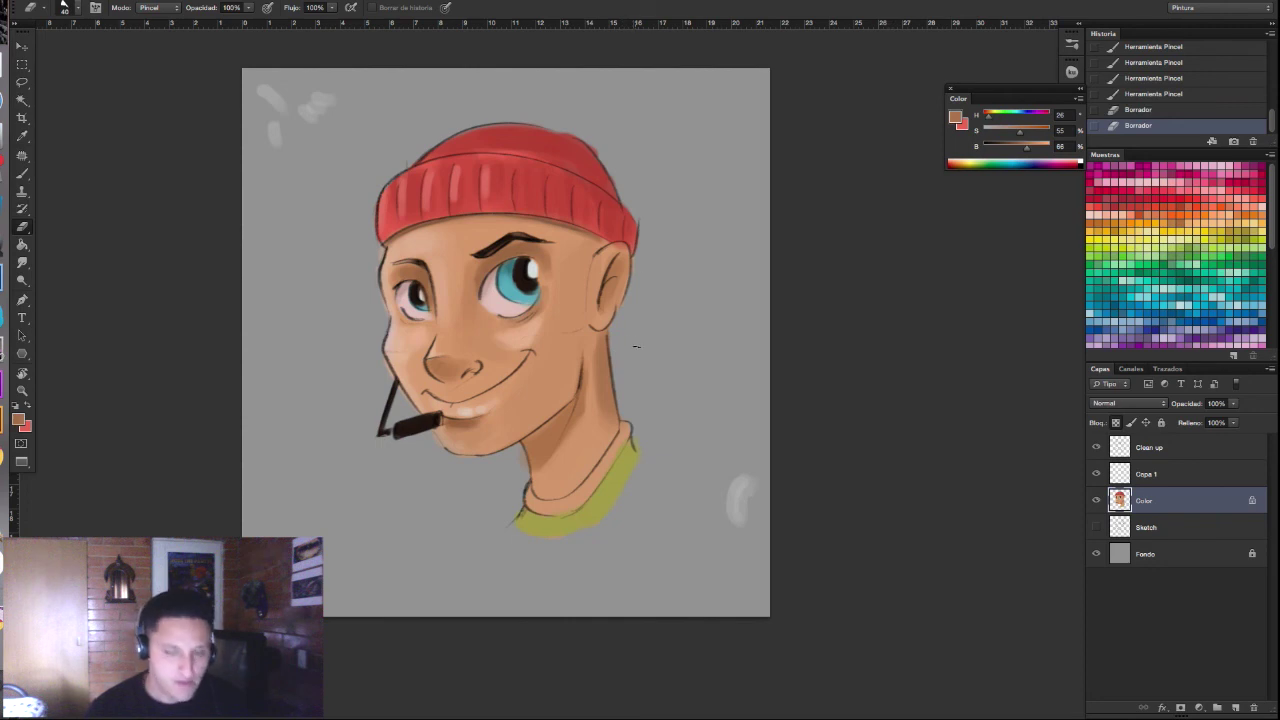
key(b)
mouse_move(616, 345)
mouse_down()
mouse_move(600, 402)
mouse_move(606, 455)
mouse_move(590, 472)
mouse_up()
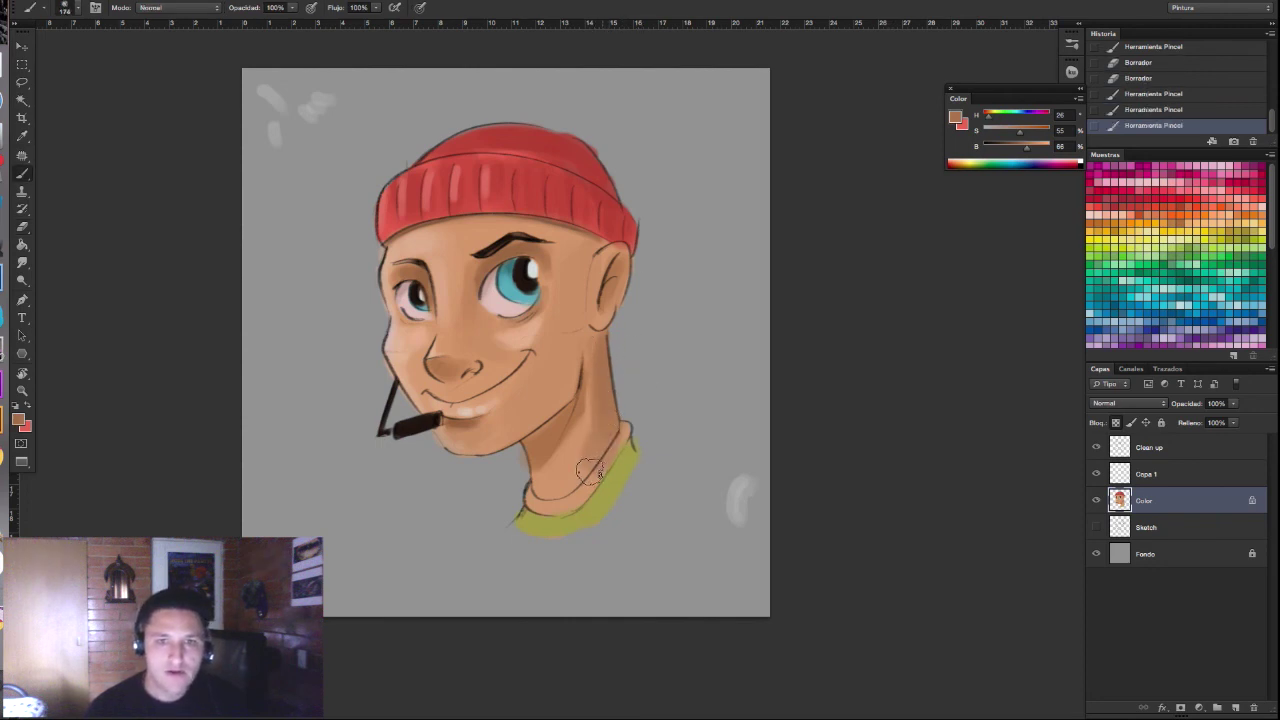
drag(615, 392, 606, 345)
drag(612, 356, 606, 318)
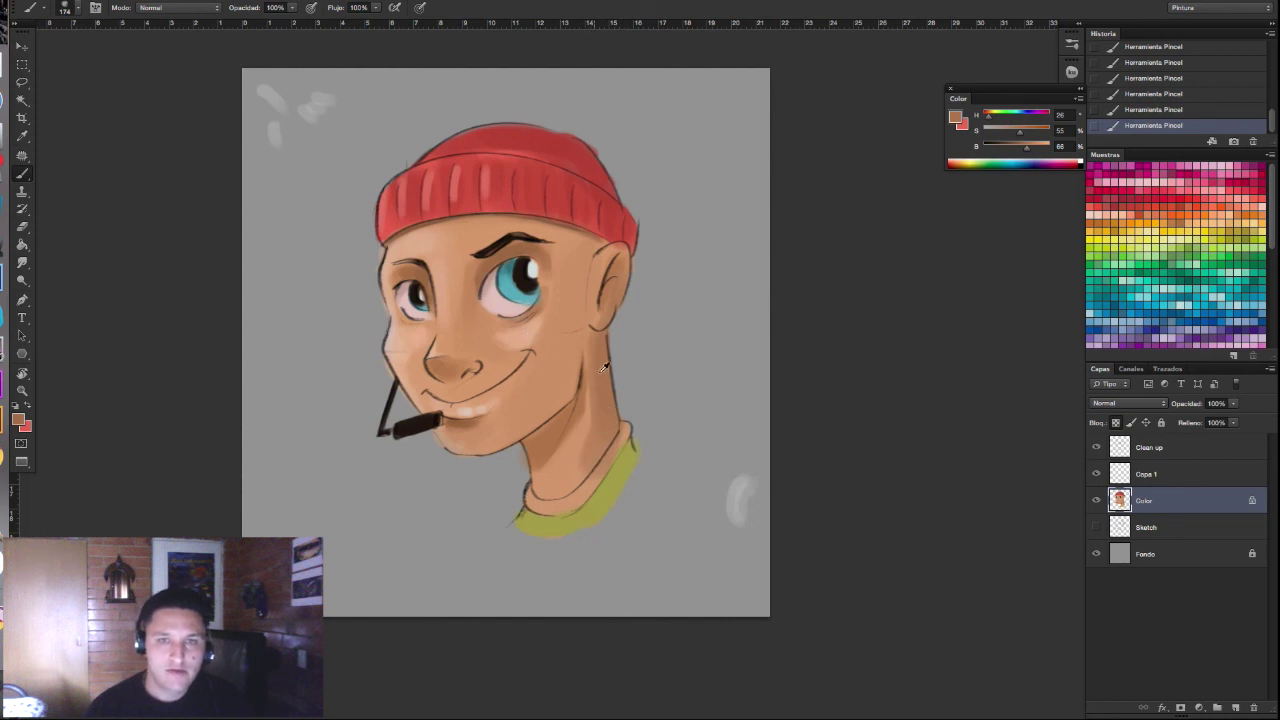
Step: Shift the paint colour to a paler skin tone (H 24, B 88) and resample skin
click(1017, 148)
mouse_move(1015, 135)
mouse_down()
mouse_move(996, 138)
mouse_move(1035, 150)
mouse_up()
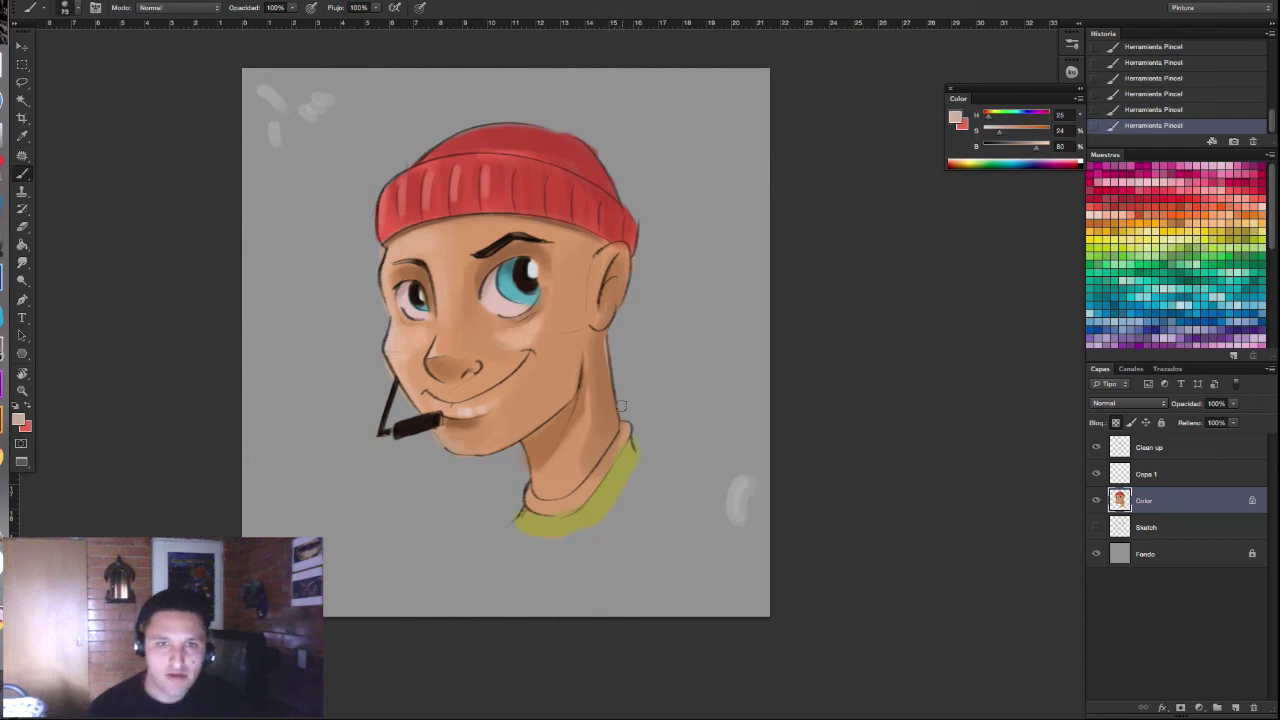
alt+click(612, 318)
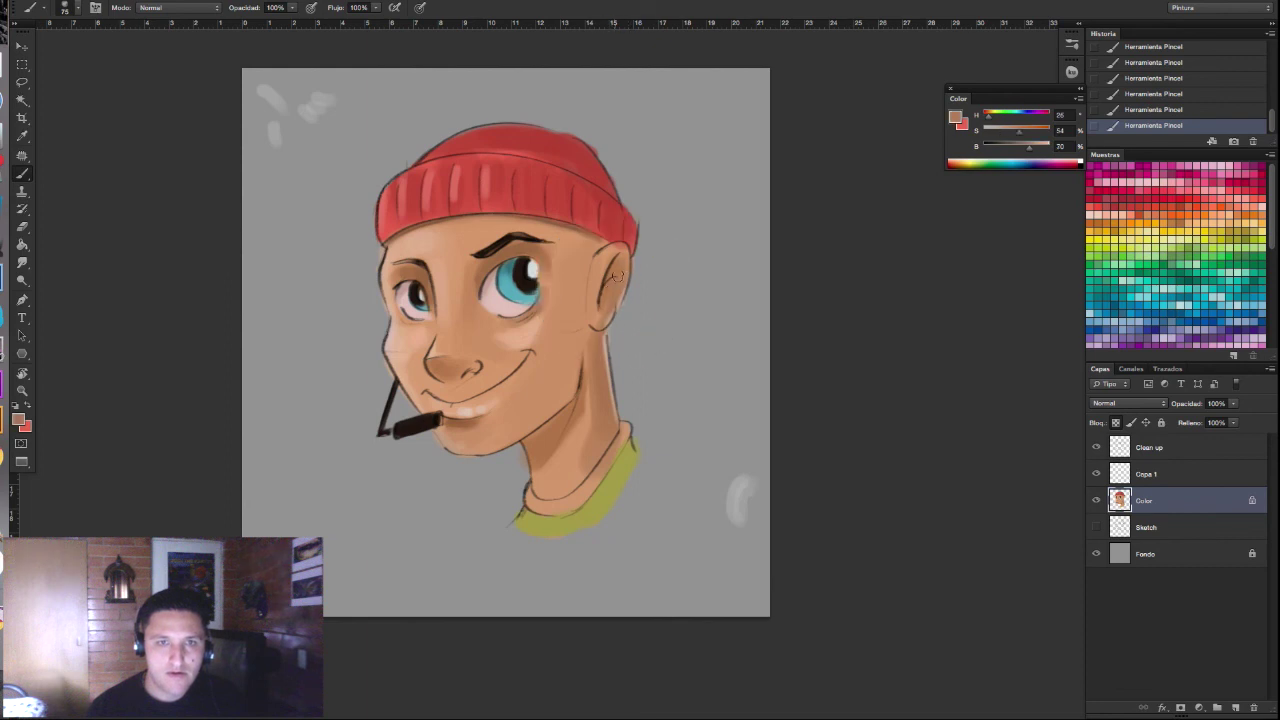
alt+click(624, 417)
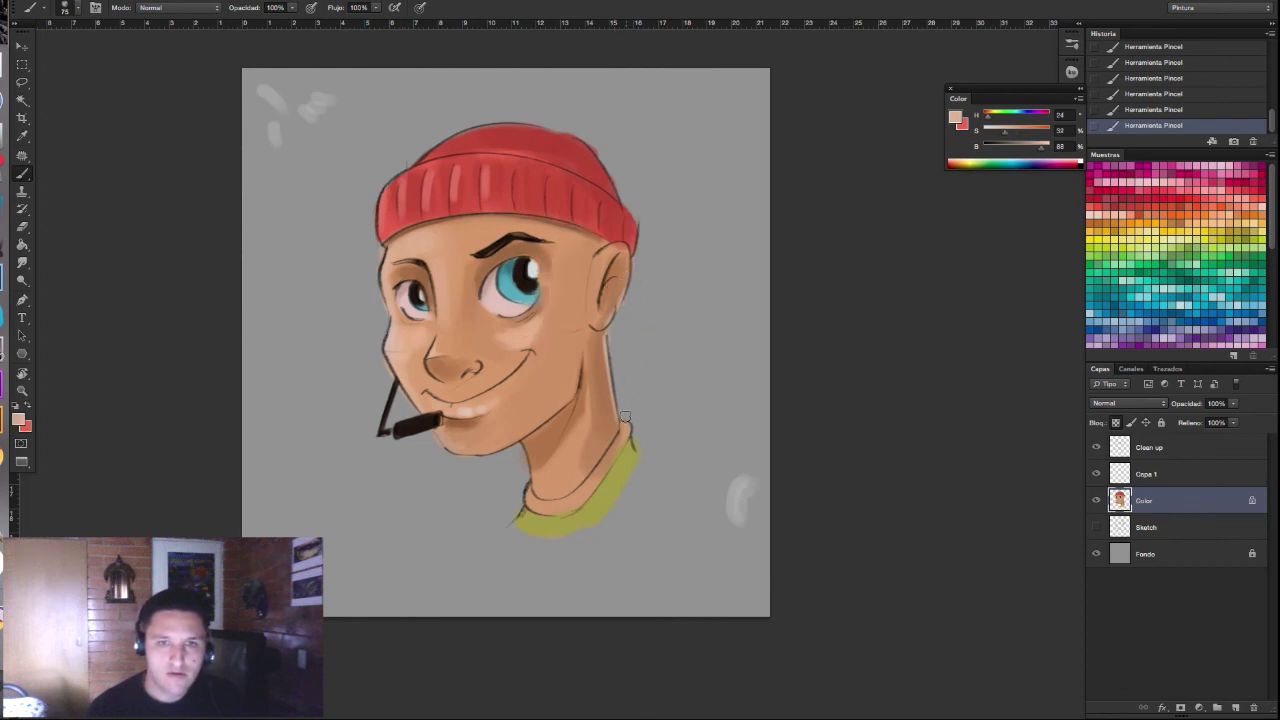
Step: Sample the shirt's olive and shade the collar's right side darker with a smaller brush
alt+click(598, 495)
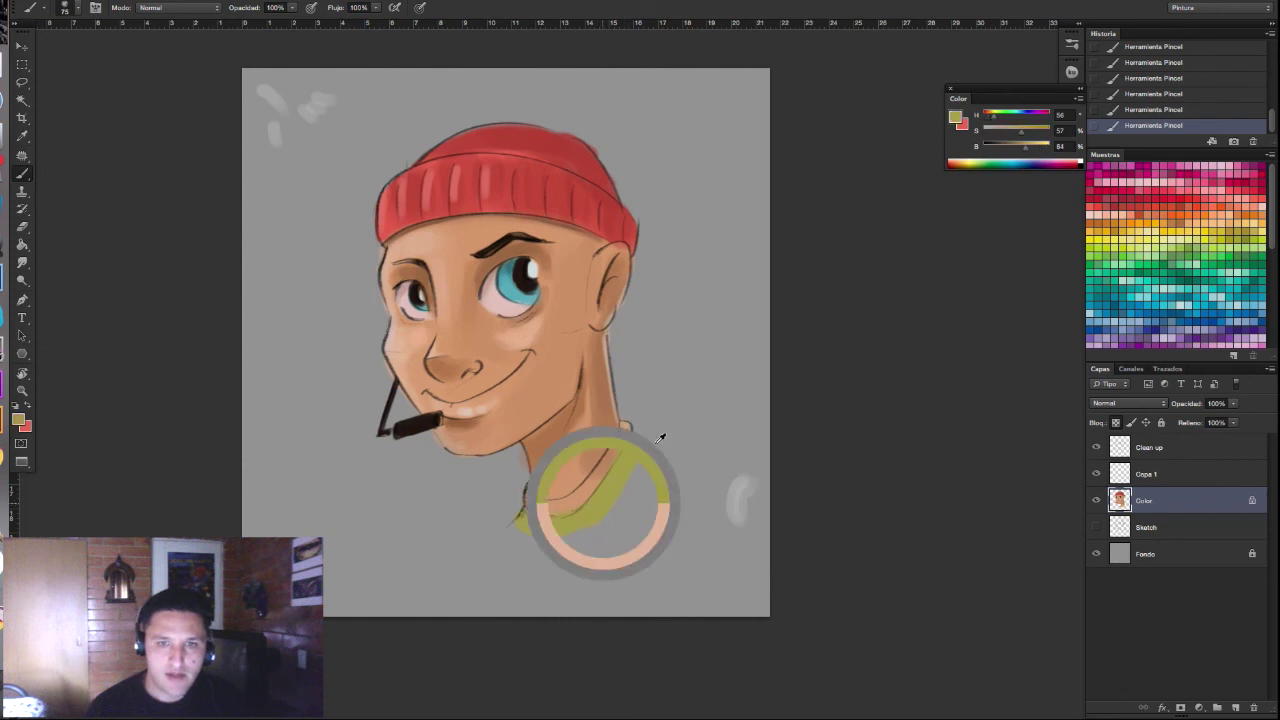
mouse_move(540, 508)
mouse_down()
mouse_move(530, 505)
mouse_move(560, 506)
mouse_move(588, 486)
mouse_move(621, 441)
mouse_up()
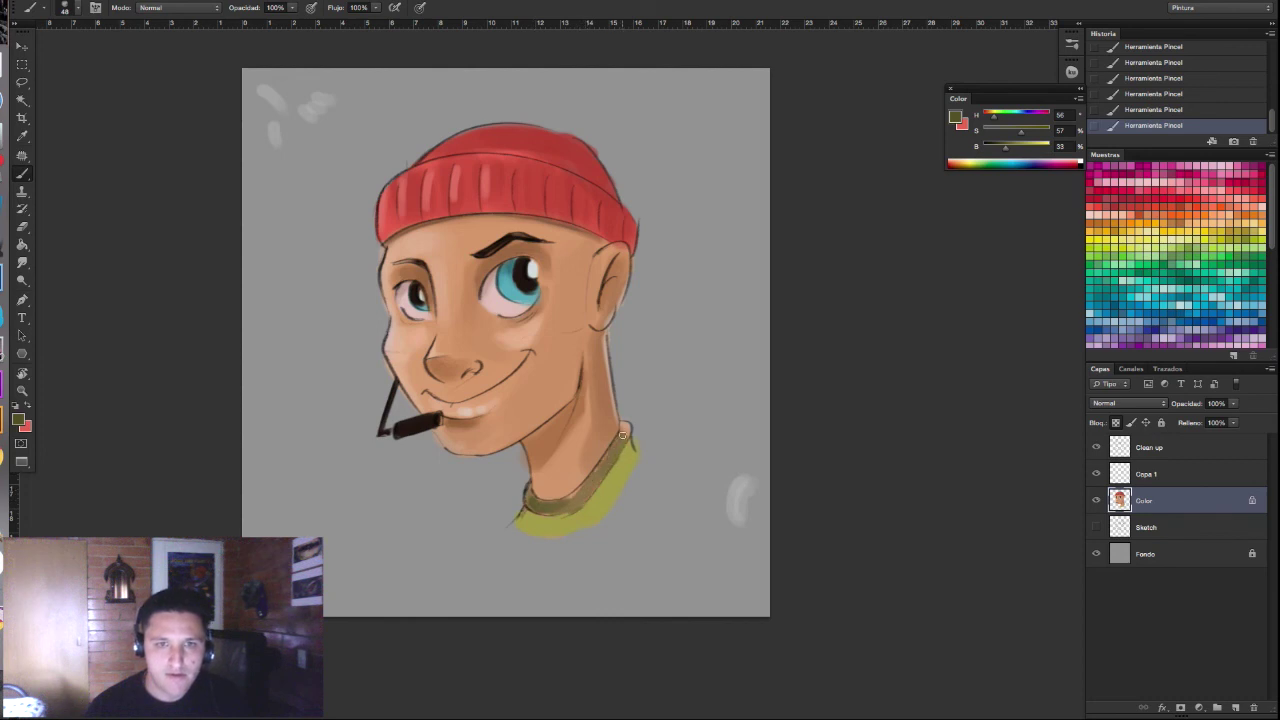
drag(580, 494, 621, 437)
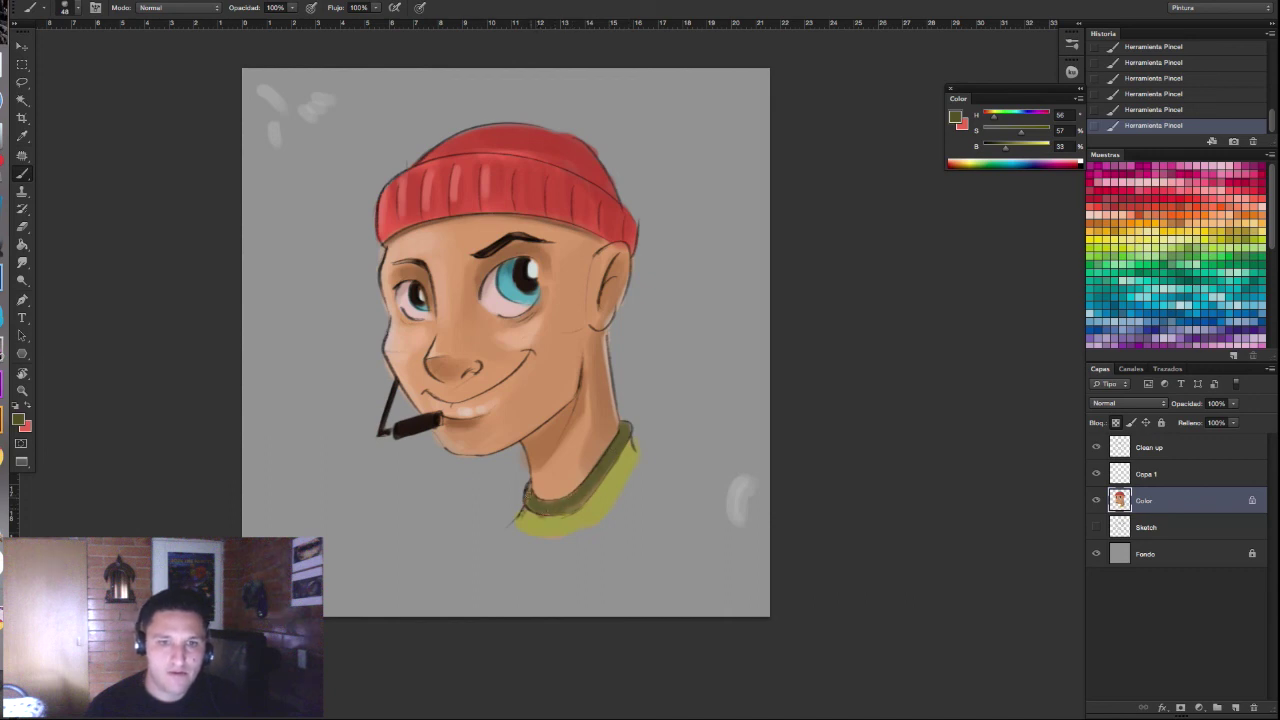
drag(578, 500, 617, 456)
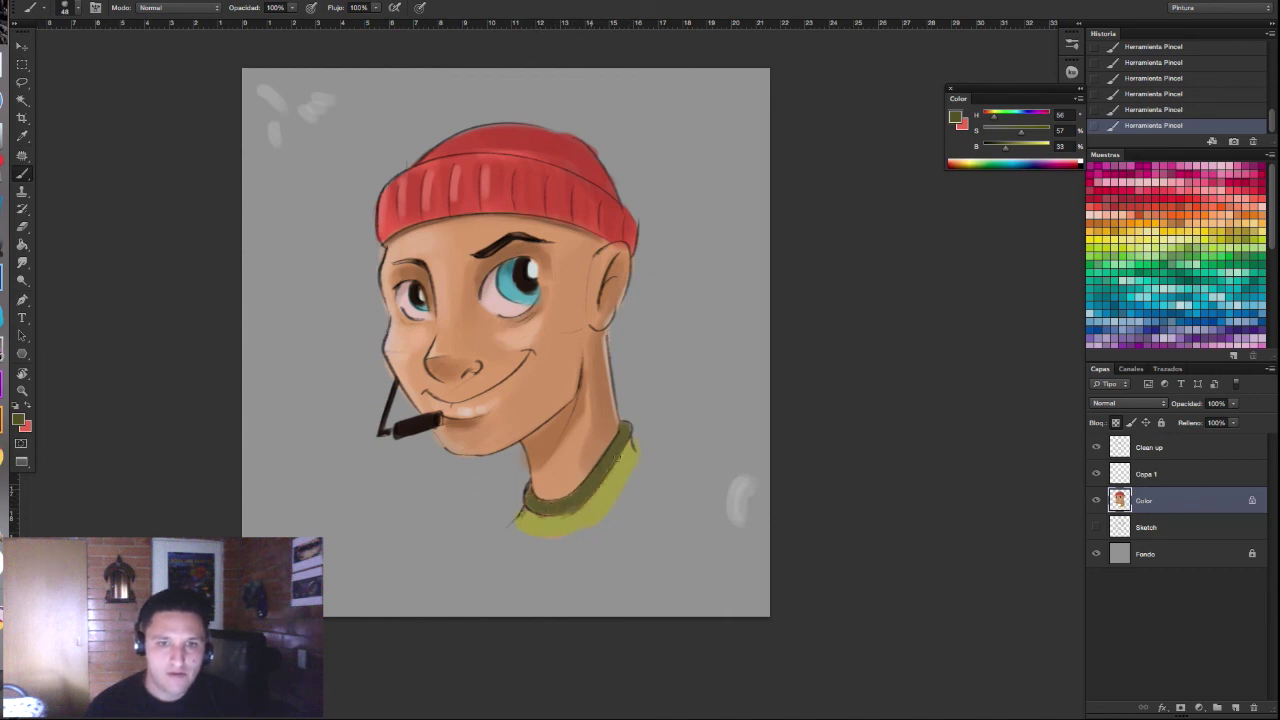
Step: Darken the right collar outline in dark olive, then set a lighter olive (H 55, B 46)
alt+click(617, 491)
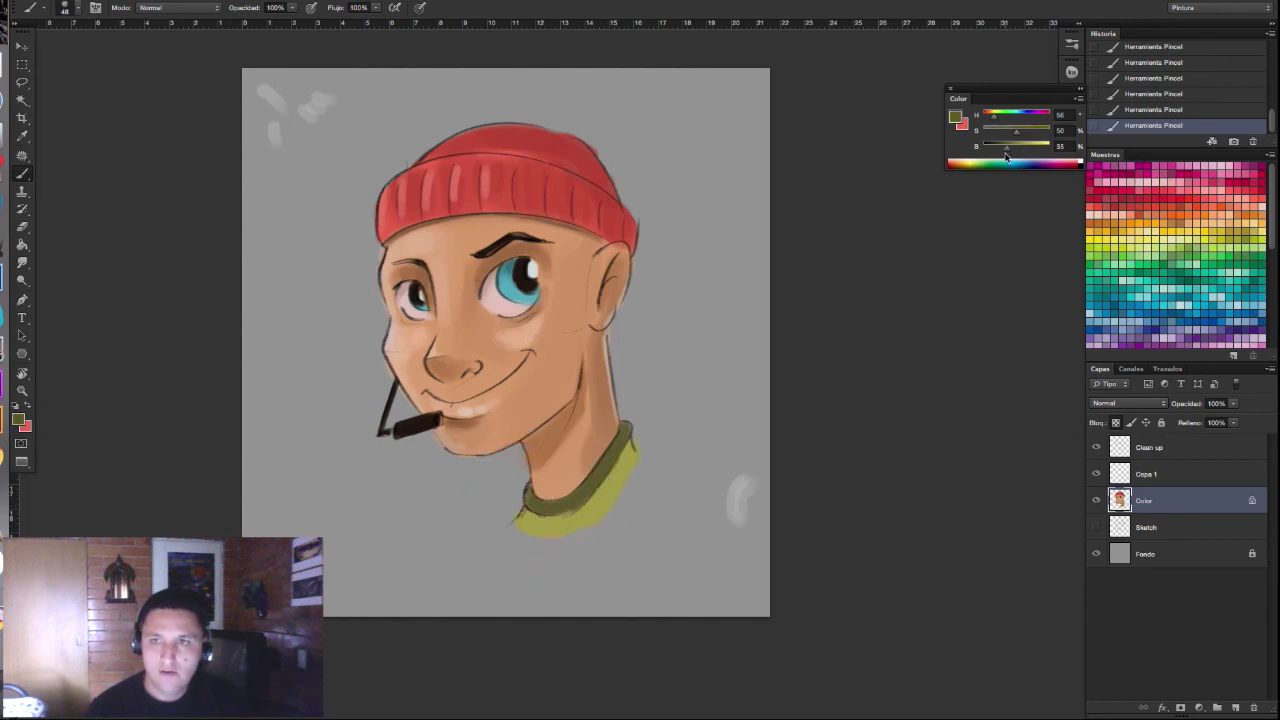
alt+click(598, 490)
drag(623, 432, 601, 480)
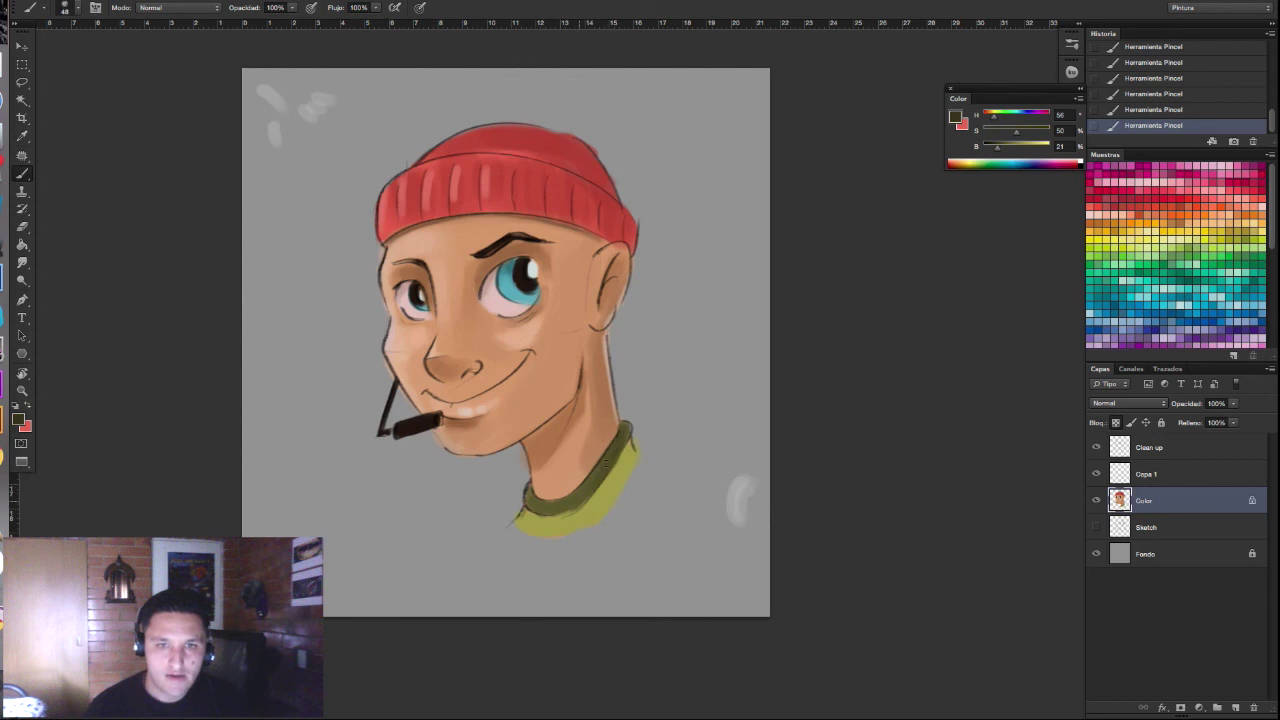
alt+click(548, 502)
click(955, 117)
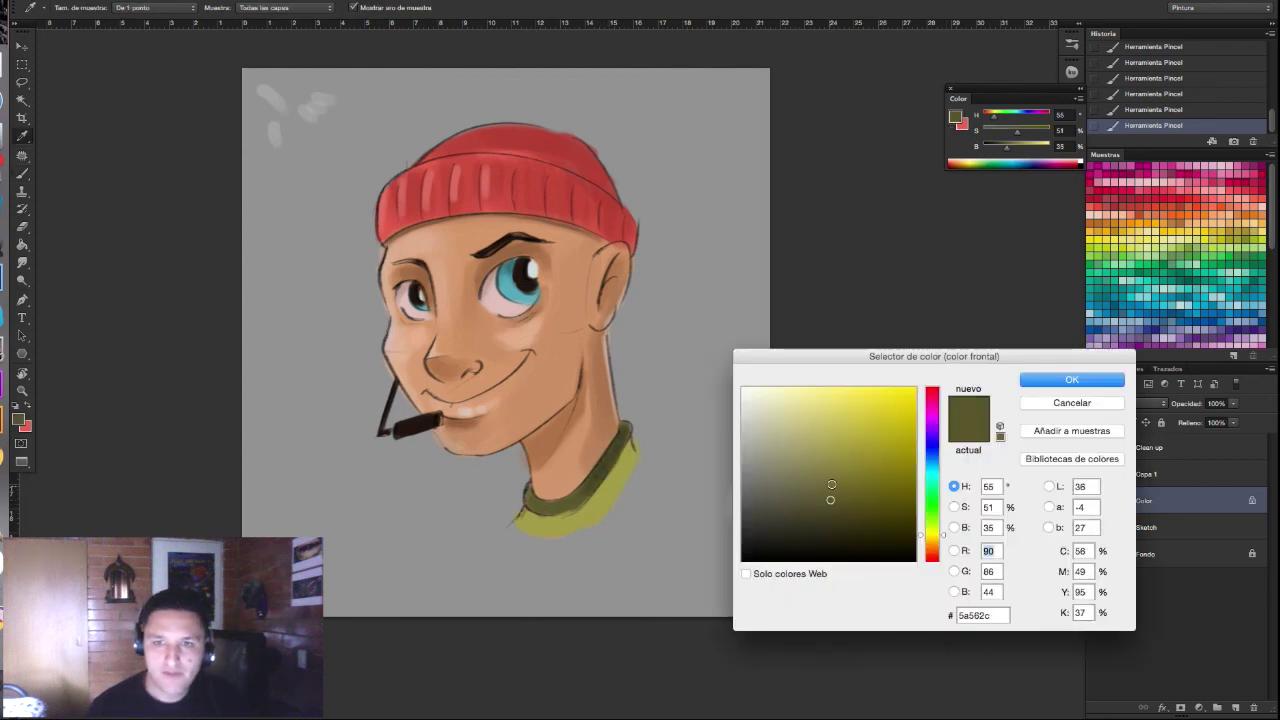
click(831, 484)
click(1051, 381)
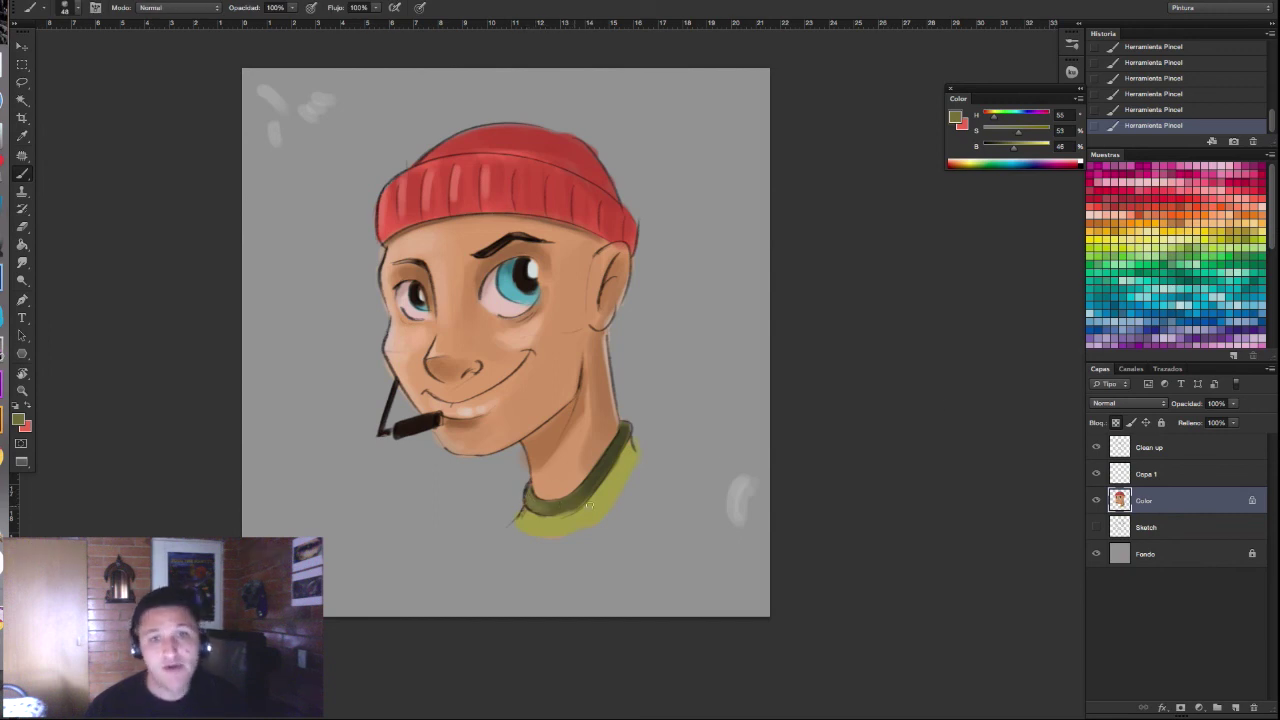
Step: Mix a darker skin tone and sample the skin near the ear with a smaller brush
alt+click(593, 340)
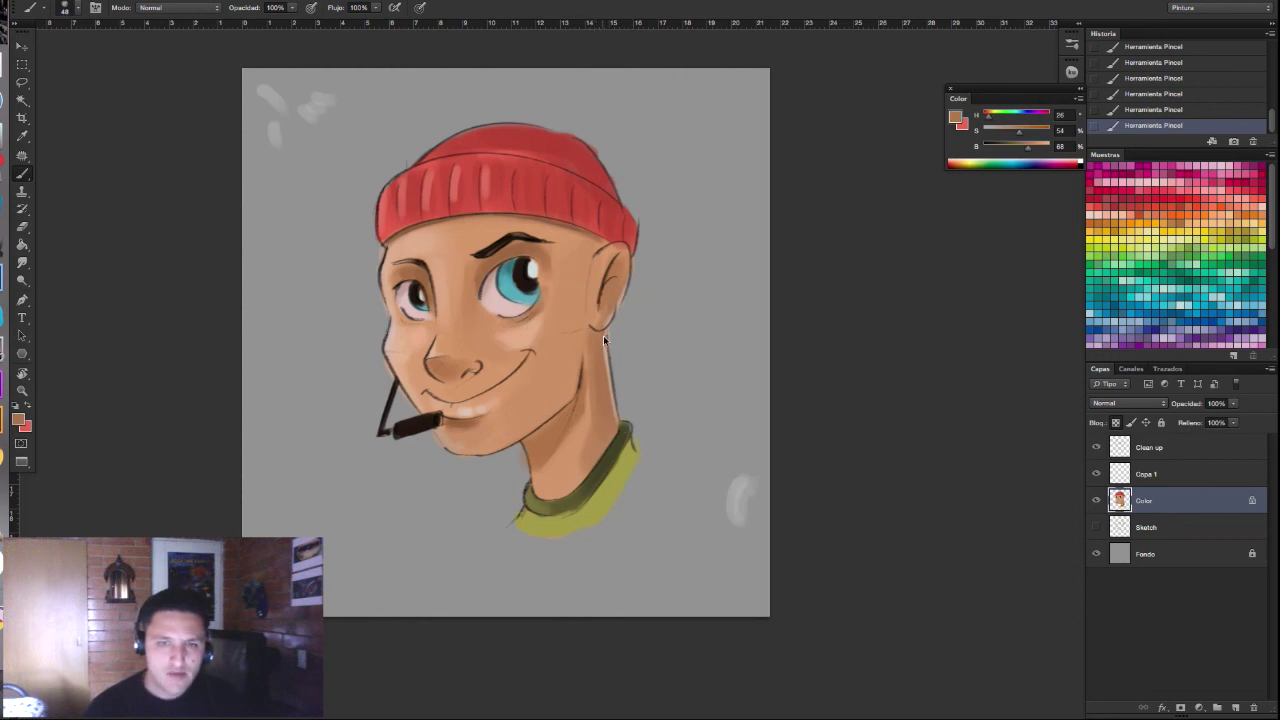
drag(591, 335, 596, 349)
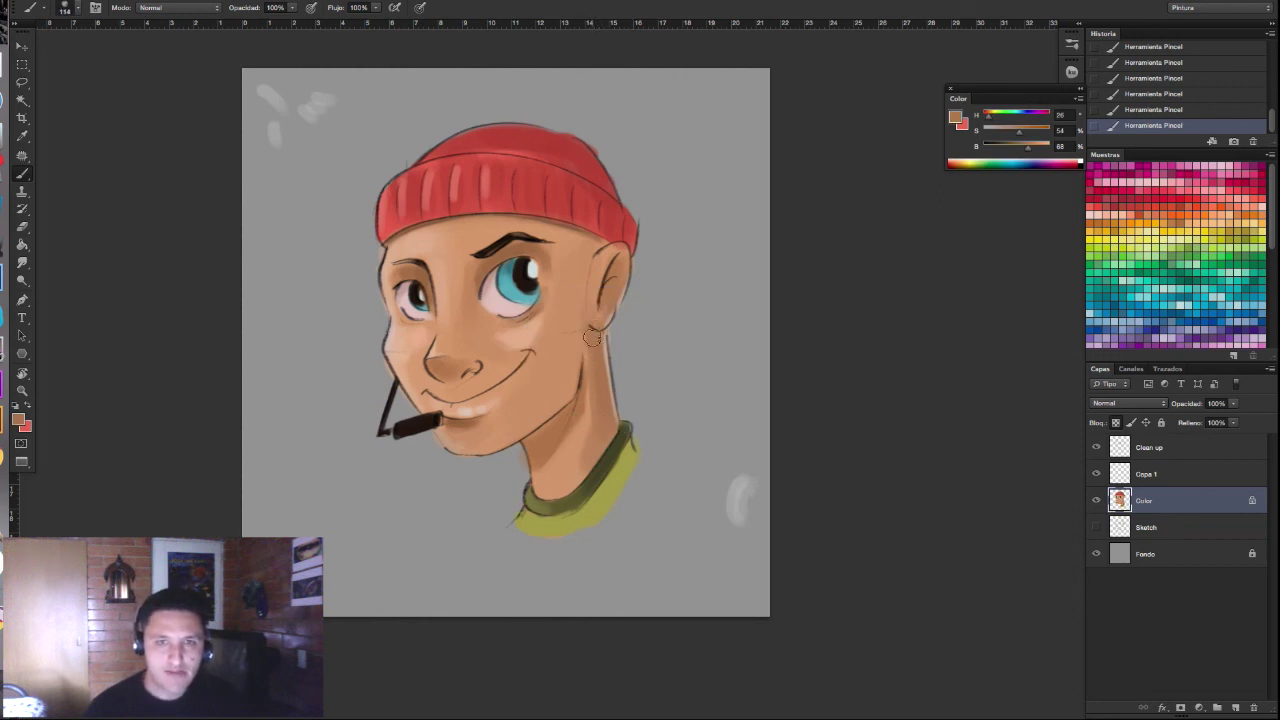
click(957, 118)
click(845, 455)
click(1062, 380)
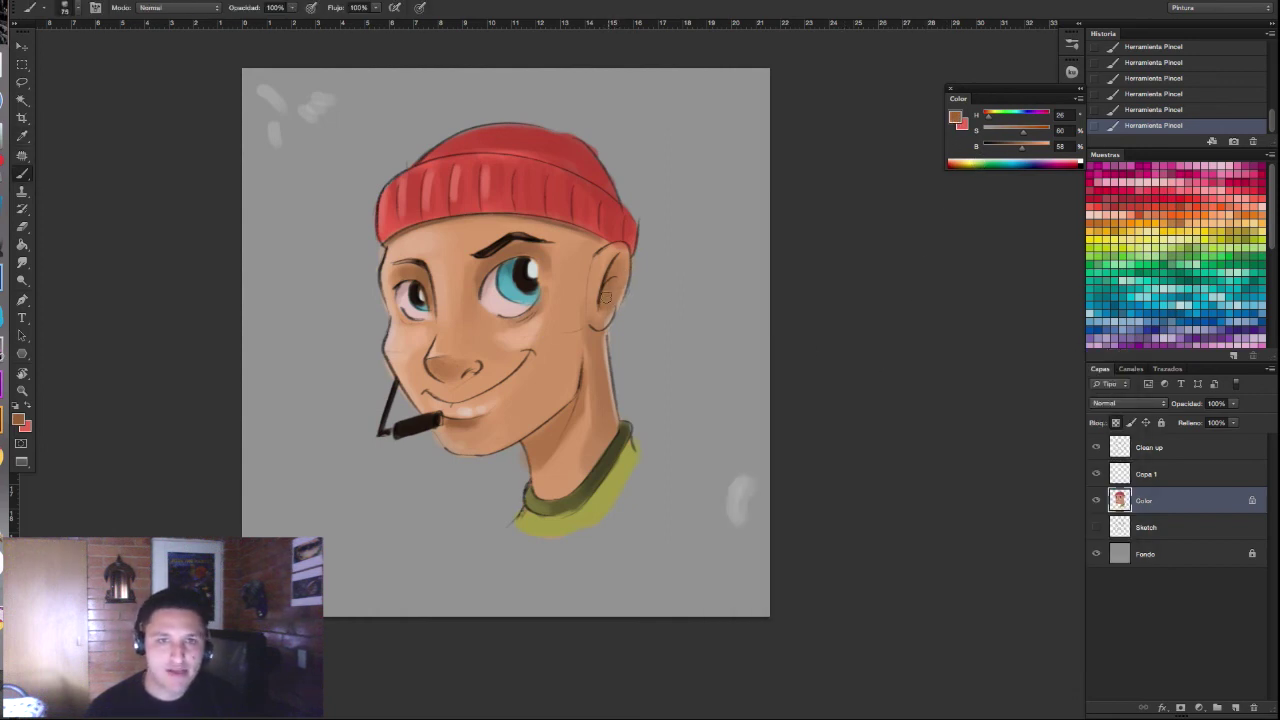
alt+click(600, 273)
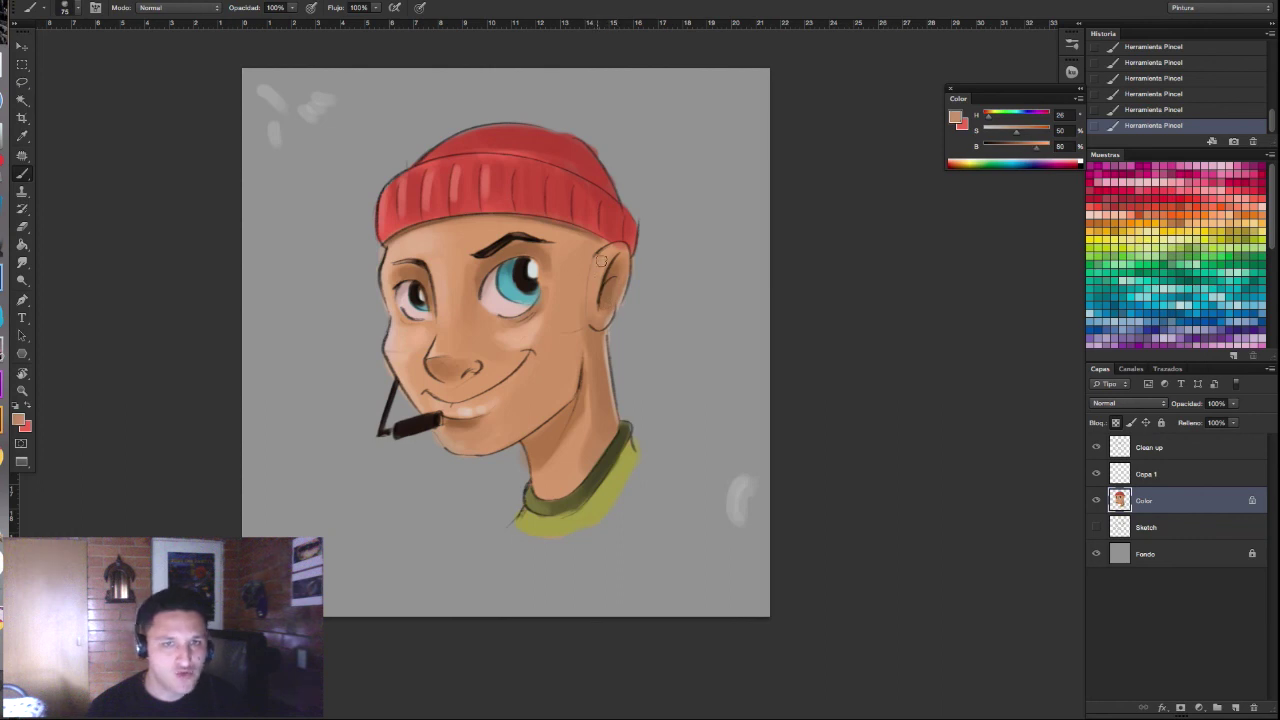
drag(595, 233, 589, 270)
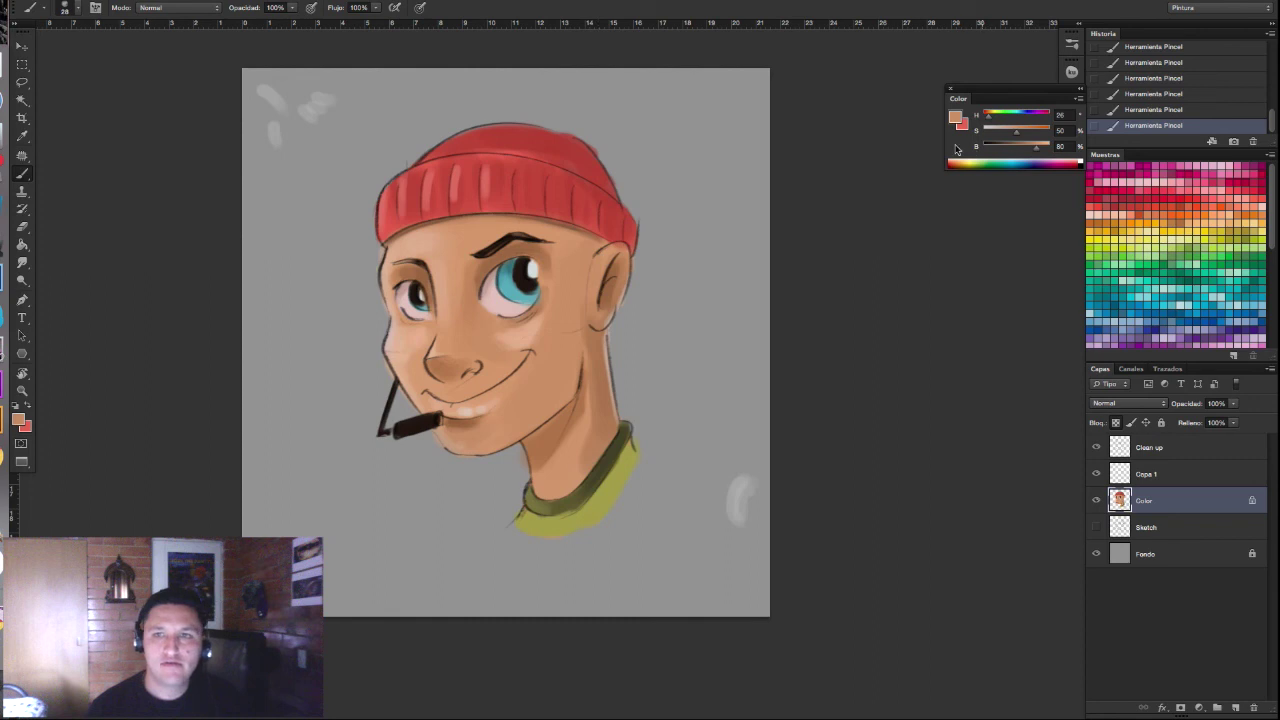
Step: Paint darker red shading along the beanie's lower band using a slightly brighter red
alt+click(537, 186)
click(958, 119)
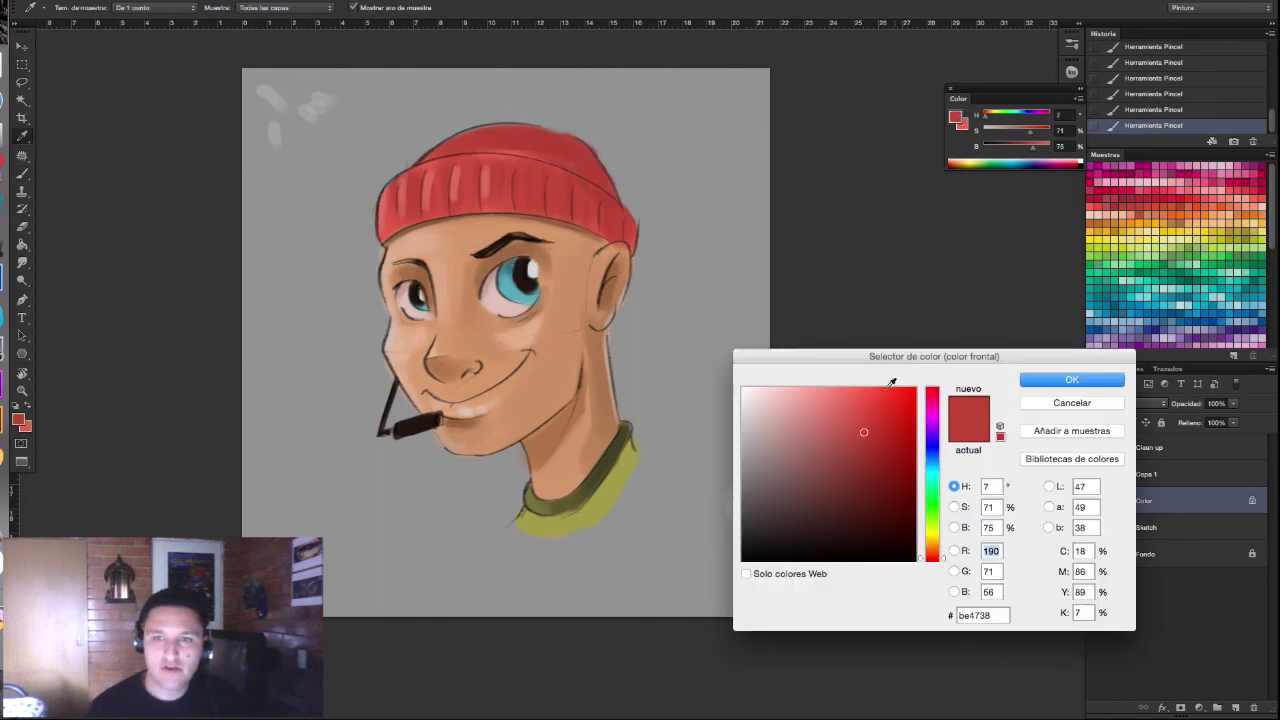
click(872, 424)
click(1060, 380)
drag(389, 232, 591, 228)
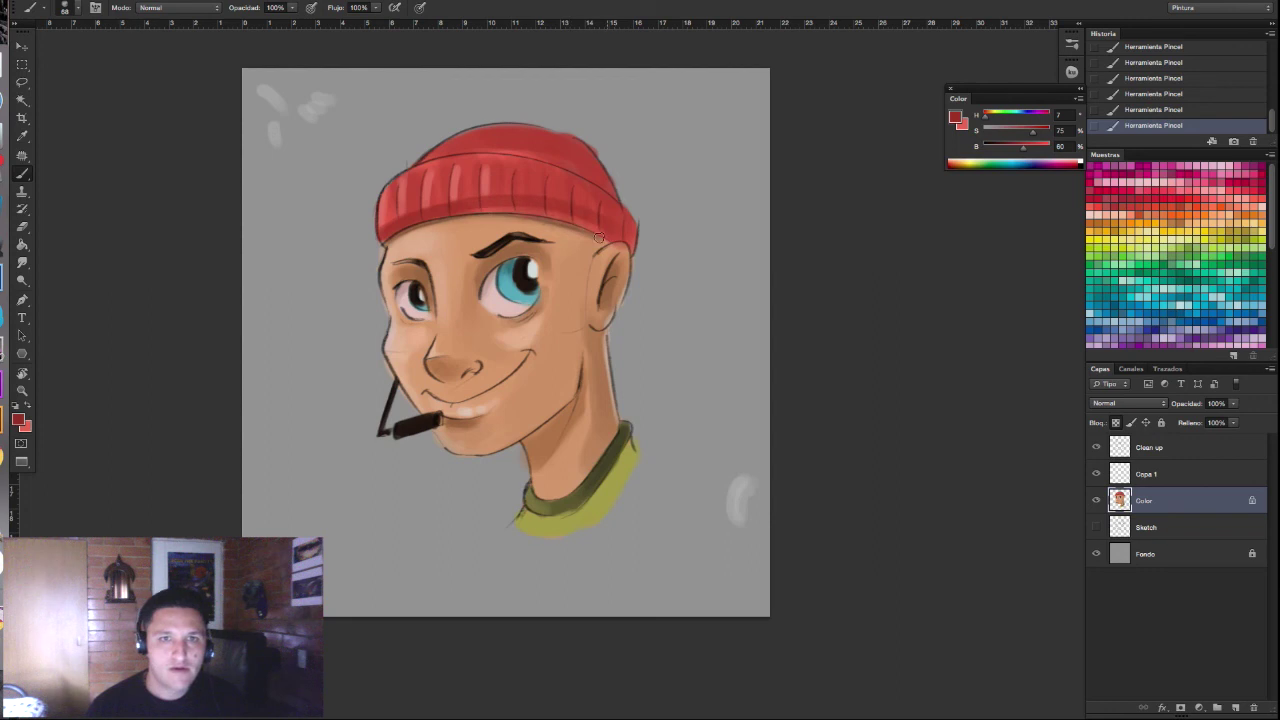
drag(519, 206, 609, 236)
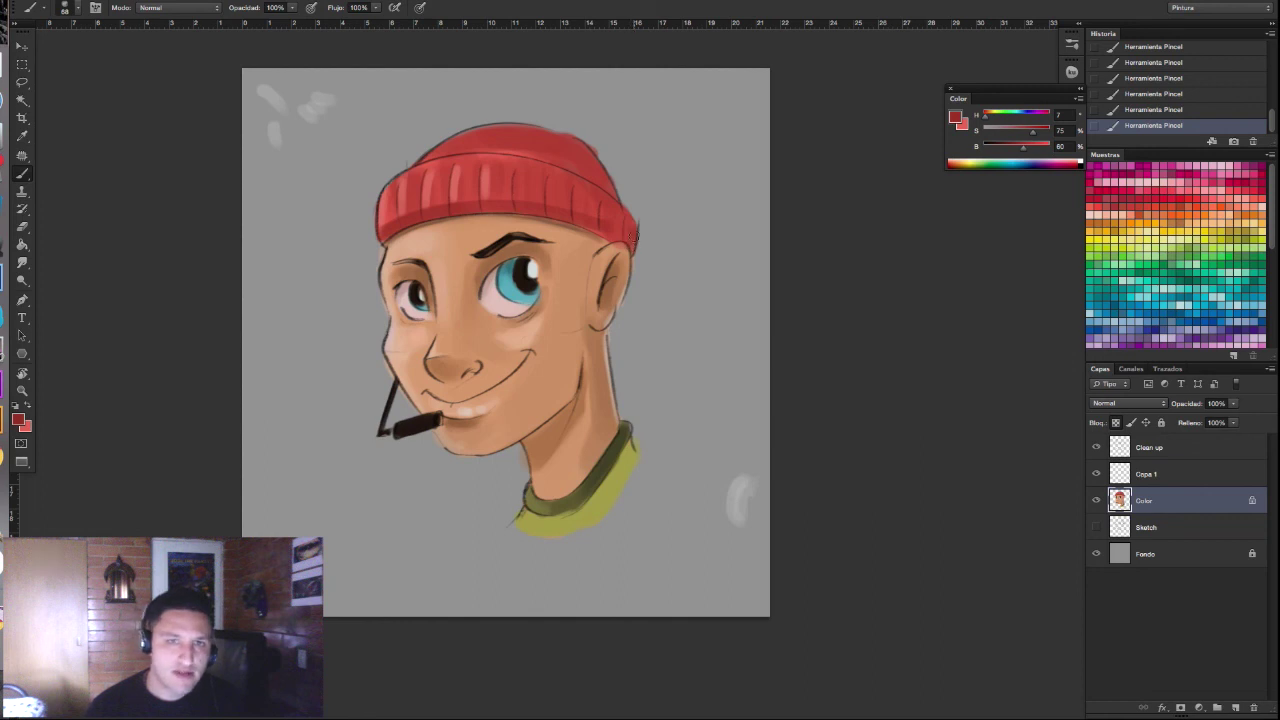
Step: Resample skin tones near the ear and across the neck with a slightly larger brush
alt+click(618, 250)
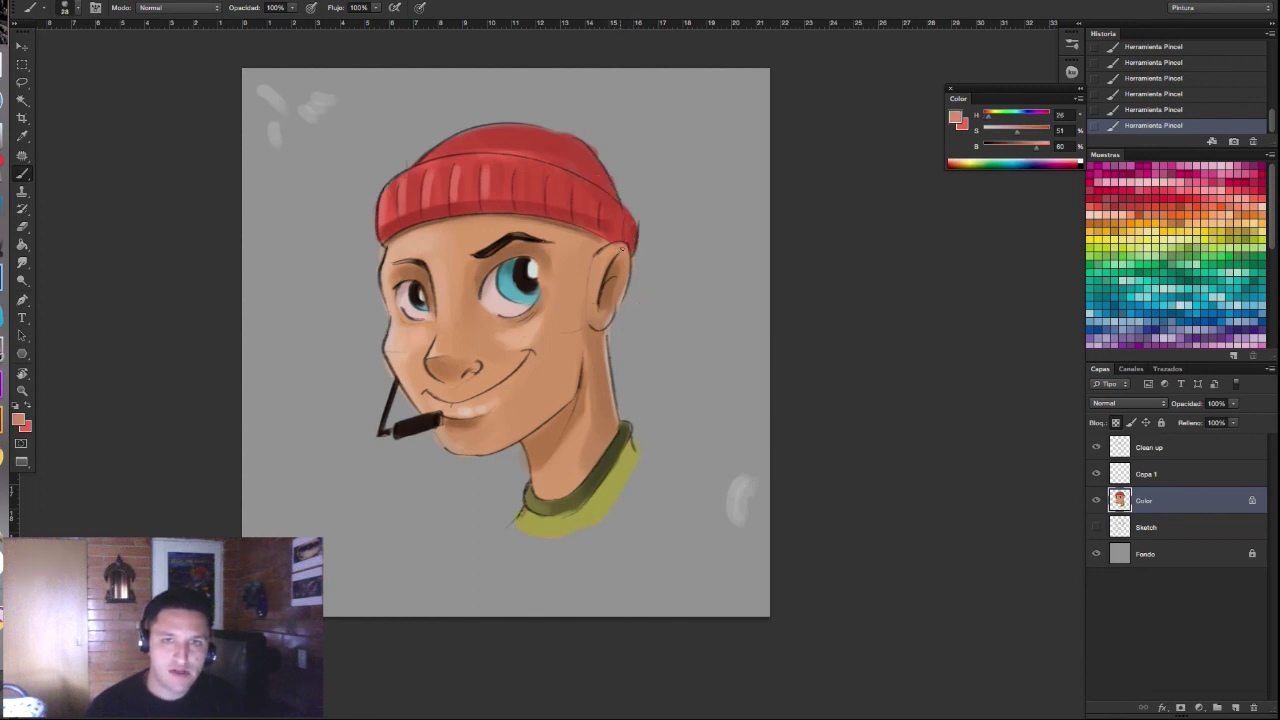
alt+click(618, 274)
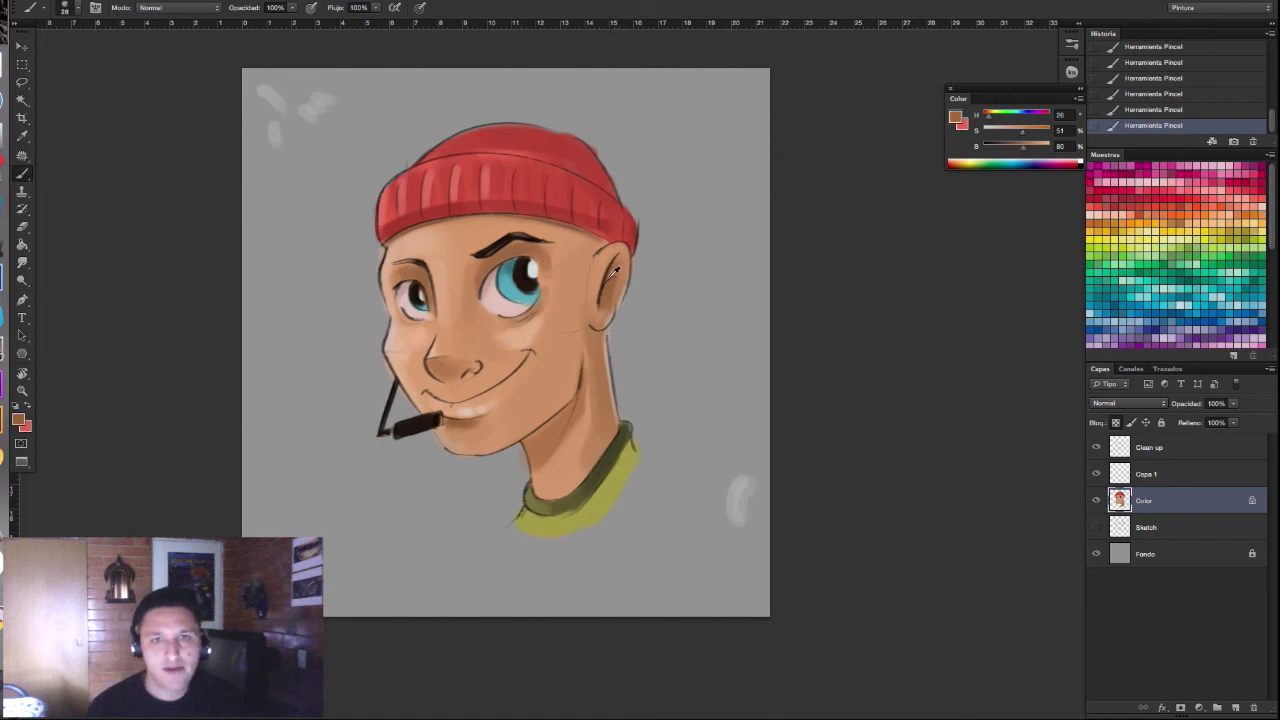
alt+click(554, 420)
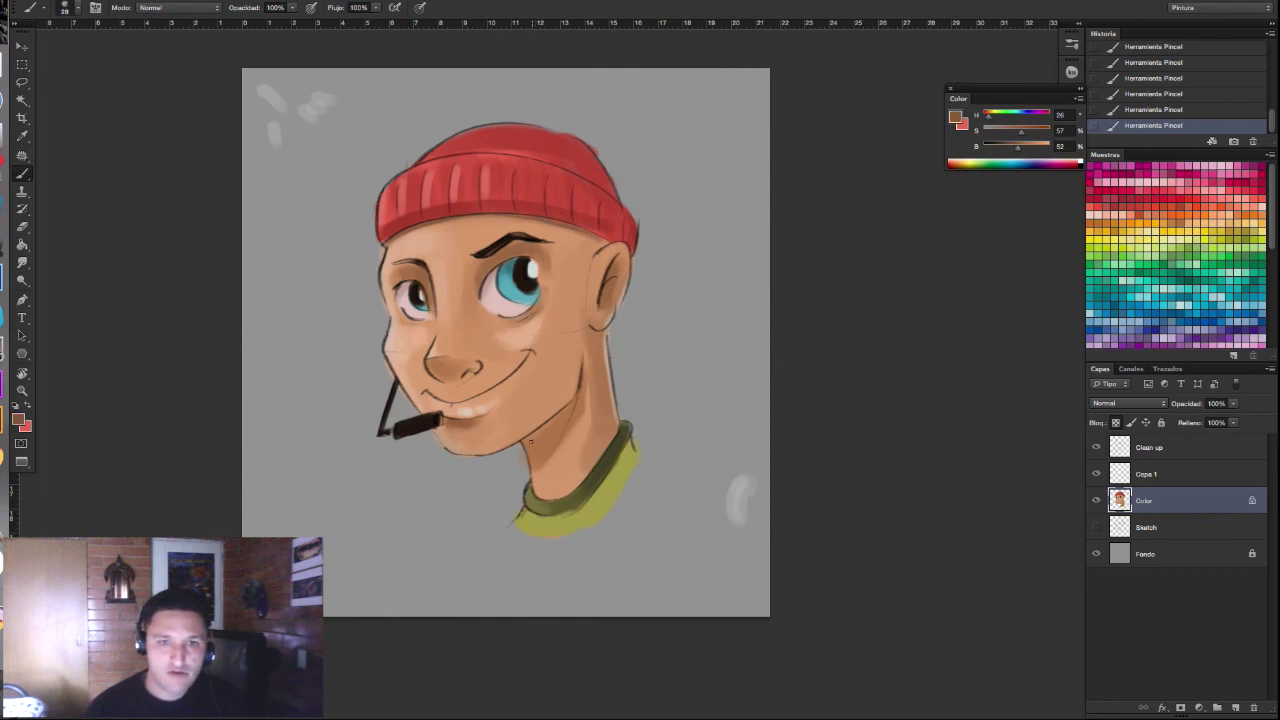
drag(542, 438, 530, 445)
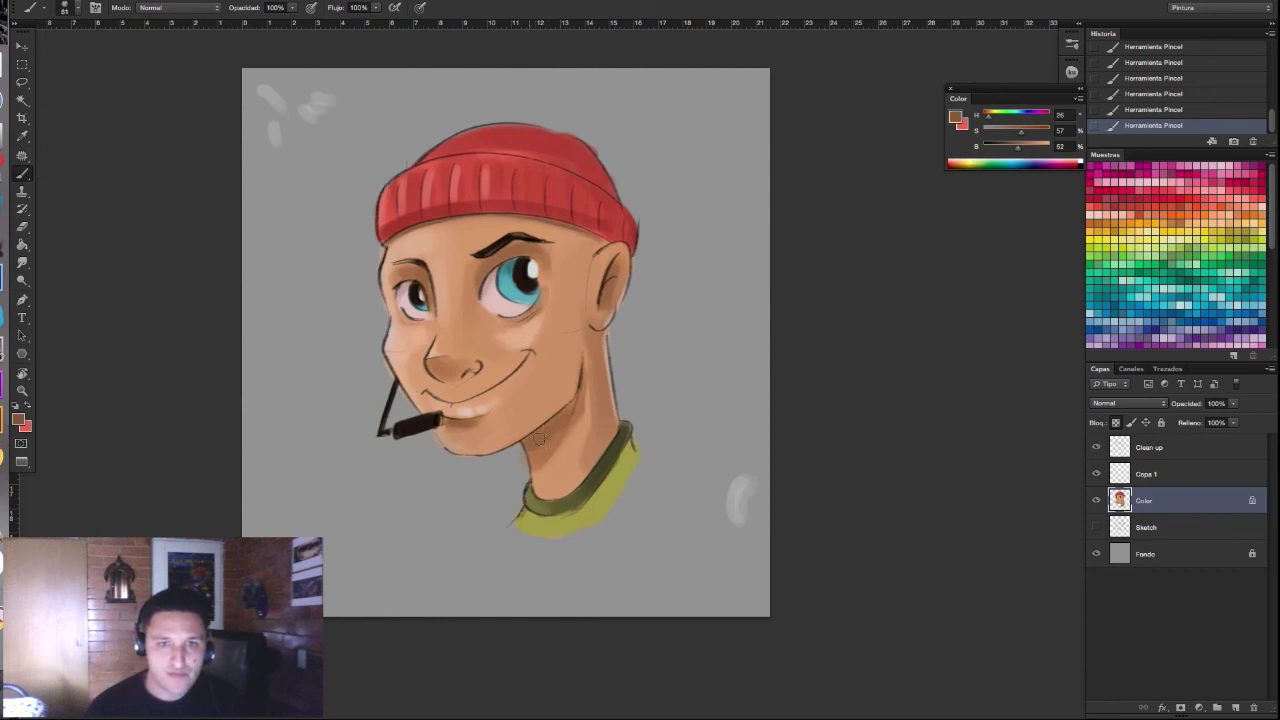
alt+click(550, 438)
alt+click(541, 441)
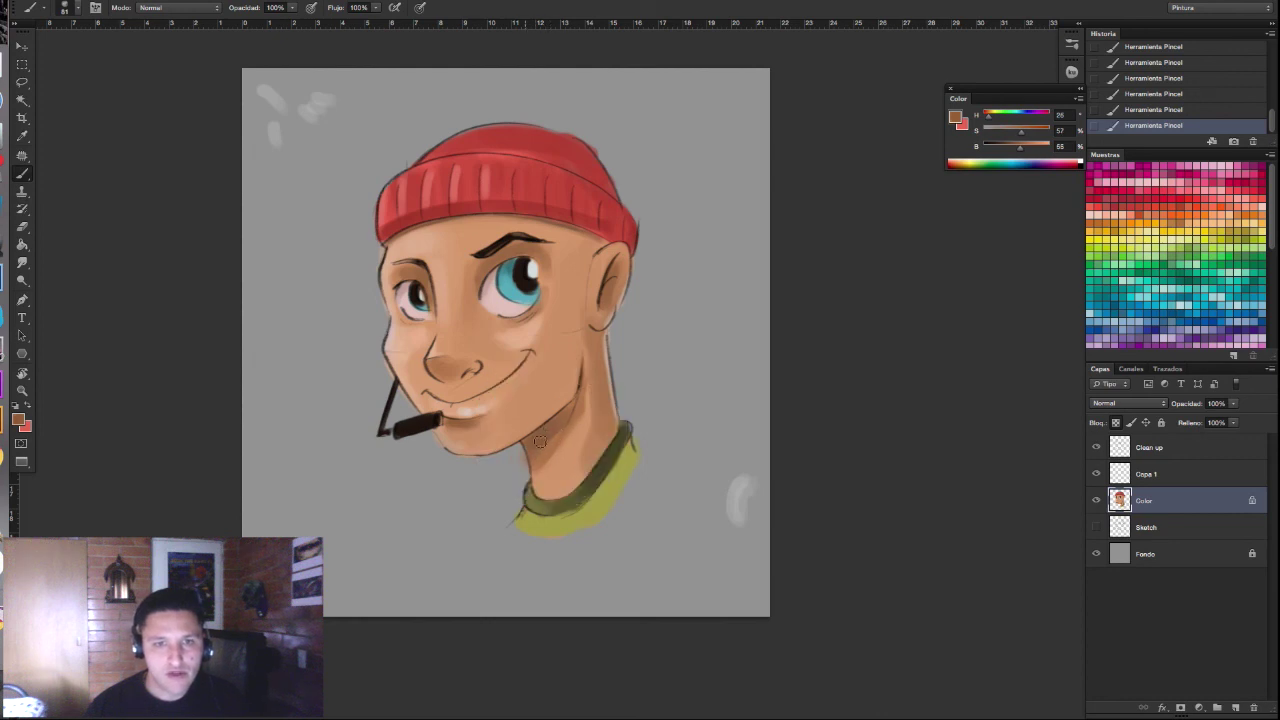
alt+click(550, 445)
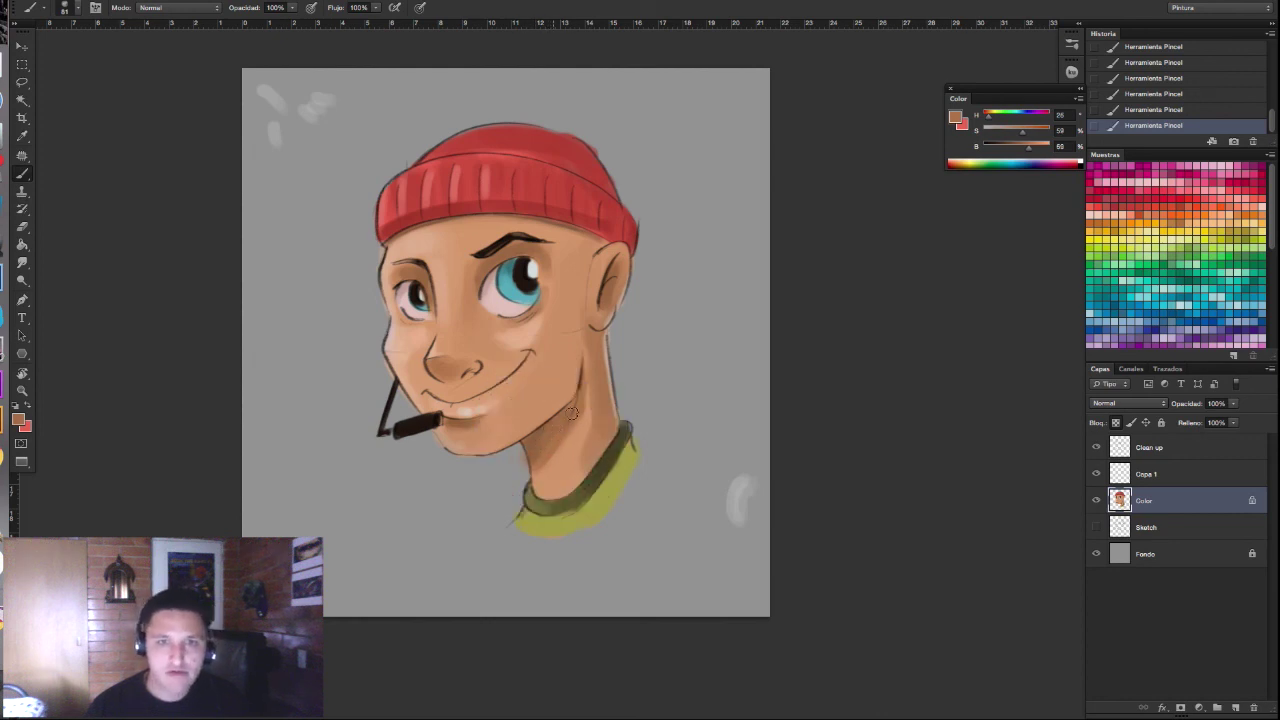
alt+click(532, 450)
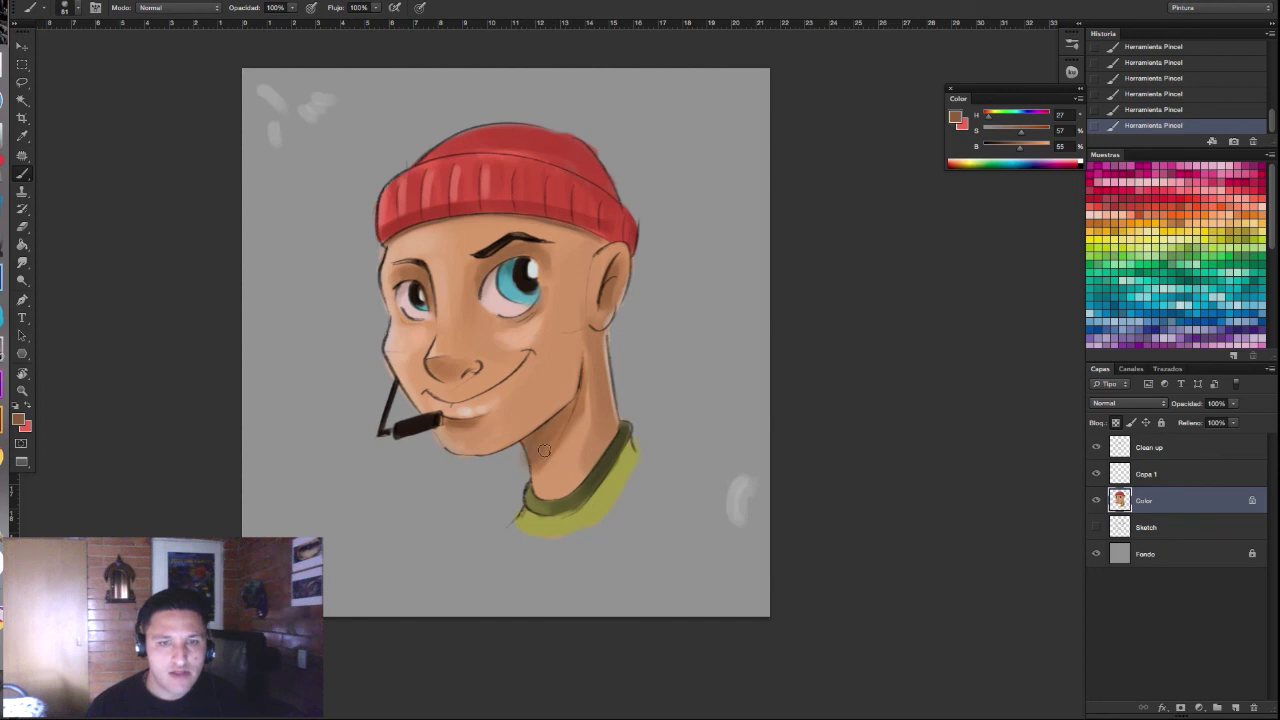
alt+click(521, 479)
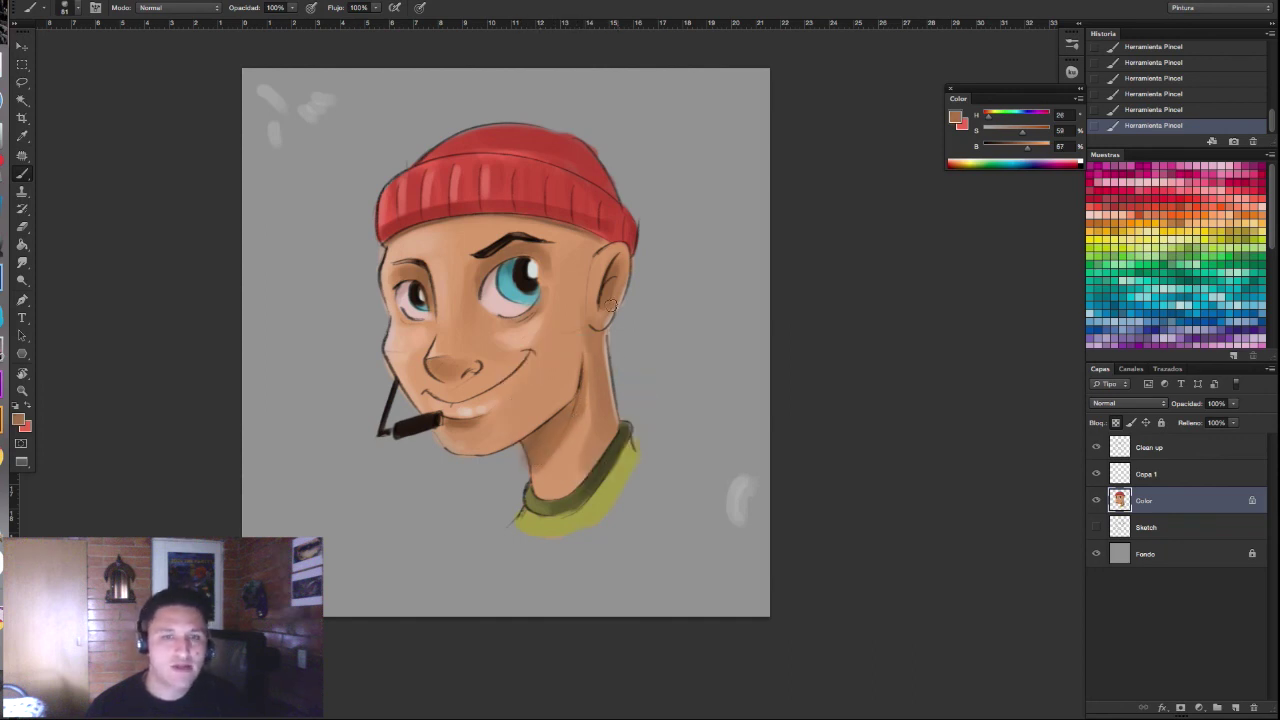
Step: Darken the paint colour to dark brown, enlarge the brush to about 101, and sample light tan
drag(1025, 150, 1019, 150)
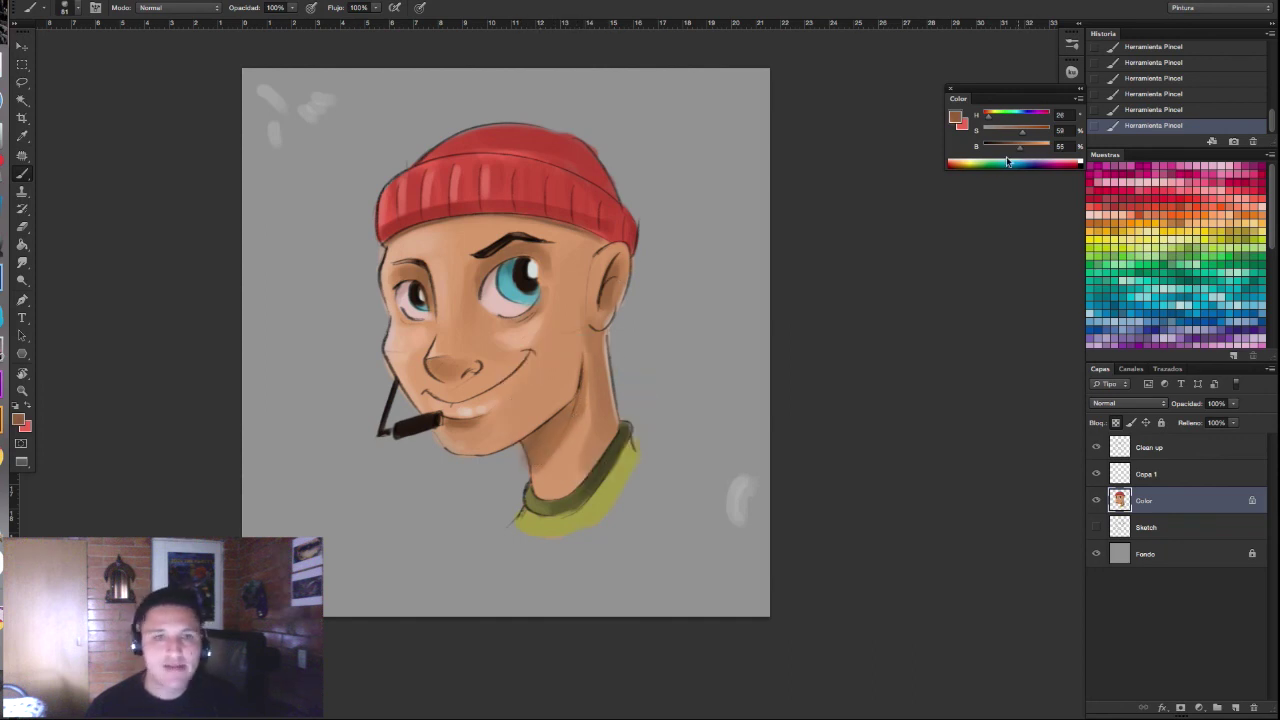
drag(623, 344, 600, 344)
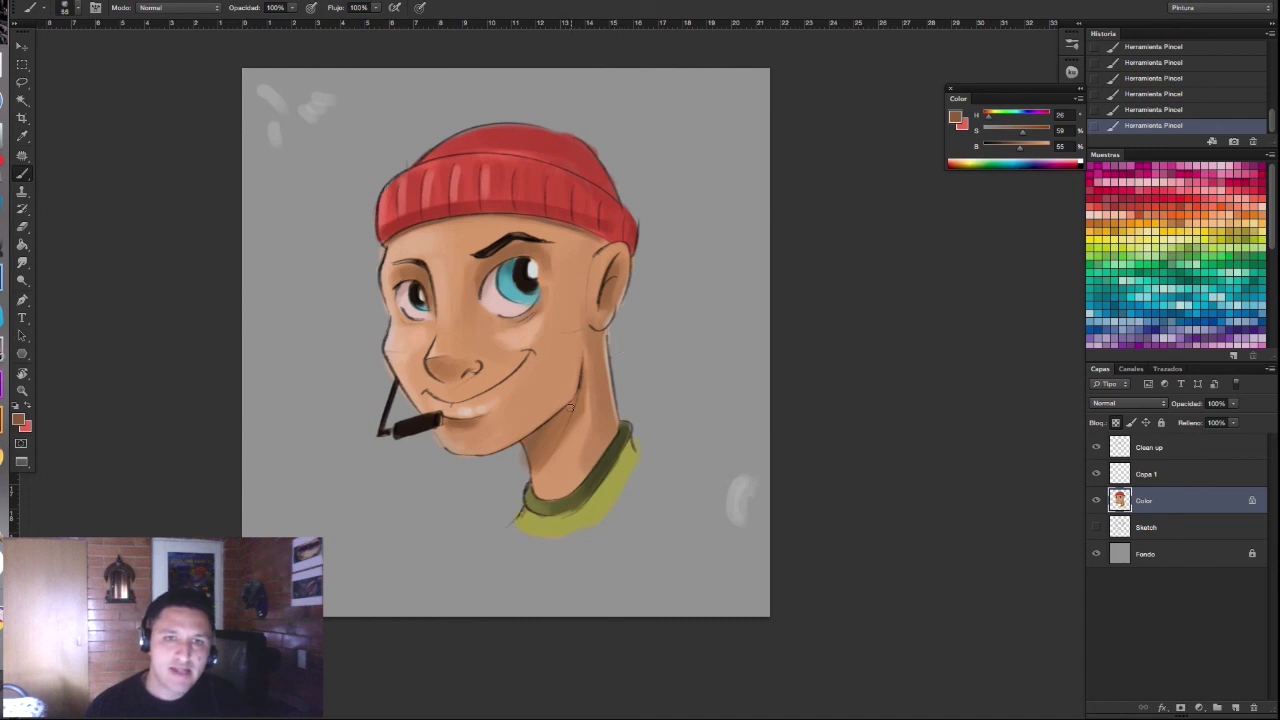
click(955, 120)
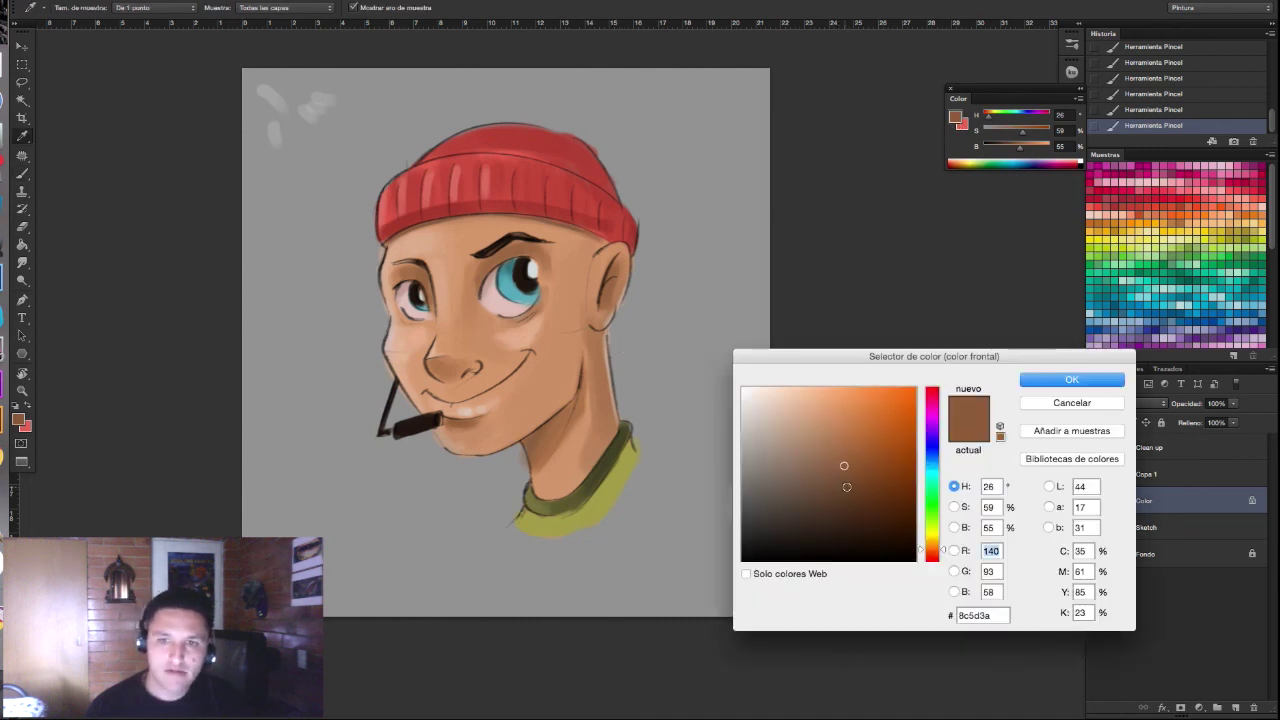
click(1058, 378)
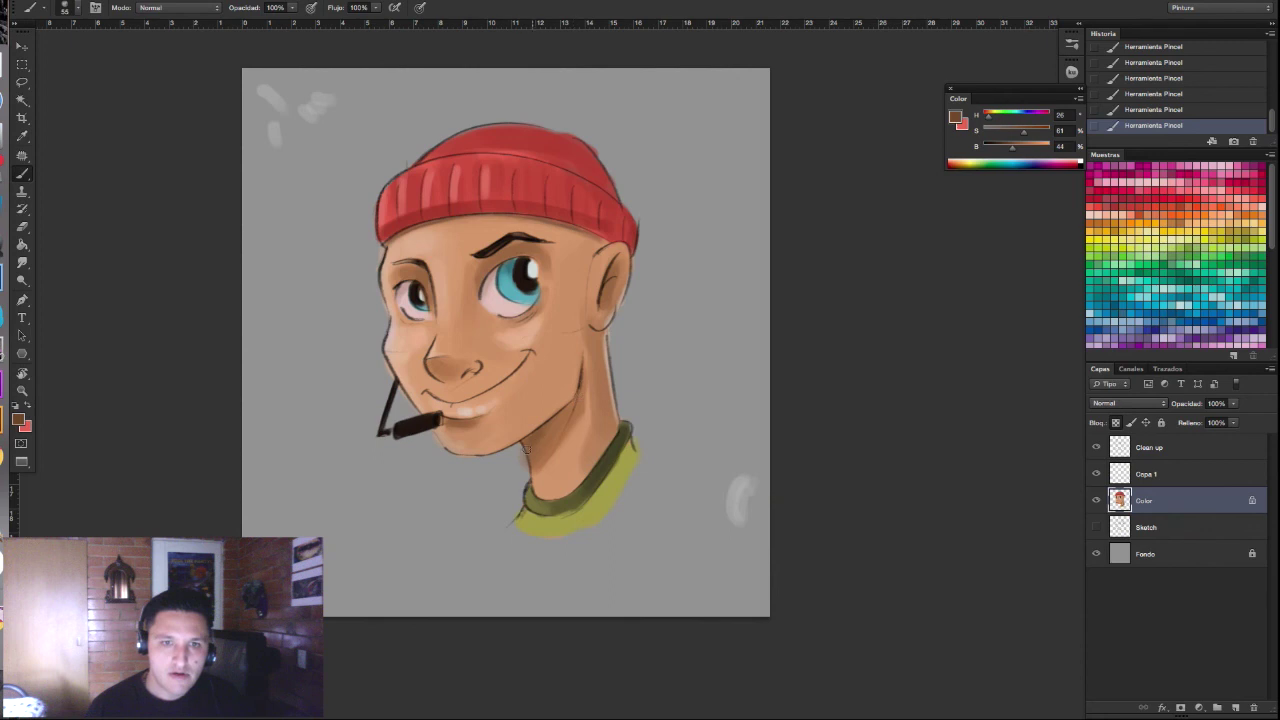
drag(539, 452, 572, 452)
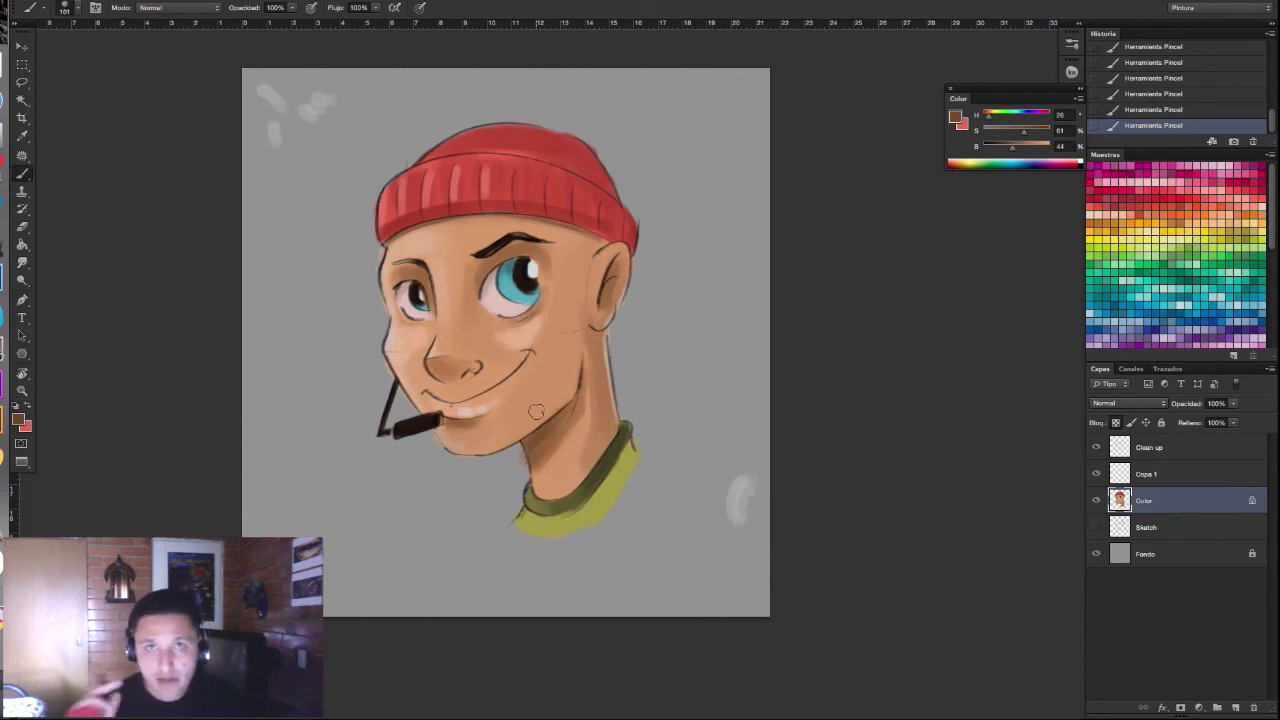
alt+click(562, 455)
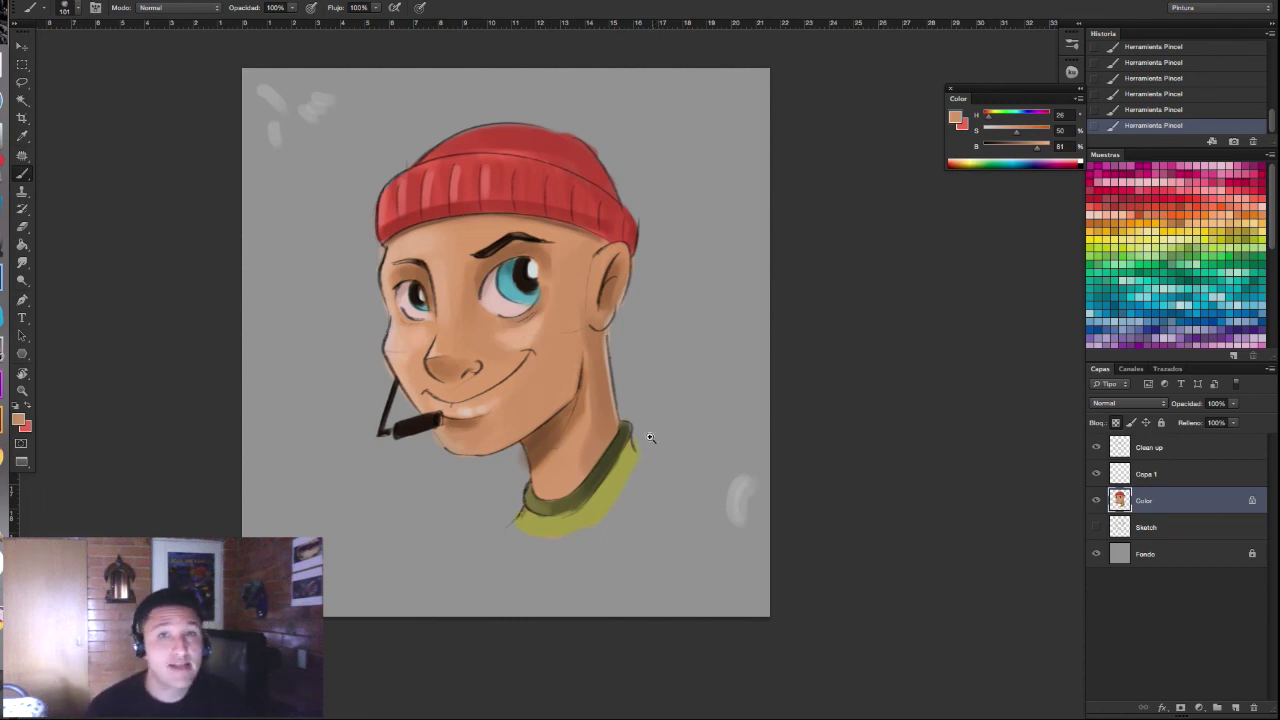
Step: Zoom out and add a new empty layer, Capa 2, beneath the Color layer
drag(660, 431, 636, 441)
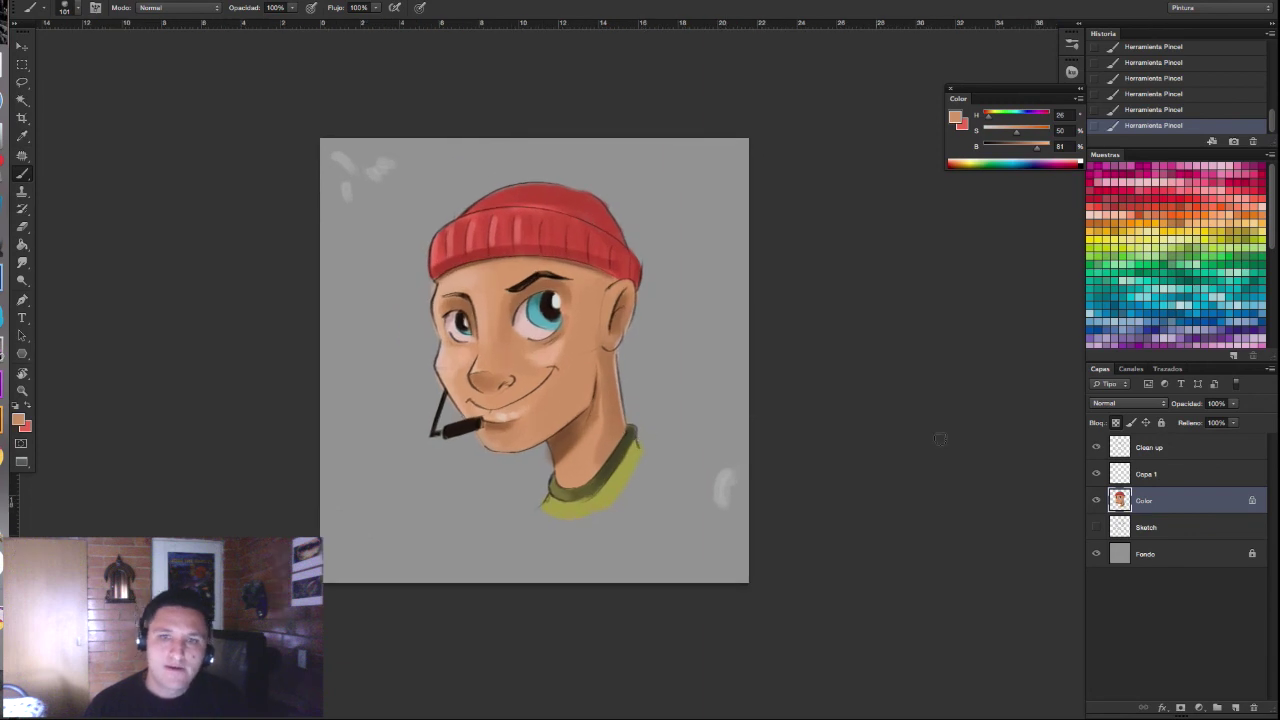
click(1236, 707)
drag(1140, 512, 1145, 545)
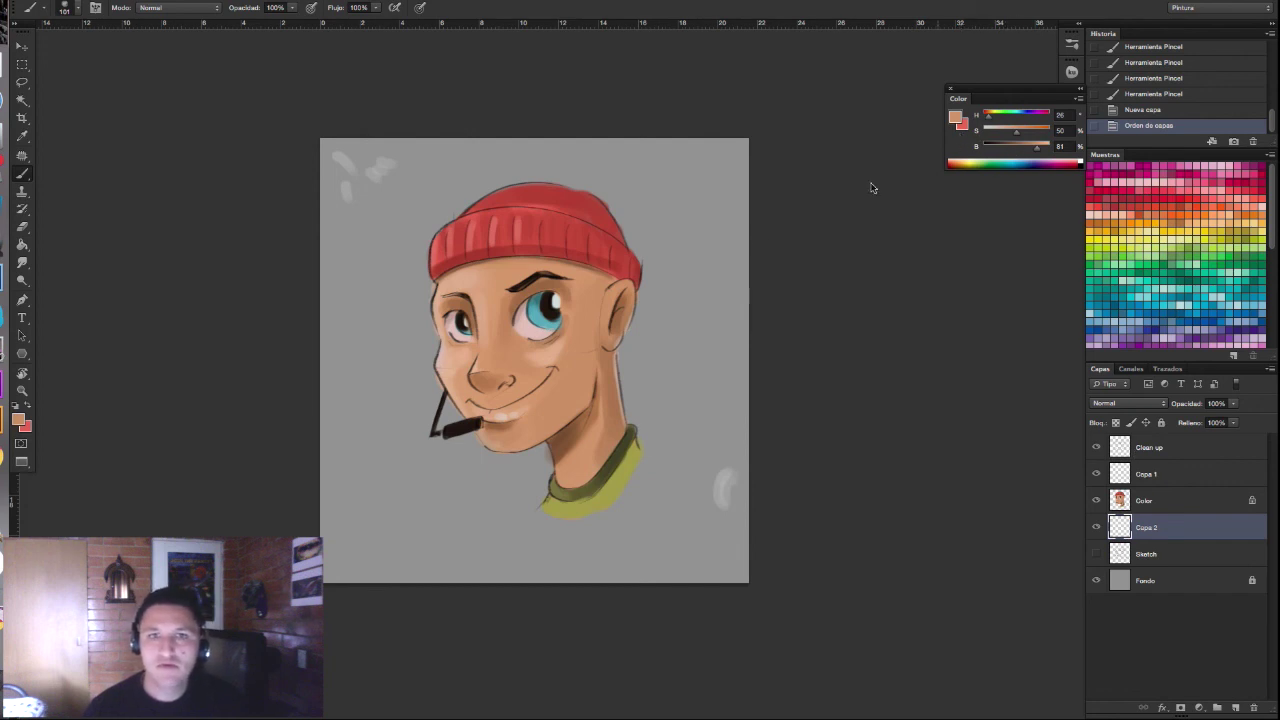
Step: Paint a darker grey shadow behind the head, under the chin and beside the neck
alt+click(703, 262)
drag(1011, 152, 1006, 148)
mouse_move(445, 290)
mouse_down()
mouse_move(462, 322)
mouse_move(510, 197)
mouse_move(594, 128)
mouse_move(643, 391)
mouse_move(586, 457)
mouse_move(493, 460)
mouse_move(443, 429)
mouse_move(575, 472)
mouse_move(530, 500)
mouse_move(630, 495)
mouse_up()
scroll(575, 472, up, 2)
scroll(575, 472, down, 3)
mouse_move(521, 475)
mouse_down()
mouse_move(505, 400)
mouse_move(590, 455)
mouse_up()
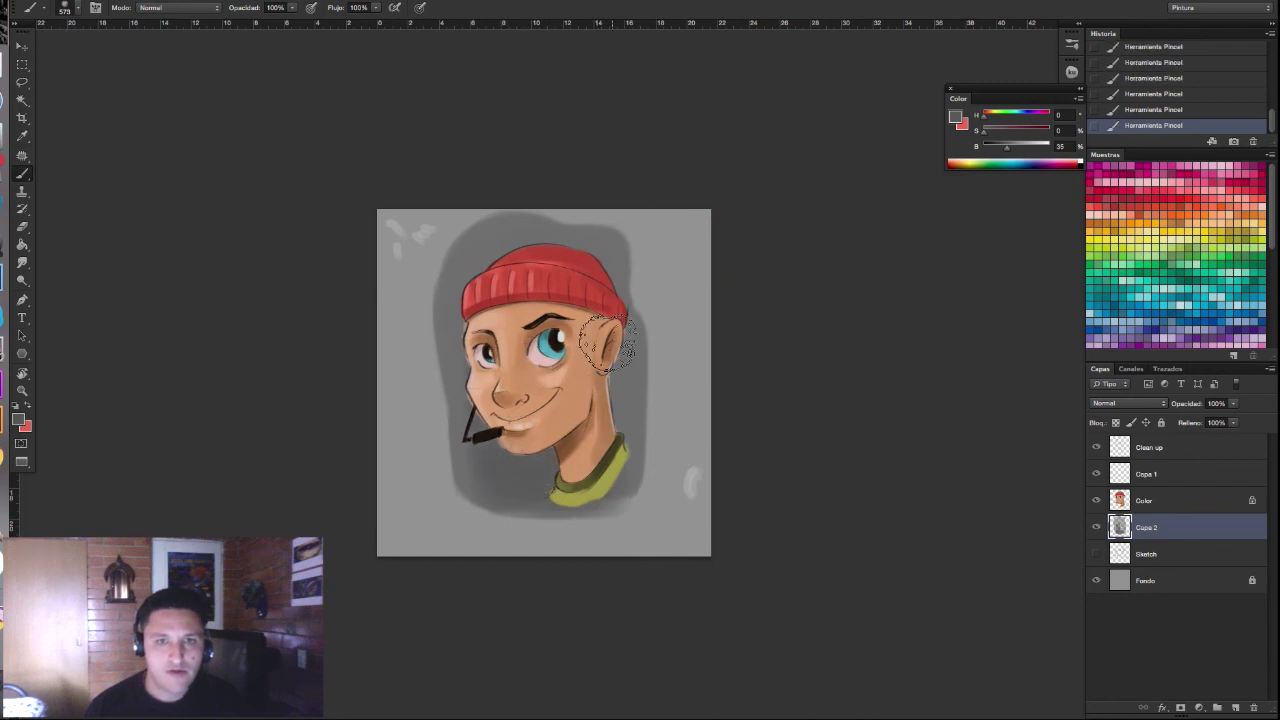
drag(628, 345, 628, 480)
Step: Erase the halo's top edge, top-left corner and right side with a soft round 400 px eraser
key(F5)
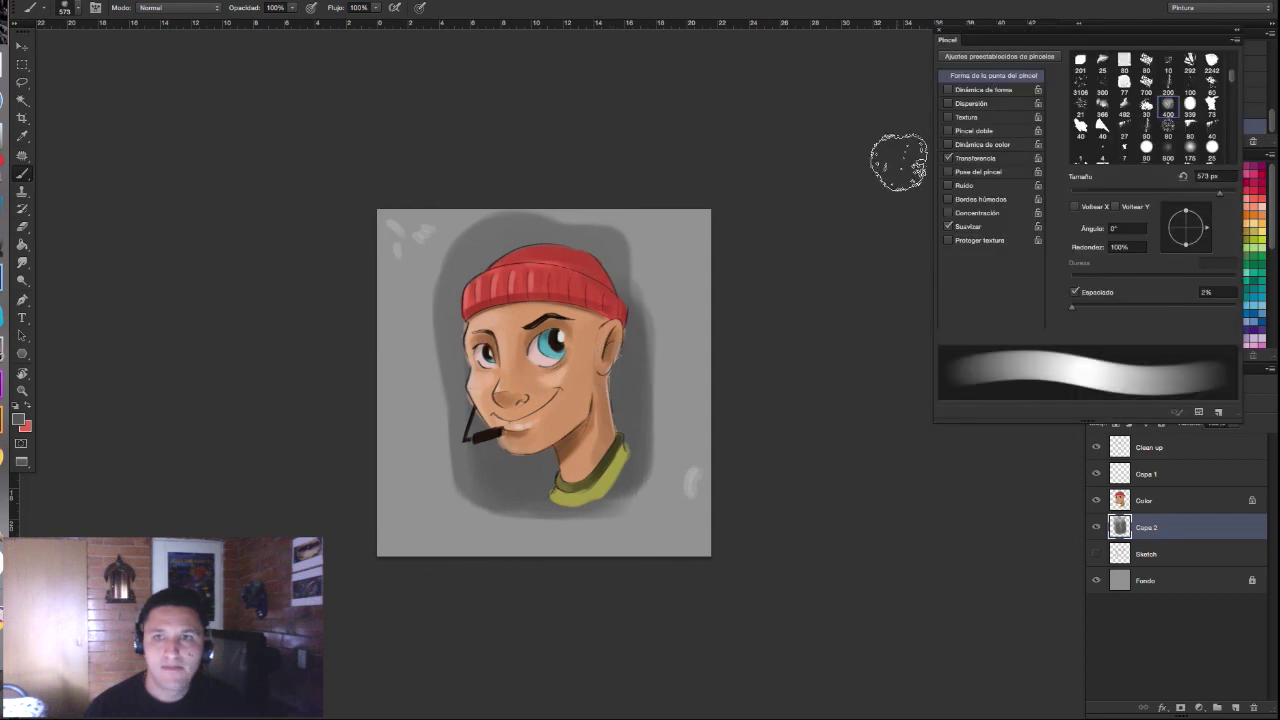
key(F5)
key(e)
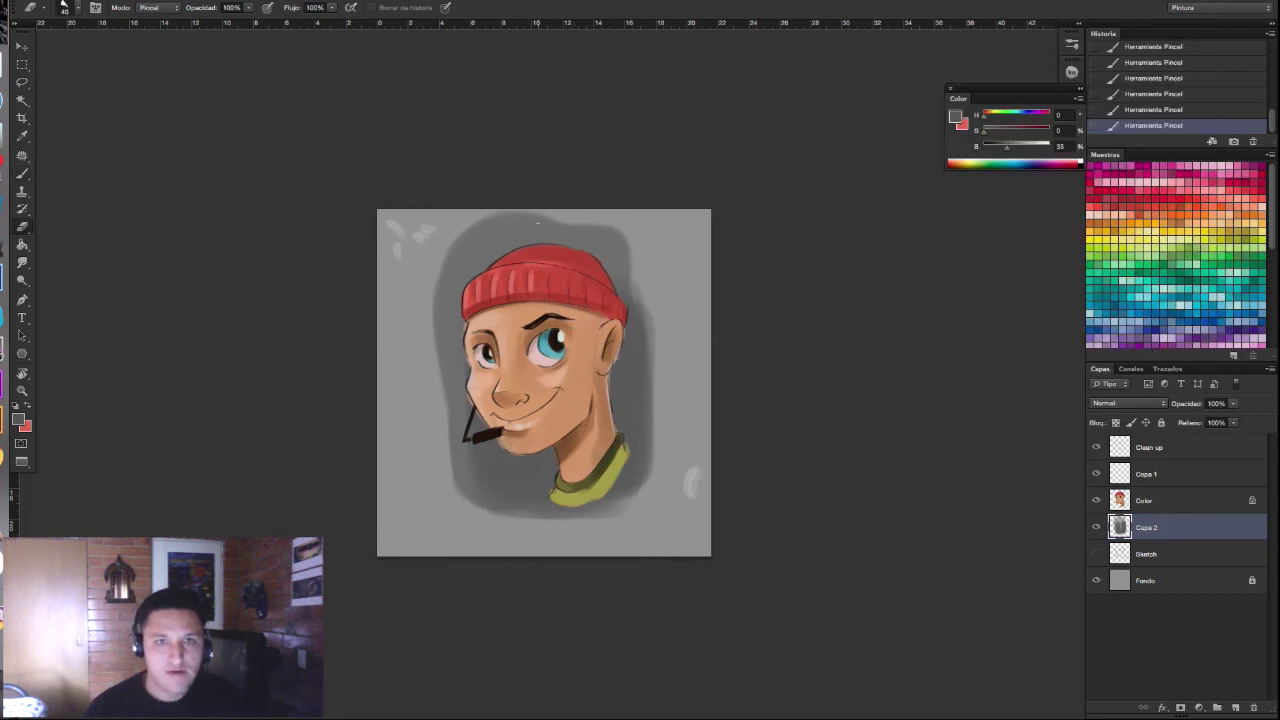
alt+right_click(489, 246)
drag(489, 246, 466, 226)
key(F5)
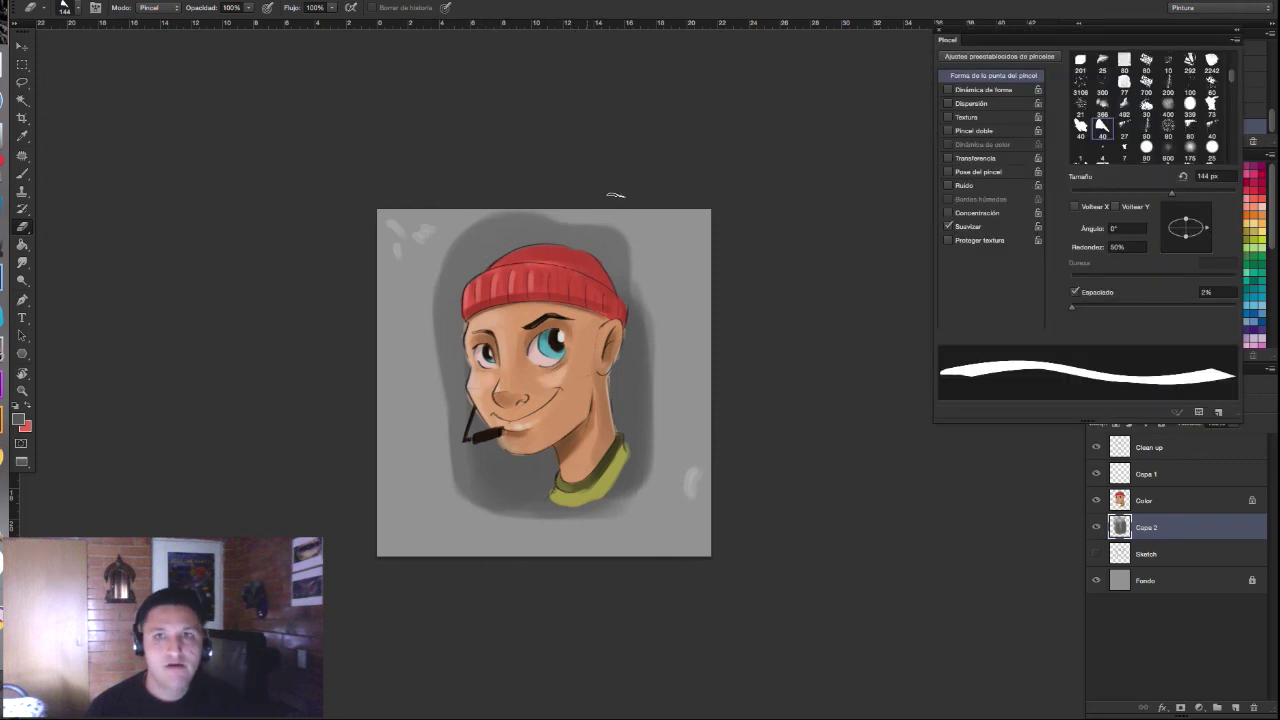
click(1167, 104)
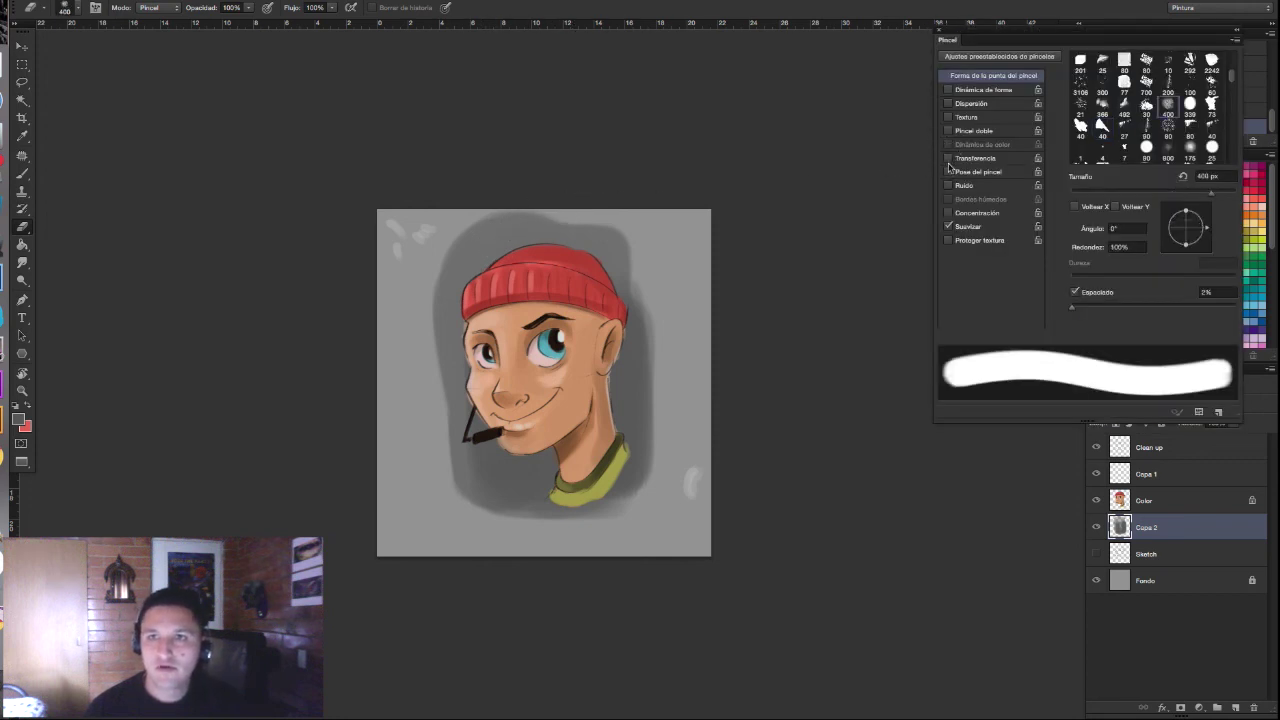
key(F5)
mouse_move(445, 218)
mouse_down()
mouse_move(617, 218)
mouse_move(465, 208)
mouse_move(423, 277)
mouse_move(420, 395)
mouse_move(413, 263)
mouse_up()
drag(421, 476, 425, 245)
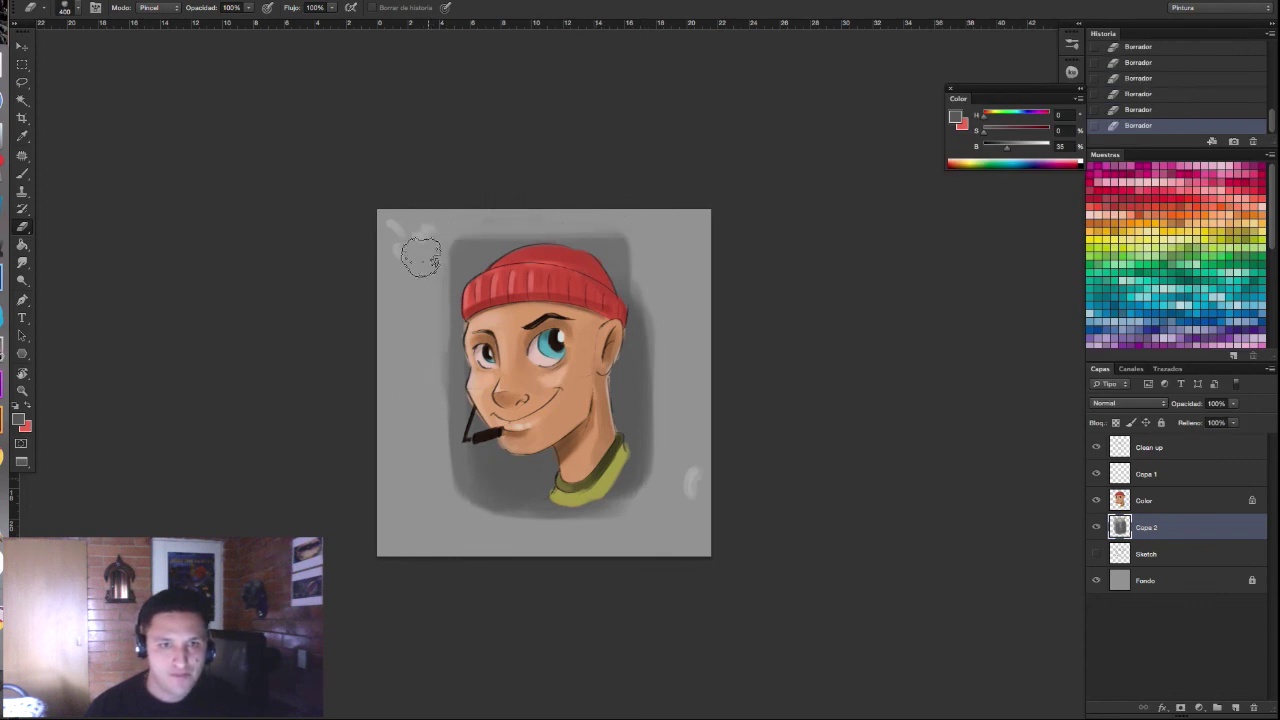
mouse_move(664, 322)
mouse_down()
mouse_move(657, 486)
mouse_move(677, 378)
mouse_up()
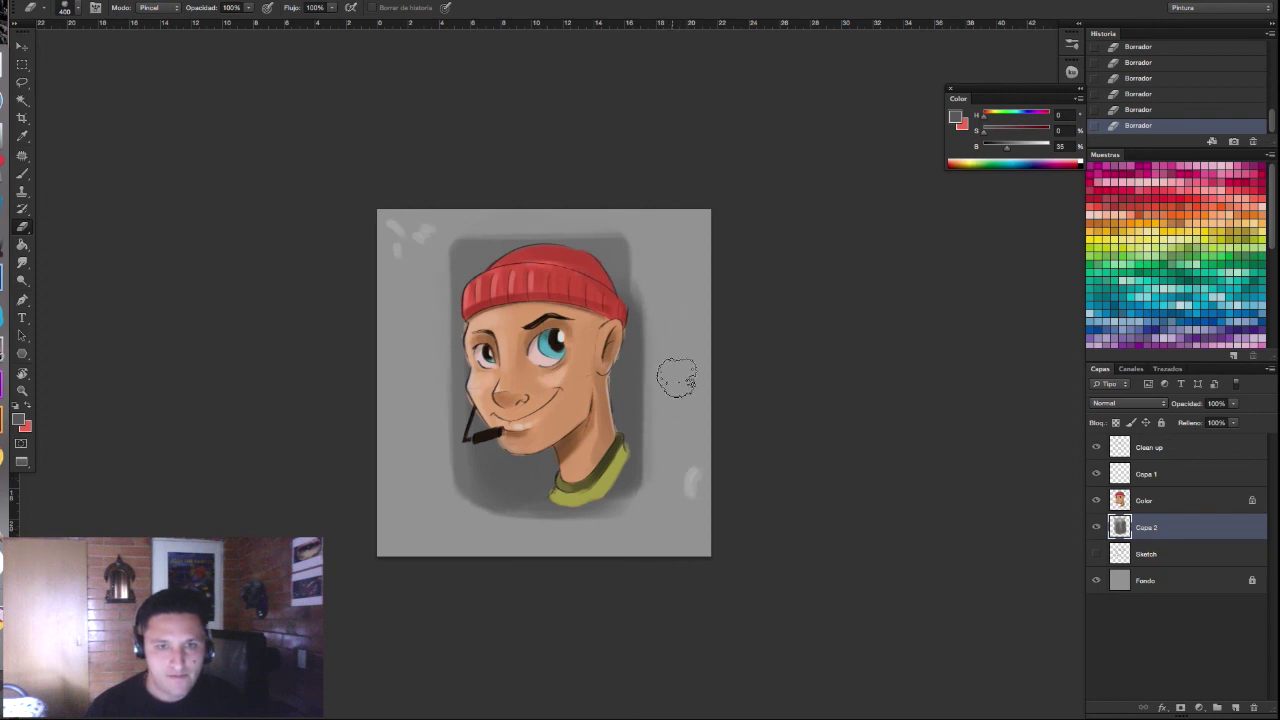
Step: Build up more grey shadow to the right of and around the head with the brush
key(b)
mouse_move(640, 245)
mouse_down()
mouse_move(648, 420)
mouse_move(629, 377)
mouse_up()
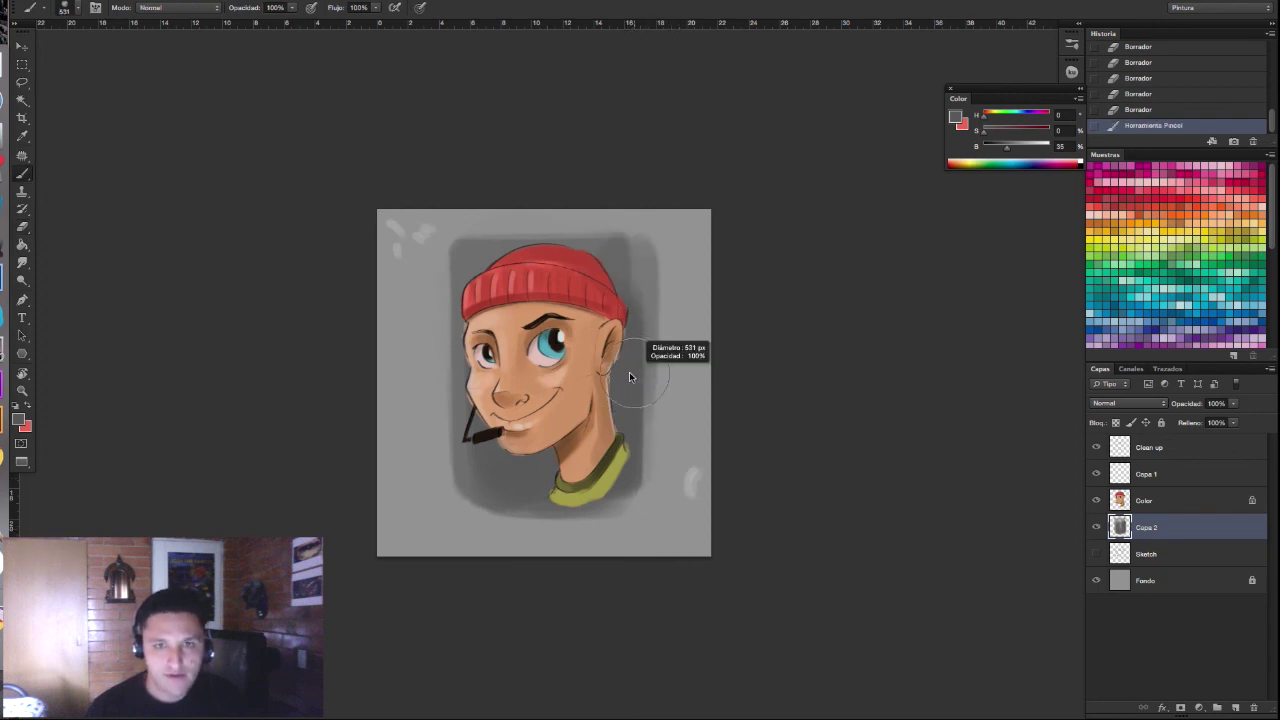
mouse_move(630, 262)
mouse_down()
mouse_move(632, 470)
mouse_move(648, 480)
mouse_up()
drag(630, 395, 640, 470)
mouse_move(490, 283)
mouse_down()
mouse_move(493, 353)
mouse_move(516, 285)
mouse_up()
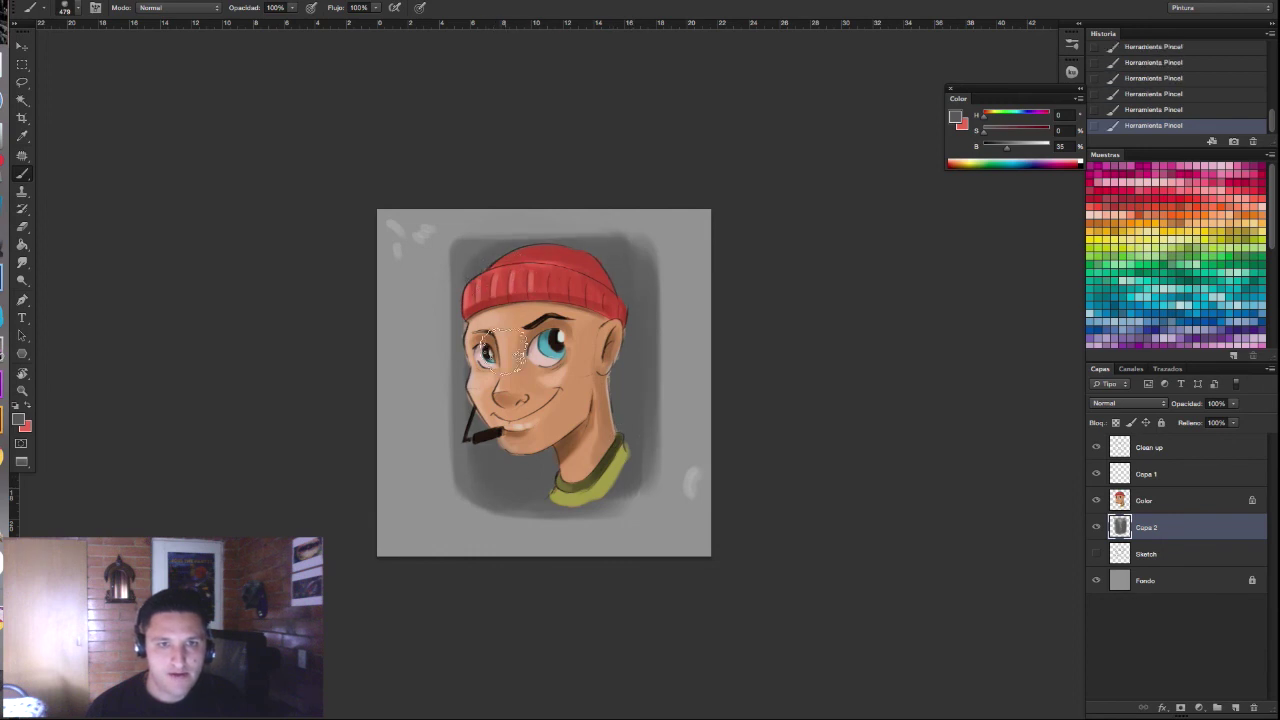
Step: On the Color layer, erase the stray paint beside the right ear, then shrink the eraser to 38
click(1120, 500)
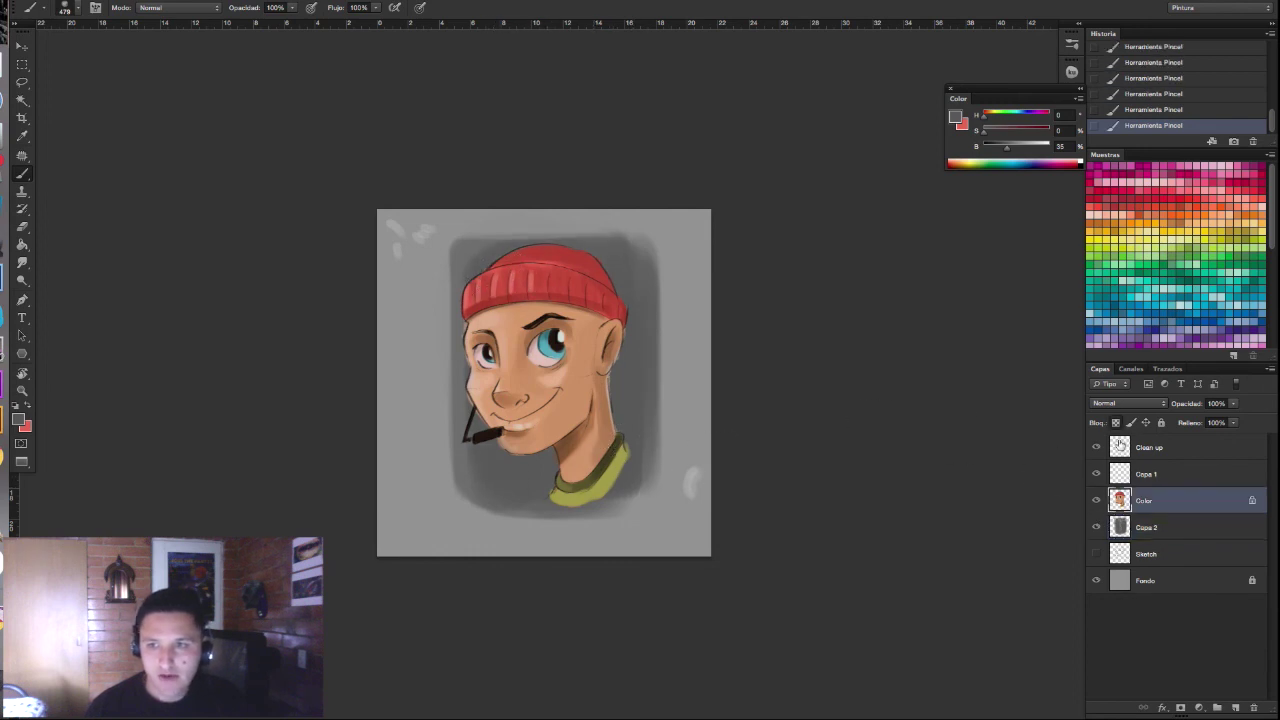
scroll(660, 372, up, 2)
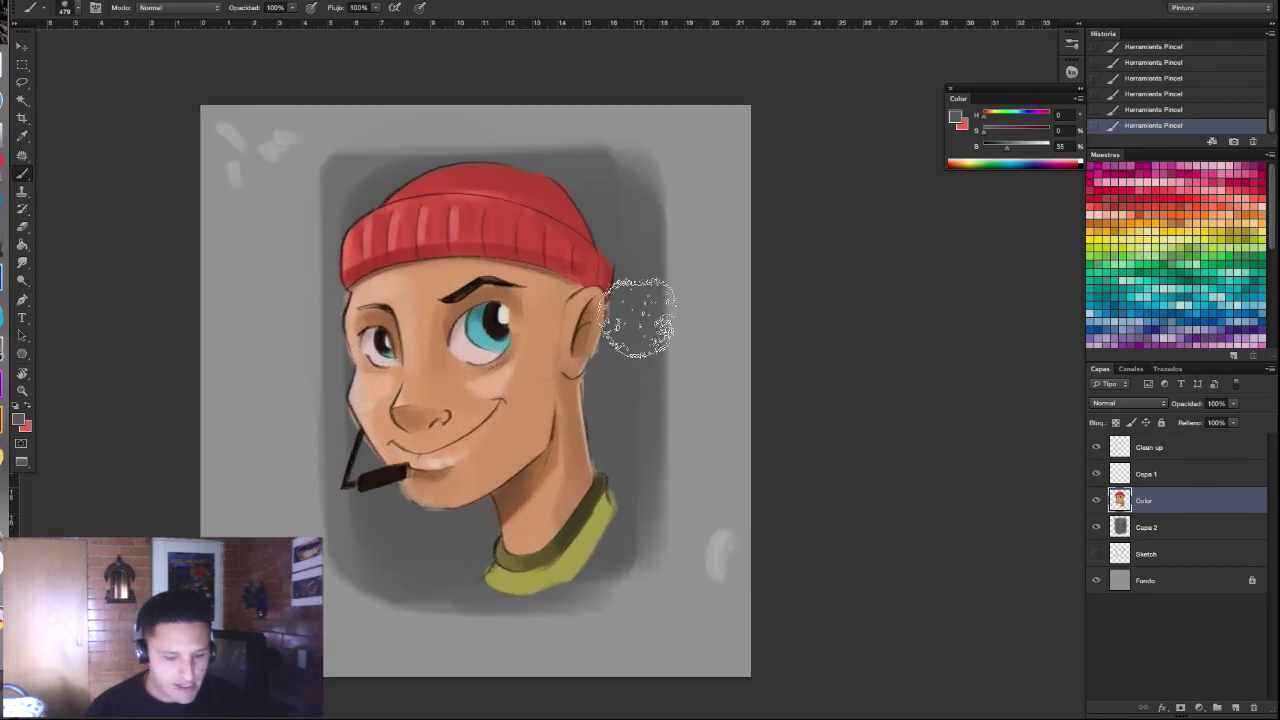
key(e)
mouse_move(620, 323)
mouse_down()
mouse_move(618, 345)
mouse_move(616, 334)
mouse_up()
drag(616, 330, 611, 346)
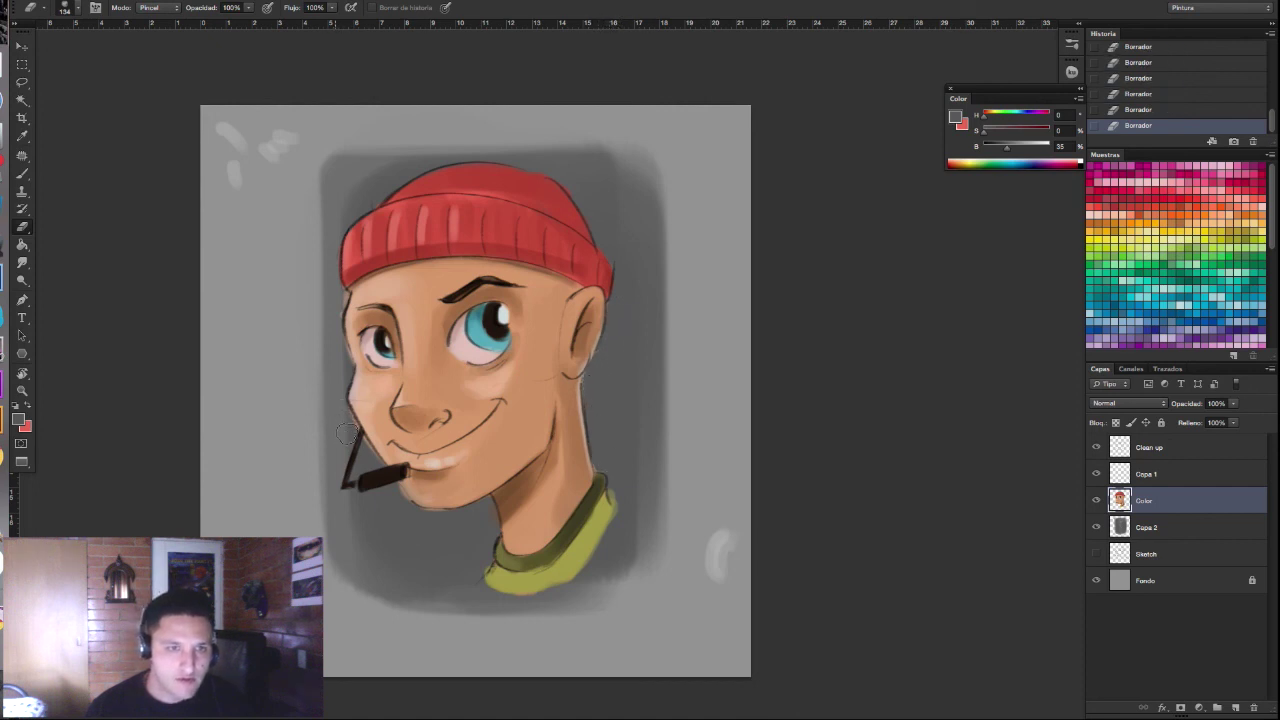
drag(360, 468, 345, 468)
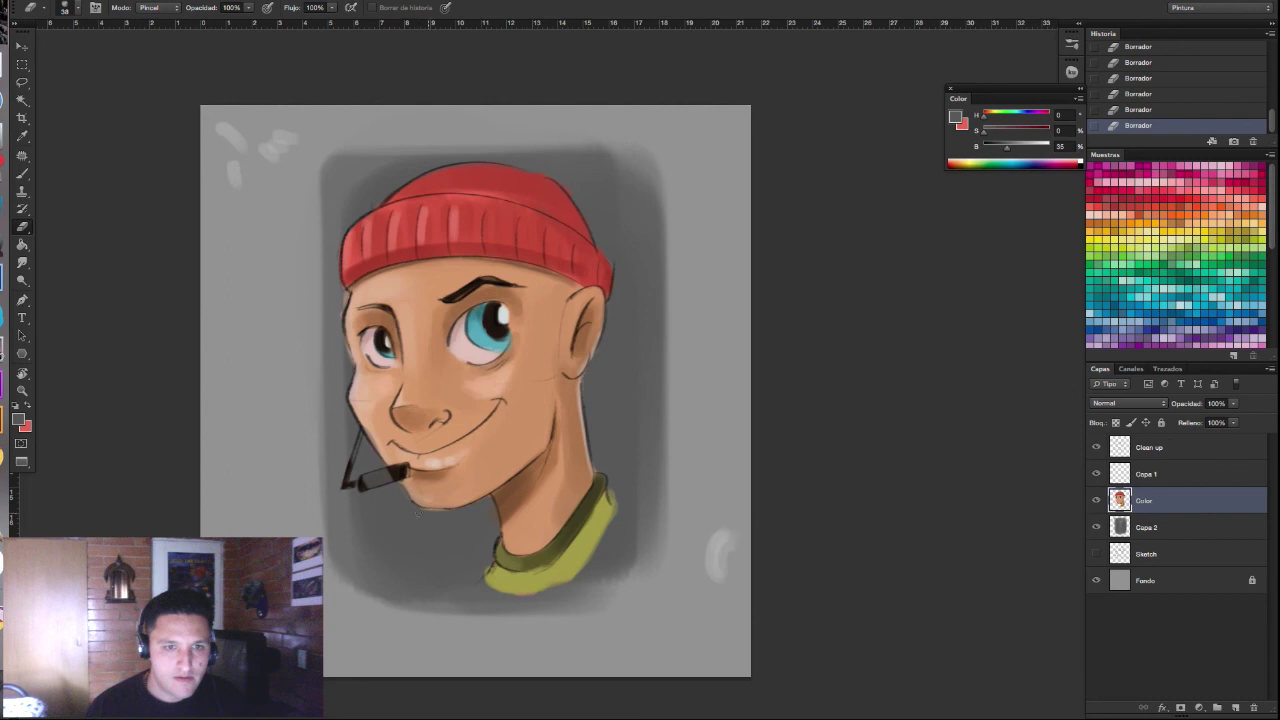
scroll(454, 525, down, 1)
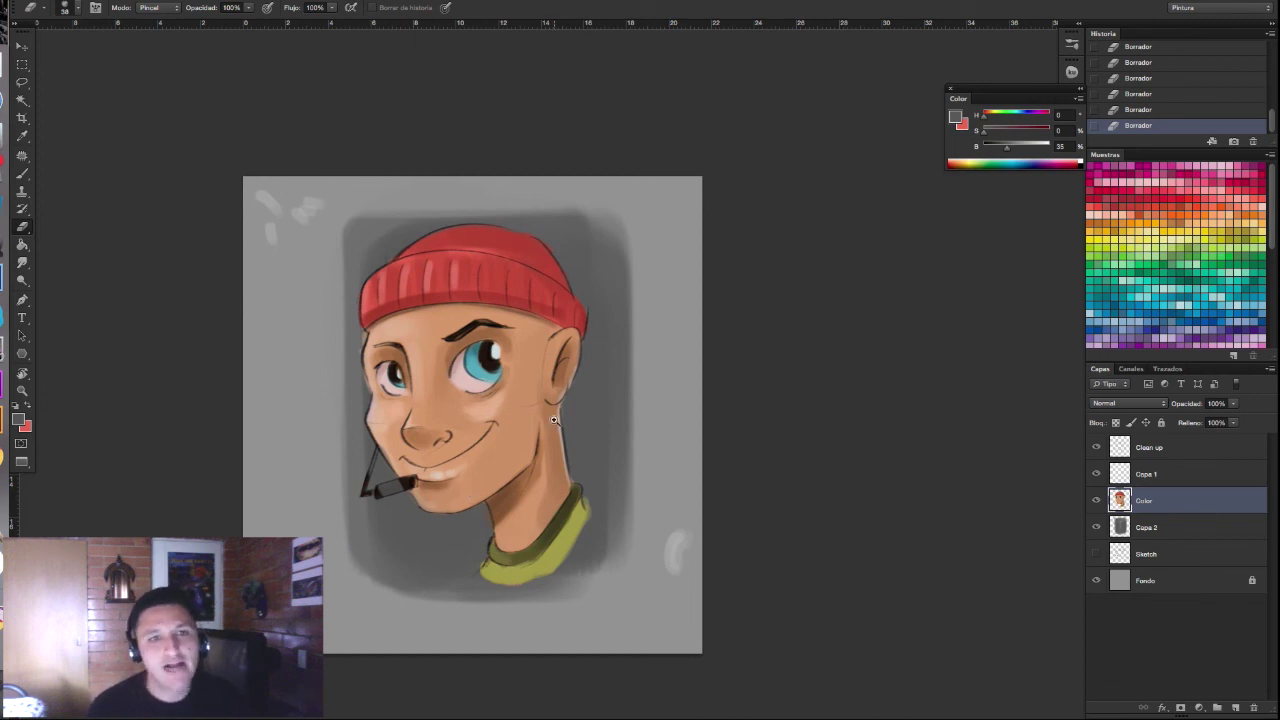
scroll(549, 415, up, 1)
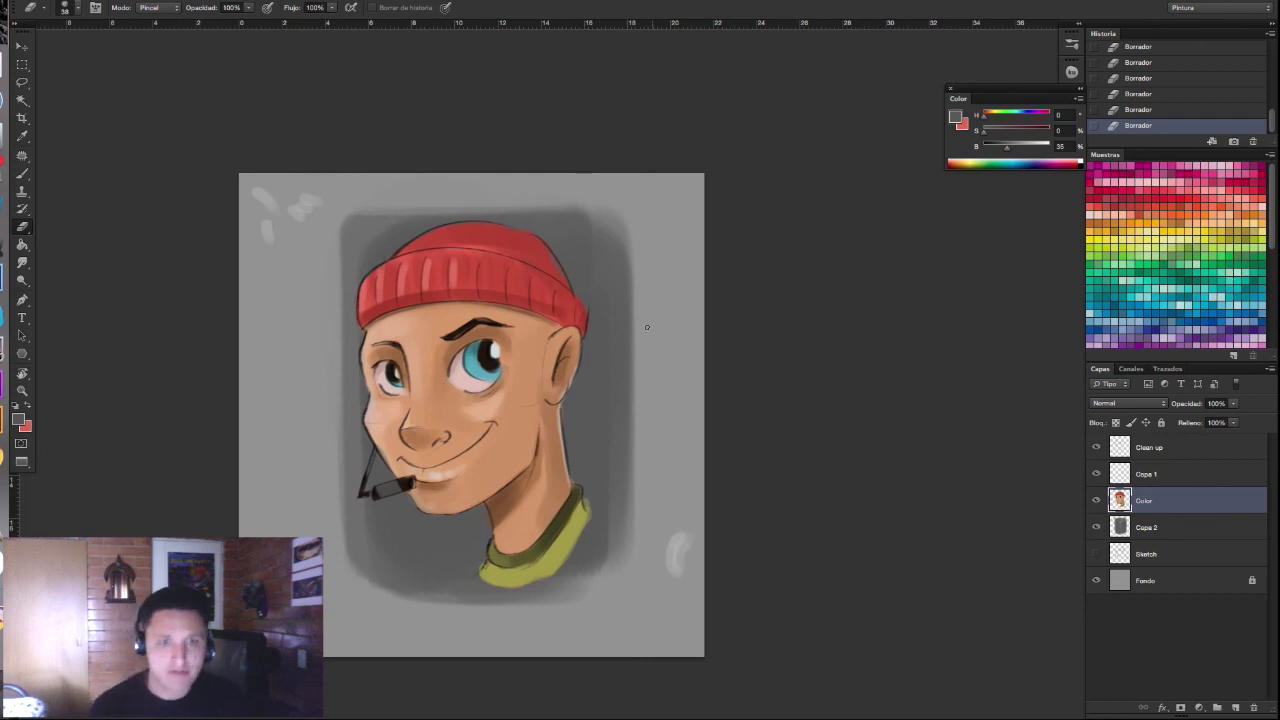
scroll(637, 375, up, 3)
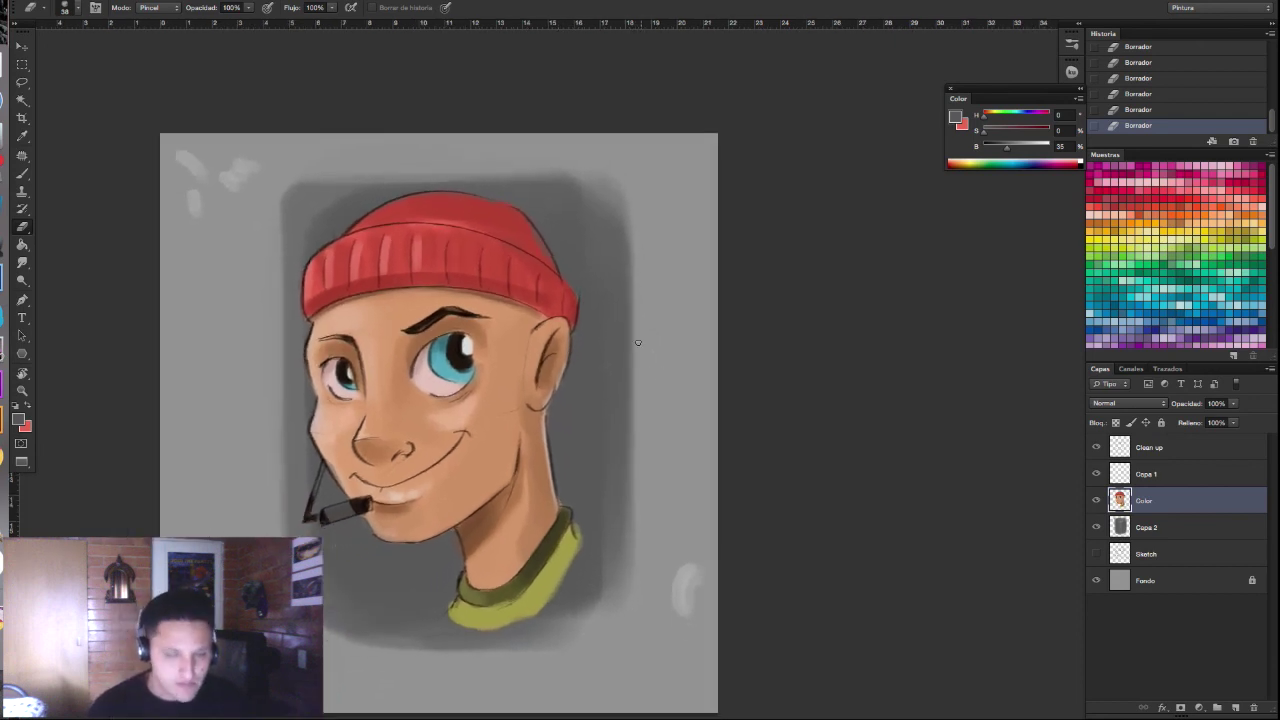
Step: Touch up the hat with its sampled red at brush size 173 and about 90% opacity
key(b)
mouse_move(520, 415)
mouse_down()
mouse_move(456, 402)
mouse_move(430, 360)
mouse_up()
key(9)
alt+click(530, 254)
drag(530, 254, 520, 220)
drag(527, 230, 522, 224)
Step: Sample skin tones, then smooth the collar's right edge with its yellow-green at brush size 48
alt+click(541, 425)
alt+click(541, 425)
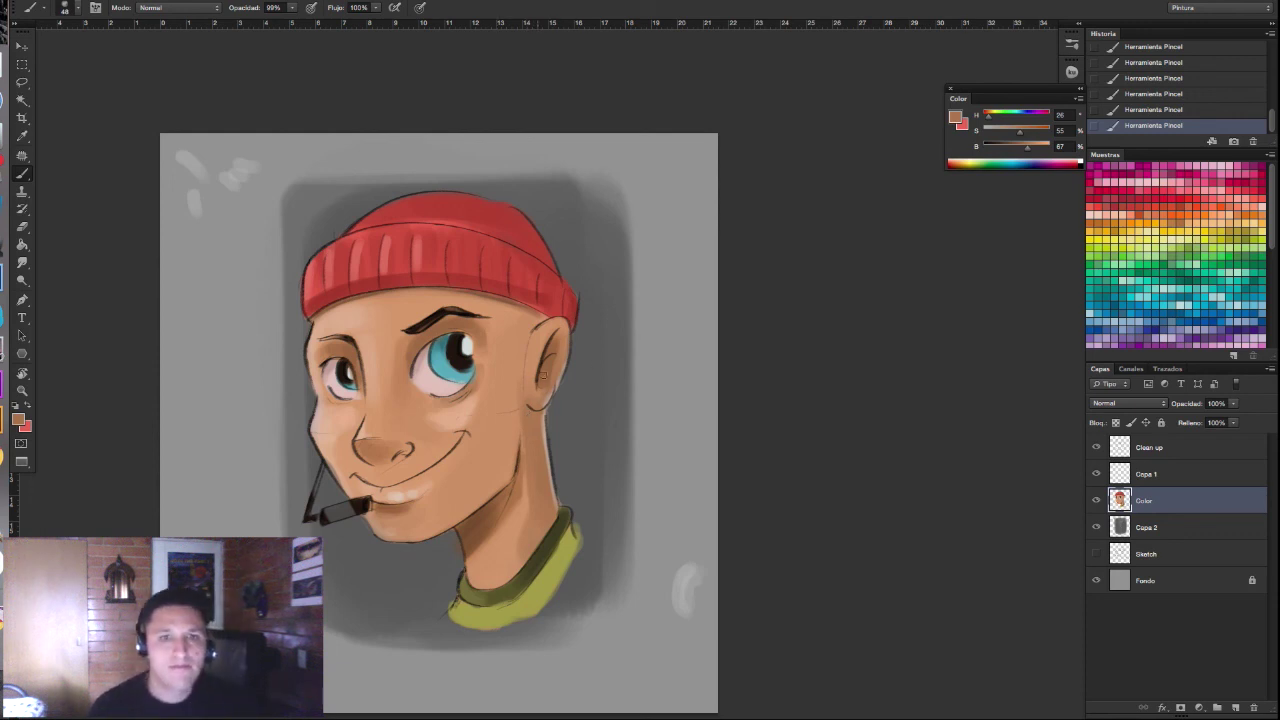
alt+click(540, 446)
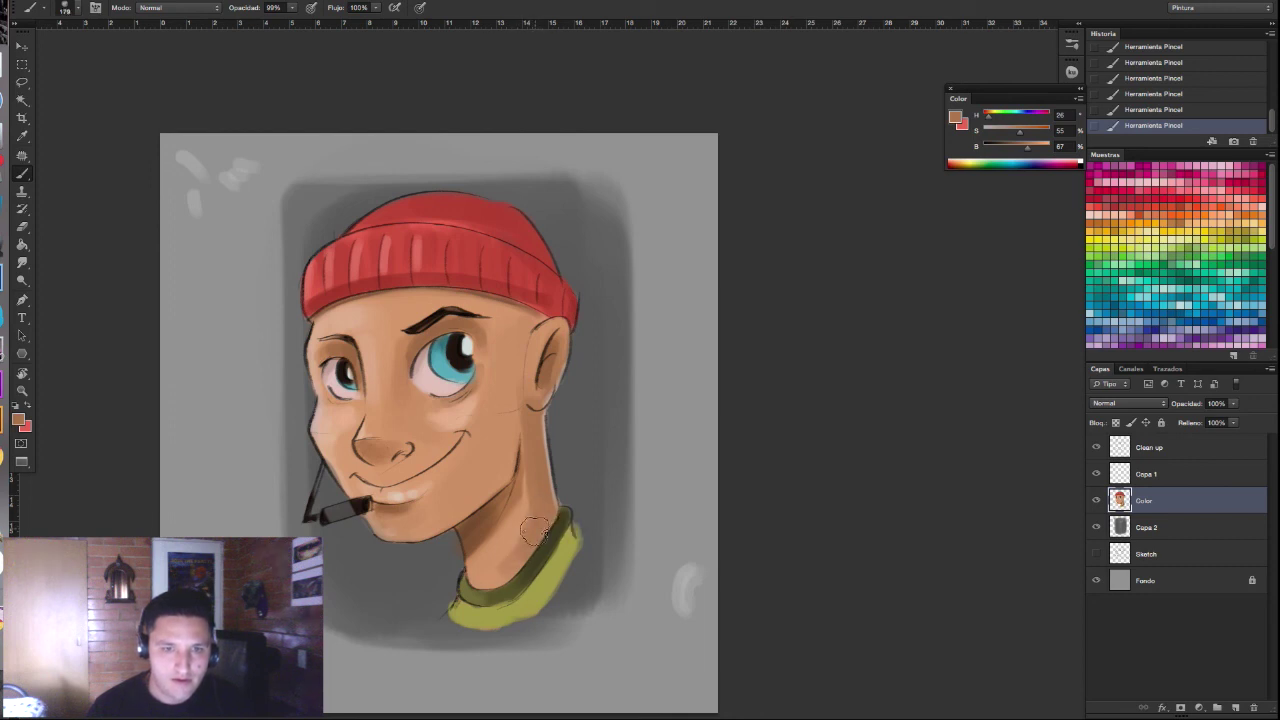
alt+click(486, 558)
drag(478, 573, 523, 522)
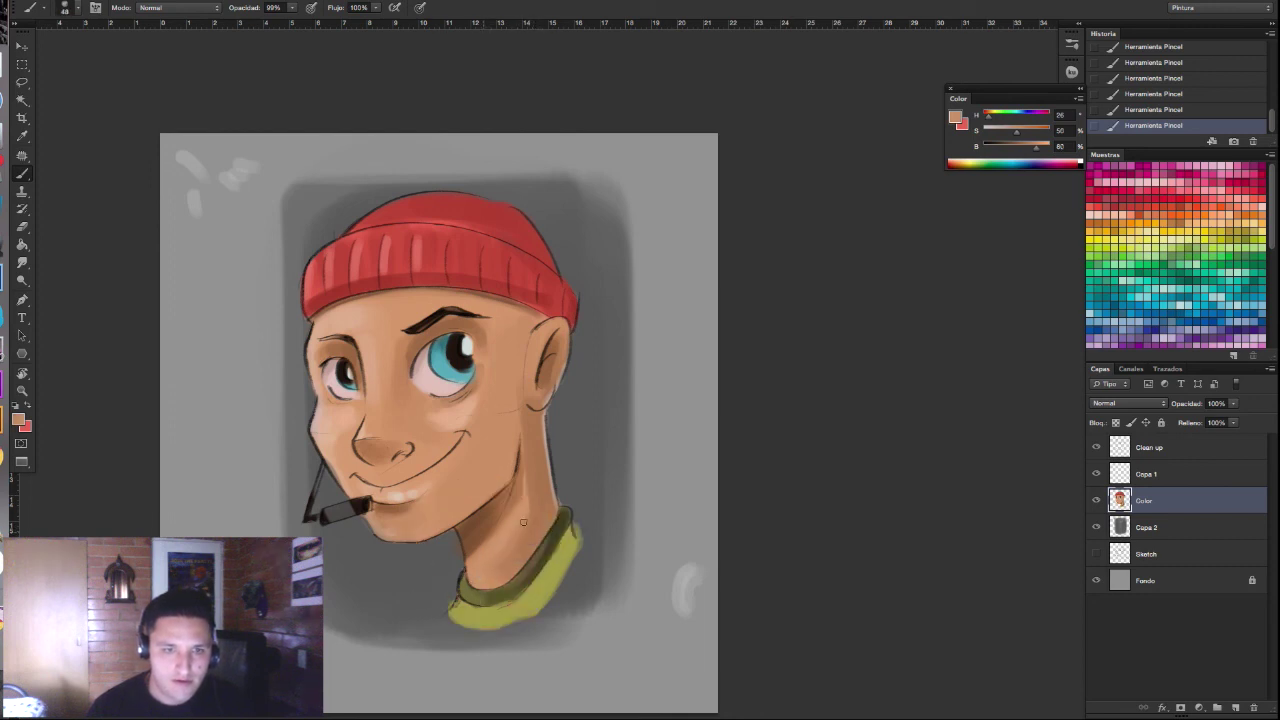
alt+click(539, 589)
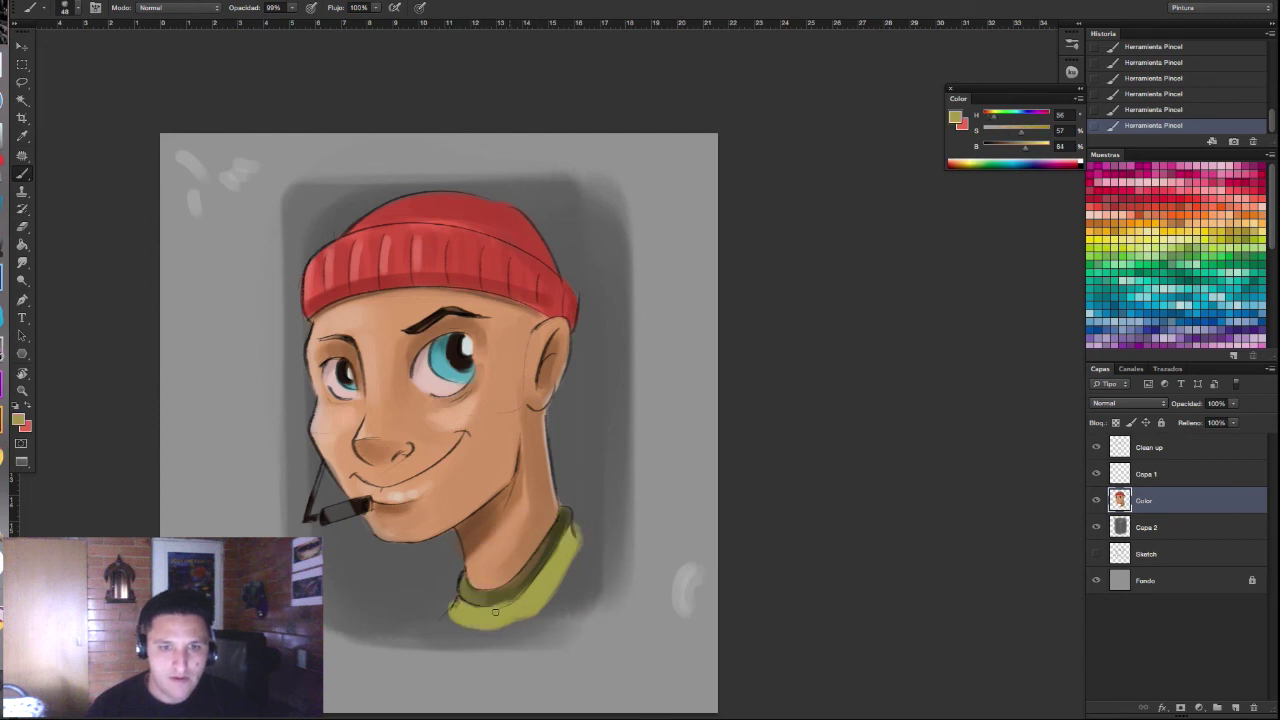
mouse_move(568, 548)
mouse_down()
mouse_move(605, 548)
mouse_move(540, 608)
mouse_move(485, 625)
mouse_move(440, 615)
mouse_up()
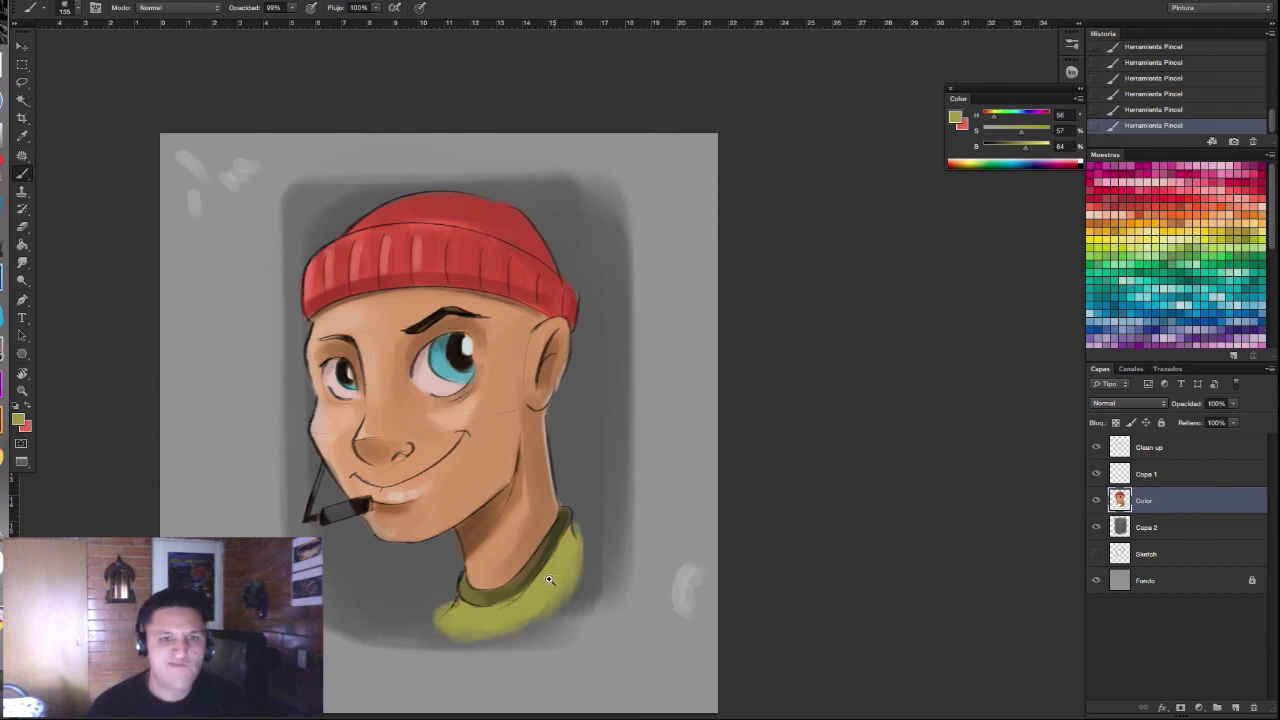
scroll(550, 565, down, 3)
scroll(545, 565, up, 1)
Step: Fill the Fondo layer with a darker grey, unlocking it first and relocking it afterwards
click(1115, 585)
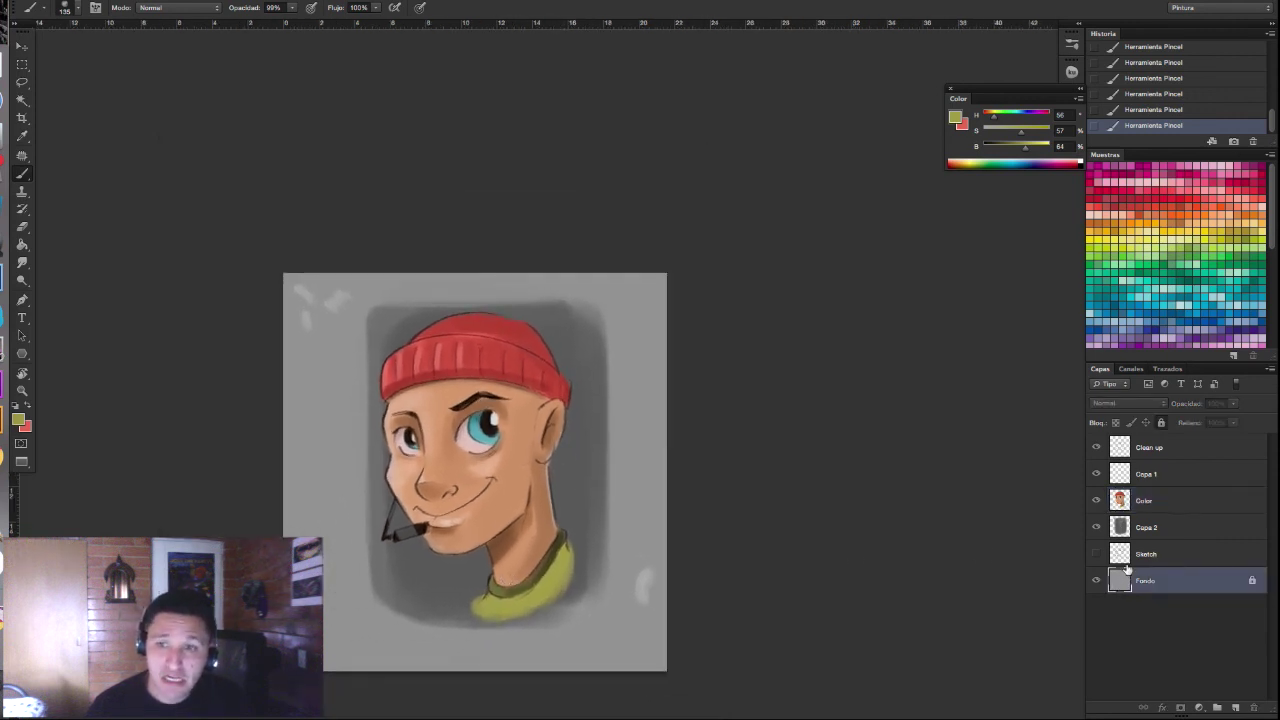
key(g)
alt+click(643, 418)
drag(1015, 148, 990, 158)
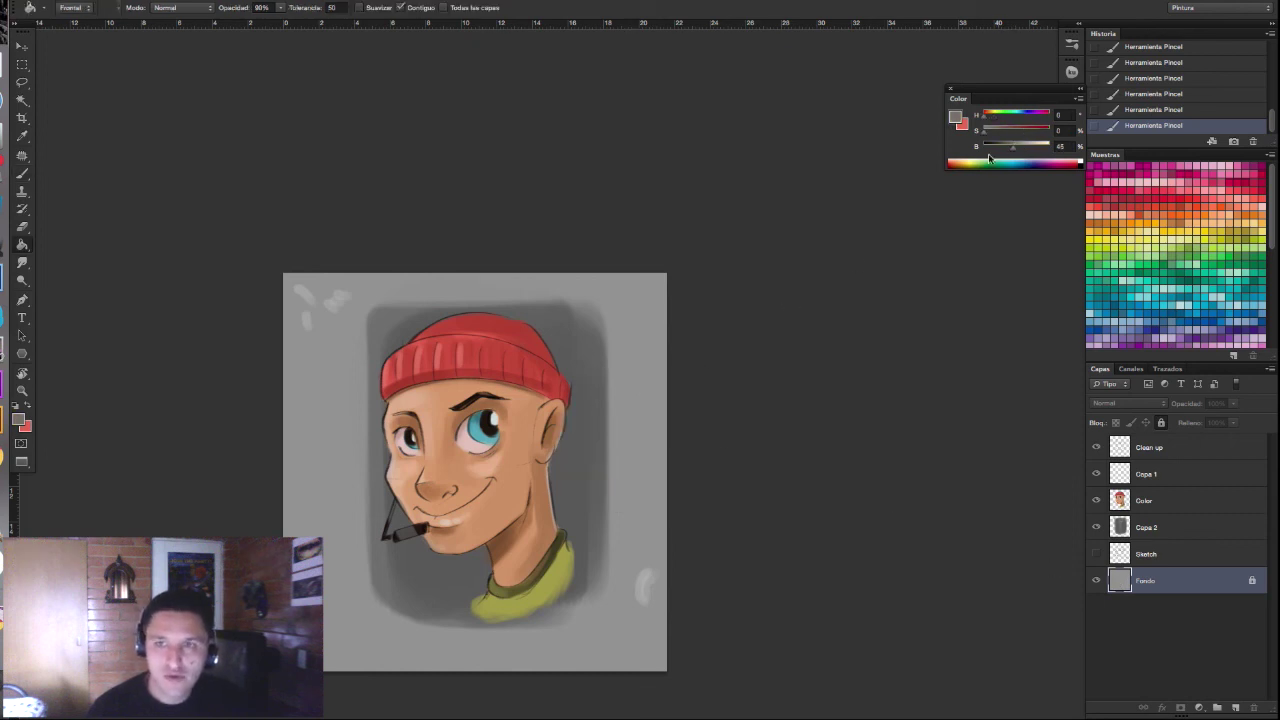
double_click(1144, 586)
key(Return)
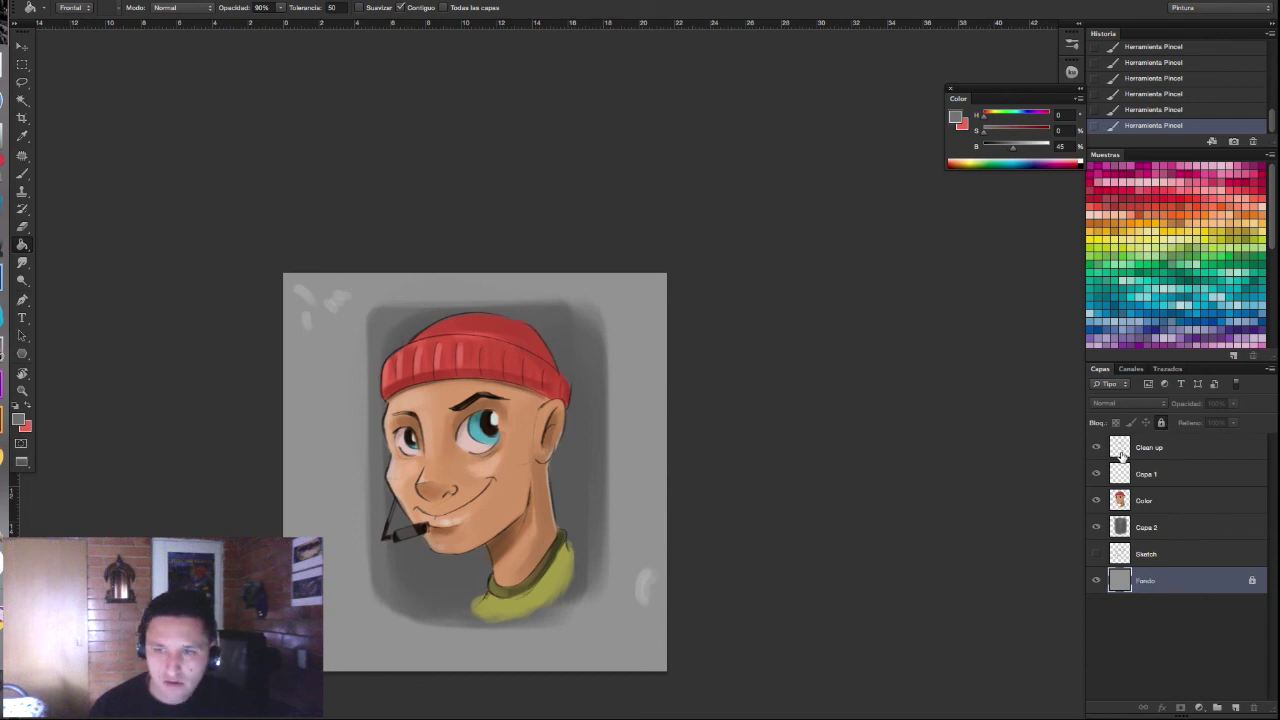
click(1161, 422)
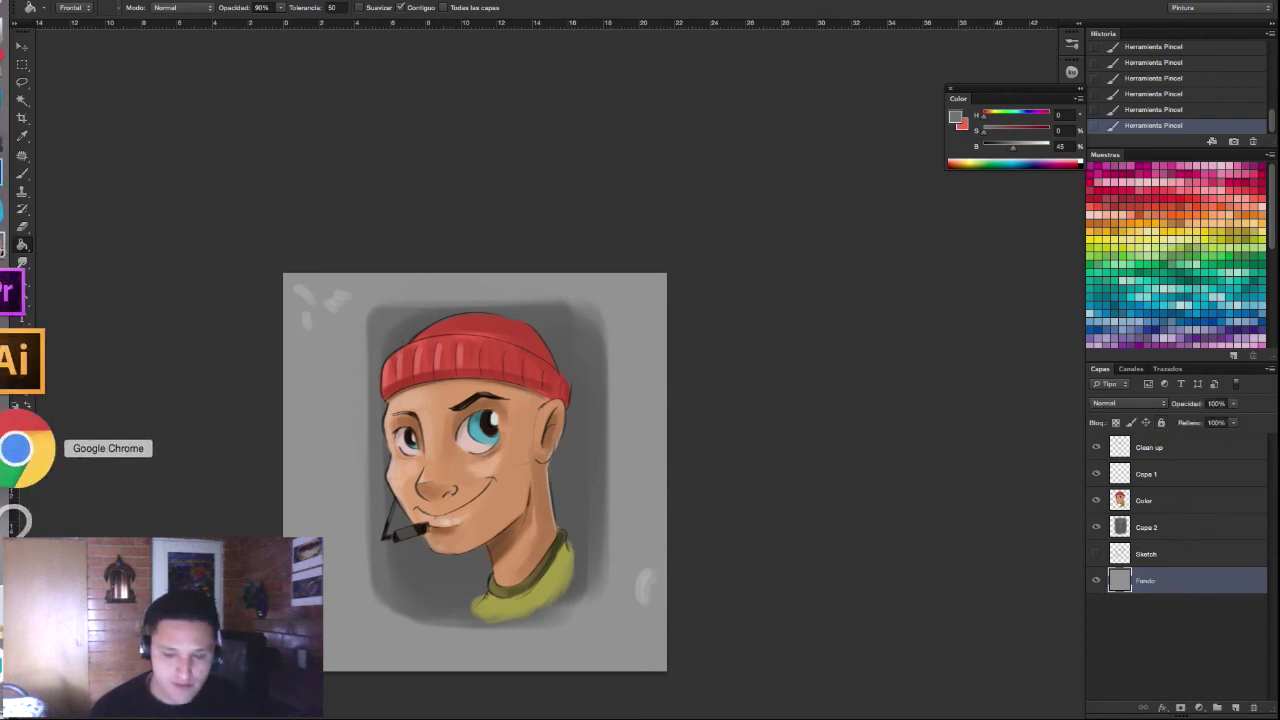
key(alt+BackSpace)
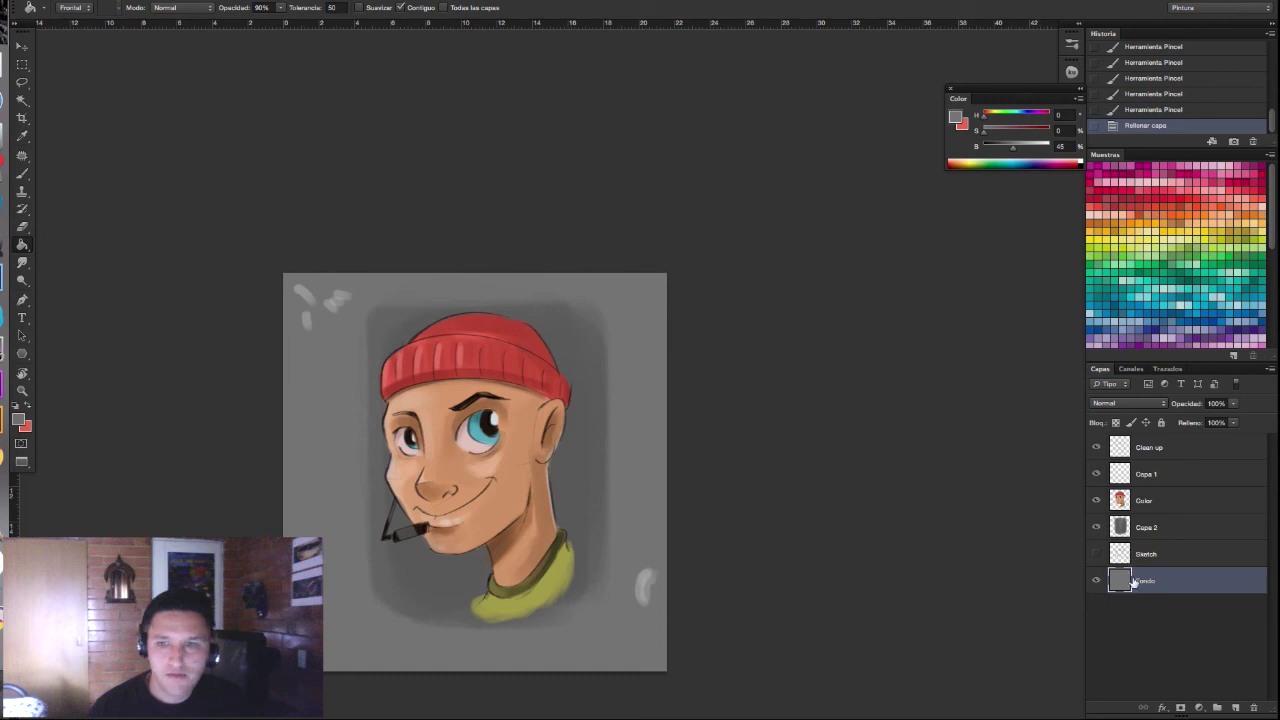
click(1161, 422)
Step: Zoom in and return to brush painting on the Color layer
key(ctrl+plus)
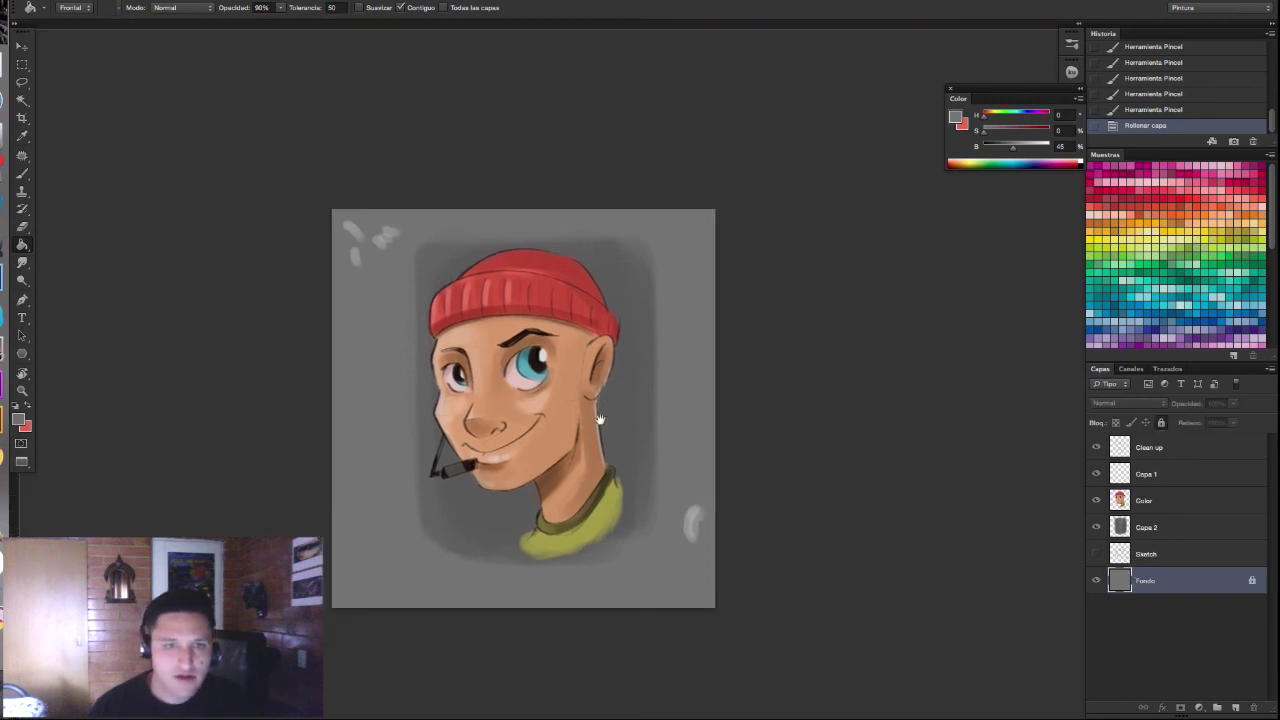
click(1142, 502)
key(b)
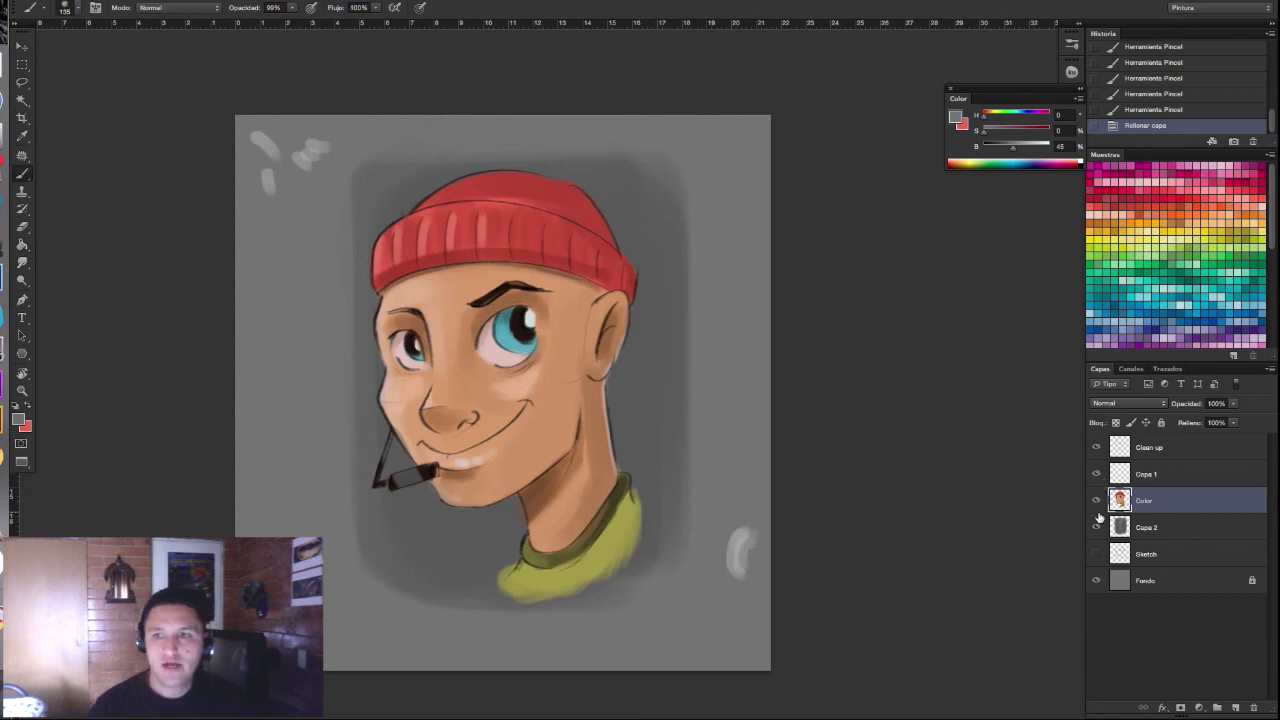
Step: Dab a lighter teal (H 190, S 68, B 89) onto the right iris with an 80 px brush
click(1097, 448)
click(1097, 448)
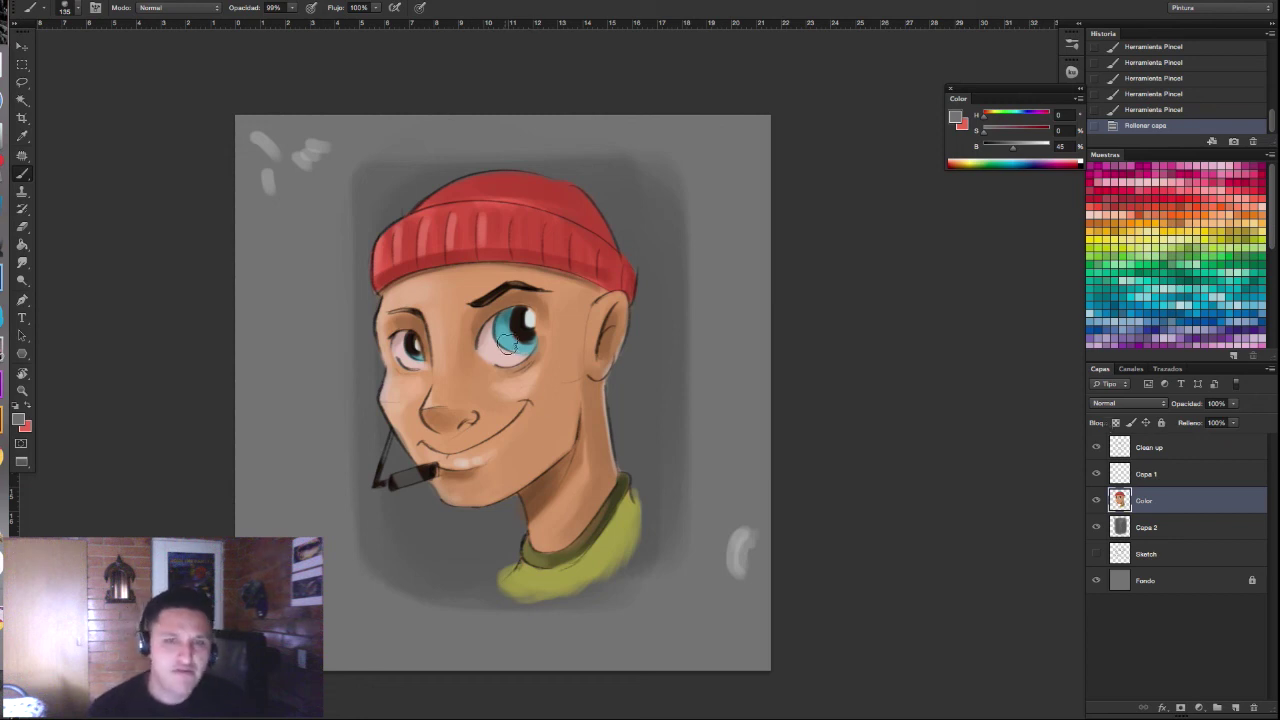
key(bracketleft)
key(bracketleft)
key(bracketleft)
key(bracketleft)
key(bracketleft)
key(bracketleft)
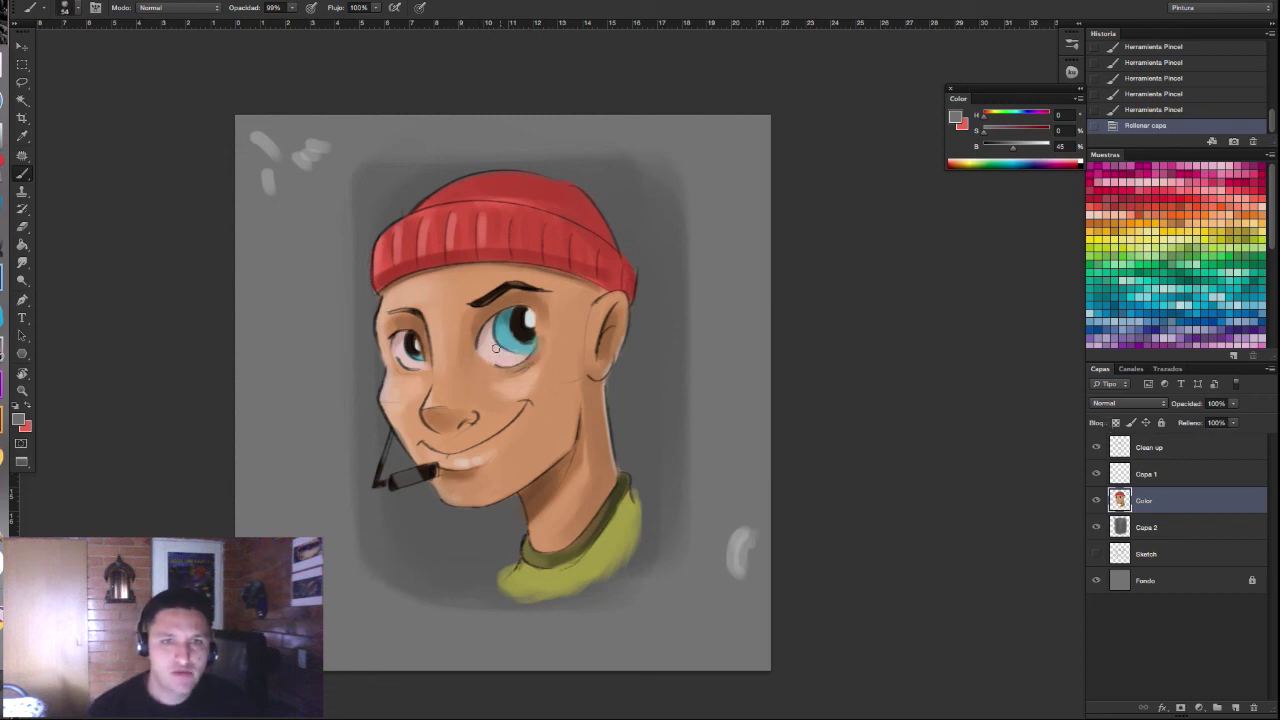
scroll(536, 323, up, 1)
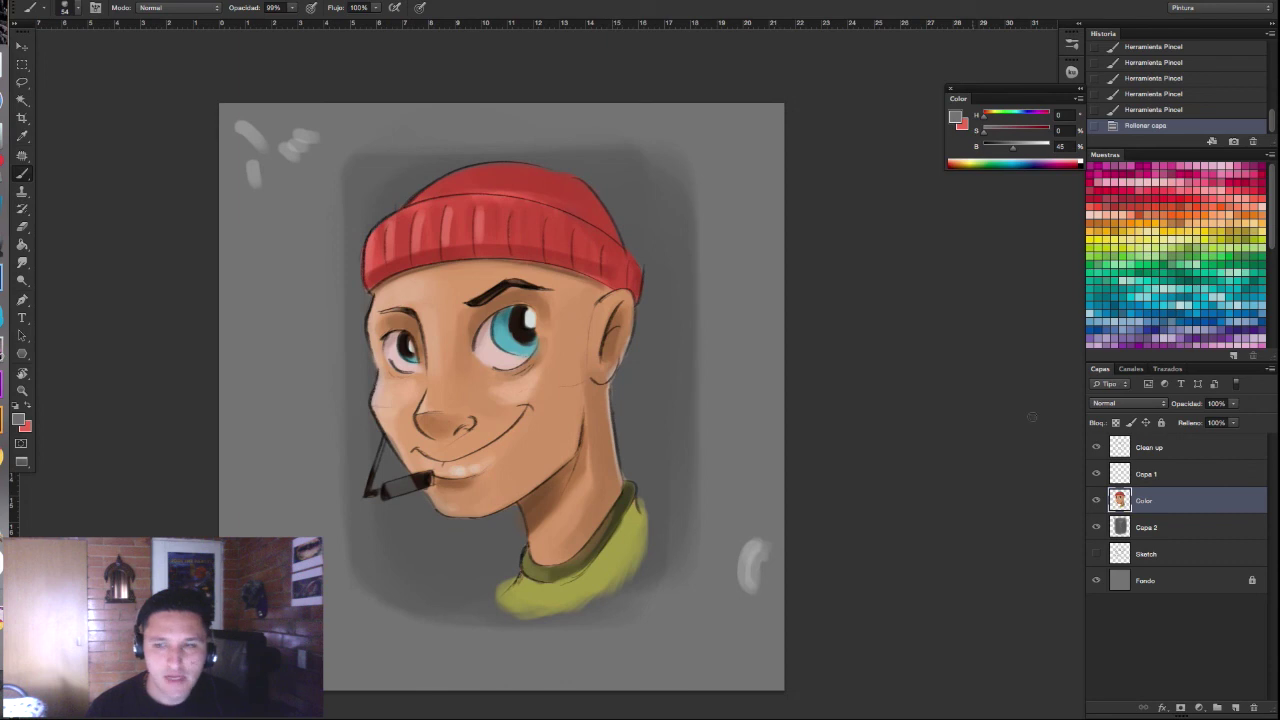
alt+click(505, 336)
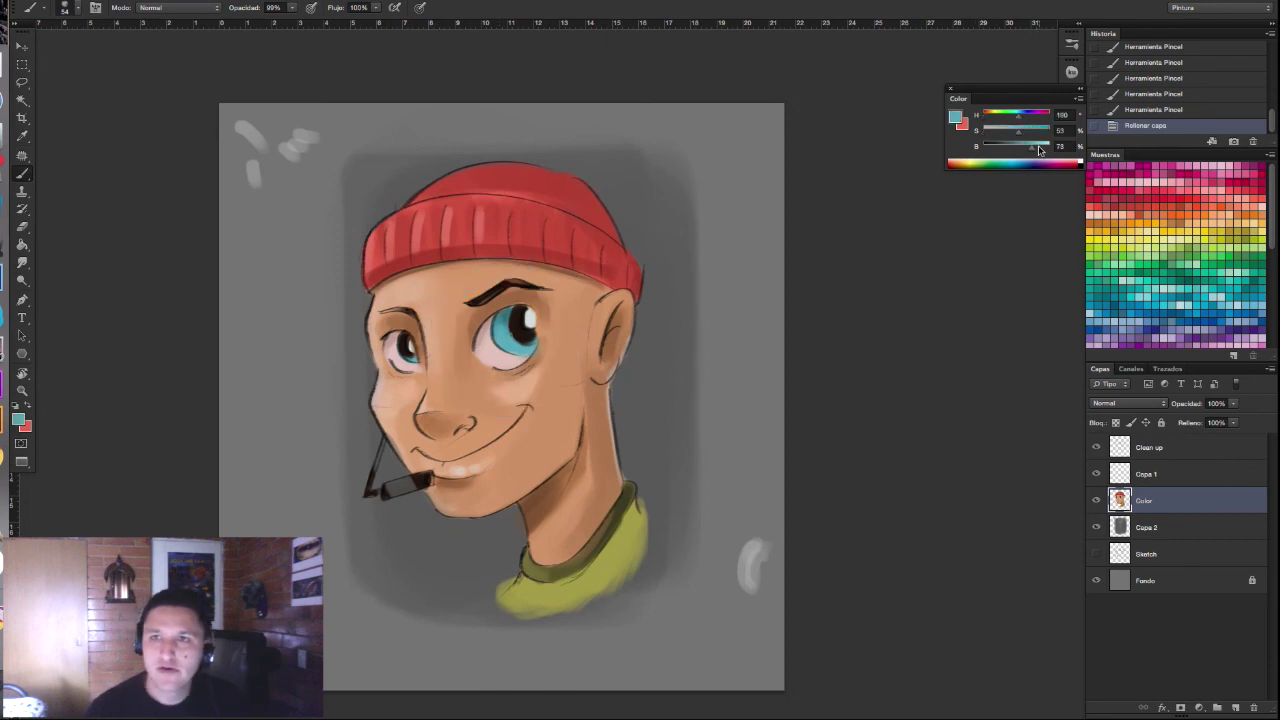
click(957, 119)
click(858, 416)
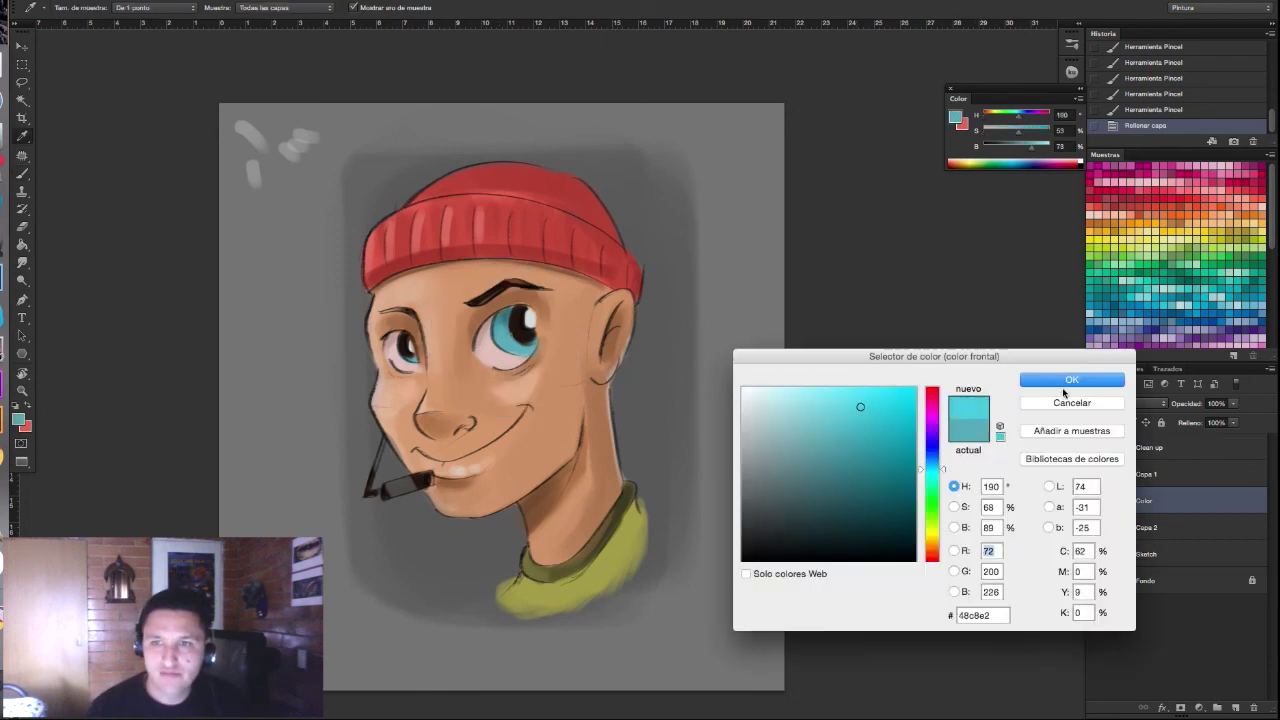
click(1066, 380)
click(520, 350)
click(521, 350)
Step: Add four more lighter teal dabs to the eye
click(523, 349)
click(524, 349)
click(526, 348)
click(527, 347)
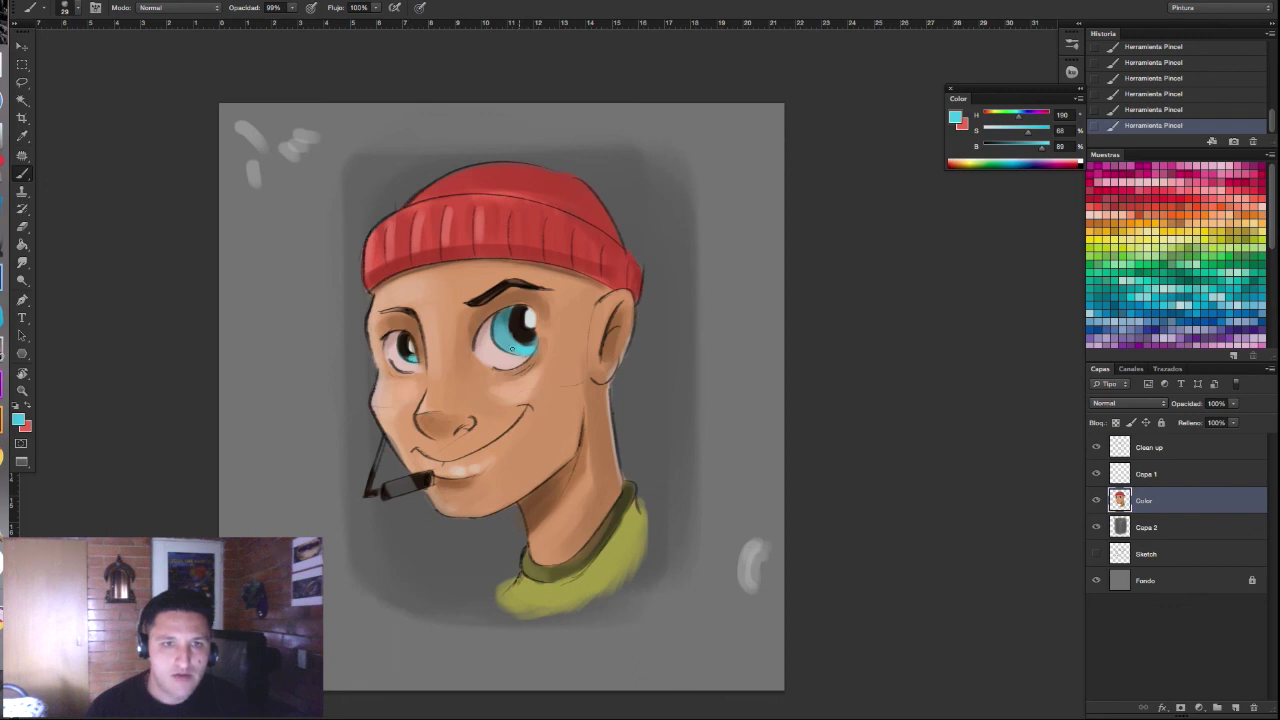
Step: Brighten the shirt's right side with a brighter yellow derived from the olive
alt+click(640, 528)
click(956, 118)
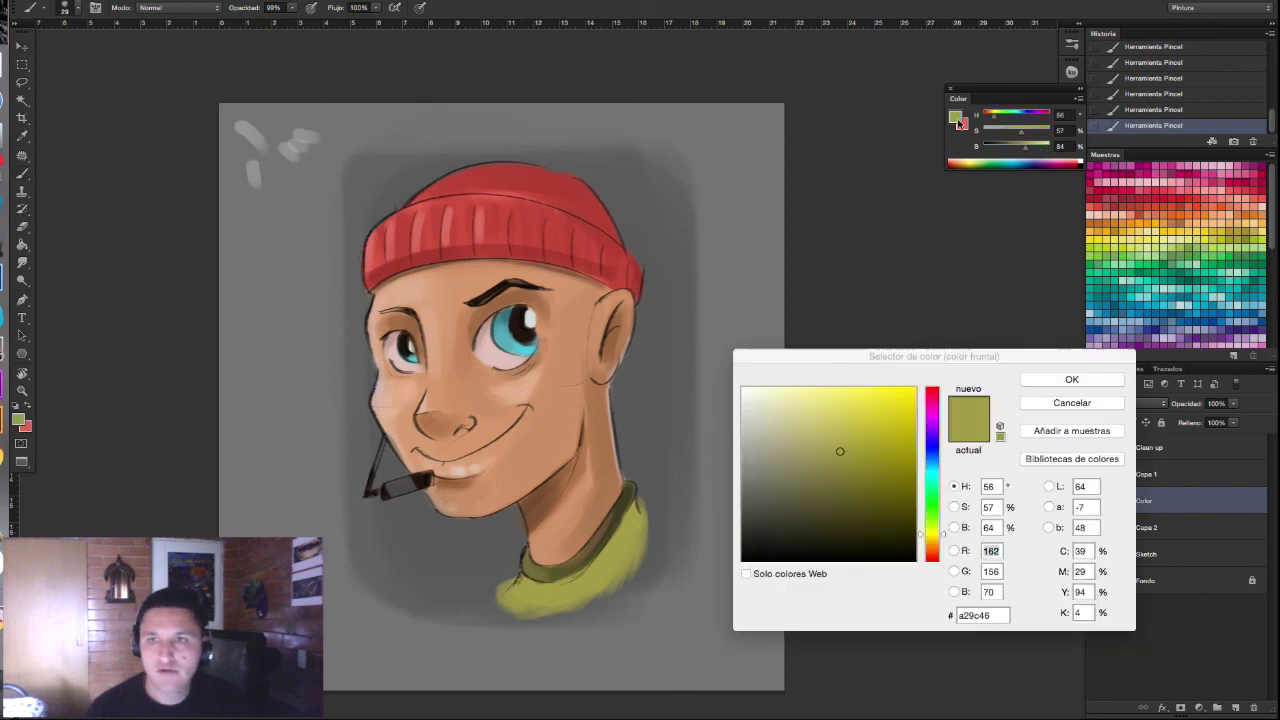
click(903, 414)
click(895, 410)
key(Return)
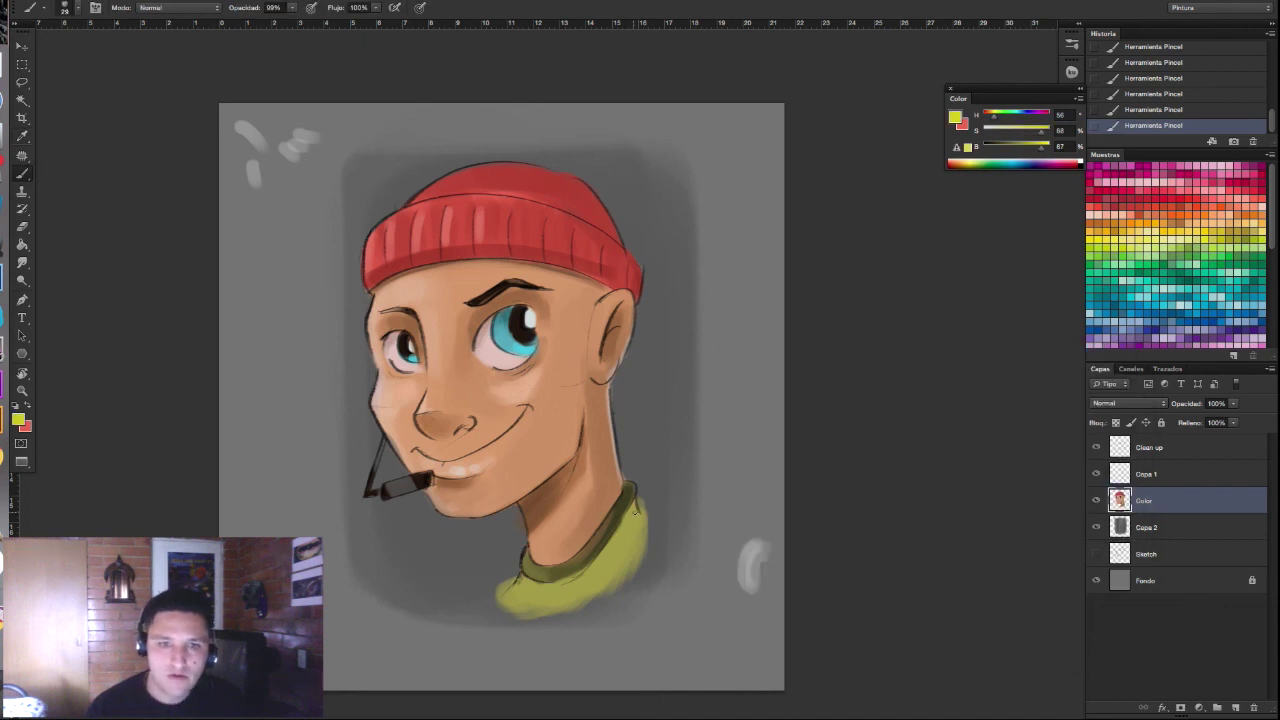
drag(636, 511, 605, 570)
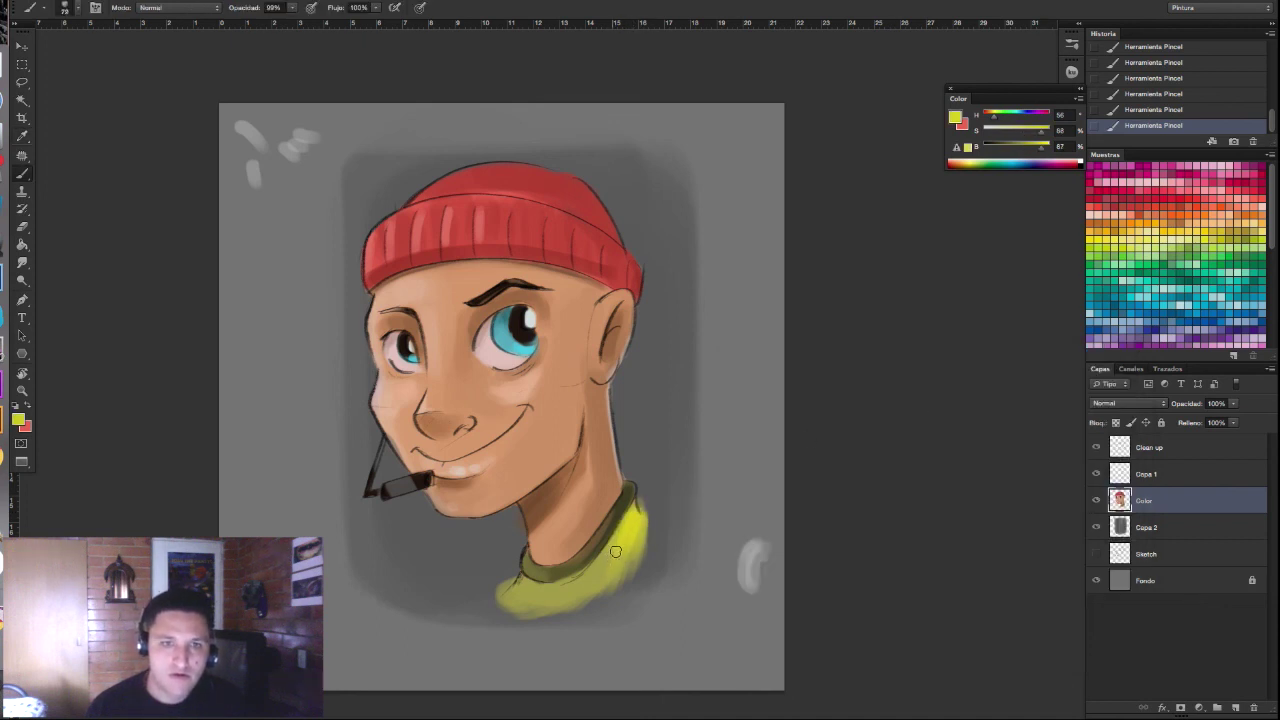
Step: Lighten the hat's left edge and upper right with a more saturated red
alt+click(584, 200)
click(956, 118)
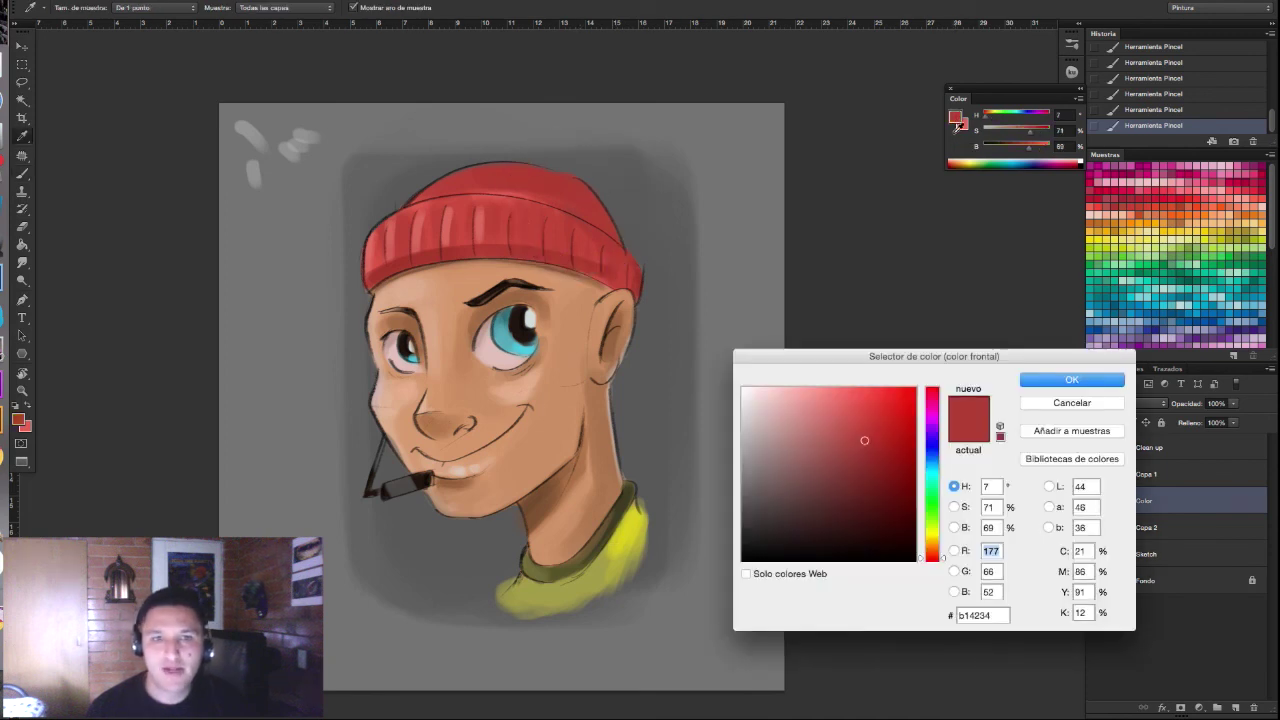
click(1072, 379)
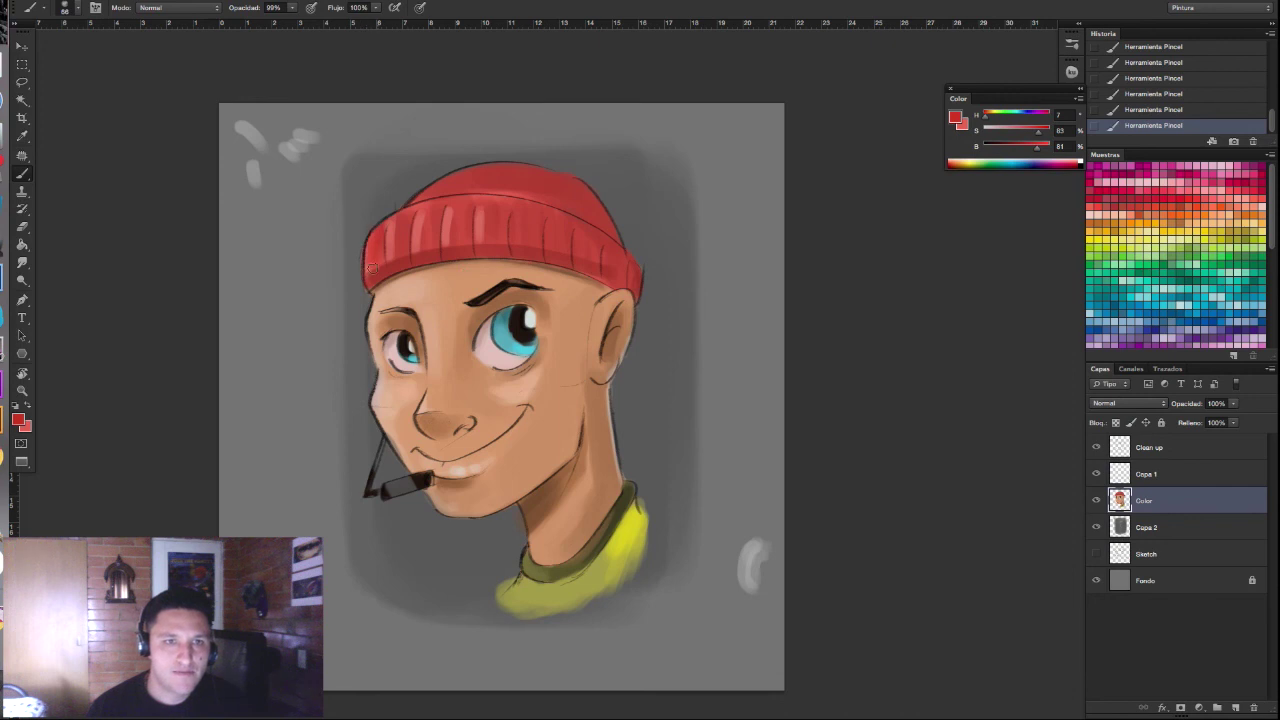
drag(370, 234, 370, 262)
drag(585, 196, 607, 228)
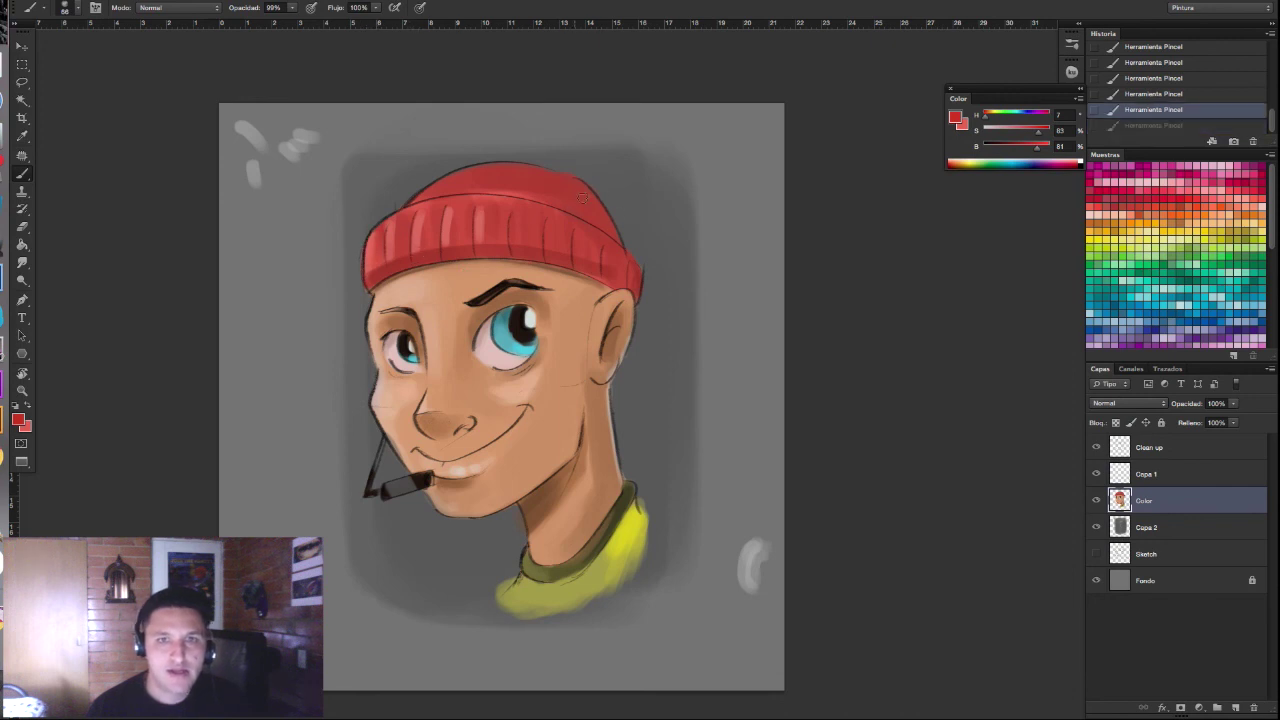
Step: Paint a new red shade over the beanie's top outline, then sample the face's skin tone
alt+click(380, 240)
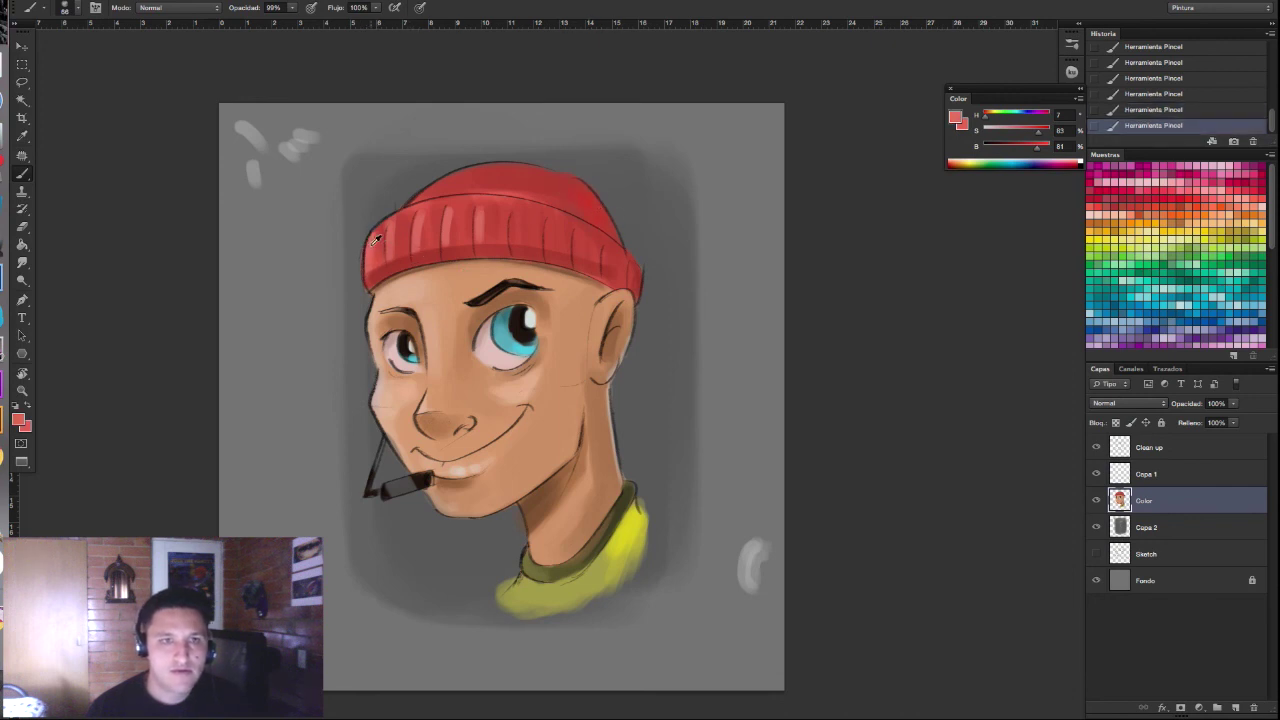
click(957, 117)
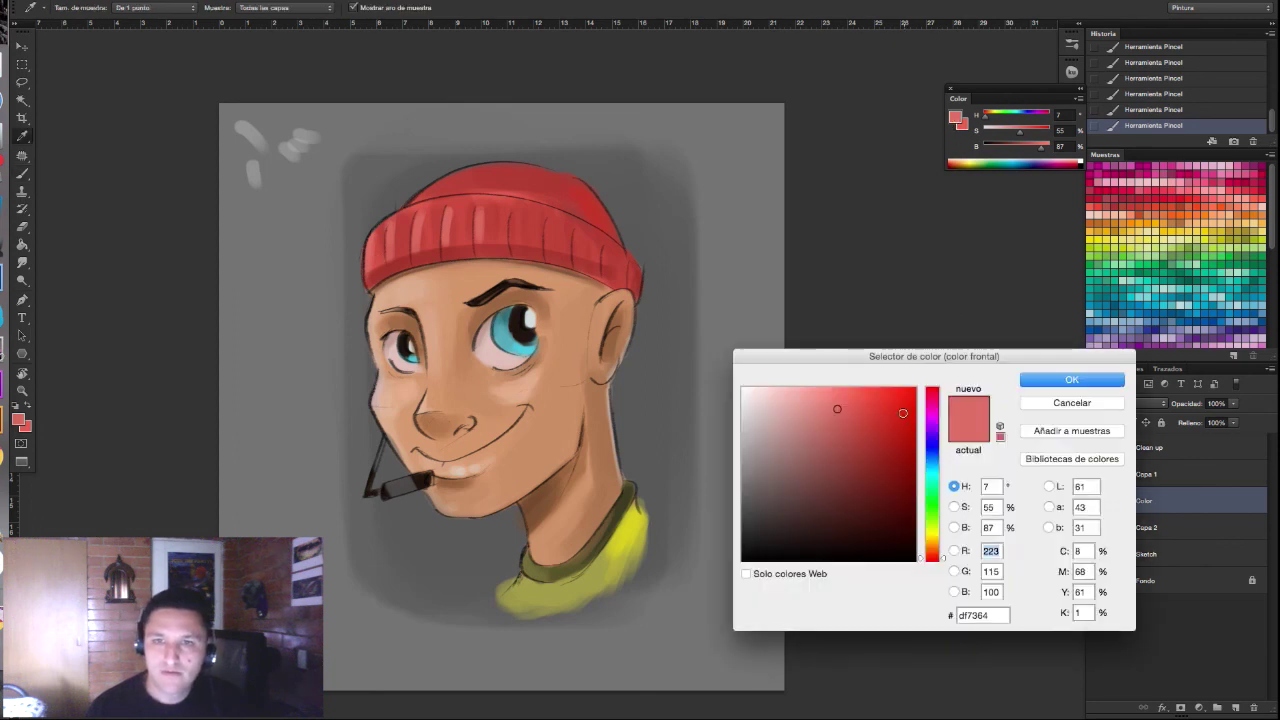
click(825, 405)
click(1055, 378)
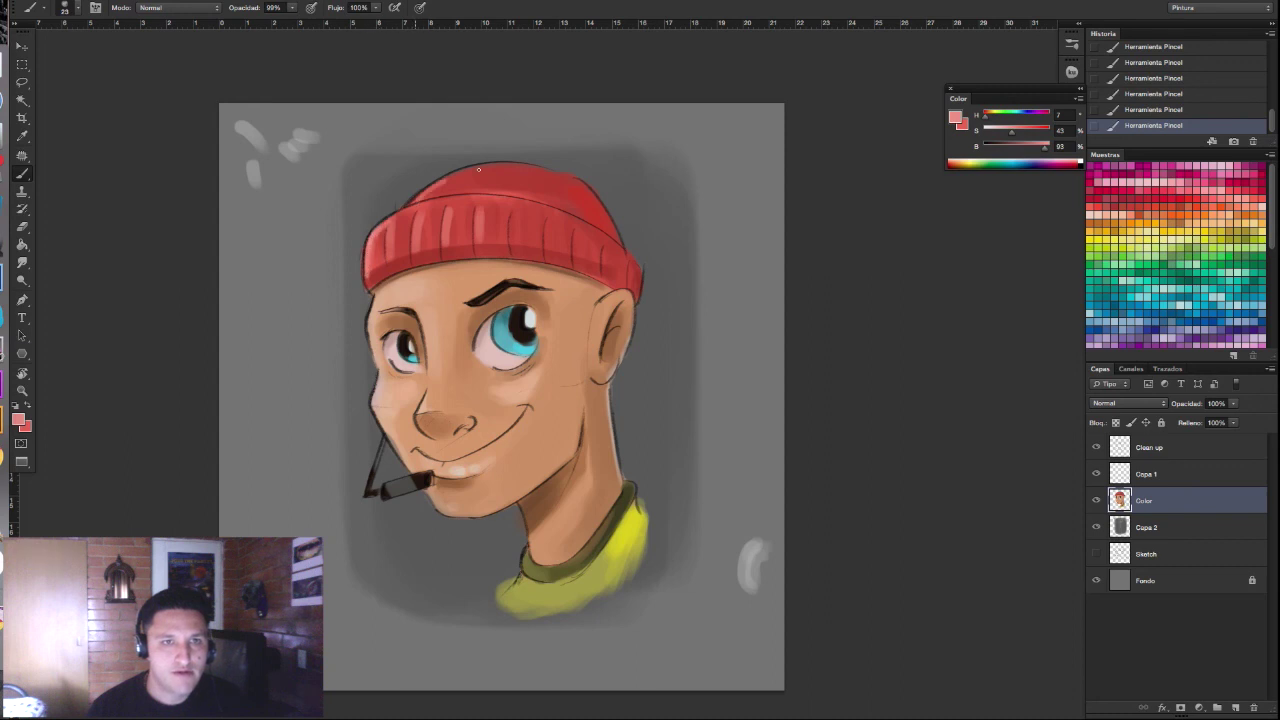
drag(493, 165, 484, 170)
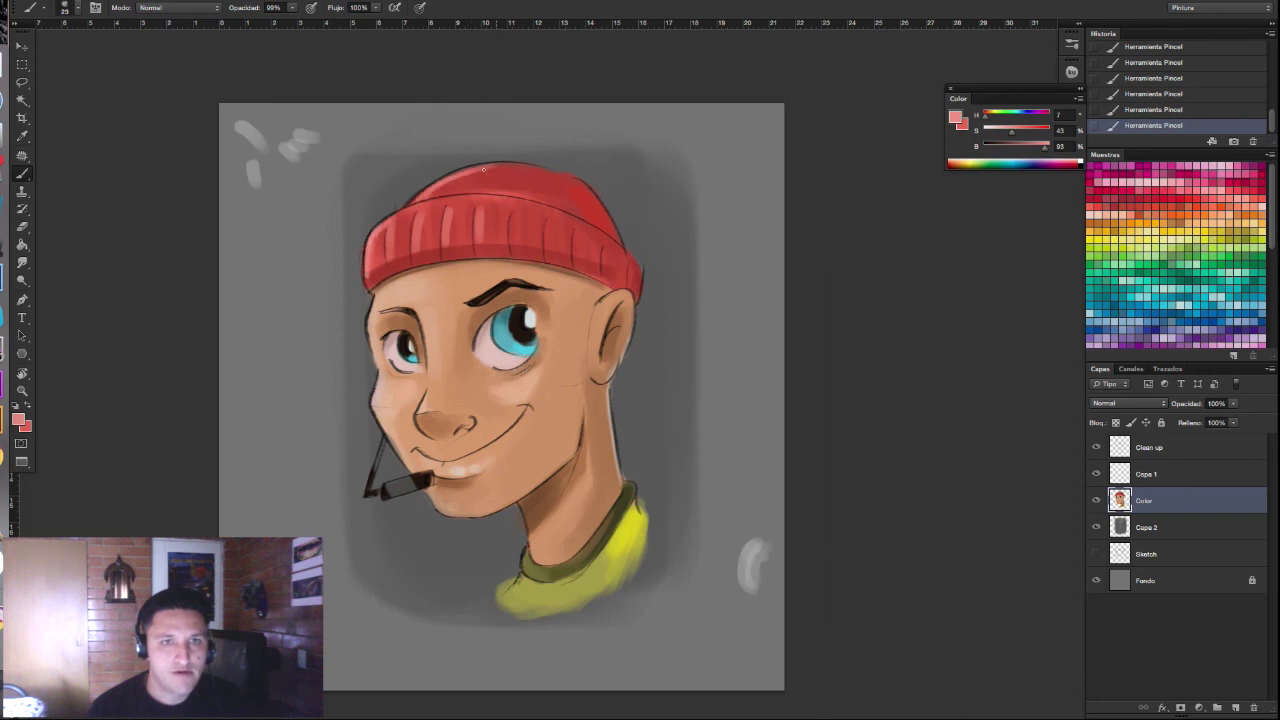
alt+click(378, 323)
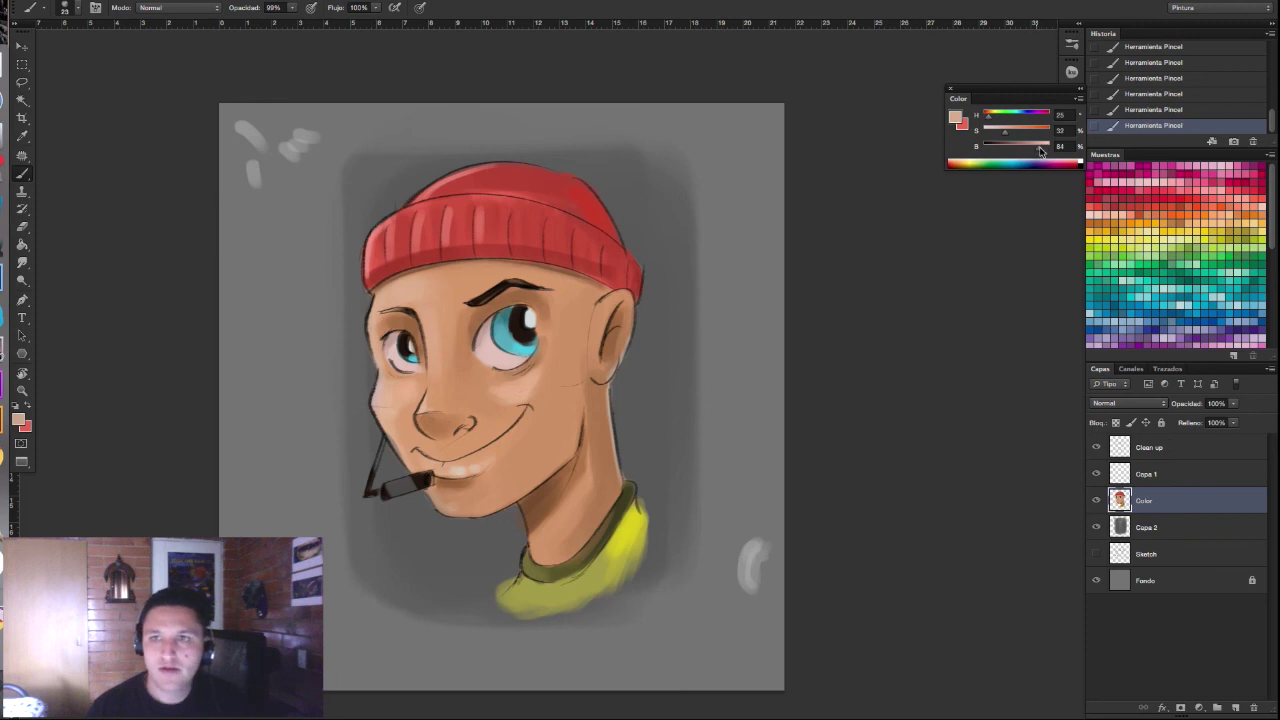
Step: Blend the skin around the eyes with sampled light and dark tones, using a smaller brush
drag(1041, 150, 1044, 150)
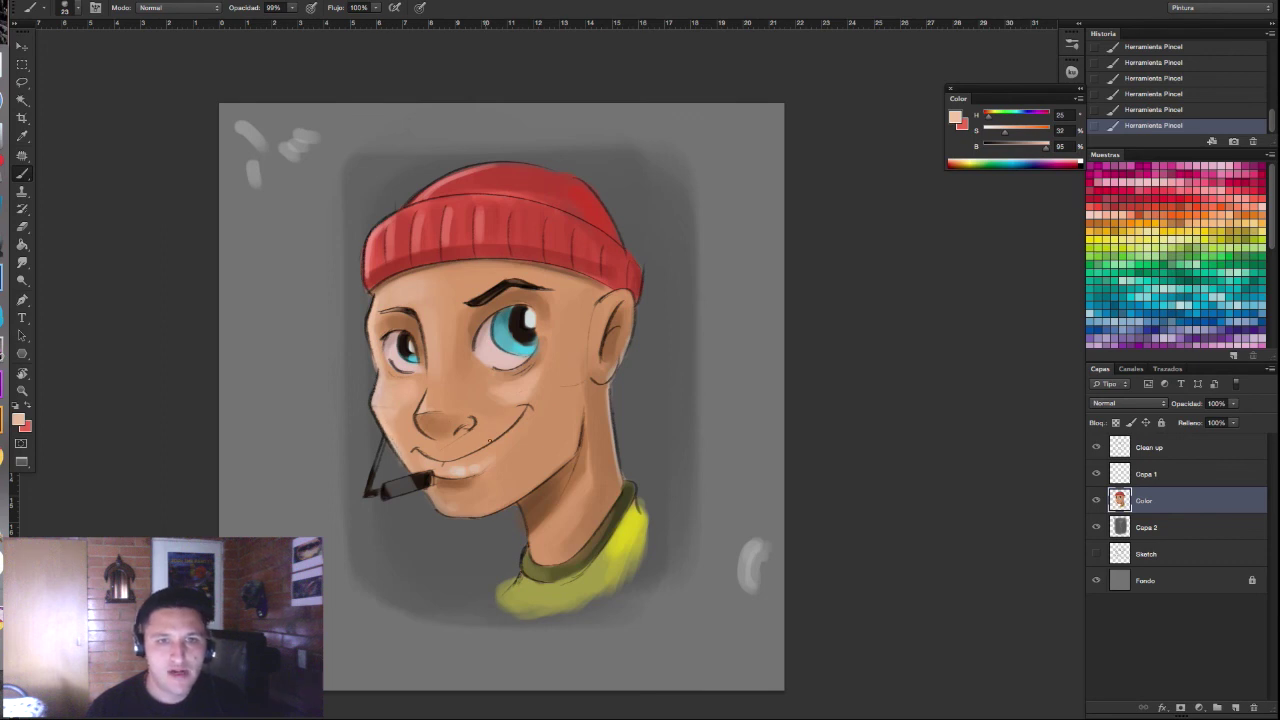
alt+click(427, 408)
alt+click(399, 345)
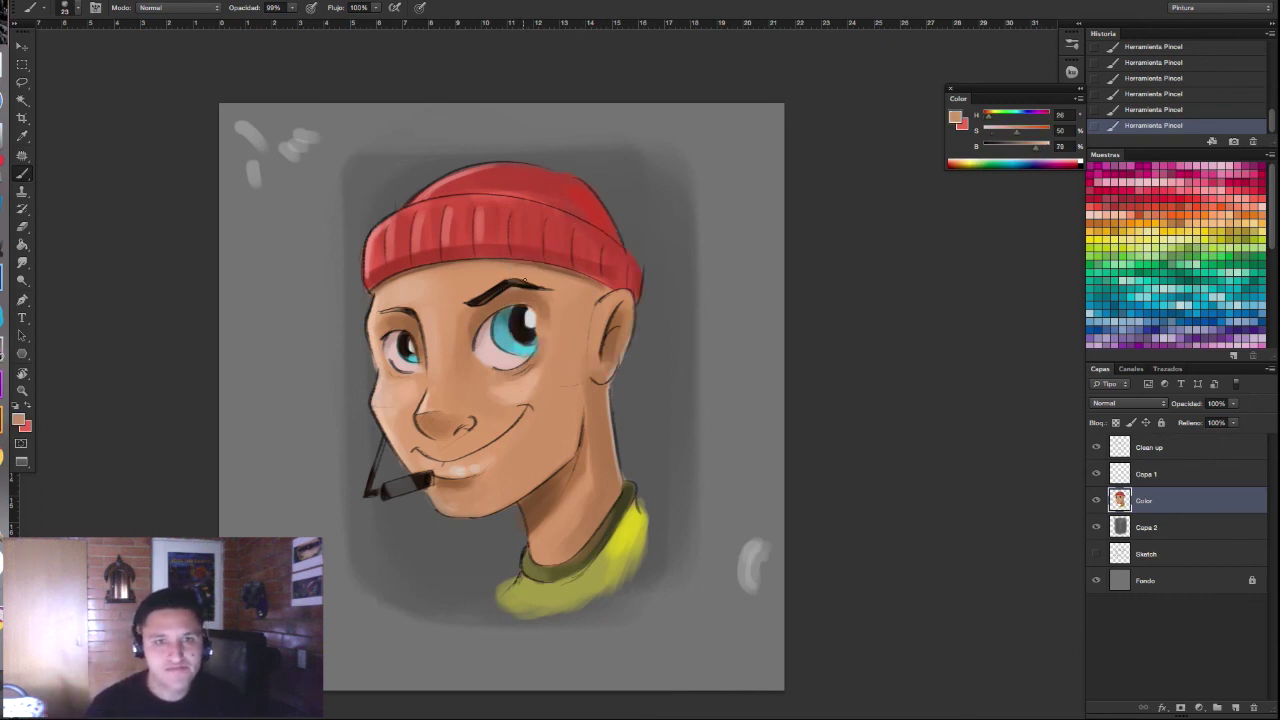
alt+click(524, 314)
mouse_move(524, 314)
mouse_down()
mouse_move(499, 288)
mouse_move(512, 287)
mouse_up()
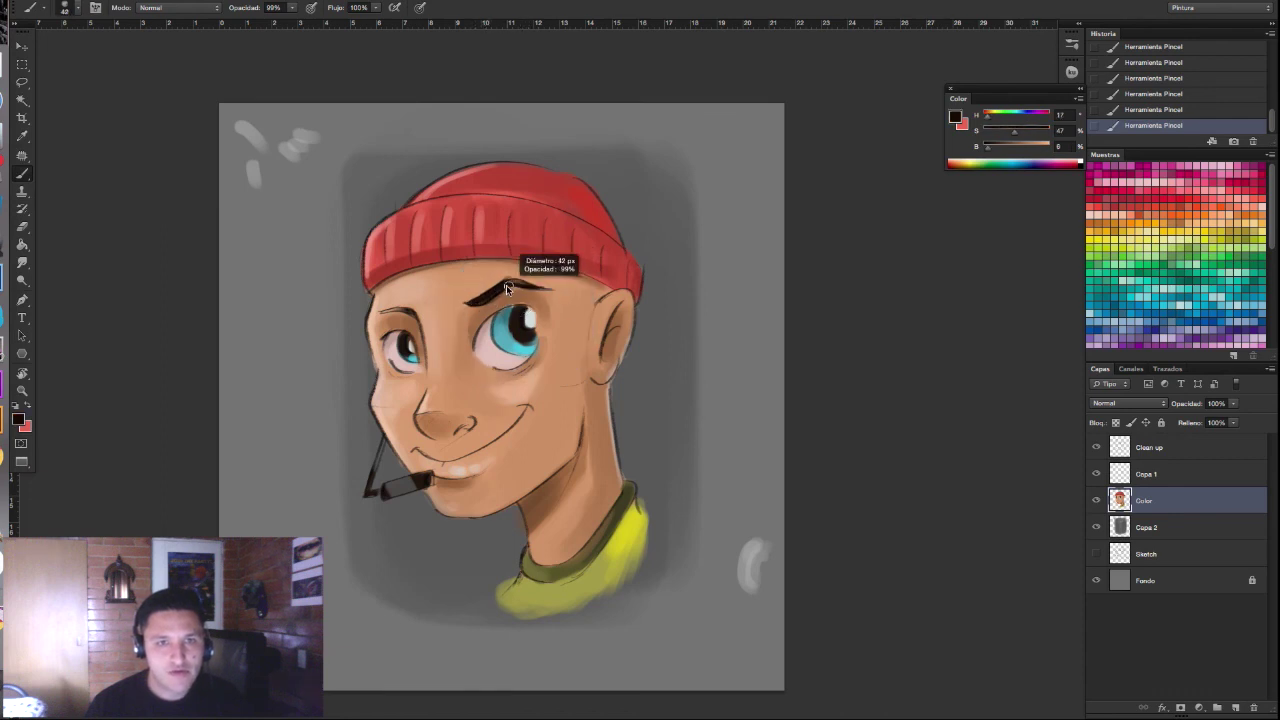
alt+click(393, 308)
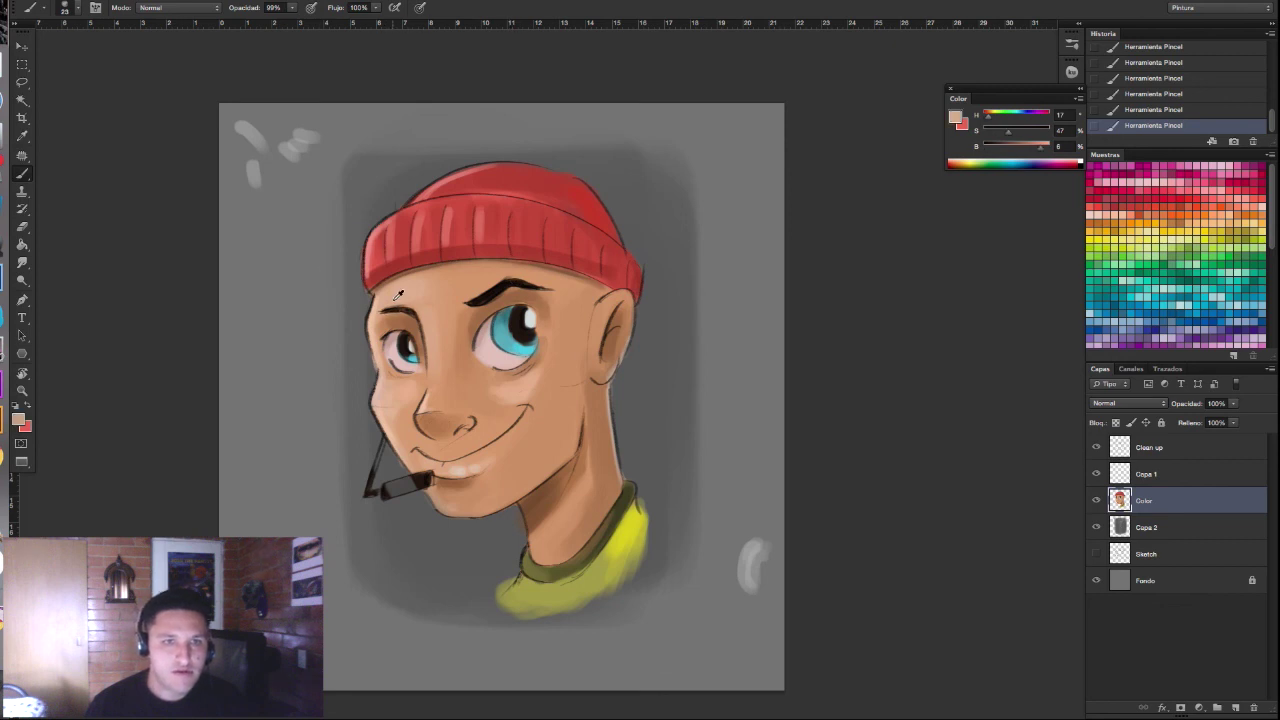
alt+click(407, 315)
drag(402, 324, 398, 322)
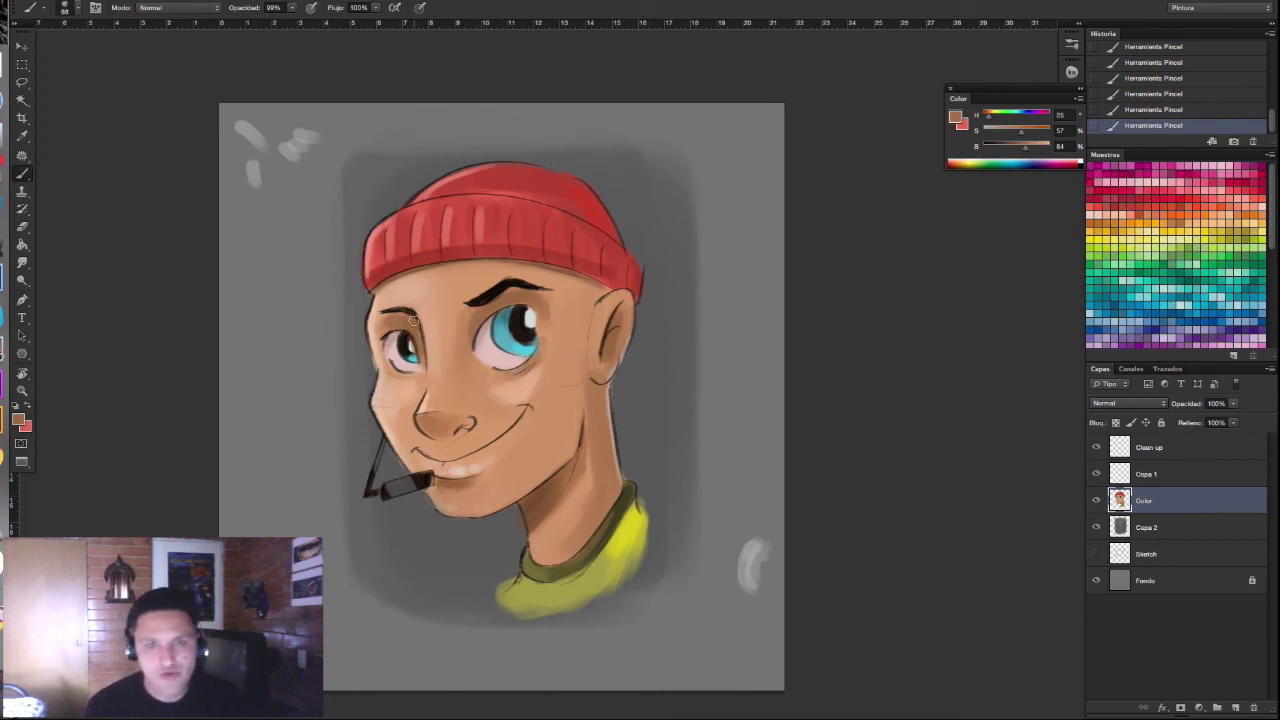
Step: Blend the cheek, mouth and neck shading with sampled skin tones at about 79 px
alt+click(576, 394)
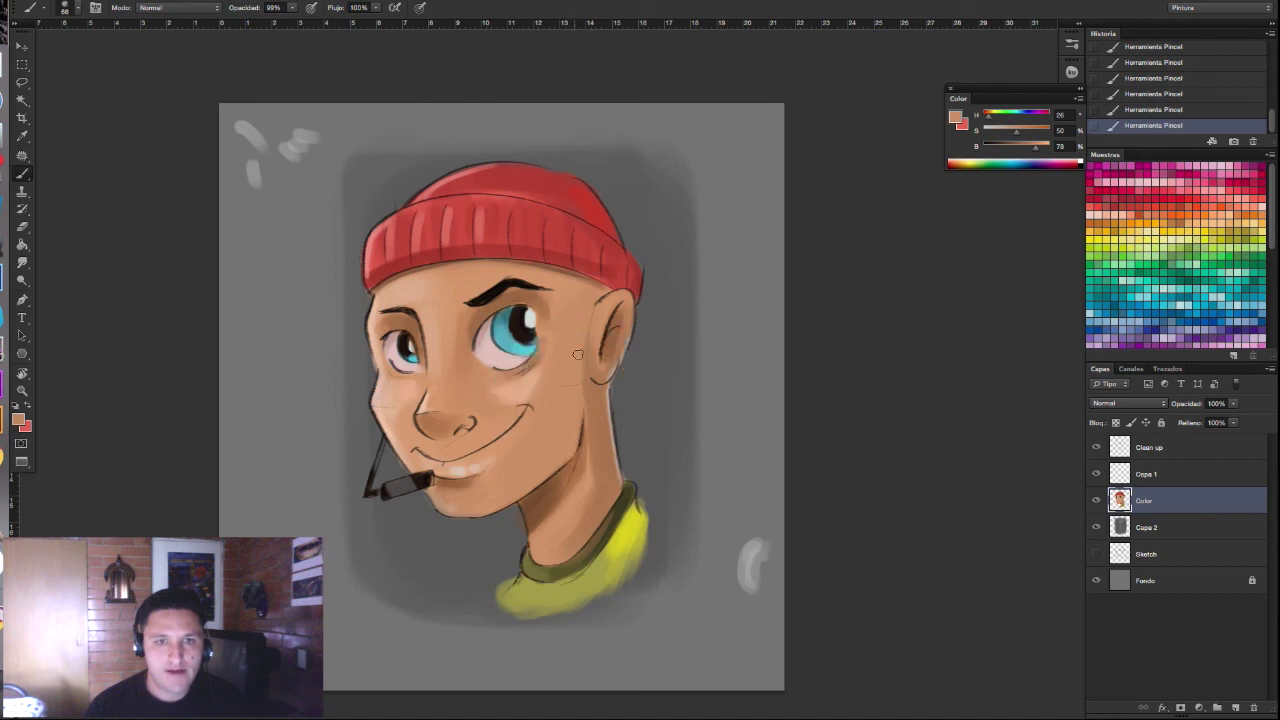
scroll(568, 410, down, 1)
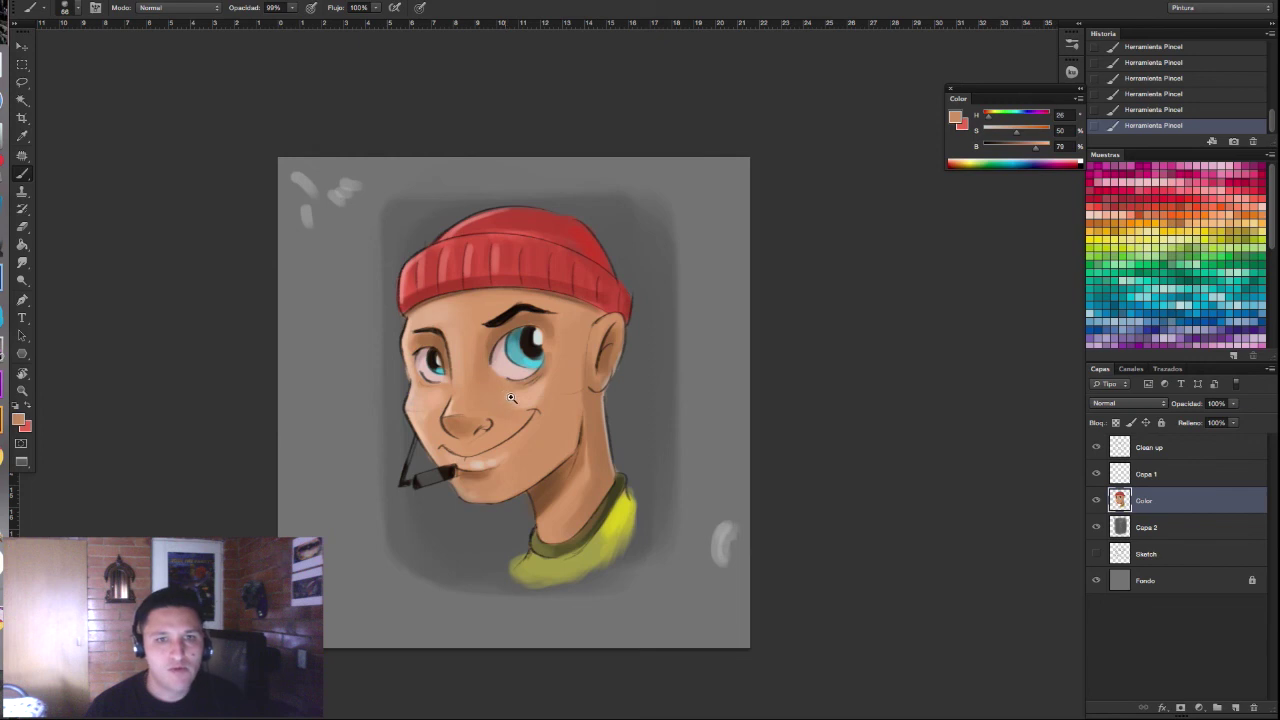
scroll(505, 392, up, 1)
alt+click(456, 438)
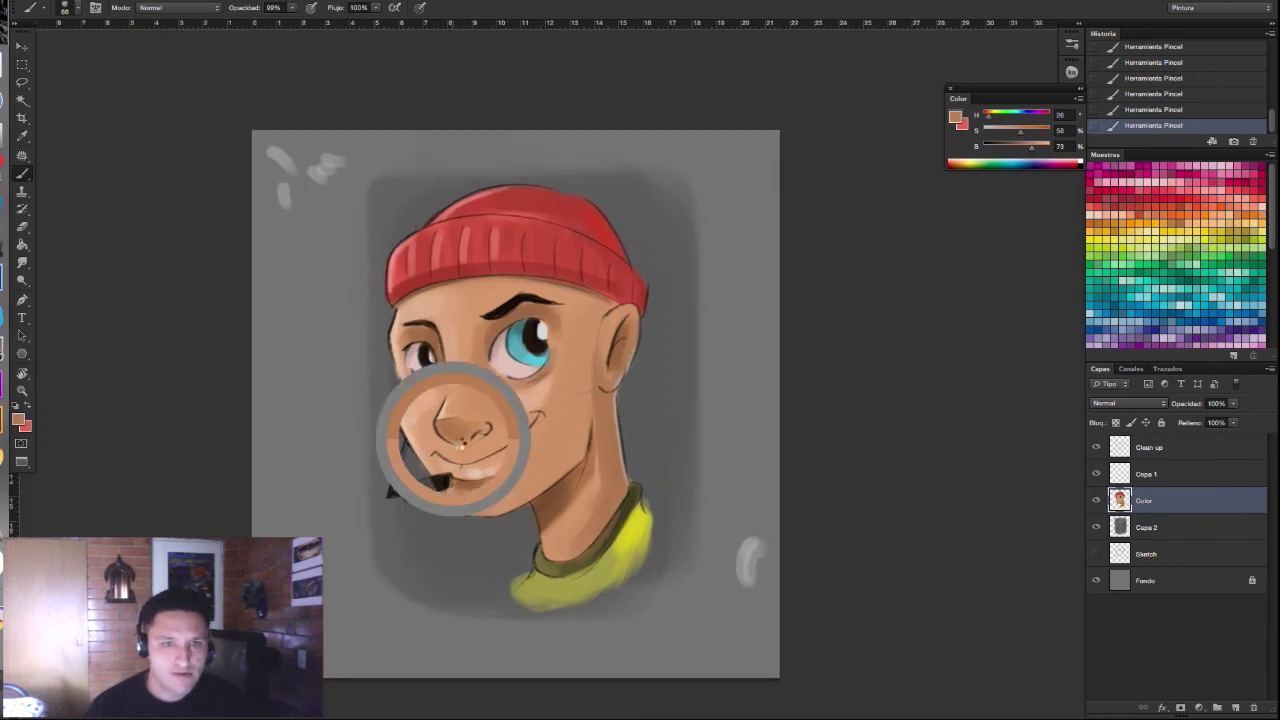
alt+click(490, 446)
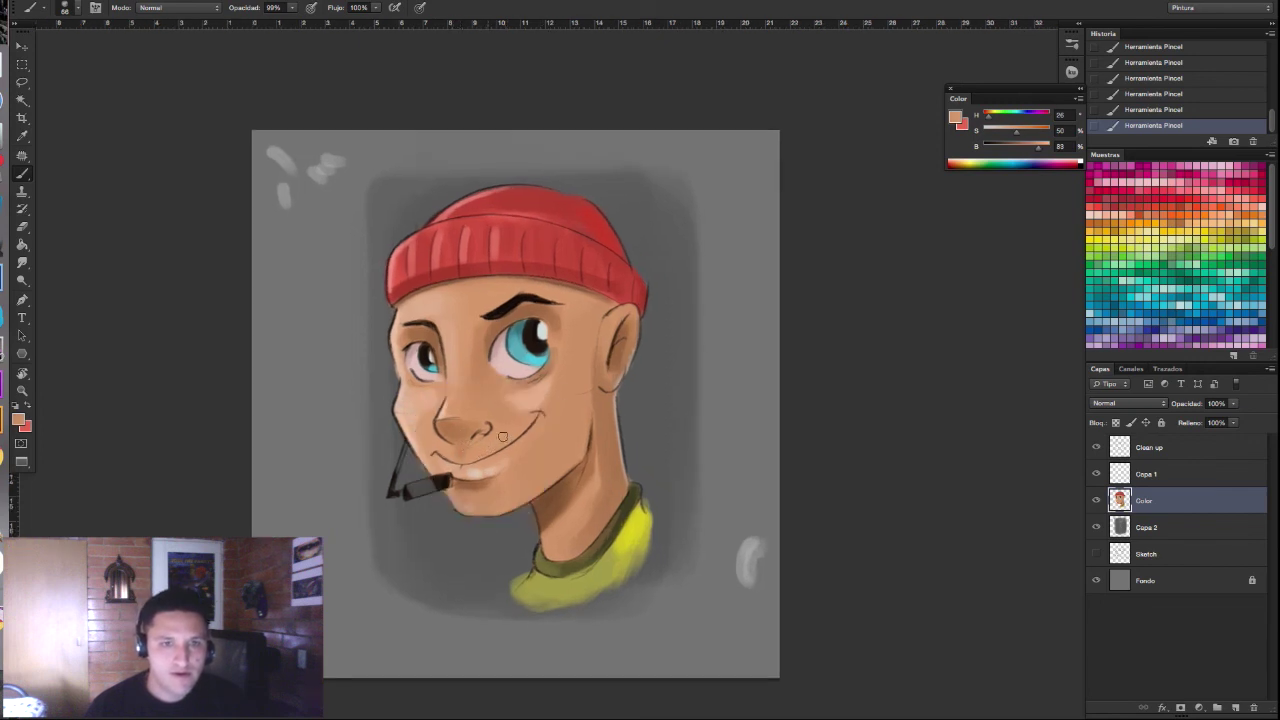
alt+click(496, 384)
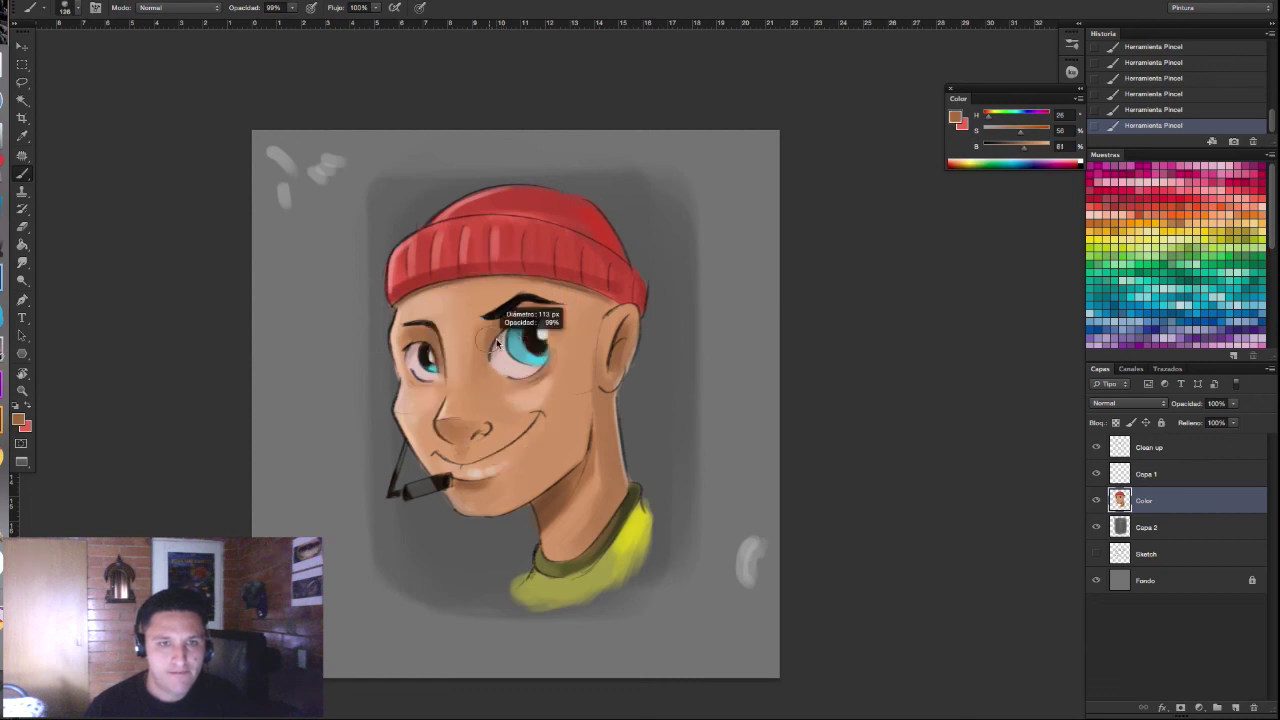
alt+click(500, 393)
alt+click(500, 402)
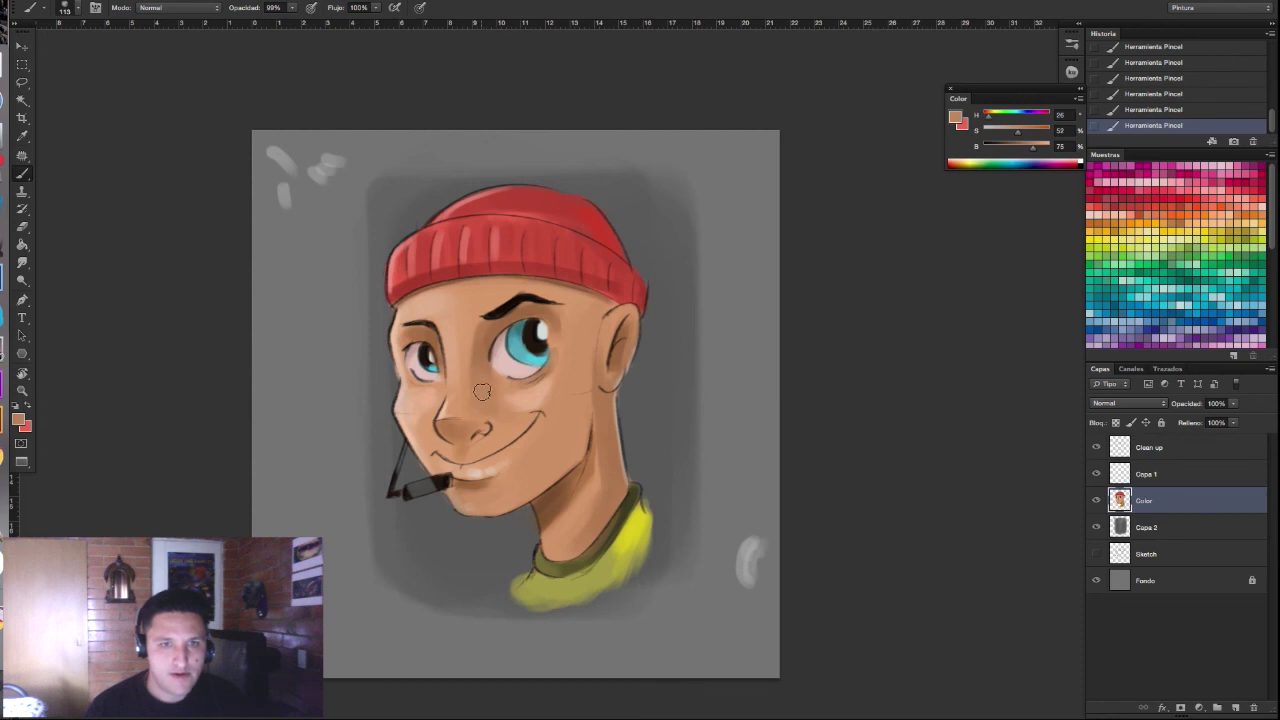
alt+click(471, 340)
drag(471, 340, 472, 357)
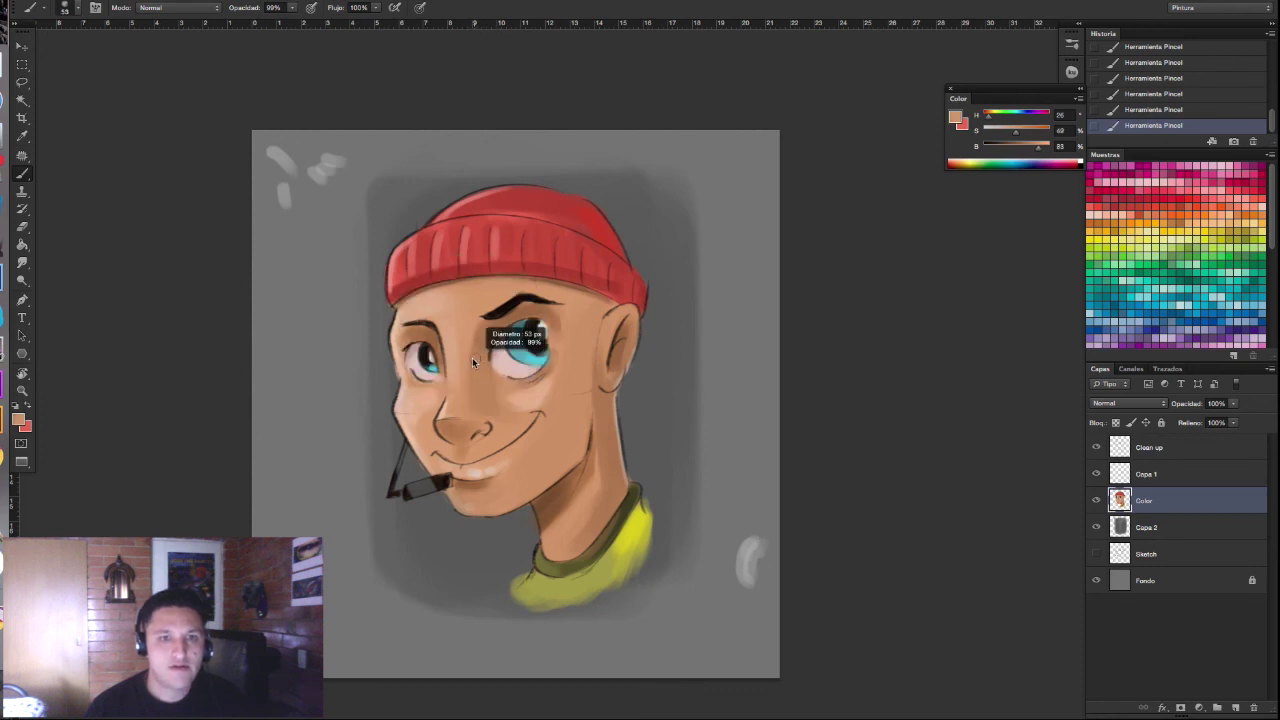
alt+click(595, 430)
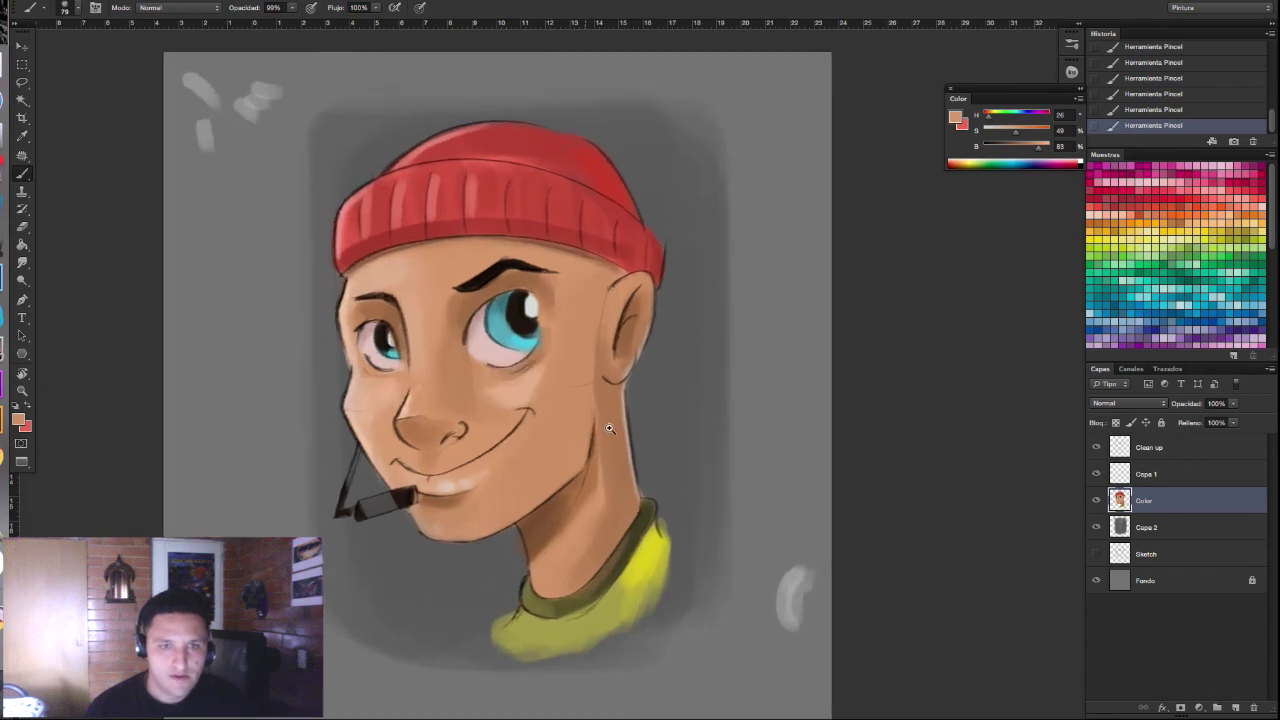
alt+click(585, 400)
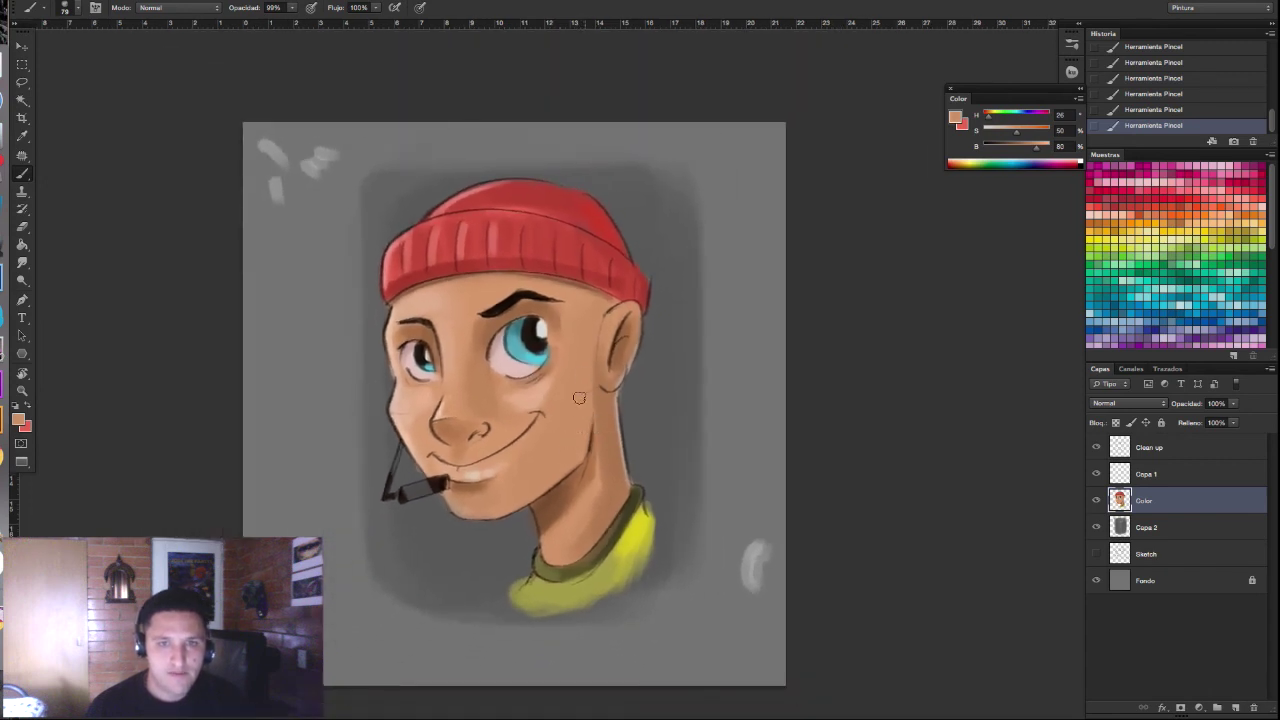
Step: Hide the Color, Copia 1 and Clean up layers and show the Sketch layer
click(1097, 474)
click(1097, 474)
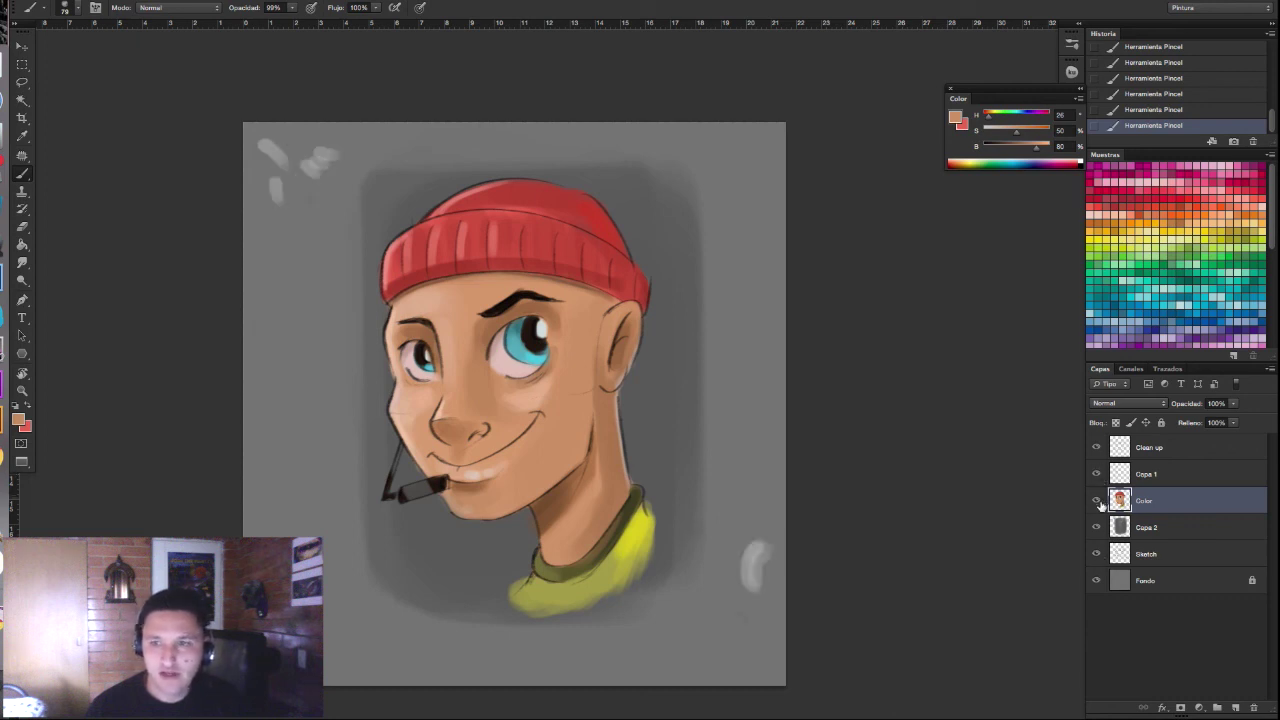
drag(1096, 500, 1096, 447)
click(1102, 553)
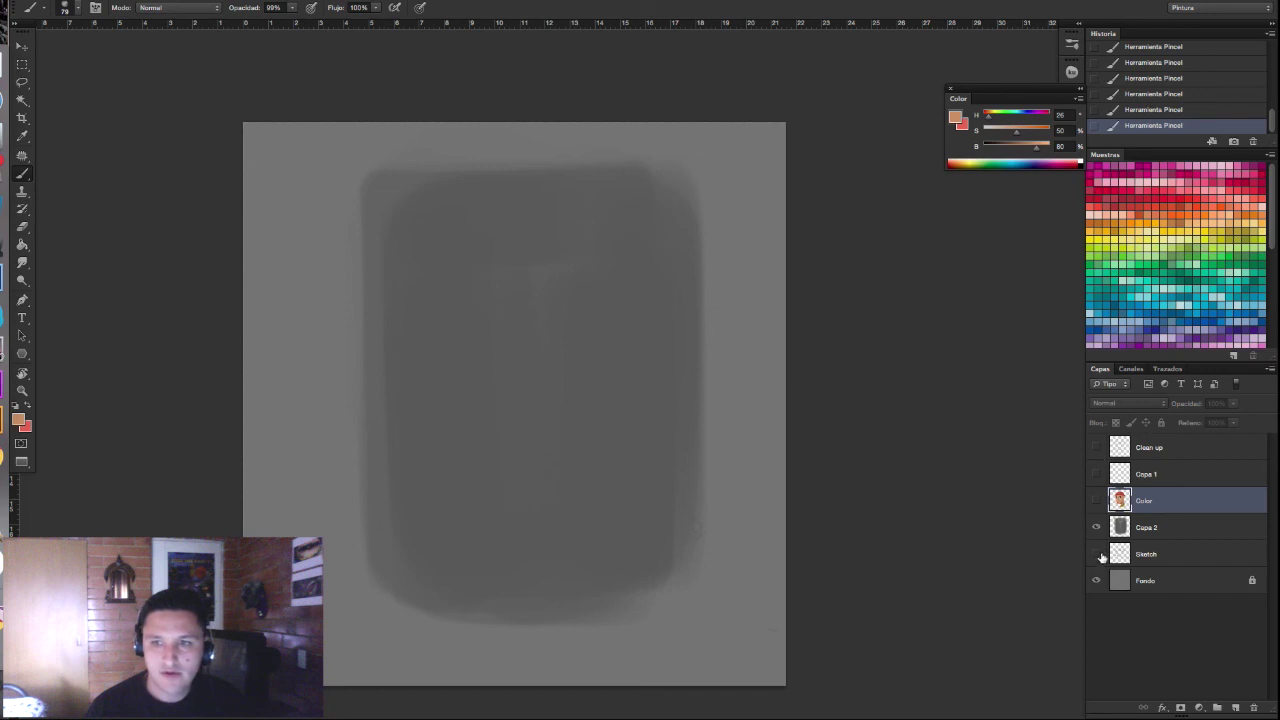
click(1097, 527)
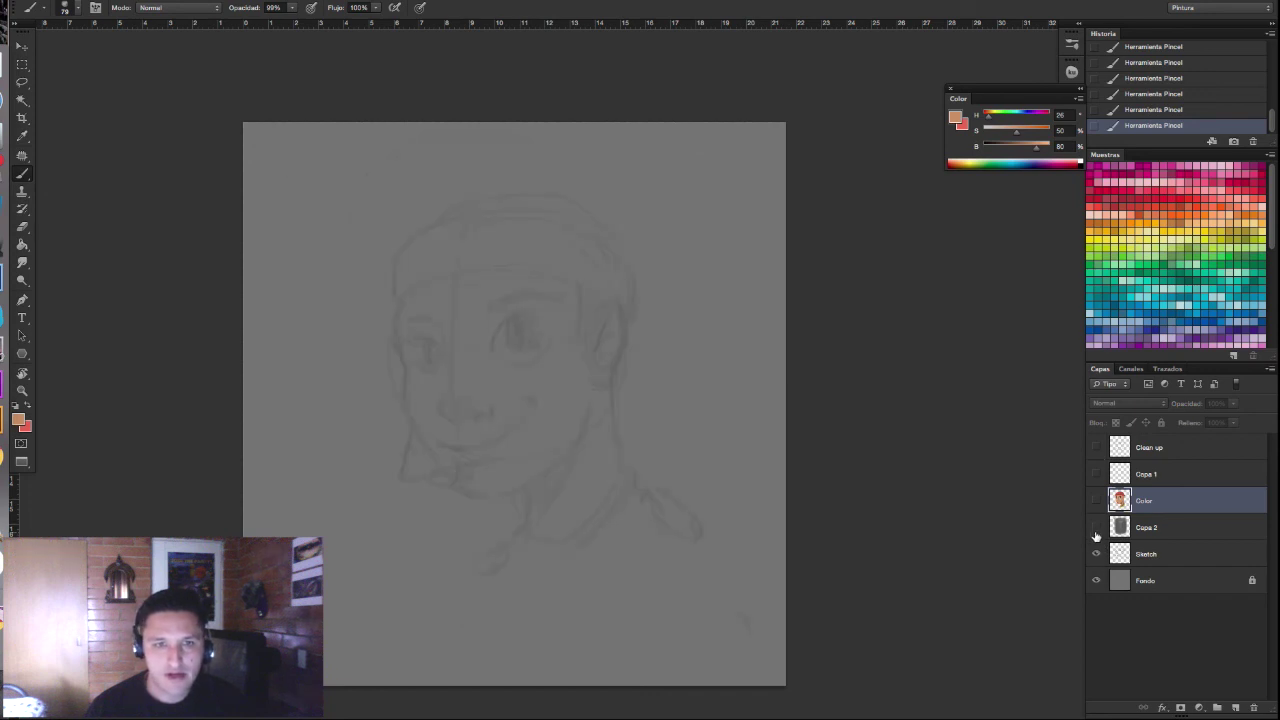
click(1097, 527)
Step: Show the Clean up and Color layers again, leaving Copia 1 hidden
click(1097, 500)
click(1097, 500)
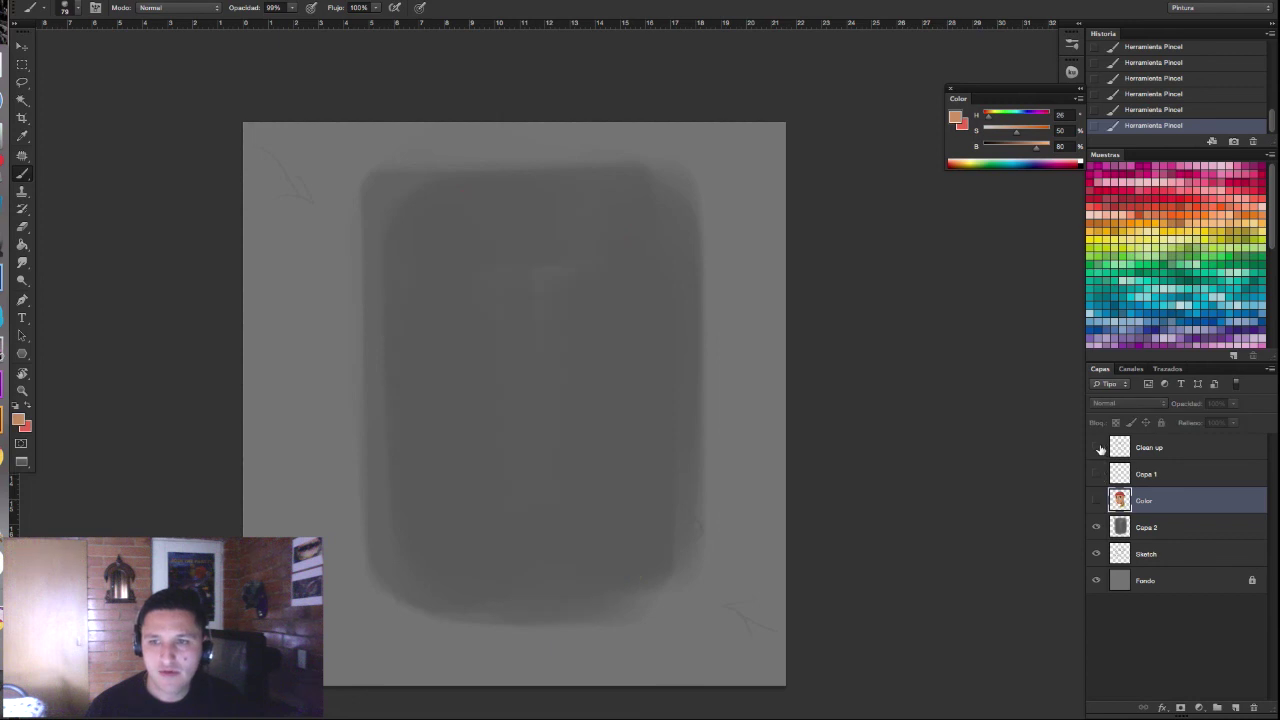
click(1097, 447)
click(1097, 474)
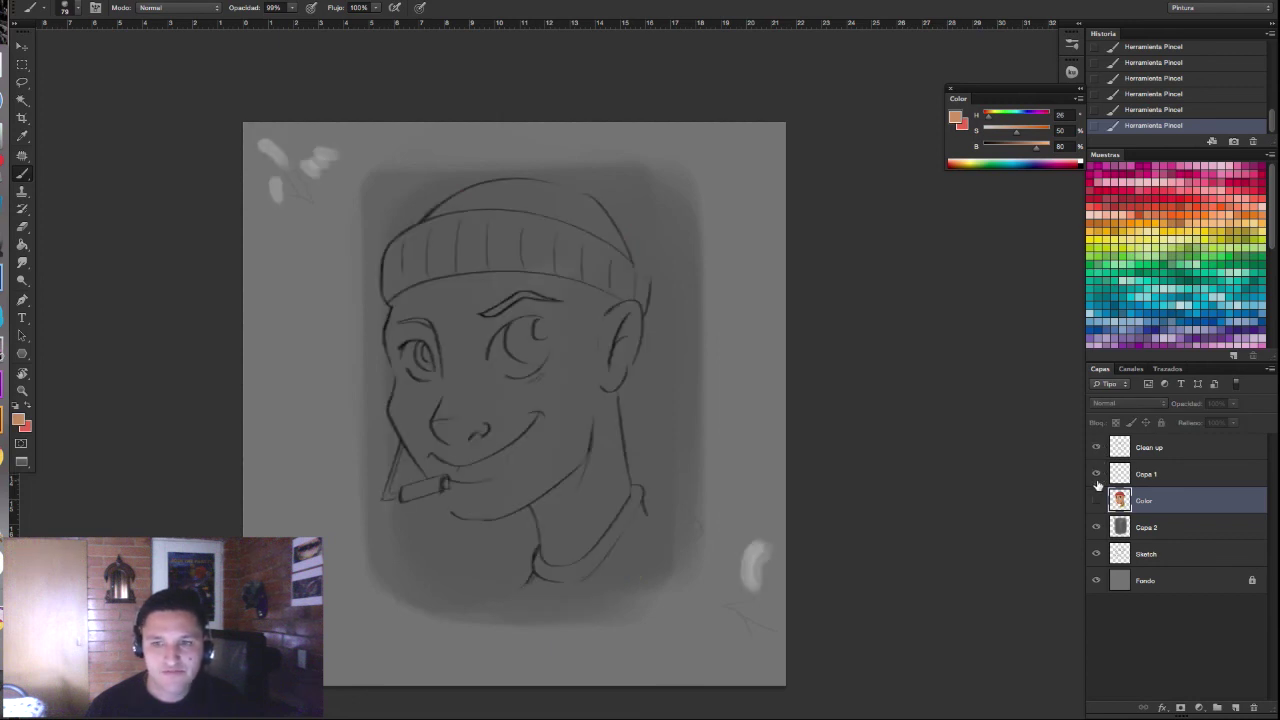
click(1097, 476)
click(1097, 500)
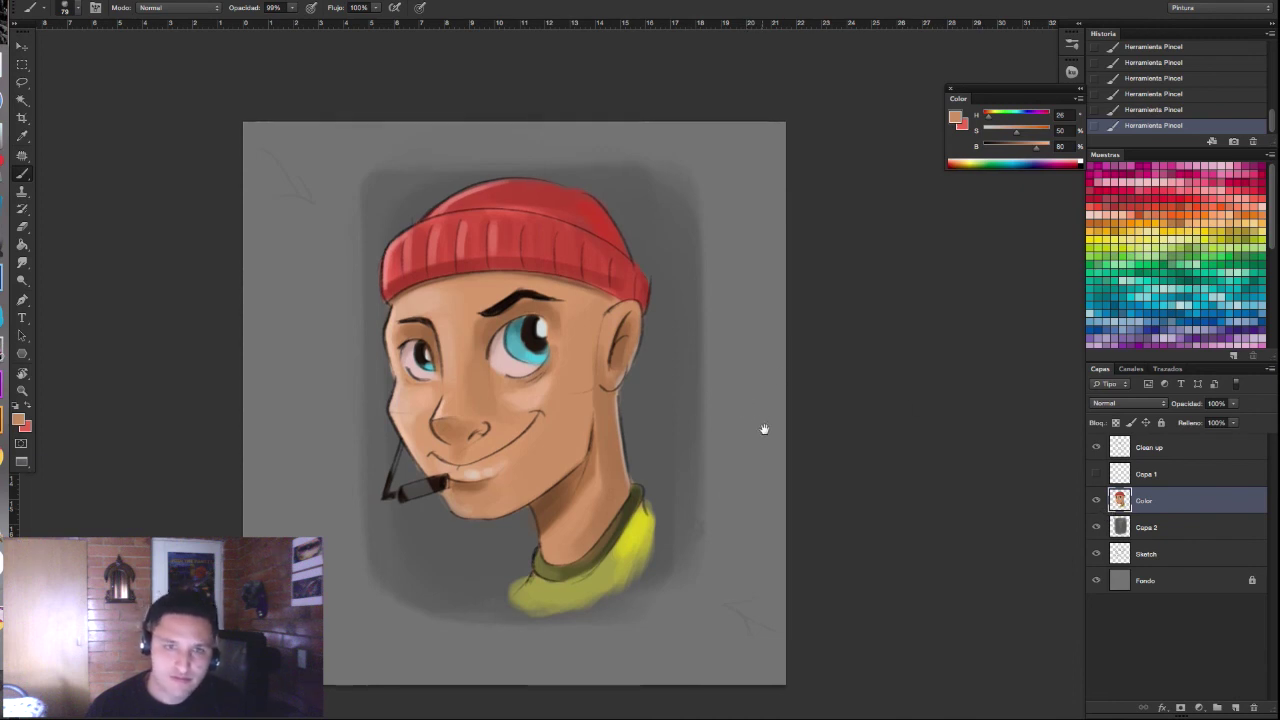
Step: Sample the dark eye outline colour and check the brush Shape Dynamics settings
drag(763, 429, 798, 418)
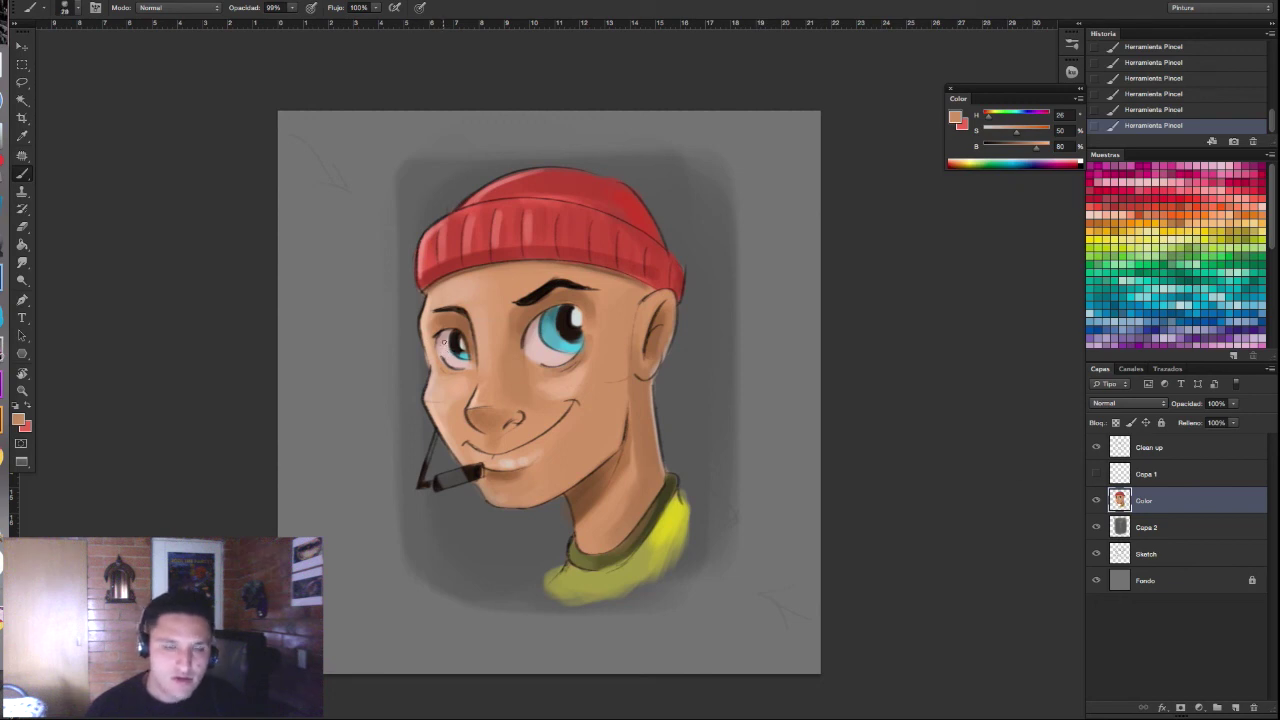
scroll(449, 353, up, 1)
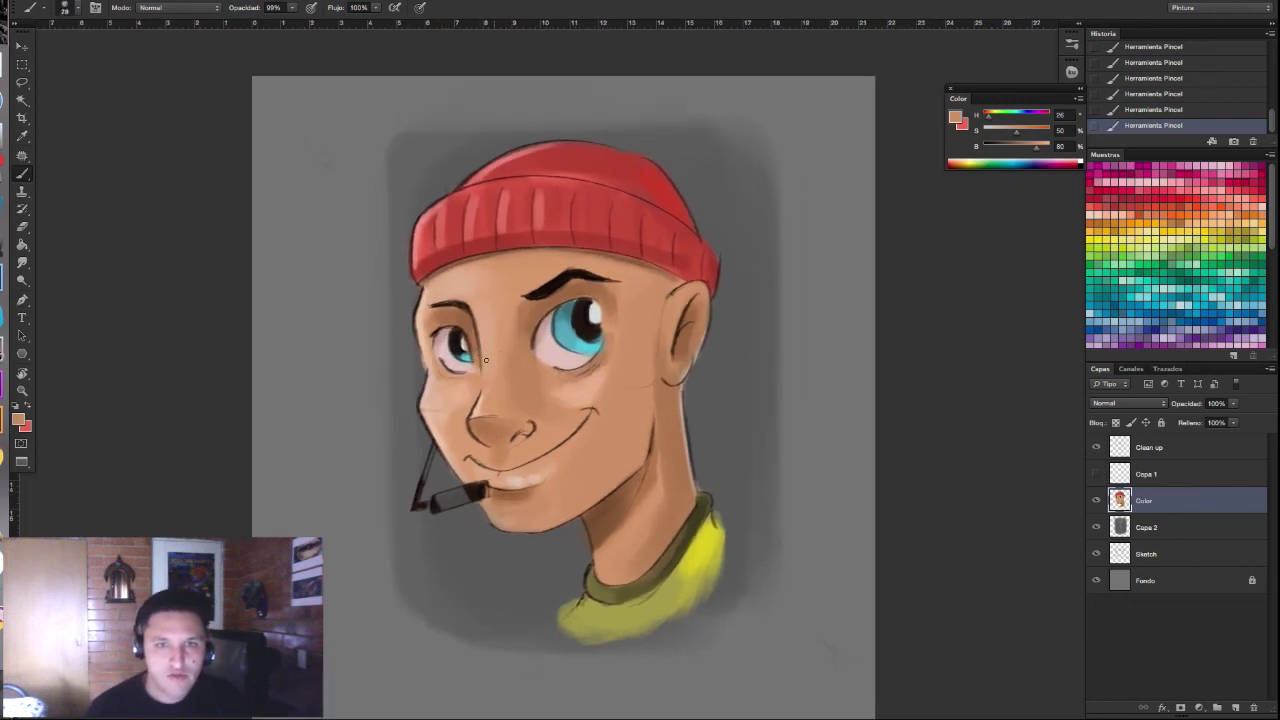
alt+click(458, 334)
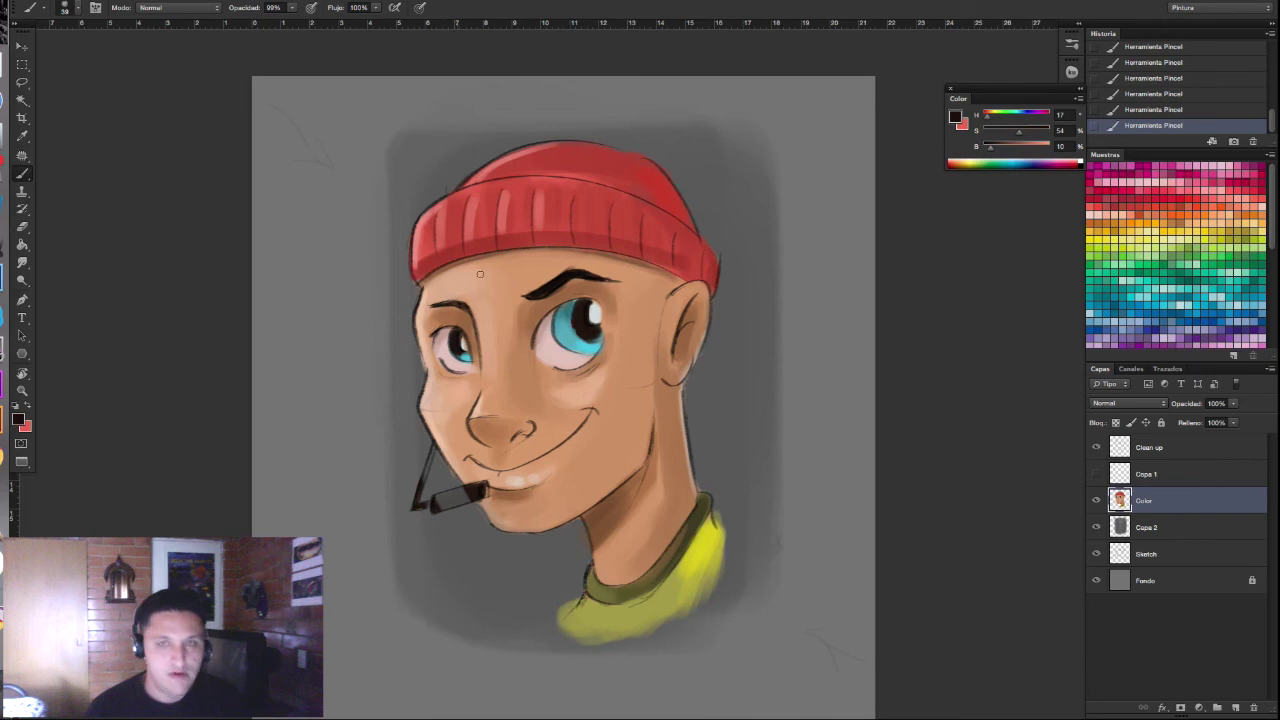
key(F5)
click(950, 90)
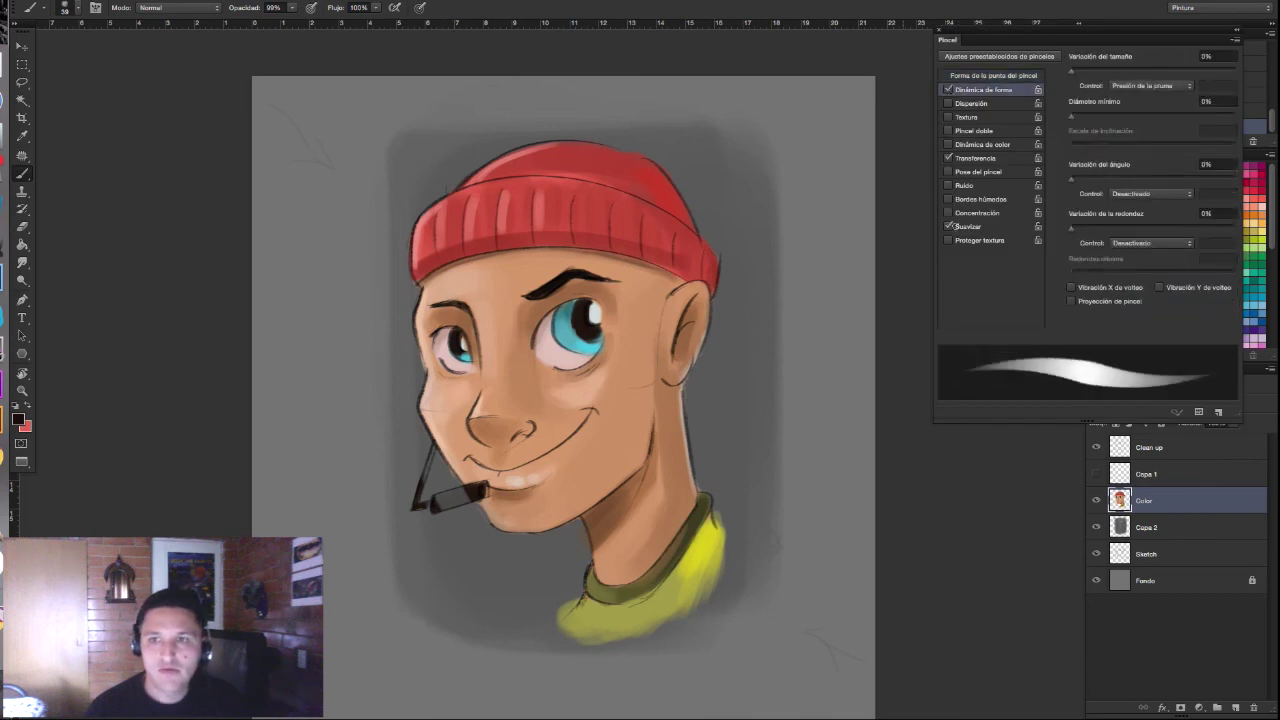
key(F5)
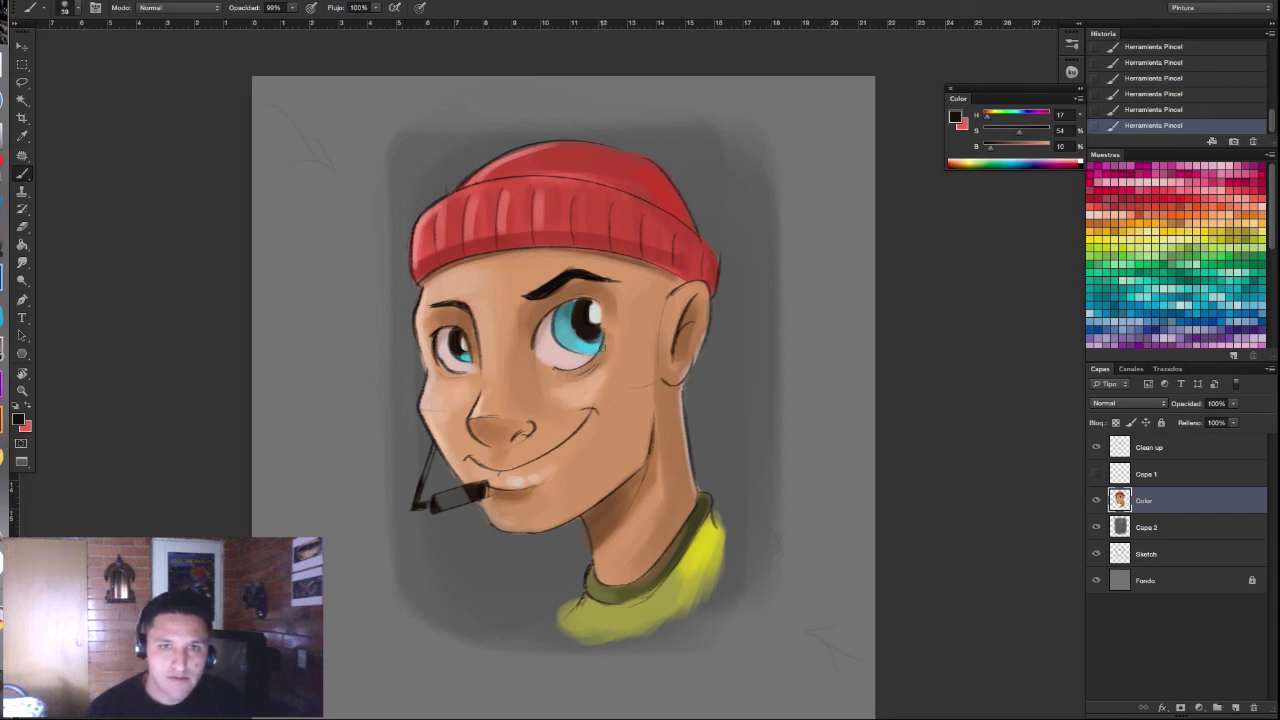
Step: Sample eye highlight white, pupil brown and nearby skin tones, ending on H 25, S 54, B 72
alt+click(598, 309)
alt+click(600, 320)
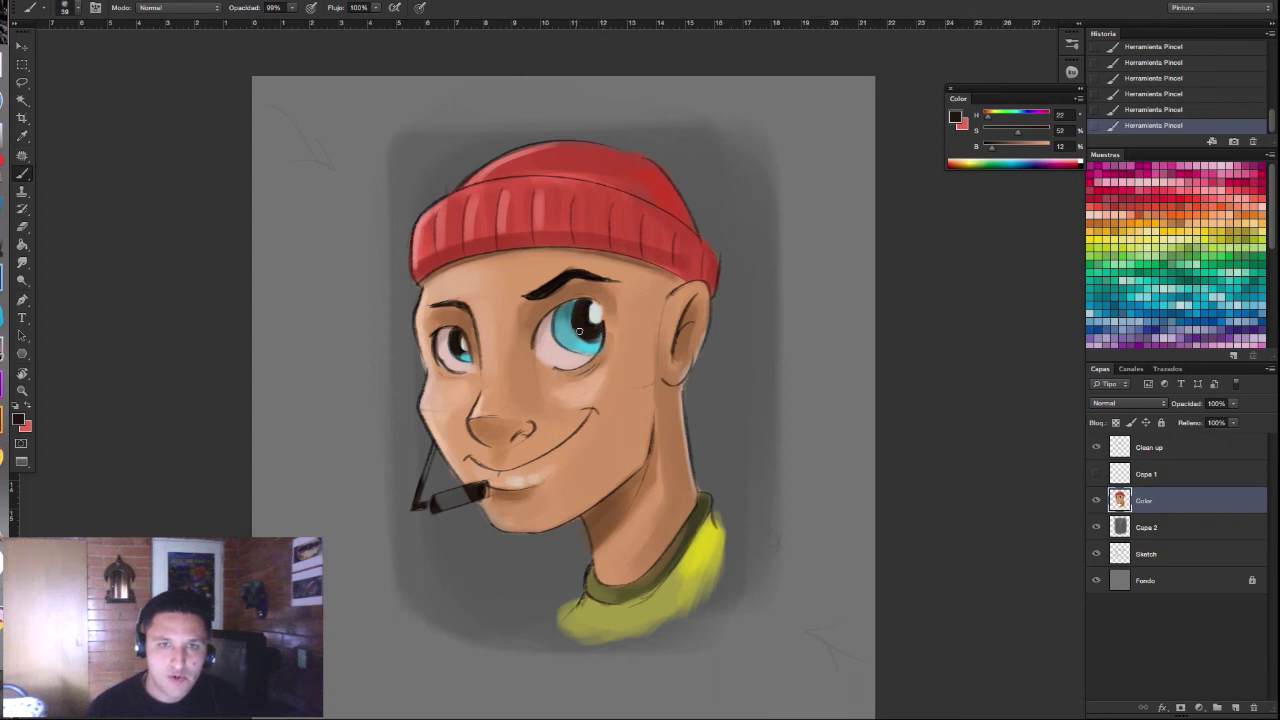
alt+click(594, 308)
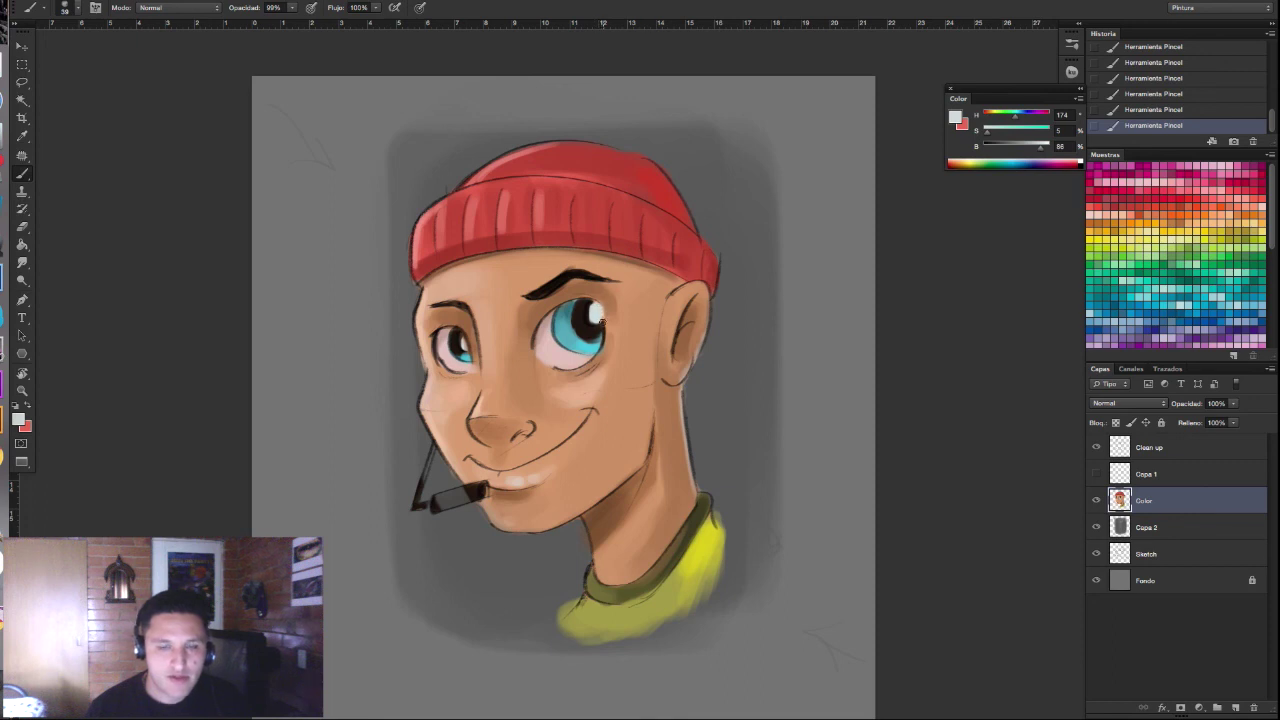
alt+click(457, 331)
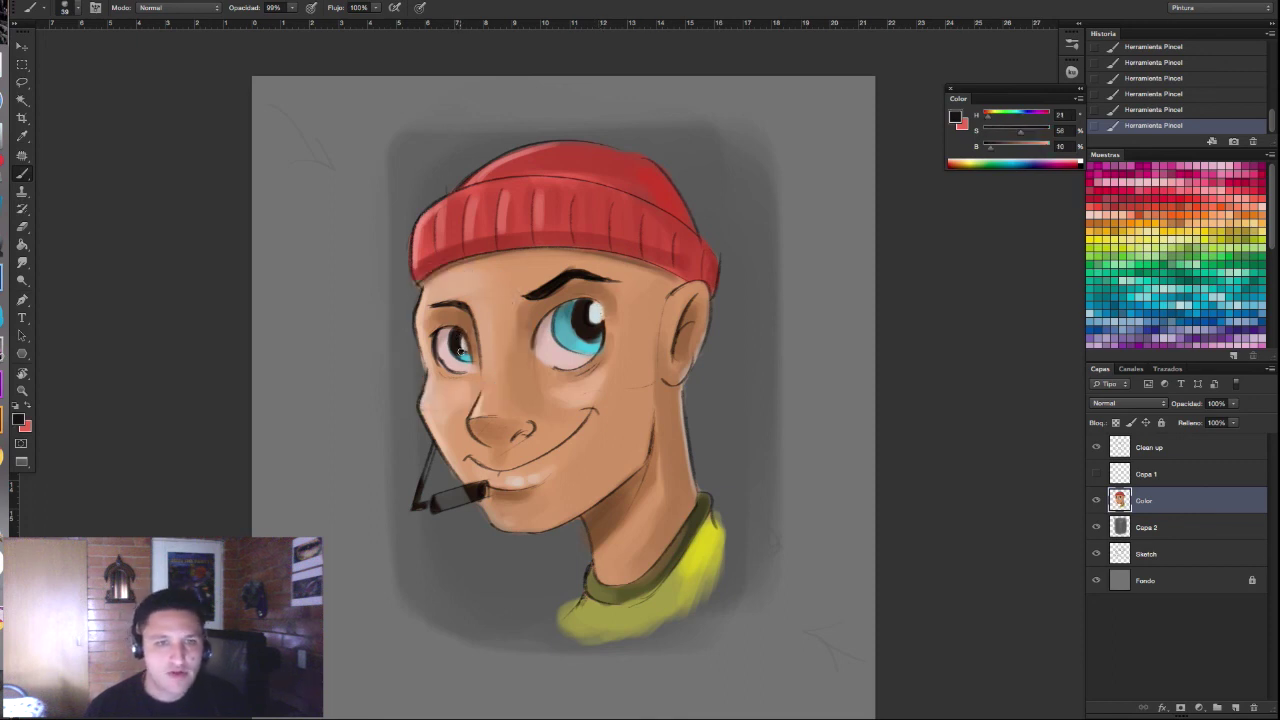
alt+click(435, 334)
alt+click(433, 327)
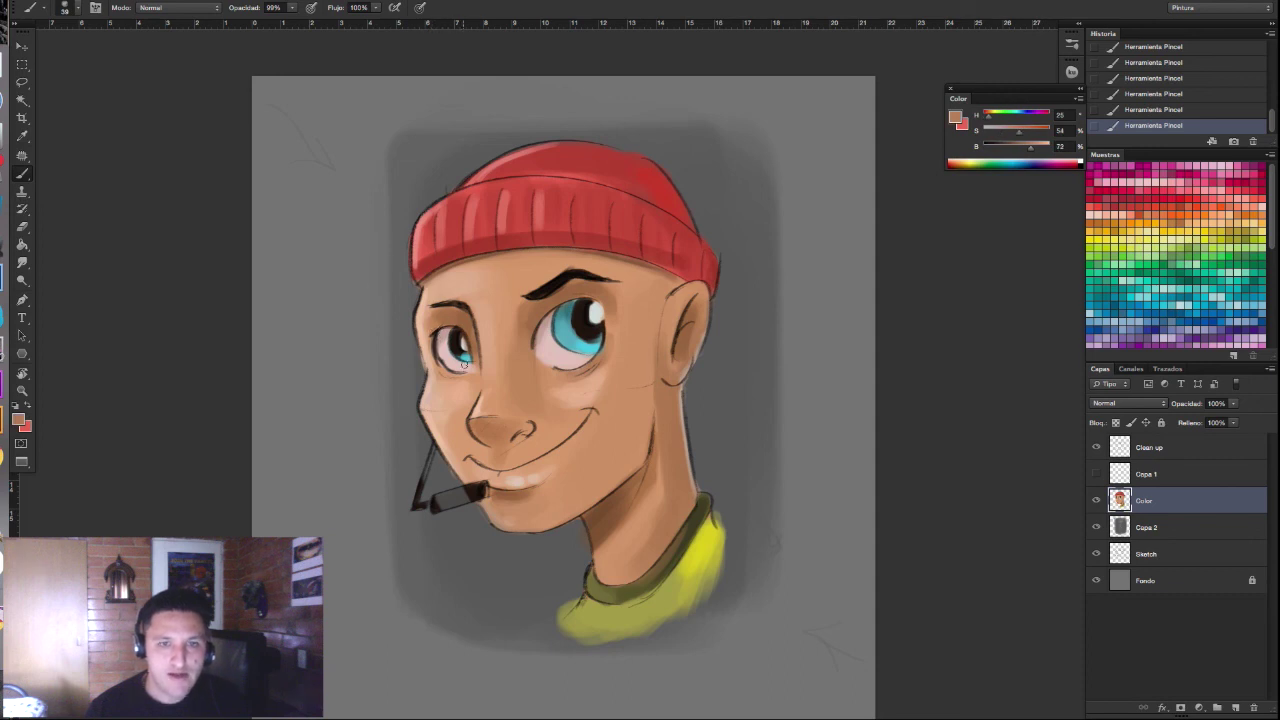
scroll(463, 365, down, 3)
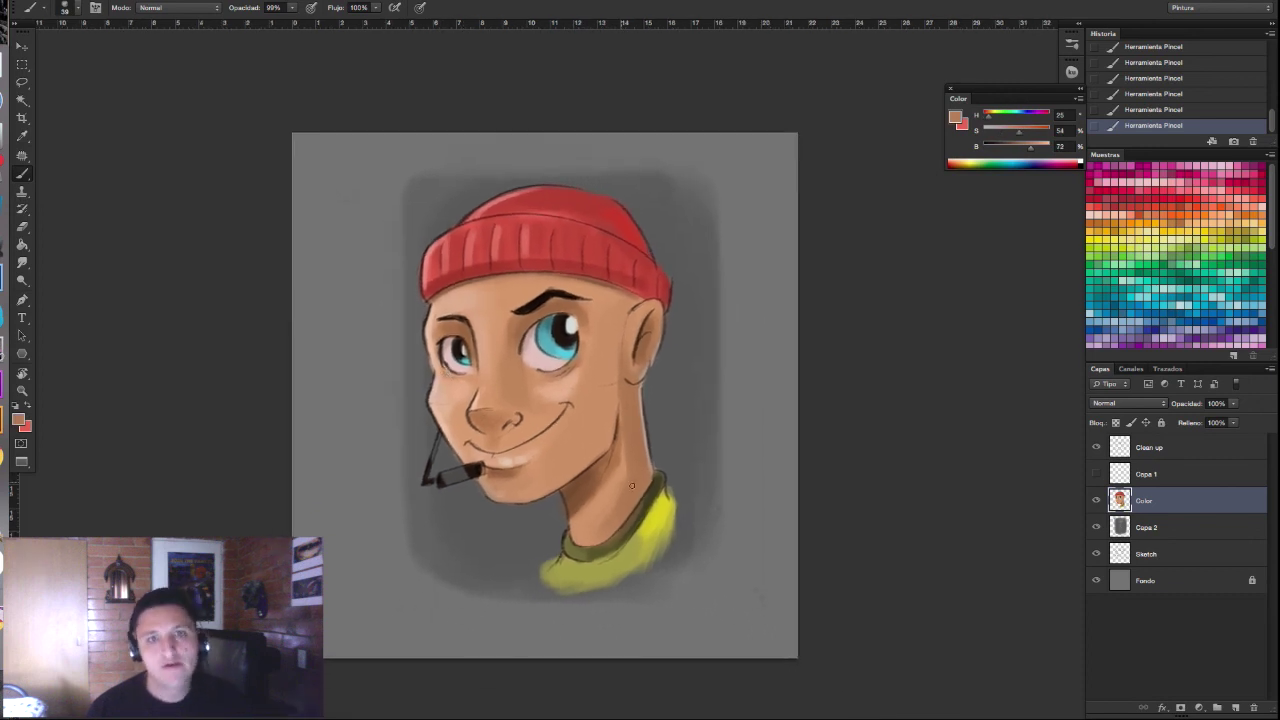